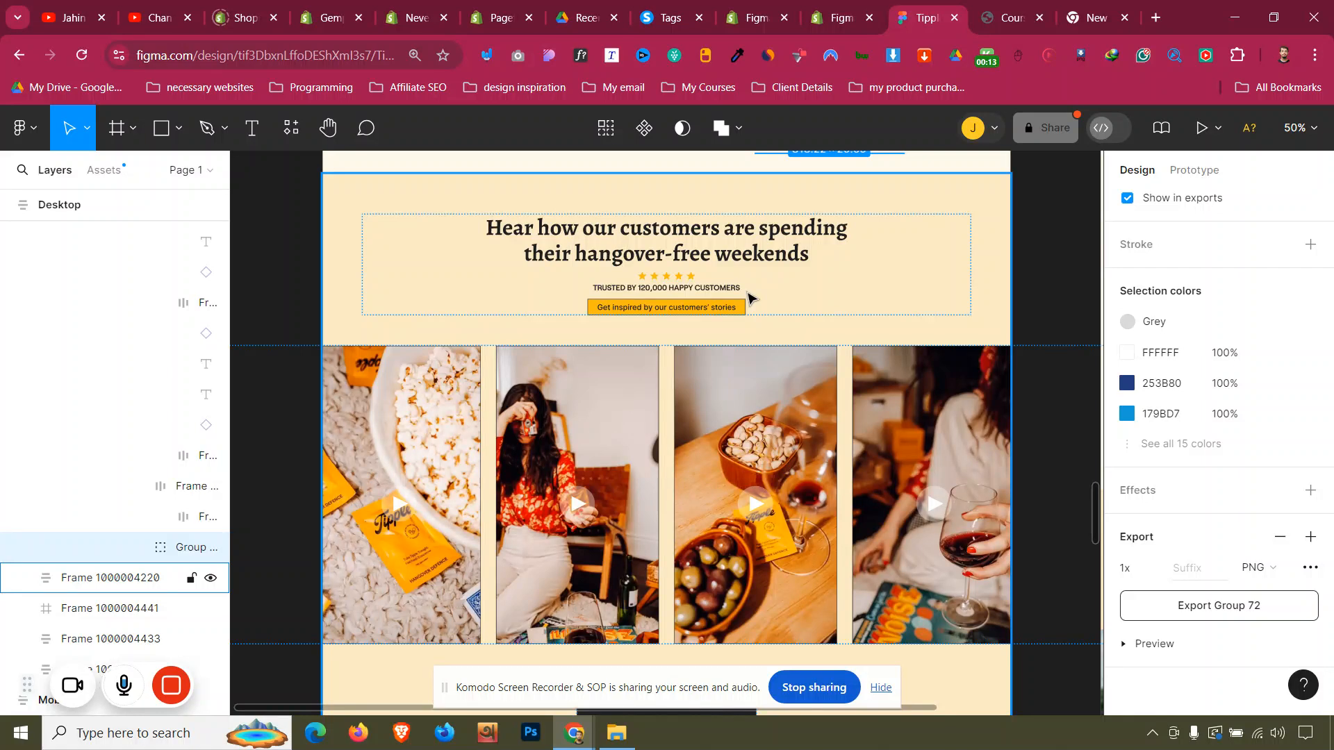
Export the third customer photo, showing the nut and olive bowls, as a 1x PNG
scroll(749, 297, down, 5)
scroll(749, 297, up, 3)
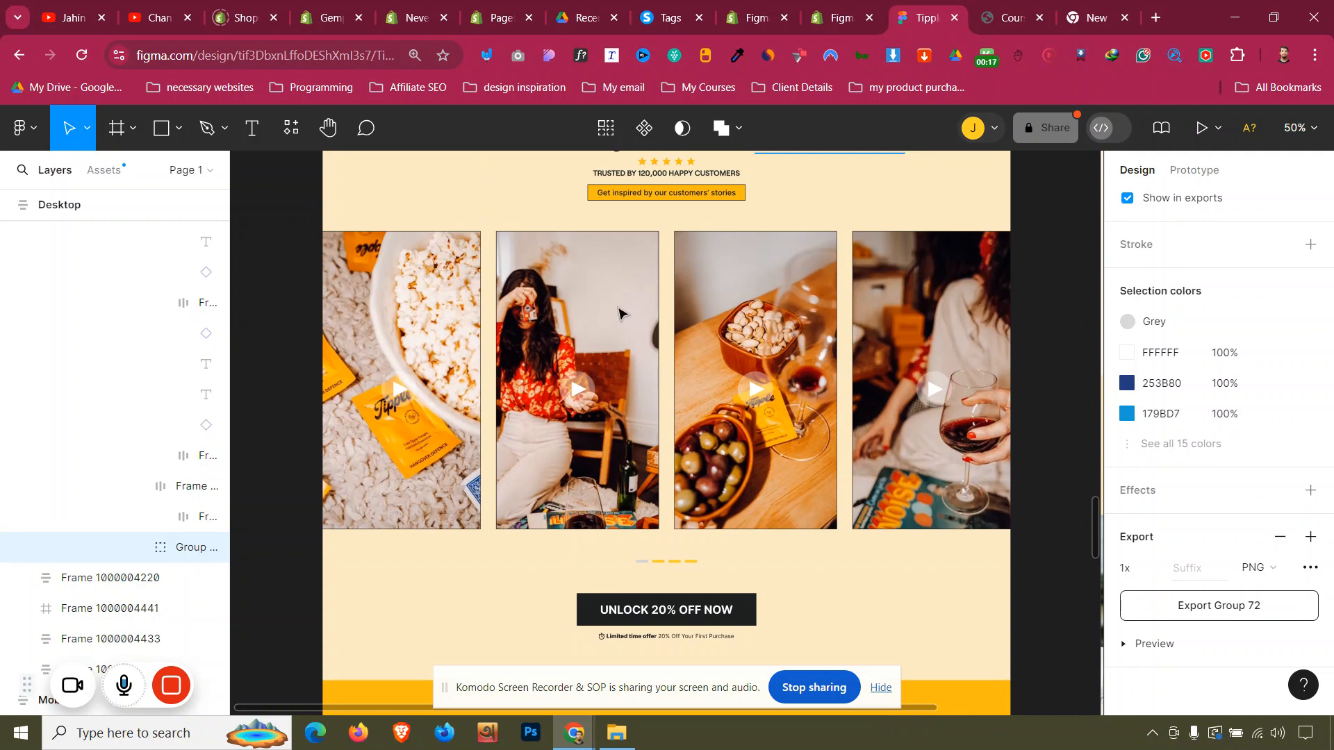
double_click(561, 319)
double_click(561, 320)
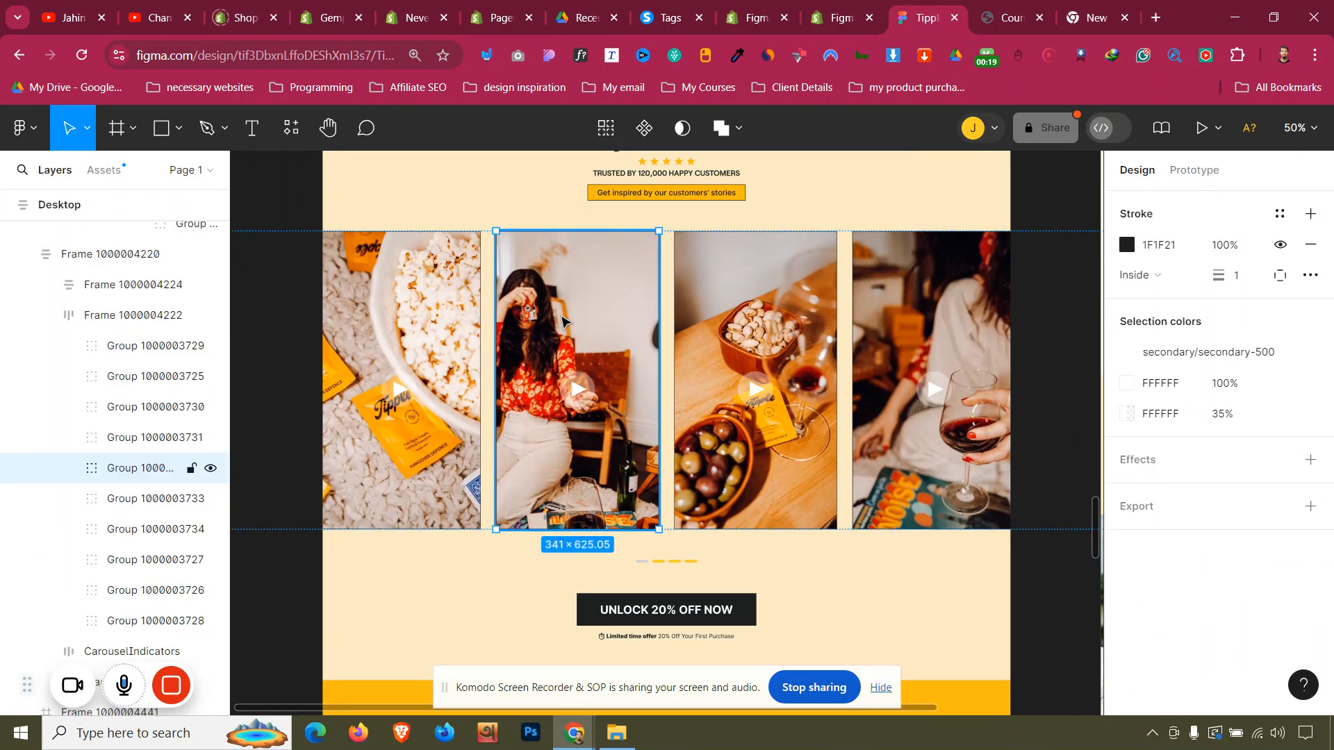
click(820, 338)
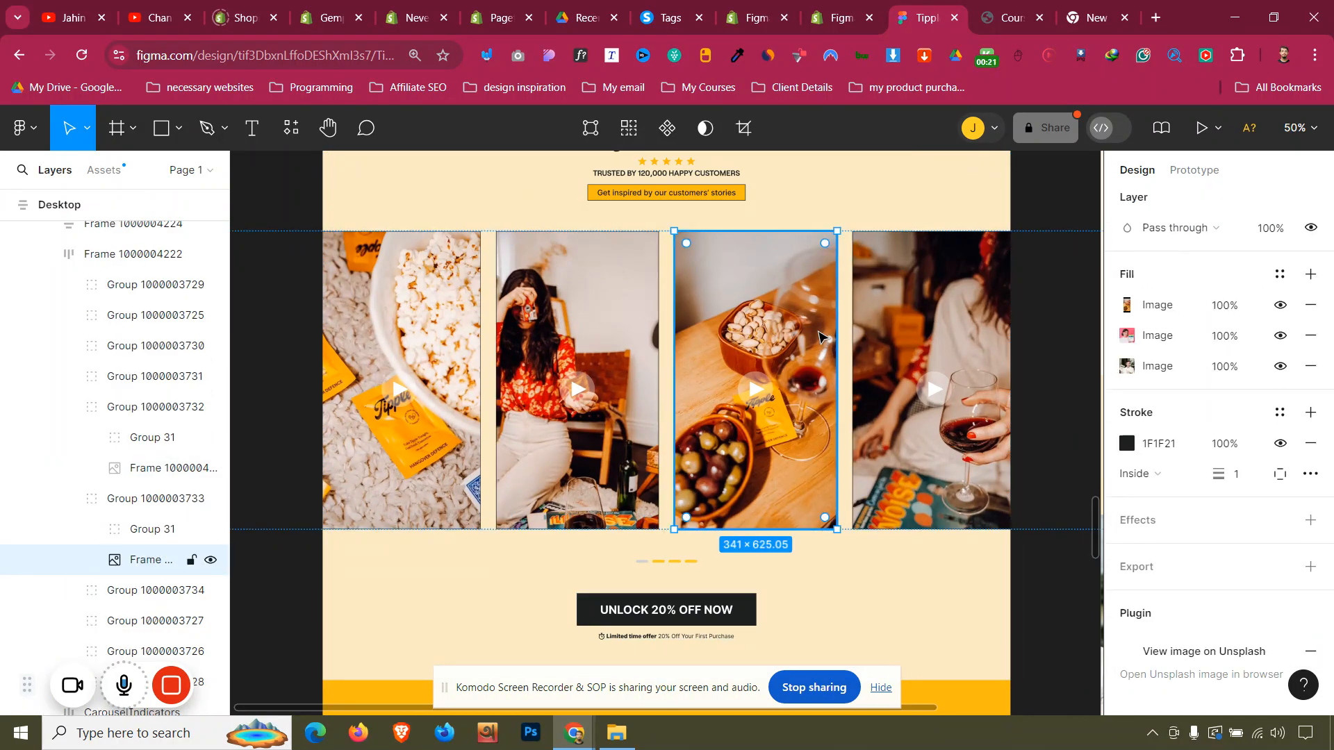
click(211, 560)
click(212, 561)
scroll(1193, 554, down, 1)
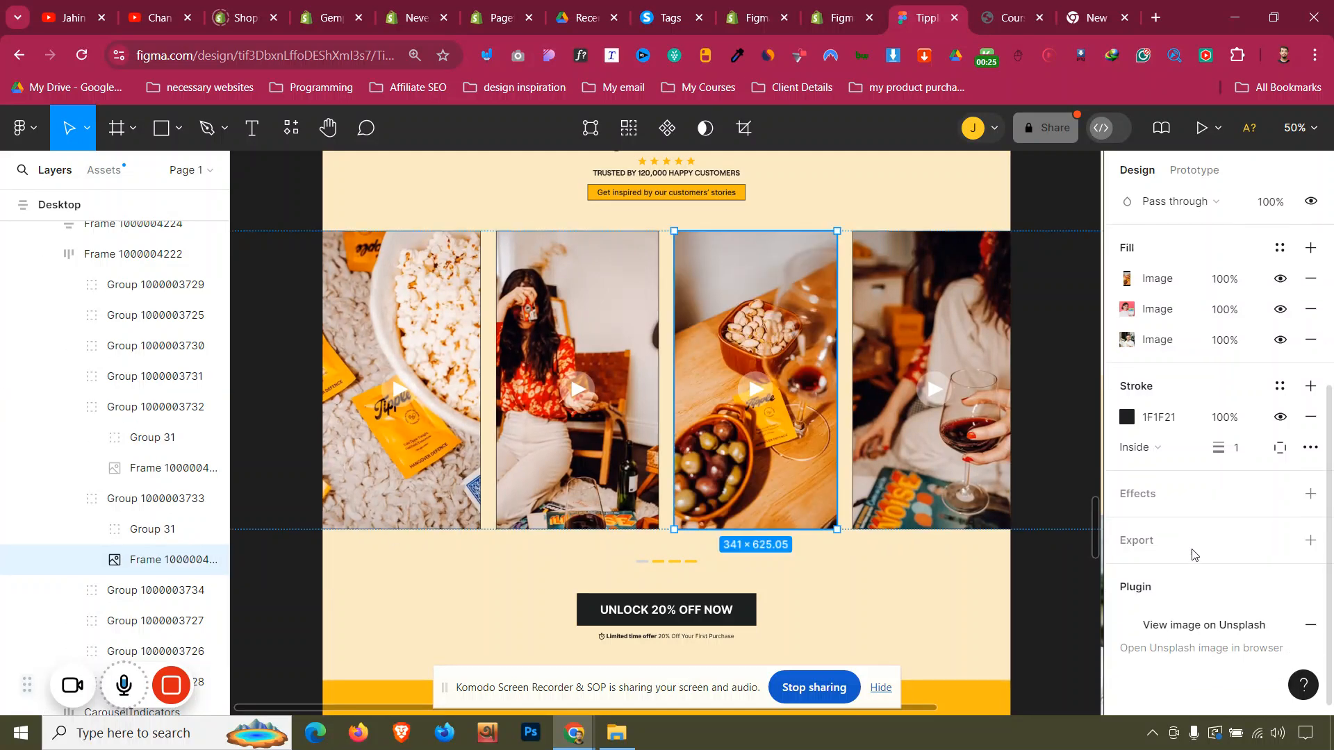
click(1207, 540)
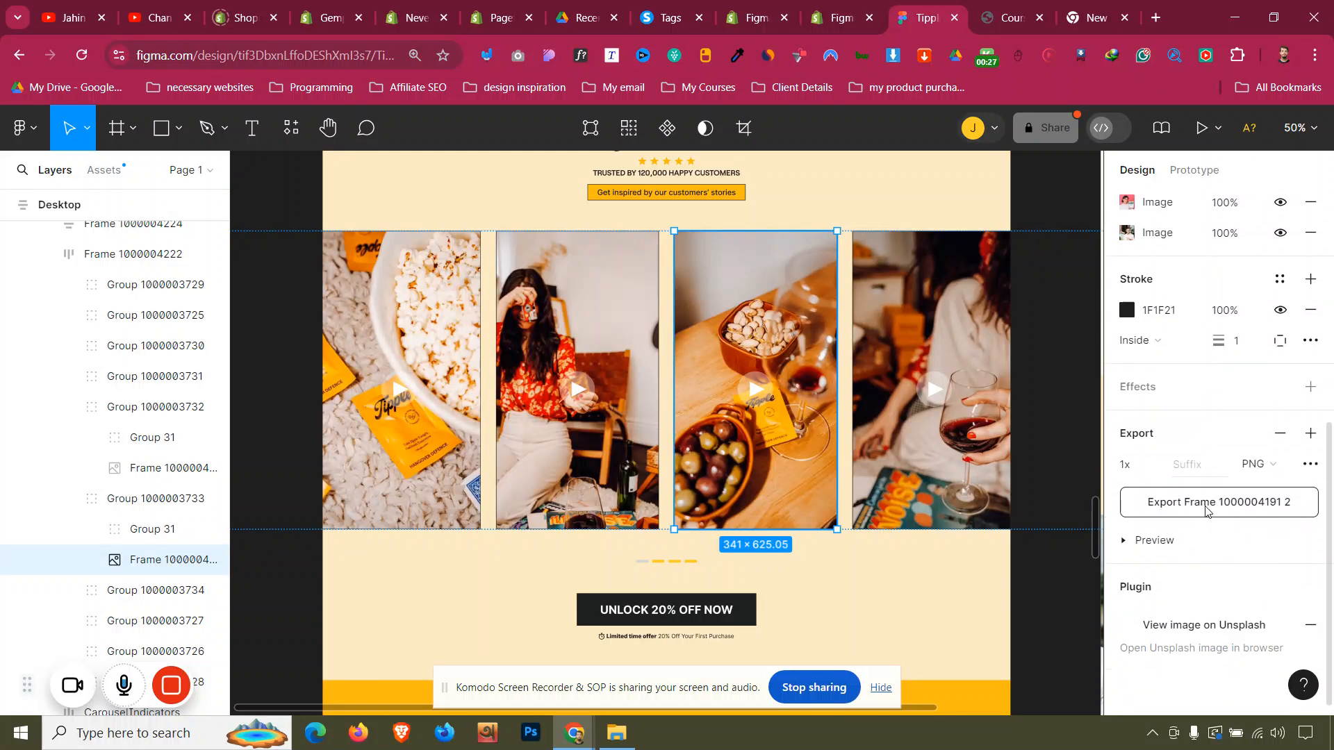
click(1208, 506)
Select the popcorn photo in the customer photo row and add a 1x PNG export setting to it
click(433, 336)
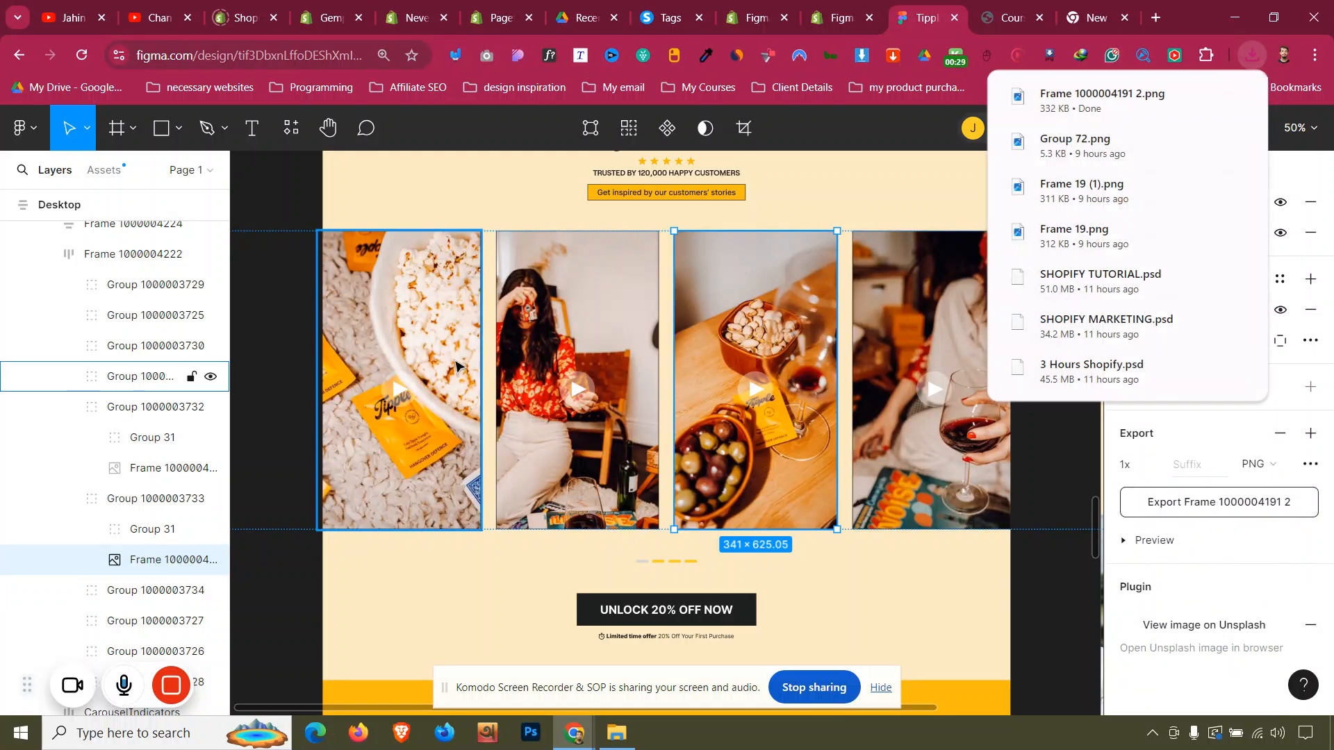
double_click(433, 336)
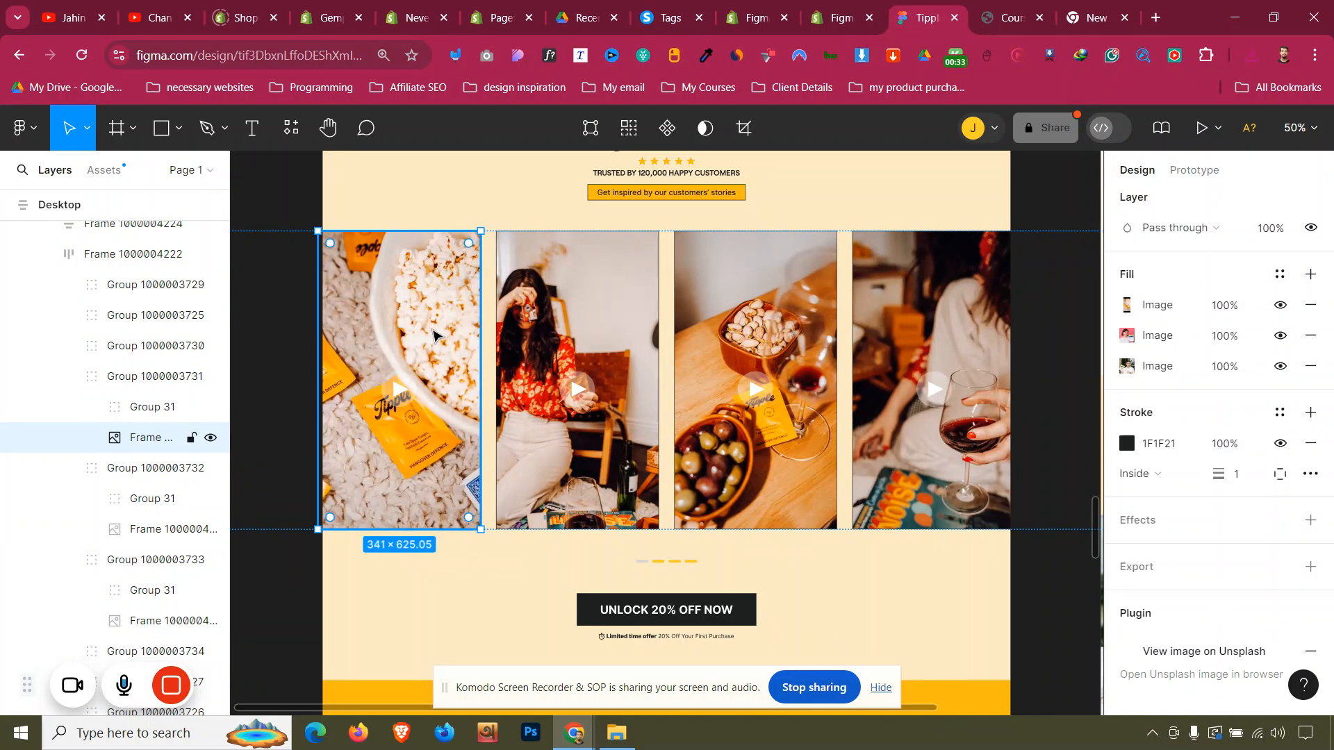
scroll(1240, 636, down, 1)
click(1206, 548)
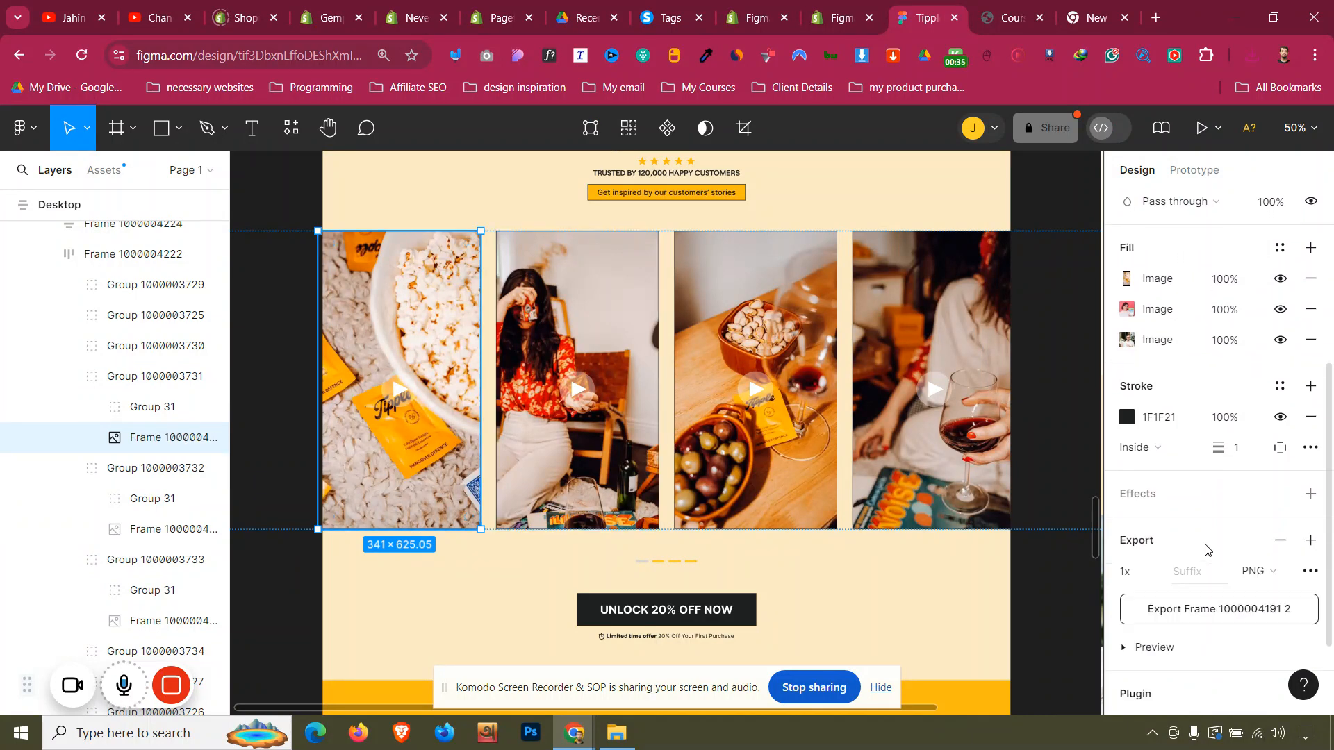
scroll(1208, 550, down, 2)
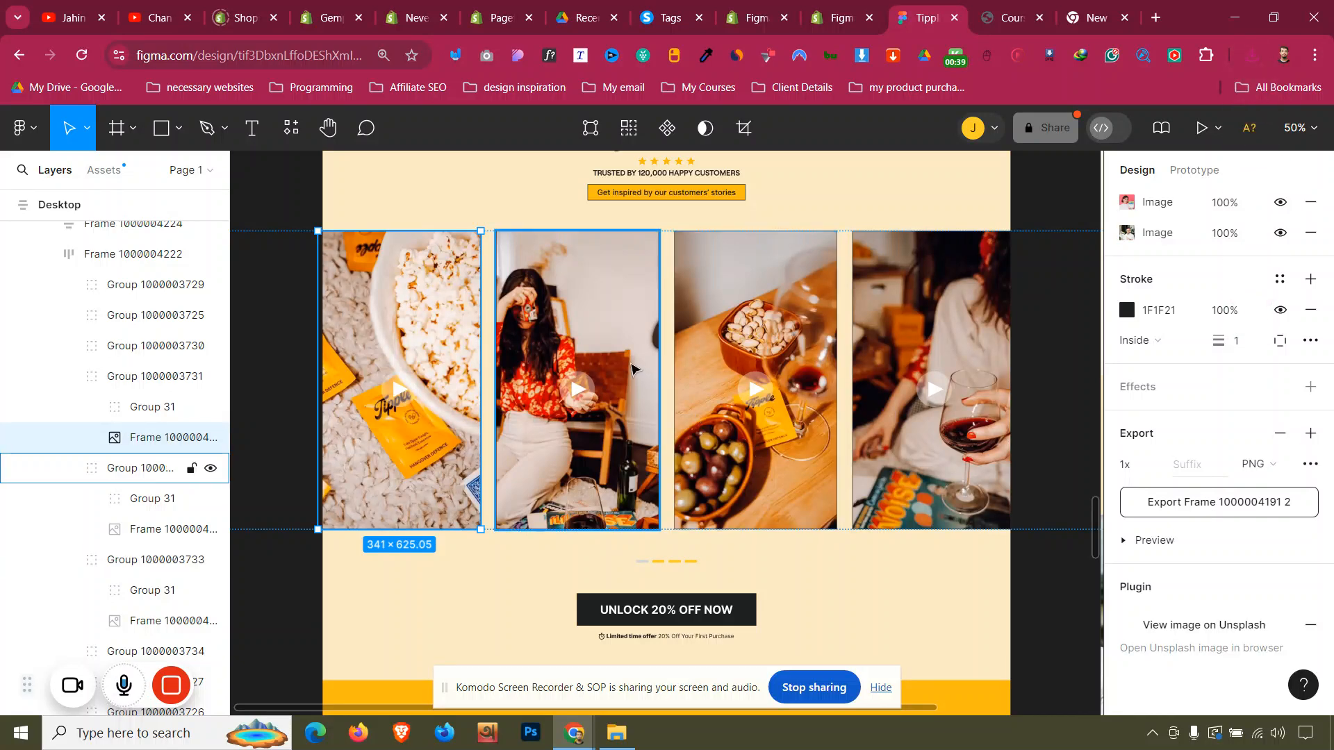
Select the "Hear how our customers are spending their hangover-free weekends" section frame and sample its cream background with the page color picker
scroll(636, 355, up, 3)
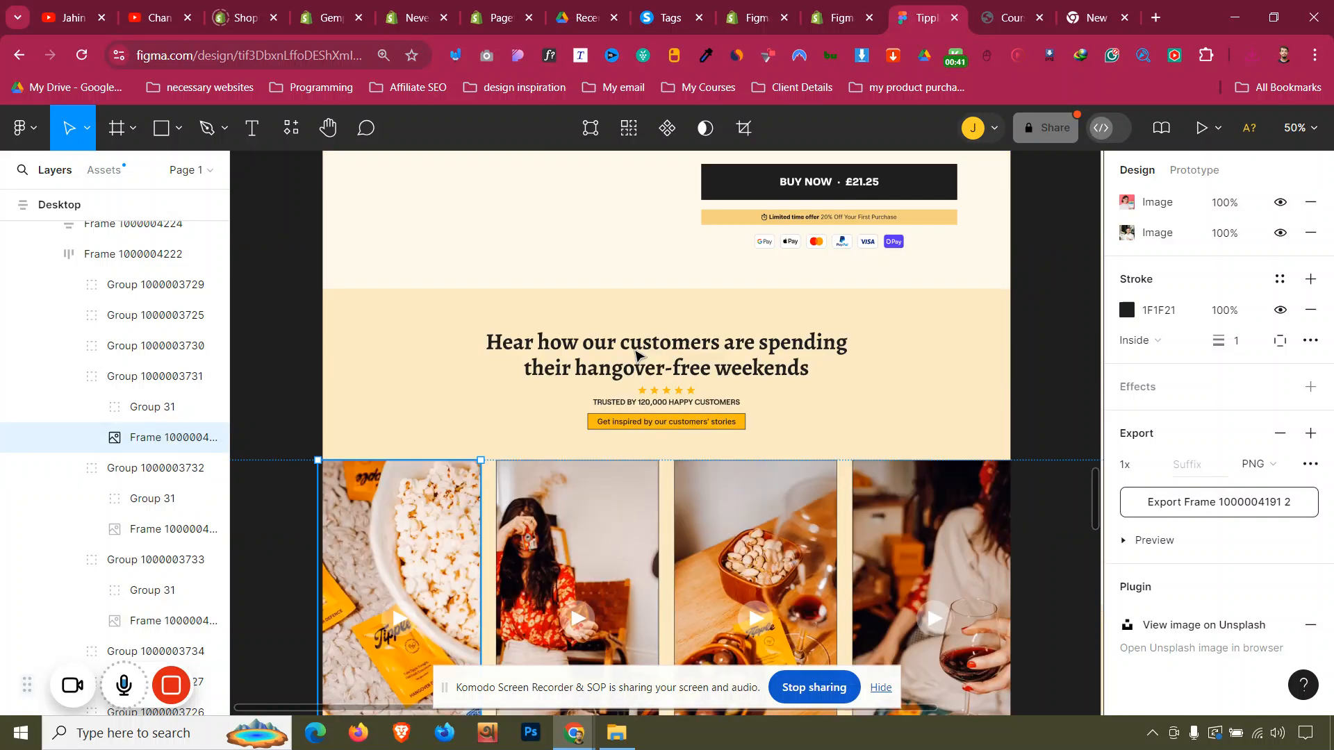
click(634, 306)
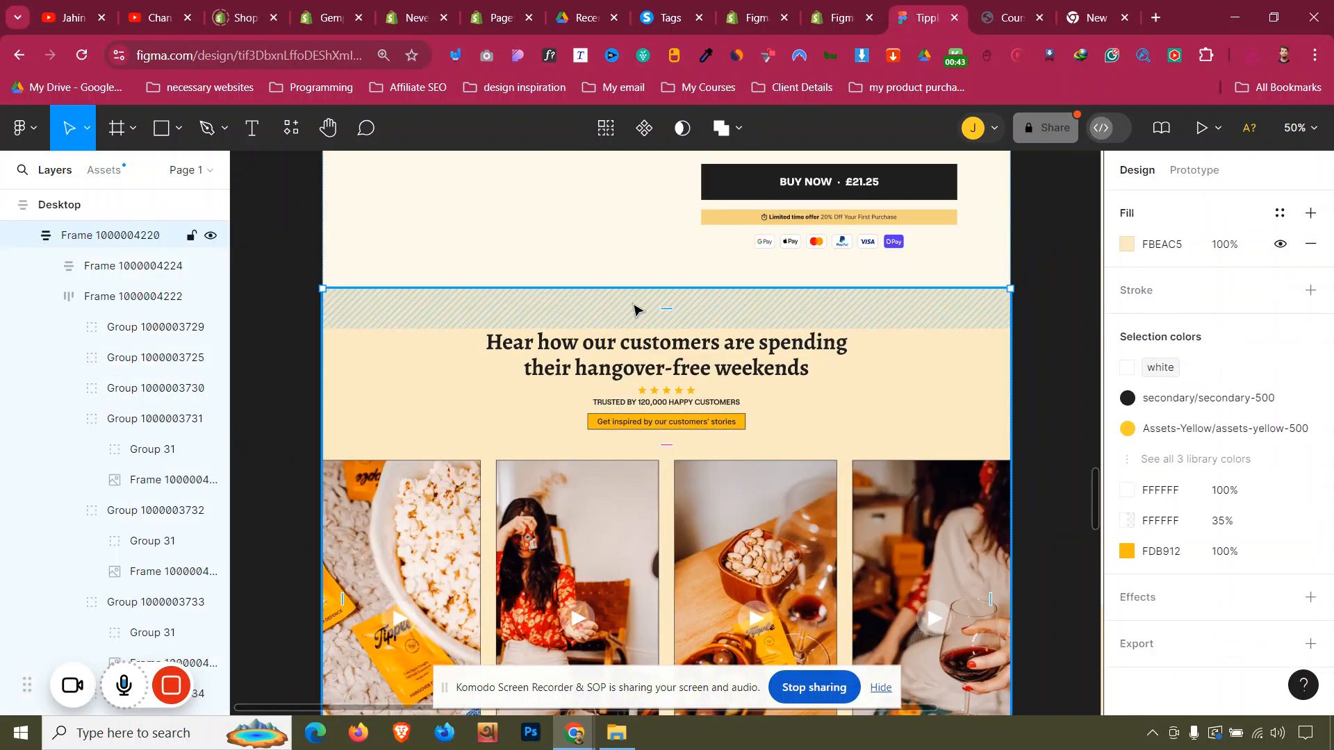
click(498, 315)
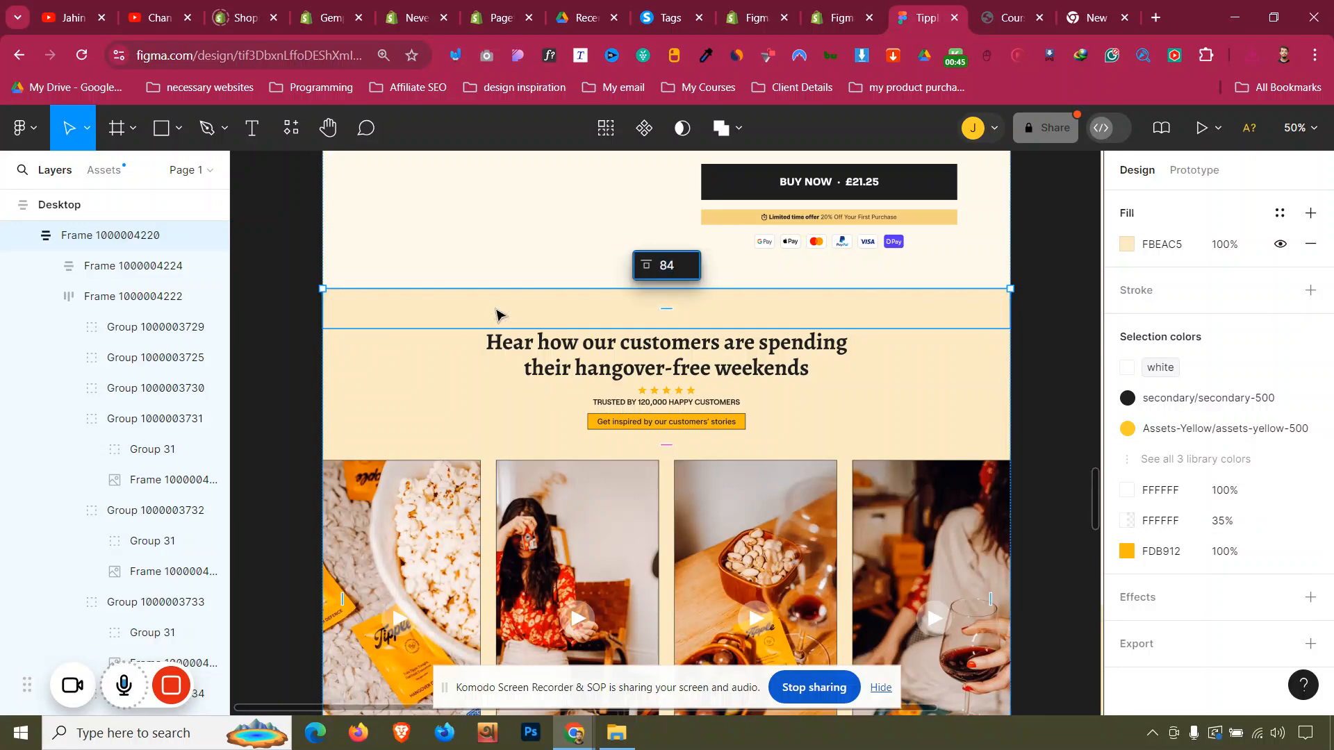
click(453, 306)
click(119, 228)
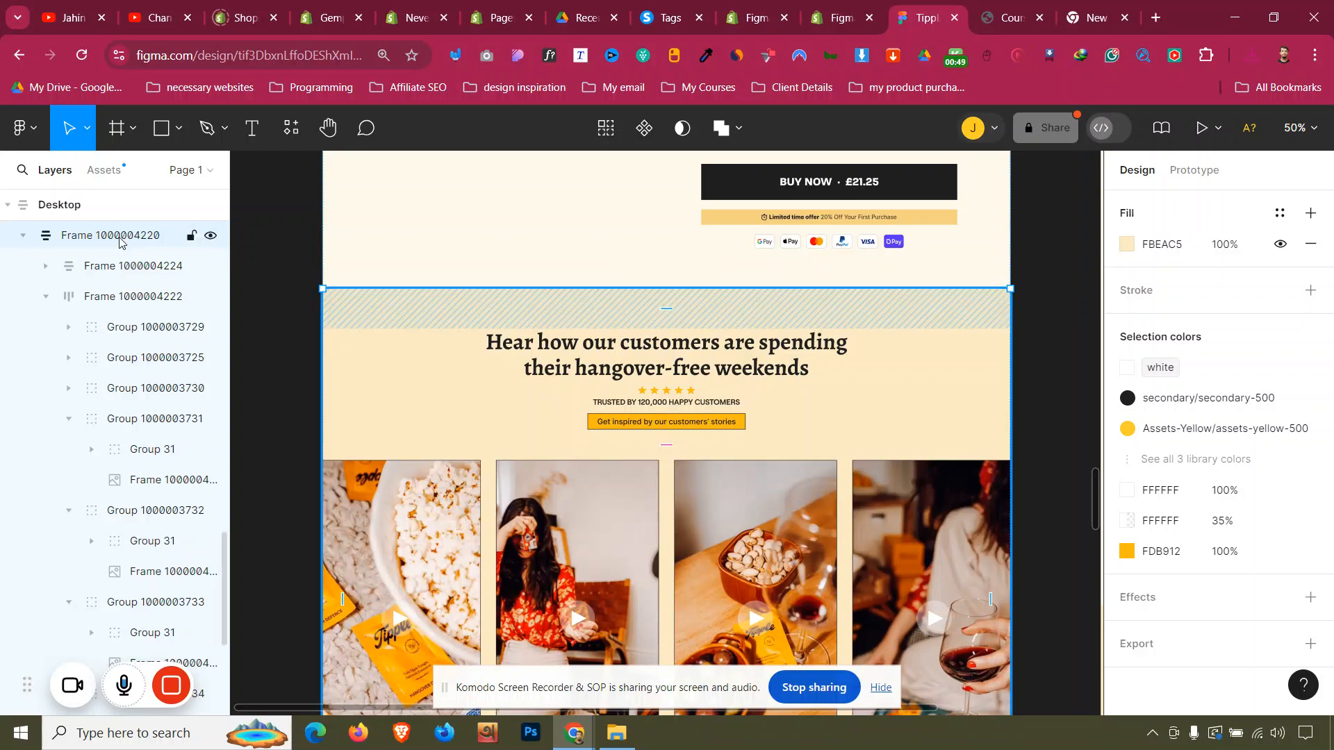
click(125, 266)
click(125, 236)
scroll(123, 238, up, 1)
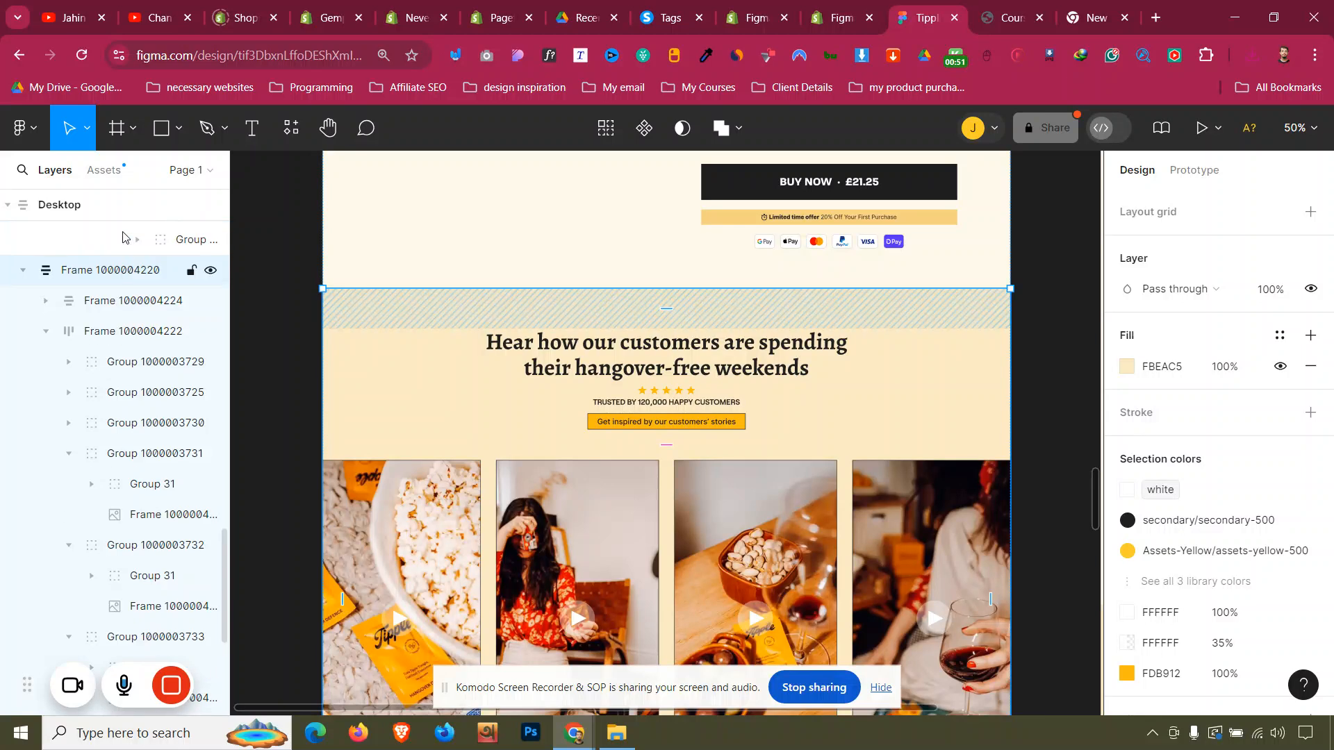
scroll(123, 238, up, 2)
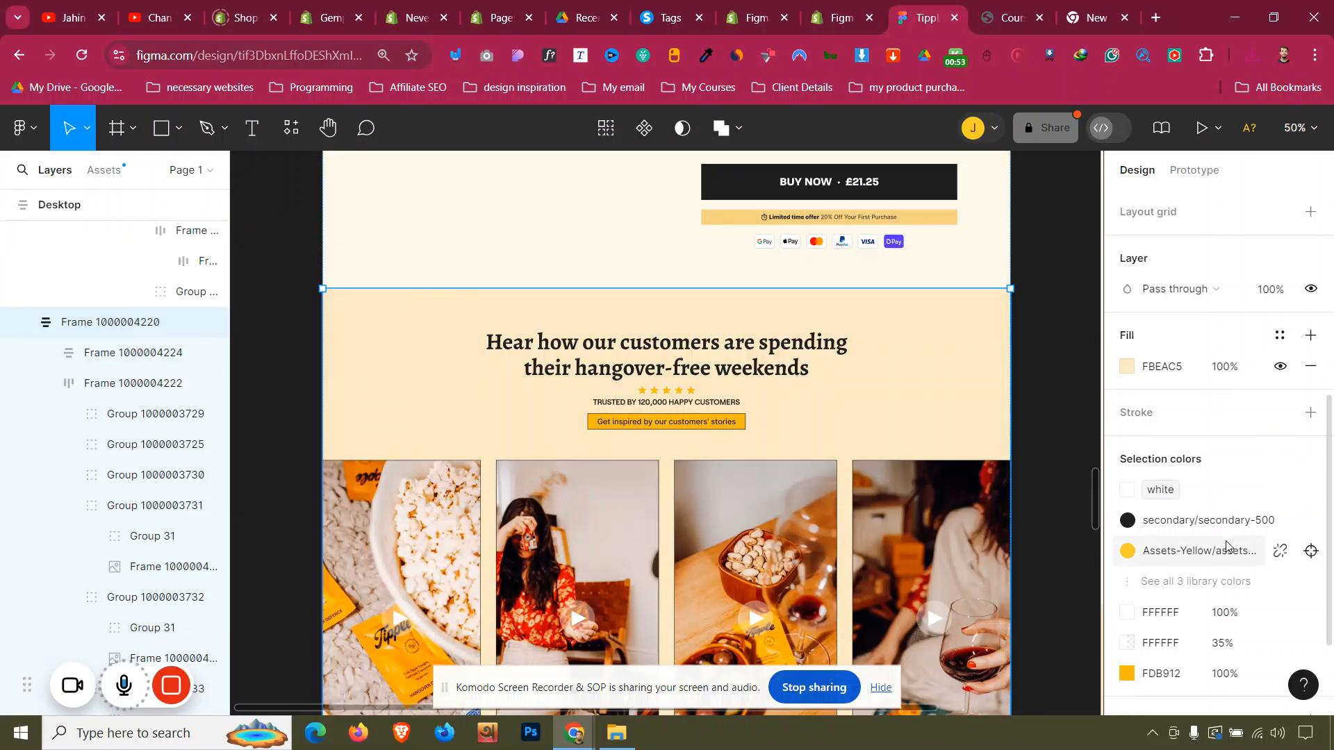
scroll(1227, 545, down, 2)
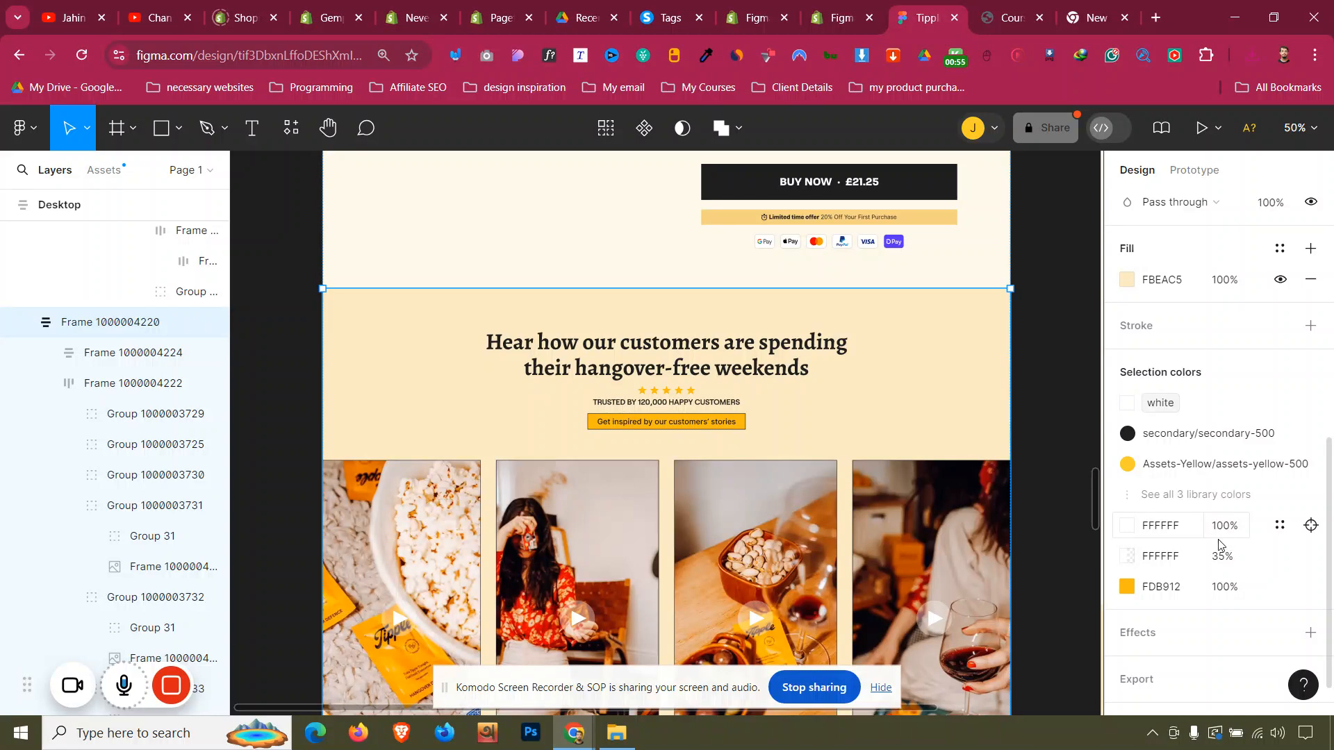
scroll(1181, 552, down, 1)
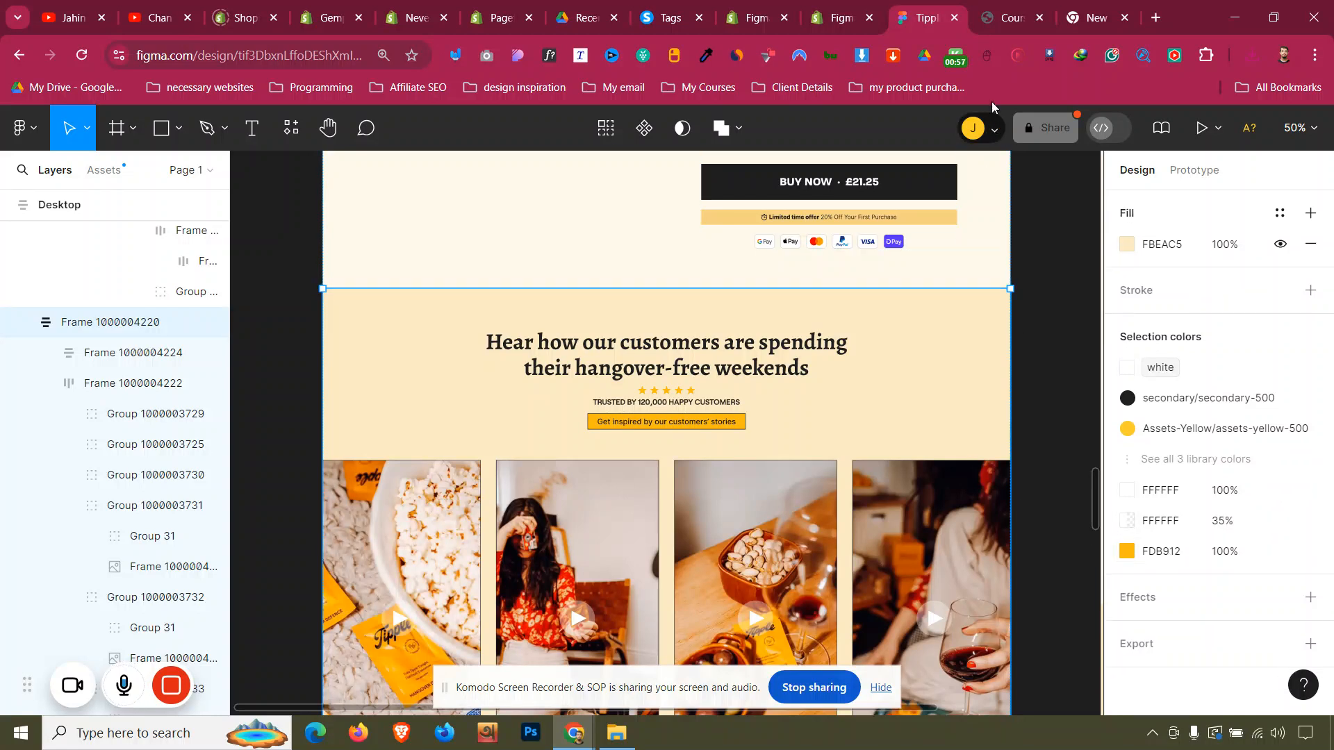
click(704, 55)
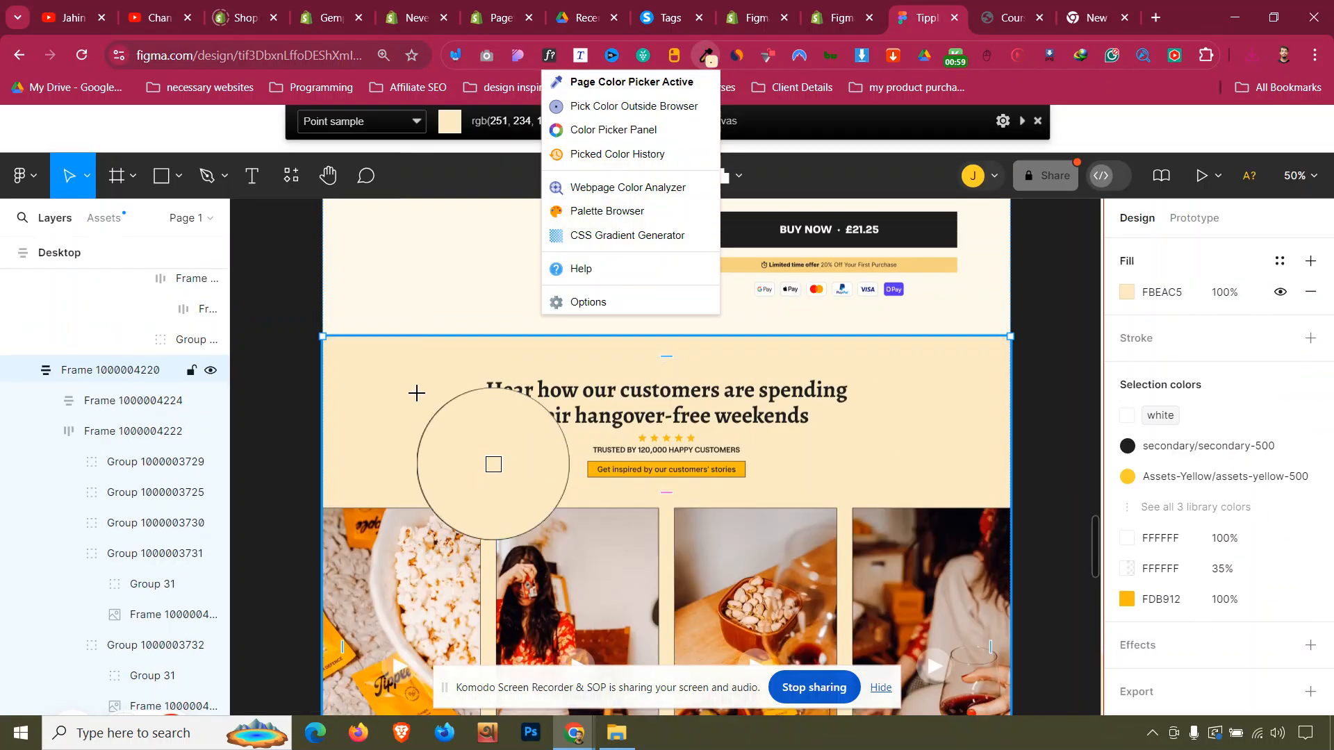
click(419, 401)
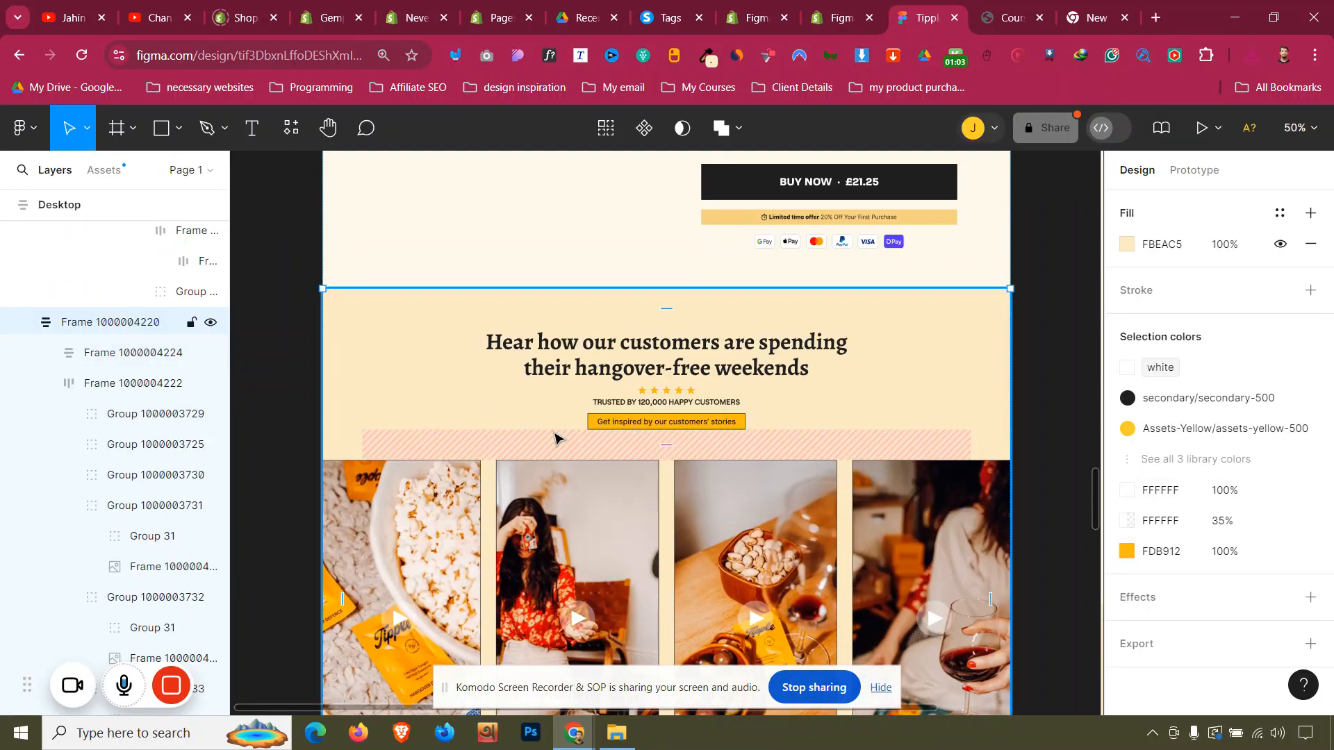
Check the typography of the "Hear how our customers" heading, then switch to the PageFly editor and inspect the "Join thousands saying cheers" heading
double_click(618, 363)
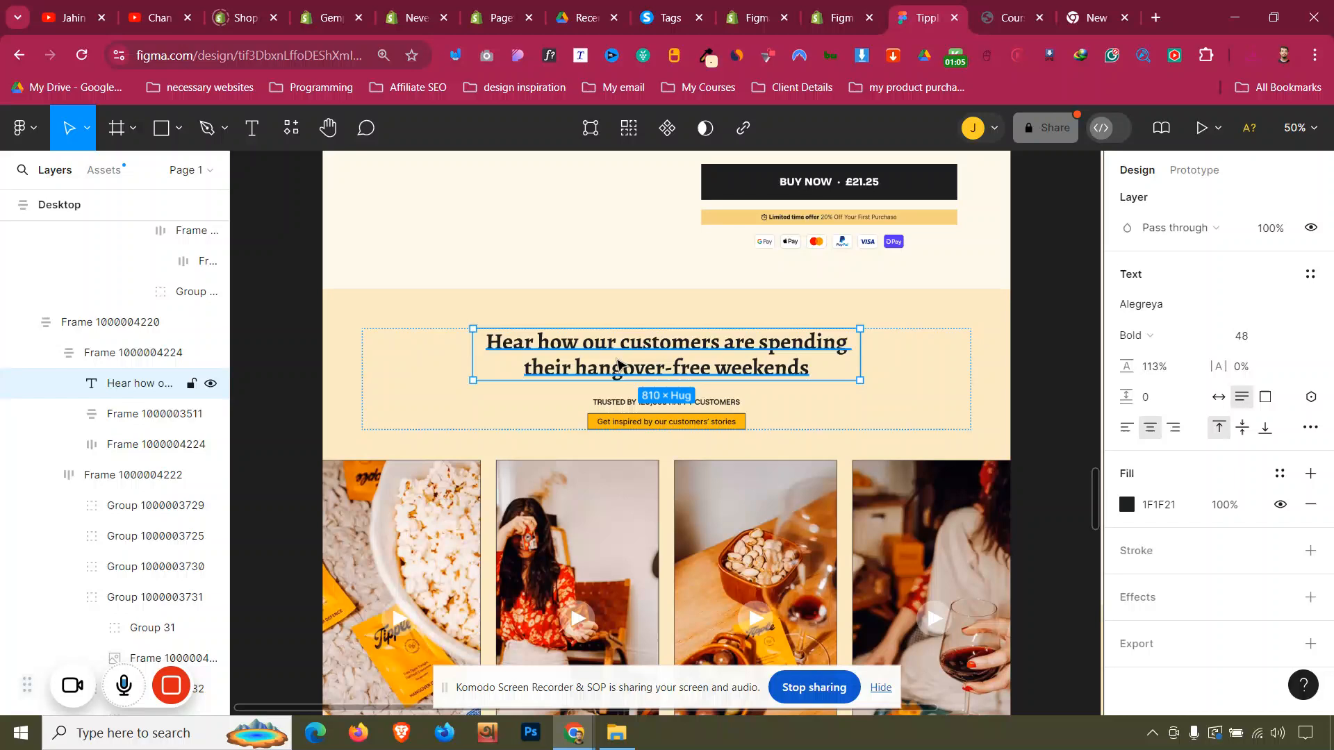
click(837, 6)
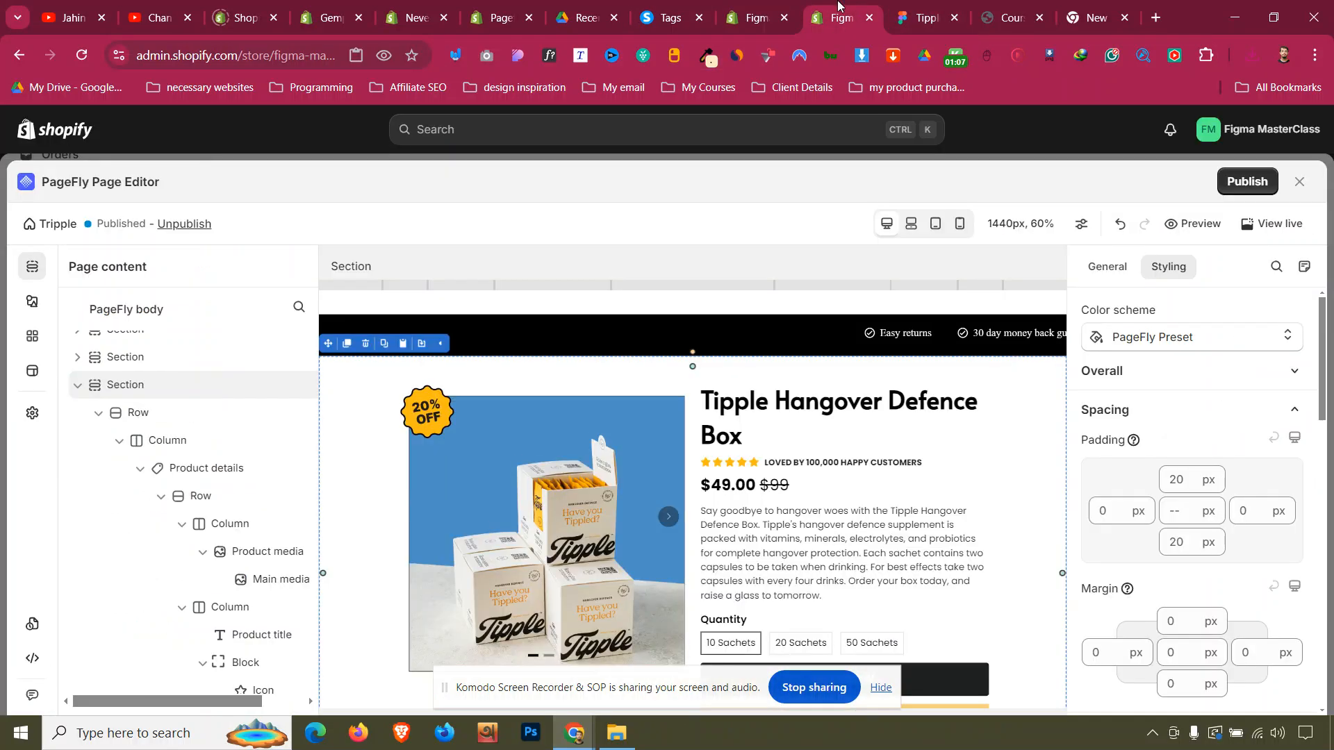
scroll(587, 454, up, 3)
scroll(585, 455, up, 3)
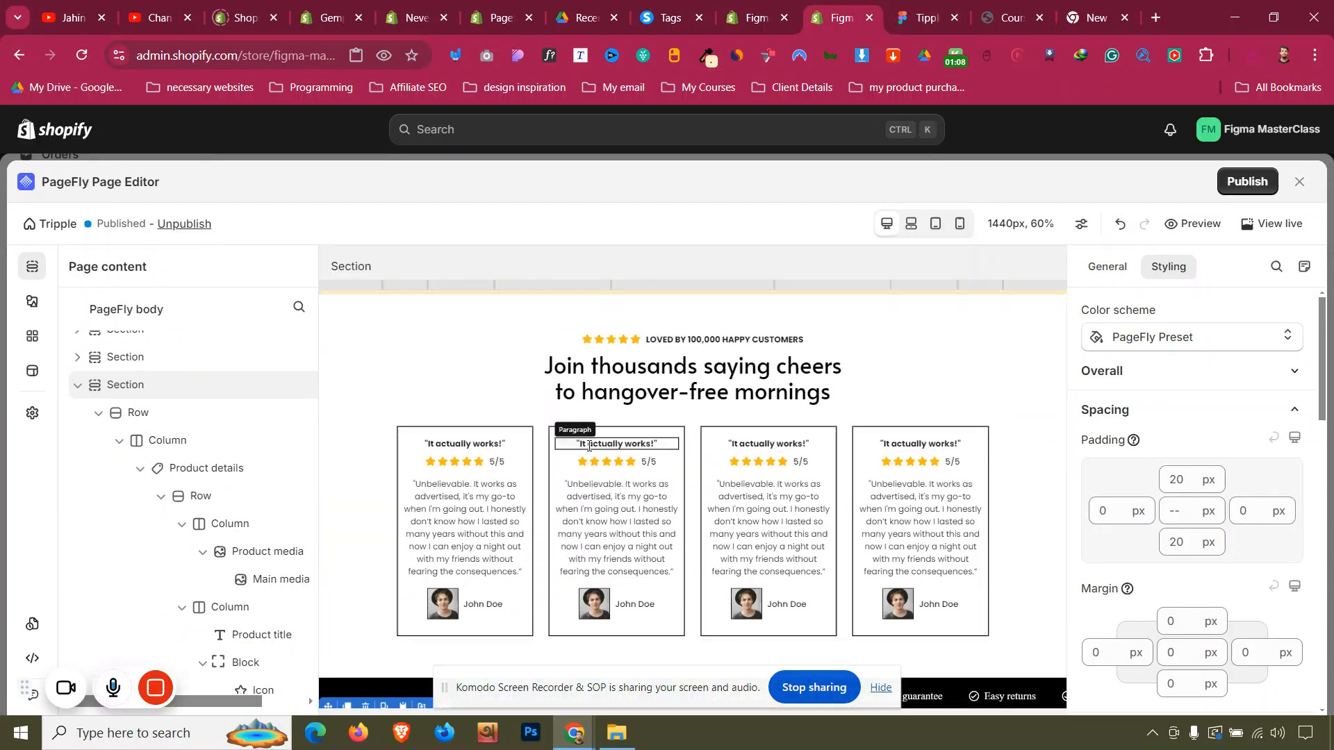
click(633, 389)
scroll(1145, 519, down, 3)
scroll(1145, 519, down, 2)
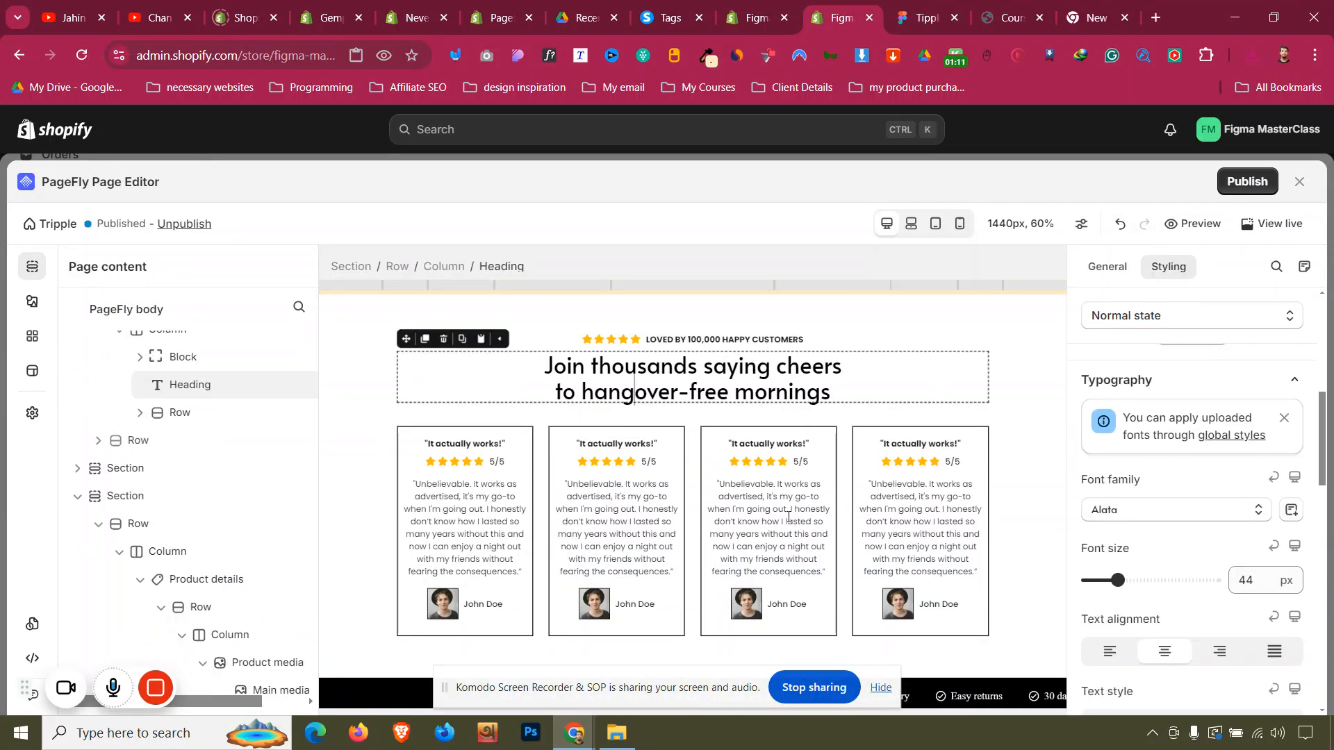
scroll(710, 506, up, 5)
scroll(710, 505, down, 1)
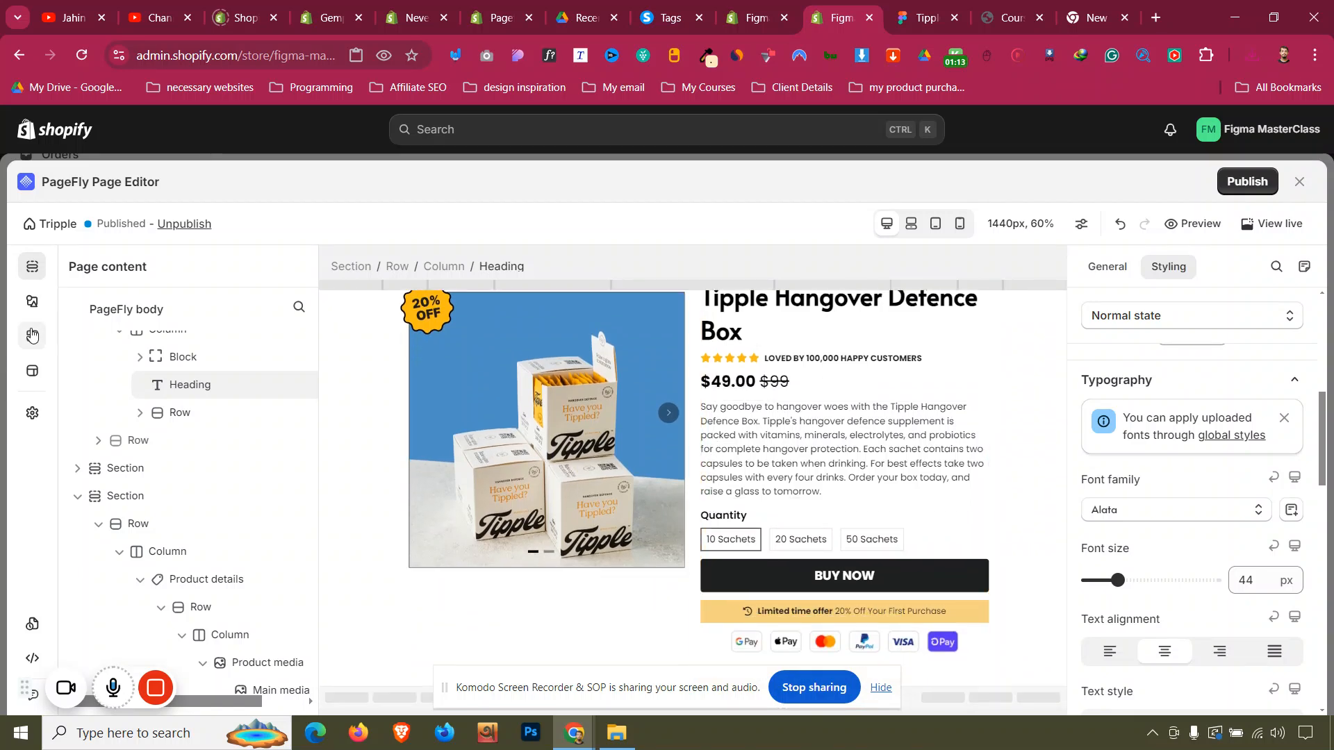
Insert a new single-column section below the Tipple Hangover Defence Box product section
click(32, 301)
scroll(751, 456, up, 5)
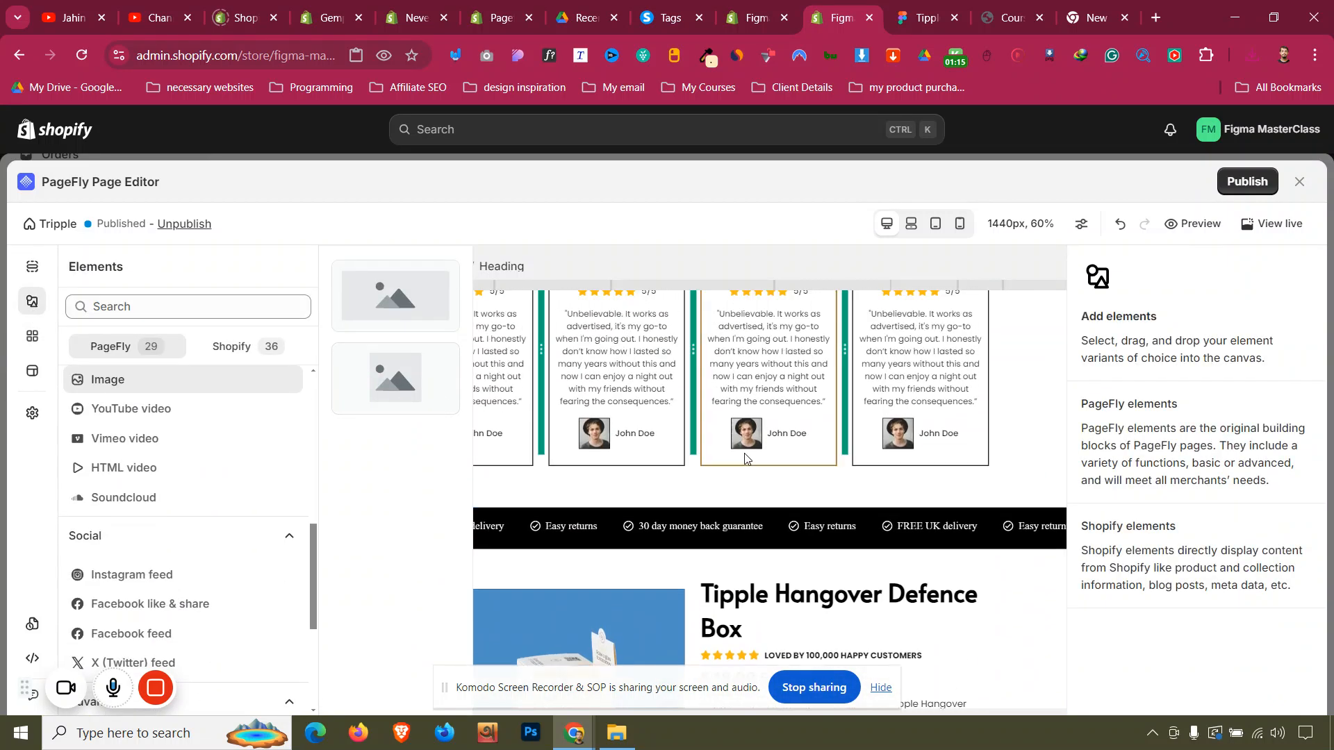
scroll(747, 457, down, 4)
scroll(747, 458, down, 1)
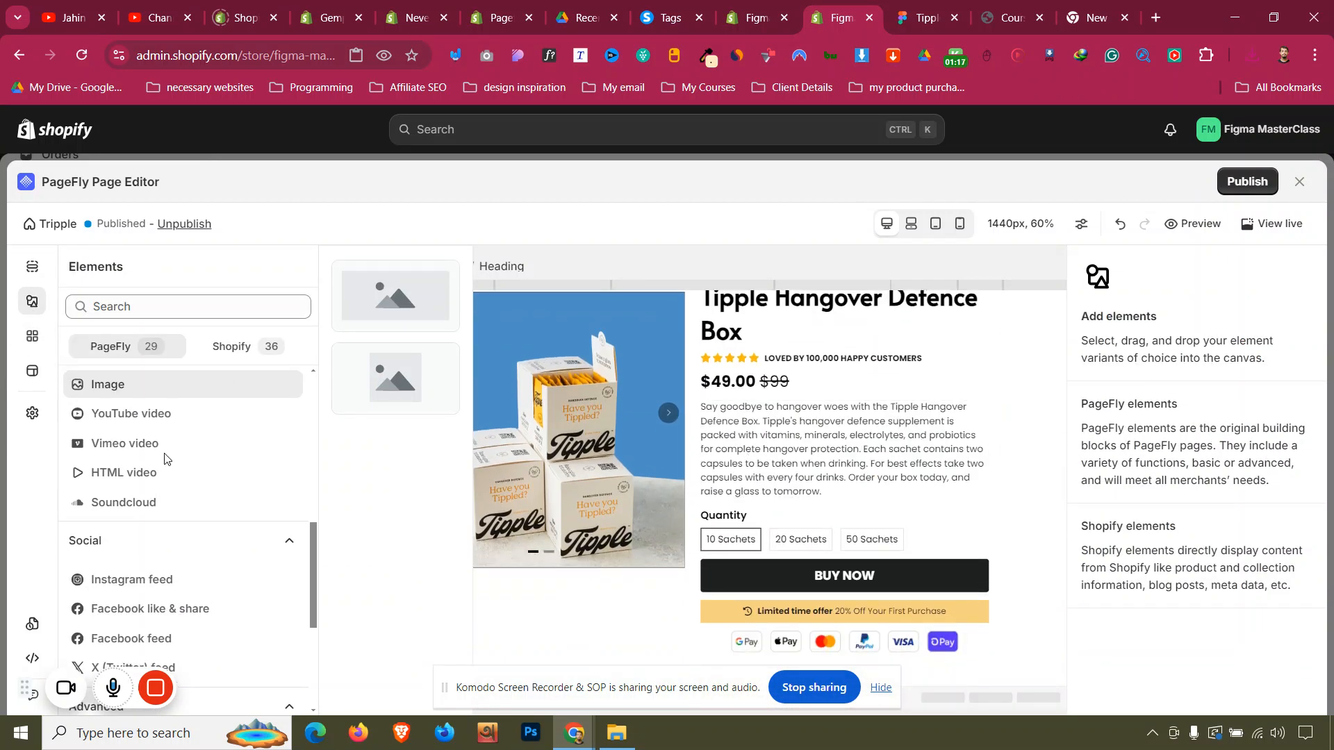
scroll(164, 444, up, 5)
click(167, 426)
drag(343, 289, 446, 571)
scroll(447, 564, down, 2)
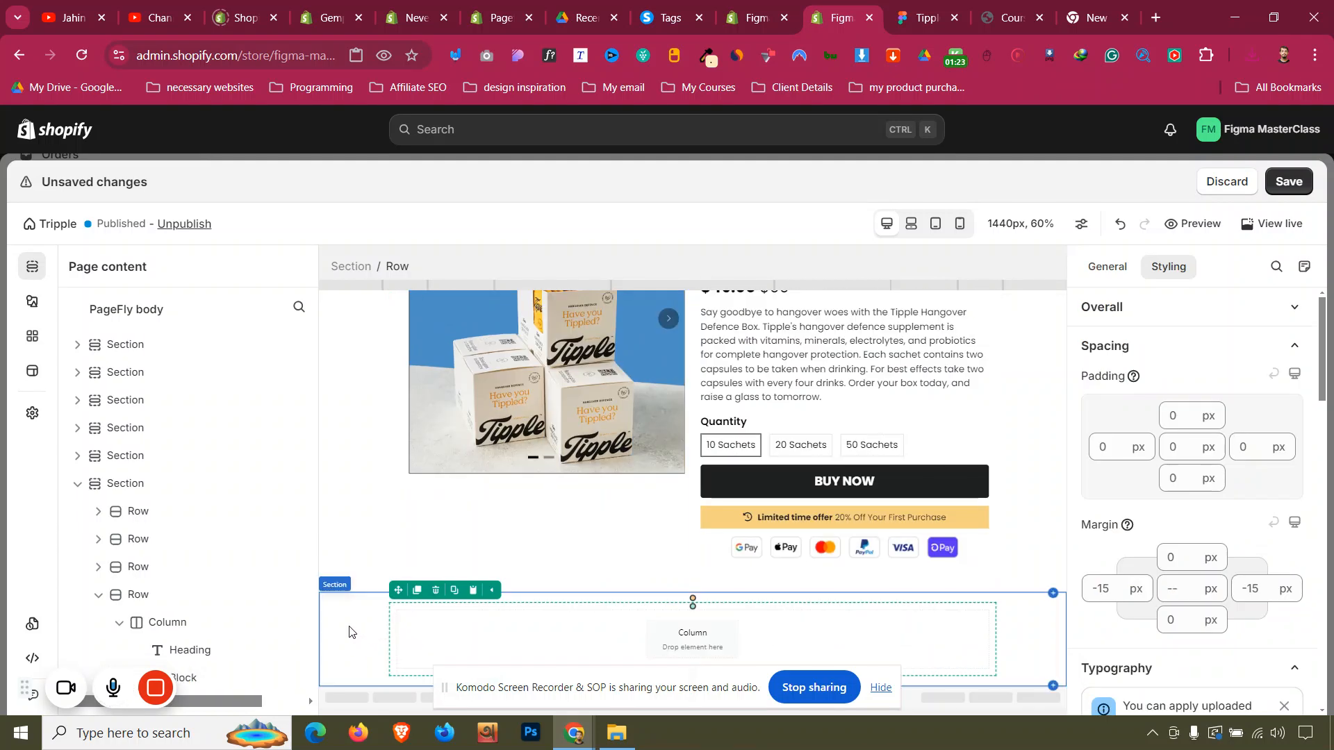
Set the new section's background color to rgb(251, 234, 197), taking the sampled value from the Color Picker Panel in the Figma tab
click(376, 621)
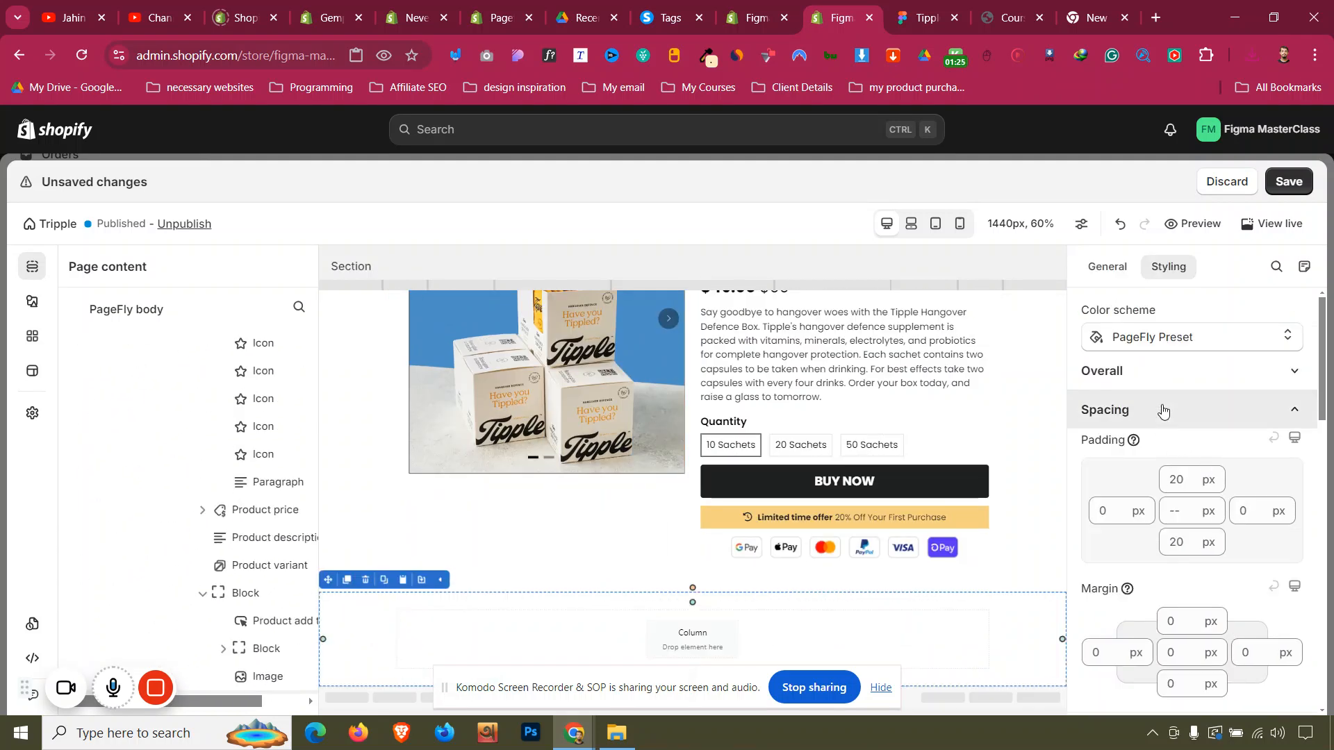
scroll(1174, 376, down, 4)
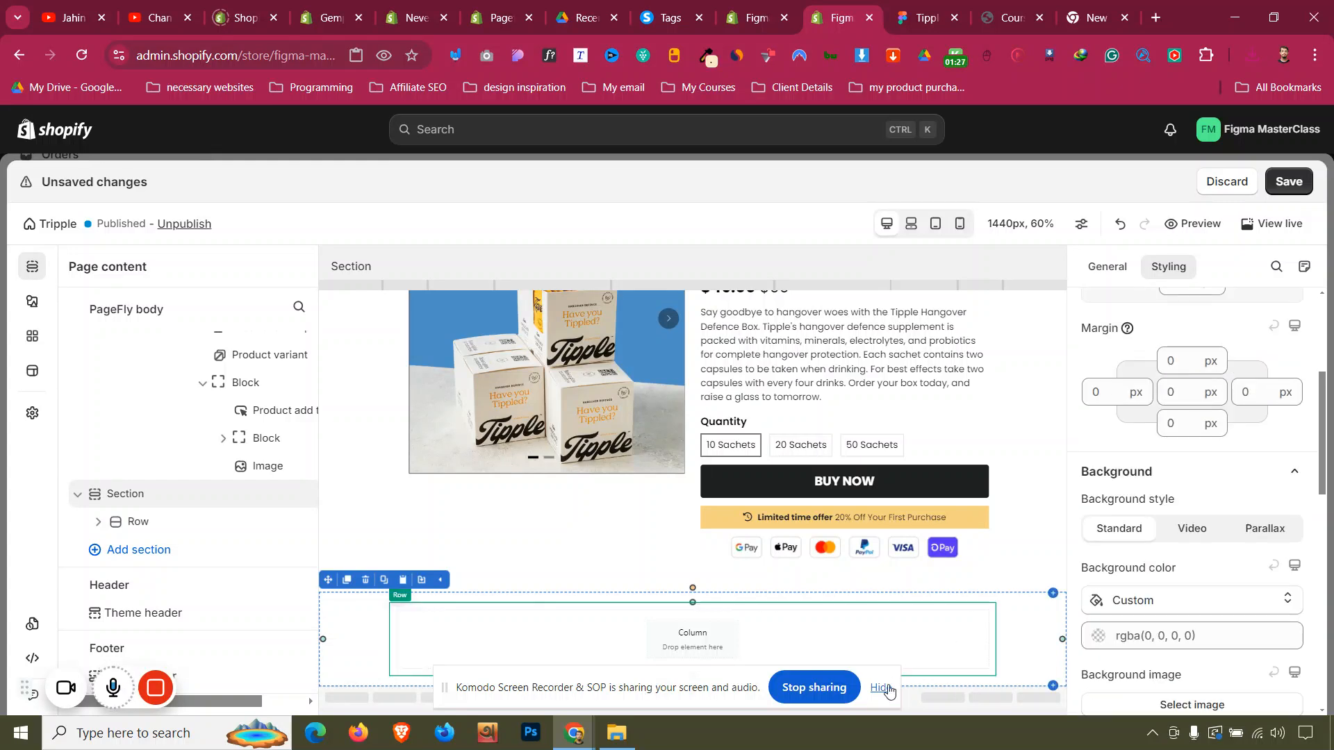
click(1207, 636)
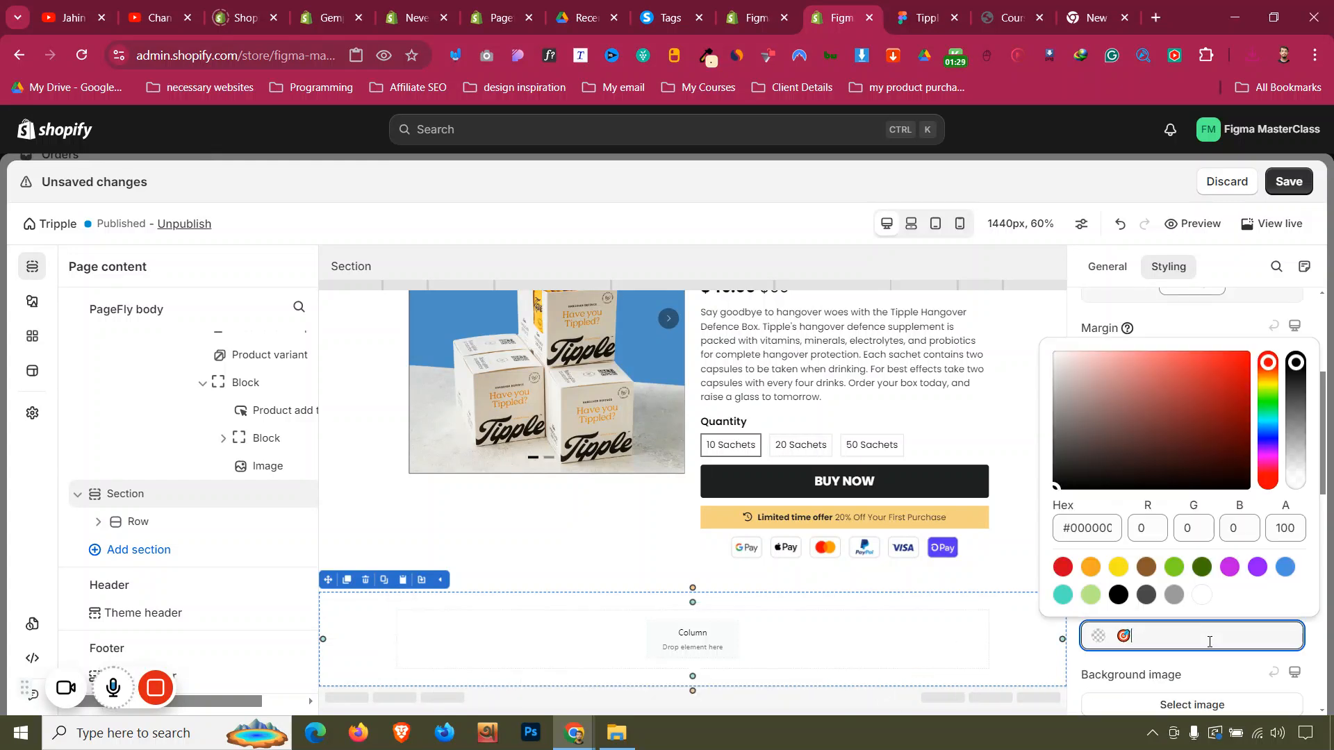
click(1211, 640)
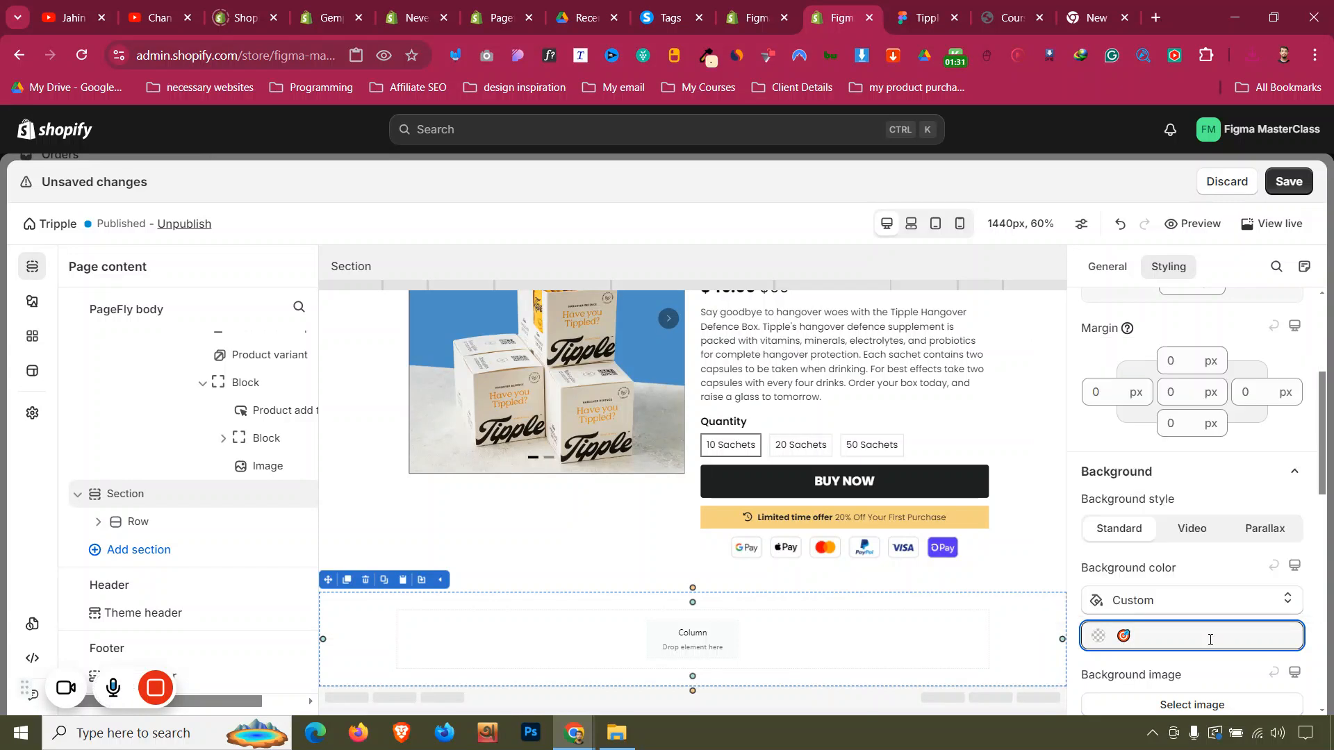
click(906, 7)
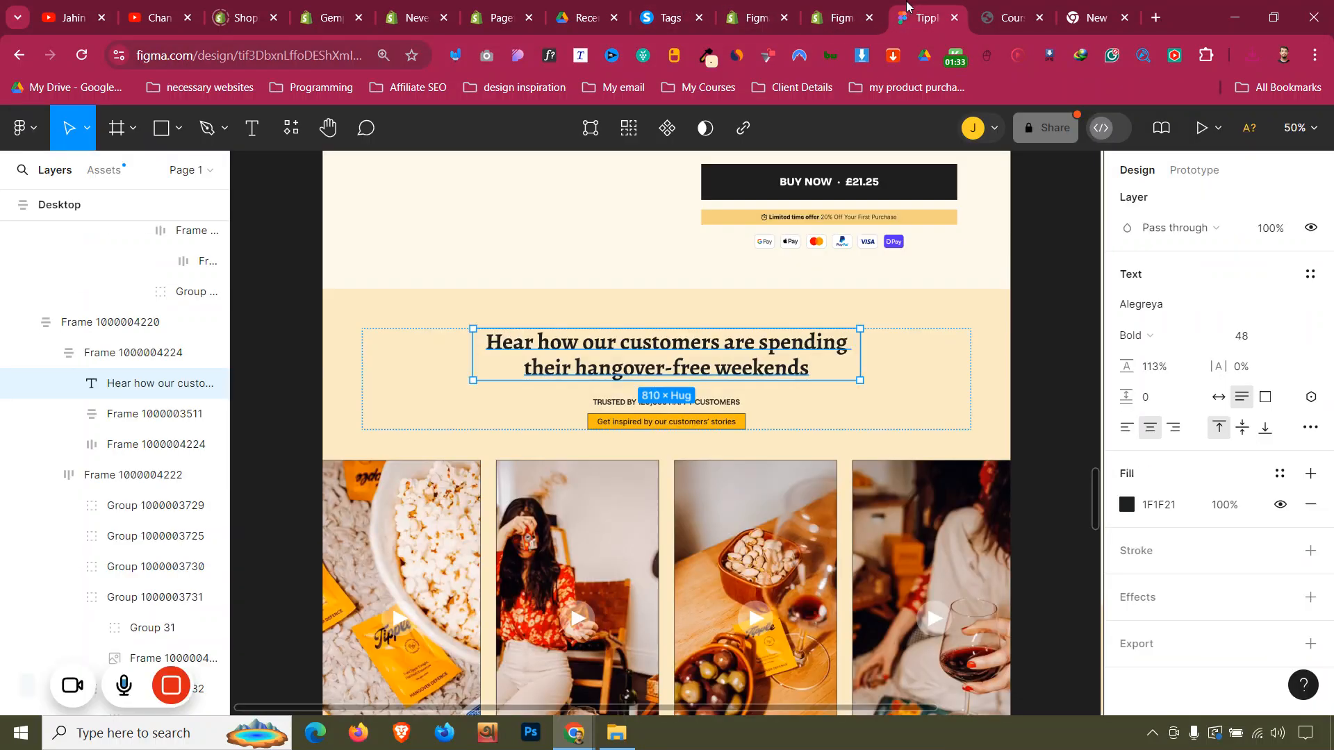
click(703, 61)
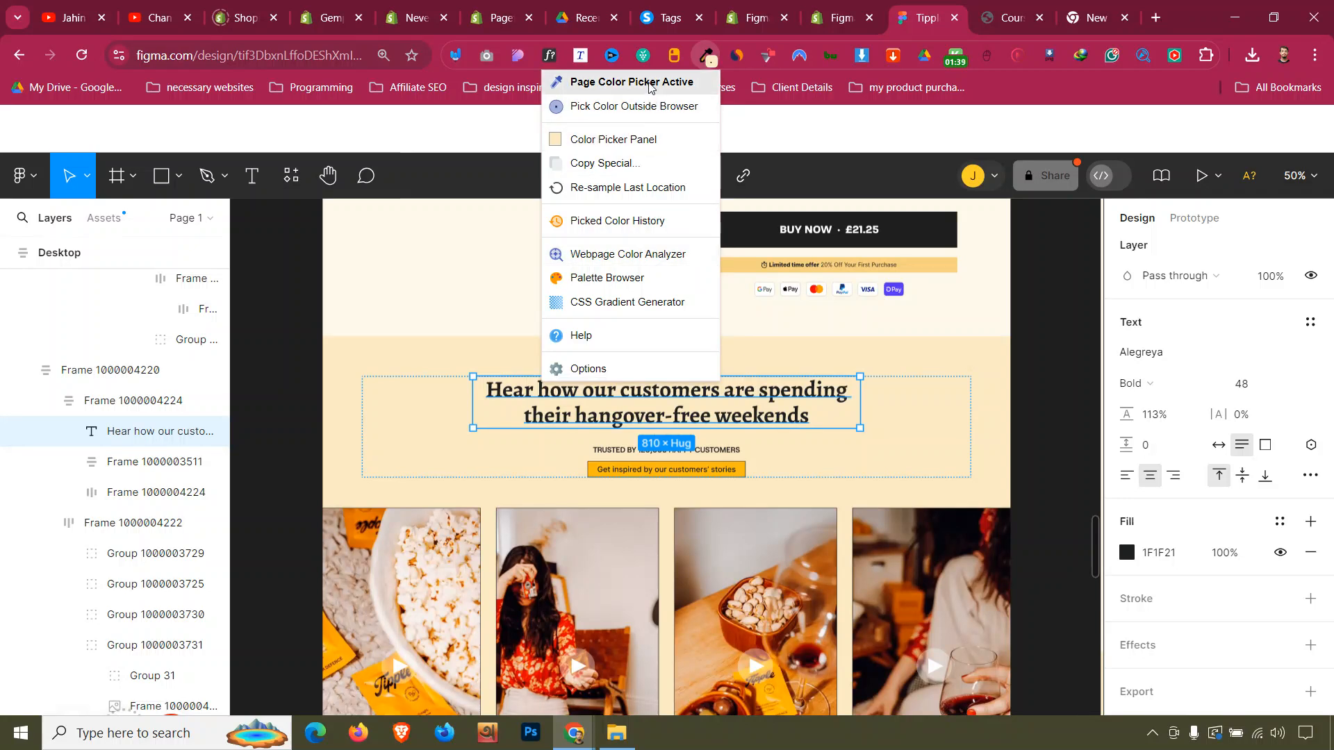
click(649, 139)
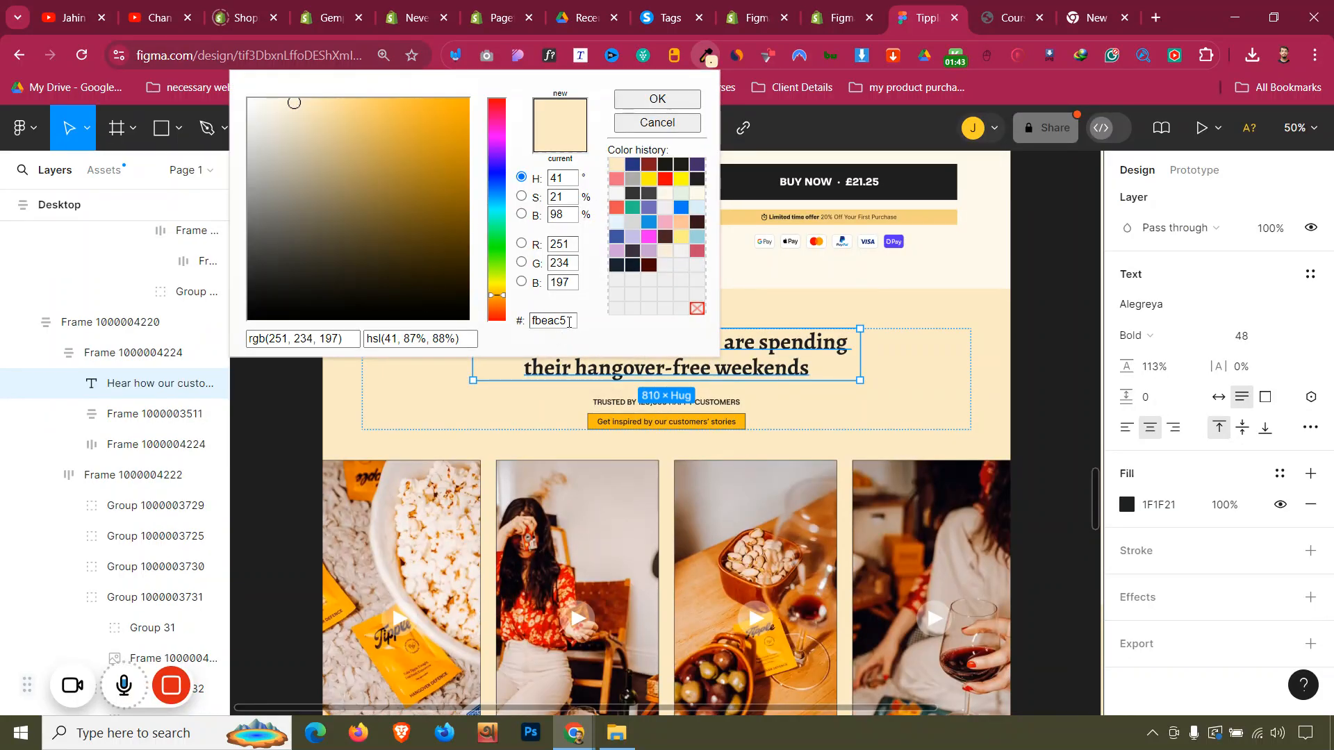
click(850, 8)
click(1229, 630)
key(ctrl+a)
text(rgb(251, 234, 197))
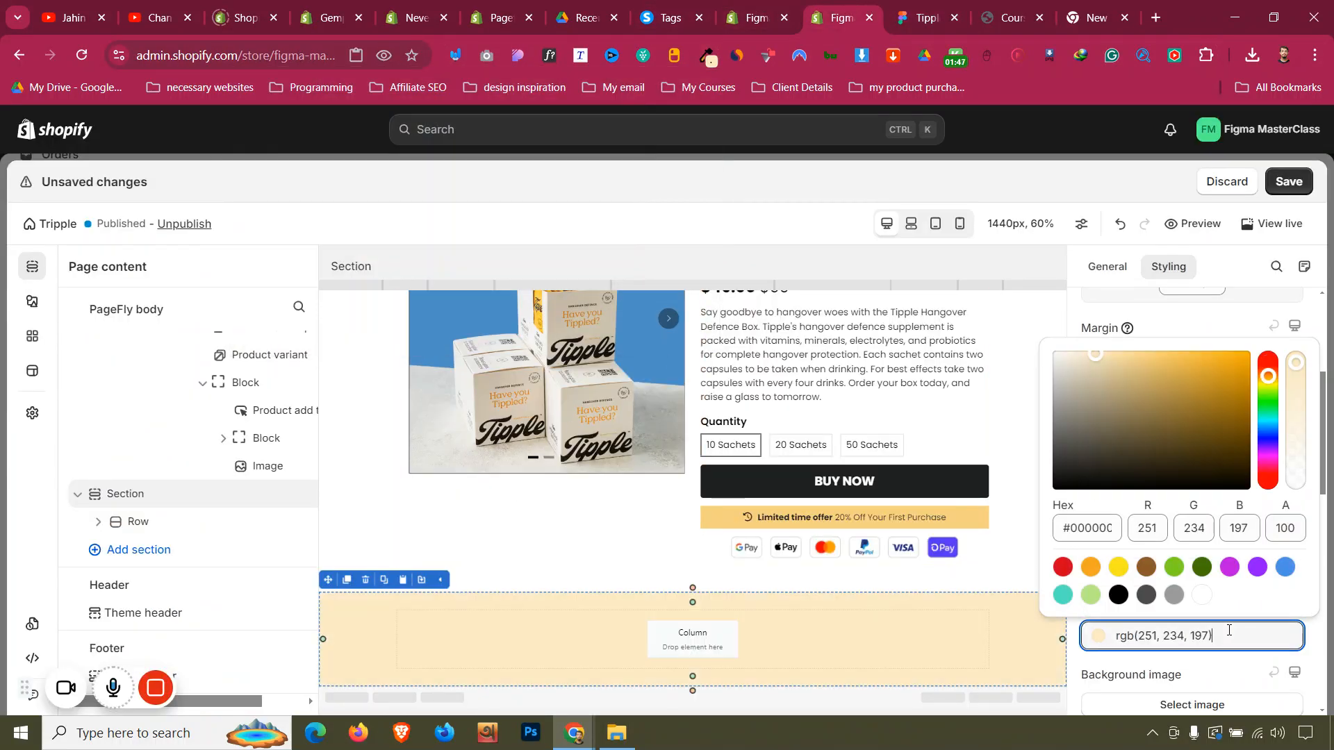
Duplicate the "Join thousands saying cheers to hangover-free mornings" heading and move the copy into the new cream section
scroll(696, 383, up, 10)
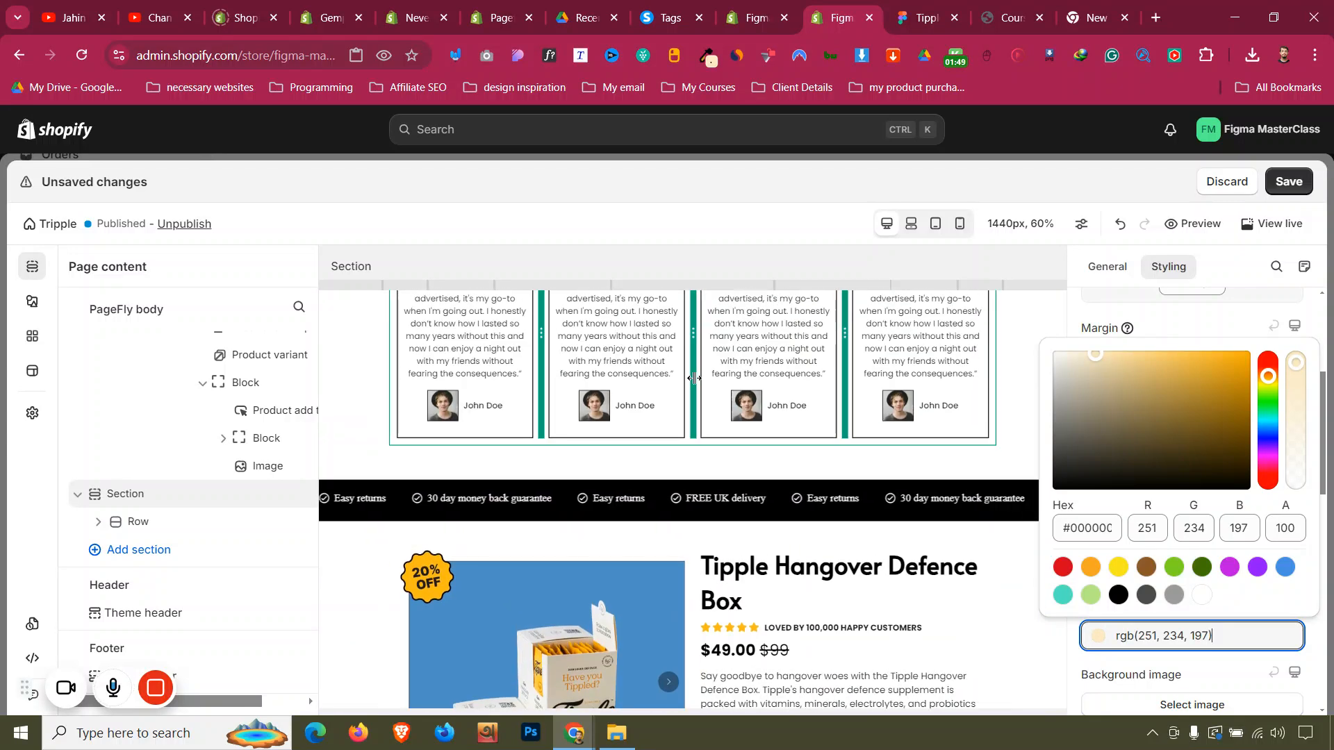
click(556, 332)
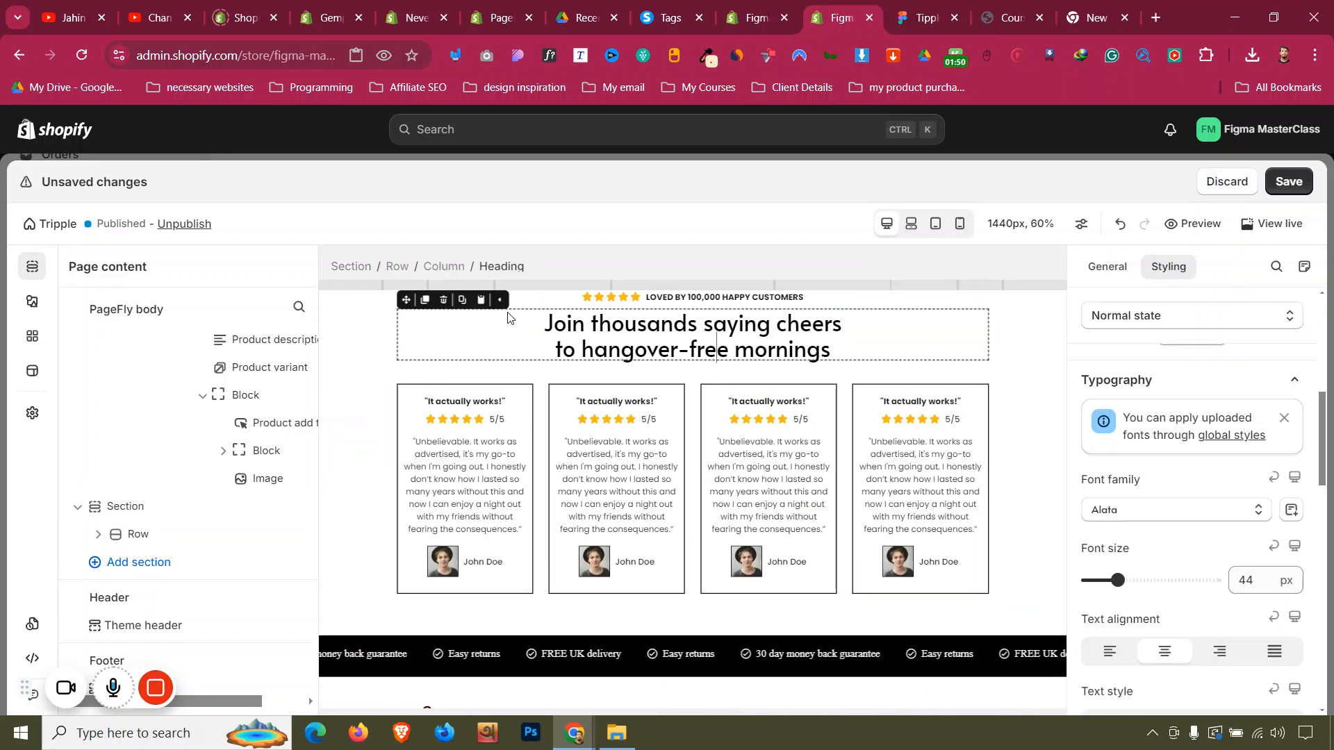
click(423, 303)
drag(406, 299, 700, 639)
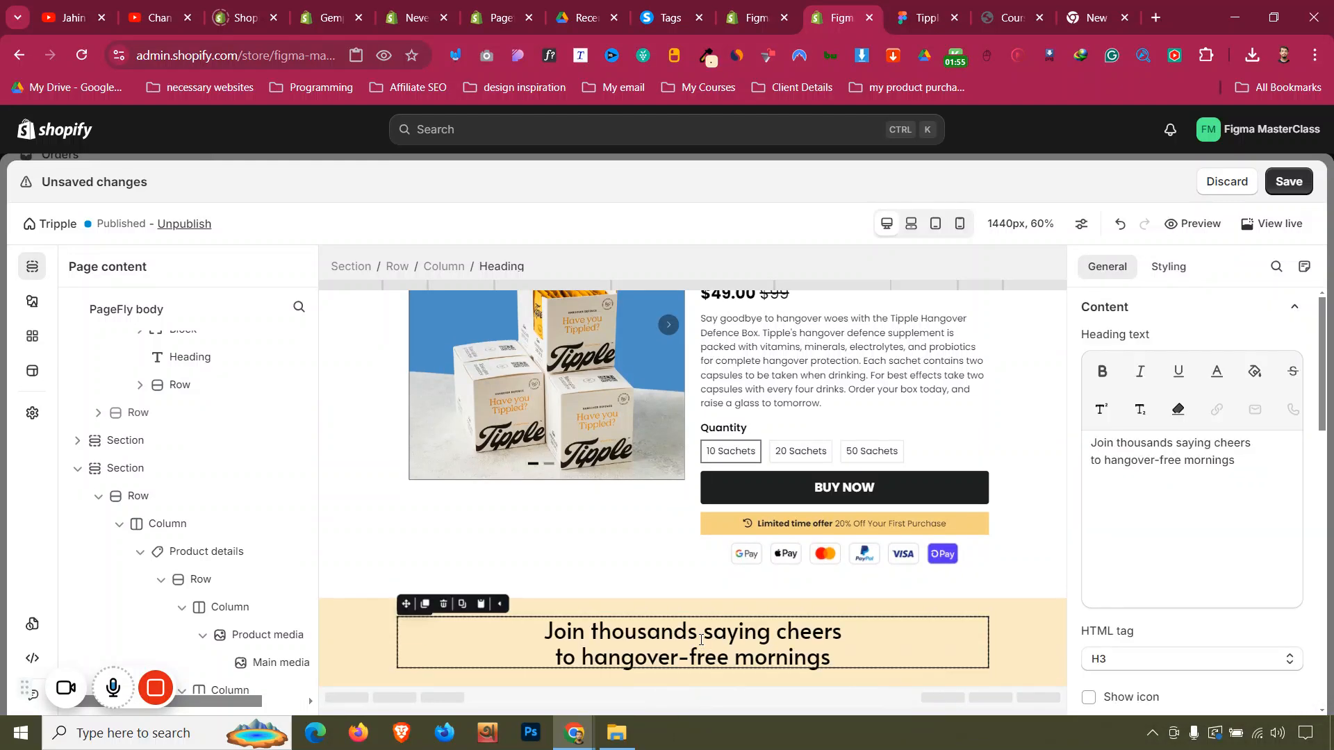
Replace the copied heading's text with "Hear how our customers are spending their hangover-free weekends", copied from the Figma design
key(ctrl+Tab)
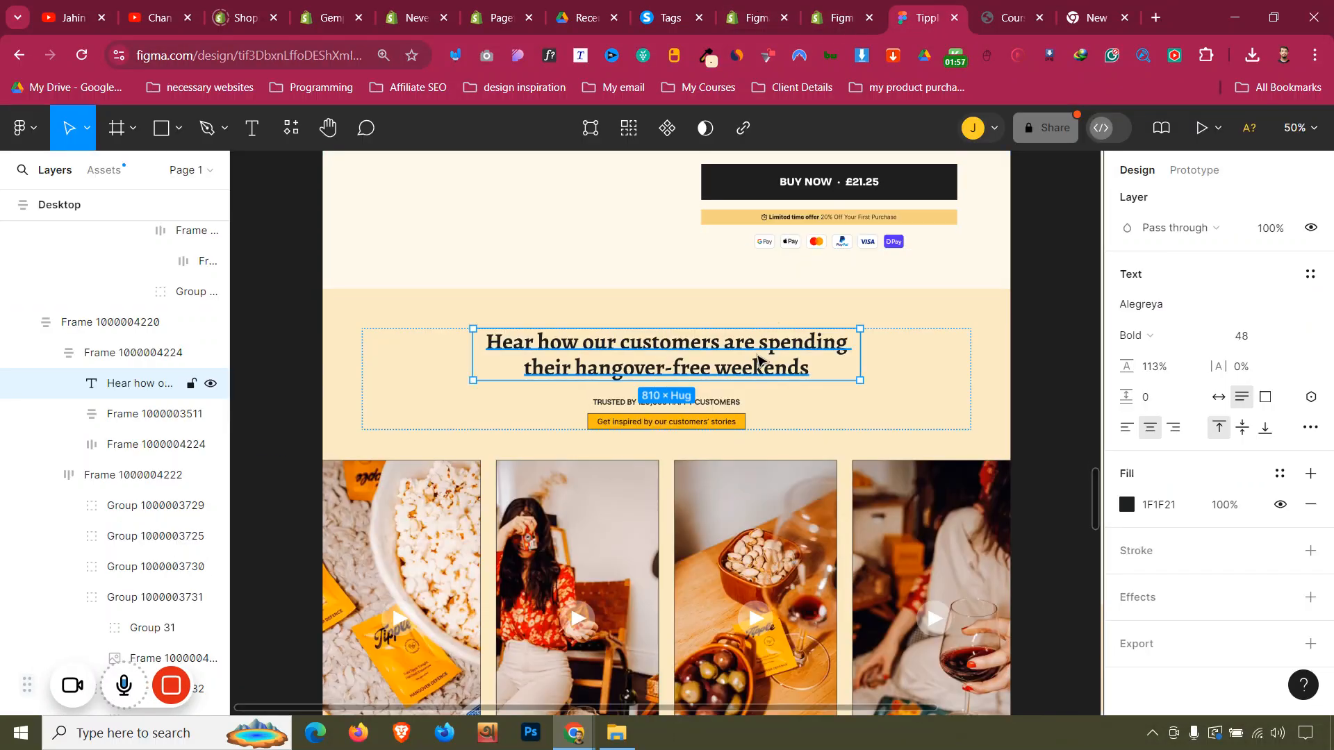
double_click(783, 363)
click(801, 368)
key(ctrl+a)
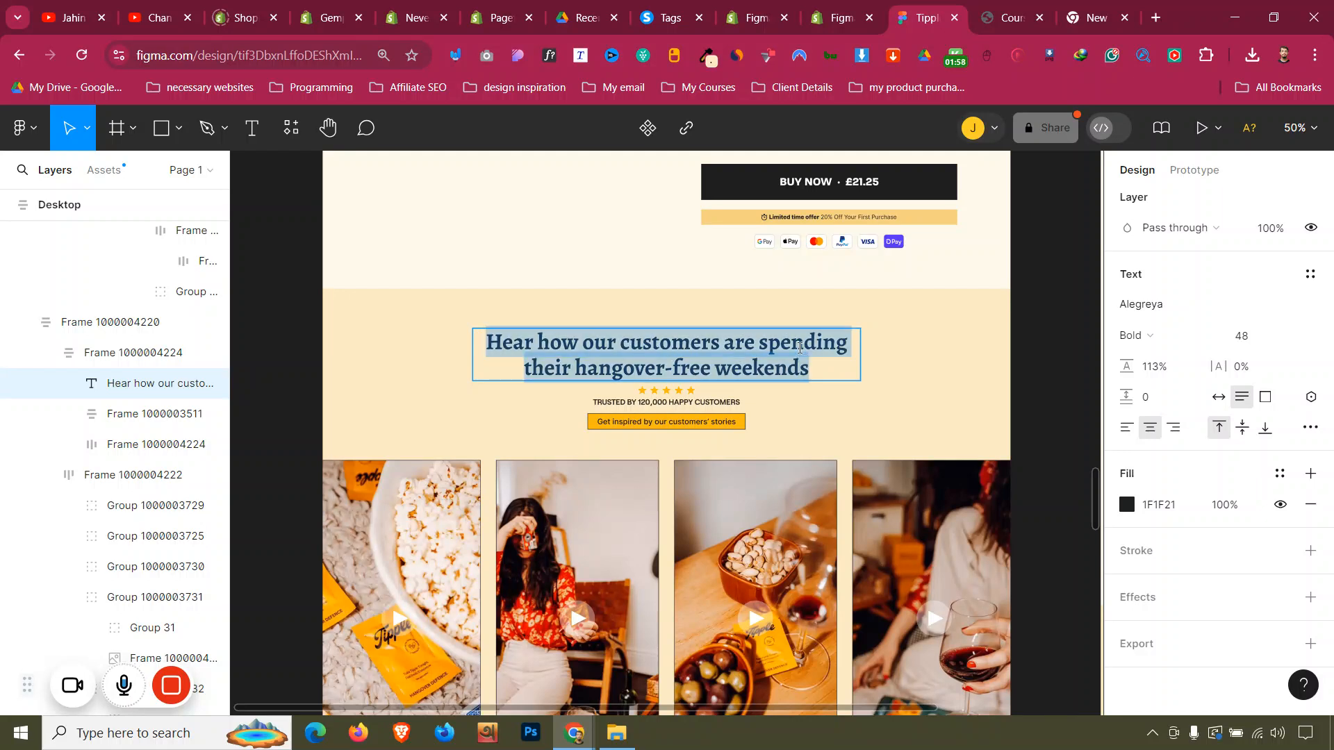
click(825, 5)
key(ctrl+a)
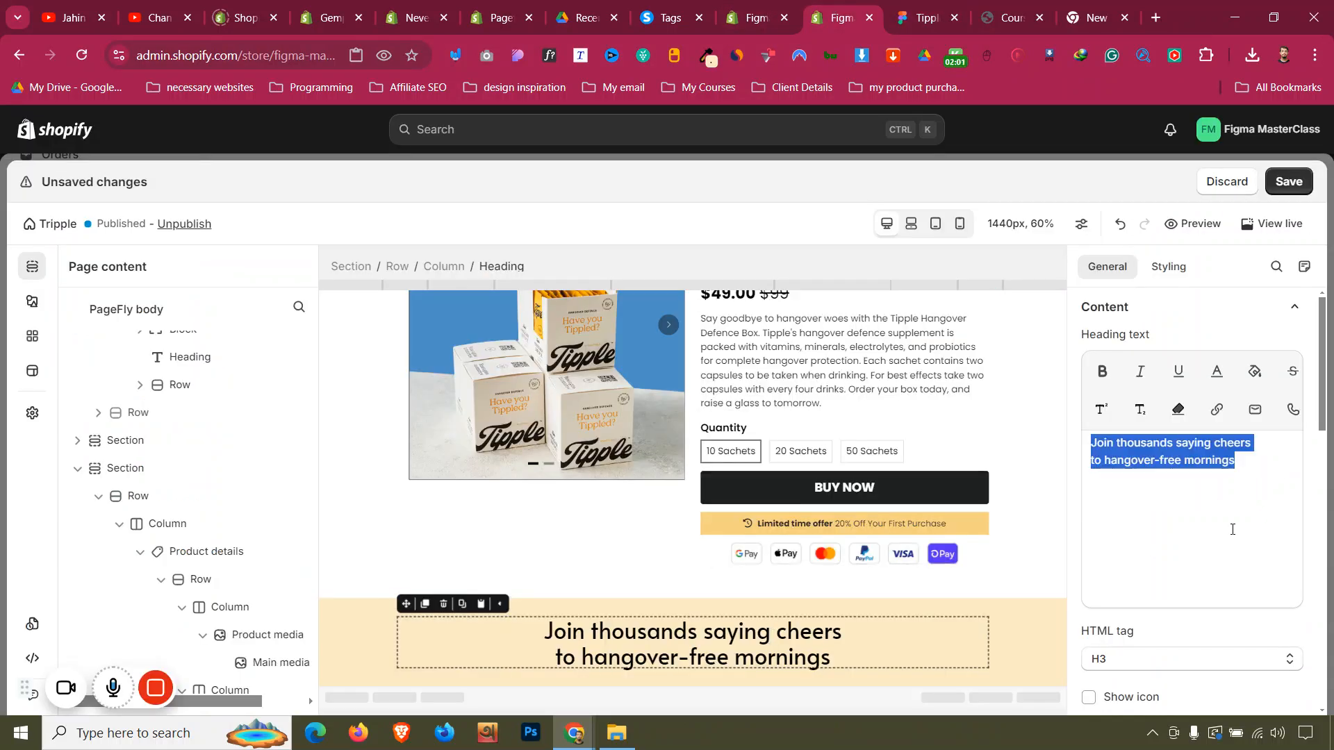
key(ctrl+v)
In the Figma tab, examine the layout of the heading frame, the "Get inspired by our customers' stories" label and the whole section frame
click(920, 5)
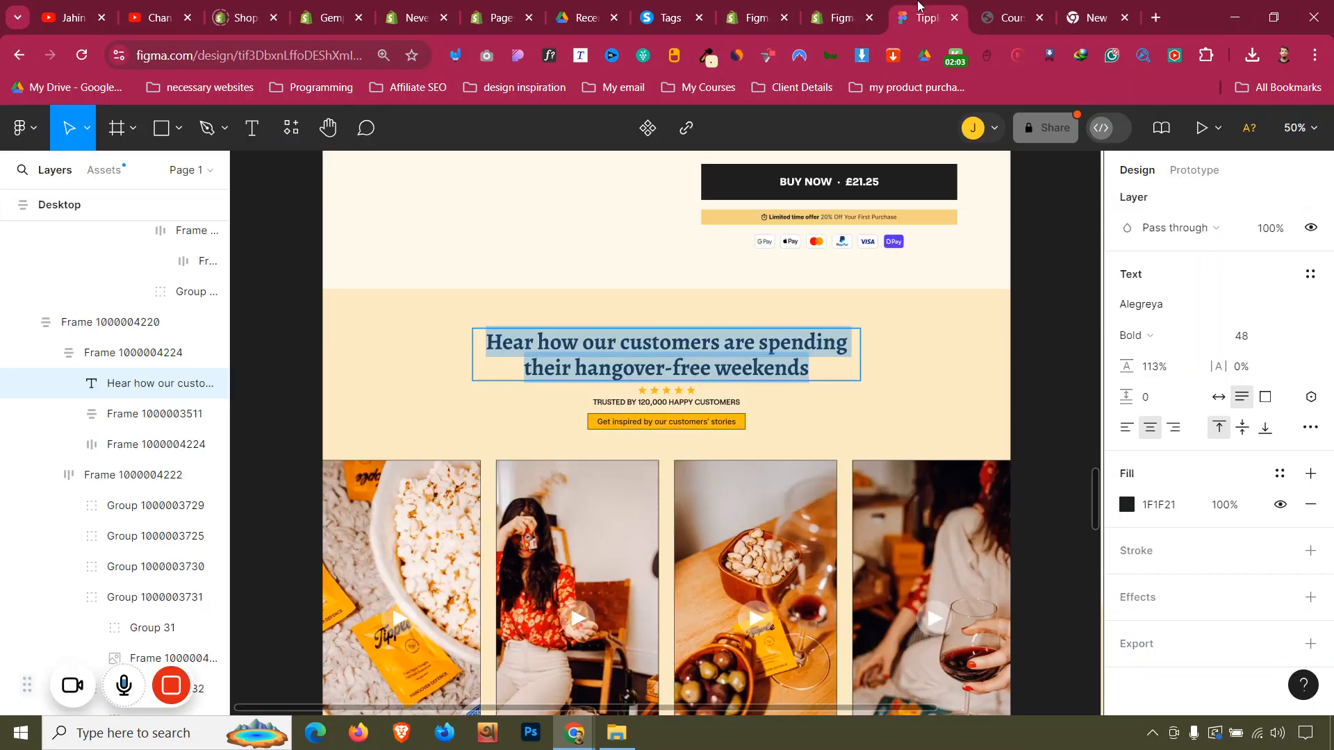
key(Escape)
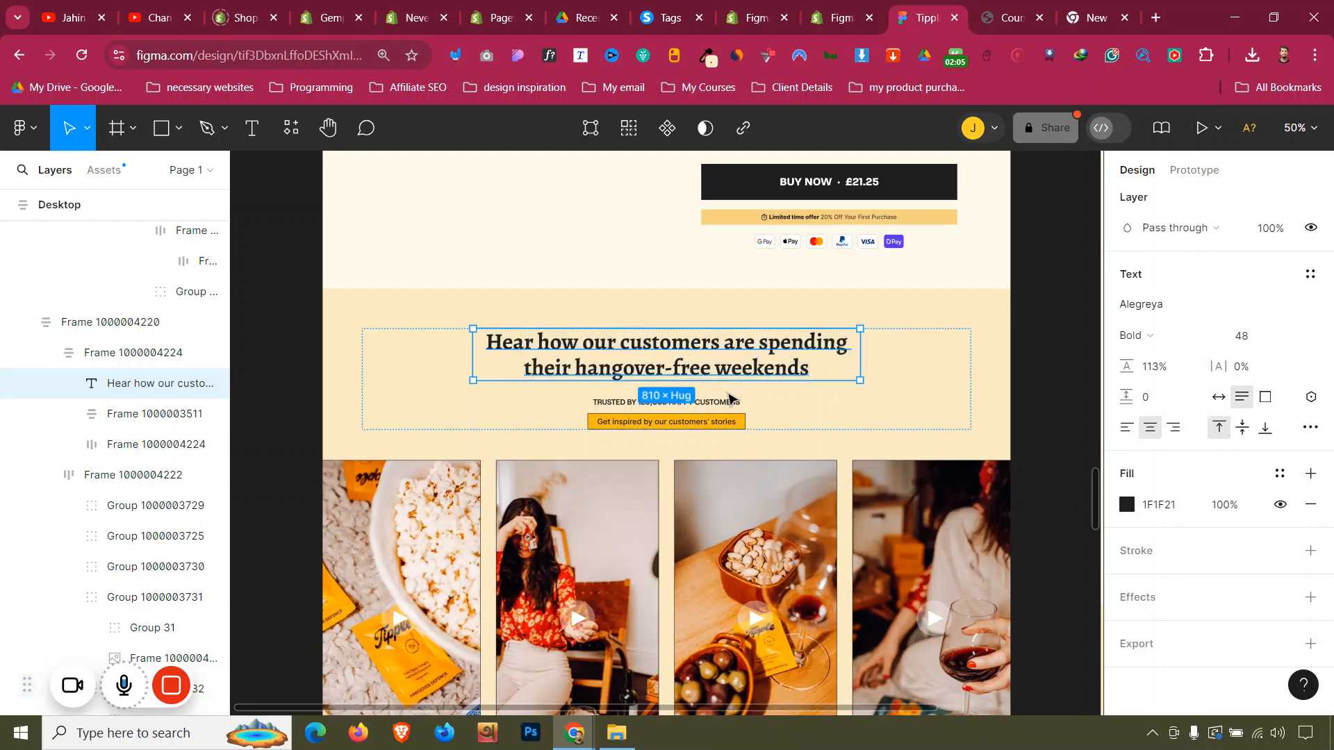
click(729, 398)
click(412, 361)
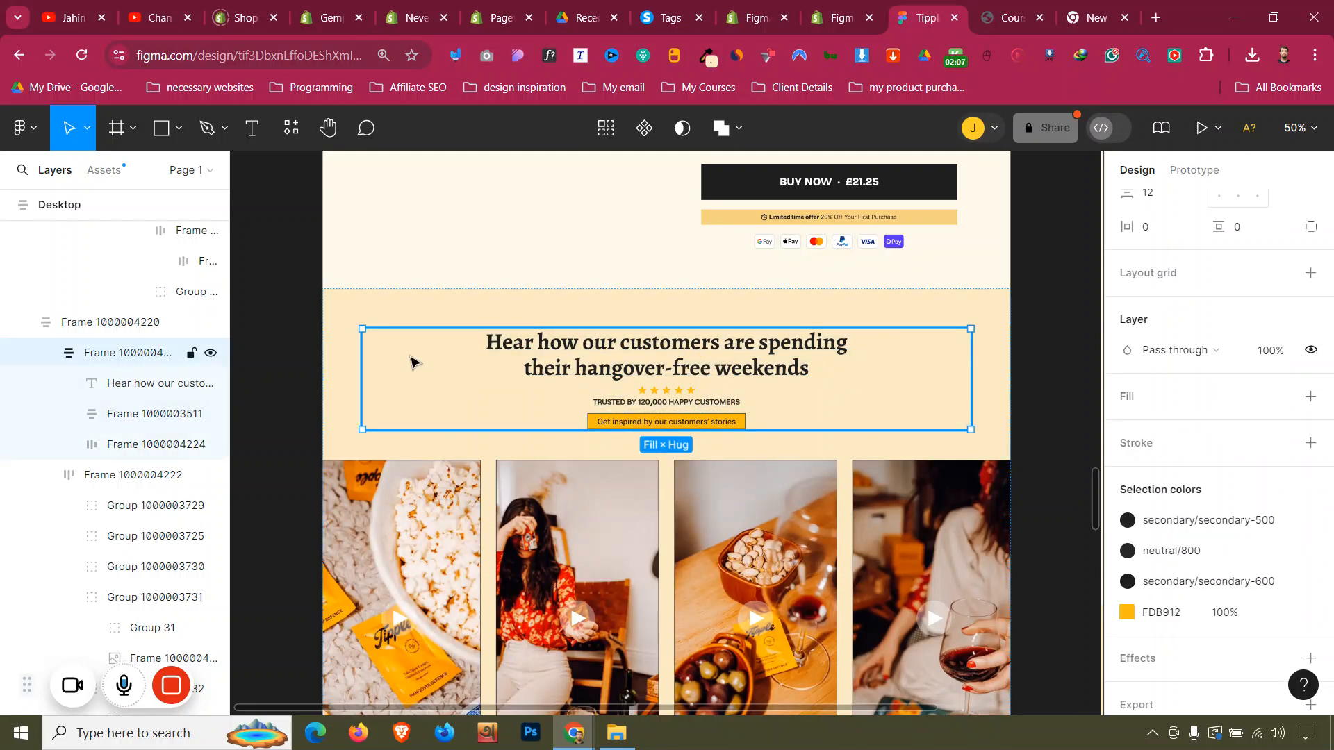
click(639, 425)
click(477, 406)
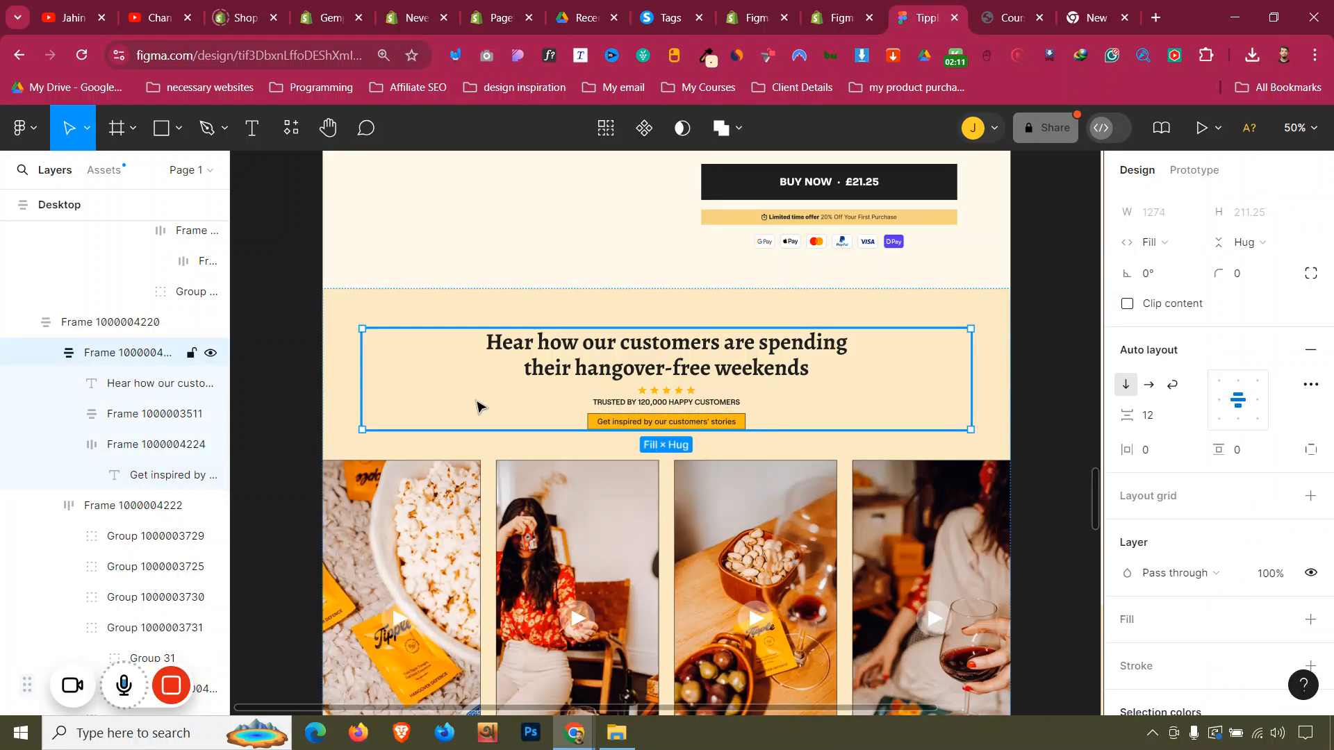
click(348, 378)
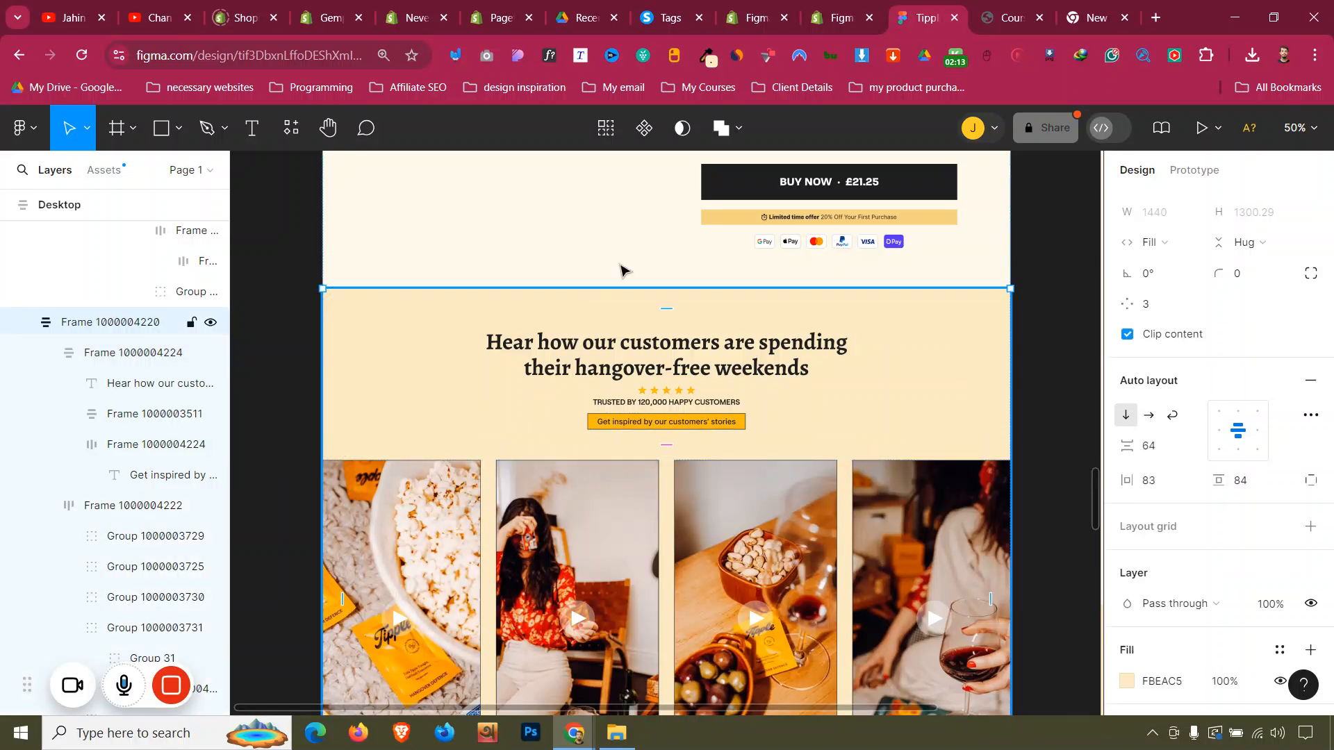
Back in PageFly, duplicate the product's star-rating block and move the copy below the new section's heading
click(837, 17)
scroll(695, 452, up, 3)
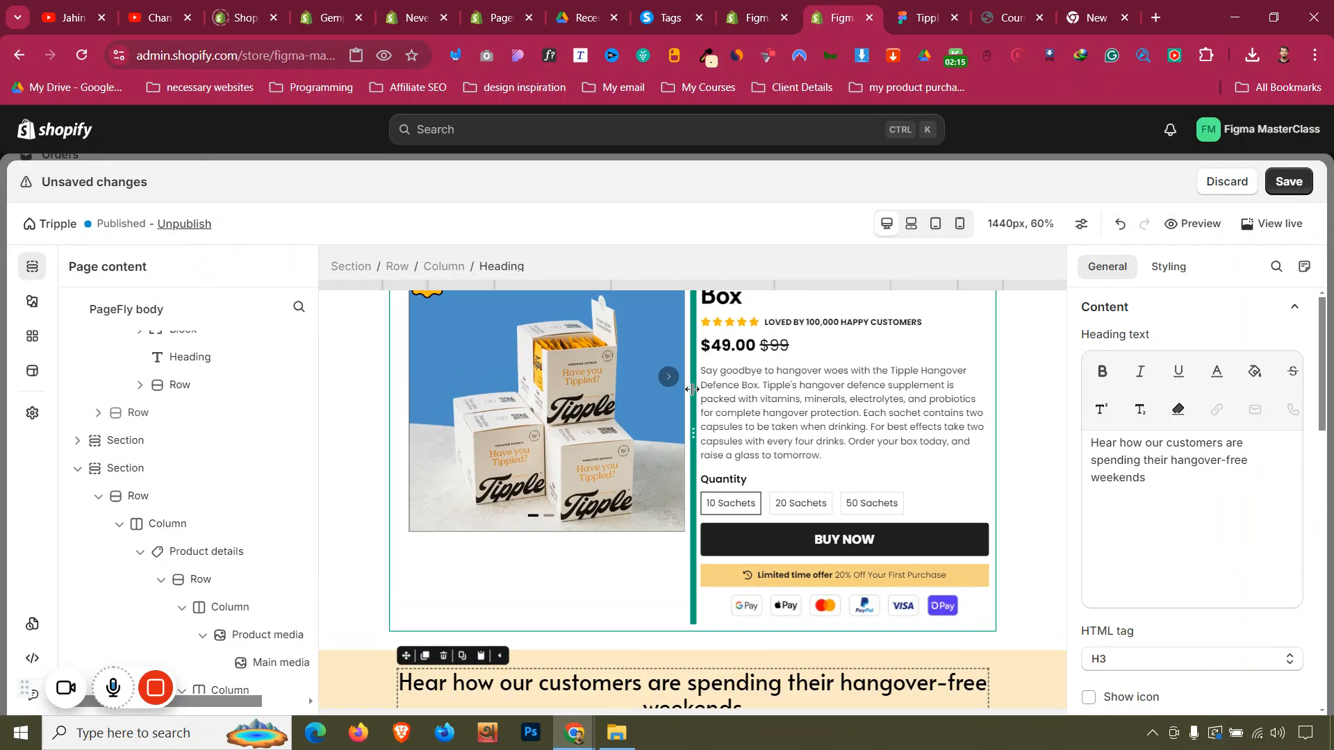
click(969, 430)
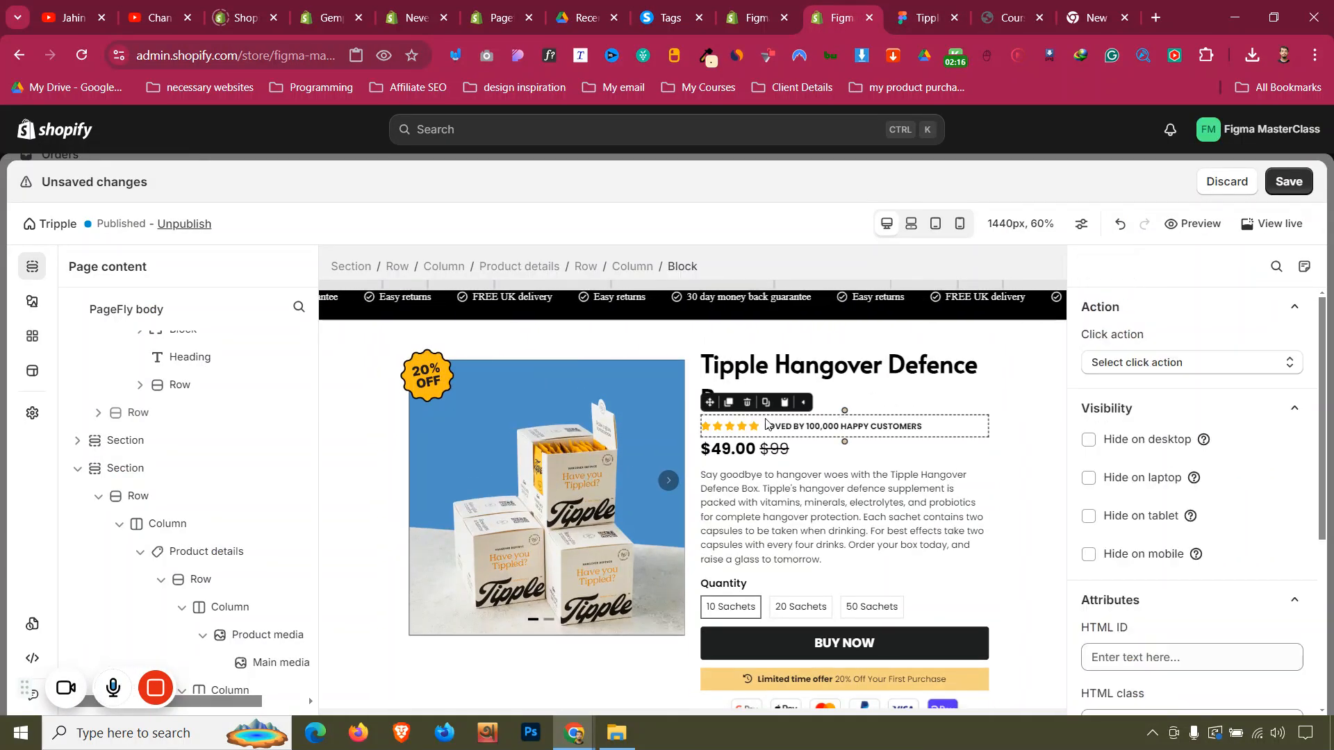
click(729, 404)
scroll(698, 625, down, 3)
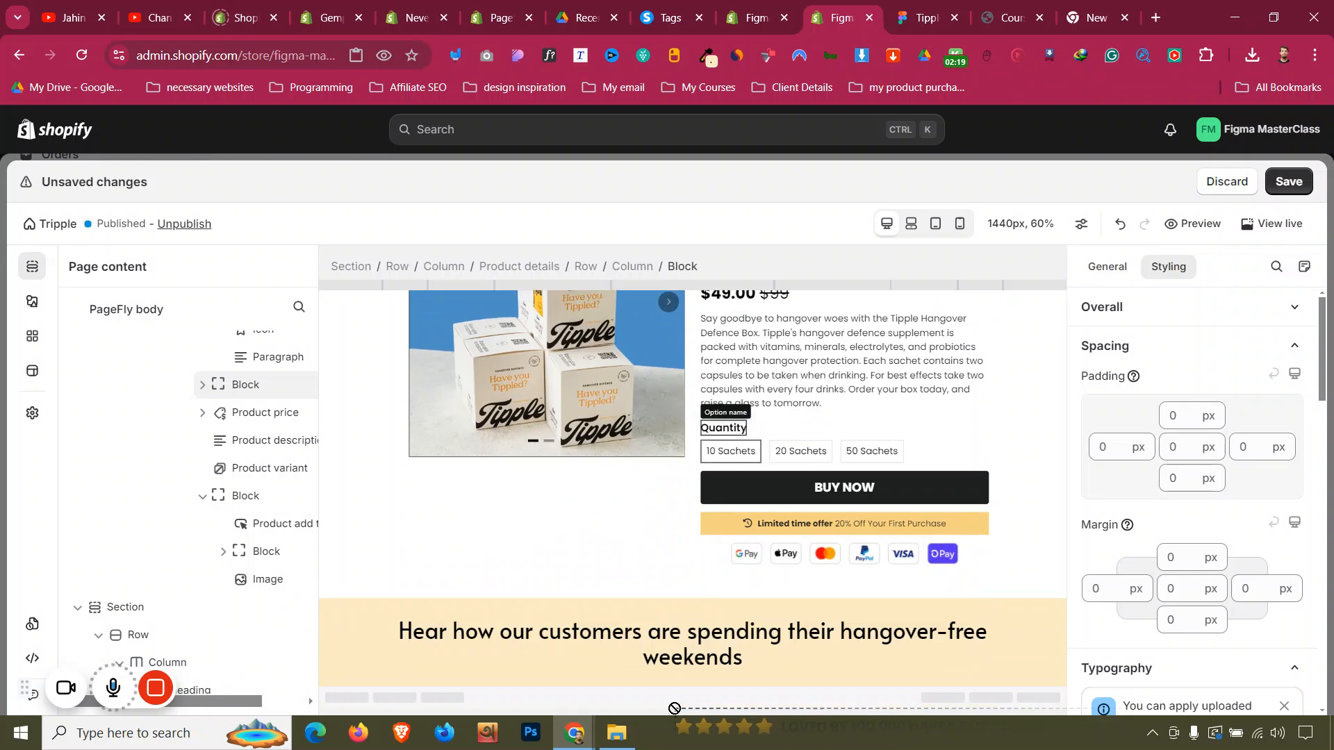
click(699, 672)
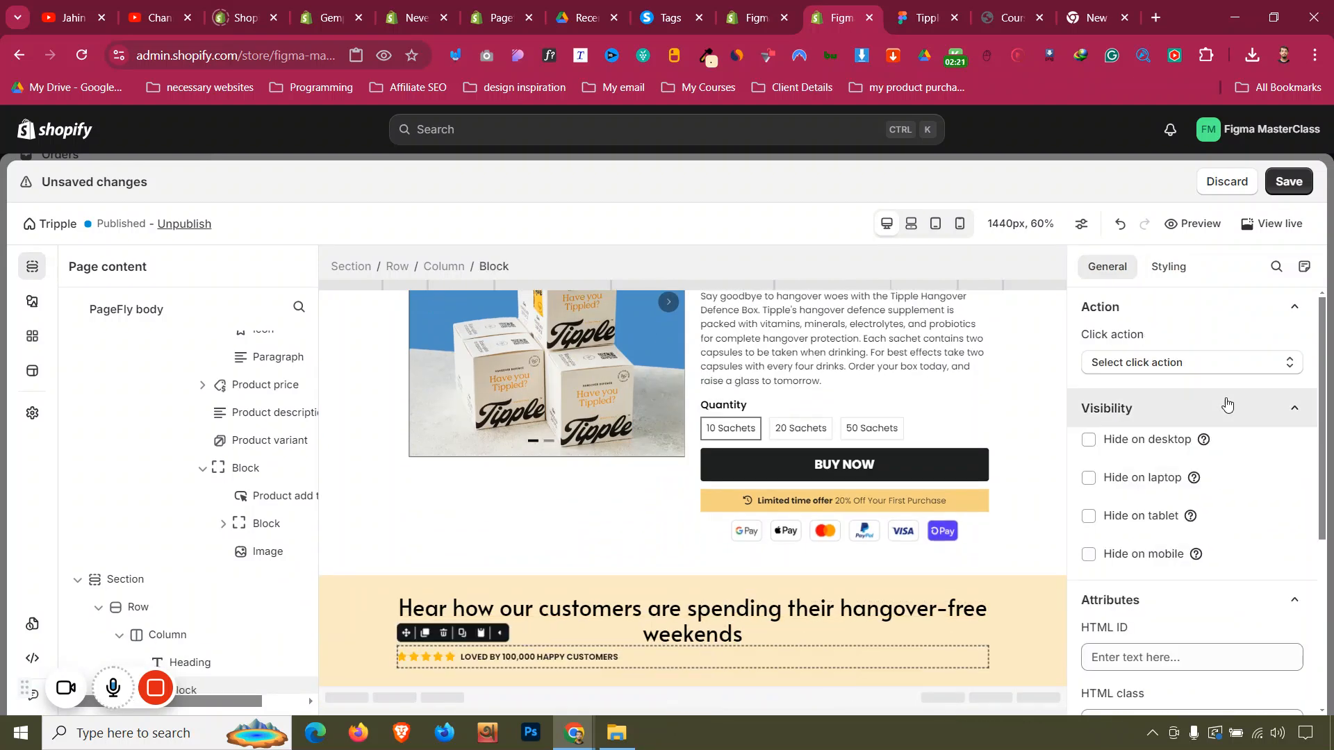
Set the copied rating block's display style to Block and its text alignment to center
click(1172, 277)
scroll(1181, 347, down, 10)
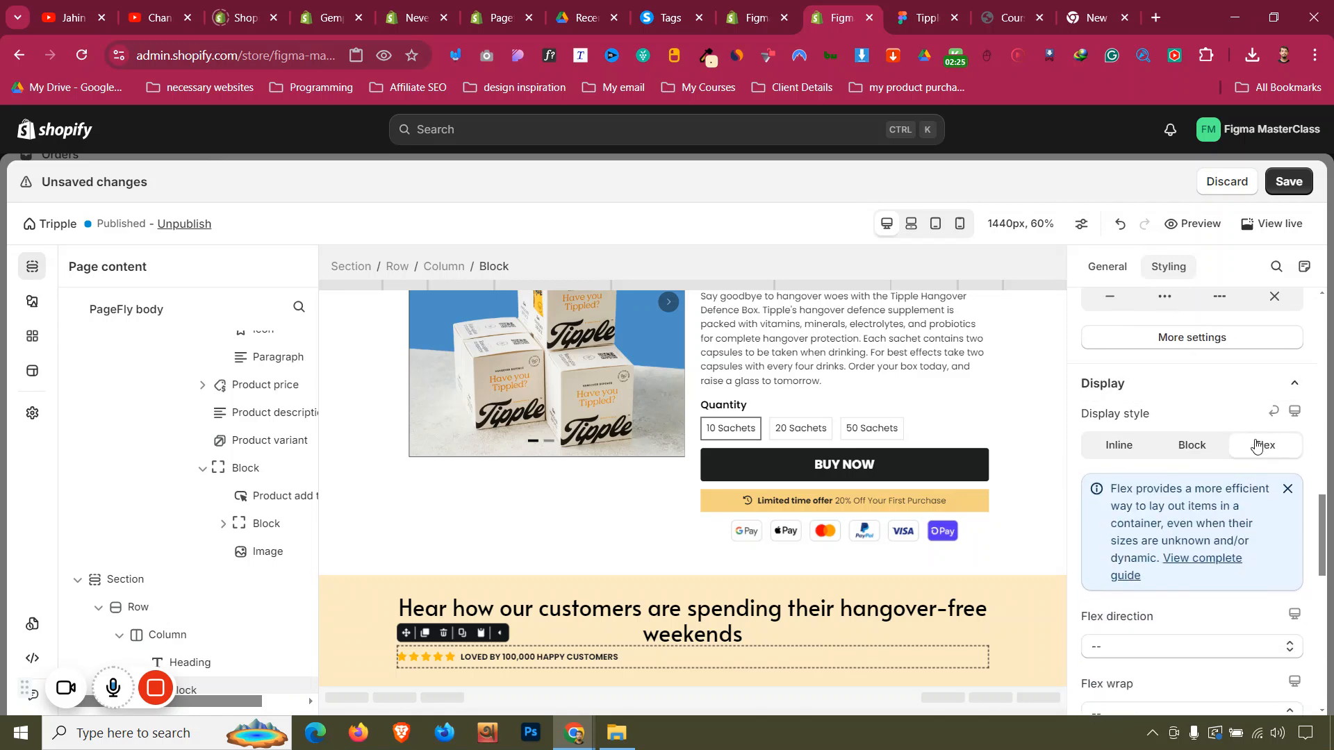
click(1191, 446)
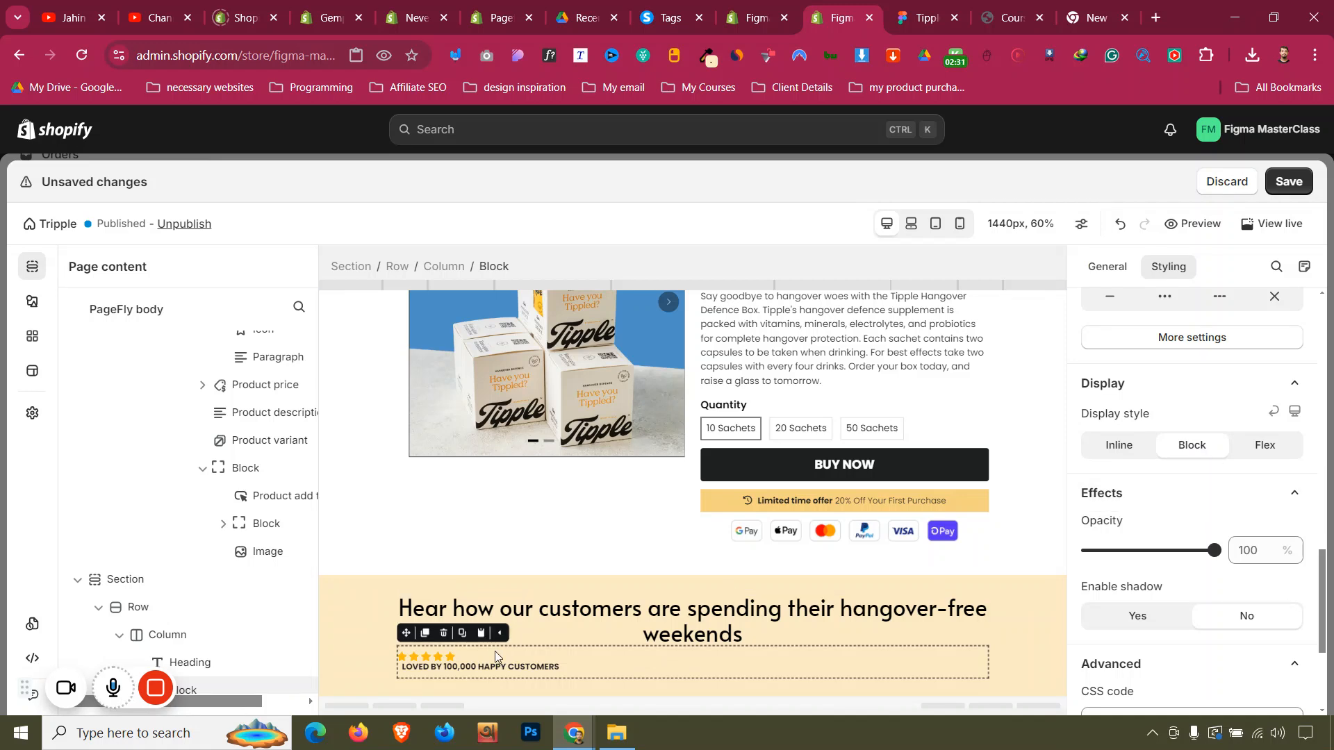
scroll(1202, 517, up, 3)
click(1174, 424)
Set the left margin of the "LOVED BY 100,000 HAPPY CUSTOMERS" paragraph to 0 px and center its text
click(554, 666)
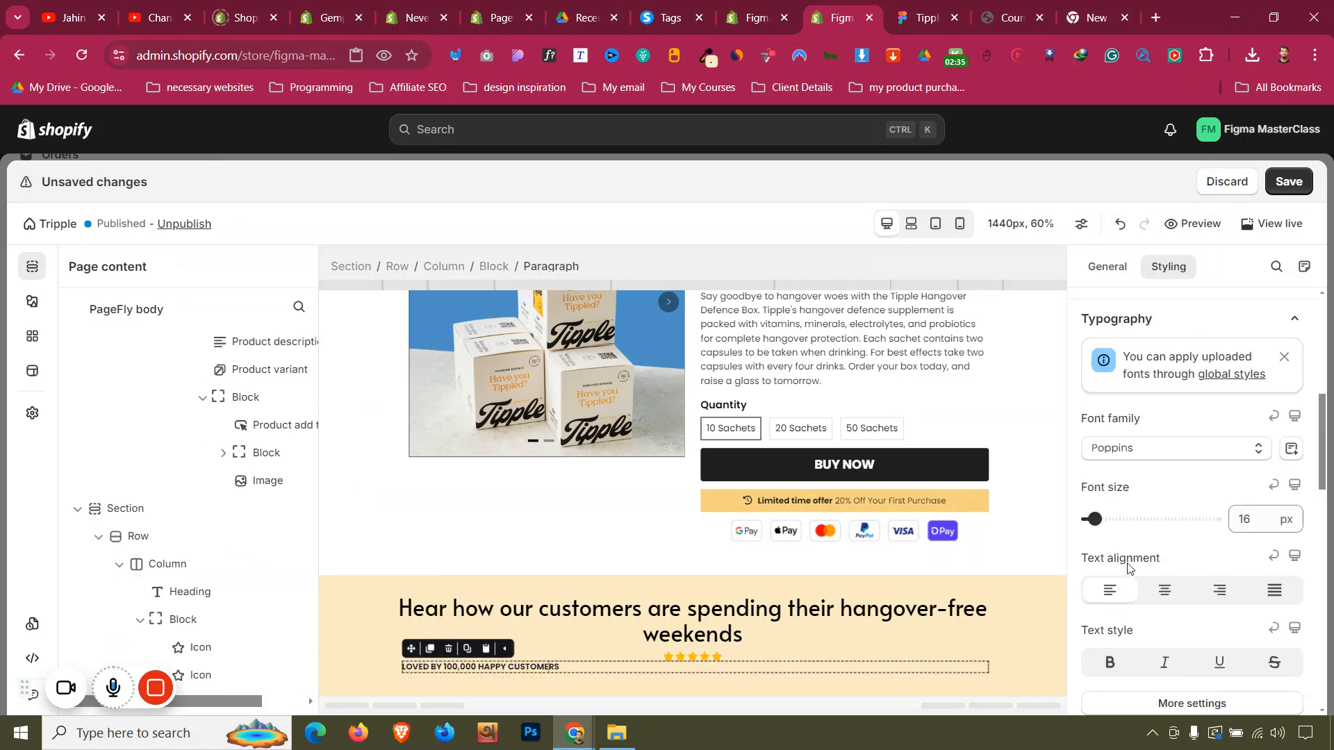
scroll(1112, 507, up, 5)
click(1110, 675)
key(Down)
key(Down)
key(Down)
key(Down)
key(Down)
key(Down)
key(Down)
key(Down)
key(Down)
key(Down)
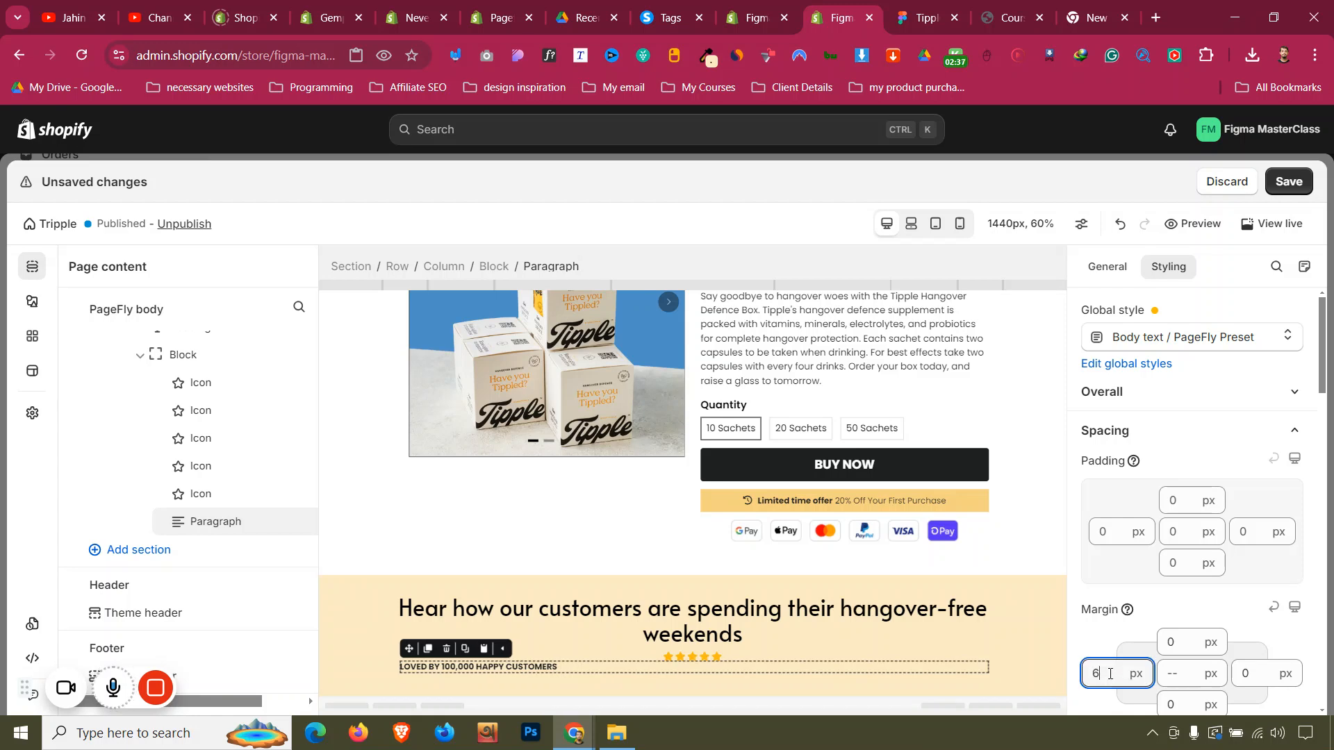
scroll(1166, 606, down, 4)
scroll(1166, 606, down, 3)
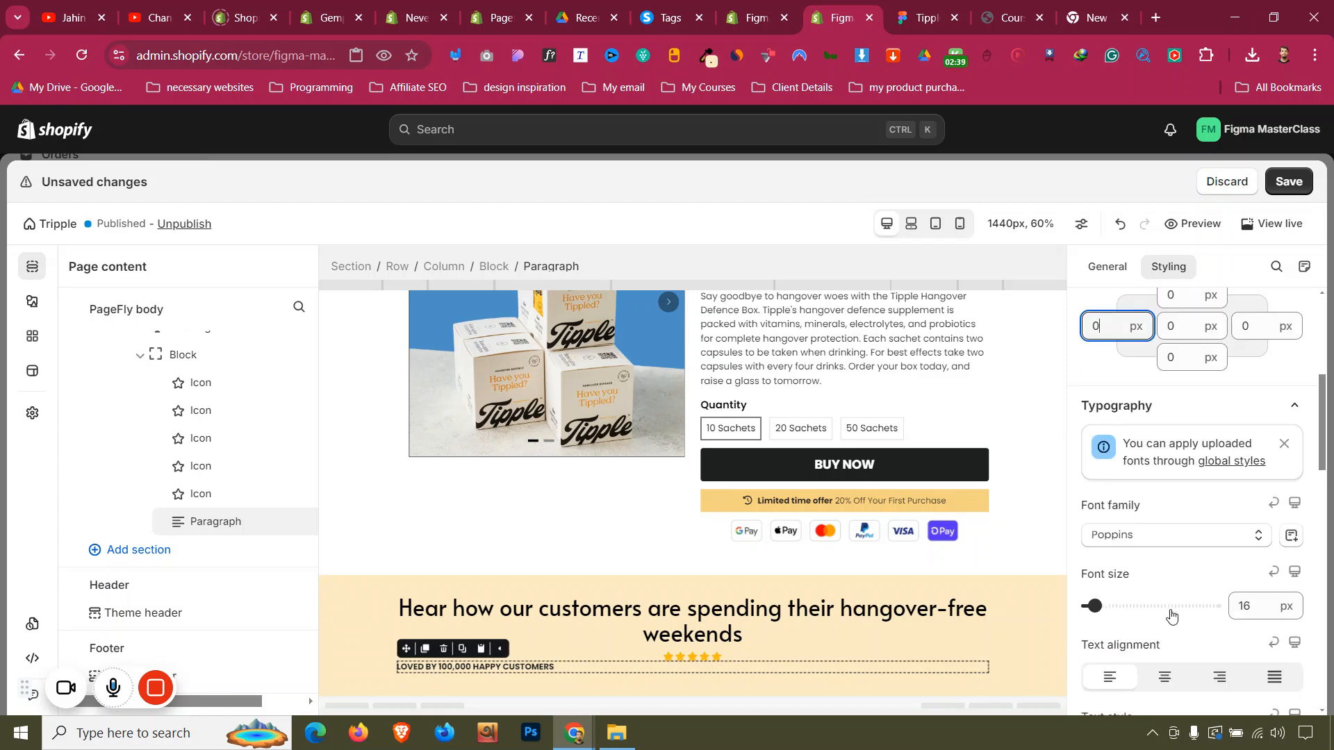
click(1172, 590)
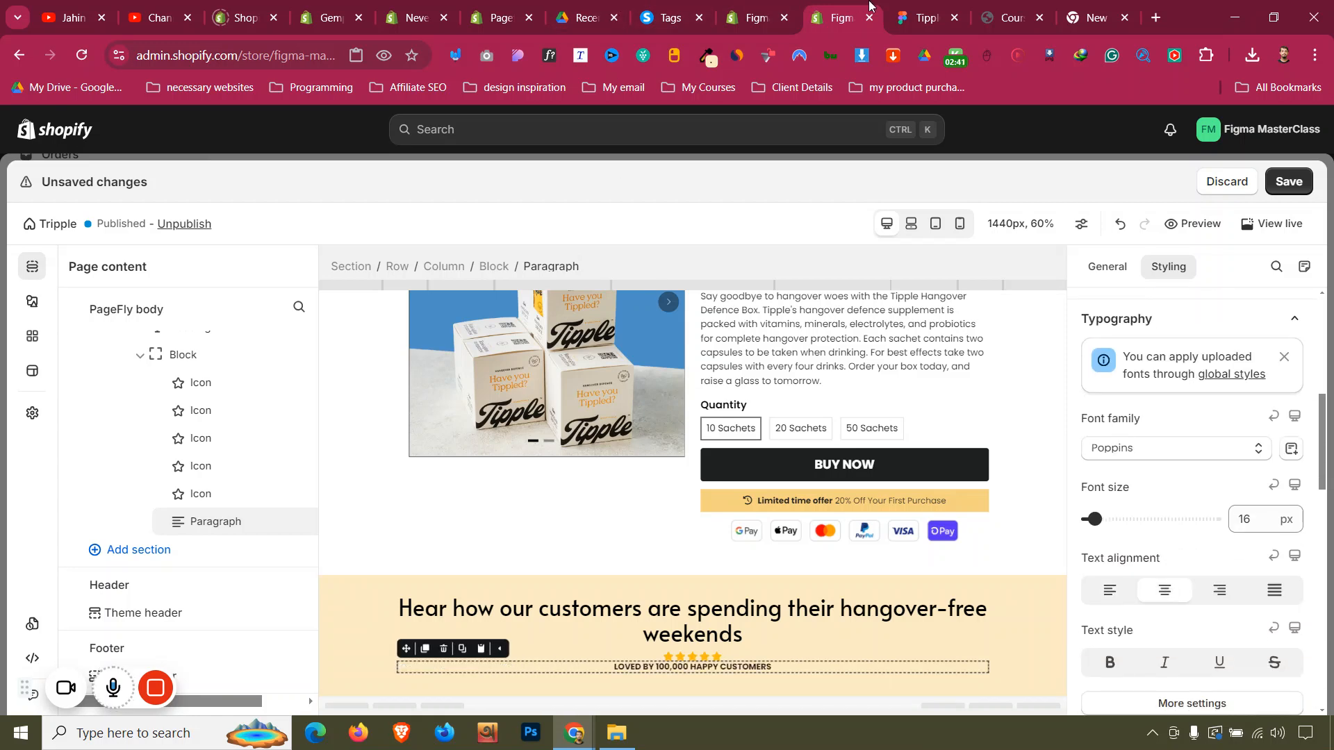
After a check against the Figma design, set the rating block's top margin to 5 px
click(915, 8)
click(847, 9)
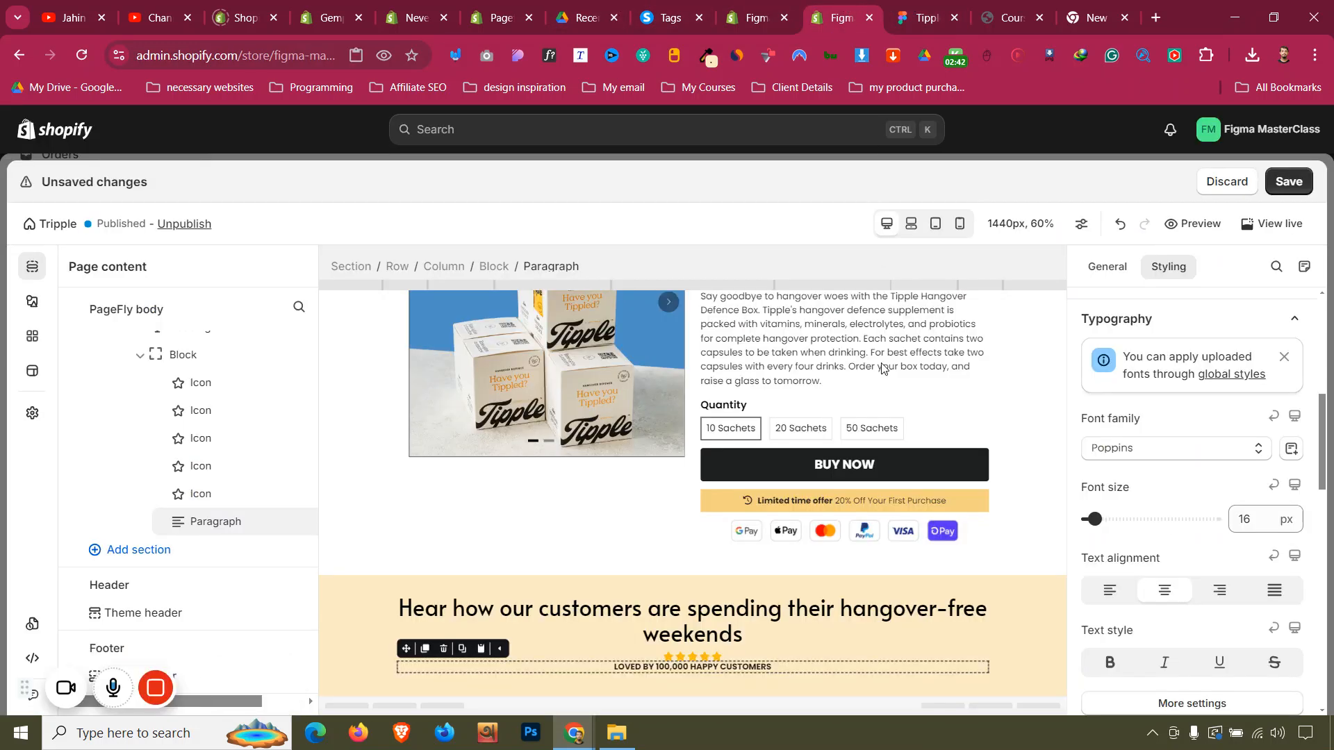
click(798, 657)
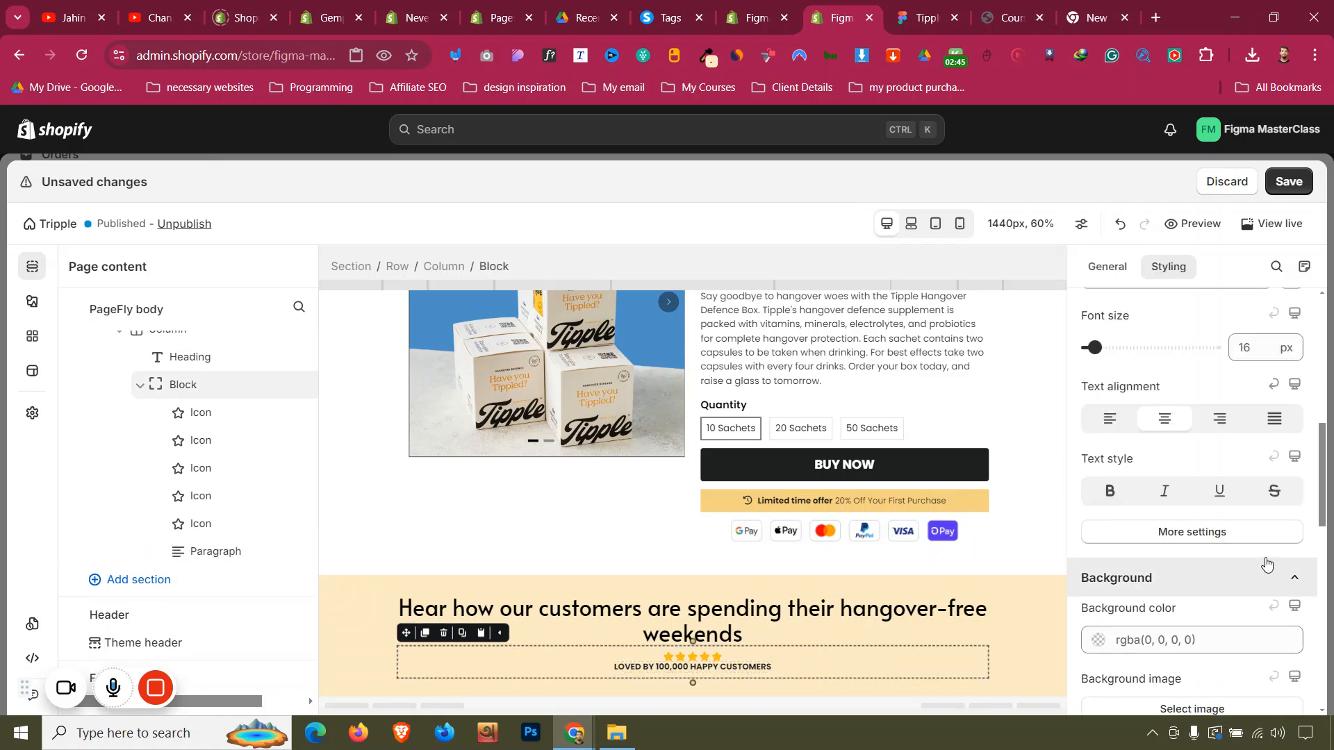
scroll(1223, 500, up, 5)
click(1174, 471)
text(5)
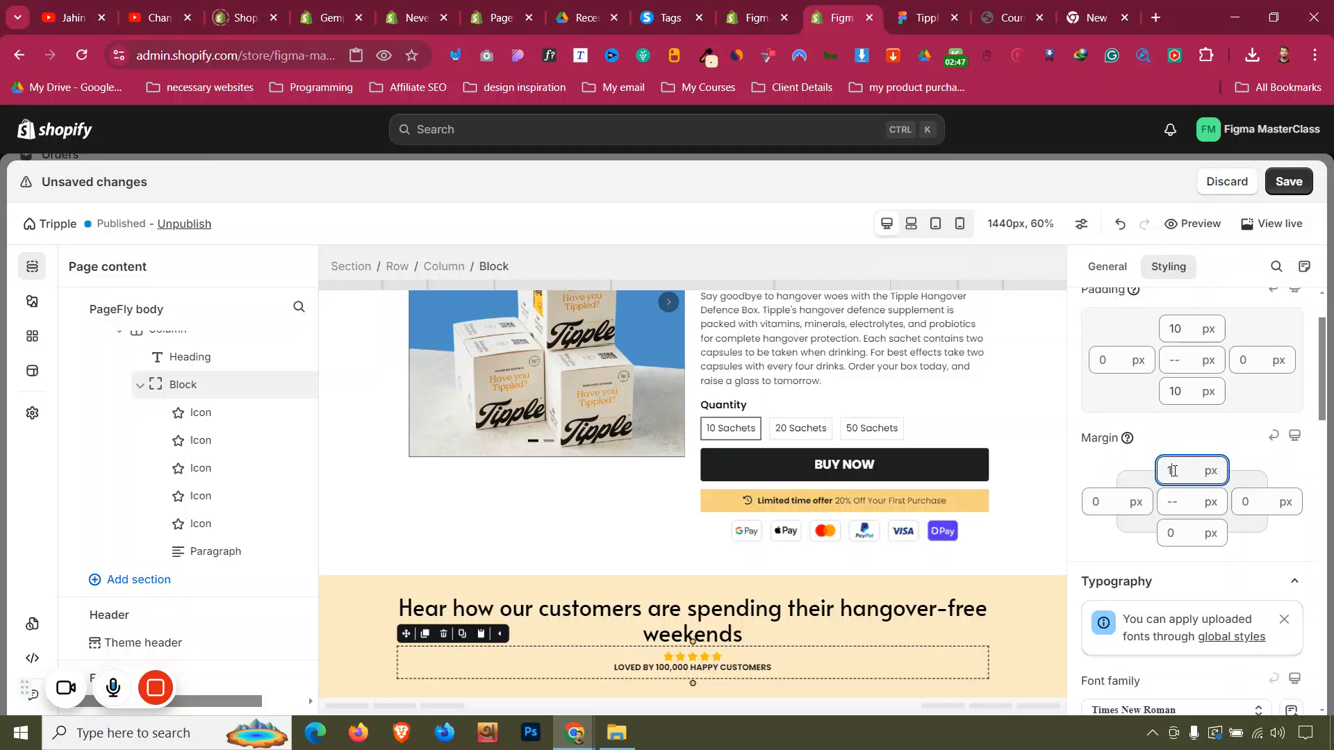
click(389, 584)
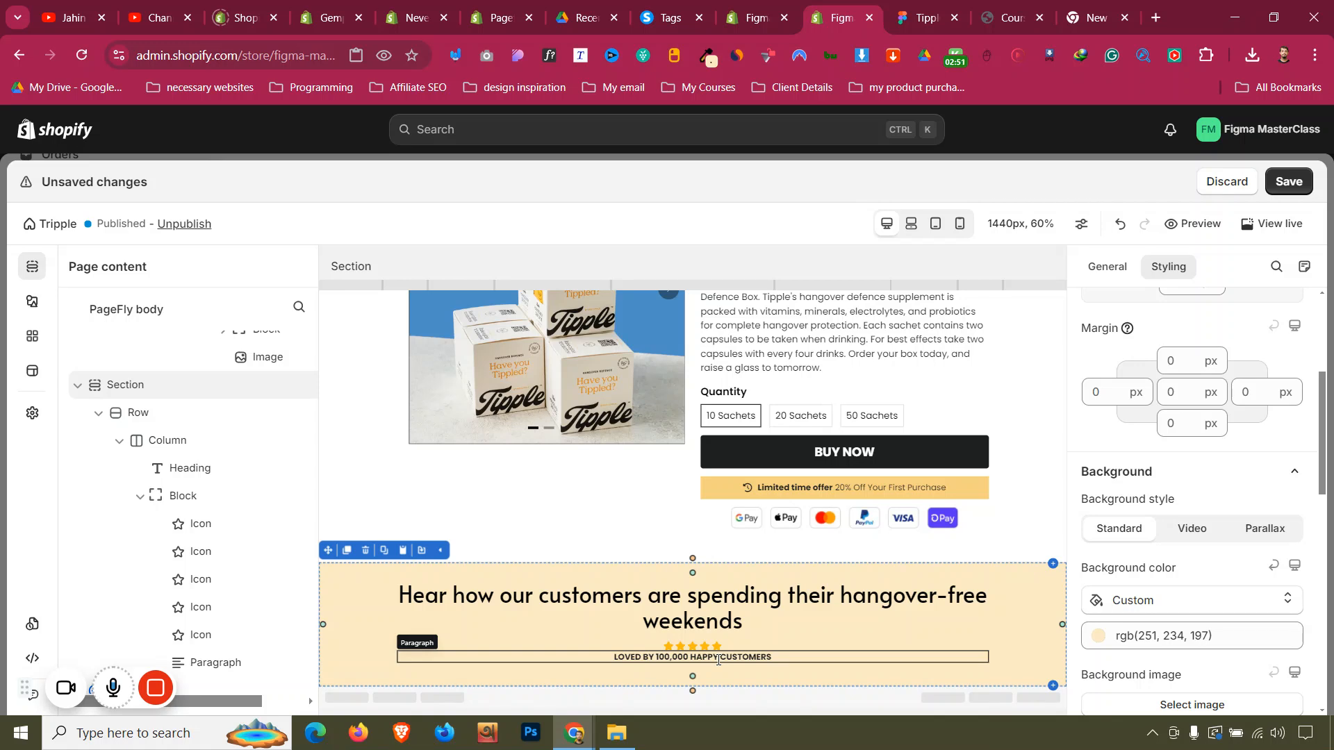
Set the top margin of the "LOVED BY 100,000 HAPPY CUSTOMERS" paragraph under the stars to 10 px
click(719, 657)
scroll(1178, 539, up, 5)
click(1174, 554)
text(10)
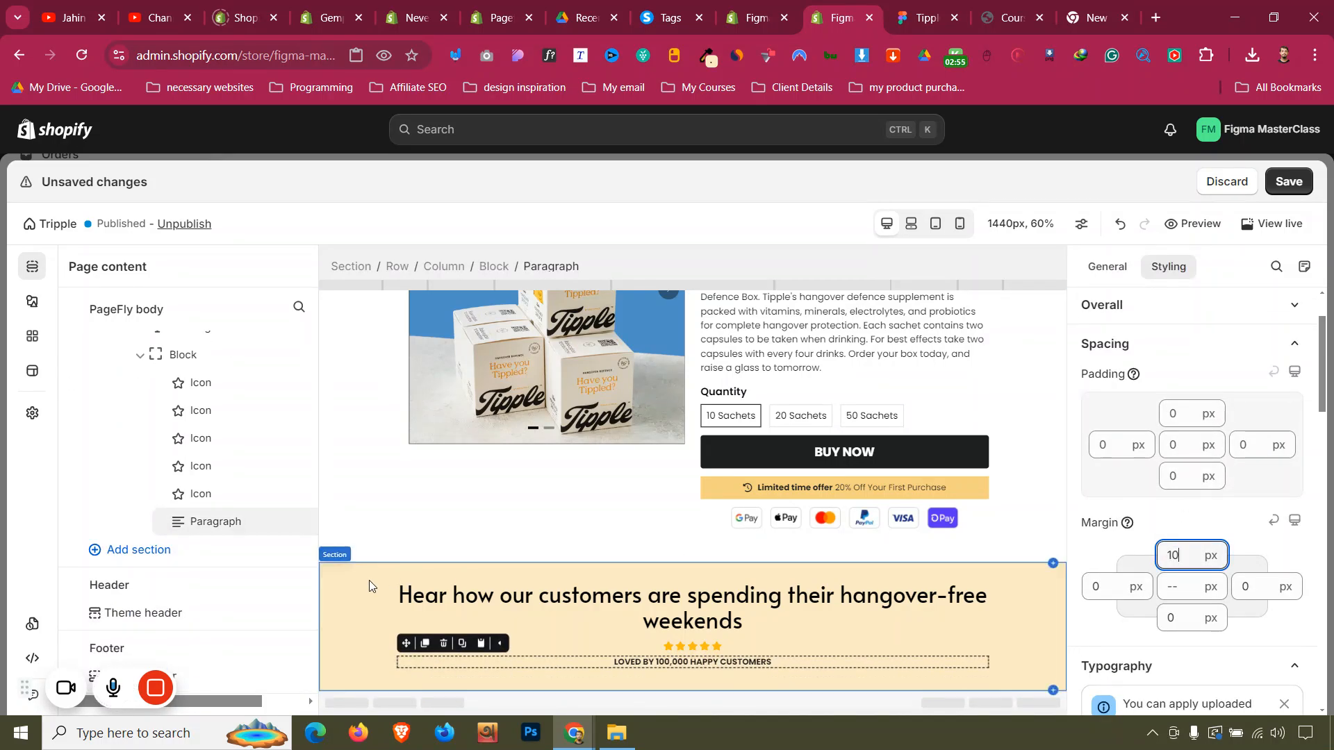
click(369, 585)
Copy the fill color FDB912 of the "Get inspired by our customers' stories" button in Figma and return to the PageFly tab
click(924, 17)
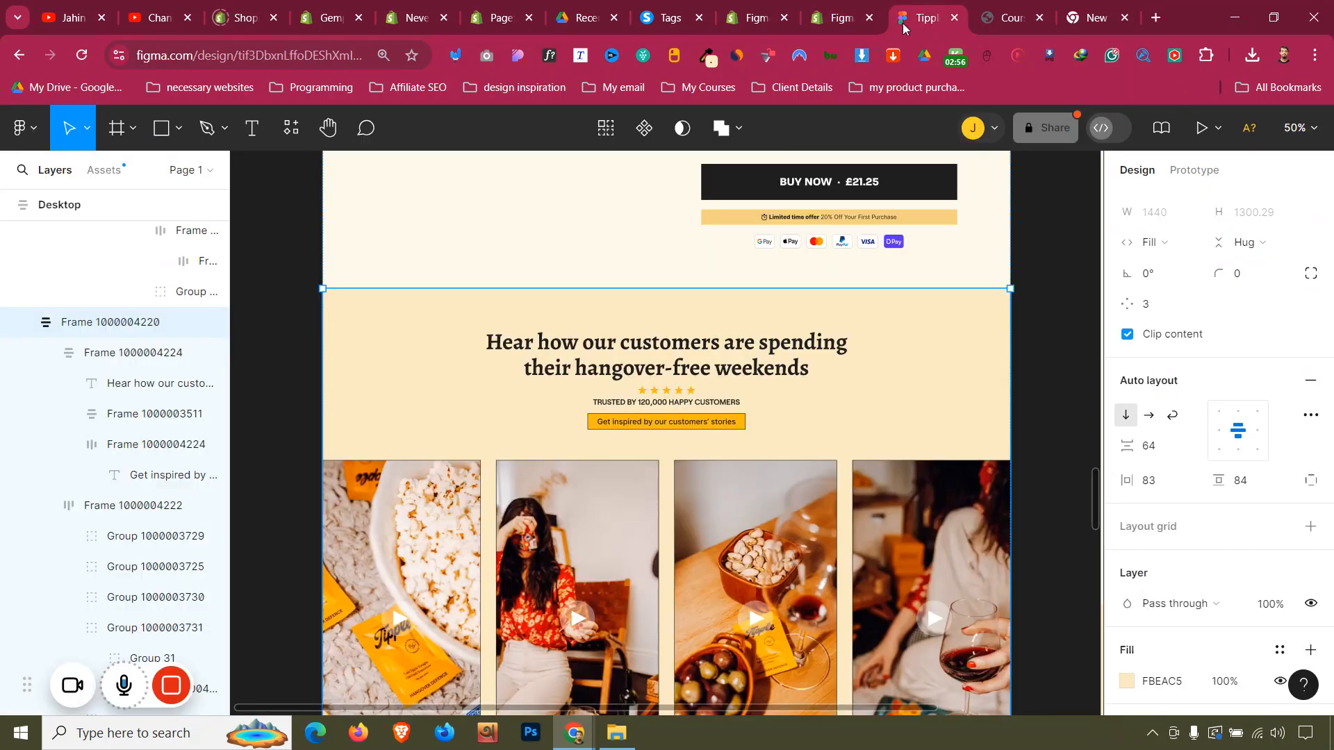
click(592, 428)
click(593, 428)
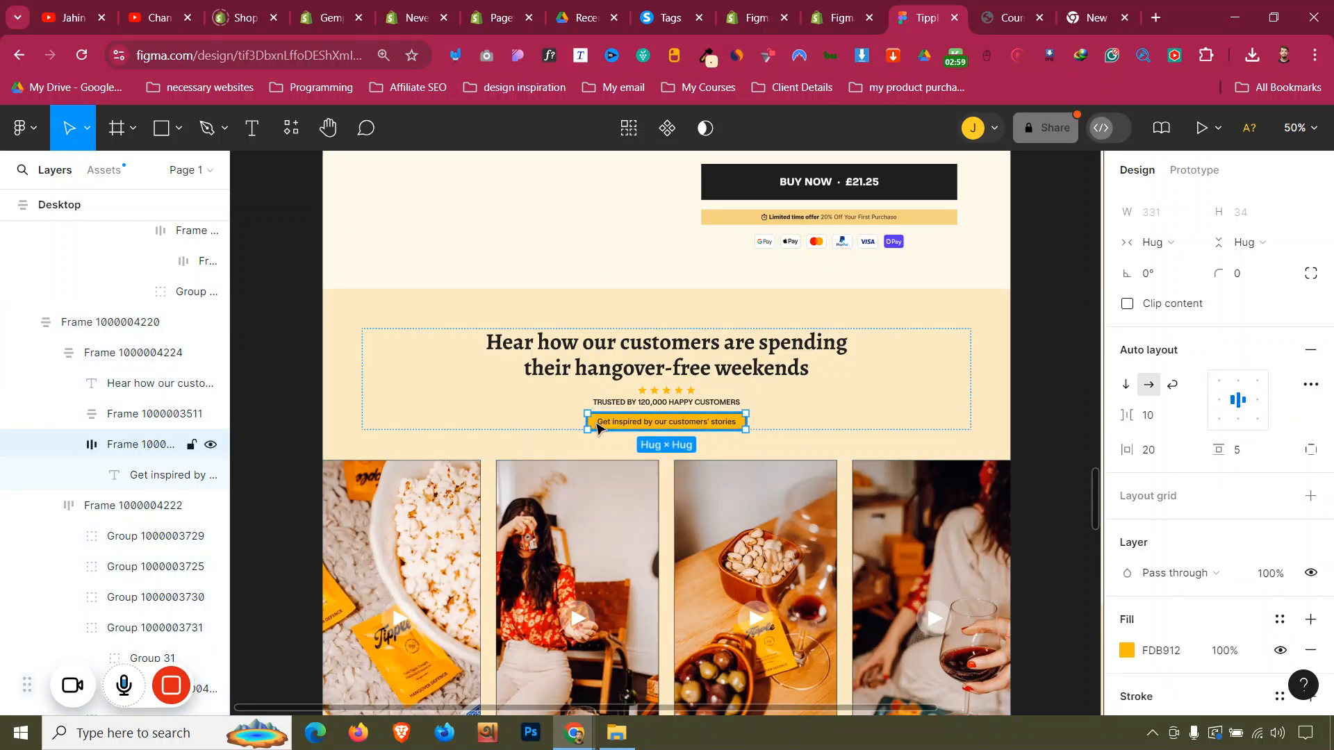
click(1179, 657)
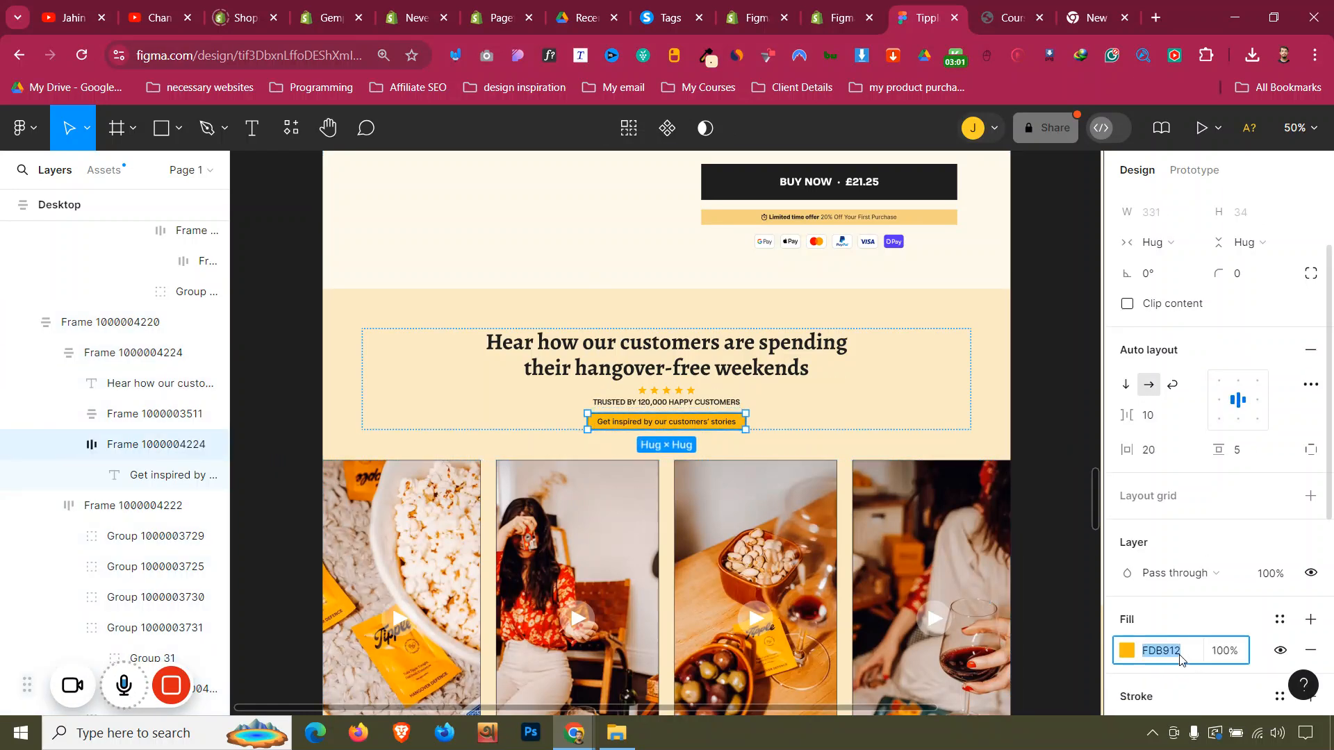
click(832, 6)
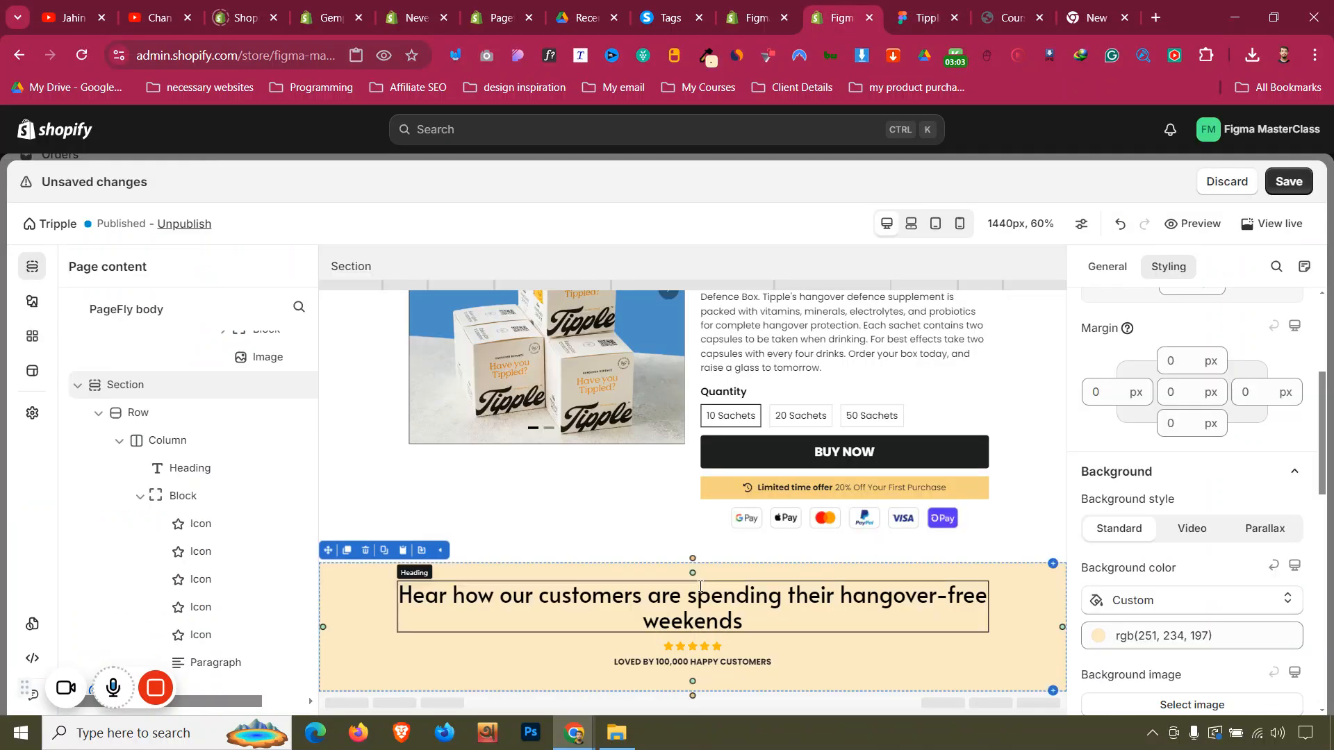
Duplicate the "LOVED BY 100,000 HAPPY CUSTOMERS" paragraph in the cream section and select the lower copy
click(714, 657)
key(ctrl+d)
click(693, 673)
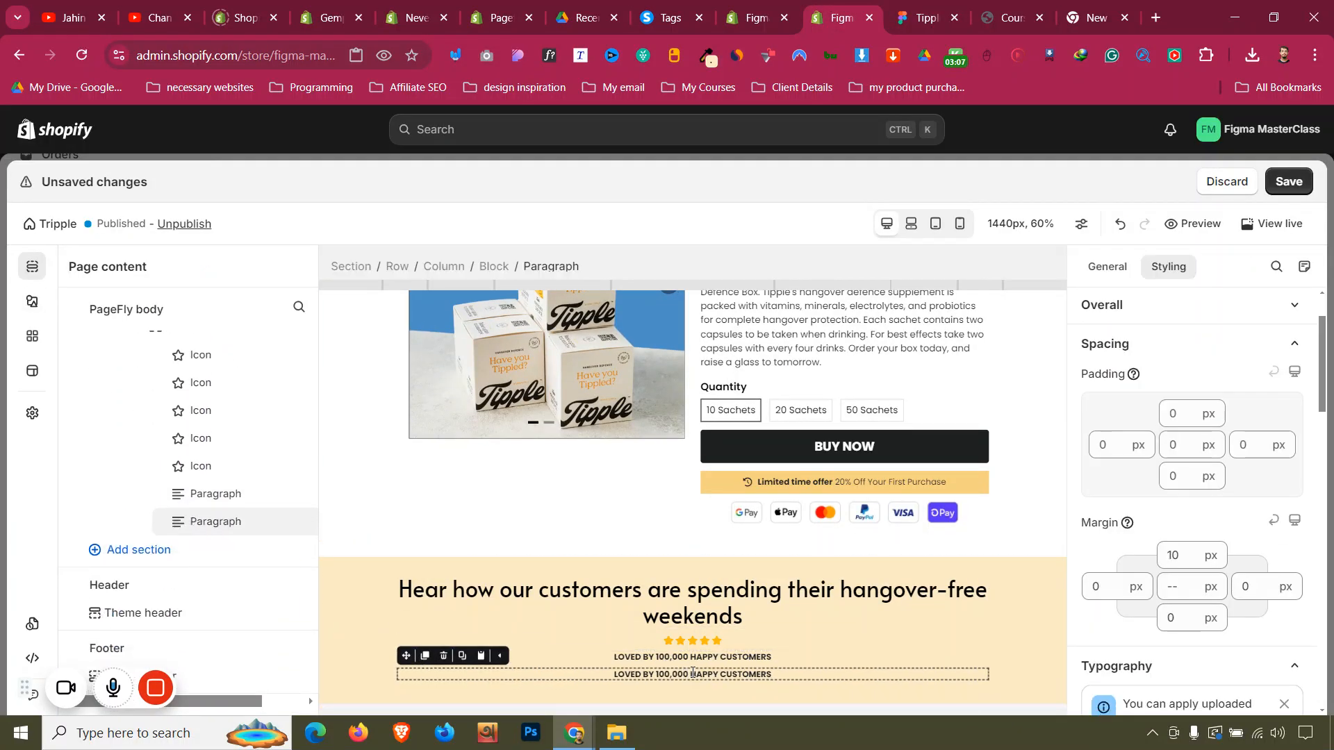
Set the duplicated paragraph's background color to rgb(253, 185, 18)
scroll(1202, 506, down, 10)
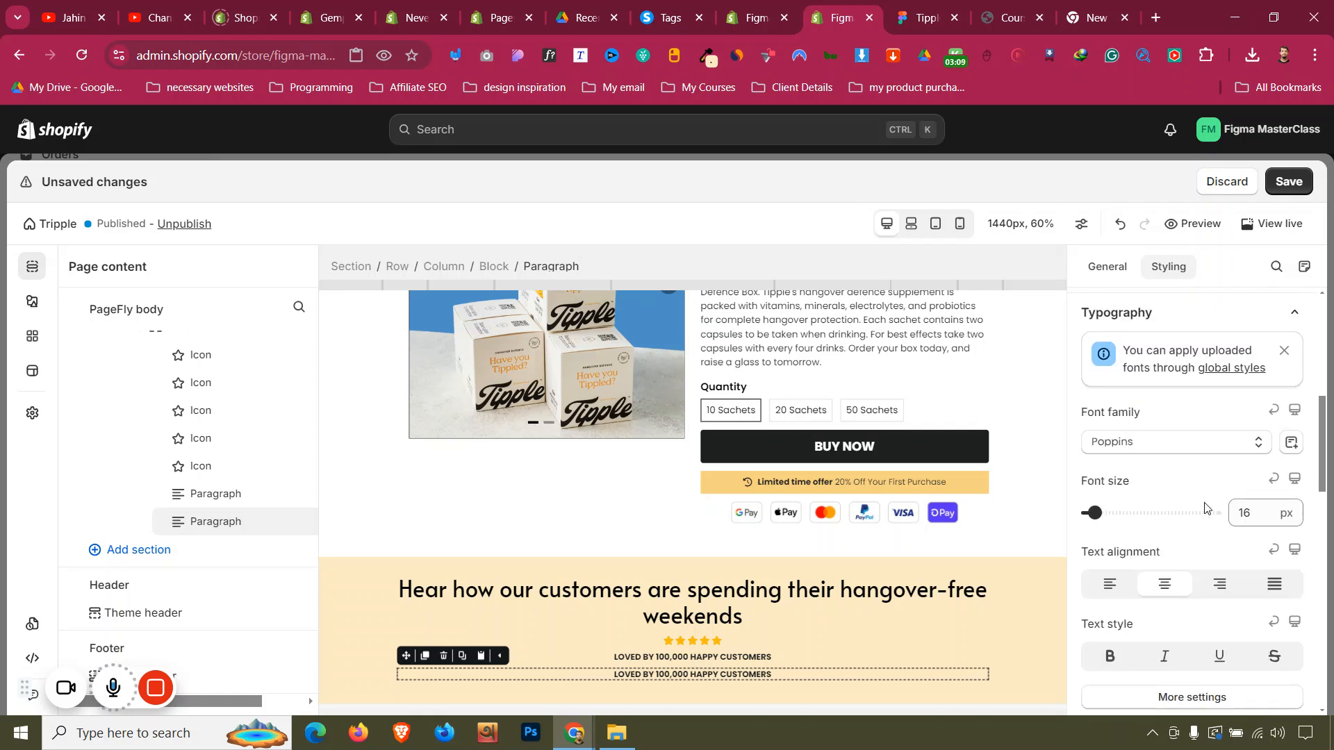
scroll(1203, 506, up, 5)
click(1182, 553)
text(rgb(253, 185, 18))
click(1186, 592)
Set the duplicated paragraph's display style to Inline
scroll(1192, 556, down, 8)
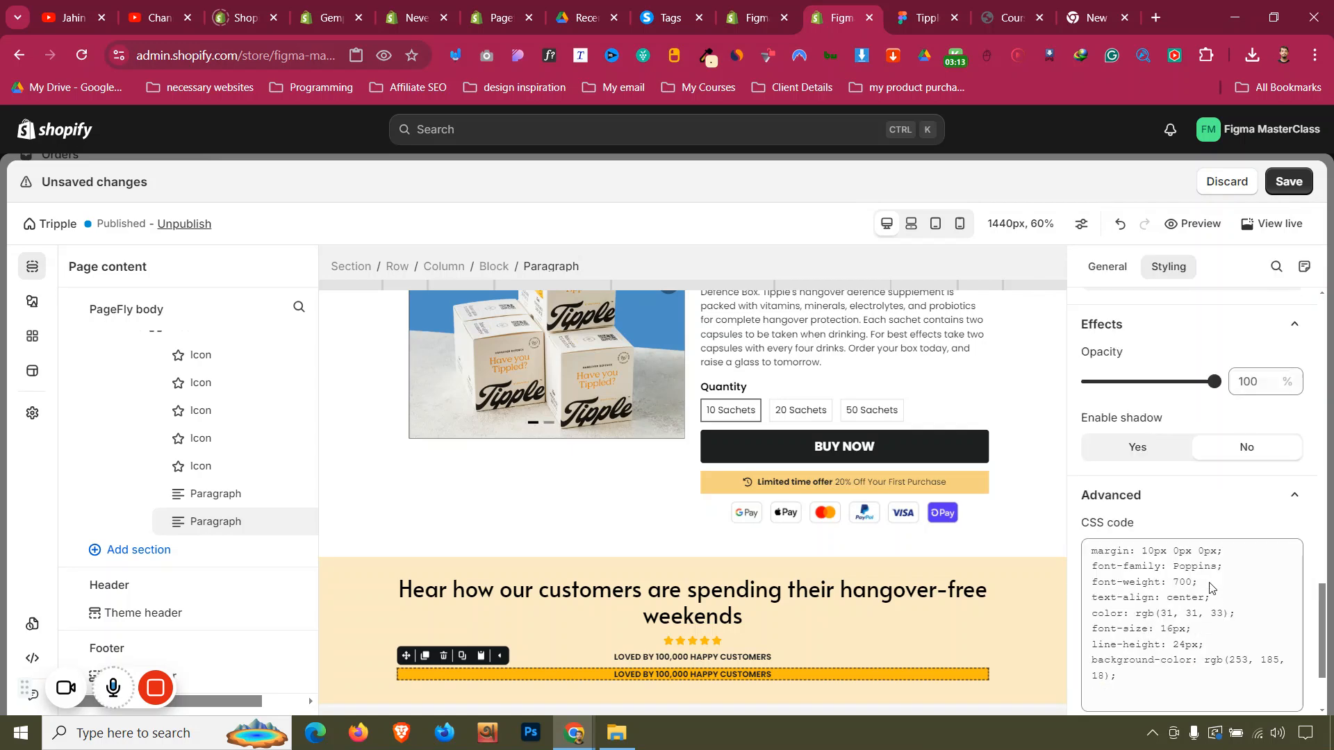
scroll(1196, 539, up, 6)
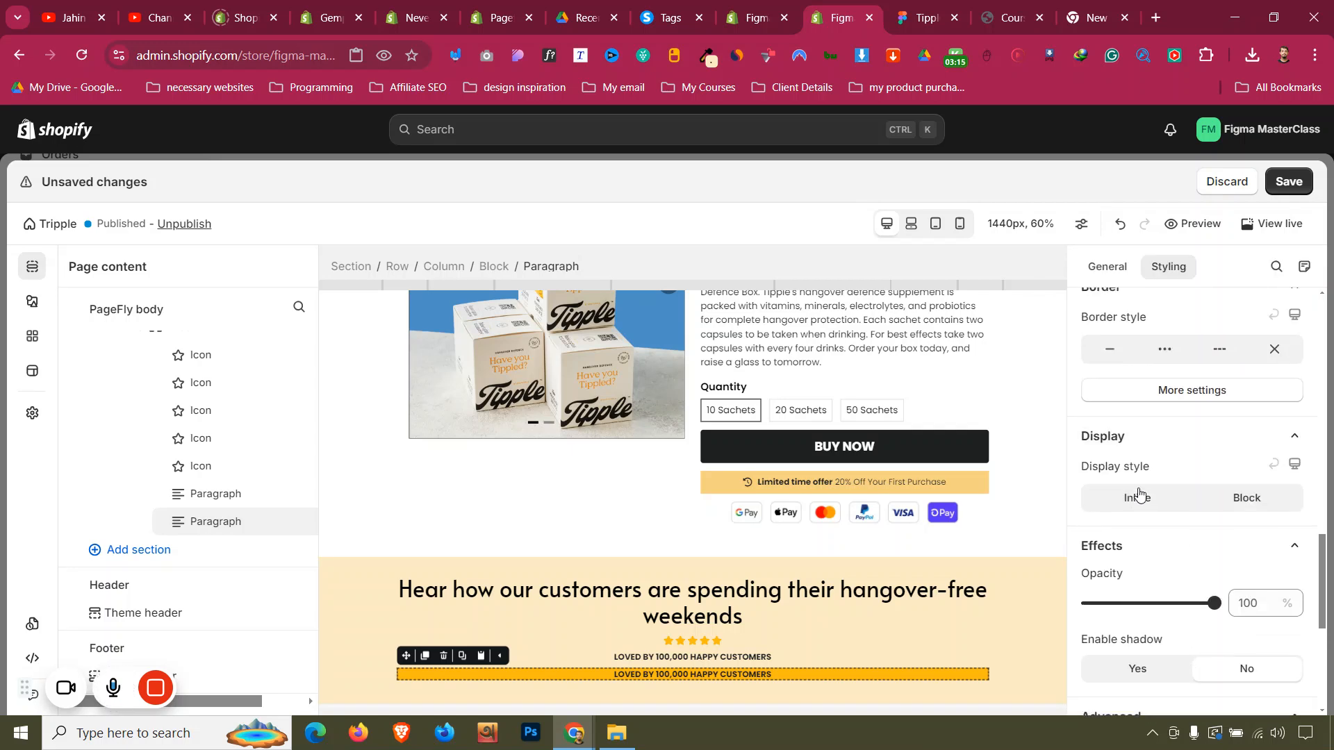
click(1140, 495)
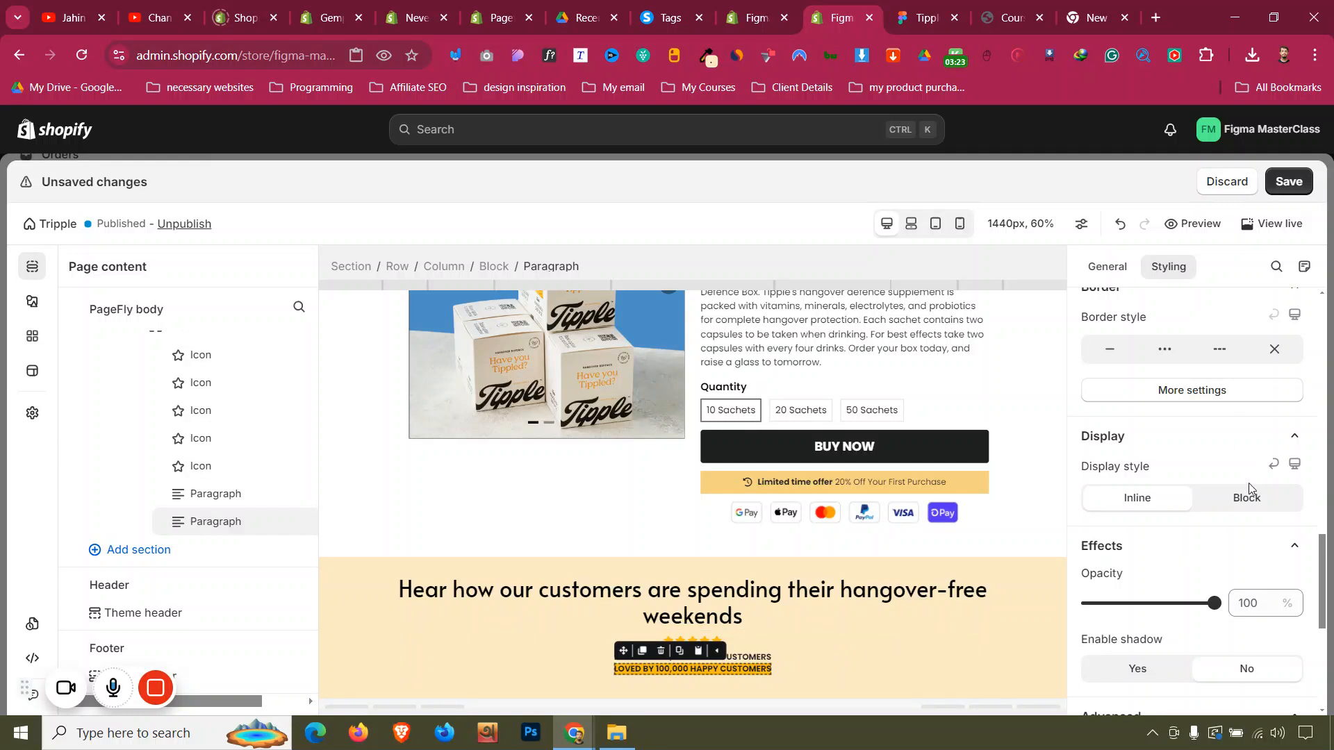
Set the highlighted yellow paragraph's padding to 5 px on all sides
scroll(1240, 518, up, 10)
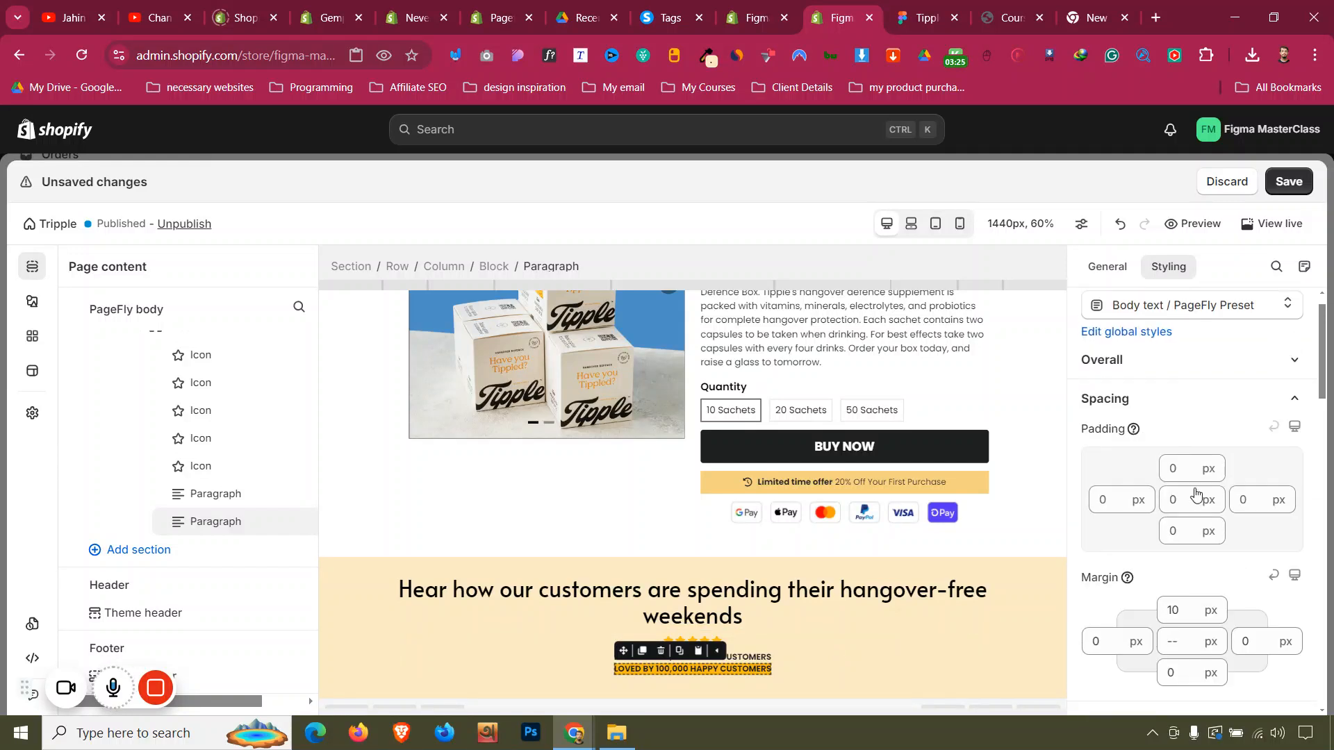
text(7)
key(BackSpace)
text(6)
key(BackSpace)
text(5)
click(1172, 534)
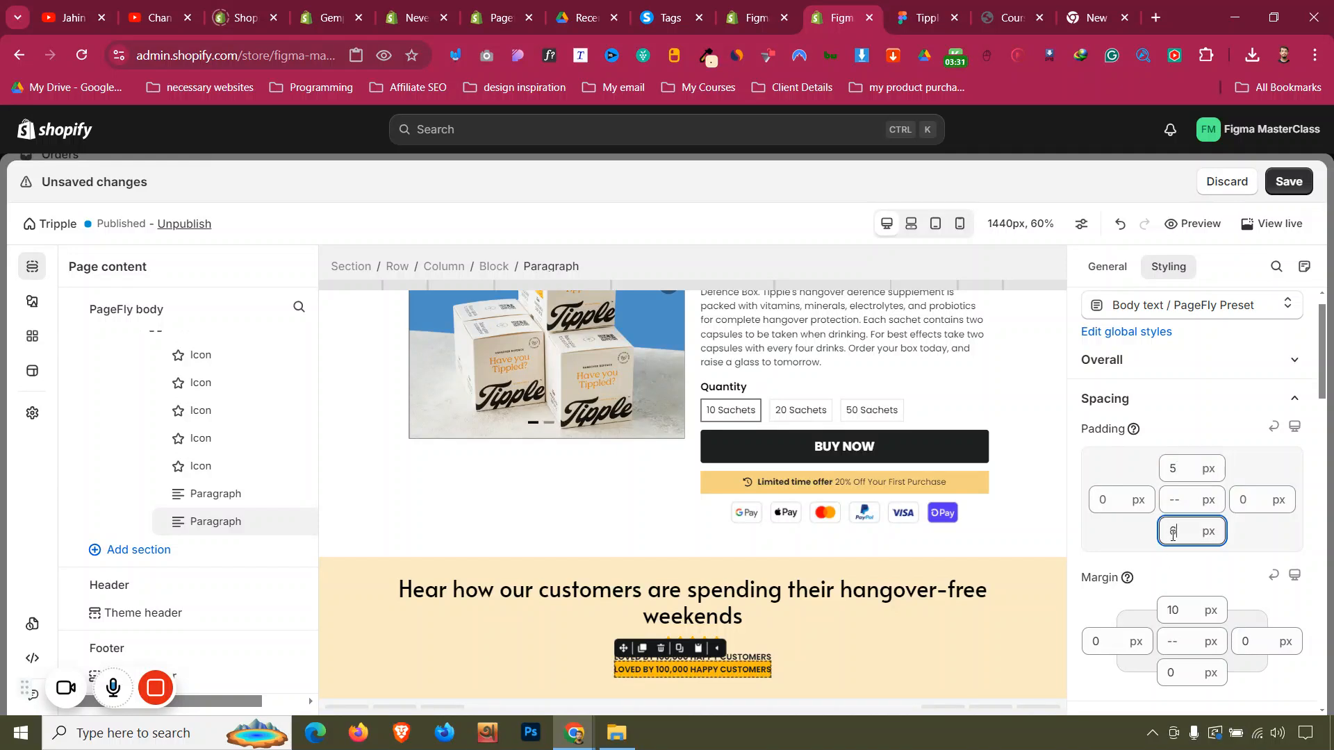
text(4)
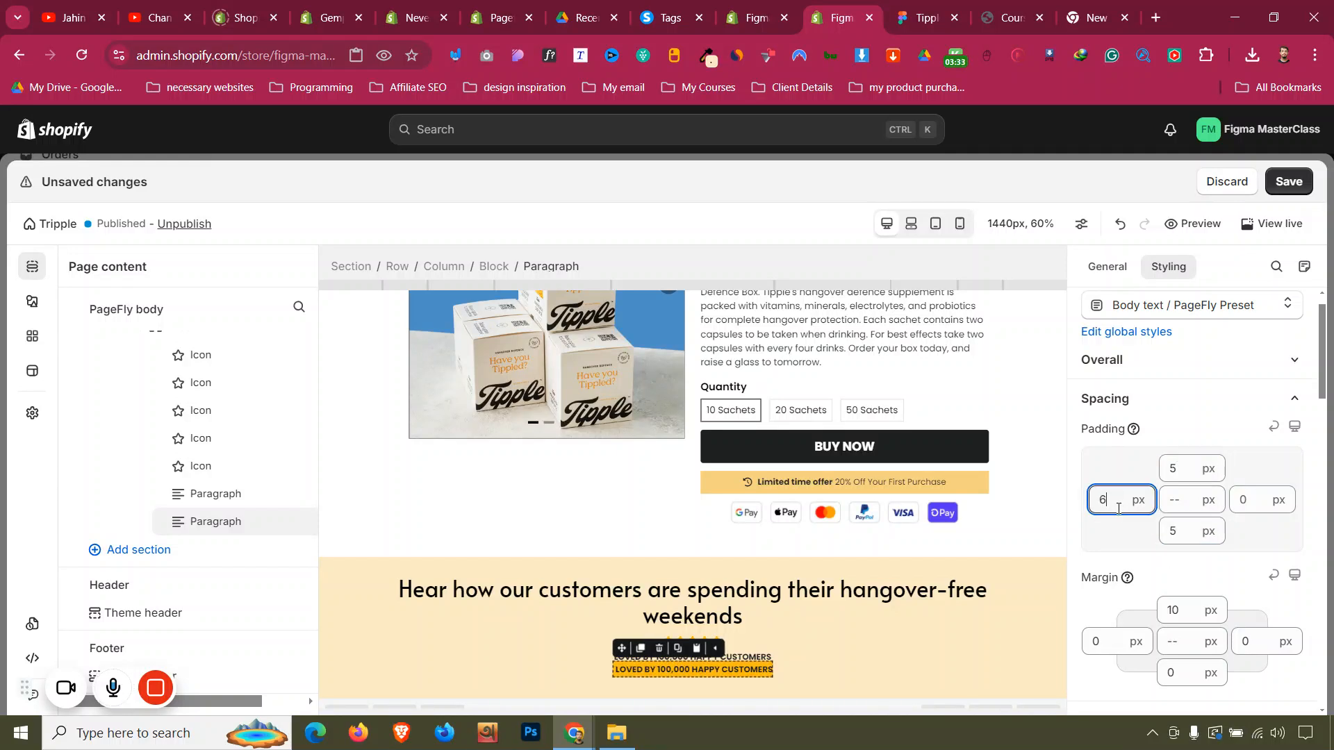
text(5)
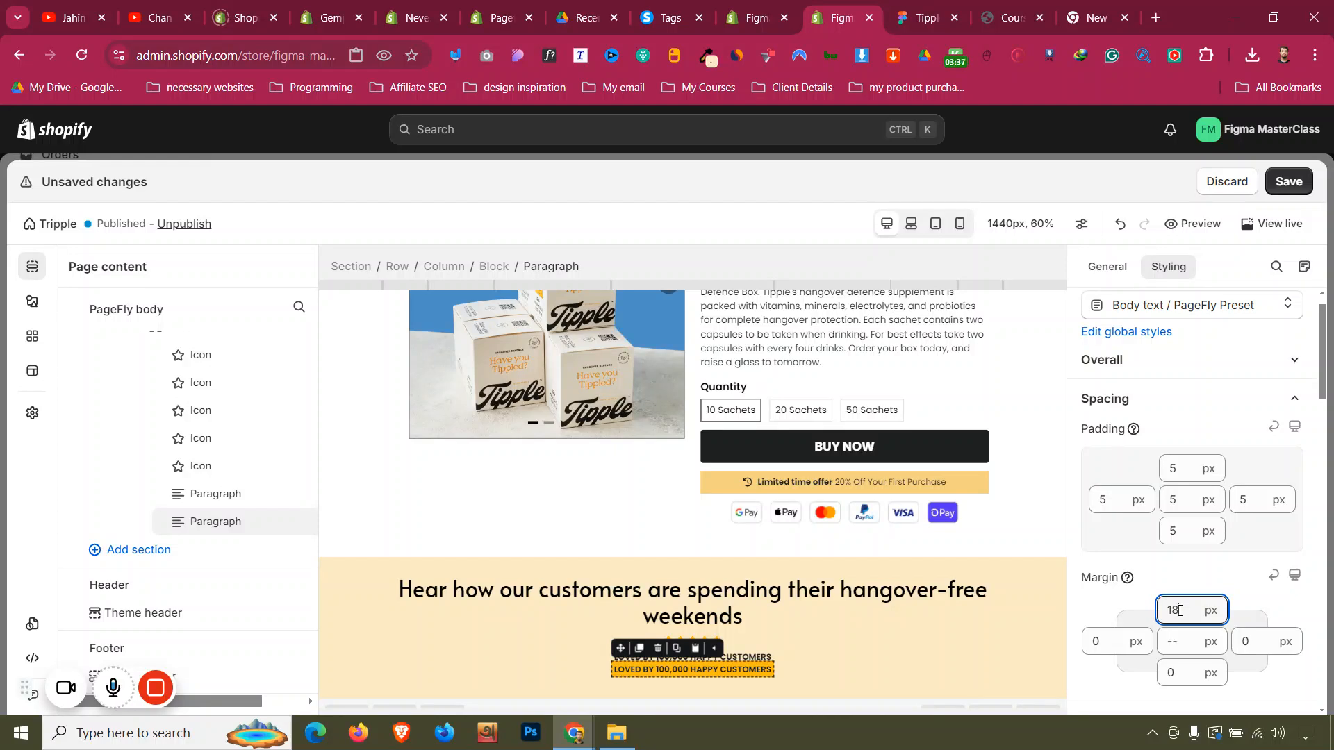
key(Up)
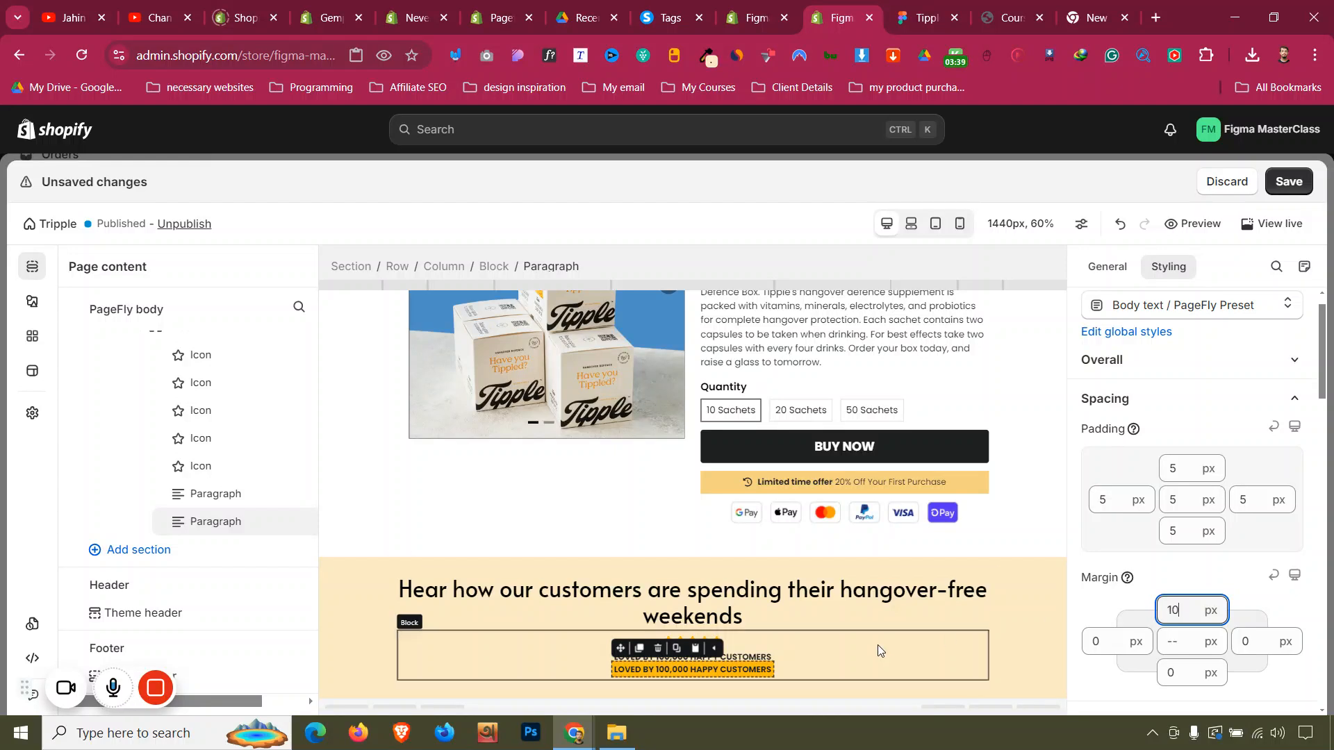
Increase the bottom margin of the "LOVED BY 100,000 HAPPY CUSTOMERS" paragraph directly below the stars
click(744, 660)
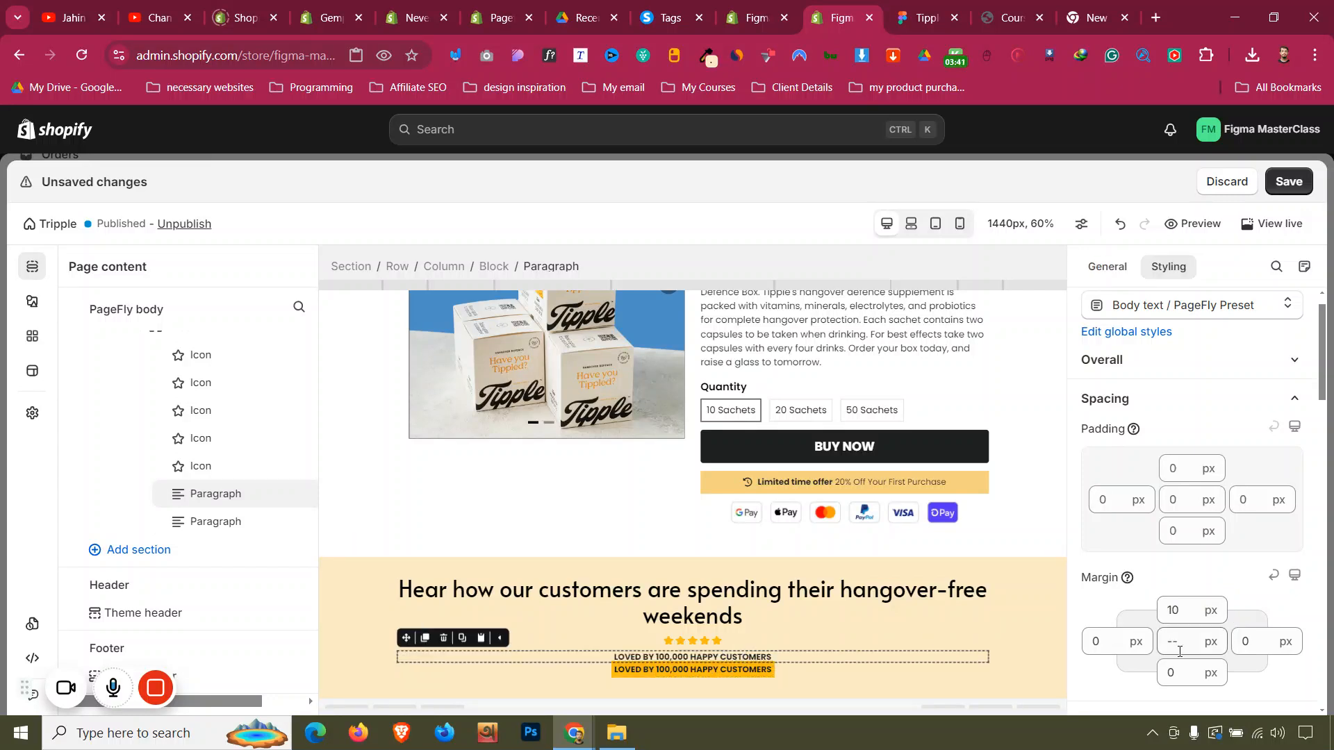
key(Up)
key(Up)
key(Up)
key(Up)
key(Up)
key(Up)
key(Up)
click(373, 629)
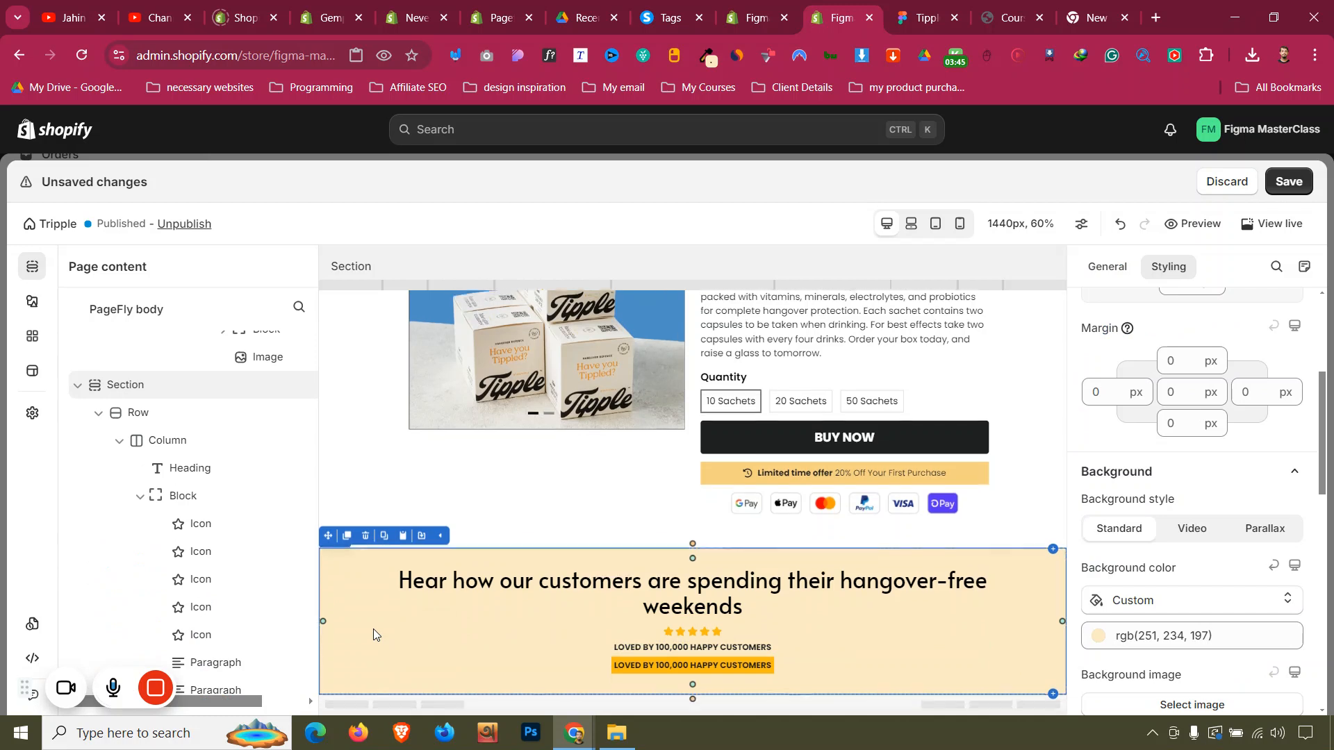
Copy the text "Get inspired by our customers' stories" from the yellow button in Figma and return to the PageFly tab
key(ctrl+Tab)
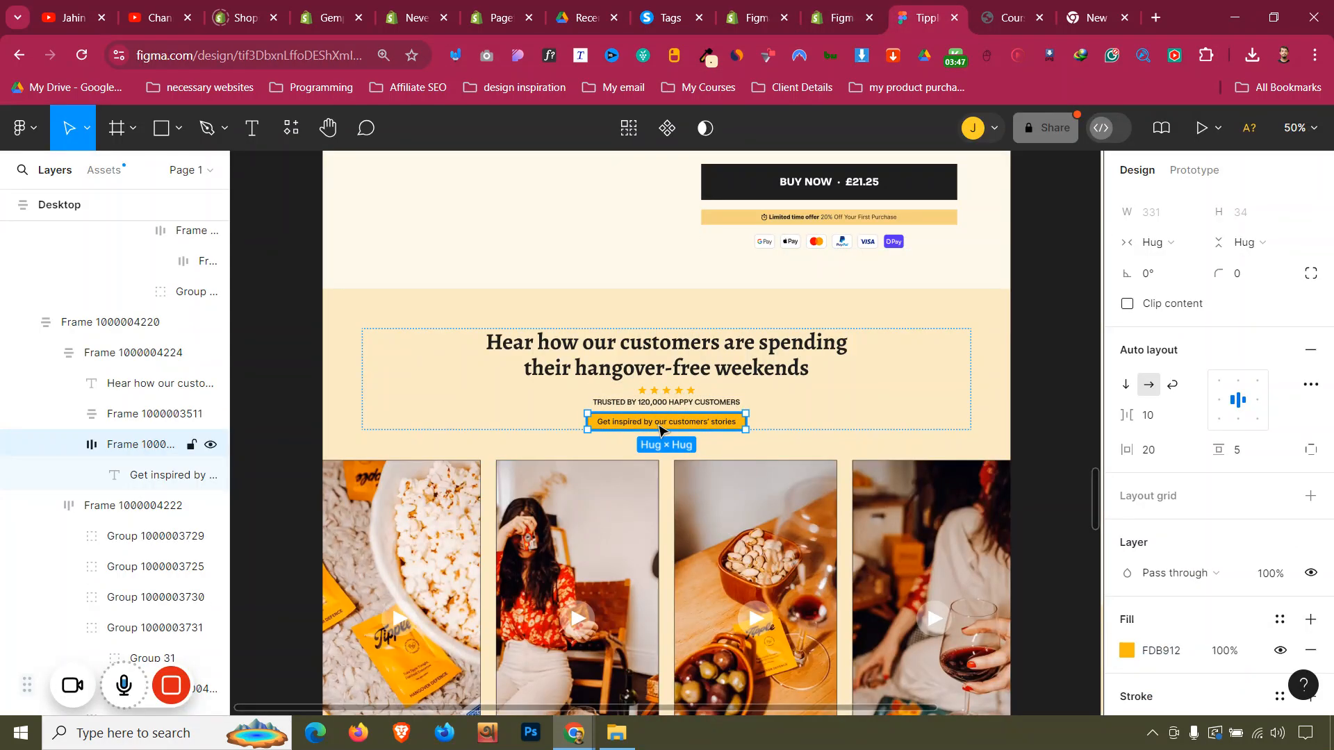
double_click(660, 429)
double_click(676, 422)
key(ctrl+c)
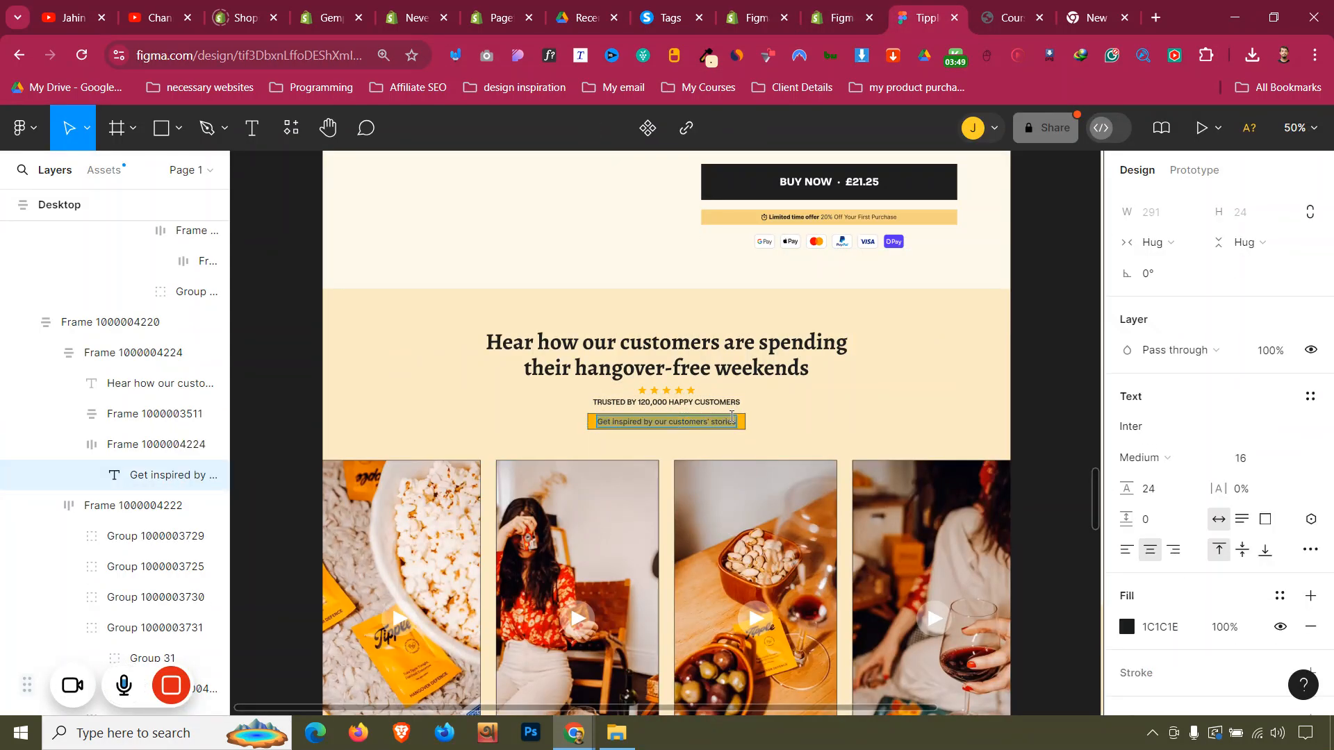
click(810, 7)
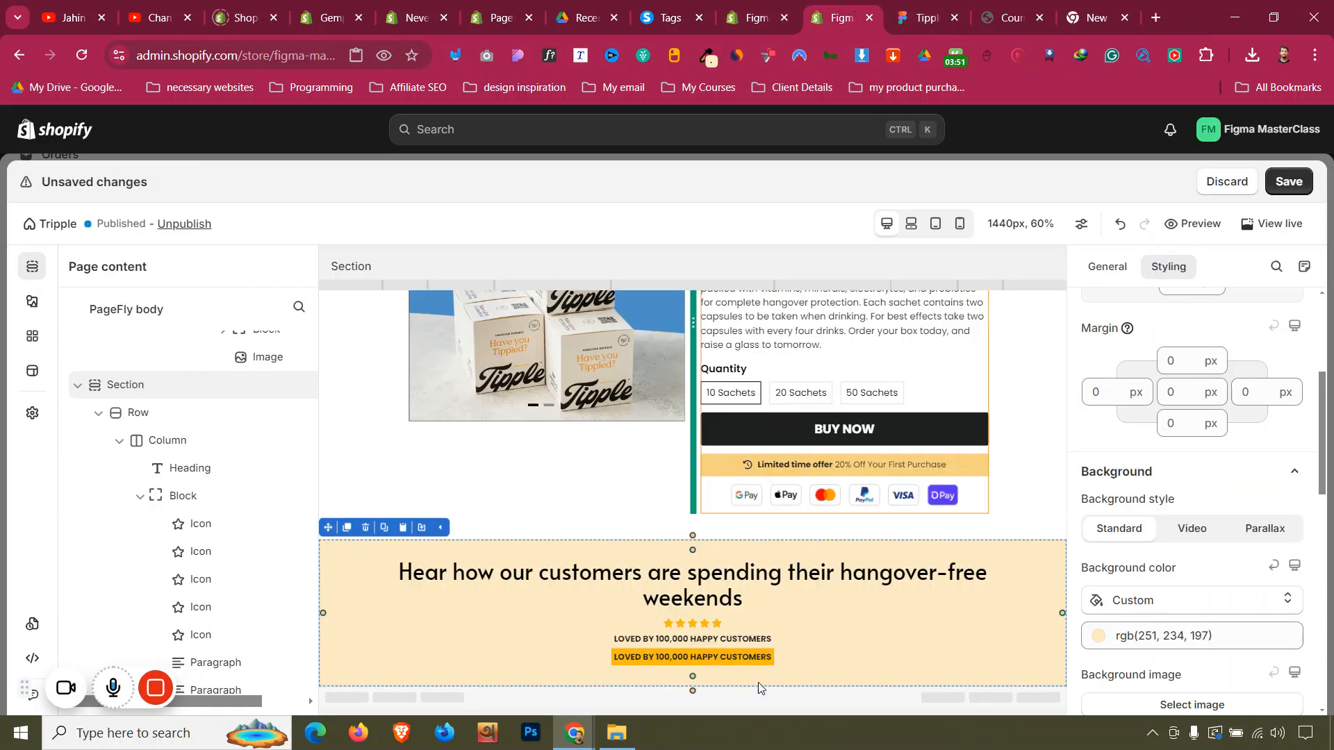
Replace the highlighted yellow paragraph's text with "Get inspired by our customers' stories"
click(693, 657)
click(1111, 267)
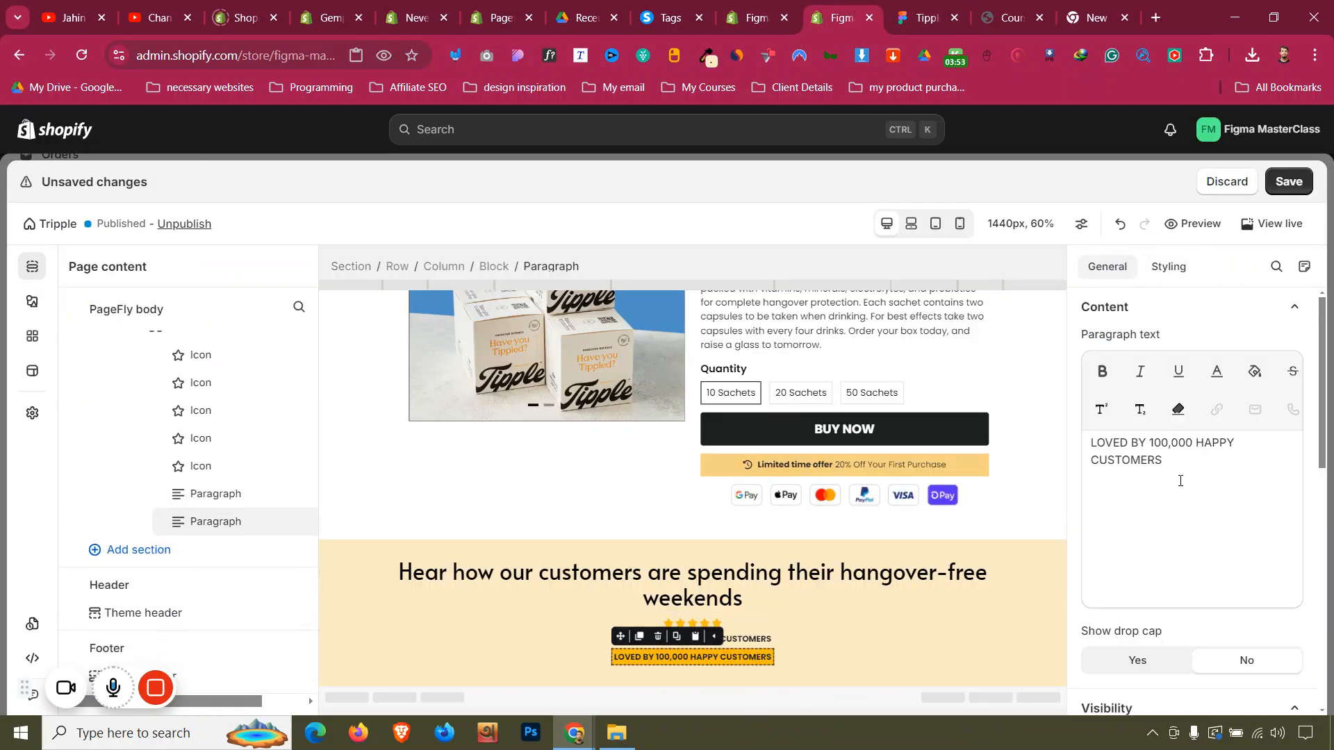
key(ctrl+a)
key(ctrl+v)
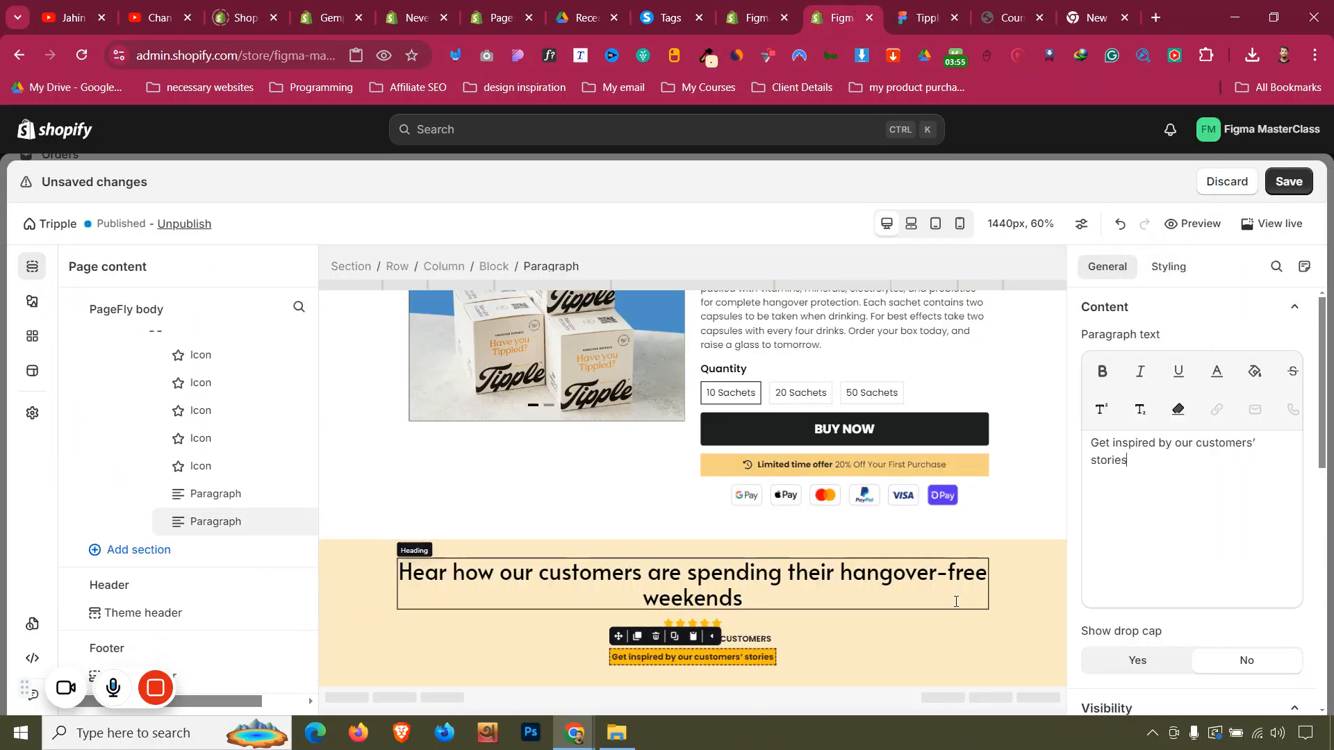
click(850, 633)
Set the padding of the "Get inspired by our customers' stories" paragraph to 10 px on all sides
click(729, 656)
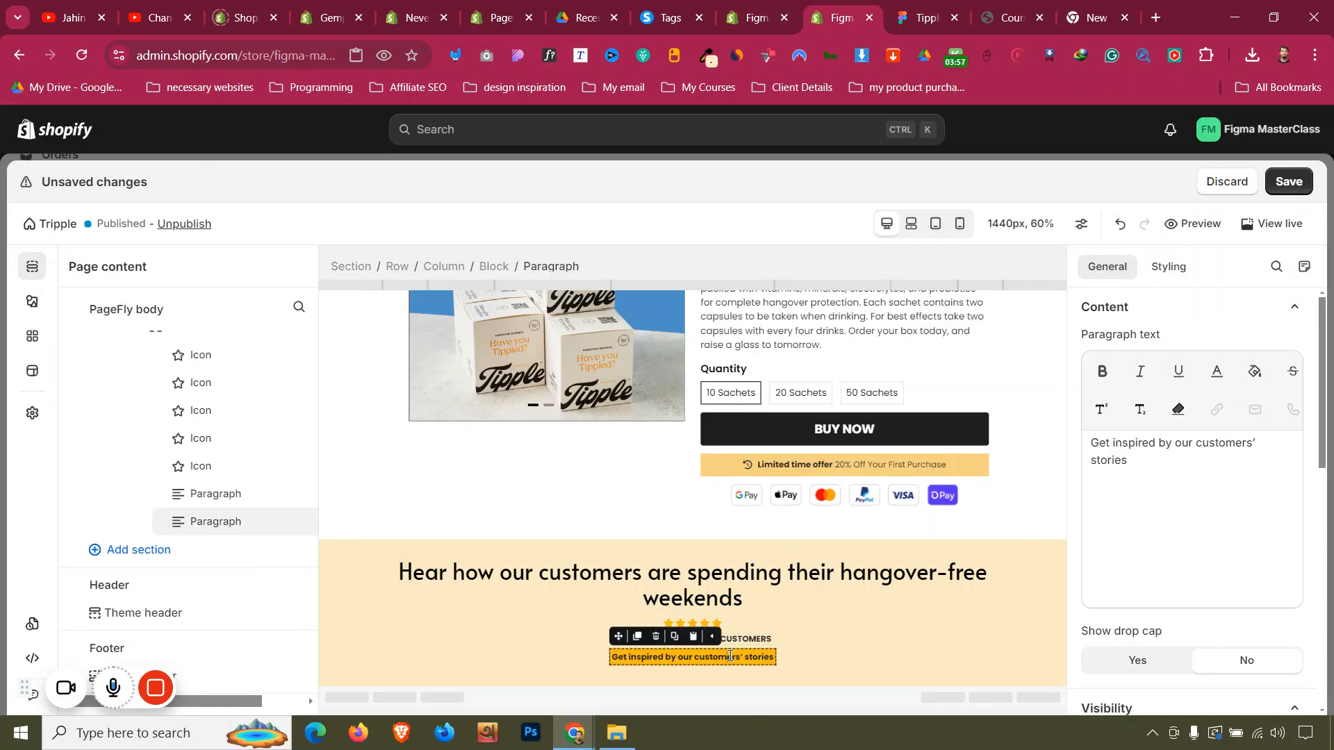
click(1170, 271)
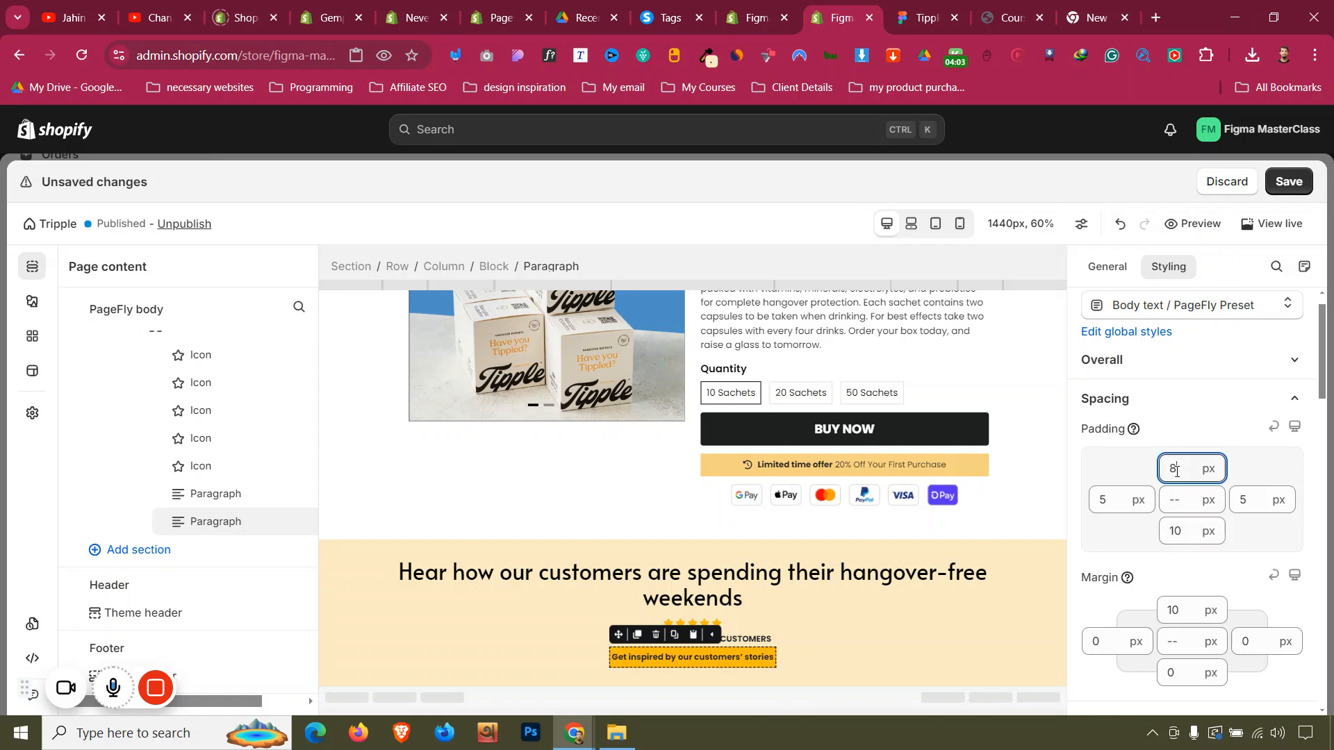
click(1111, 507)
text(6)
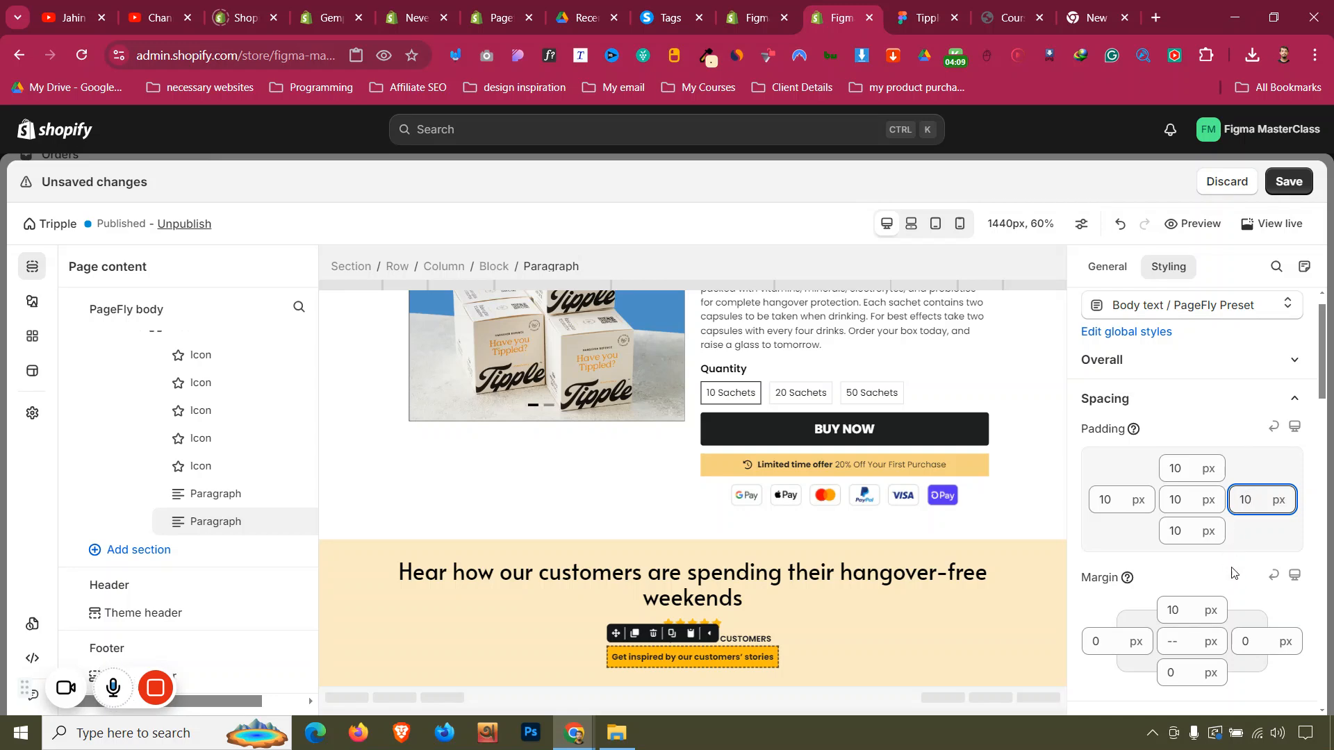
Give the "Get inspired by our customers' stories" paragraph a solid black border 1 px wide
scroll(1209, 542, down, 10)
scroll(1157, 510, up, 1)
scroll(1146, 518, down, 3)
click(1126, 620)
scroll(1204, 598, down, 3)
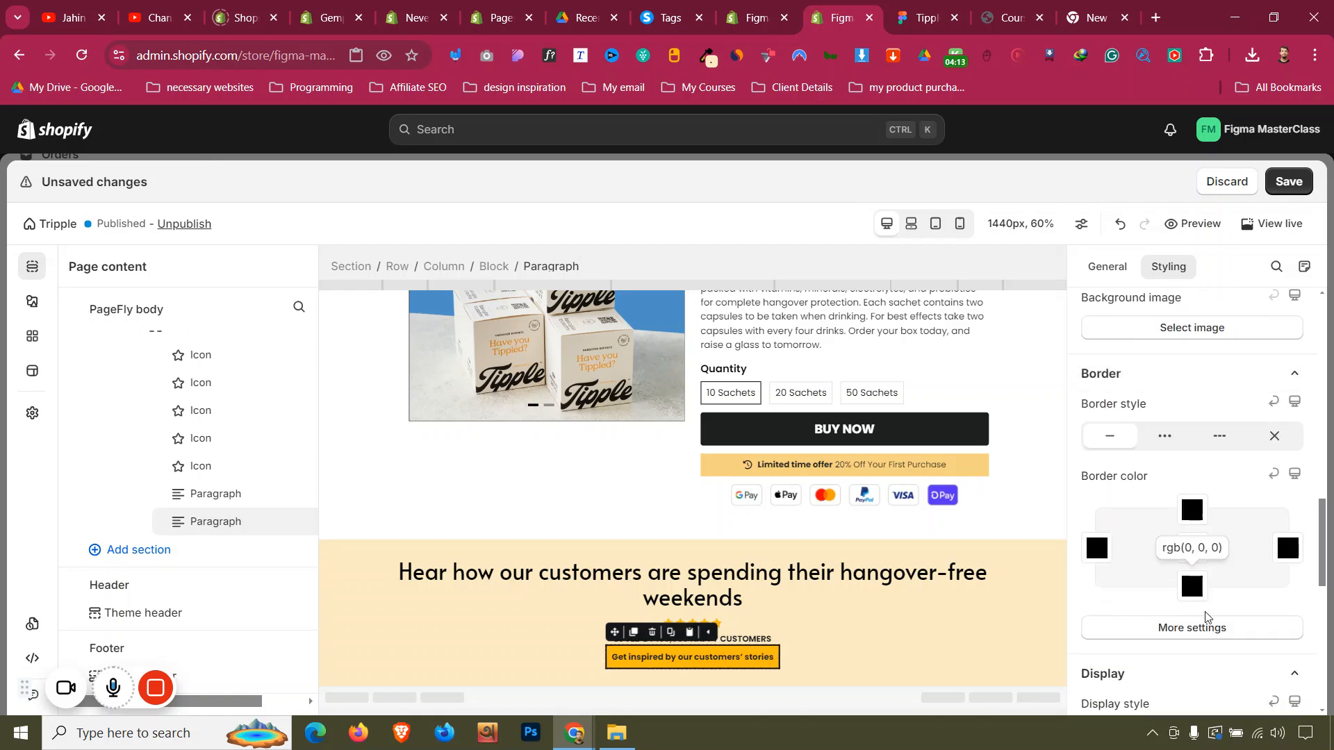
click(1209, 625)
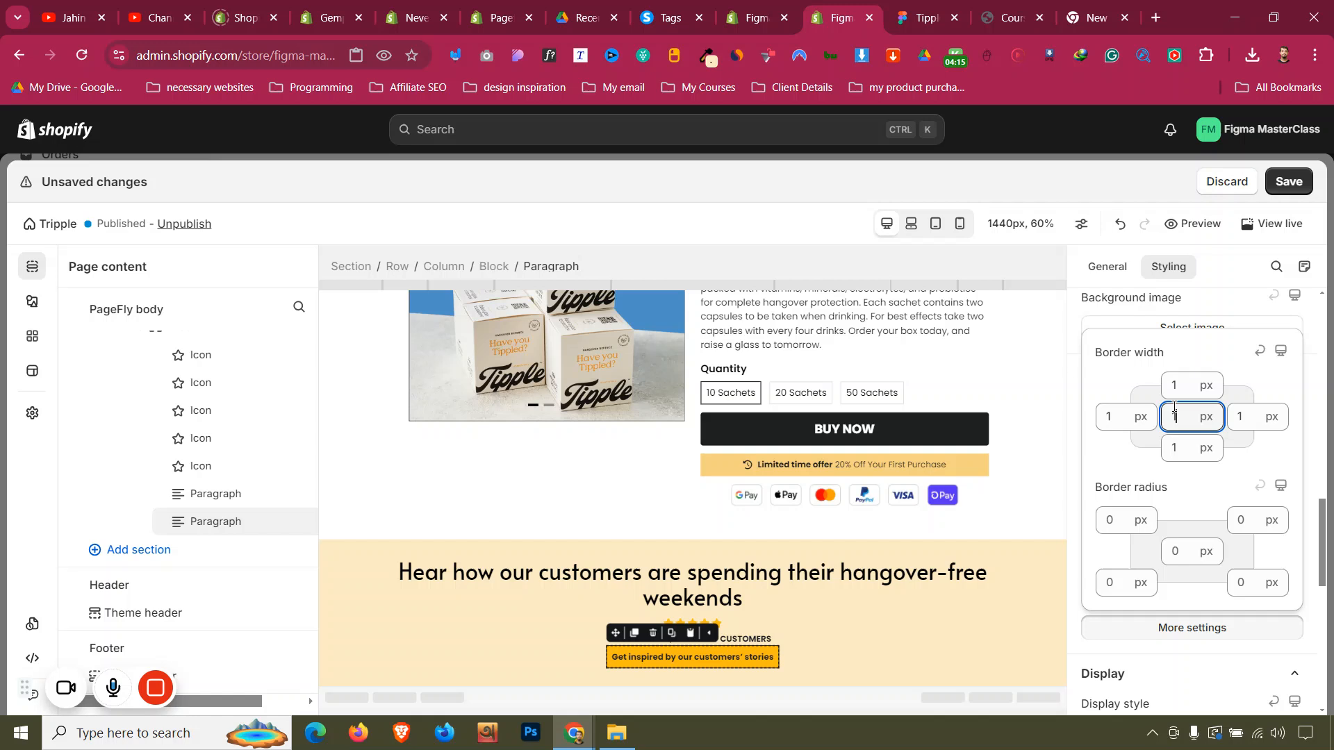
click(355, 561)
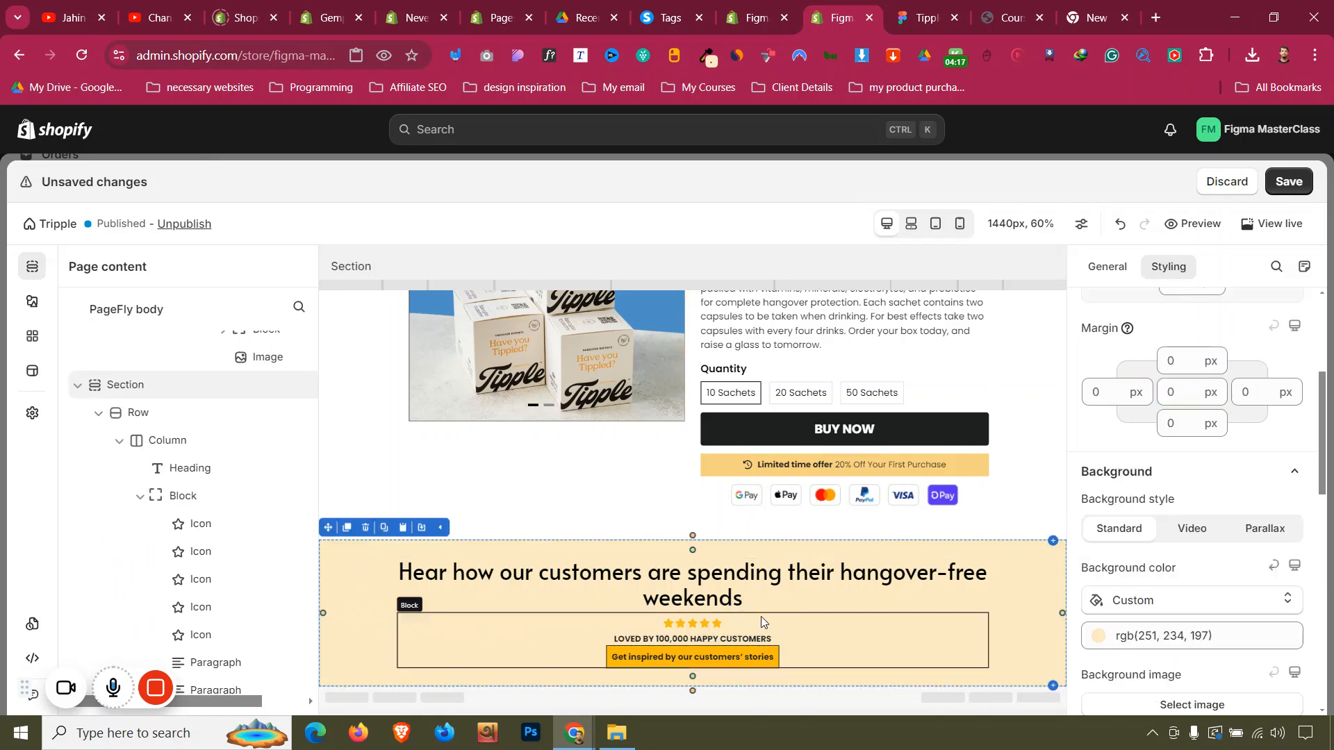
Set the bottom margin of the "LOVED BY 100,000 HAPPY CUSTOMERS" paragraph to 20 px
click(776, 641)
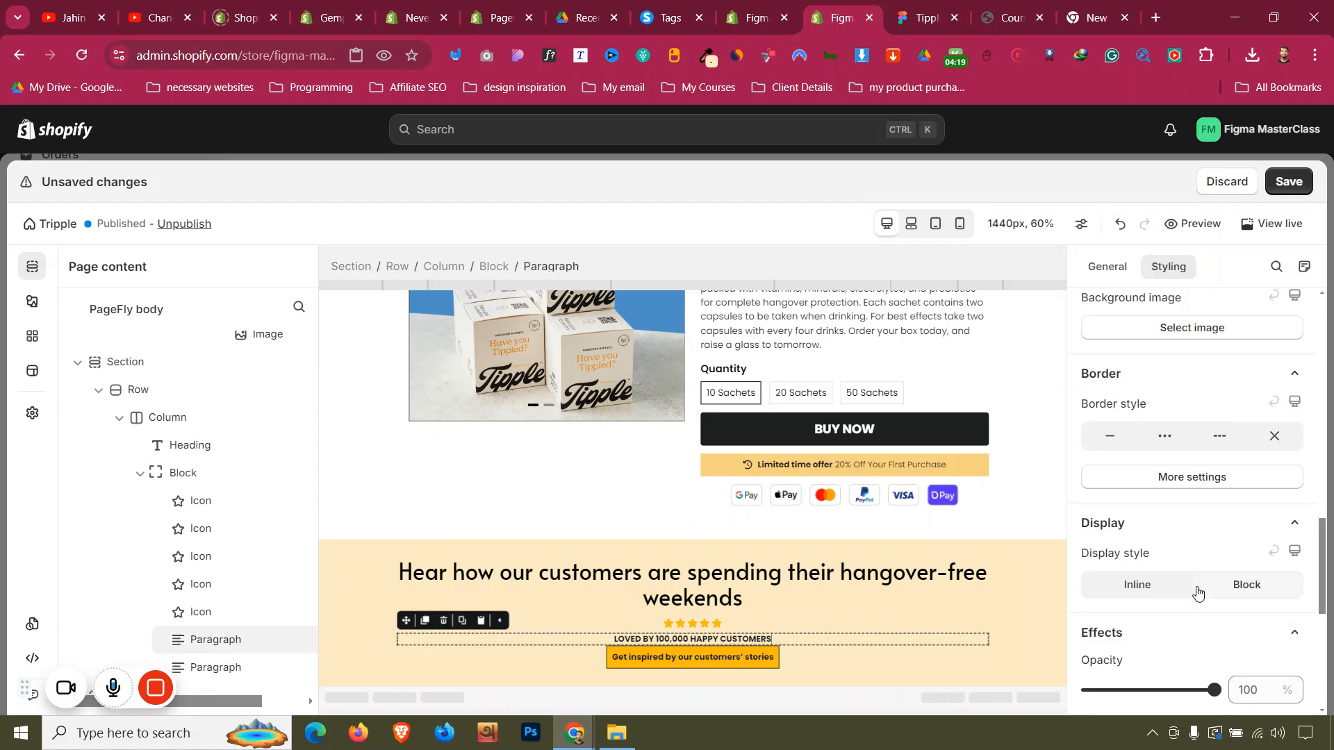
scroll(1200, 593, up, 10)
click(1178, 498)
key(Up)
key(Up)
key(Up)
key(Up)
key(Up)
key(Up)
key(Up)
key(Up)
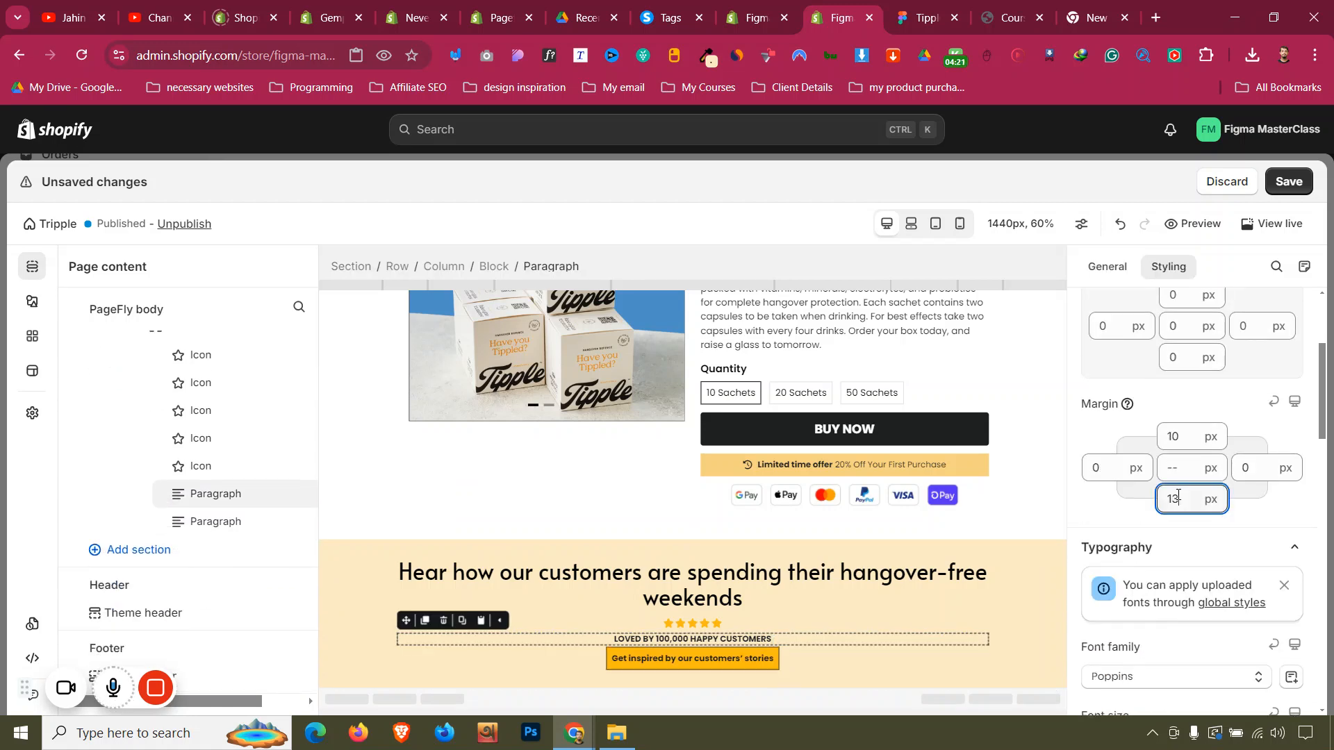
key(Up)
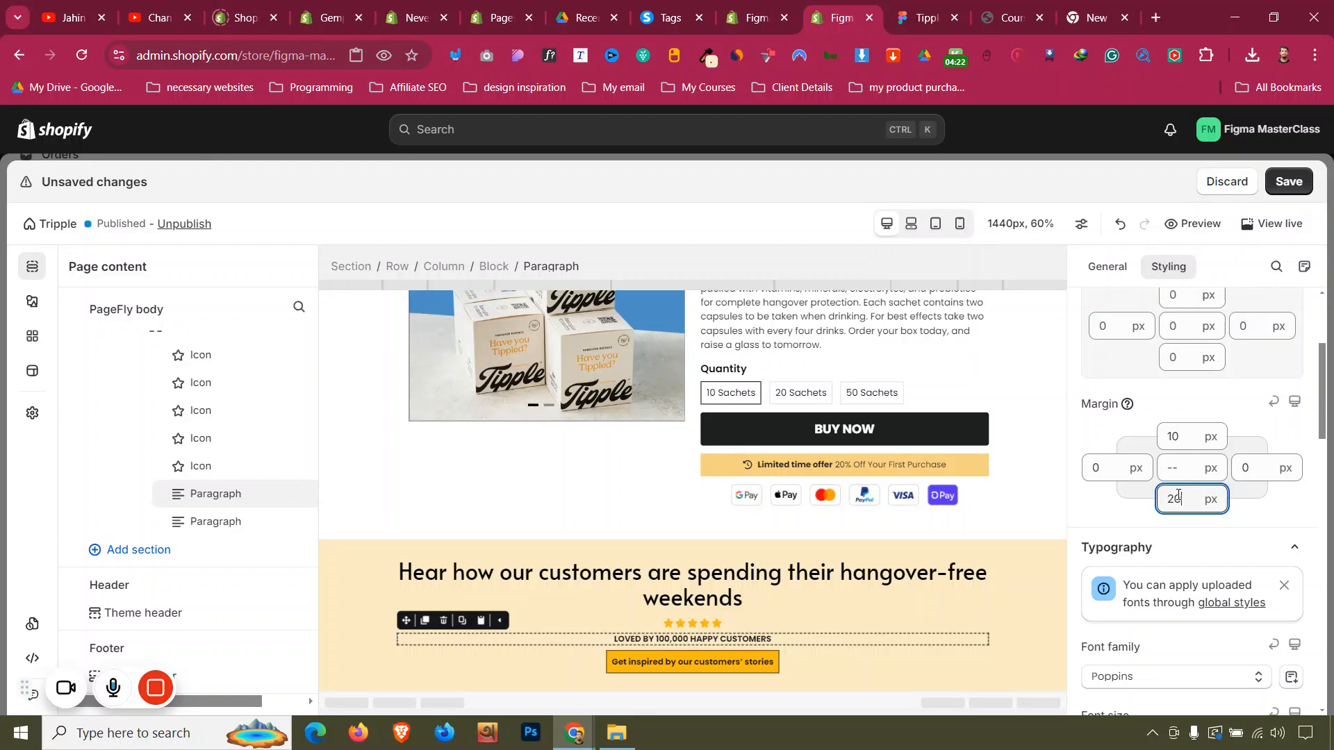
click(327, 554)
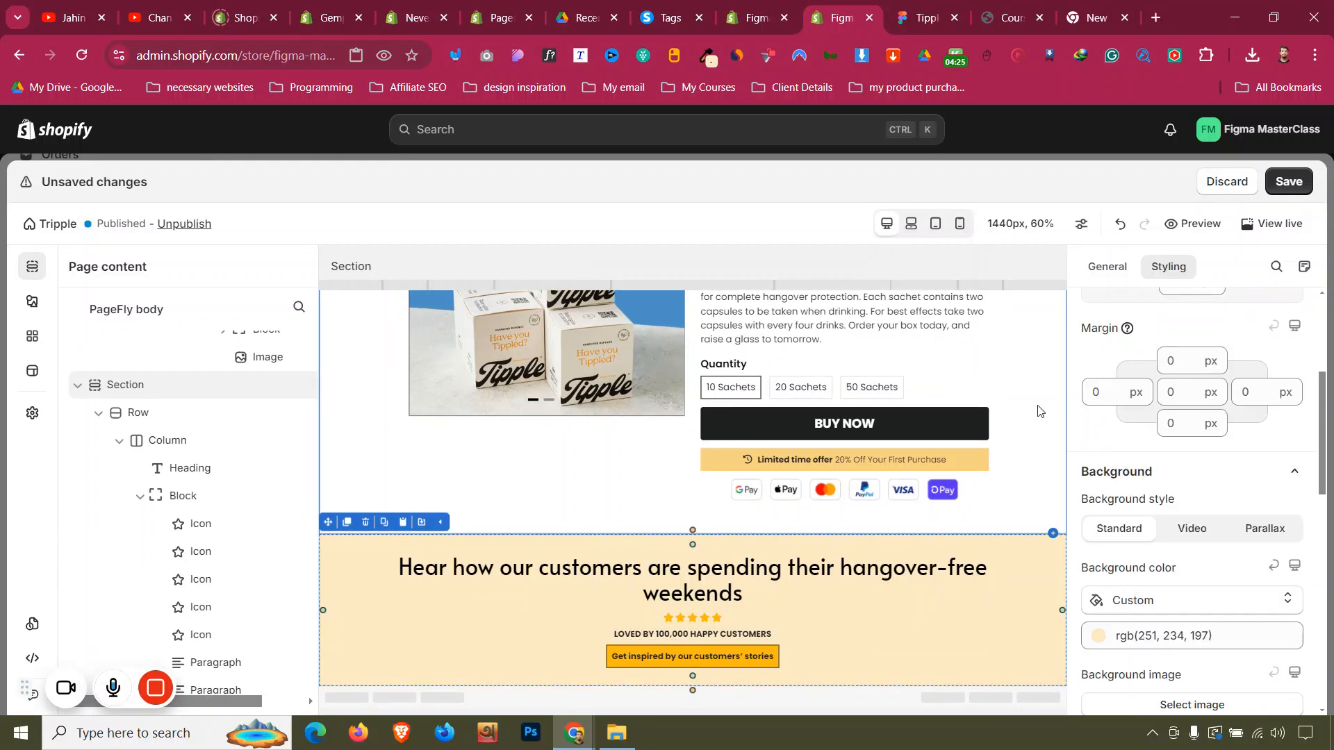
Review the customer image row and lower content in Figma, and add a one-column layout section below the cream section in PageFly
click(917, 18)
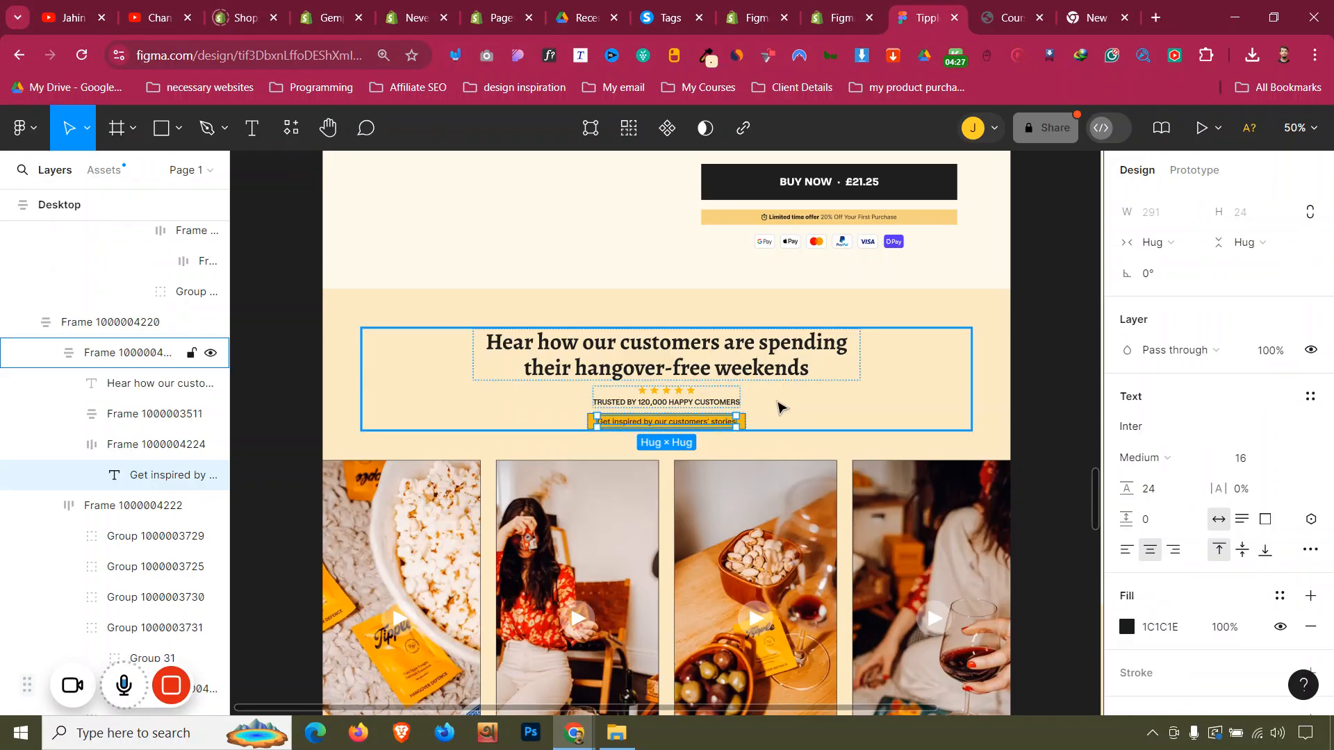
click(341, 381)
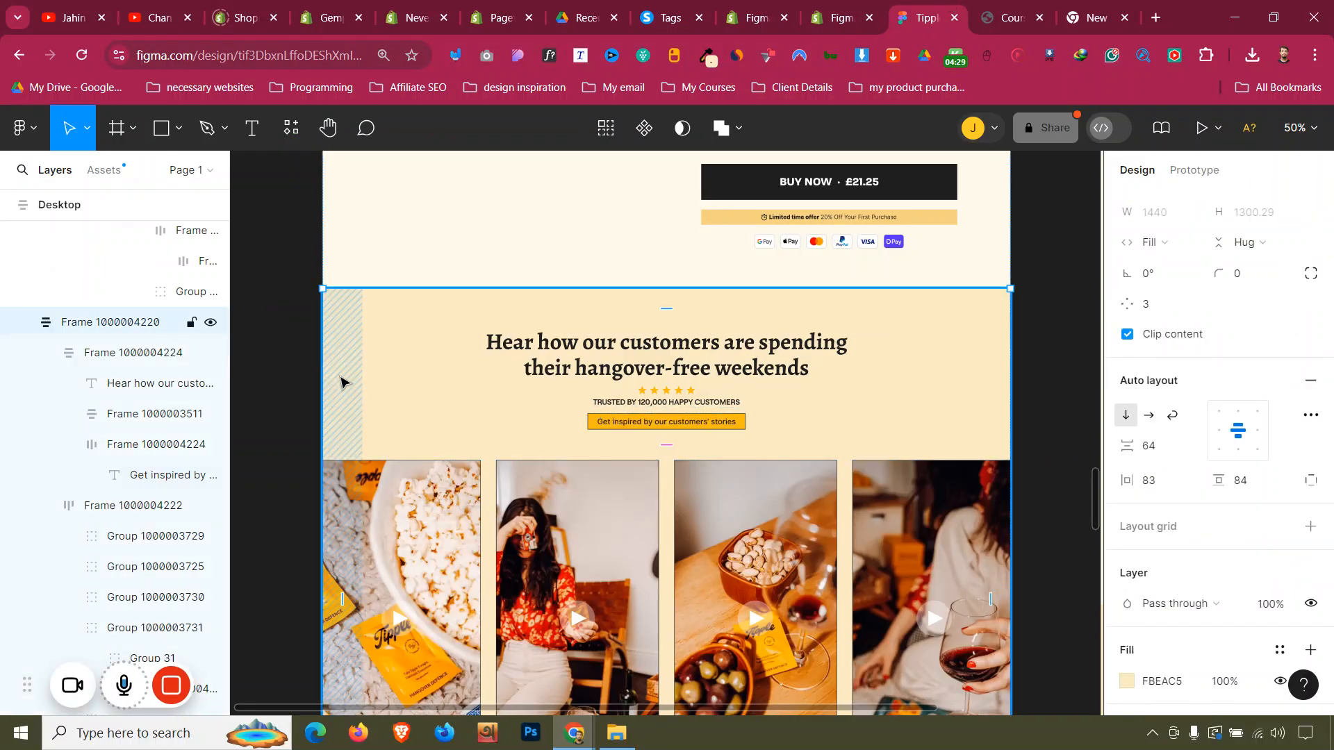
scroll(357, 379, down, 5)
scroll(358, 380, up, 3)
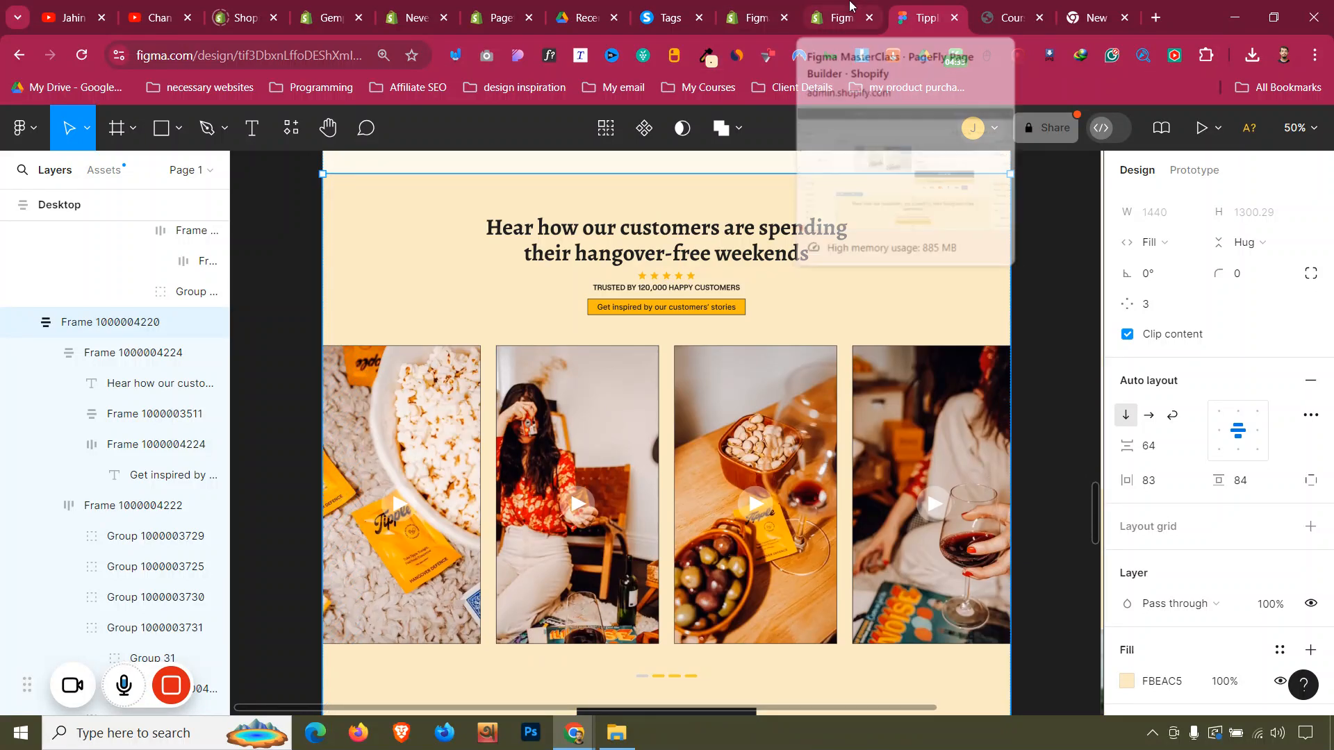
scroll(722, 480, down, 5)
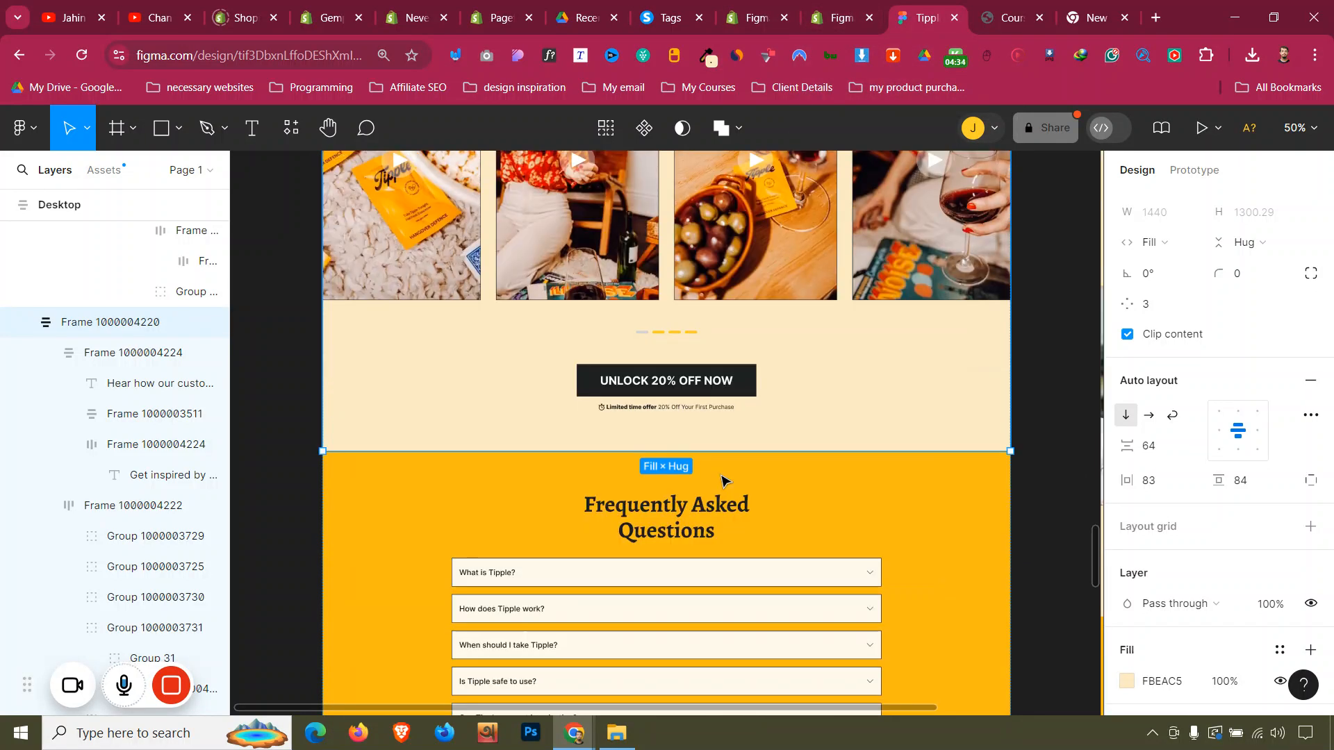
click(867, 7)
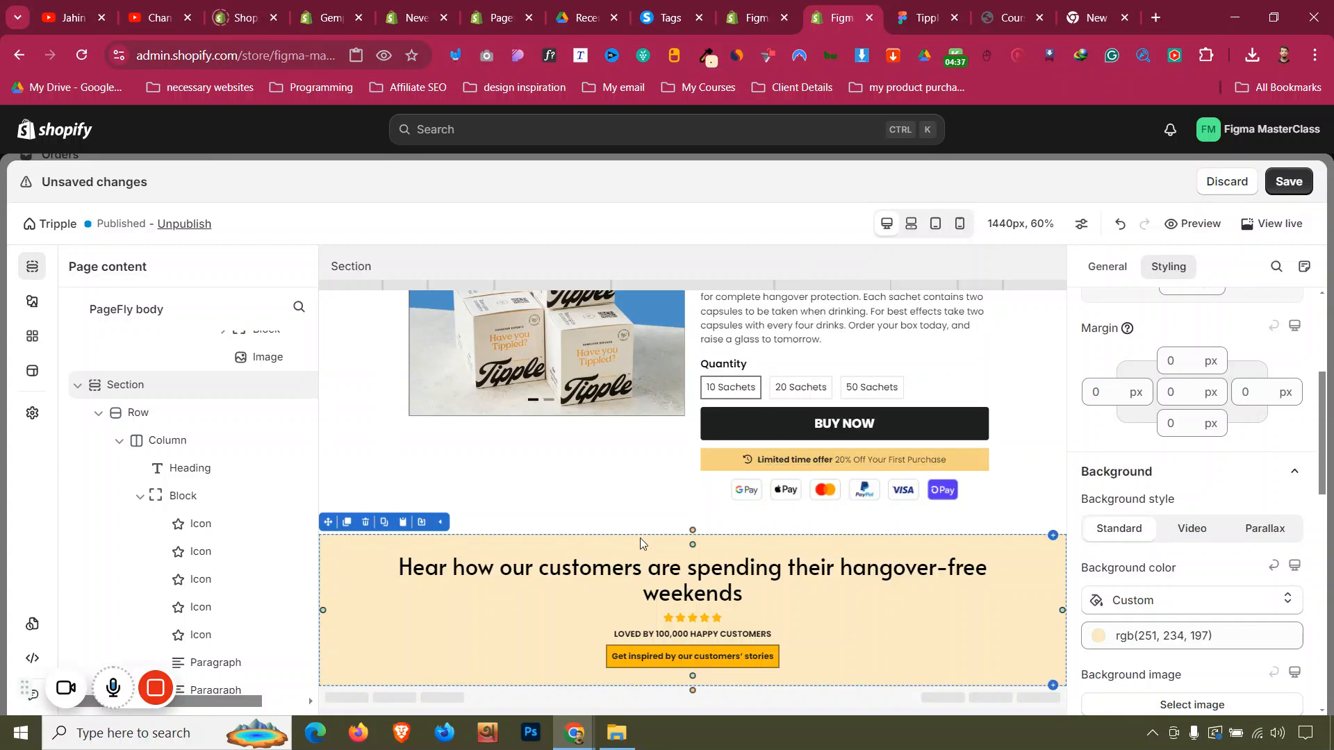
click(32, 301)
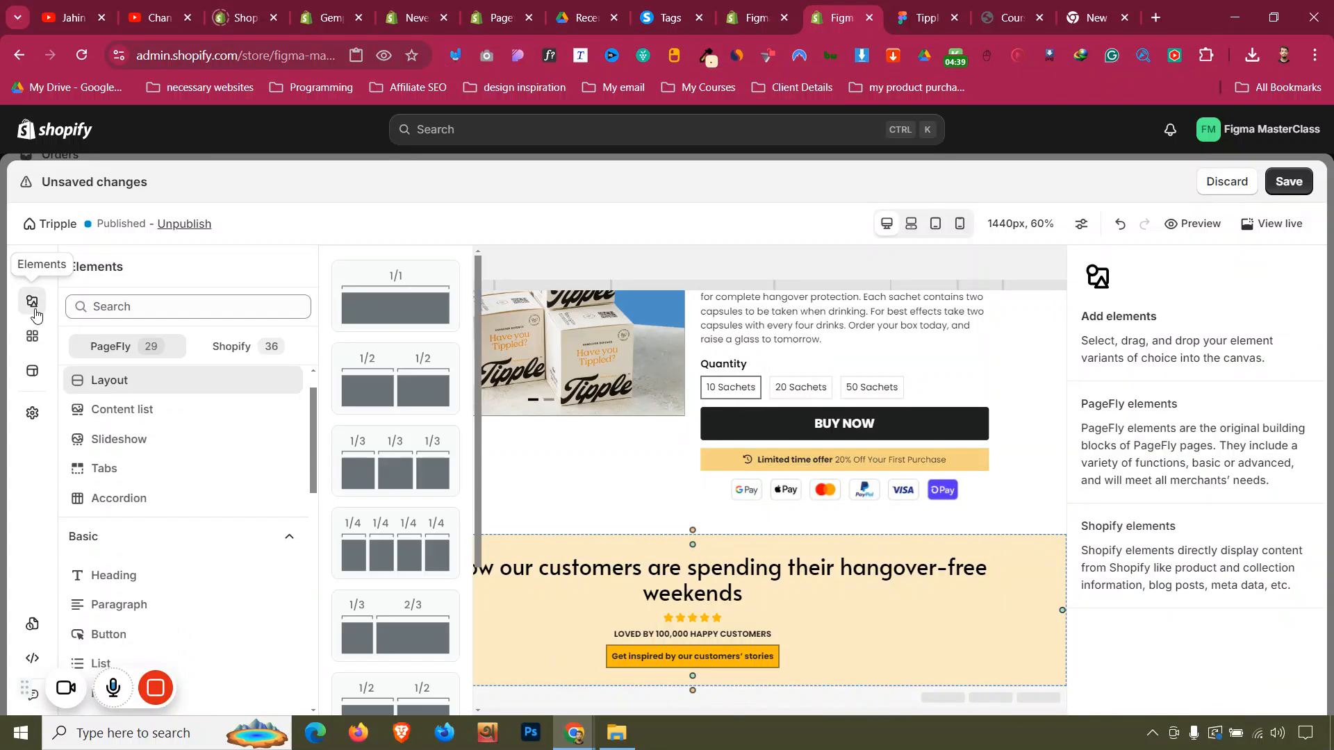
drag(339, 274, 515, 697)
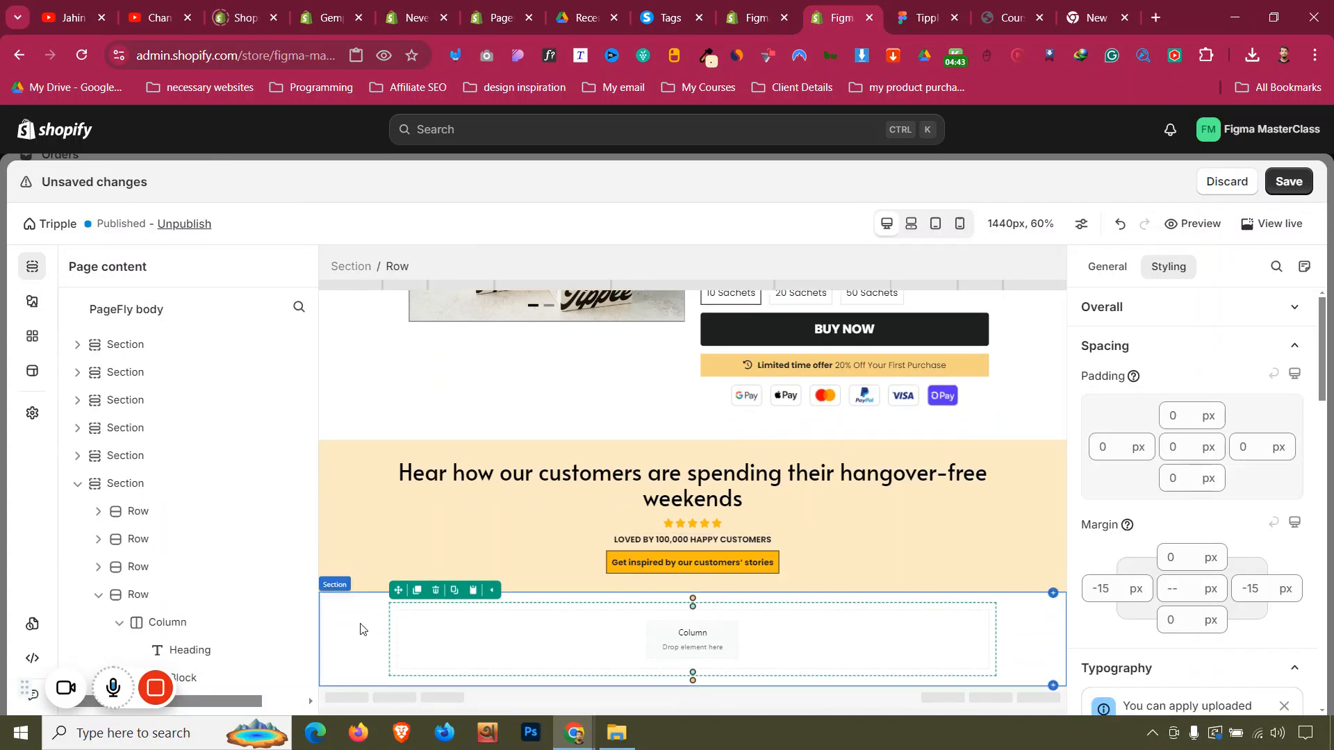
Turn off the fixed width of the new empty section below the cream section
click(361, 629)
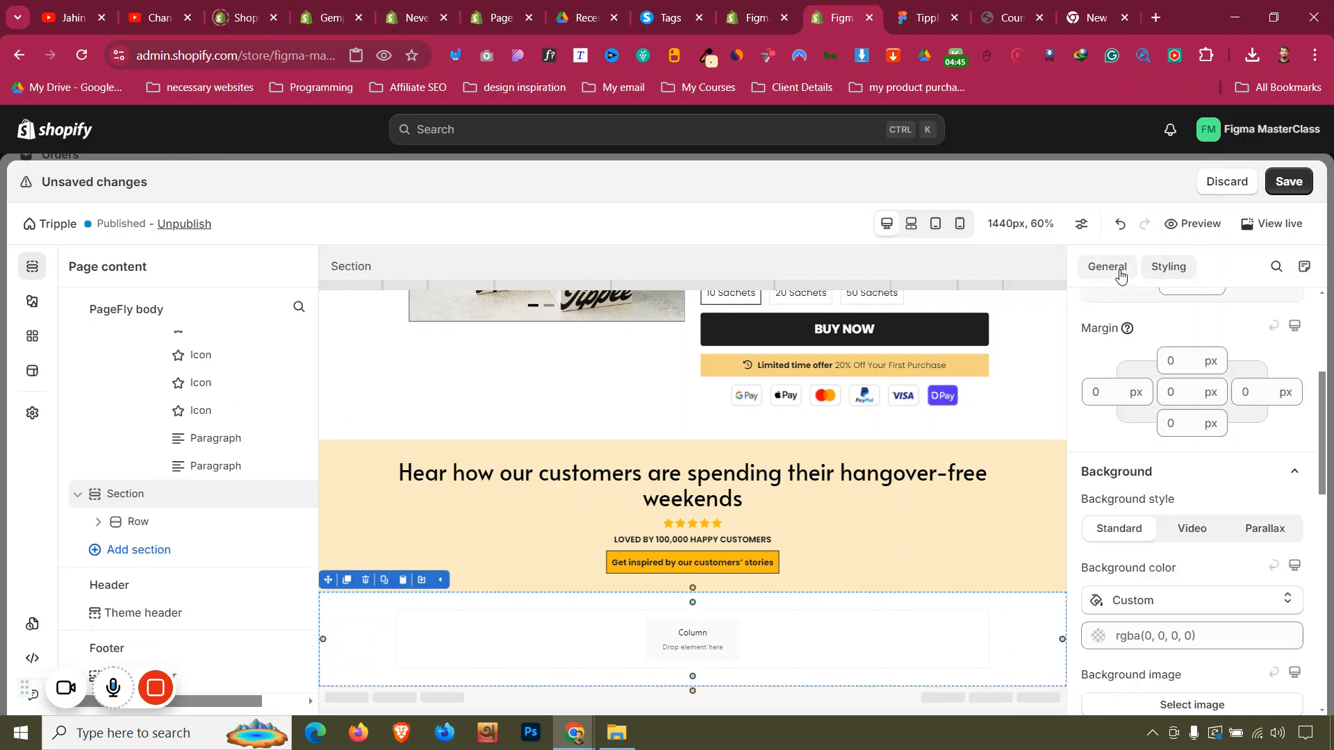
click(1121, 273)
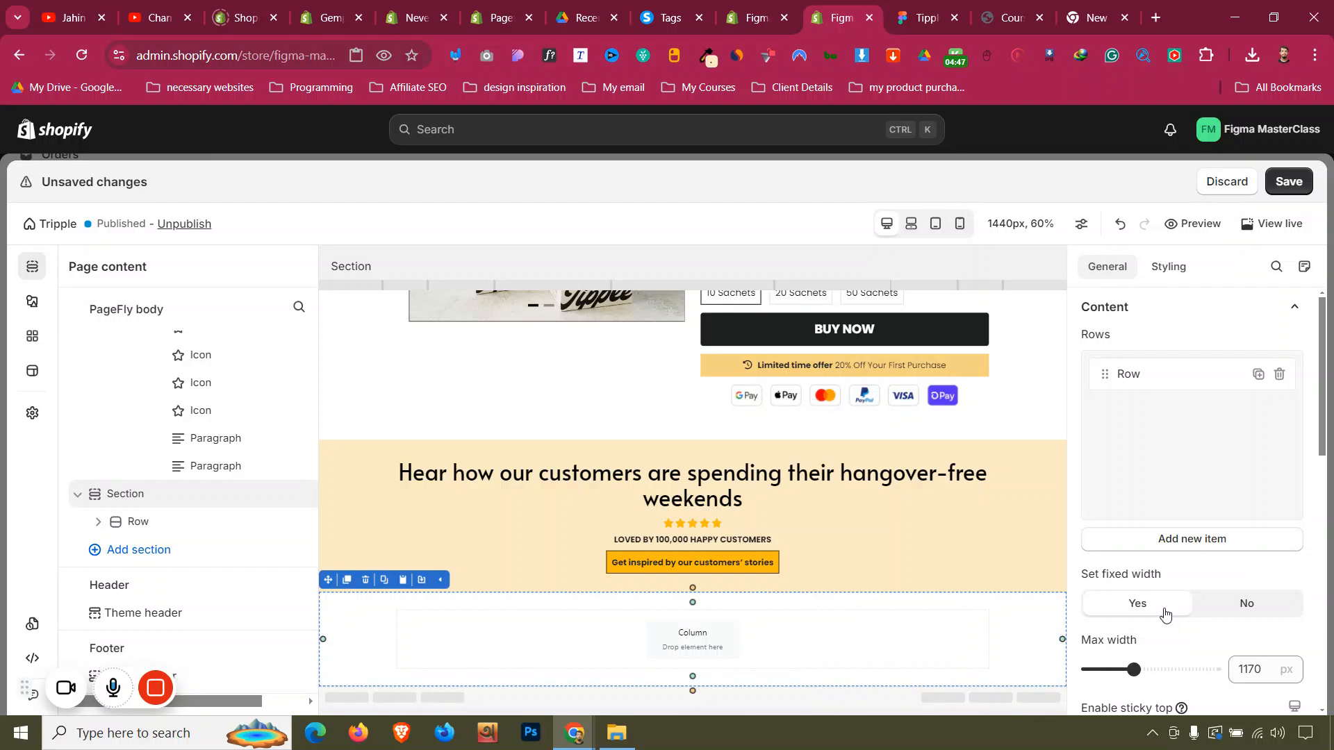
click(1234, 604)
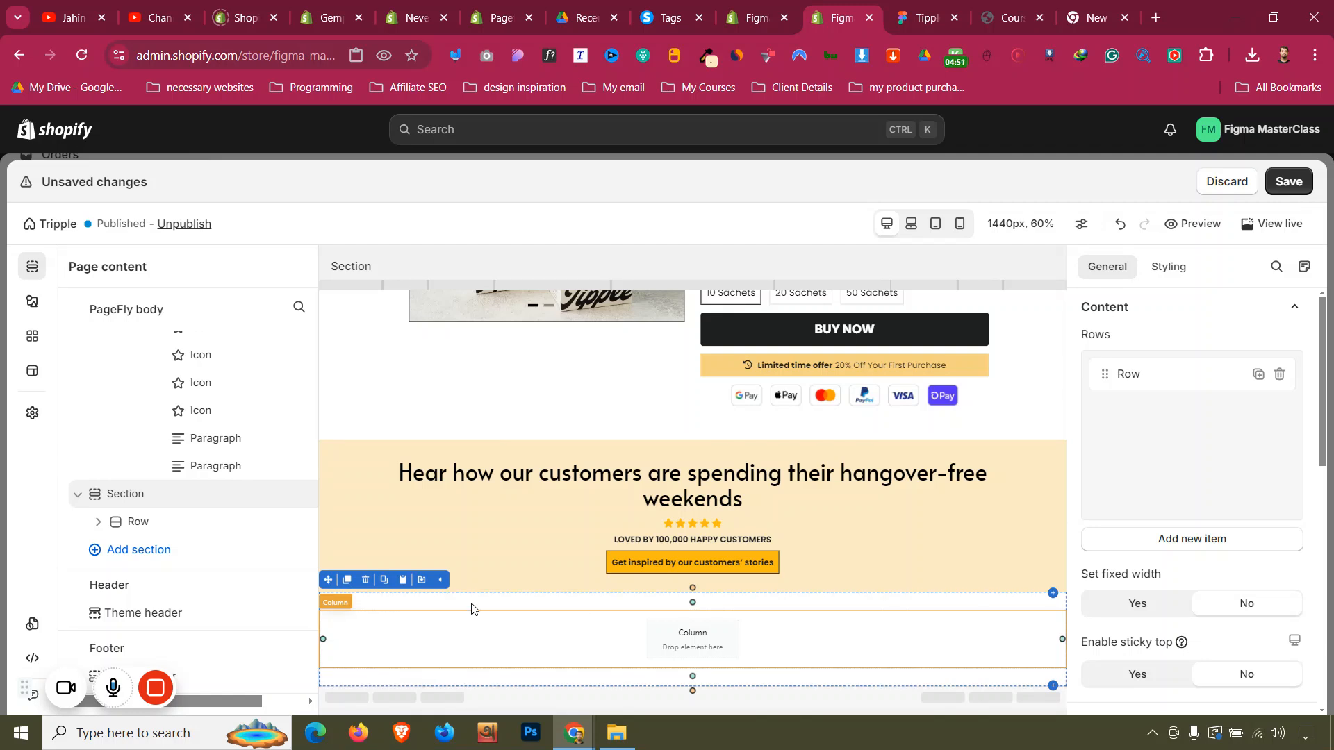
Set the cream section's maximum width to 800 px, checking the heading's line break against the Figma design
click(349, 494)
scroll(1155, 531, down, 2)
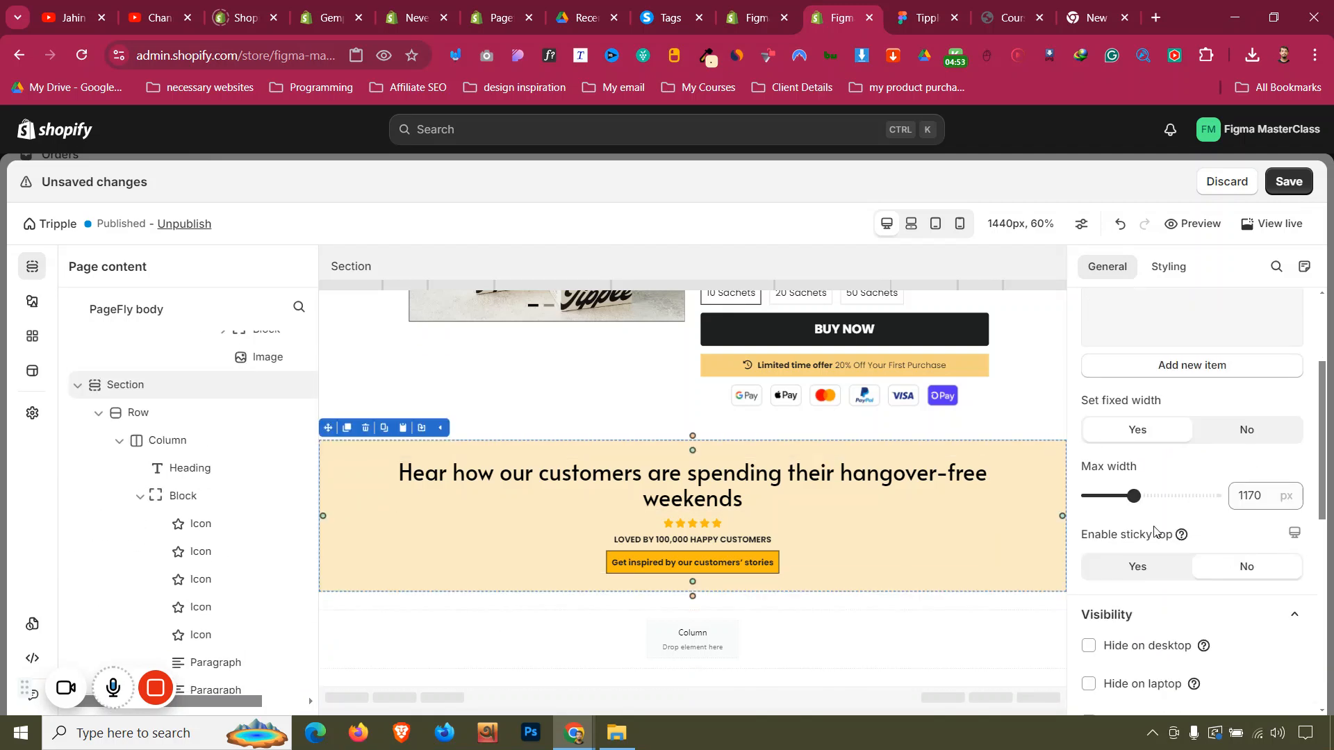
click(922, 18)
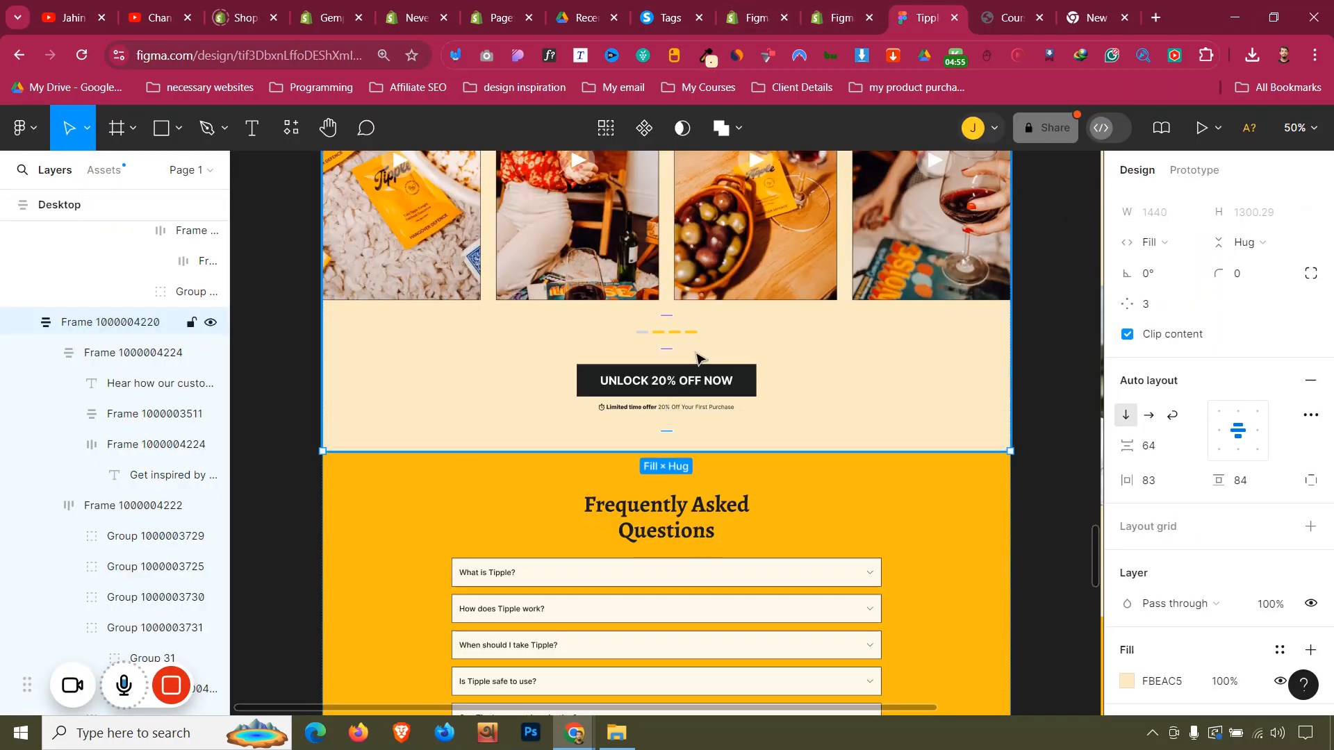
scroll(695, 358, up, 5)
click(841, 18)
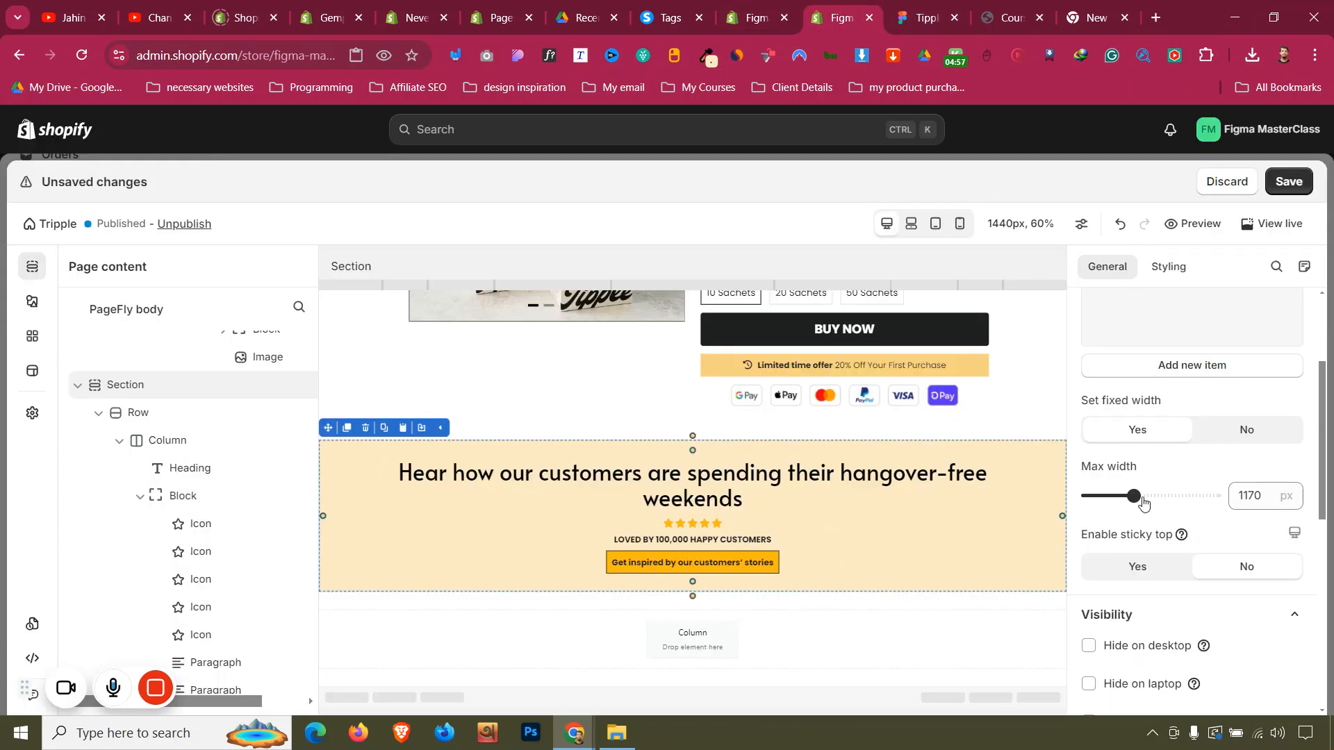
drag(1134, 494, 1104, 482)
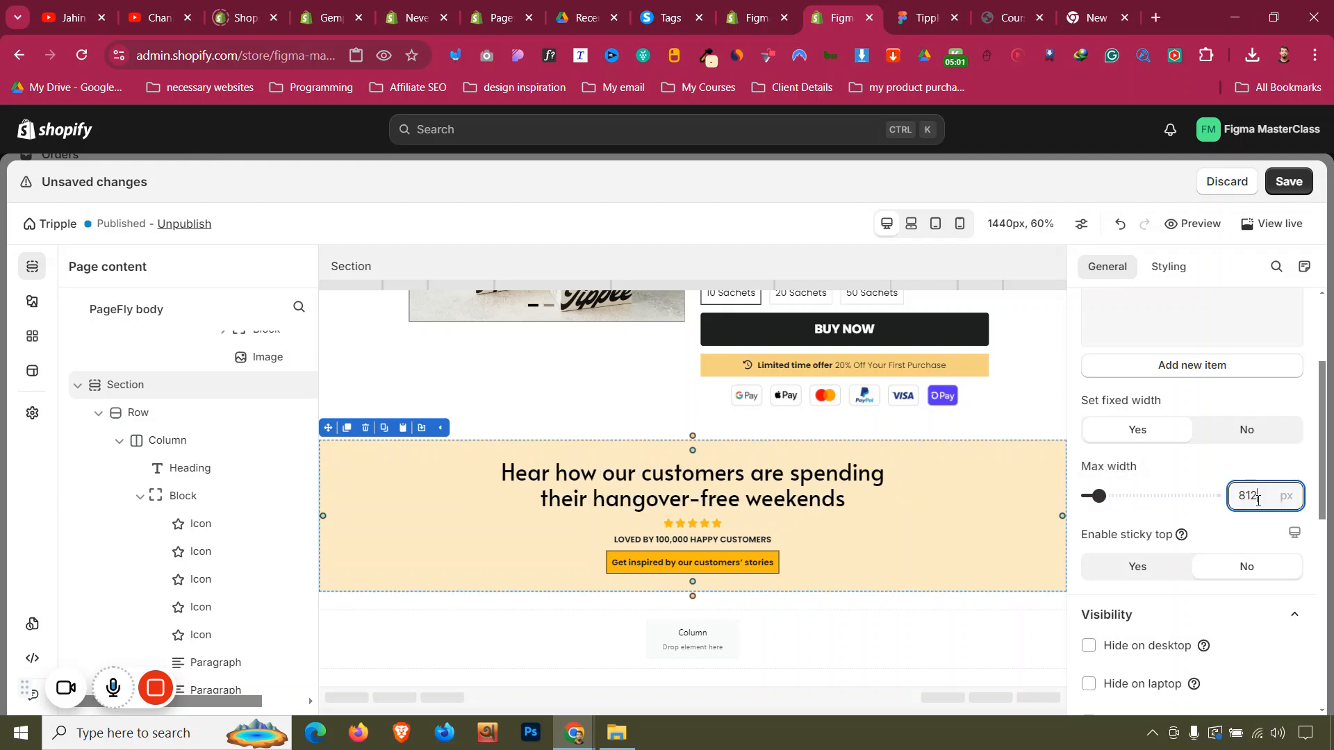
click(931, 15)
click(842, 17)
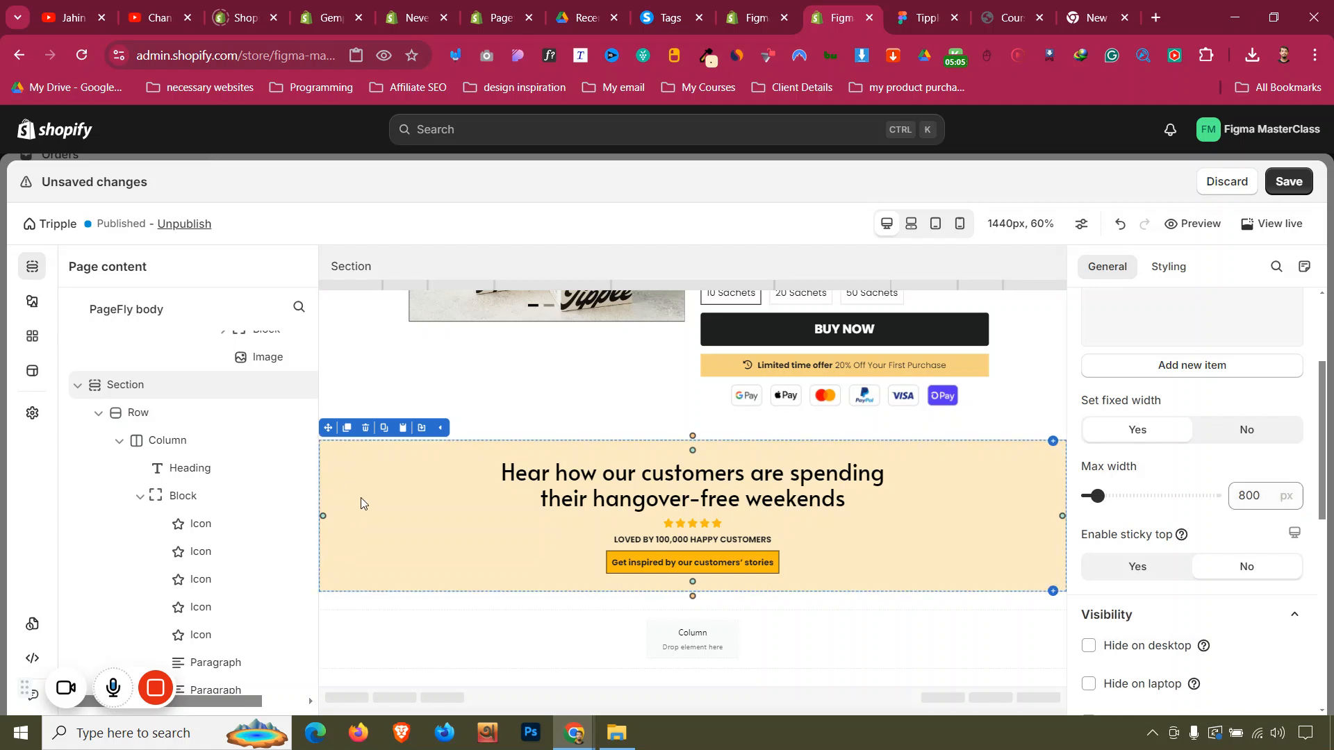
Check the top padding of the "Join thousands saying cheers" section and set the cream section's top padding to 50 px
scroll(1221, 420, up, 3)
click(1167, 266)
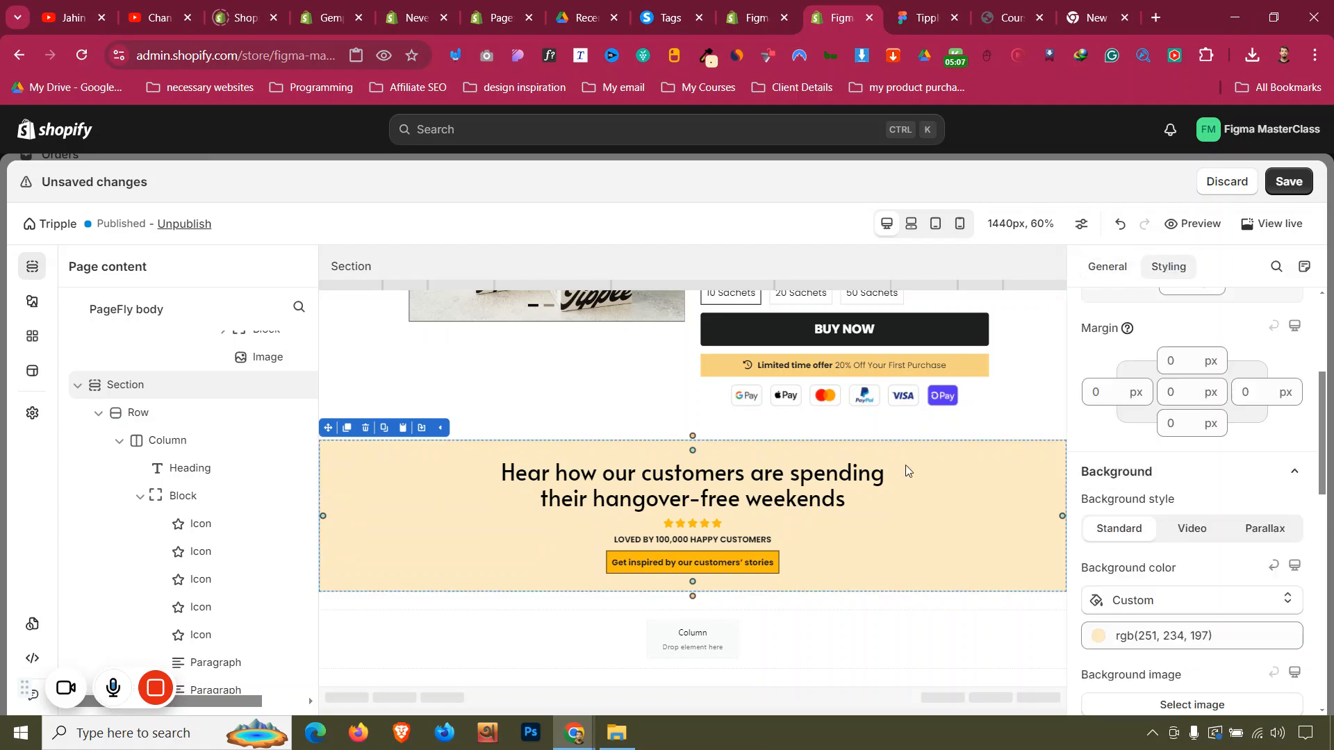
scroll(609, 391, up, 11)
click(379, 373)
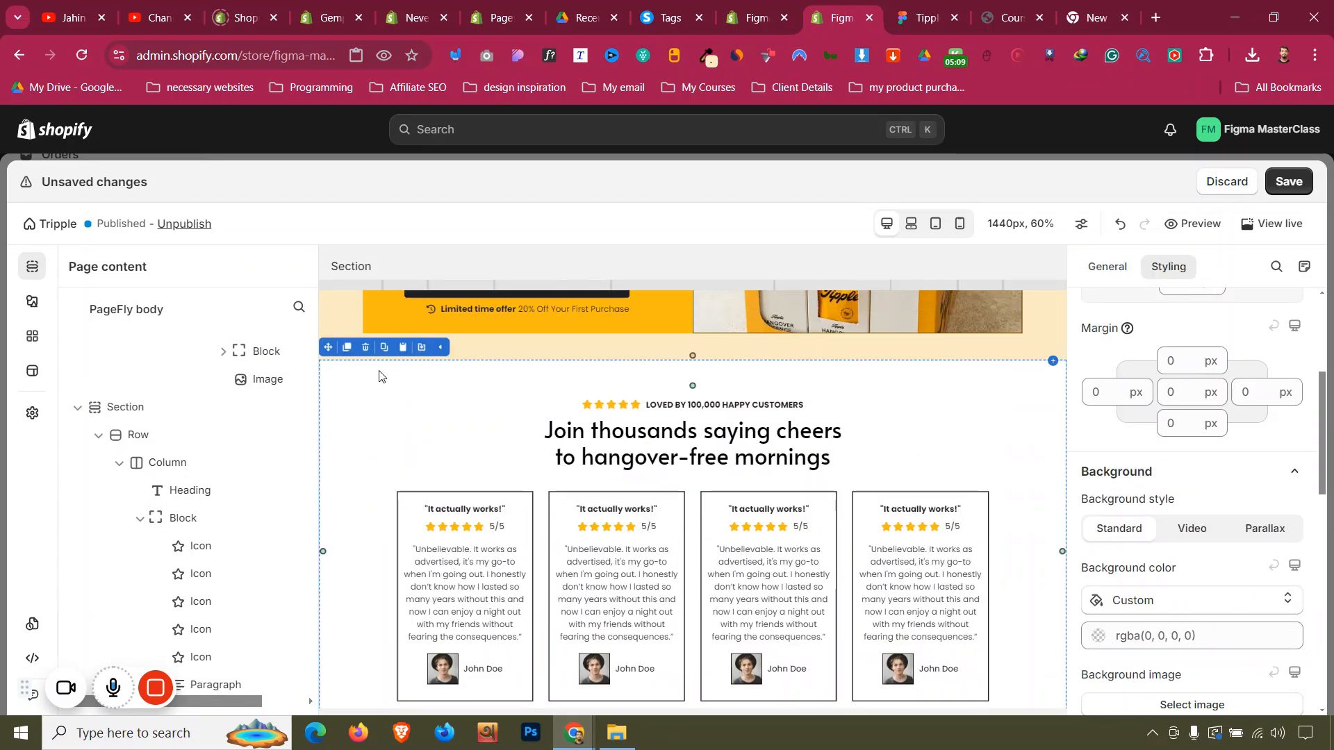
scroll(604, 556, up, 5)
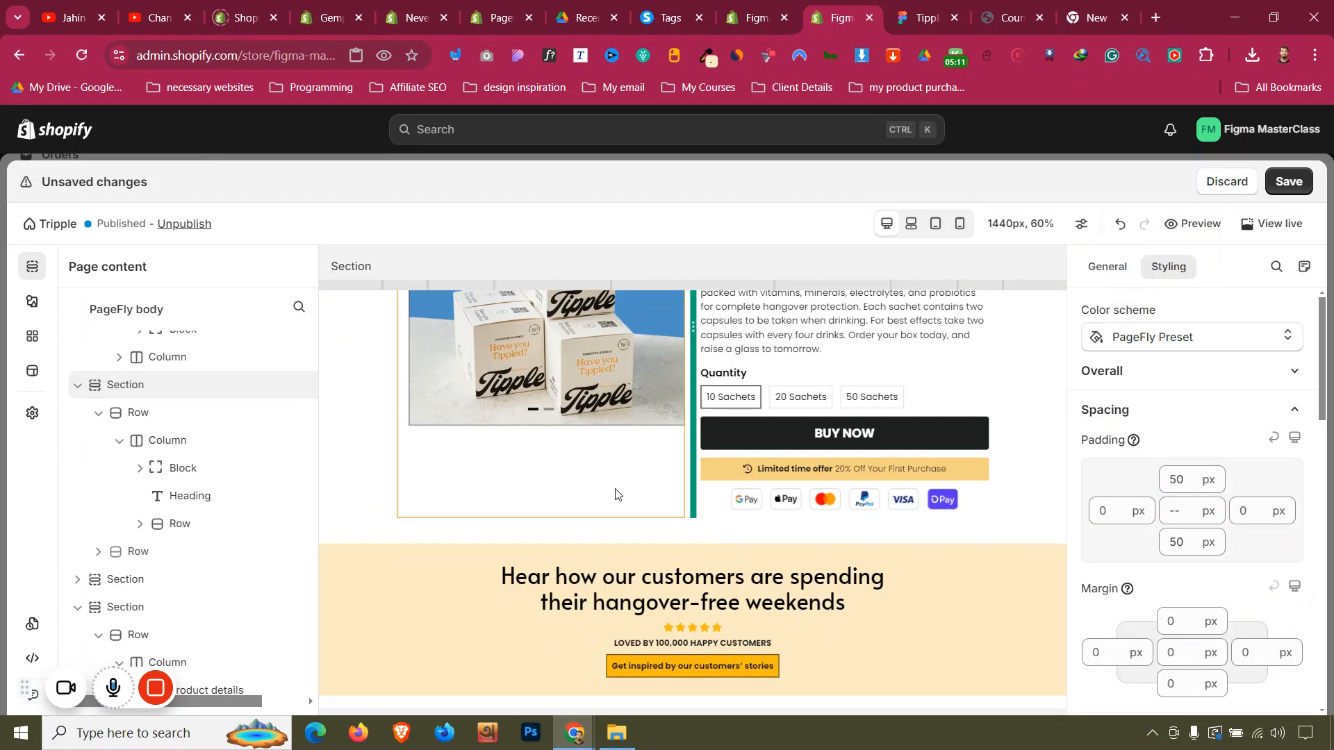
scroll(615, 494, down, 2)
click(424, 463)
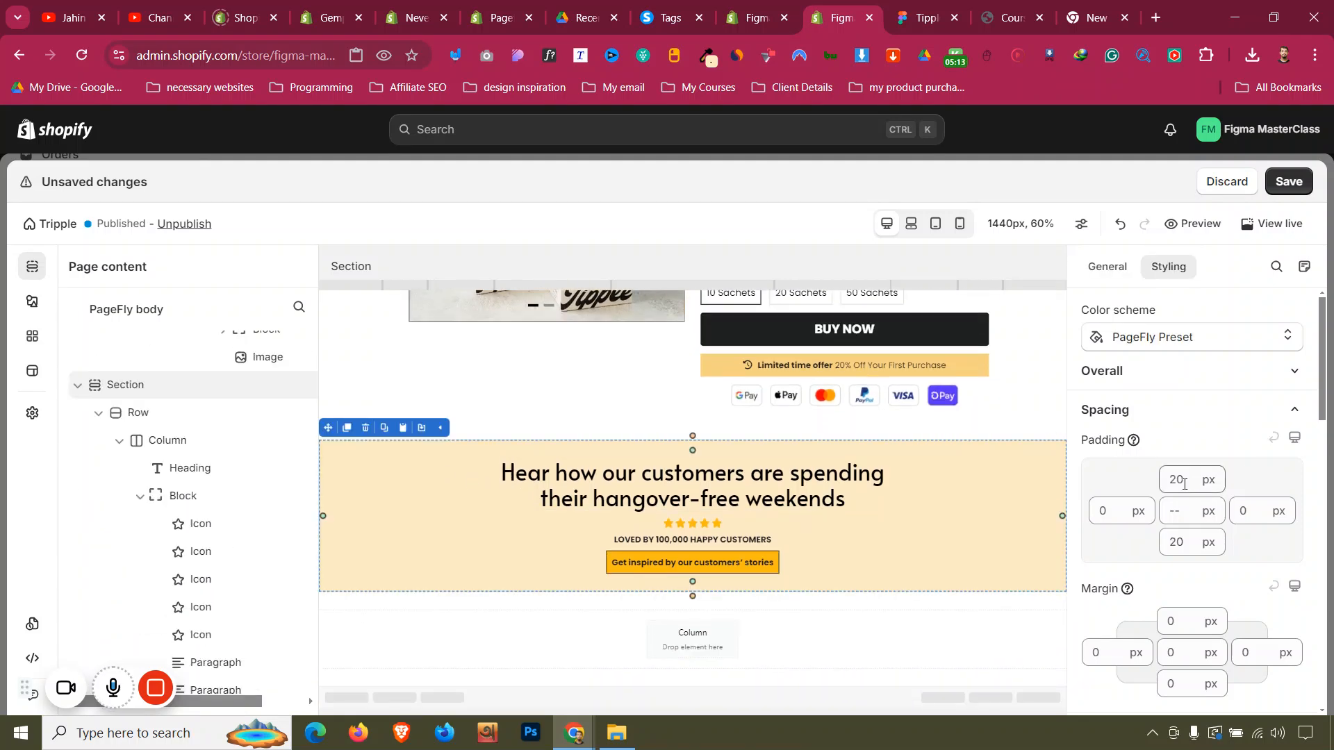
double_click(1185, 484)
text(50)
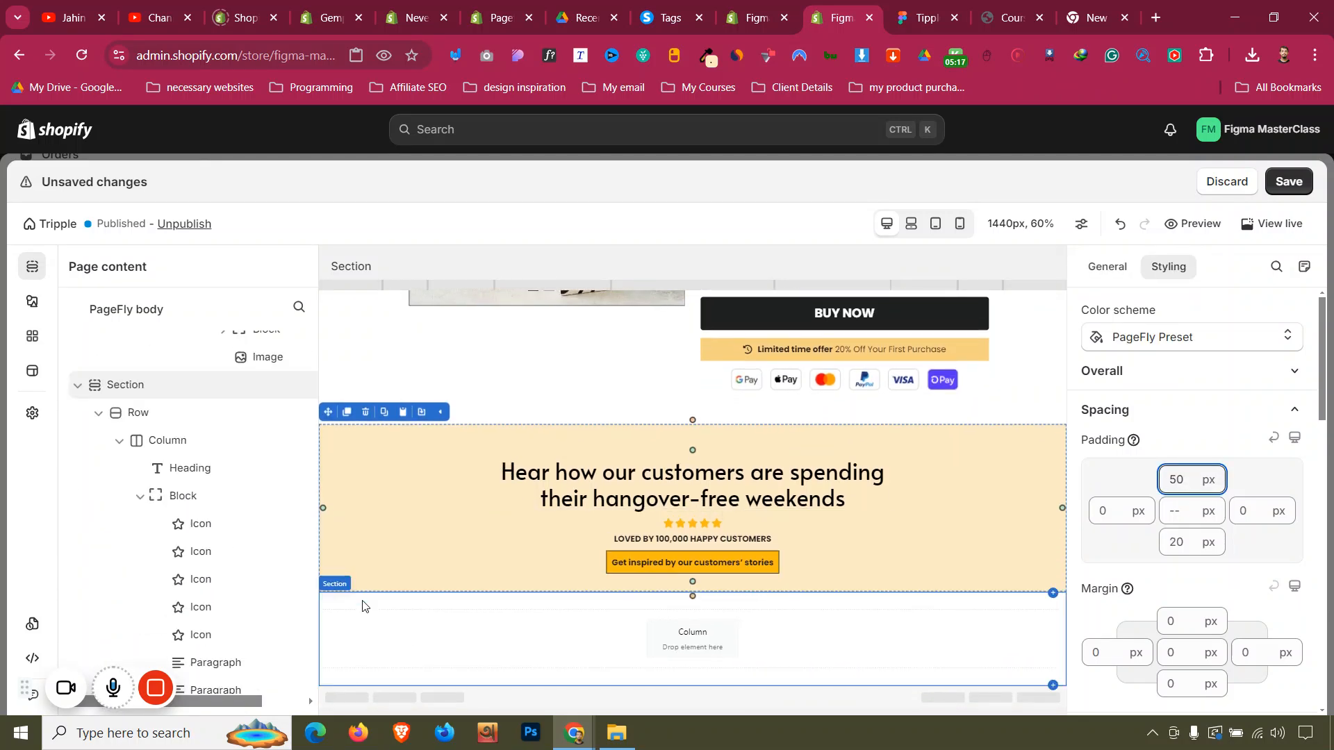
click(909, 6)
click(844, 5)
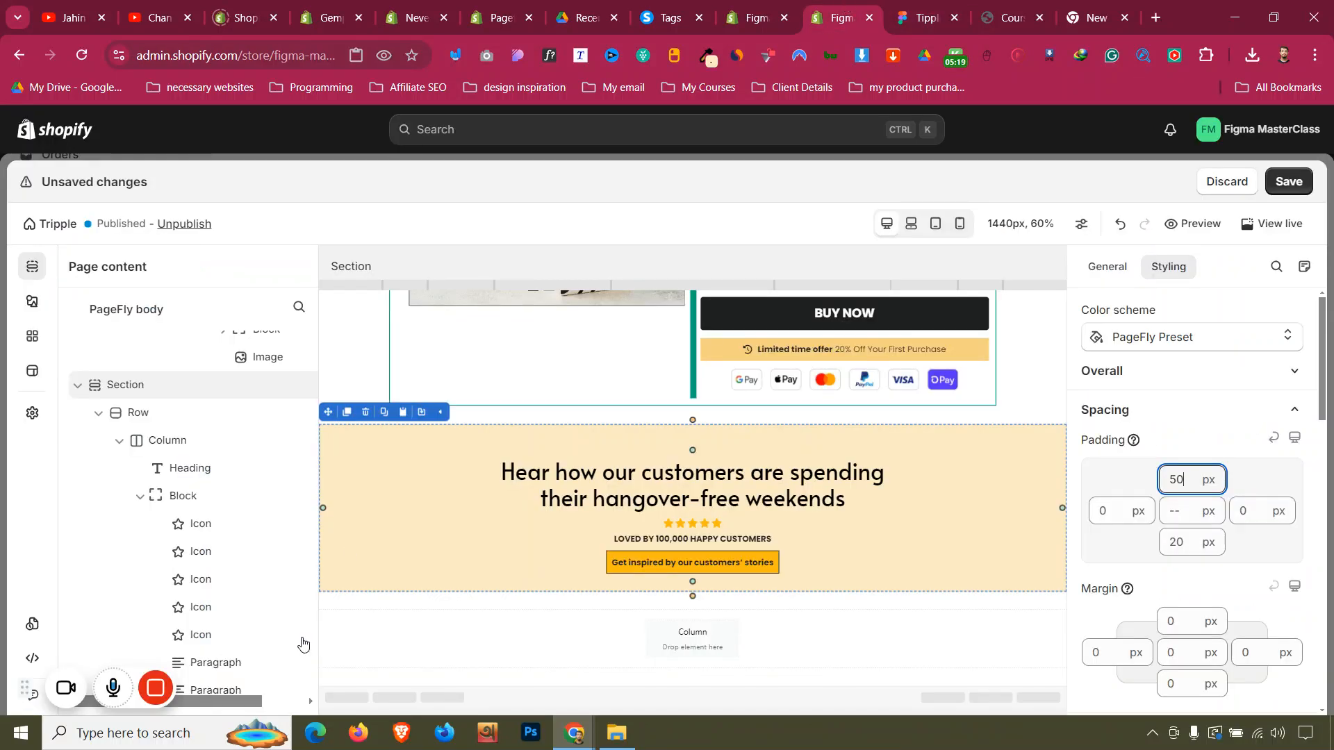
Add a blank slideshow to the empty column below the cream section
click(32, 301)
scroll(153, 415, down, 1)
scroll(167, 472, up, 1)
scroll(179, 491, down, 5)
scroll(179, 491, up, 5)
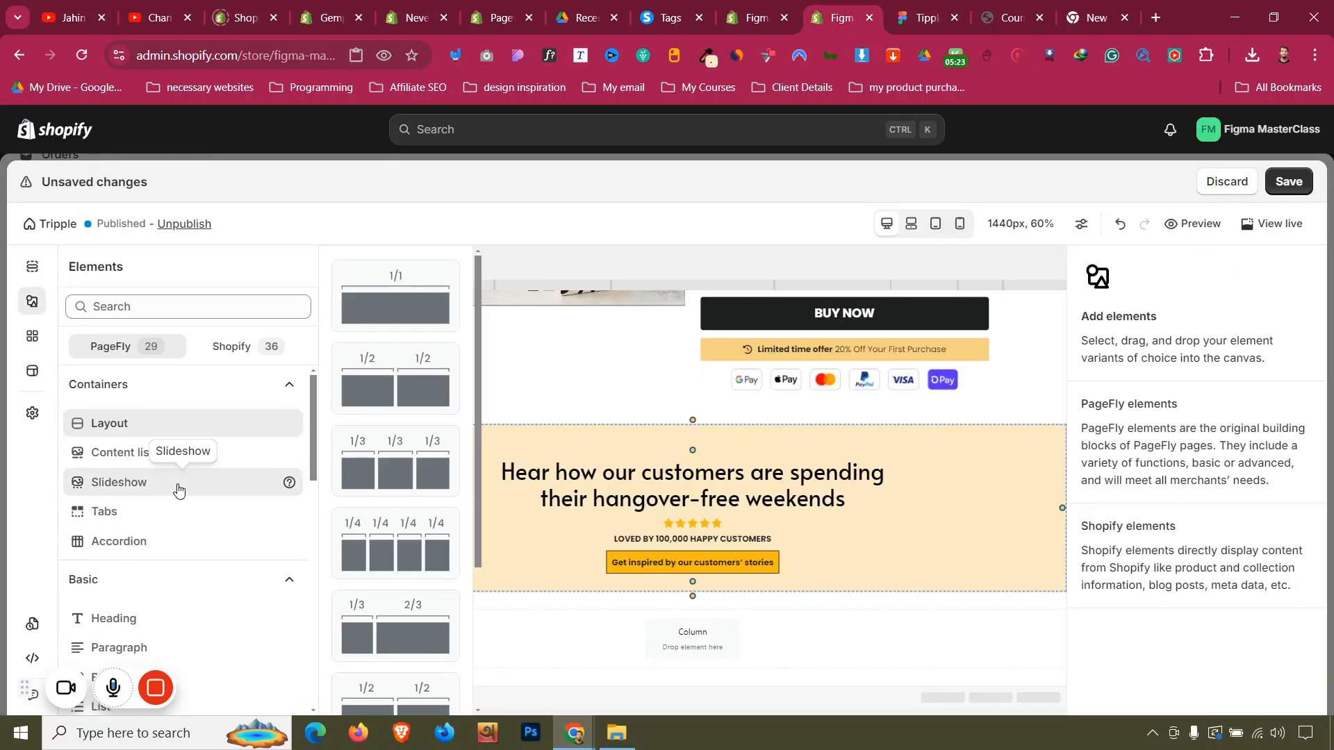
click(119, 483)
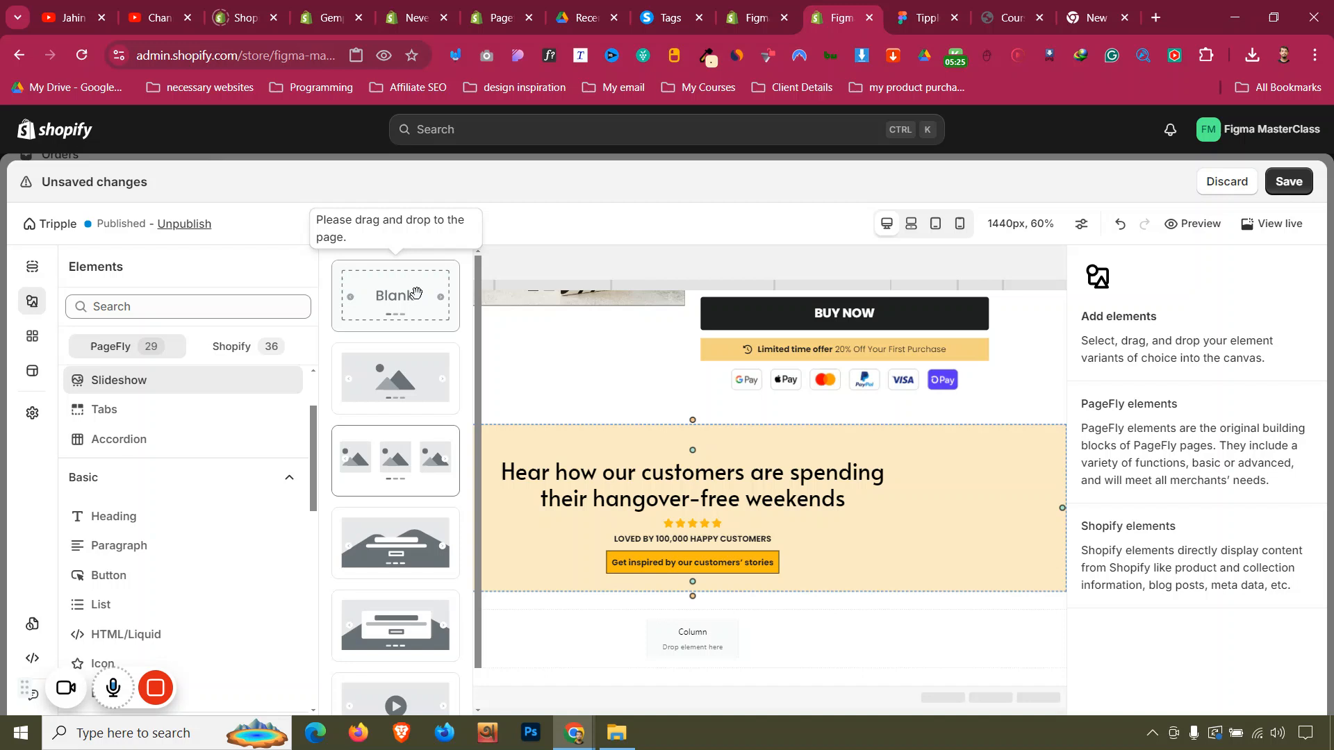
drag(455, 323, 585, 642)
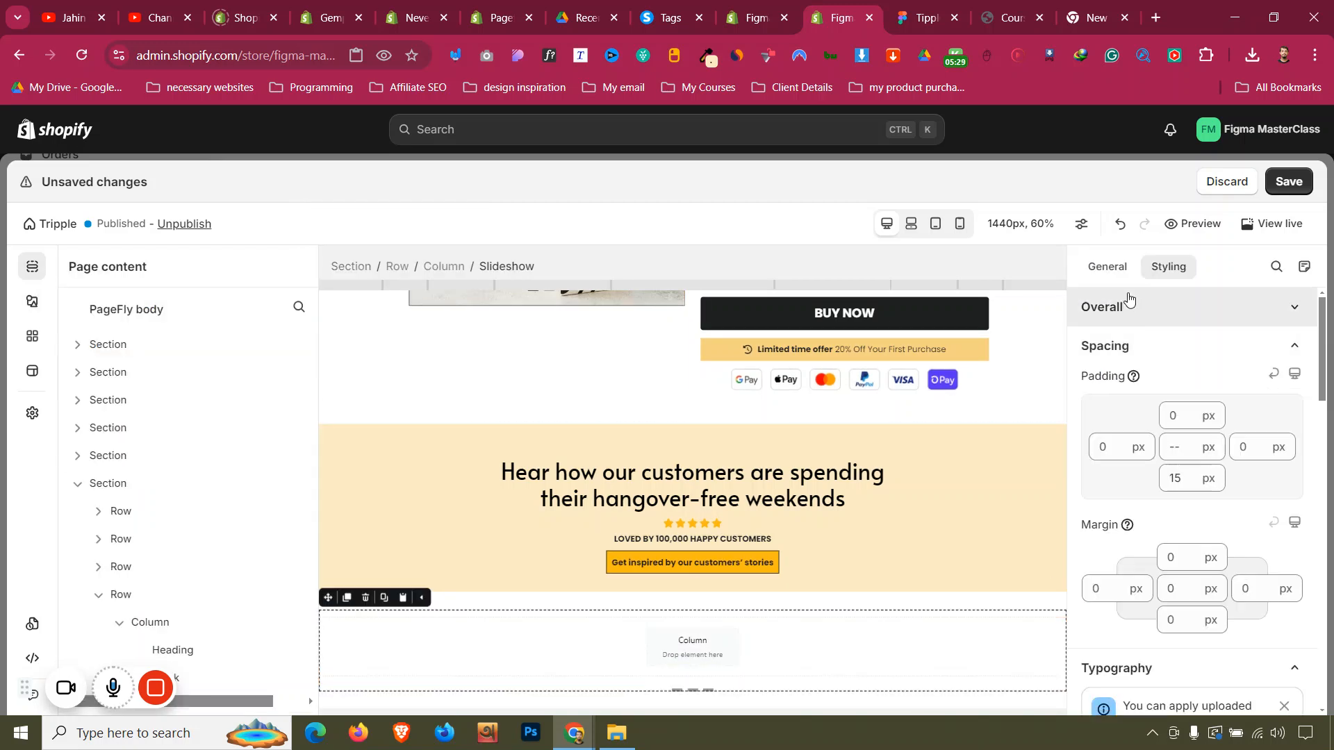
Add three more slides to the new slideshow and set its items displayed to 4
click(1120, 273)
click(1214, 550)
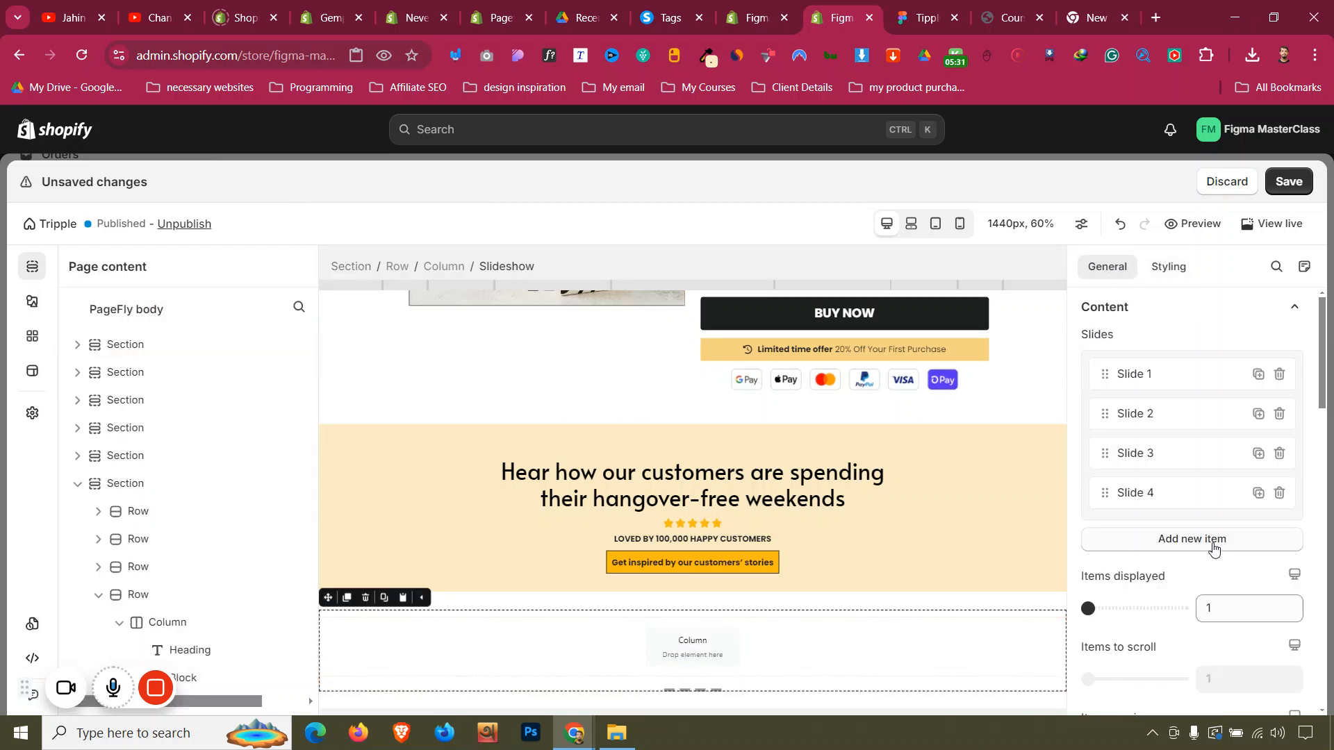
scroll(1210, 486, down, 2)
click(1212, 373)
click(1212, 373)
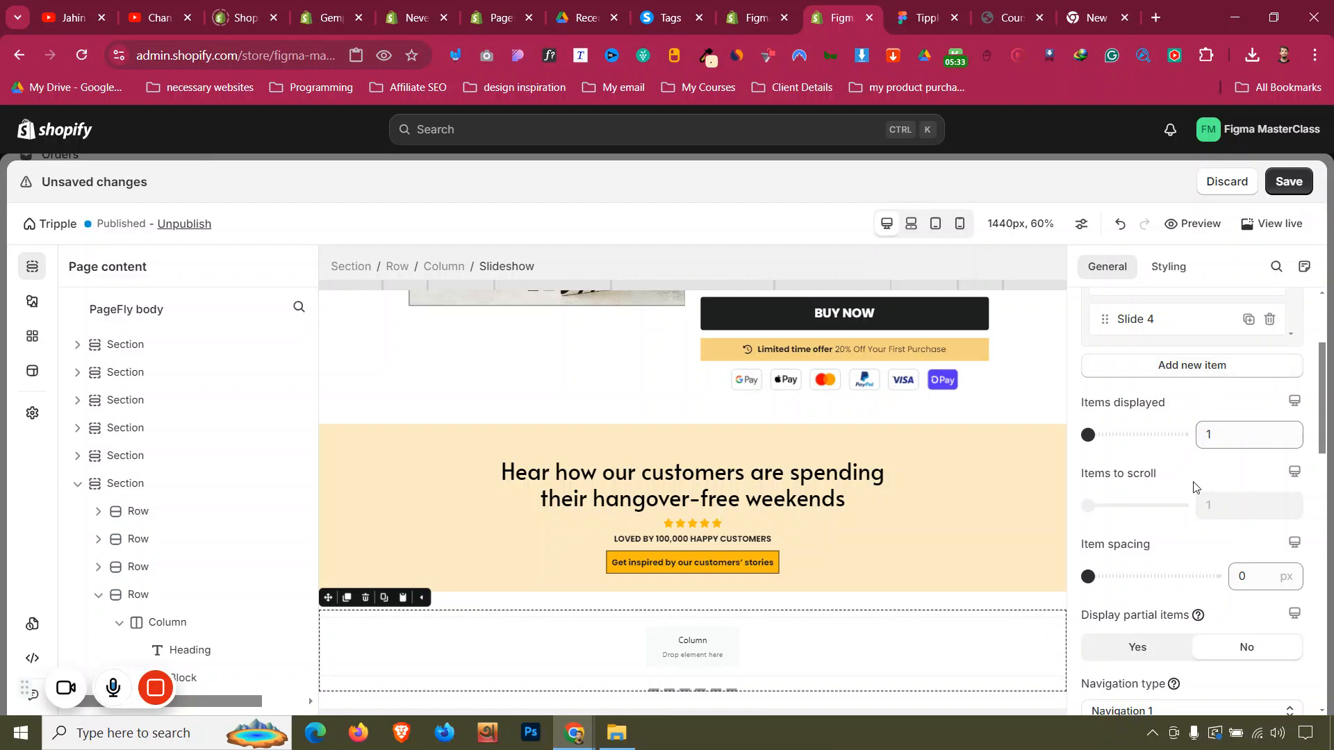
scroll(1195, 486, up, 3)
drag(1088, 604, 1156, 606)
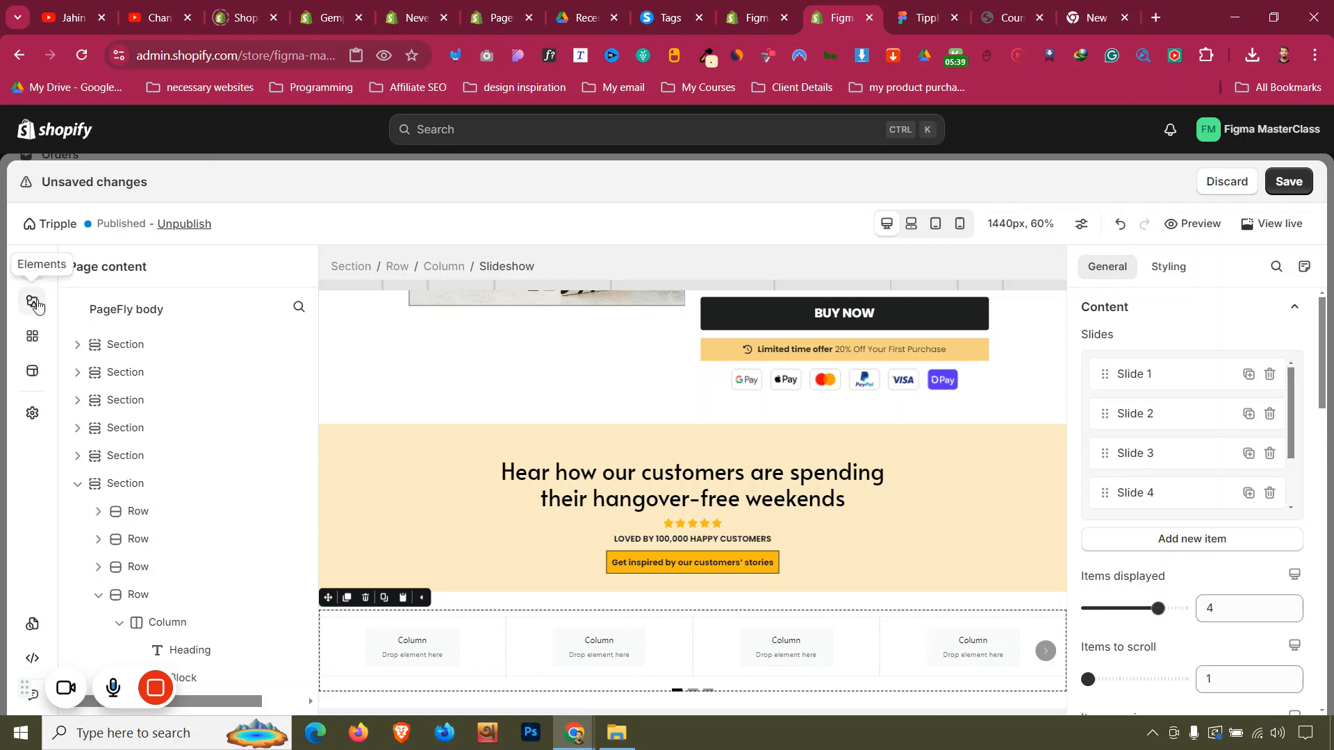
Place an HTML video element in the first slide's column of the slideshow
click(32, 302)
click(149, 393)
scroll(151, 410, down, 5)
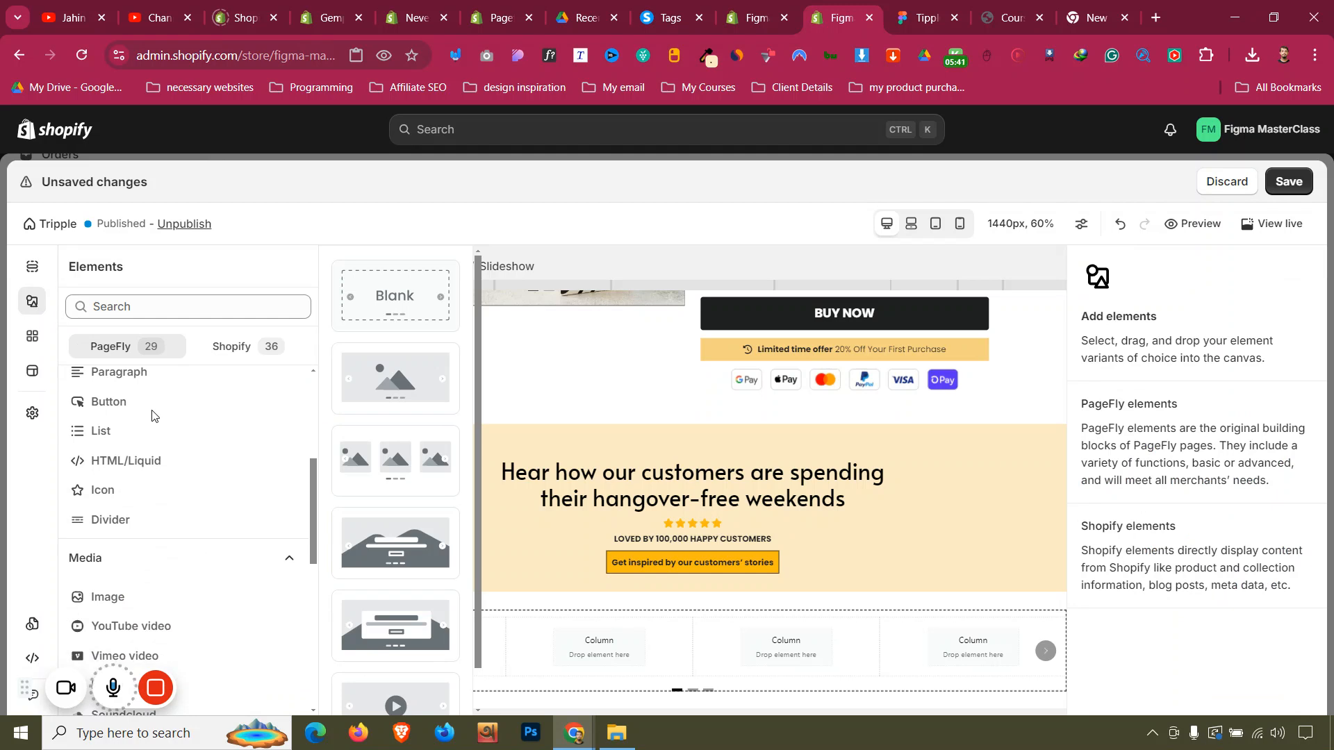
scroll(154, 500, down, 3)
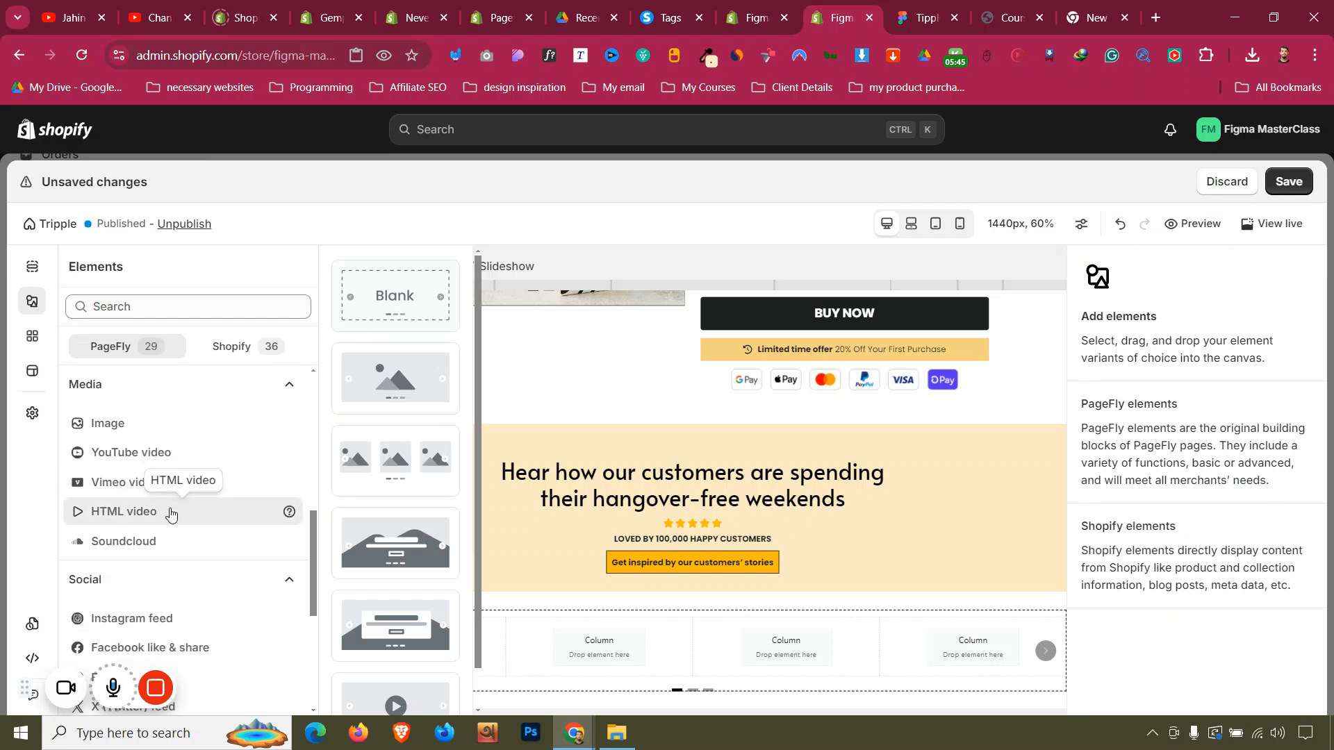
click(167, 511)
drag(375, 289, 411, 653)
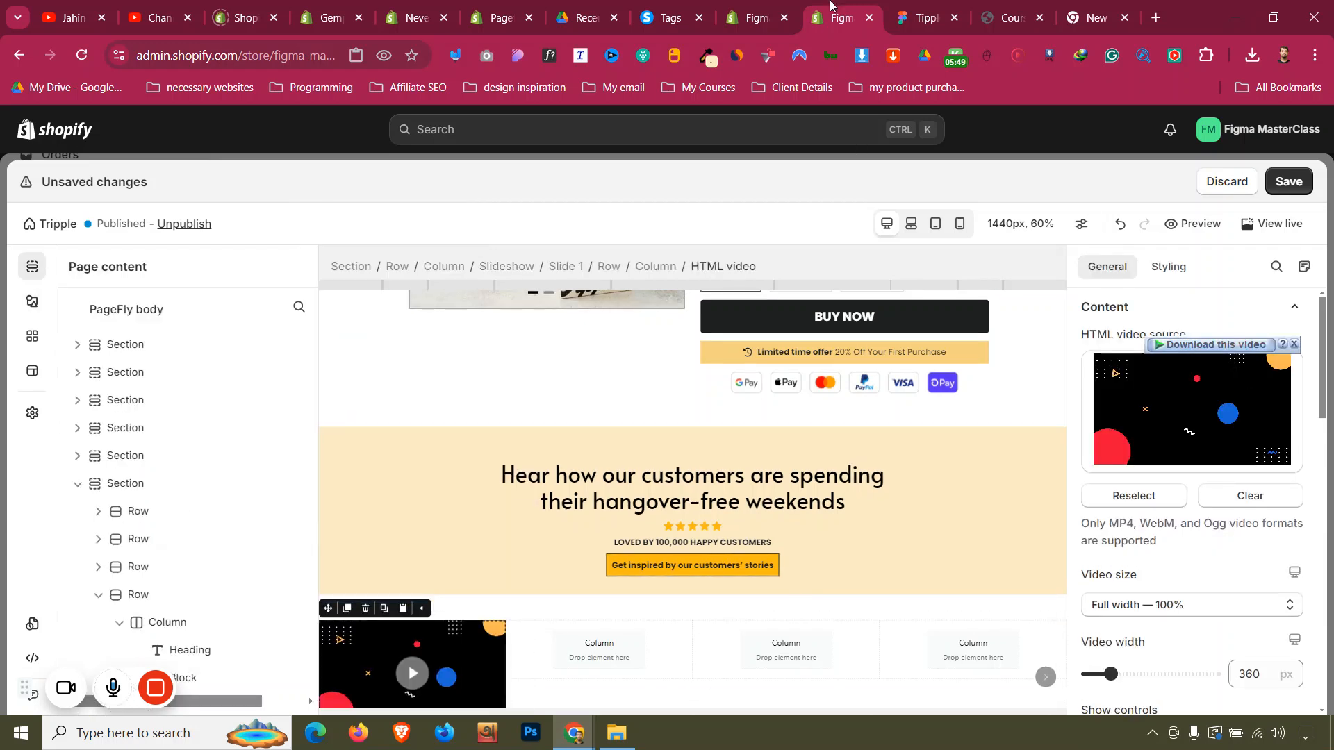
scroll(437, 642, down, 1)
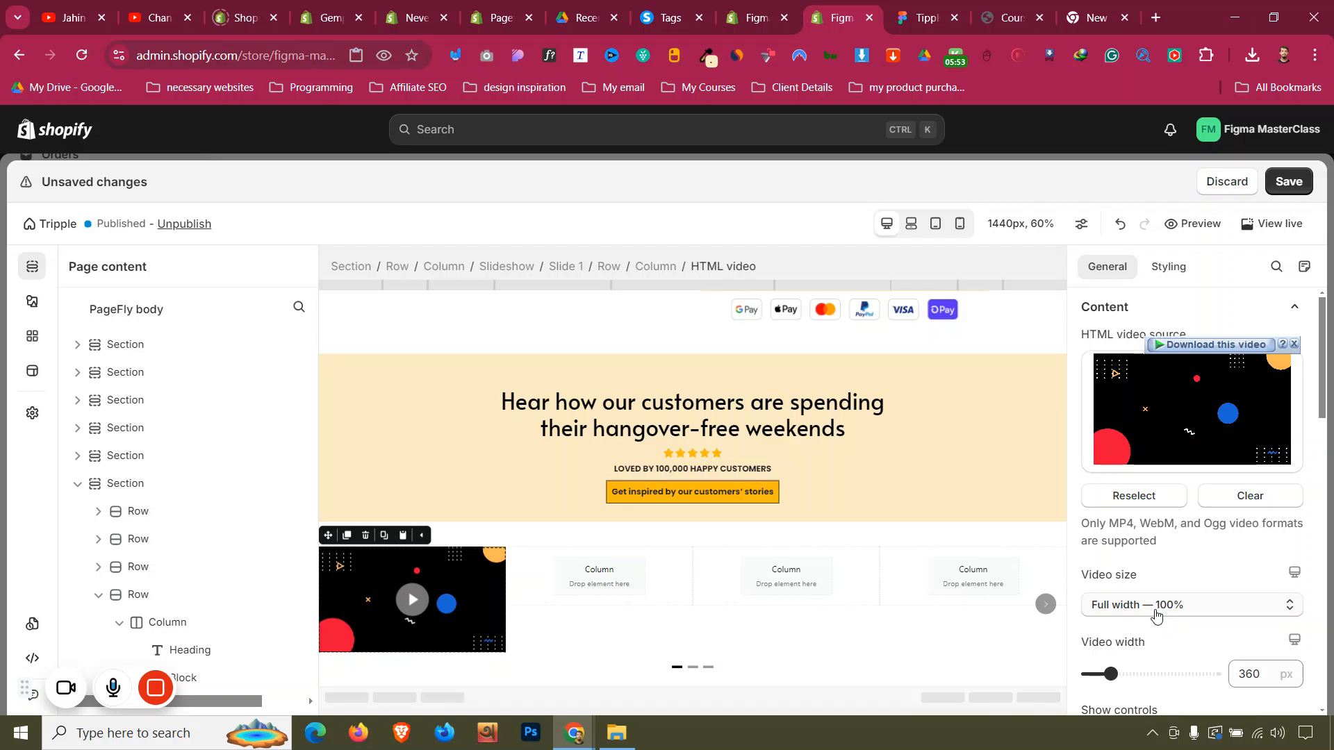
scroll(1183, 578, down, 8)
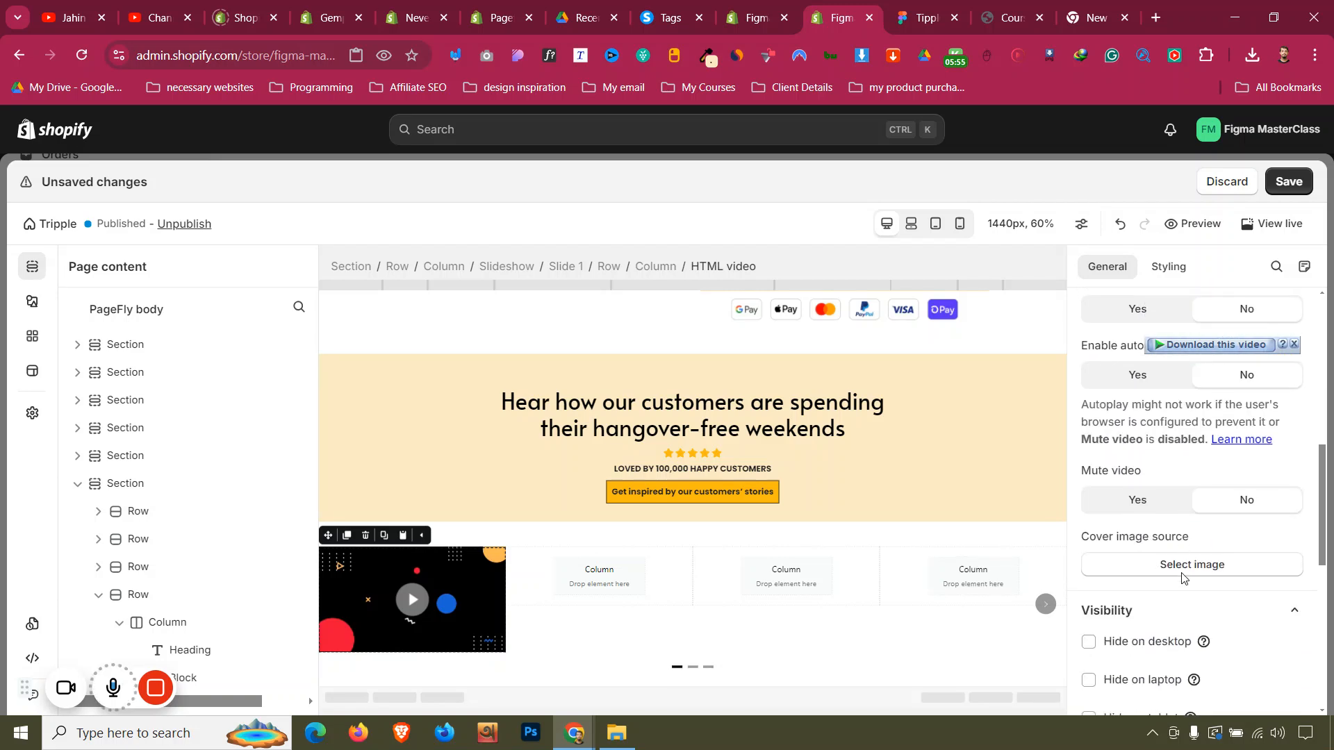
click(1183, 568)
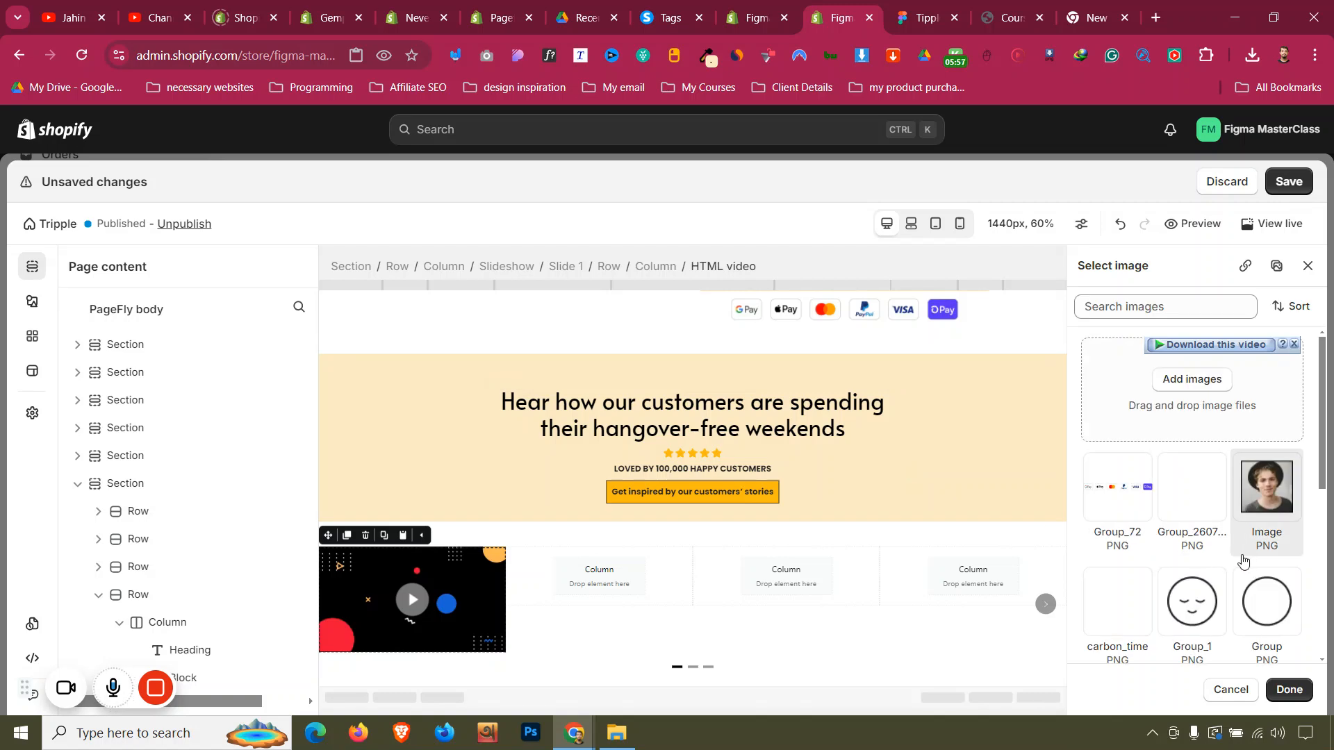
click(1193, 381)
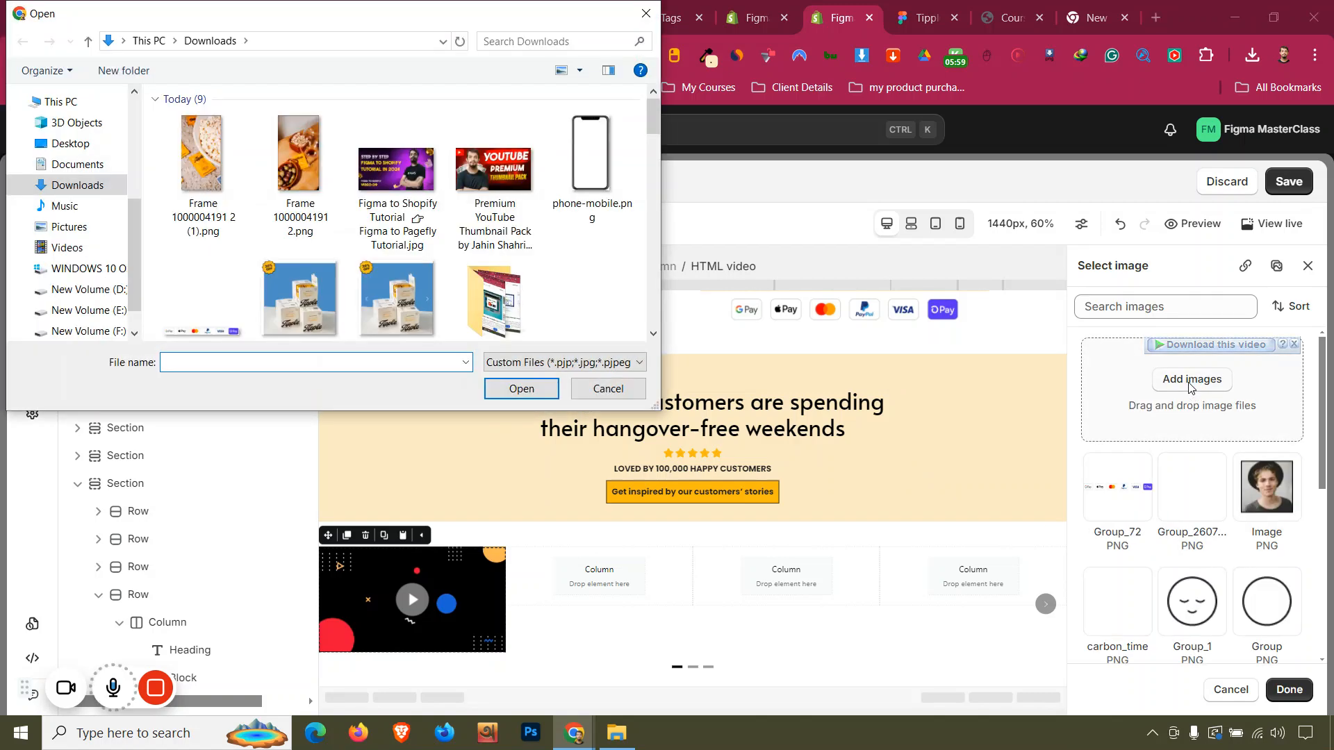
click(300, 166)
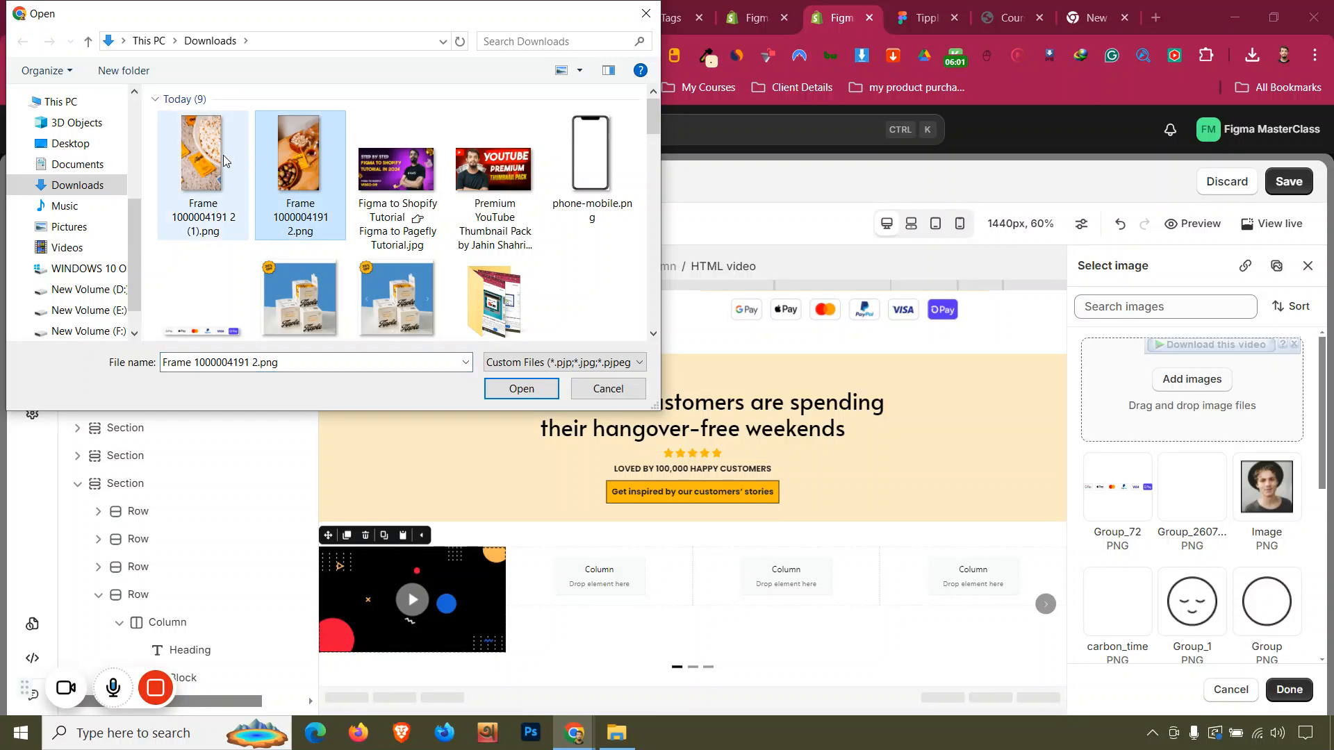
click(521, 389)
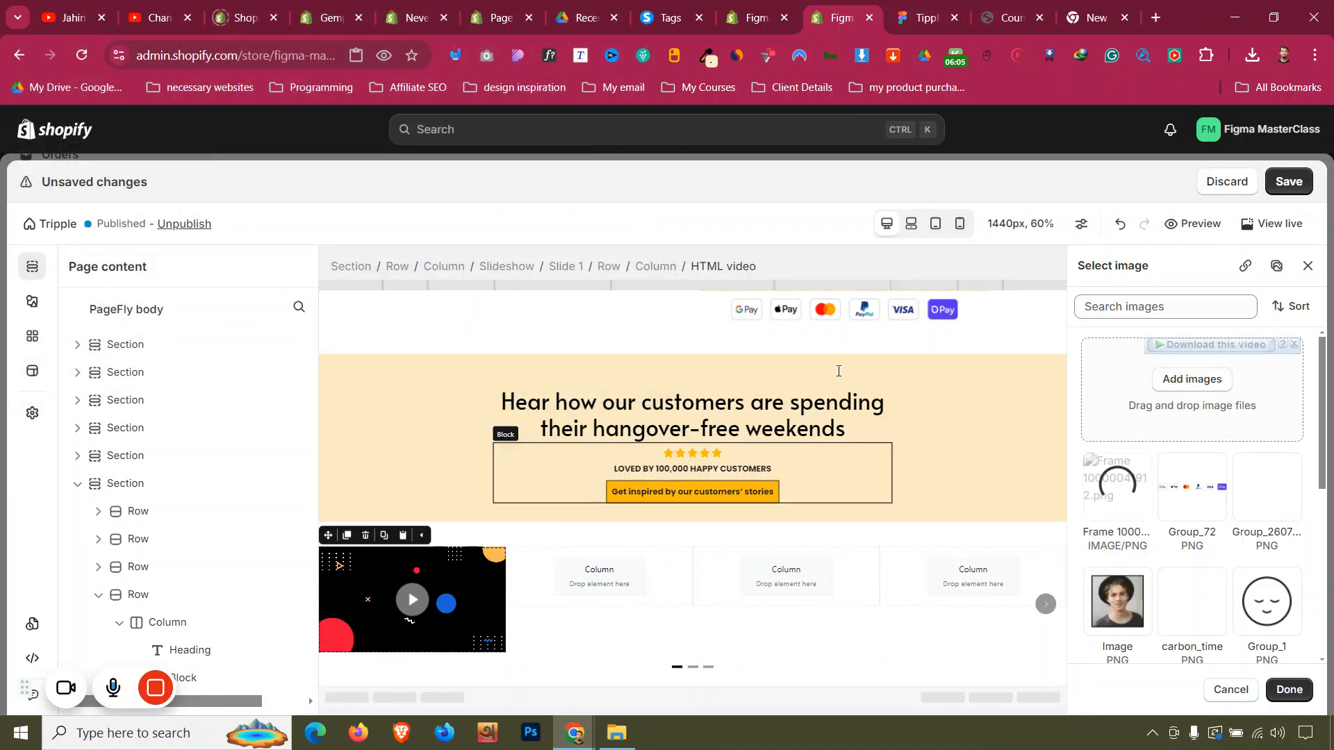
Examine the play button and image layers of the customer video cards in the Figma design
click(969, 5)
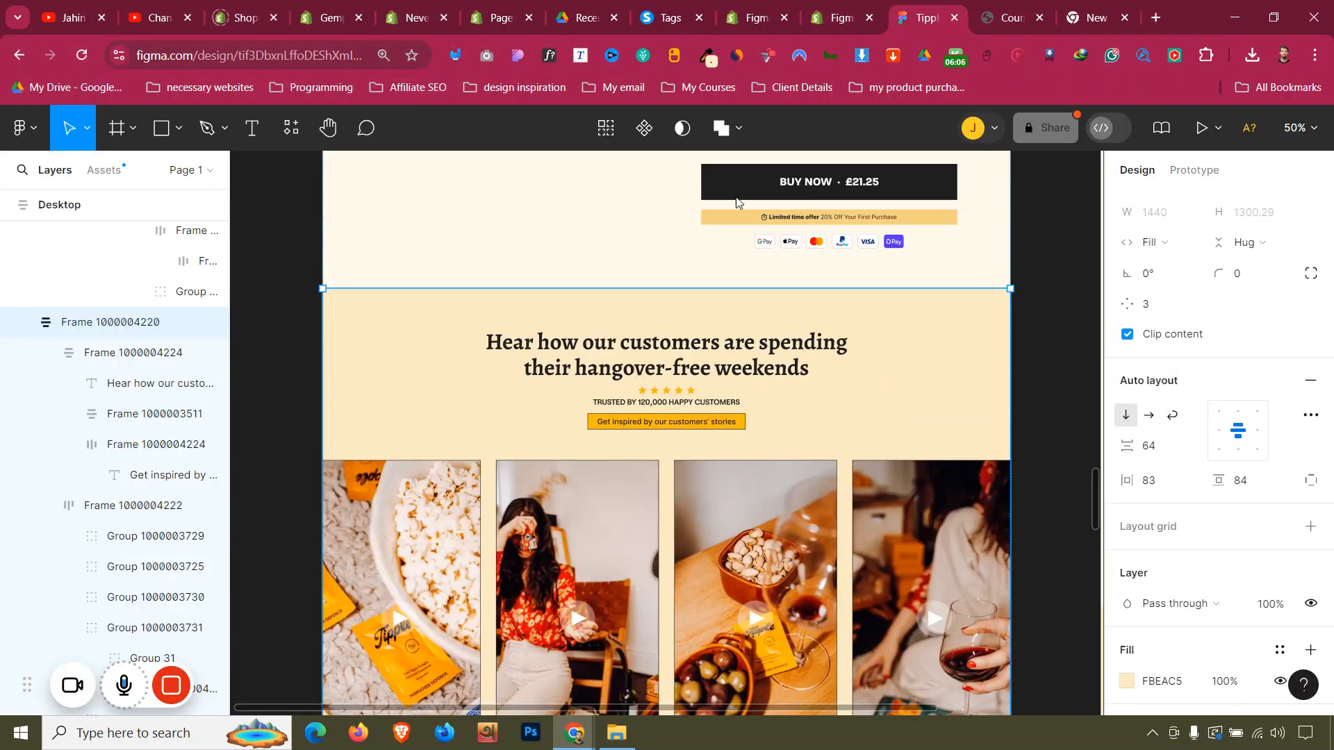
click(407, 618)
double_click(406, 618)
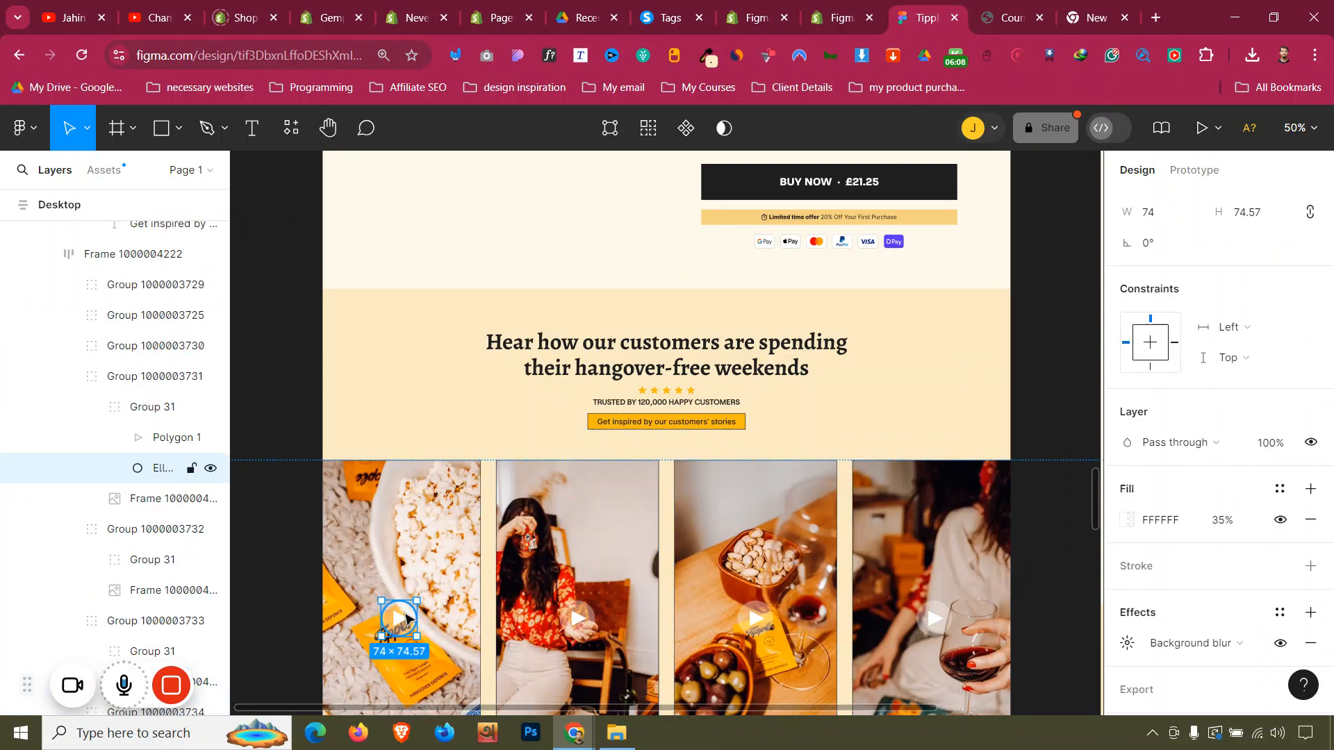
click(157, 499)
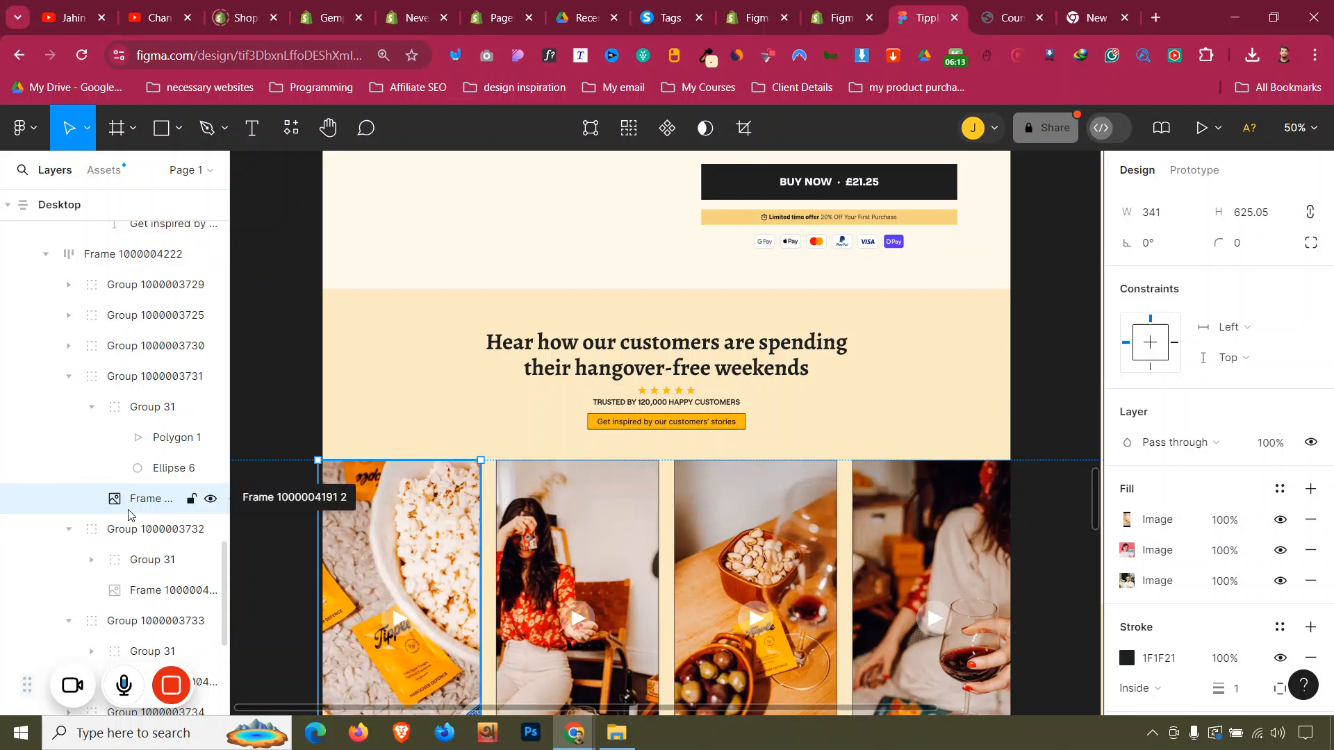
scroll(128, 514, down, 3)
click(144, 566)
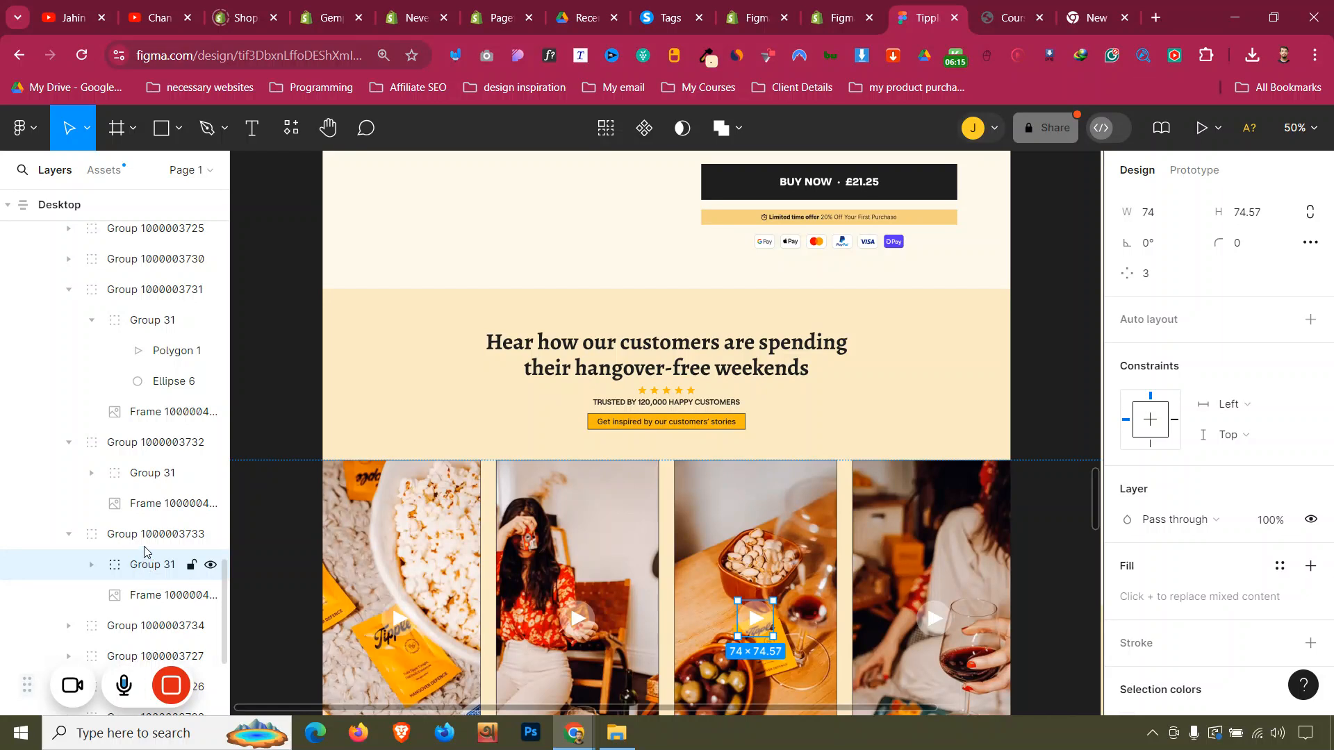
click(150, 479)
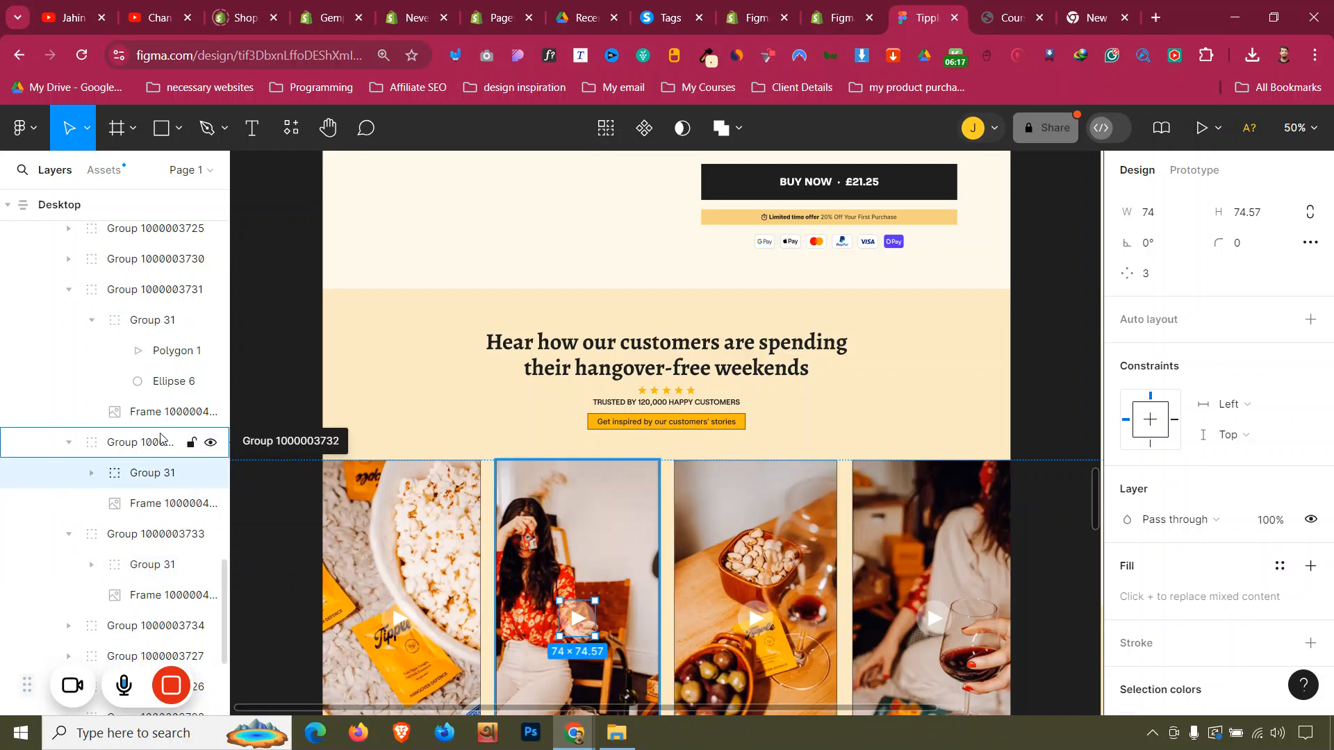
click(153, 412)
Return to PageFly and apply the uploaded Frame_1000 food image as the HTML video's cover image
click(856, 5)
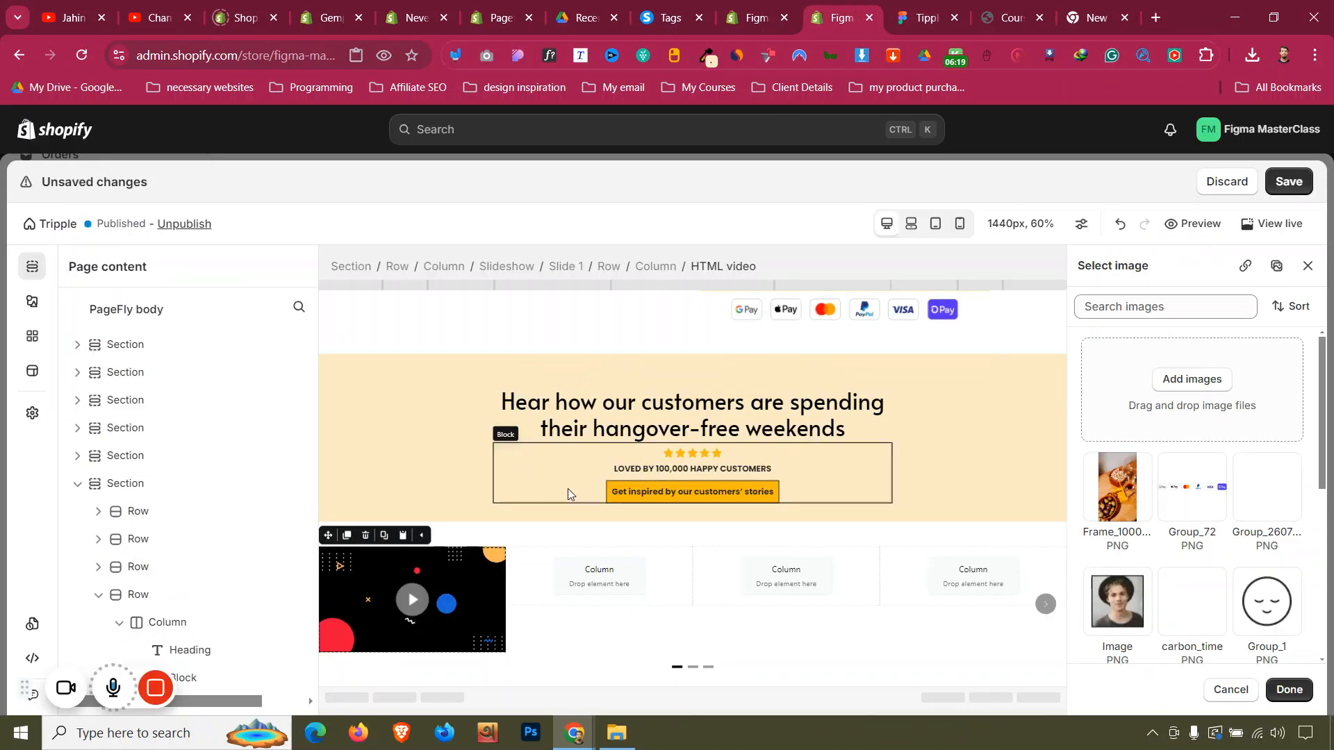
click(1134, 488)
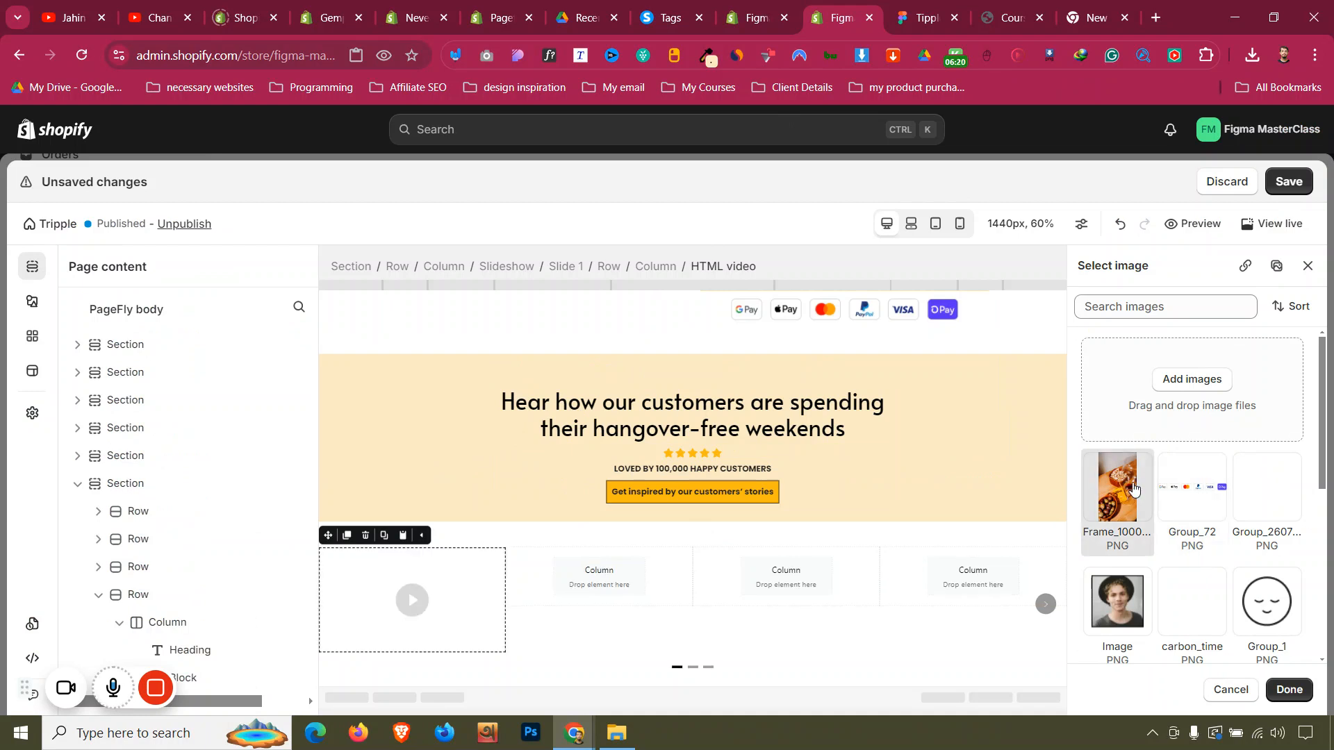
click(1287, 682)
scroll(482, 627, down, 2)
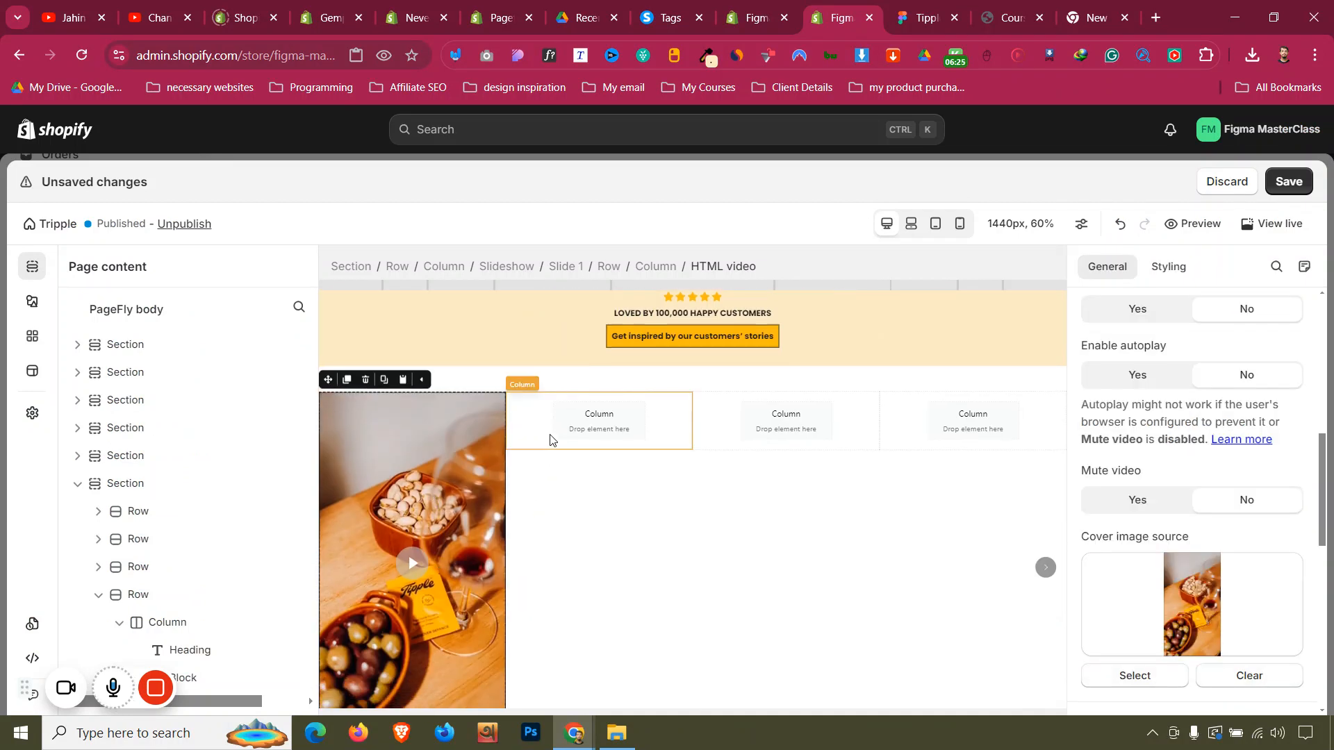
Duplicate the first slide's HTML video and move the copies into the empty columns of slides 2, 3 and 4
click(347, 382)
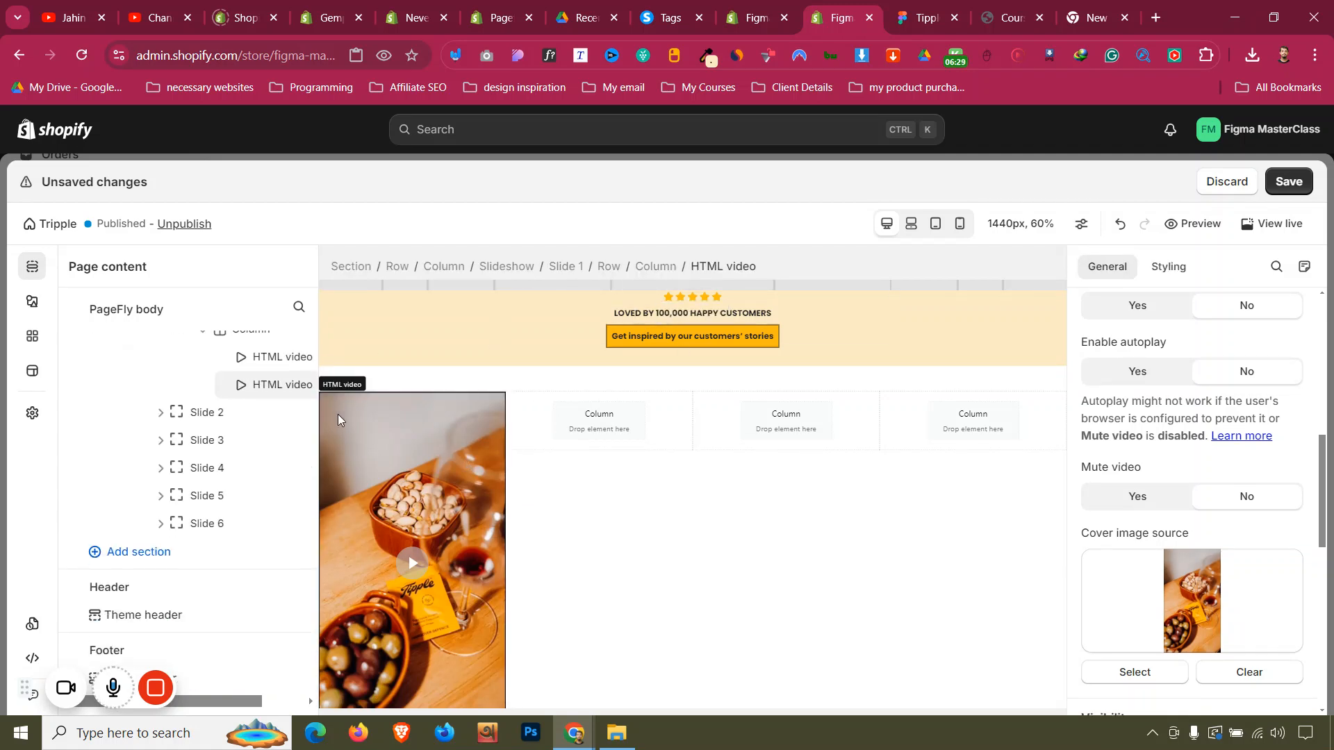
drag(328, 380, 665, 436)
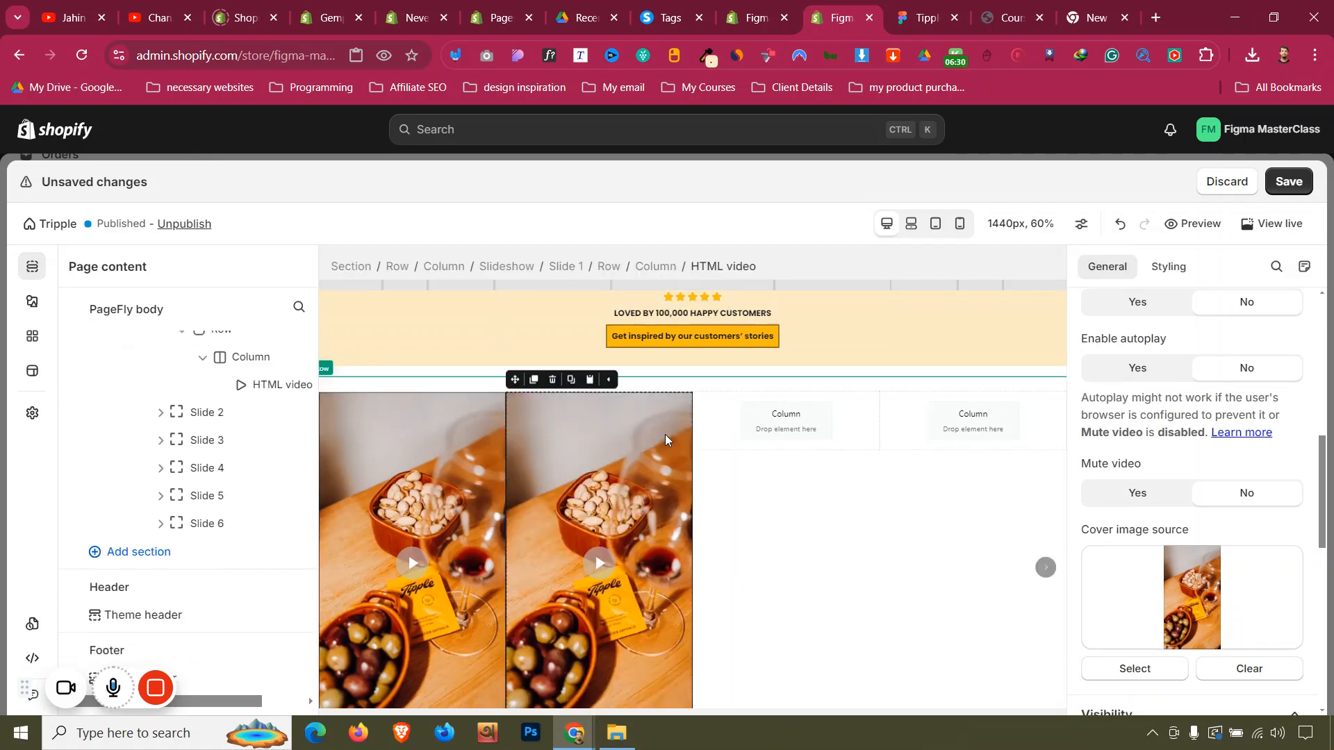
click(526, 394)
drag(532, 393, 777, 430)
click(723, 380)
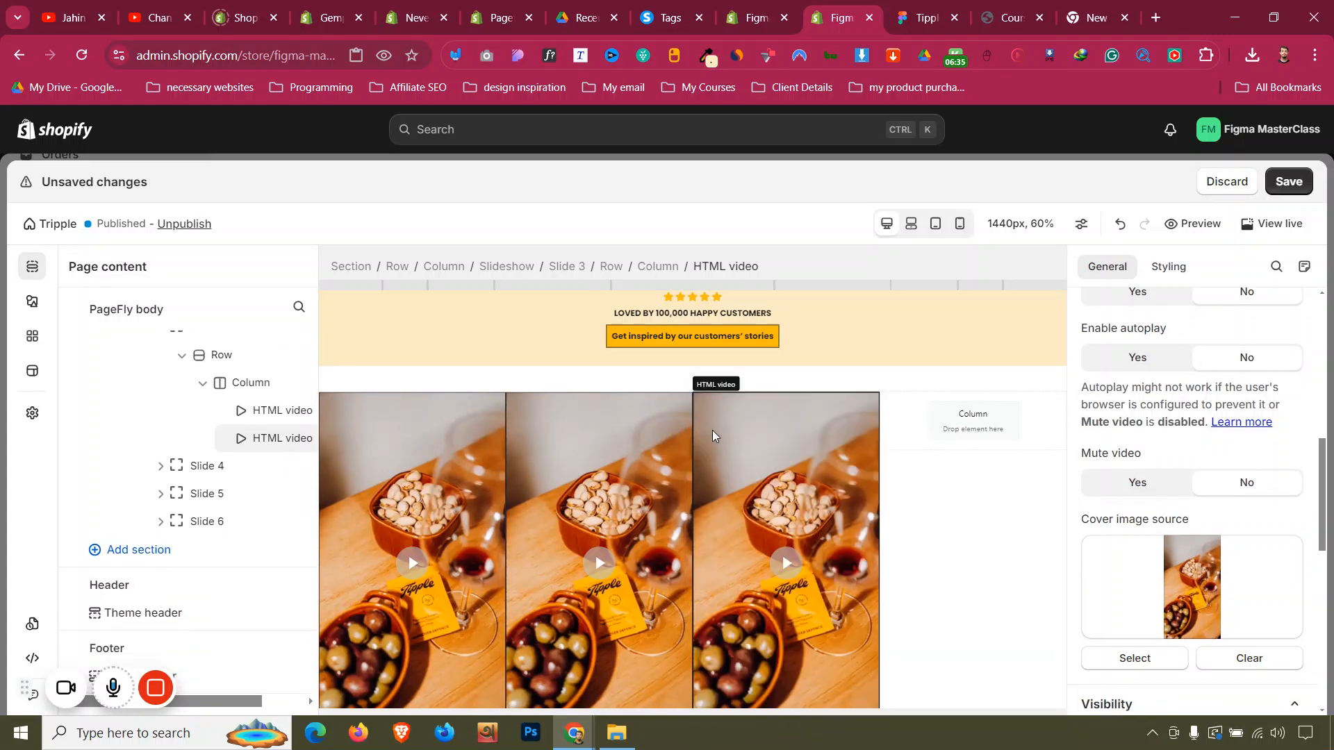
drag(707, 390, 960, 426)
scroll(963, 429, down, 2)
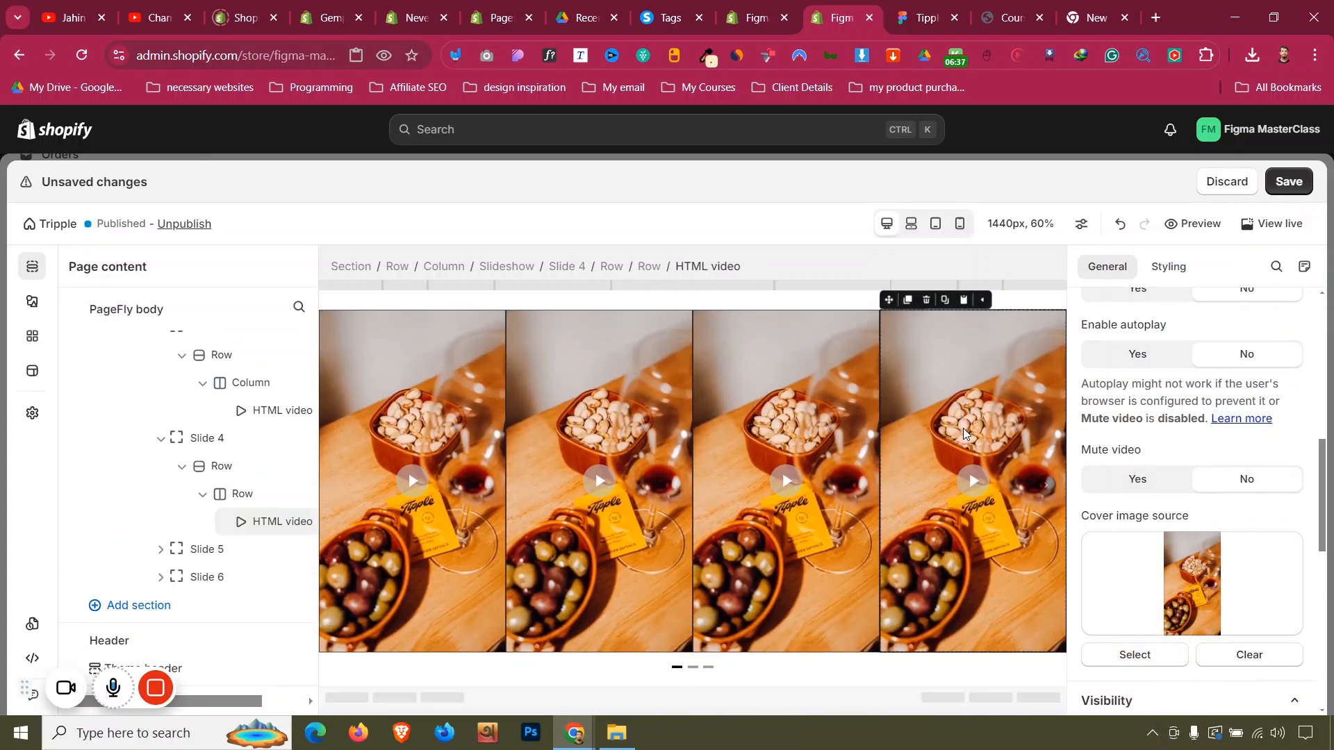
Advance the slideshow and place copies of the HTML video in the empty columns of slides 5 and 6
click(697, 674)
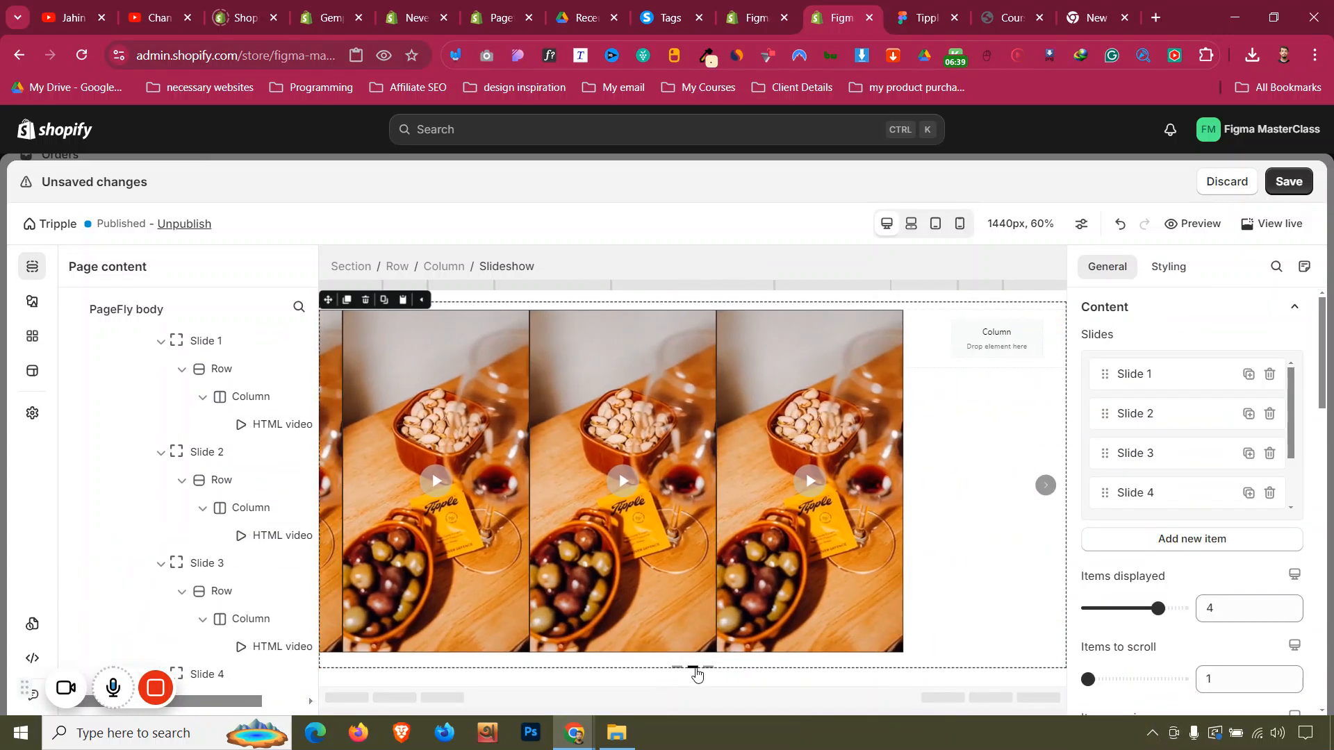
click(552, 317)
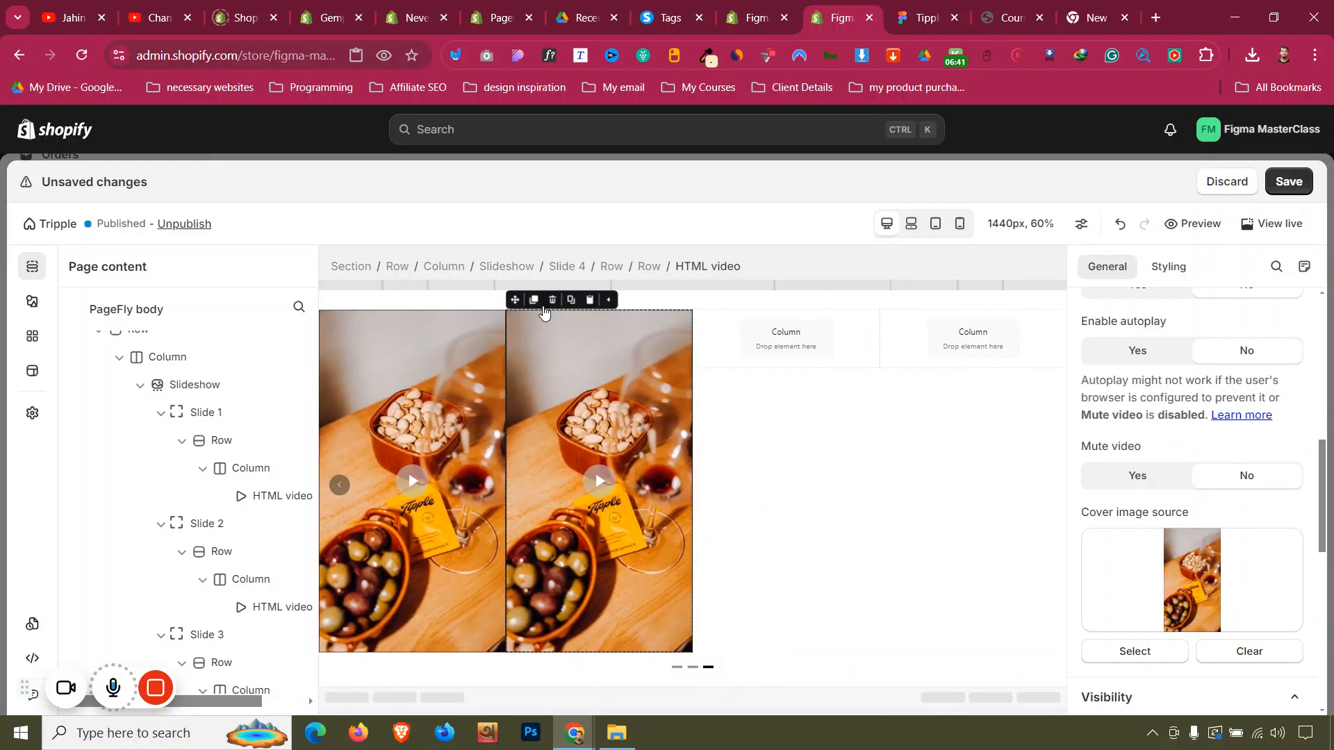
drag(516, 639, 780, 339)
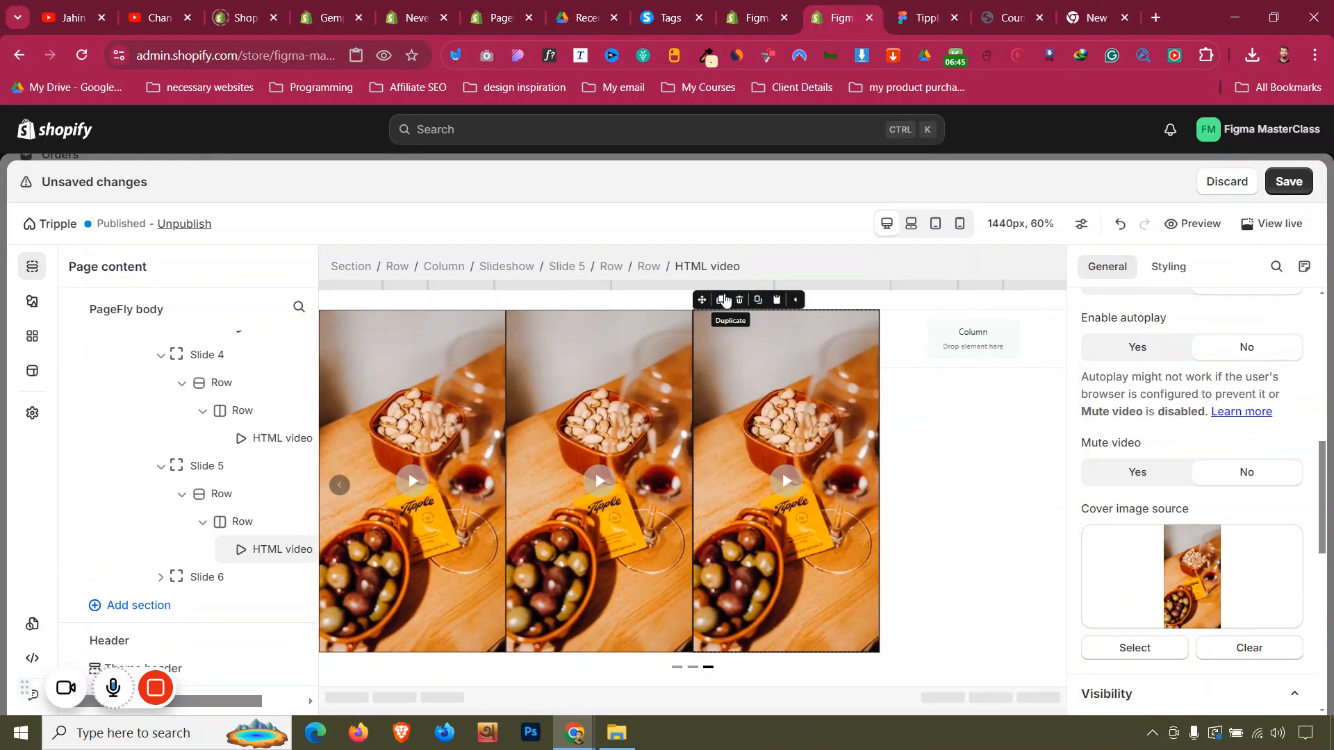
click(757, 300)
drag(705, 639, 973, 340)
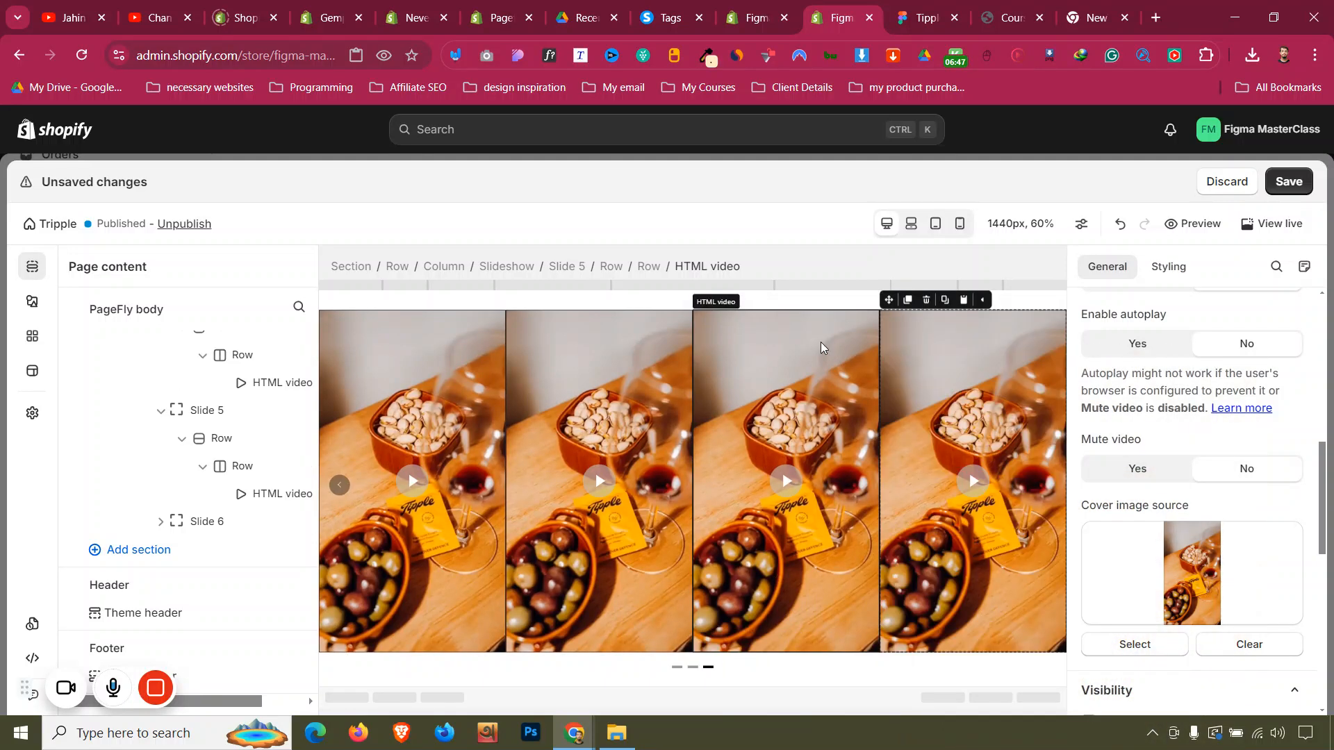
Set the slideshow's item spacing to 15 px, enable displaying partial items, and compare it with the Figma design
click(538, 271)
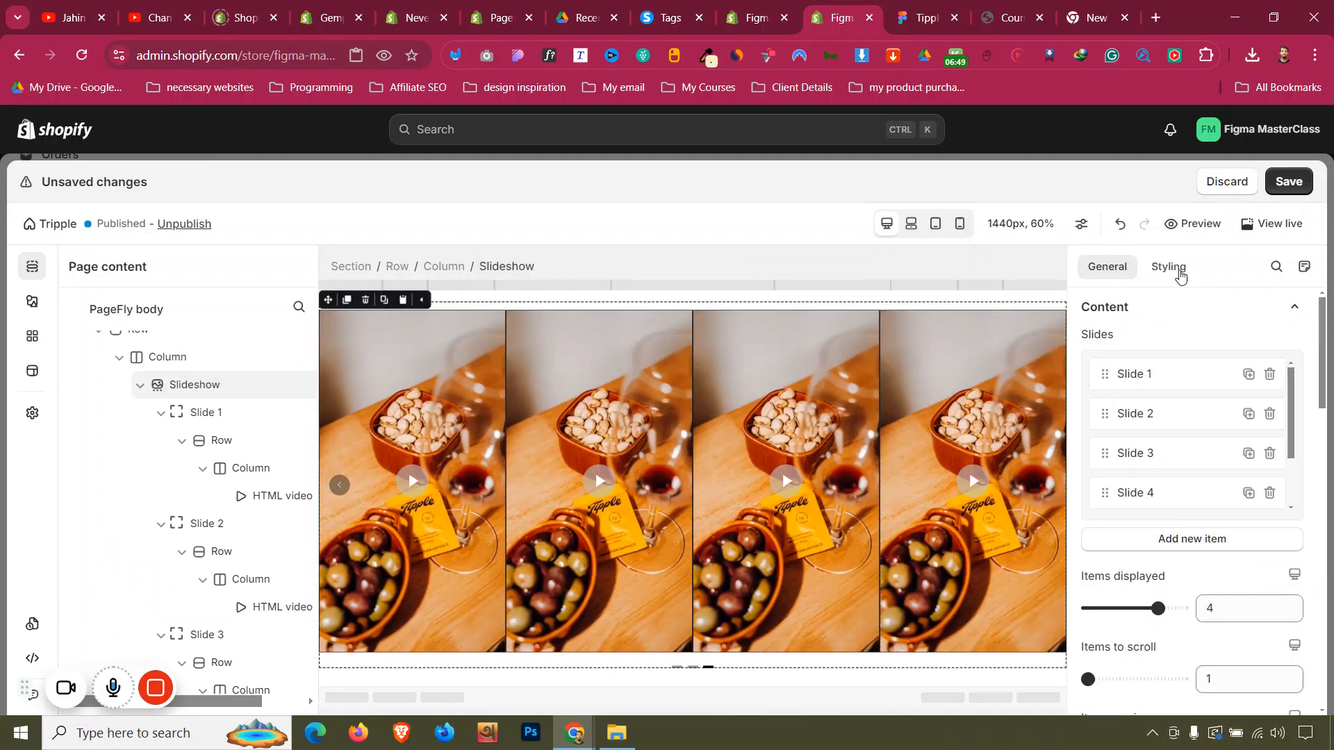
scroll(1171, 473, down, 2)
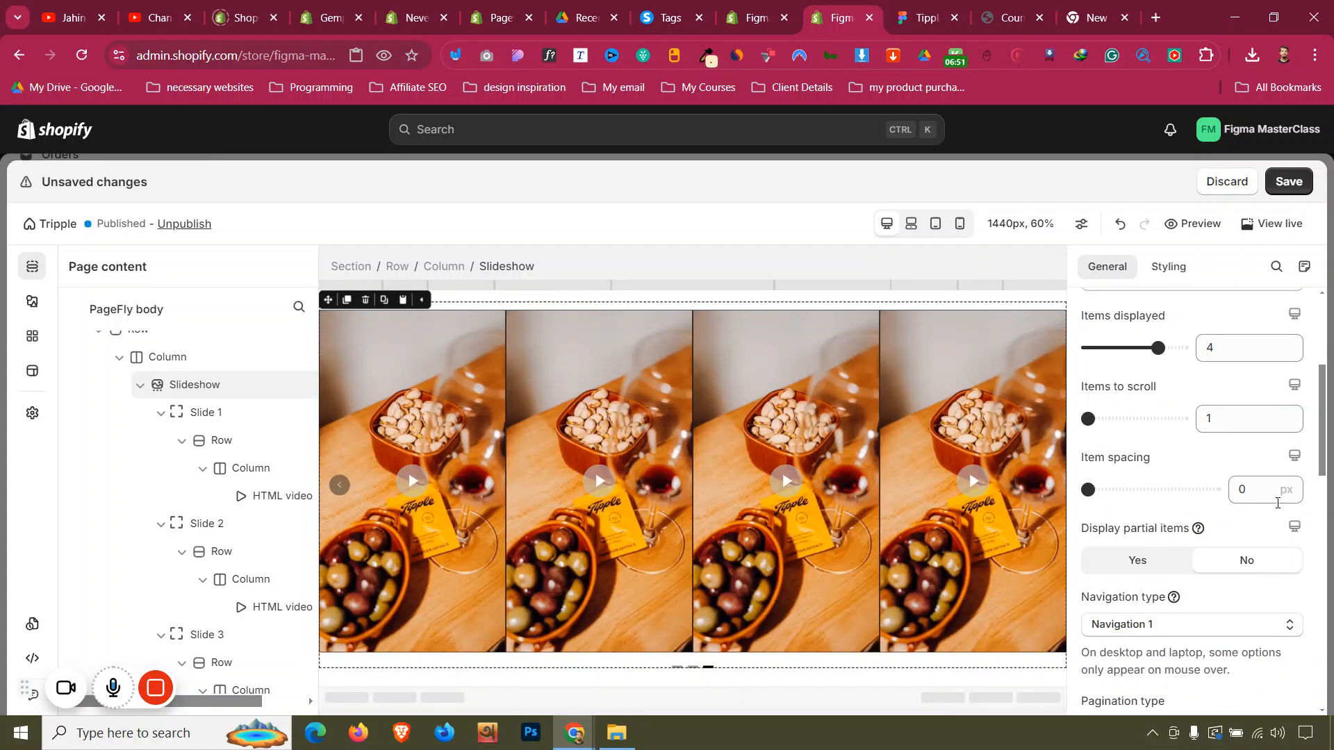
key(BackSpace)
text(12)
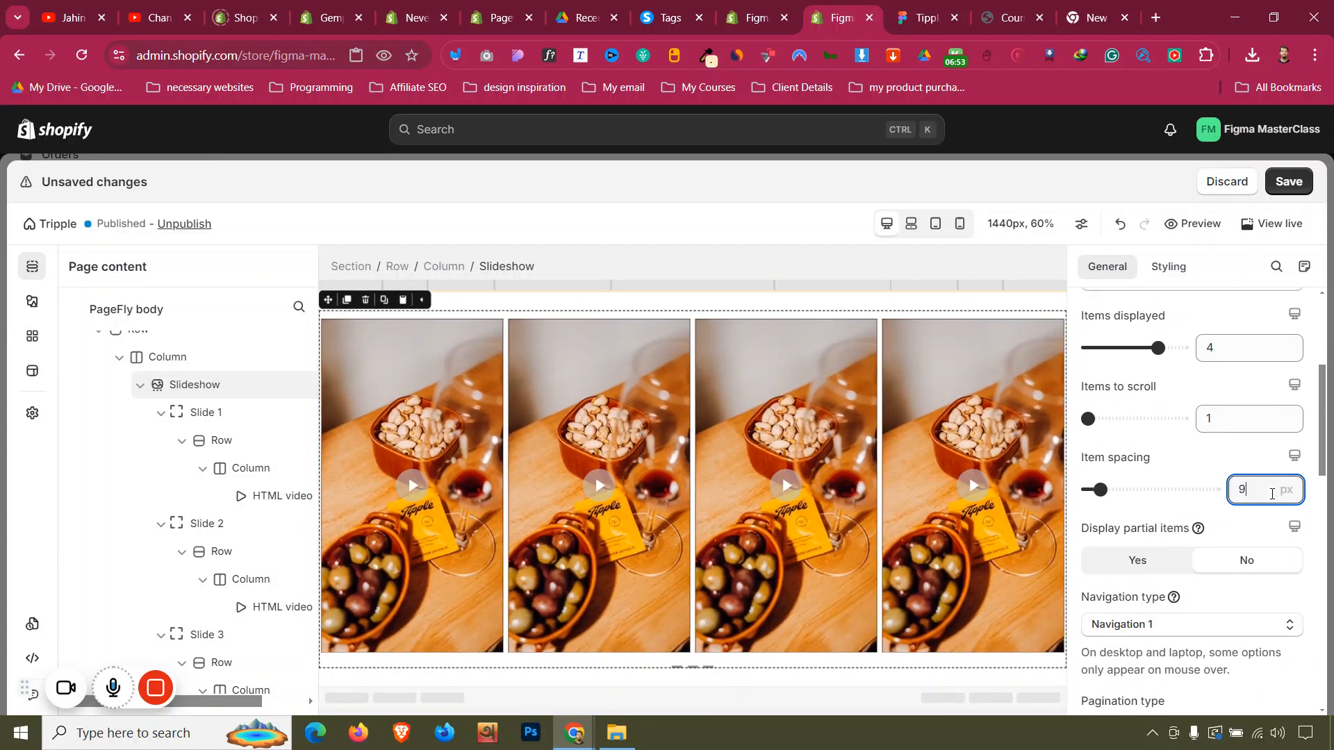
key(BackSpace)
text(6)
key(BackSpace)
text(5)
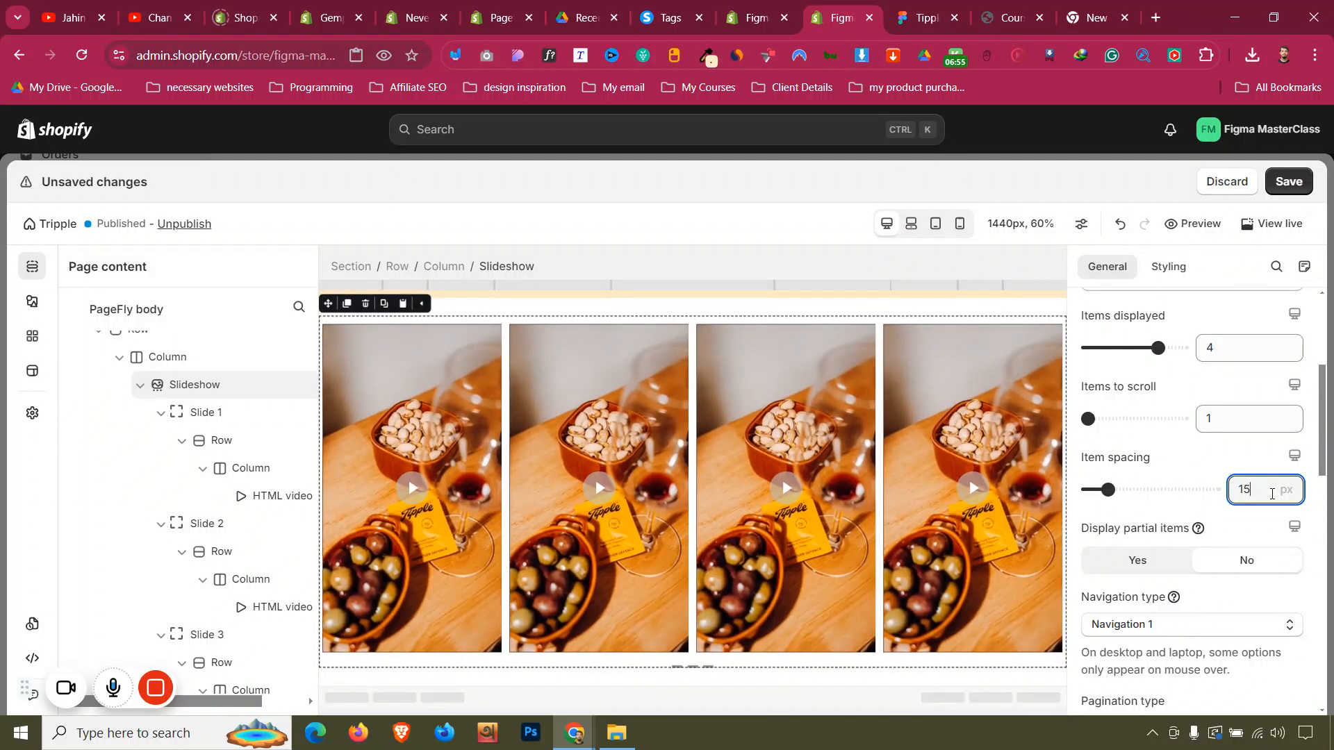
click(1155, 572)
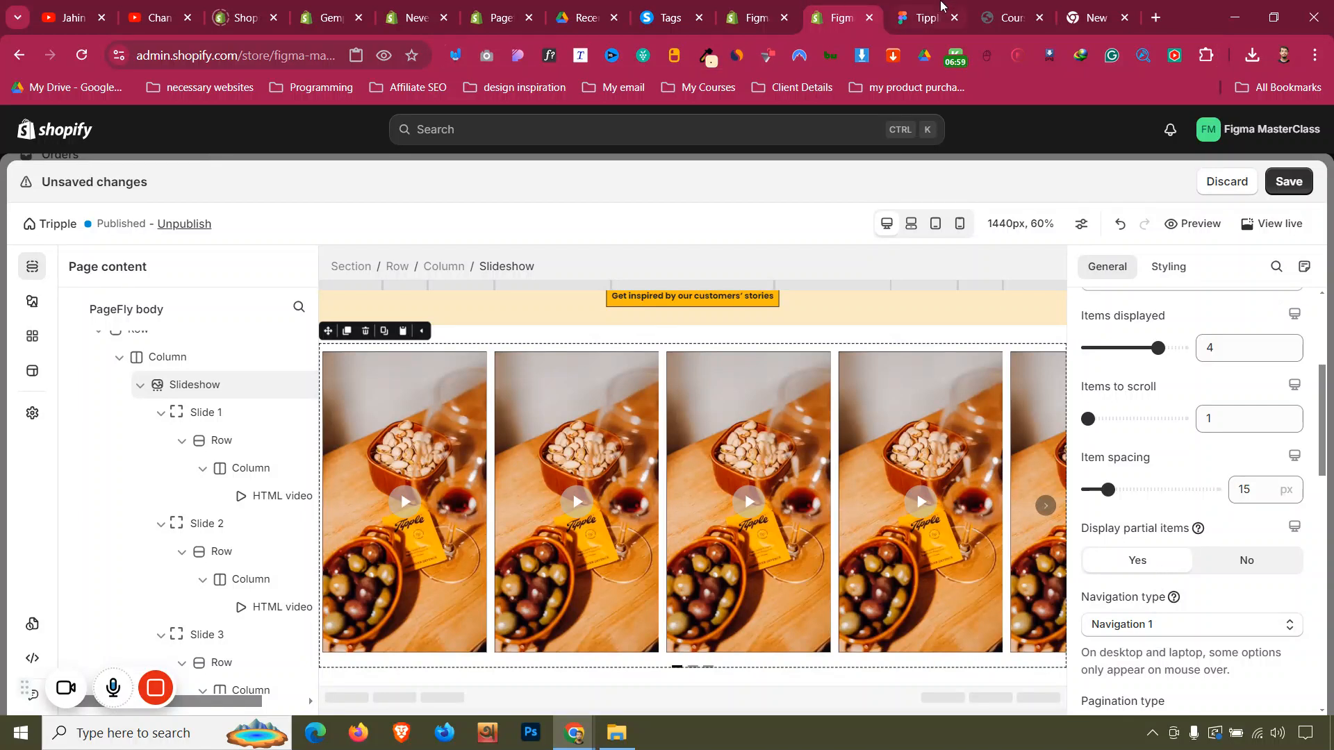
key(ctrl+Tab)
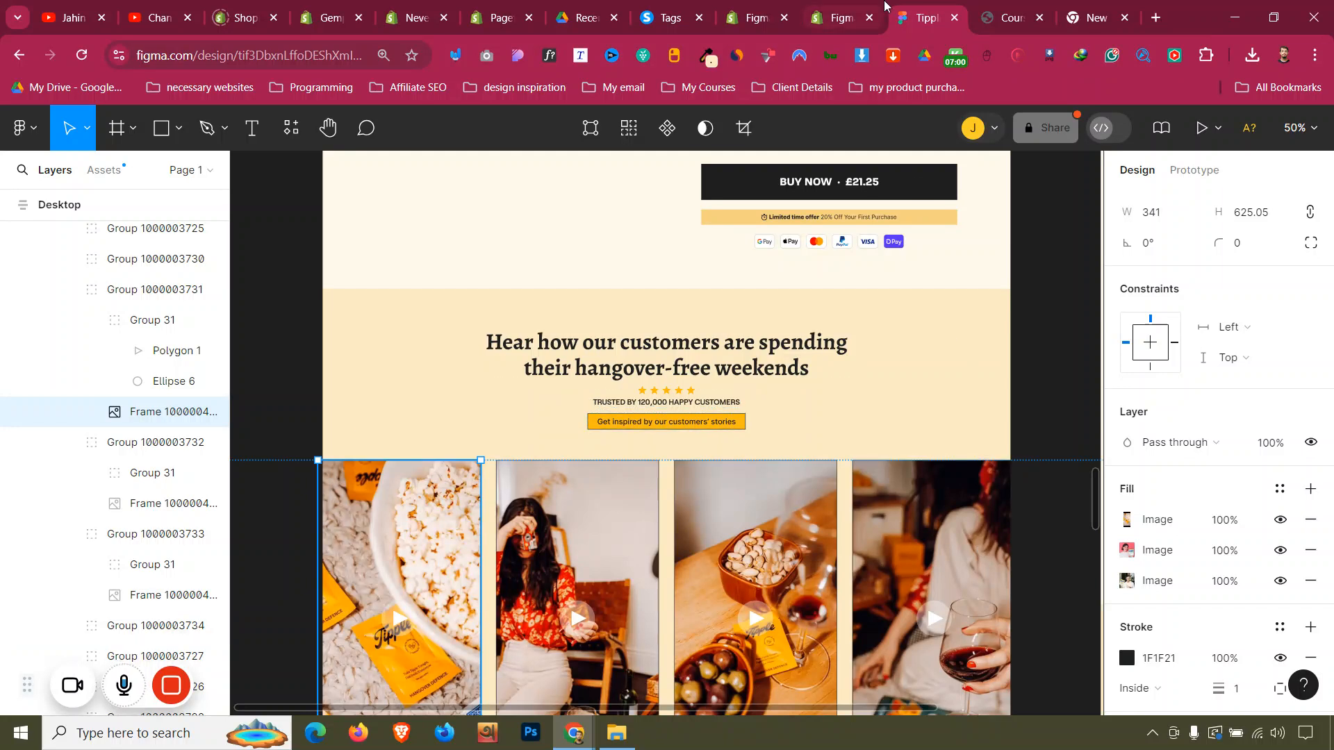
key(ctrl+shift+Tab)
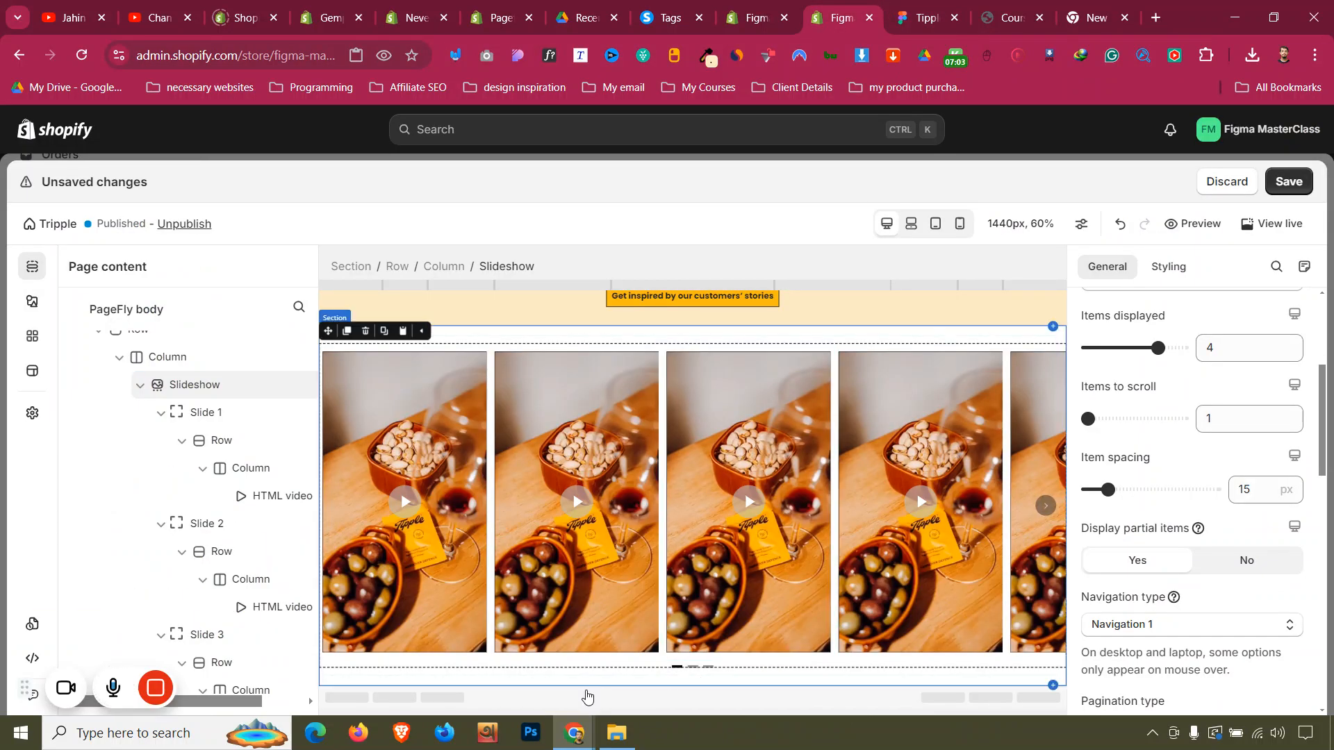
Copy the heading section's background color and apply rgb(251, 234, 197) to the slideshow section
click(485, 335)
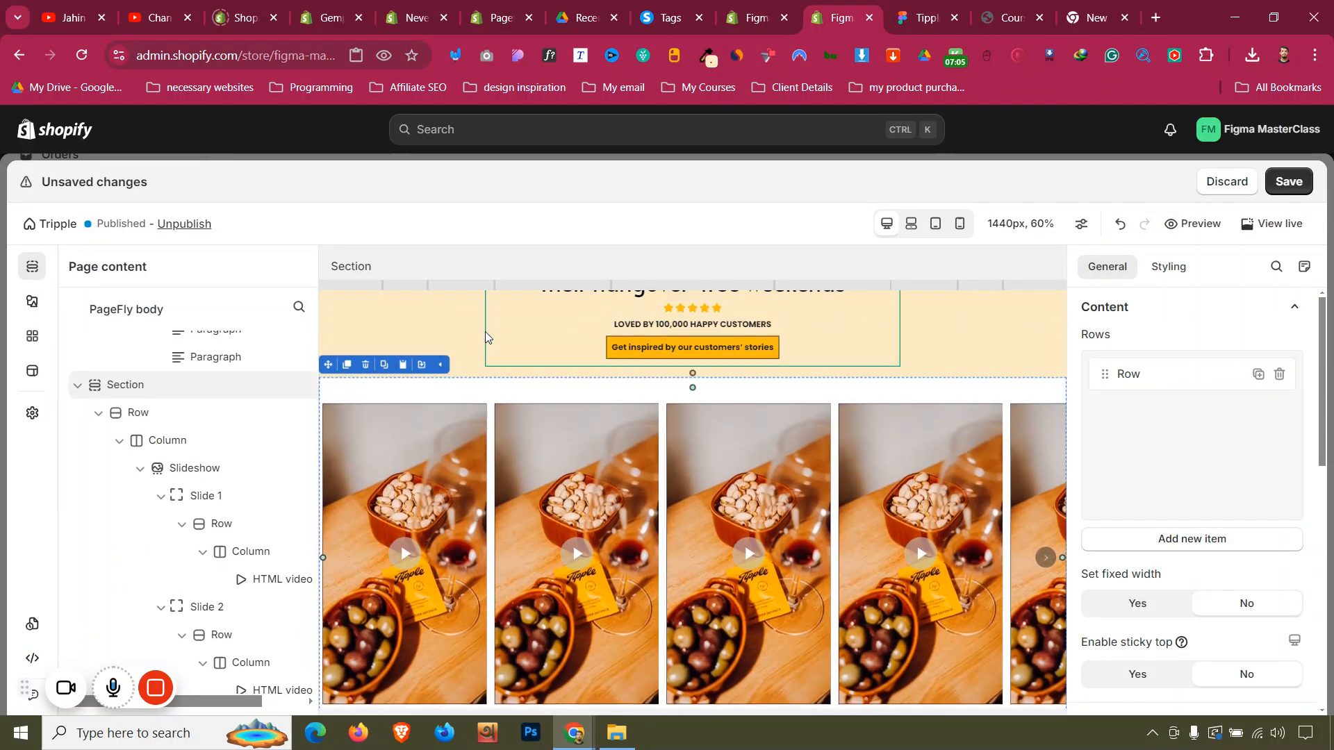
click(498, 372)
click(1168, 267)
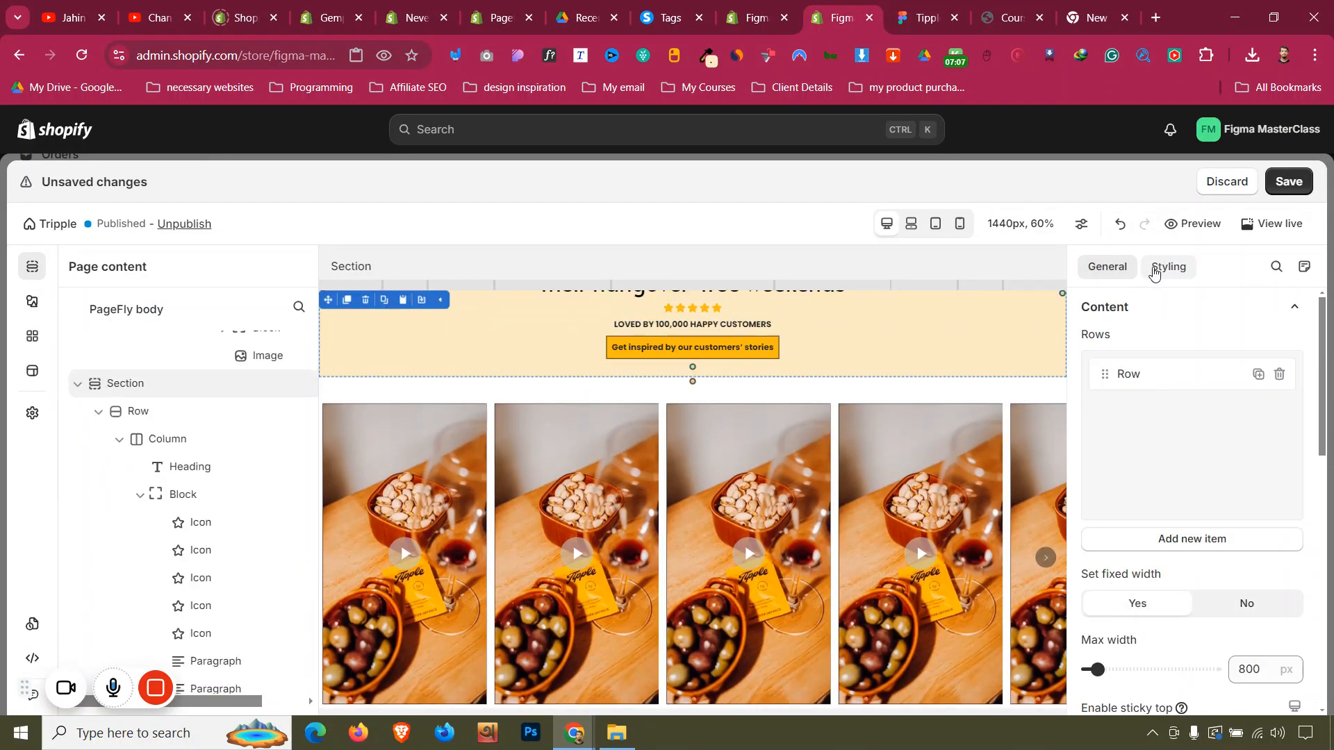
scroll(1206, 401, down, 3)
scroll(1207, 401, down, 7)
scroll(1209, 396, up, 3)
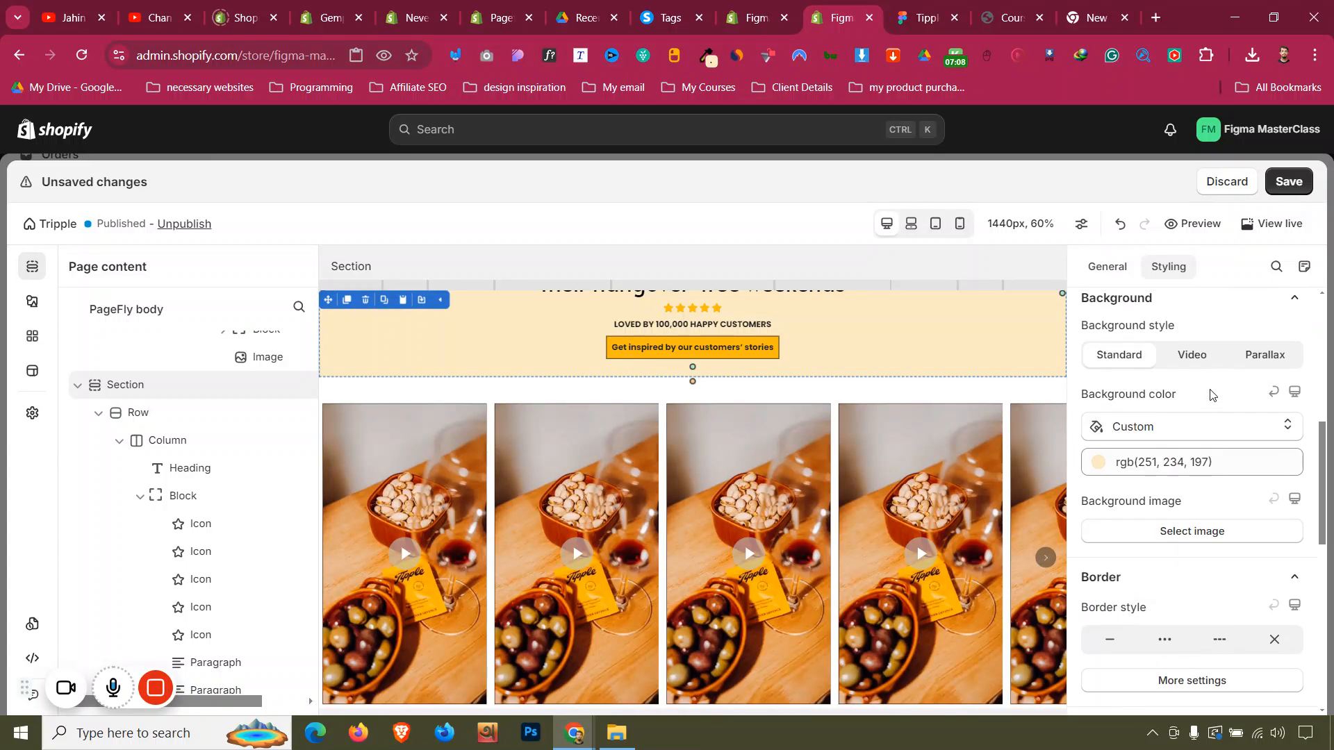
click(1242, 458)
click(625, 387)
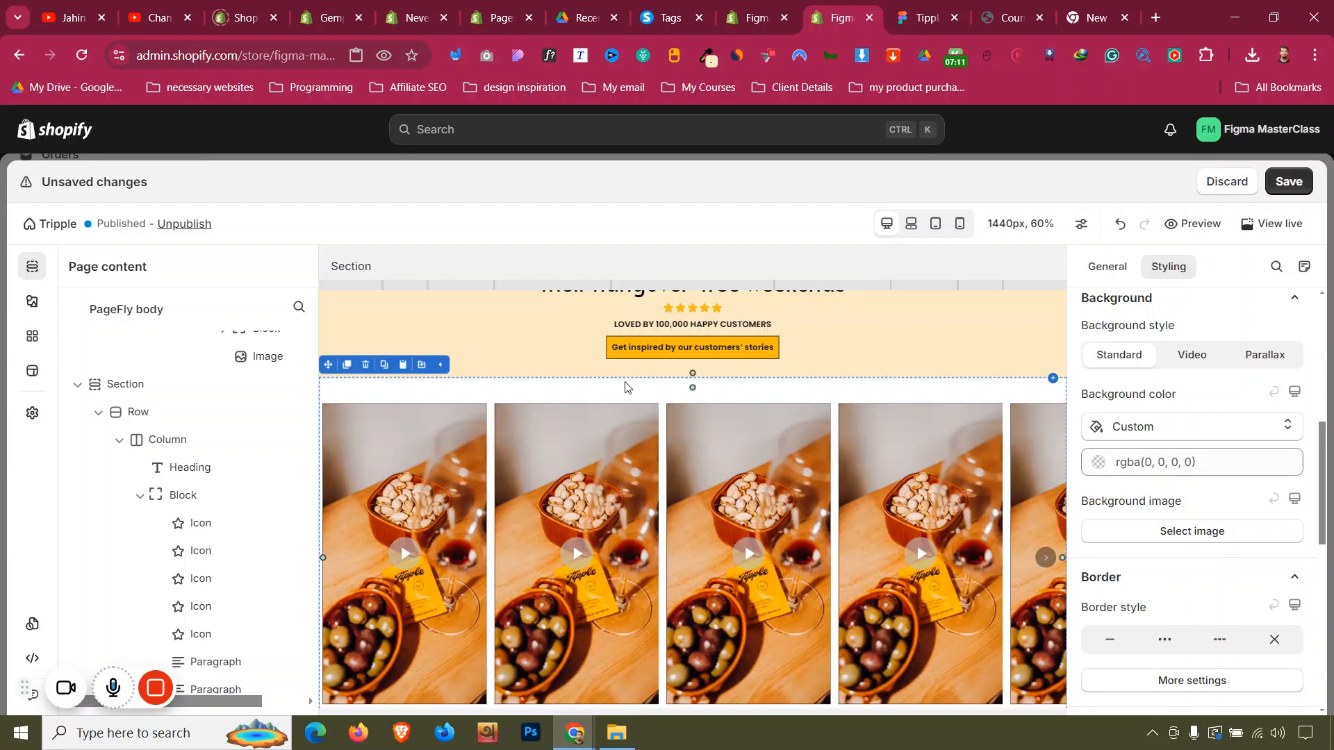
click(1152, 467)
text(rgb(251, 234, 197))
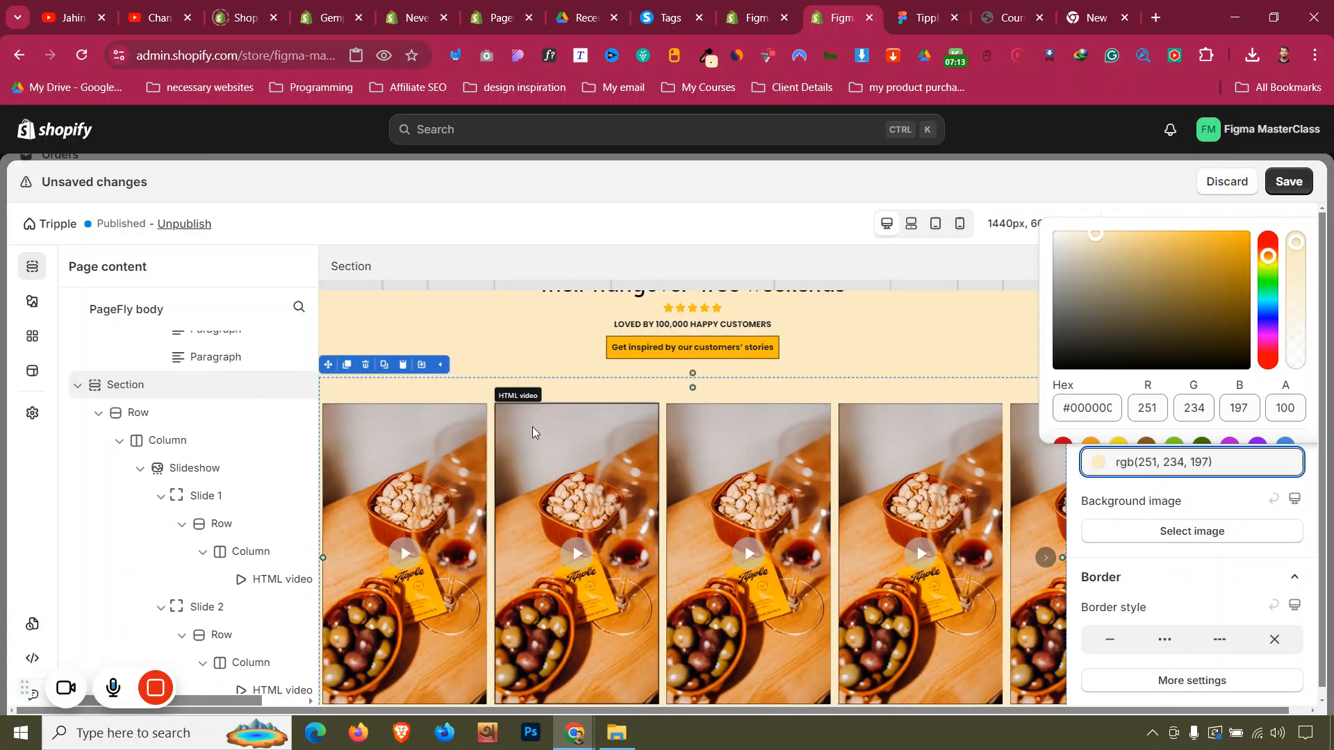
scroll(545, 413, down, 1)
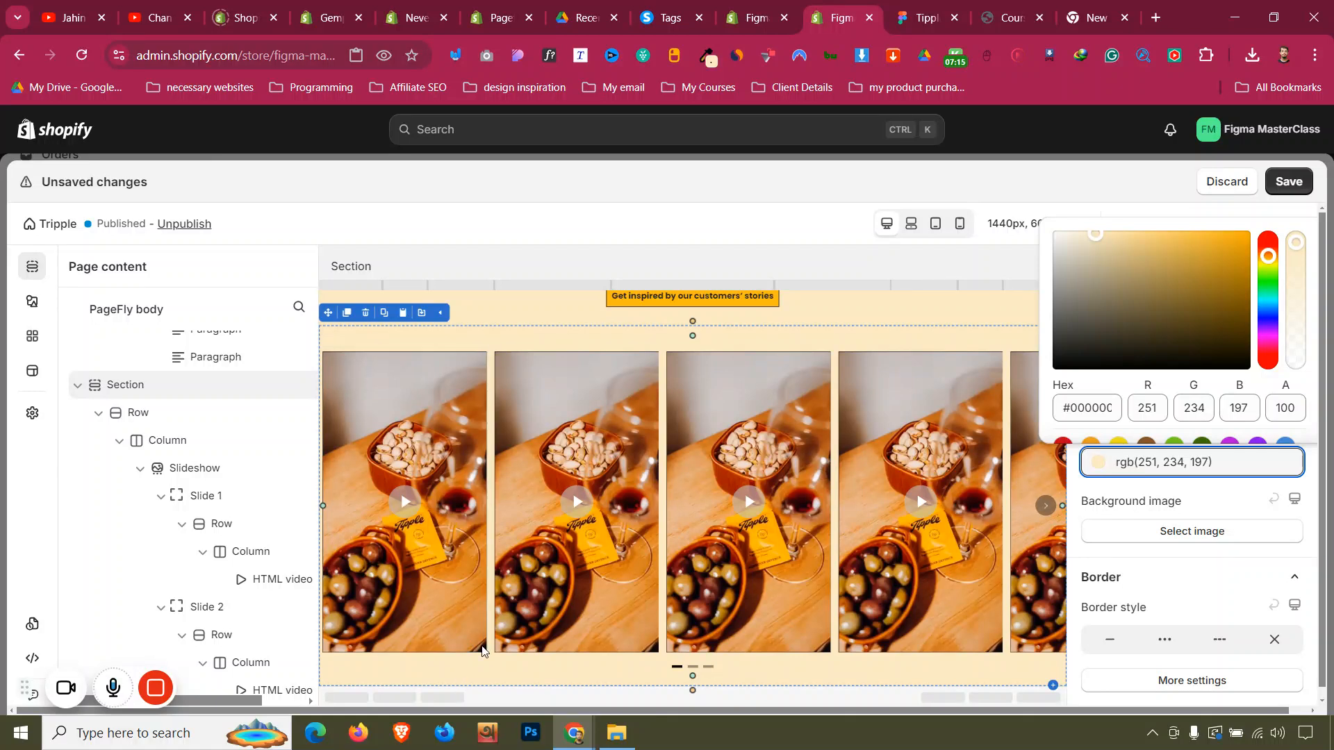
In the mobile view, set the left and right margins of the slideshow's outer row to 0 px
click(960, 223)
scroll(797, 461, down, 3)
scroll(797, 462, down, 10)
scroll(797, 462, up, 3)
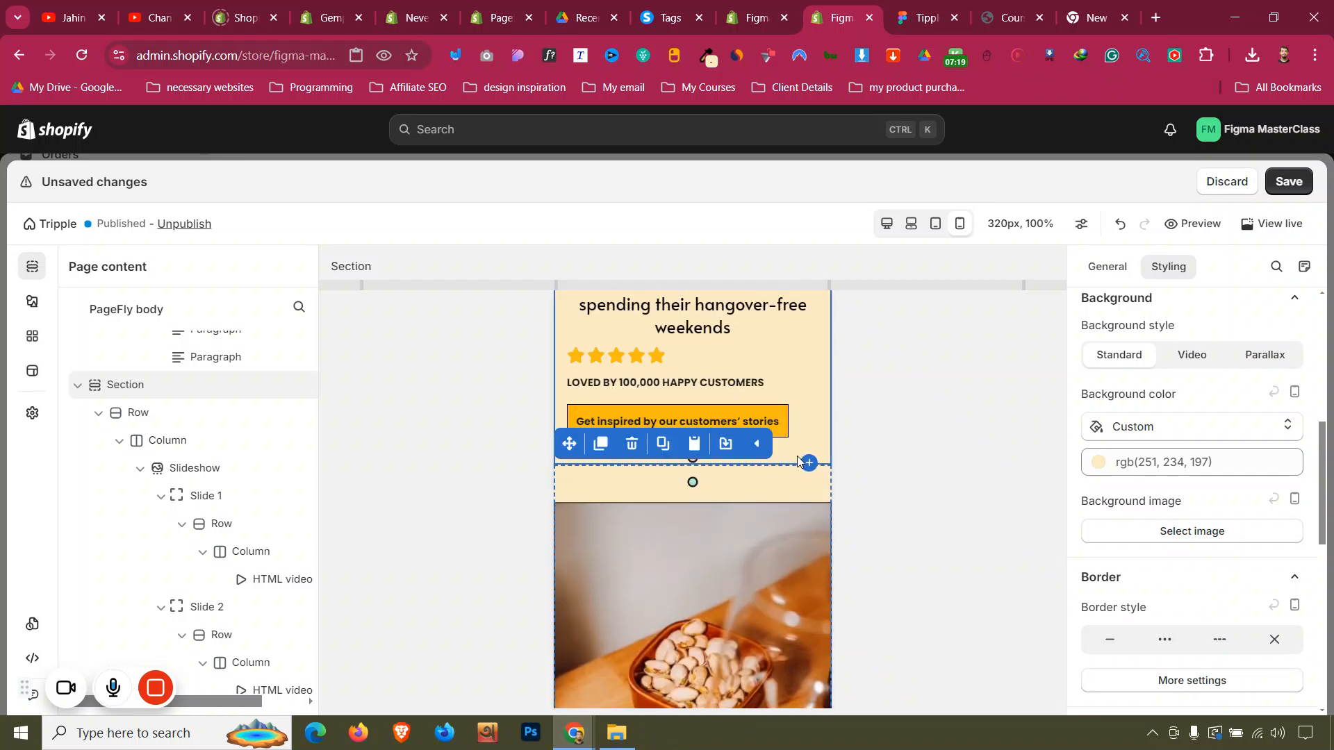
click(774, 518)
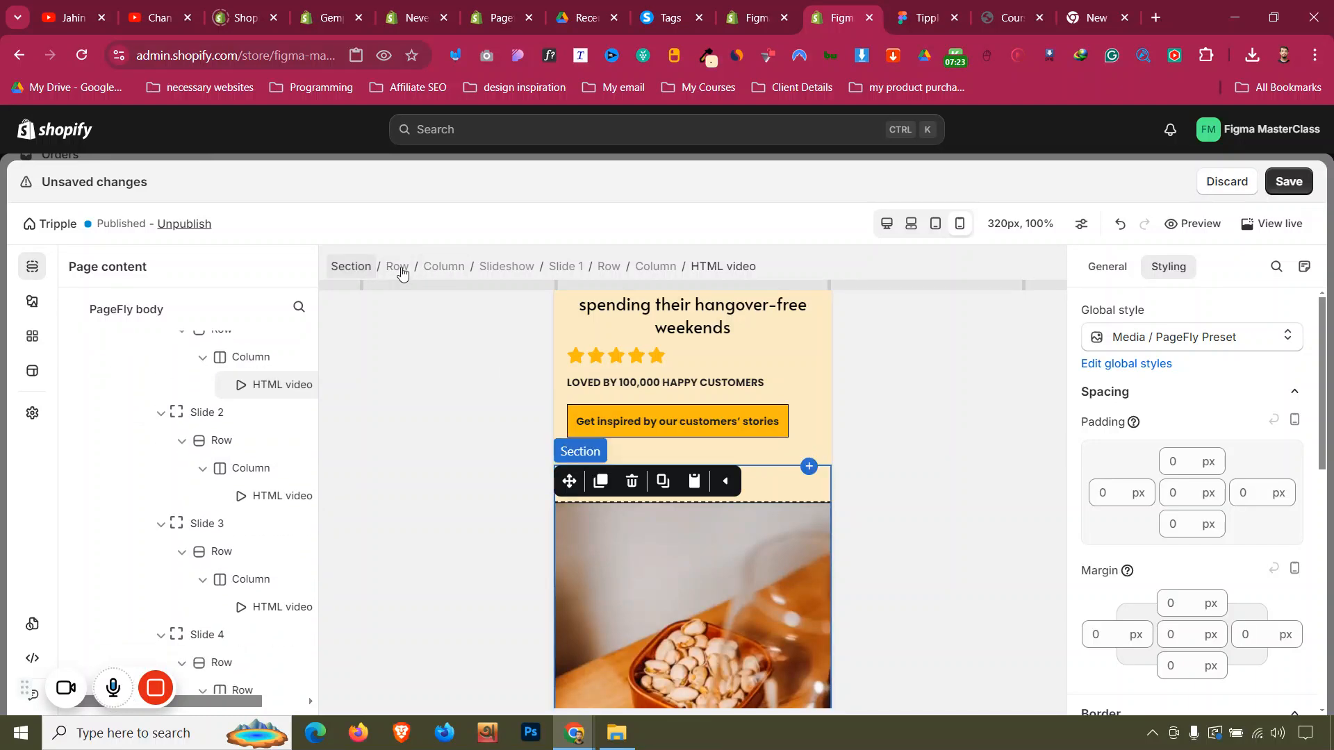
click(400, 269)
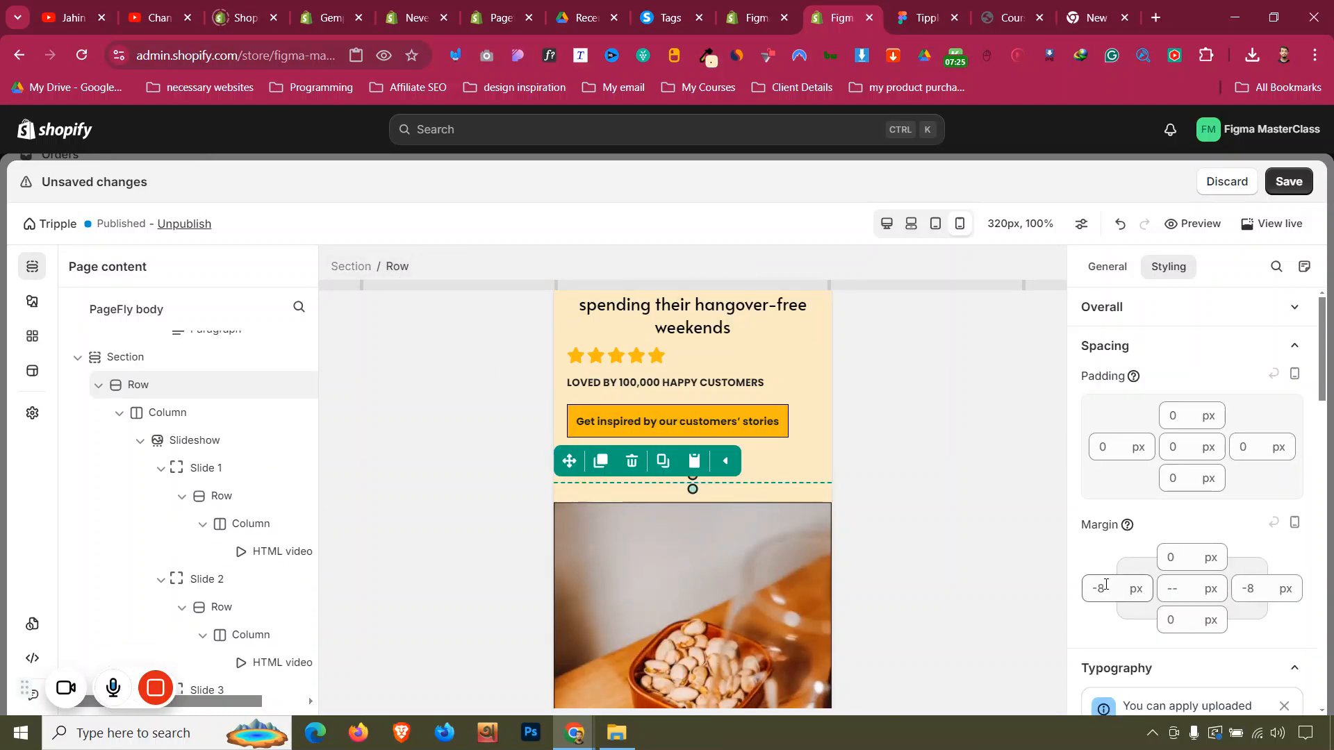
click(1106, 585)
text(0)
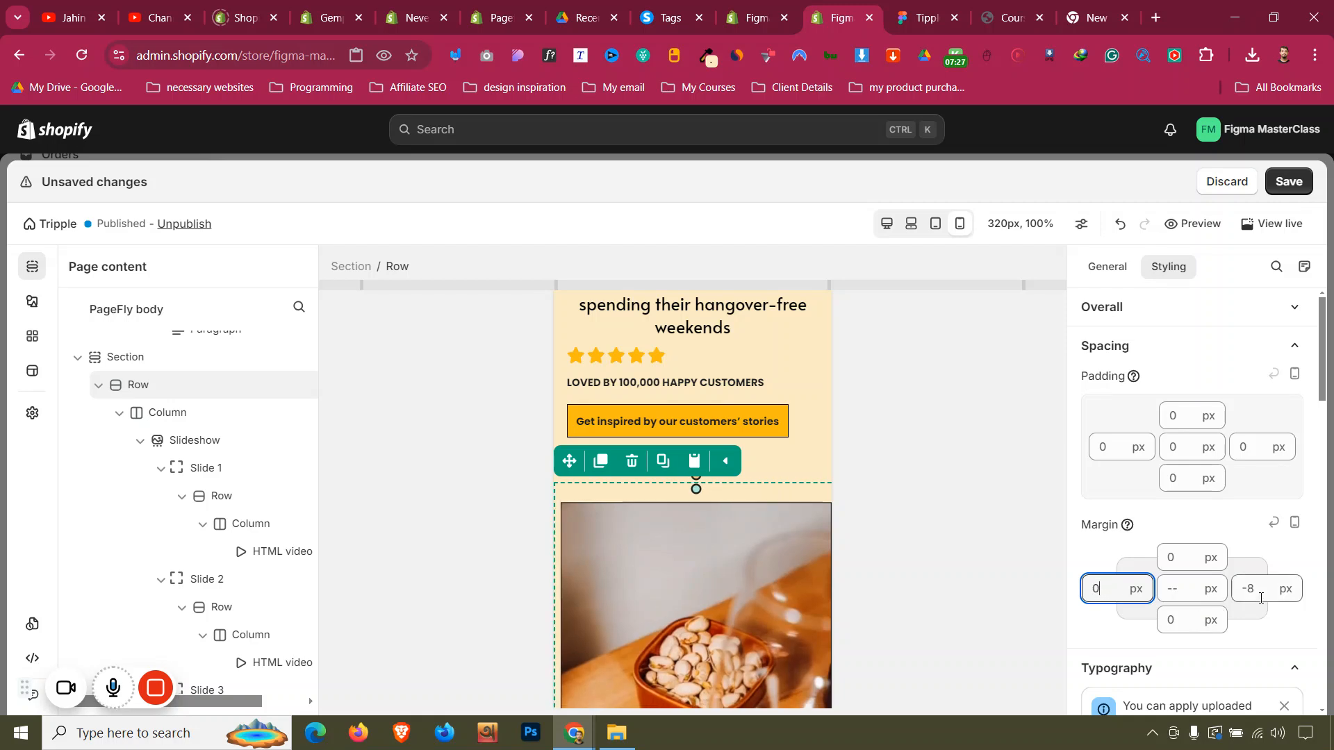
text(0)
scroll(742, 520, down, 2)
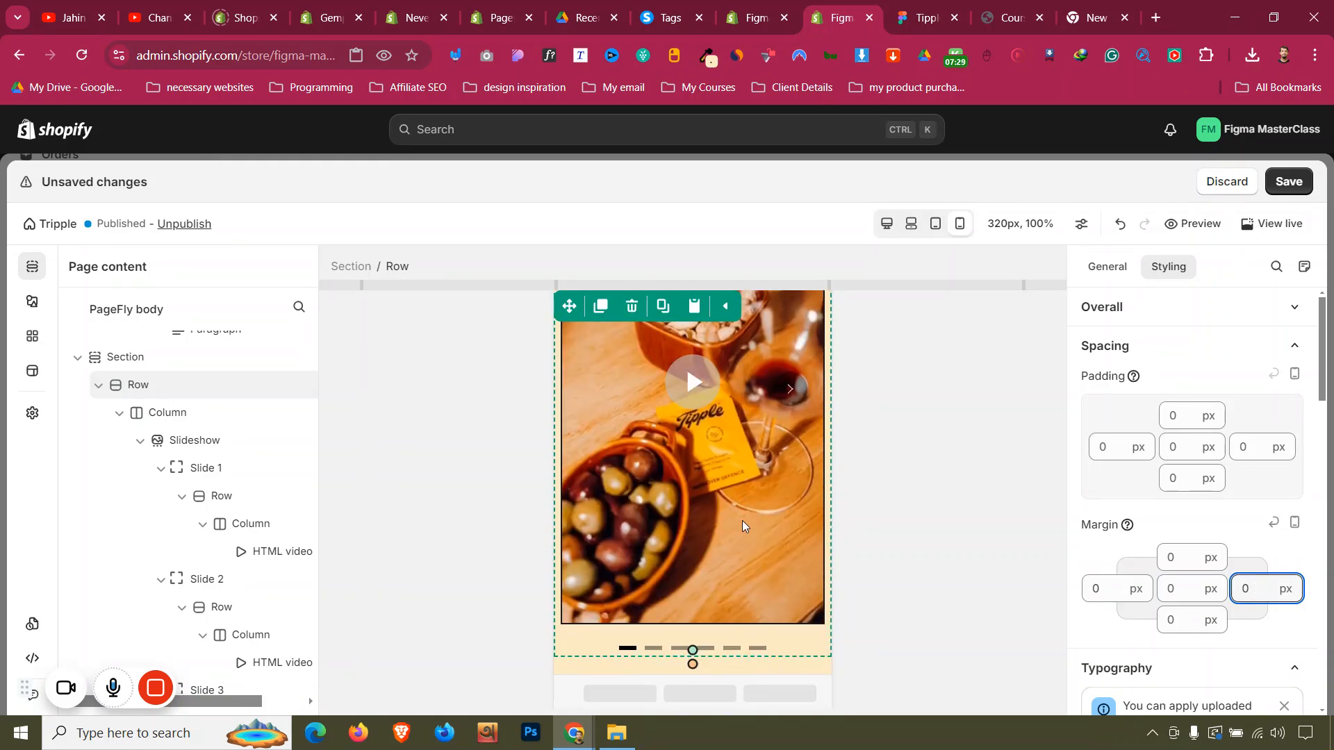
Center-align the block with the star icons and the "LOVED BY 100,000 HAPPY CUSTOMERS" paragraph in the mobile view
scroll(739, 524, up, 3)
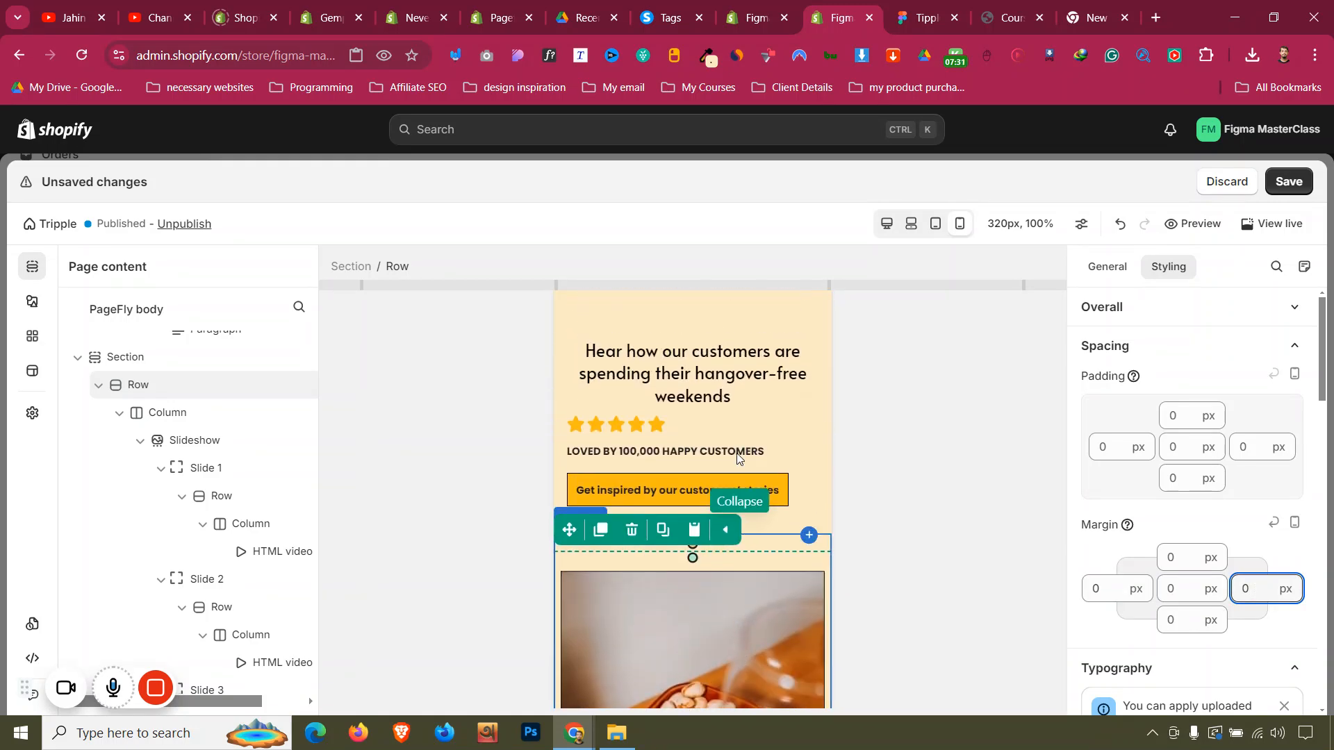
click(679, 424)
scroll(1209, 500, down, 3)
click(1166, 420)
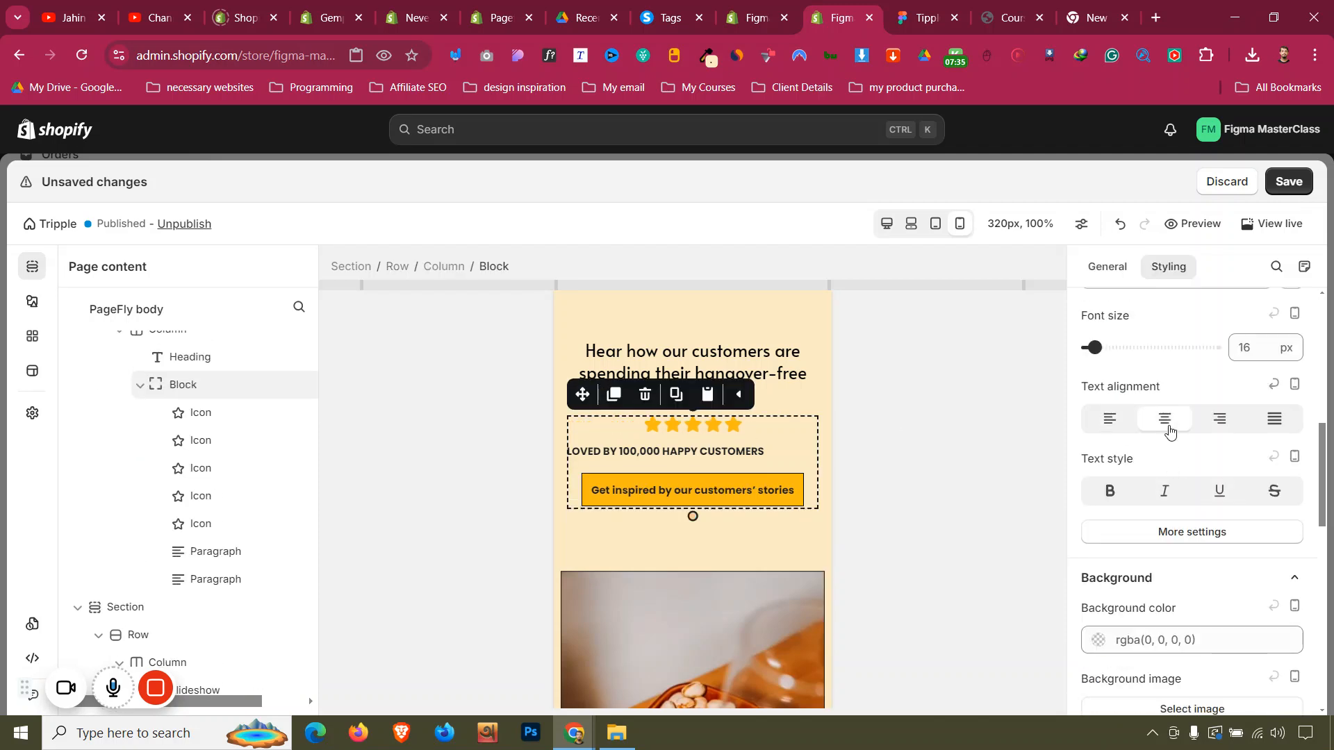
scroll(1168, 424, up, 1)
click(697, 449)
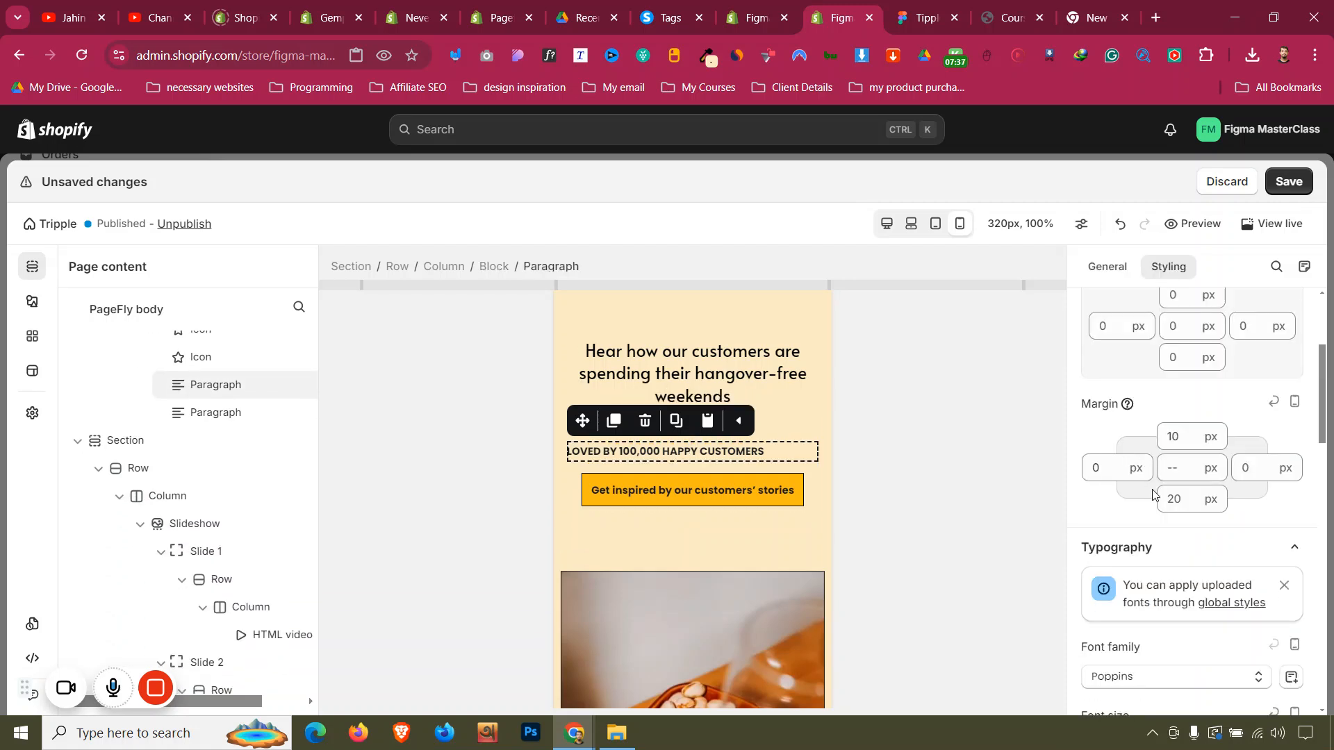
scroll(1151, 545, down, 2)
click(1165, 646)
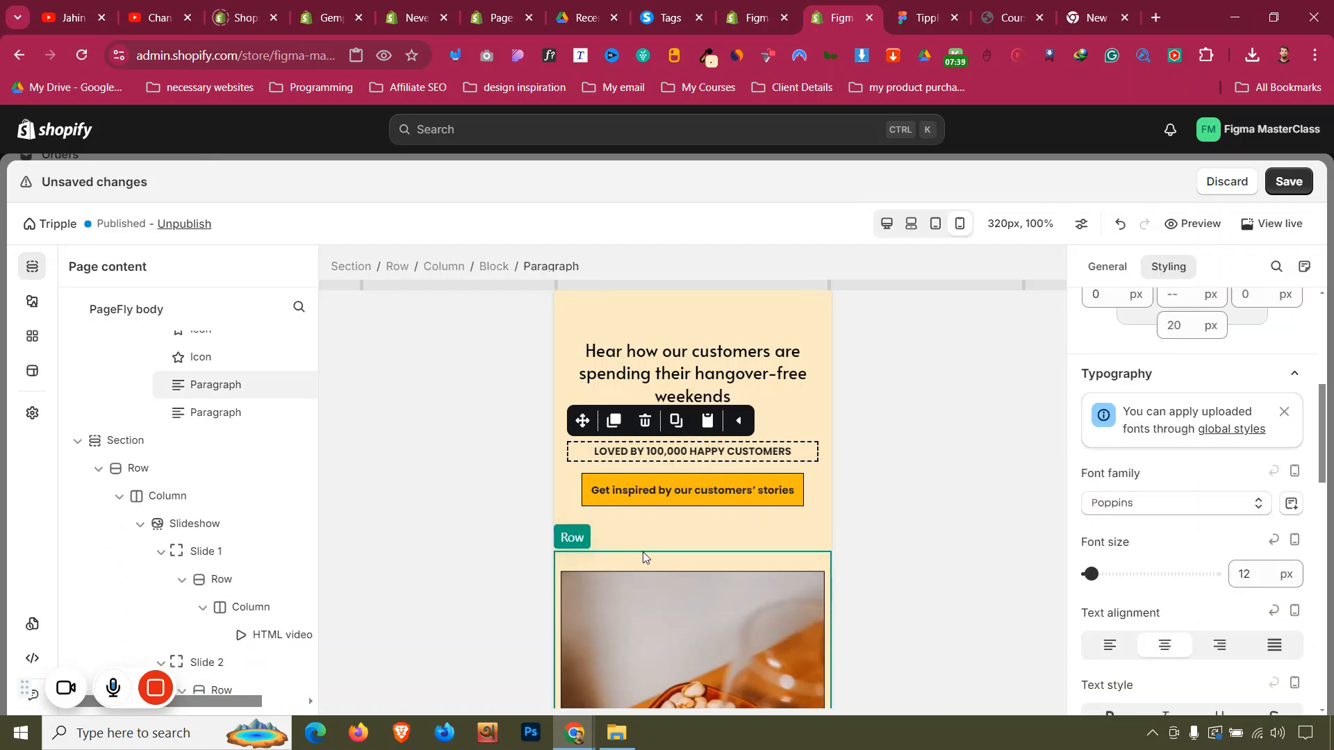
Set the slideshow section's top padding to 0 px in both the mobile and desktop views
click(694, 551)
click(748, 548)
scroll(1188, 504, up, 5)
text(0)
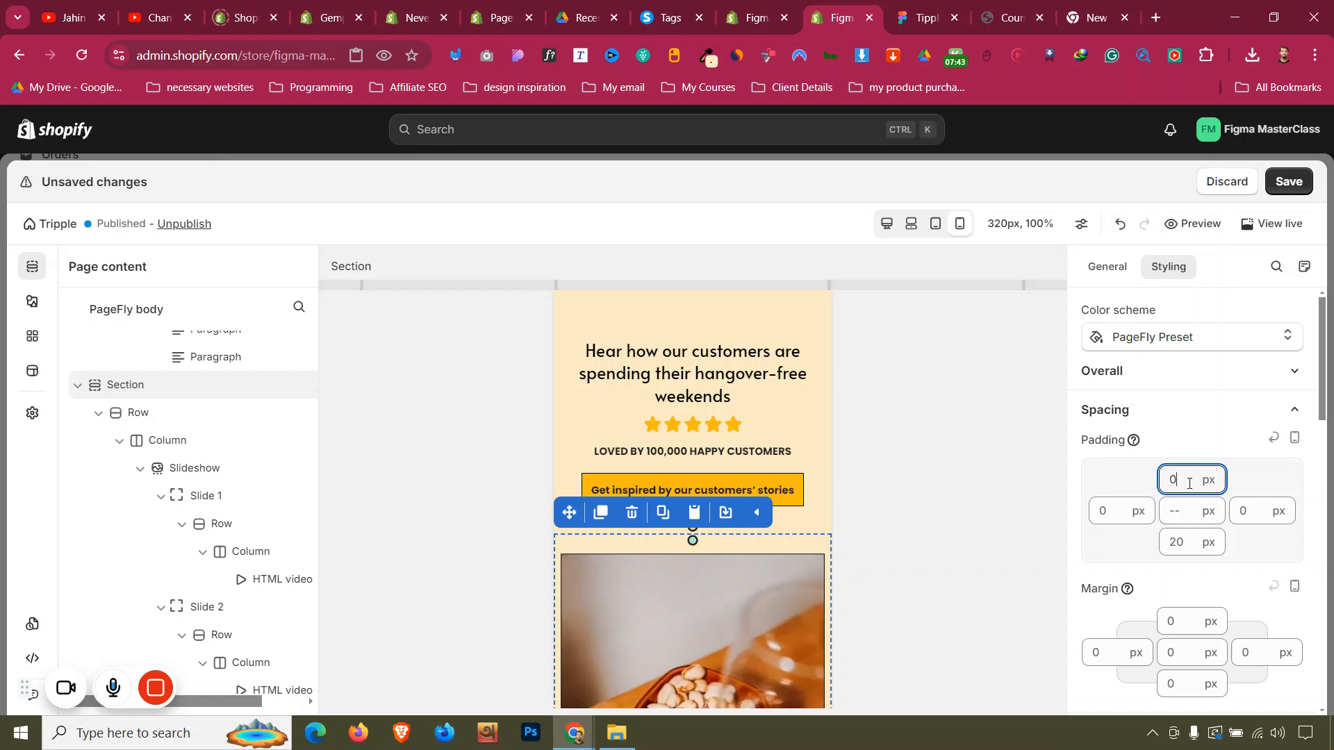
click(893, 223)
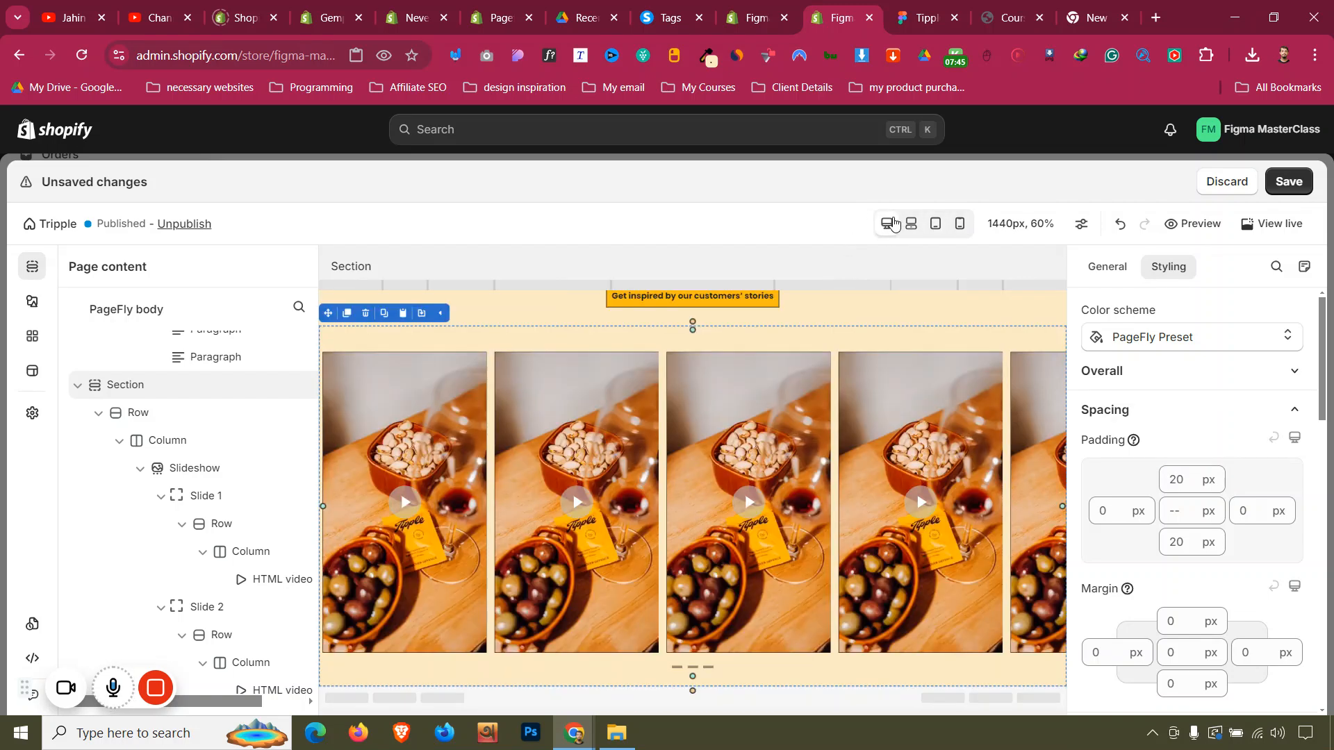
double_click(1174, 479)
text(0)
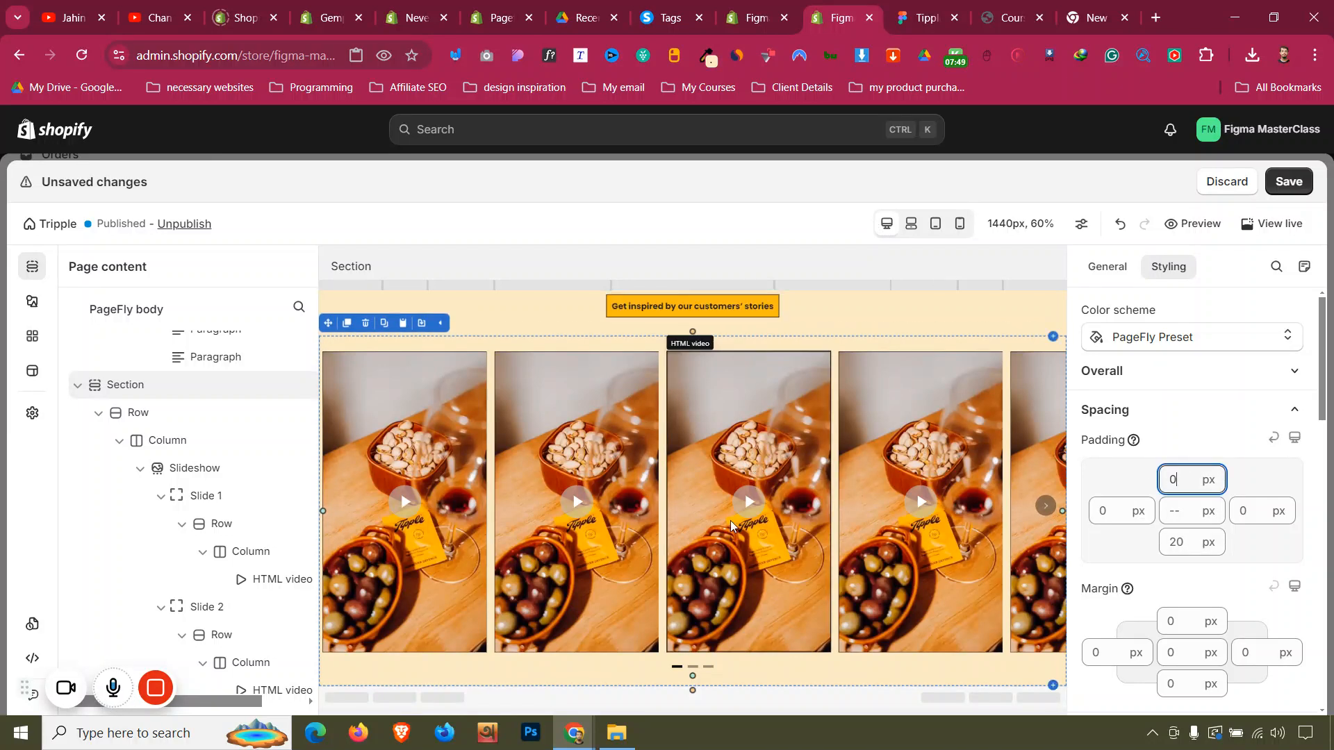
Following the Figma design, duplicate the row with the UNLOCK 20% OFF NOW button and limited-time-offer line and place the copy below the video slideshow
key(ctrl+Tab)
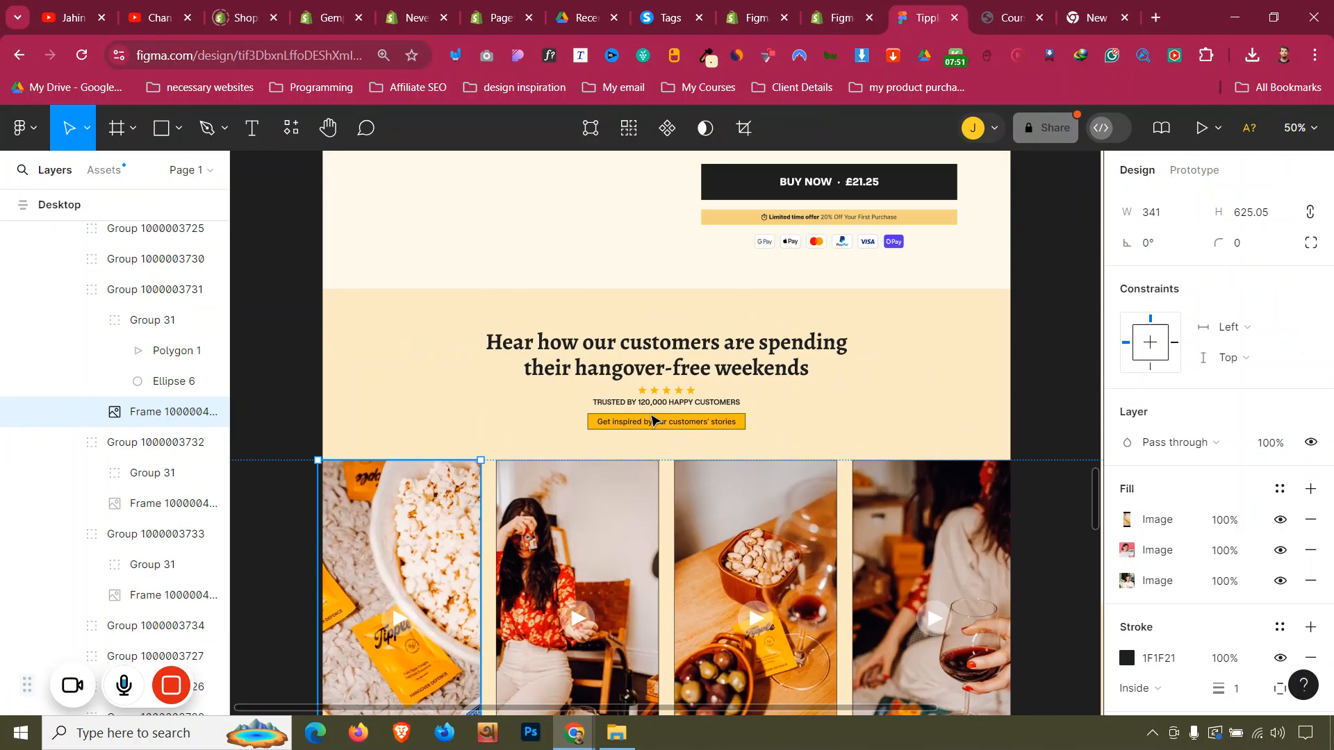
scroll(667, 396, down, 3)
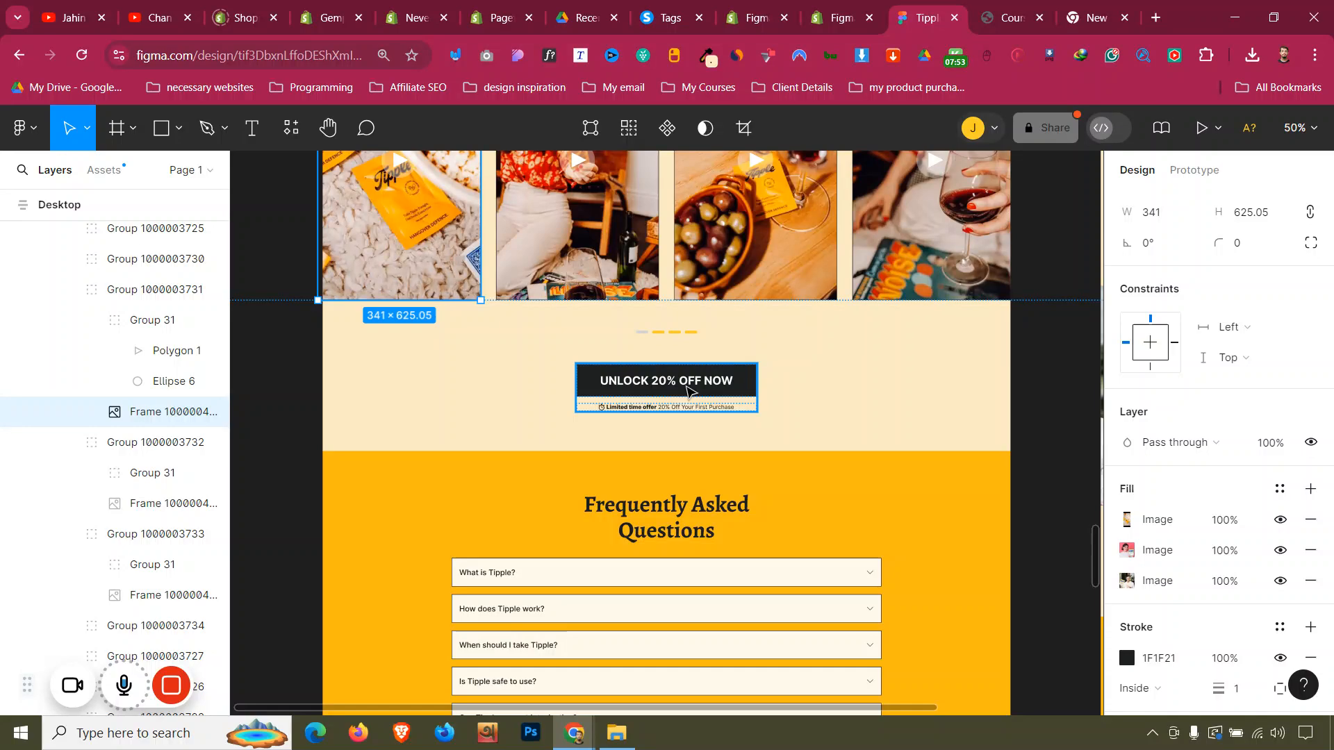
scroll(688, 391, up, 20)
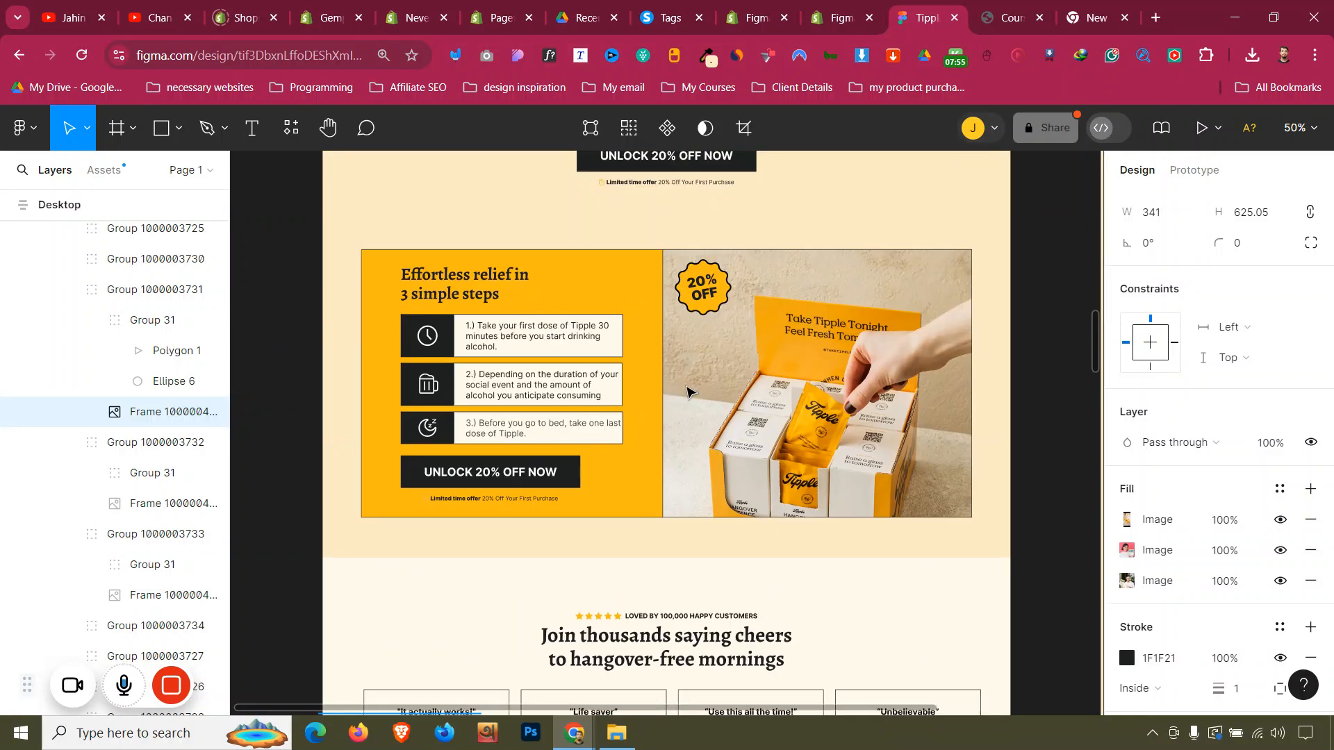
scroll(688, 391, down, 20)
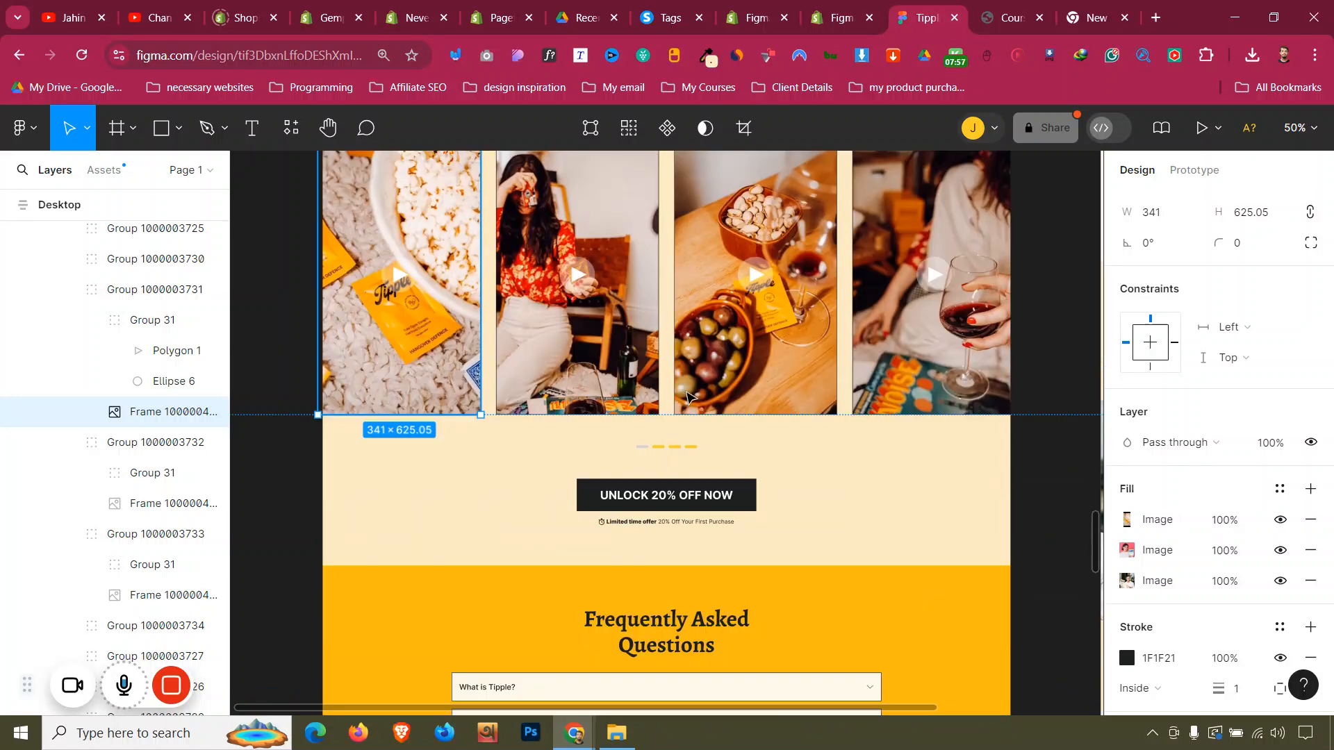
key(ctrl+shift+Tab)
scroll(716, 399, up, 15)
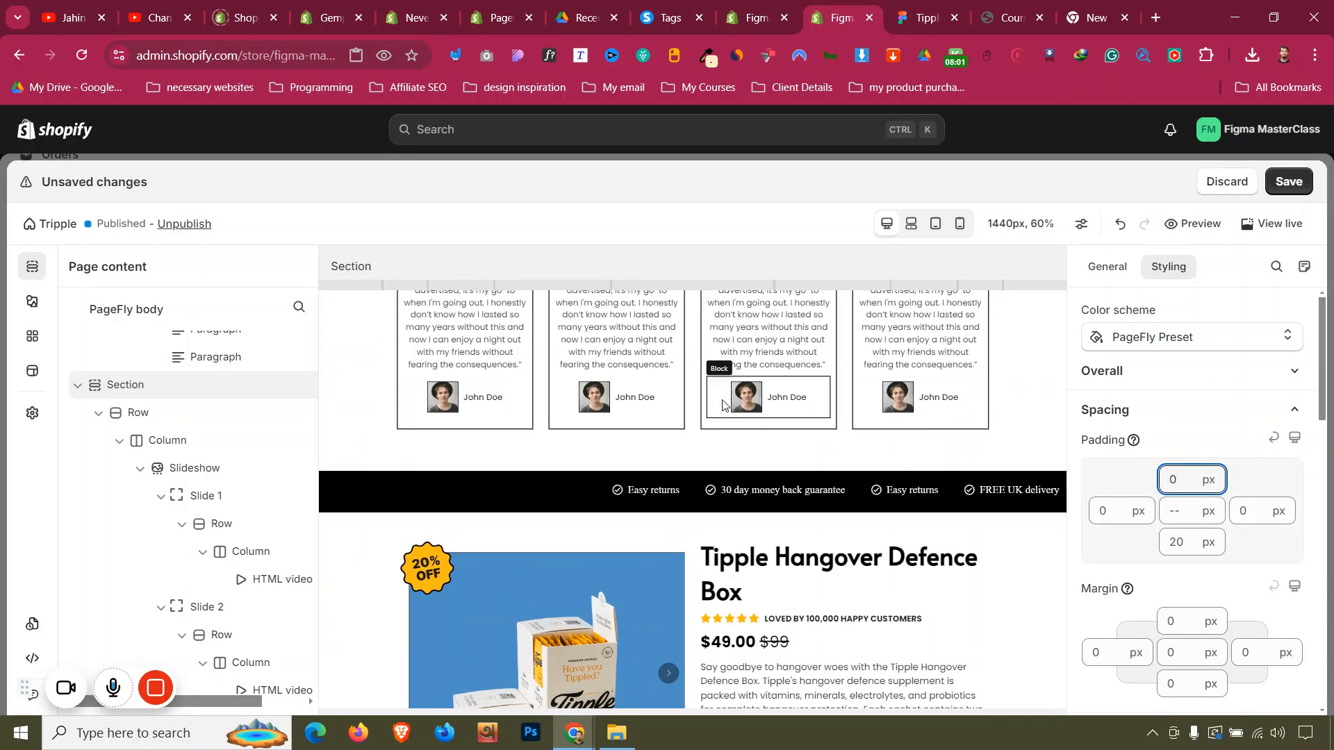
scroll(723, 398, up, 7)
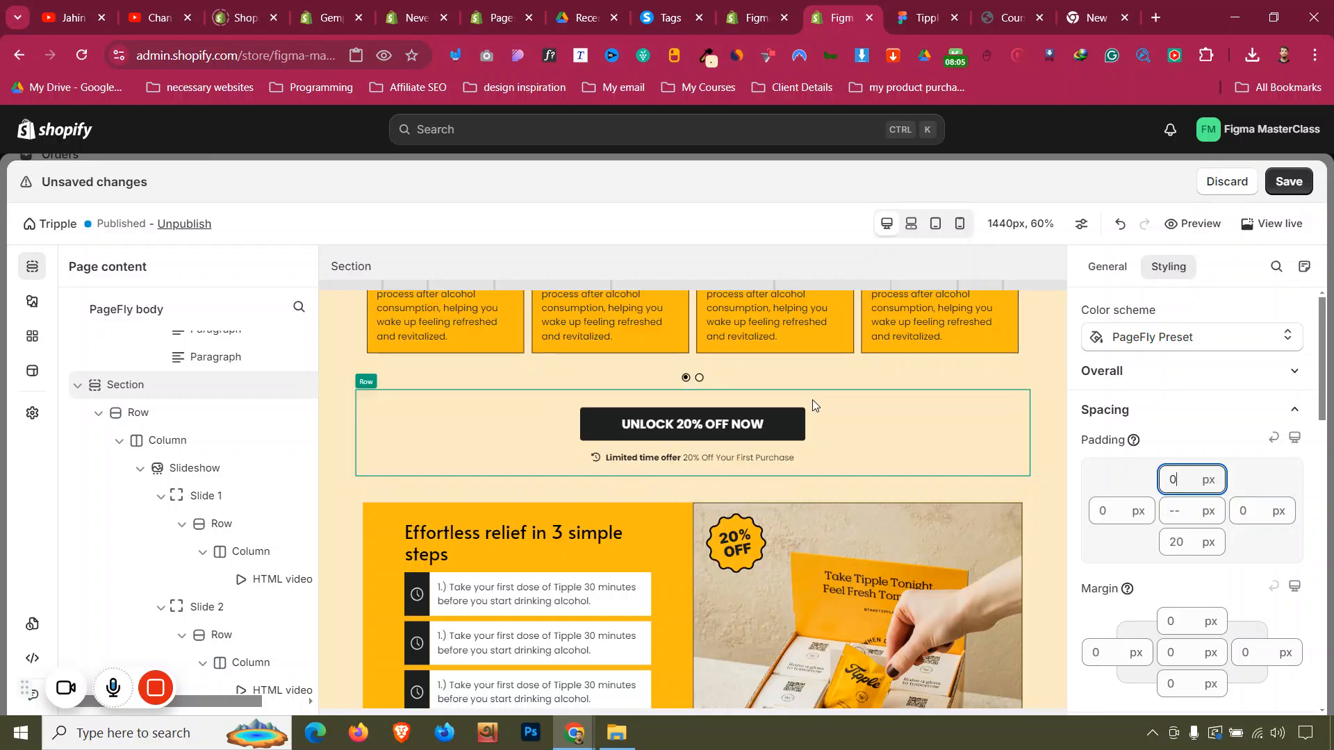
click(822, 397)
click(383, 382)
drag(367, 459, 723, 681)
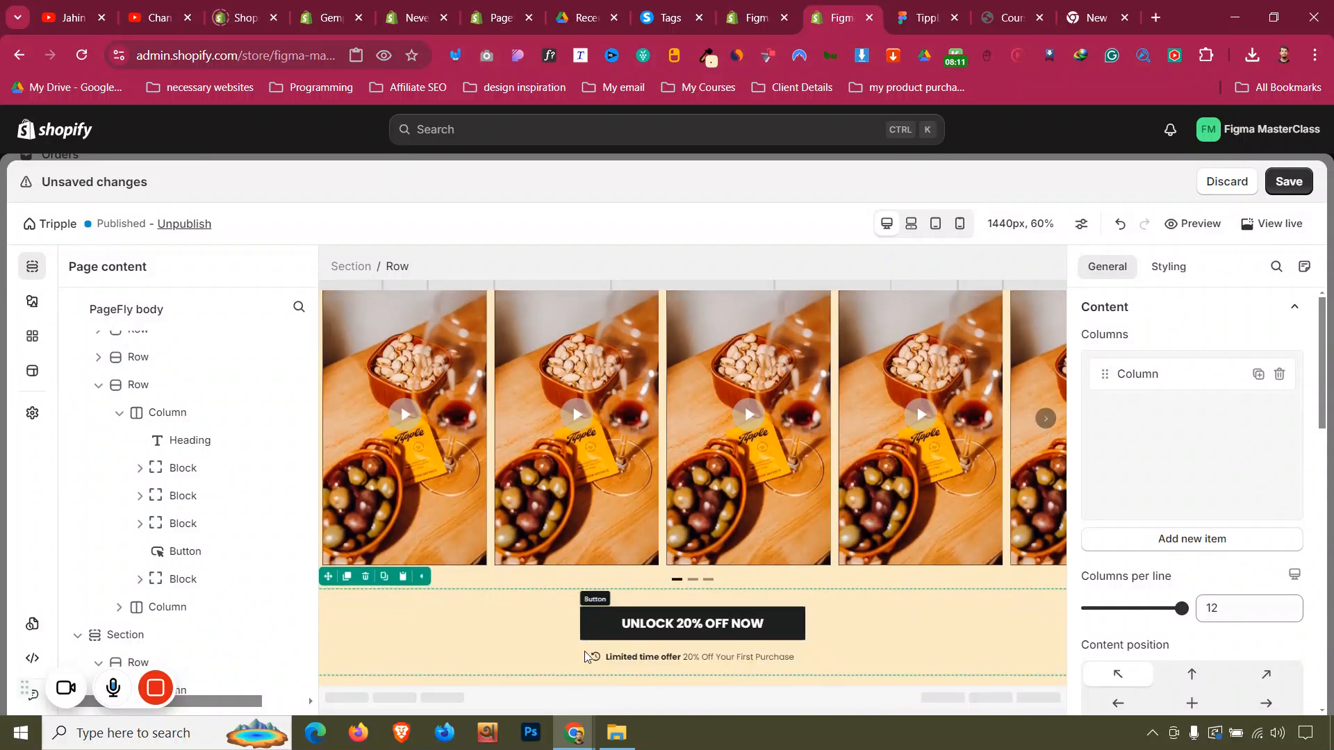
Set the slideshow section's bottom padding to 50 px in the desktop view
click(375, 677)
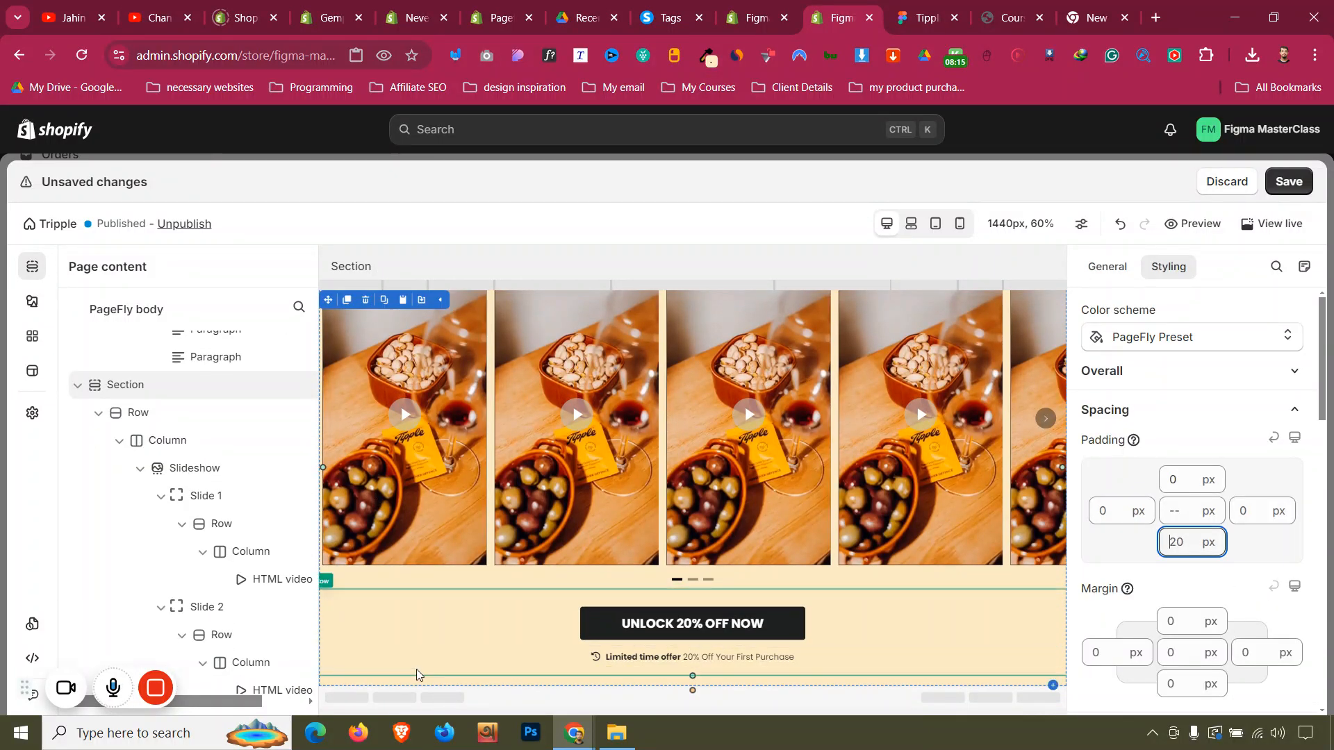
double_click(1173, 543)
text(50)
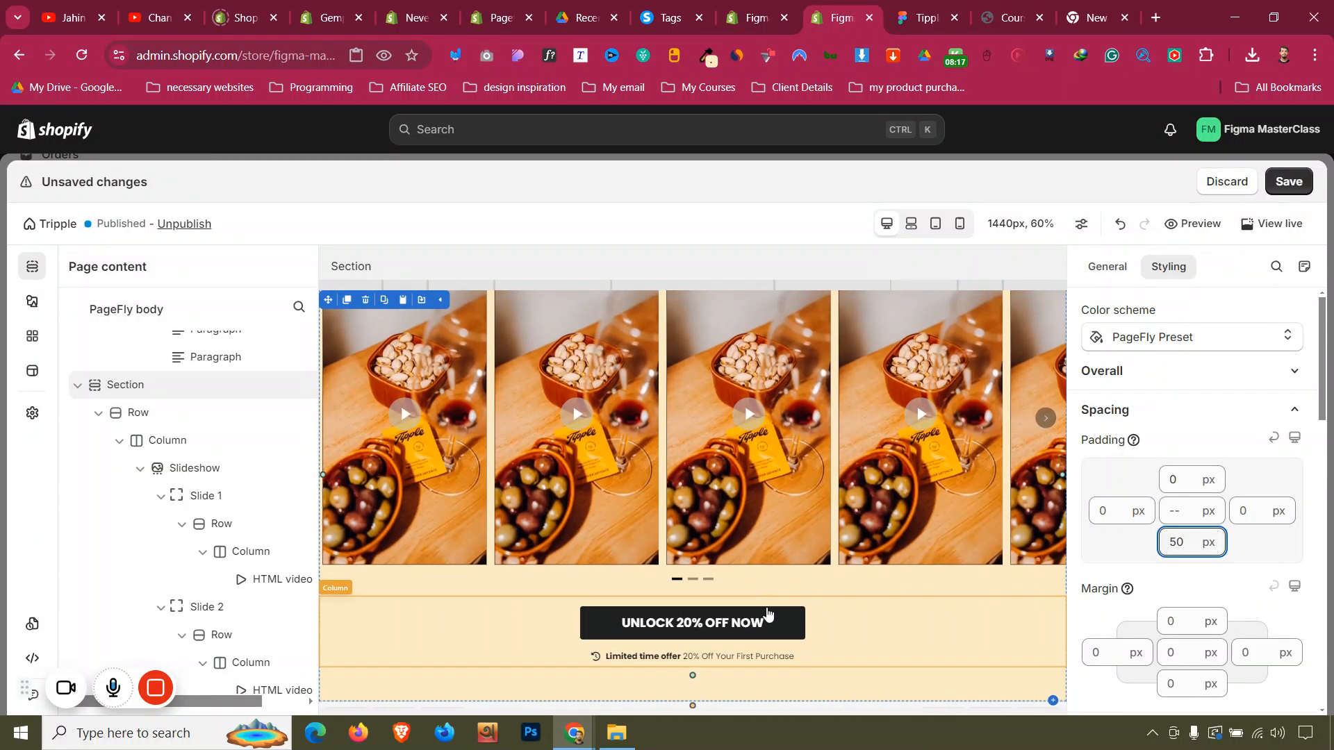
In the mobile view, set the slideshow section's bottom padding to 30 px
click(961, 224)
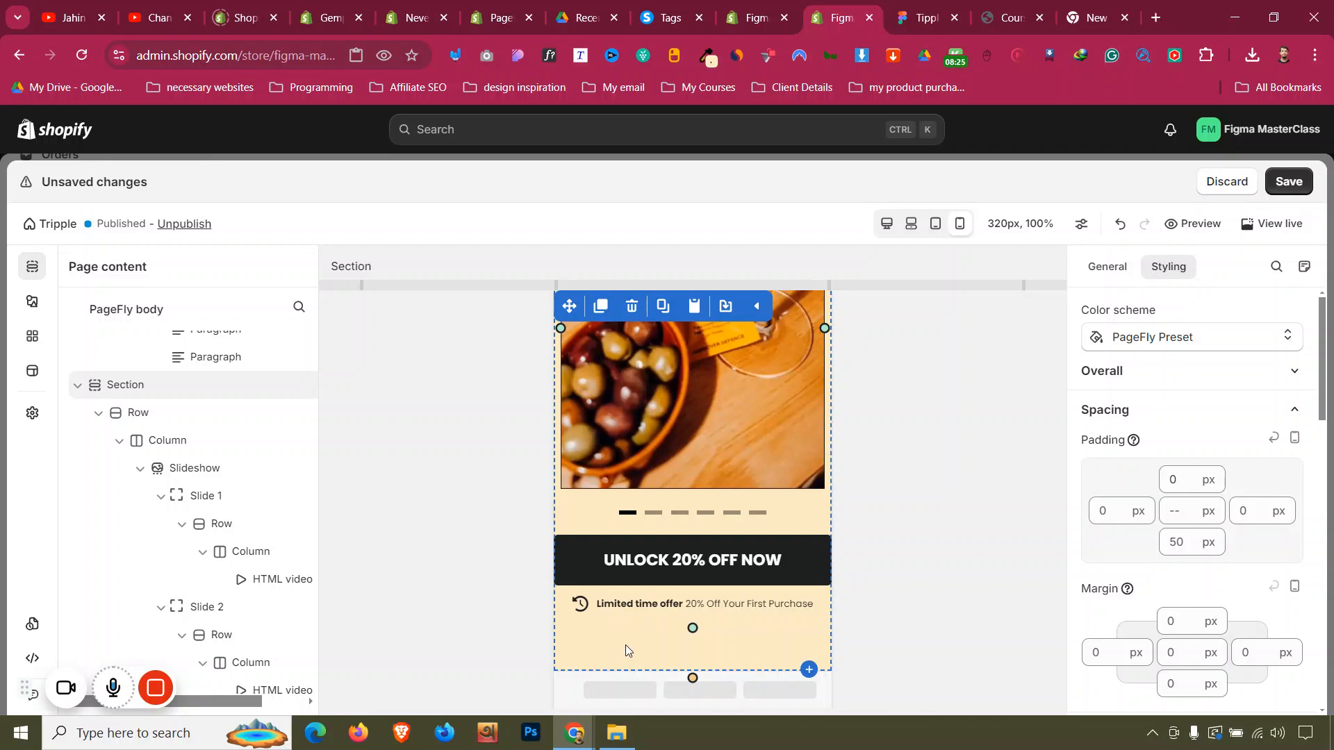
double_click(1179, 542)
text(19)
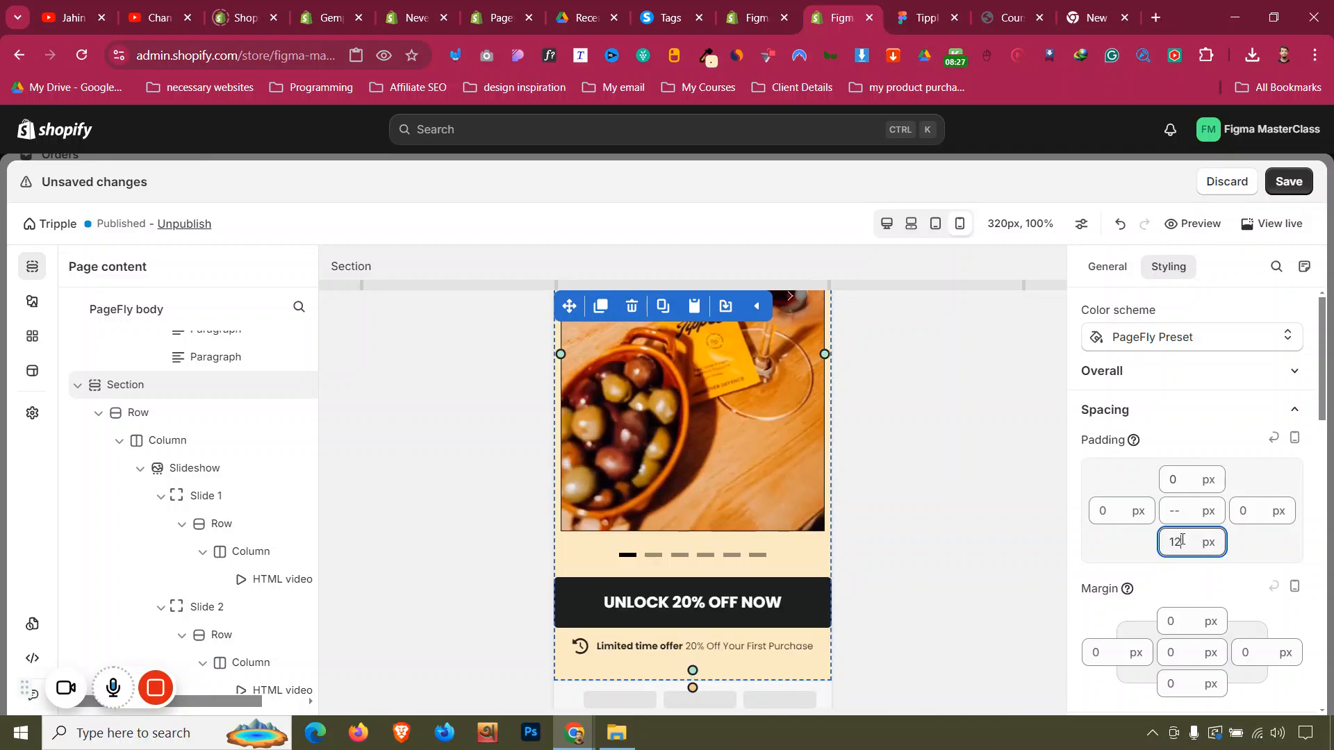
key(Up)
key(Up)
key(Up)
key(Up)
key(Up)
key(Up)
key(Up)
key(Up)
key(Up)
key(Up)
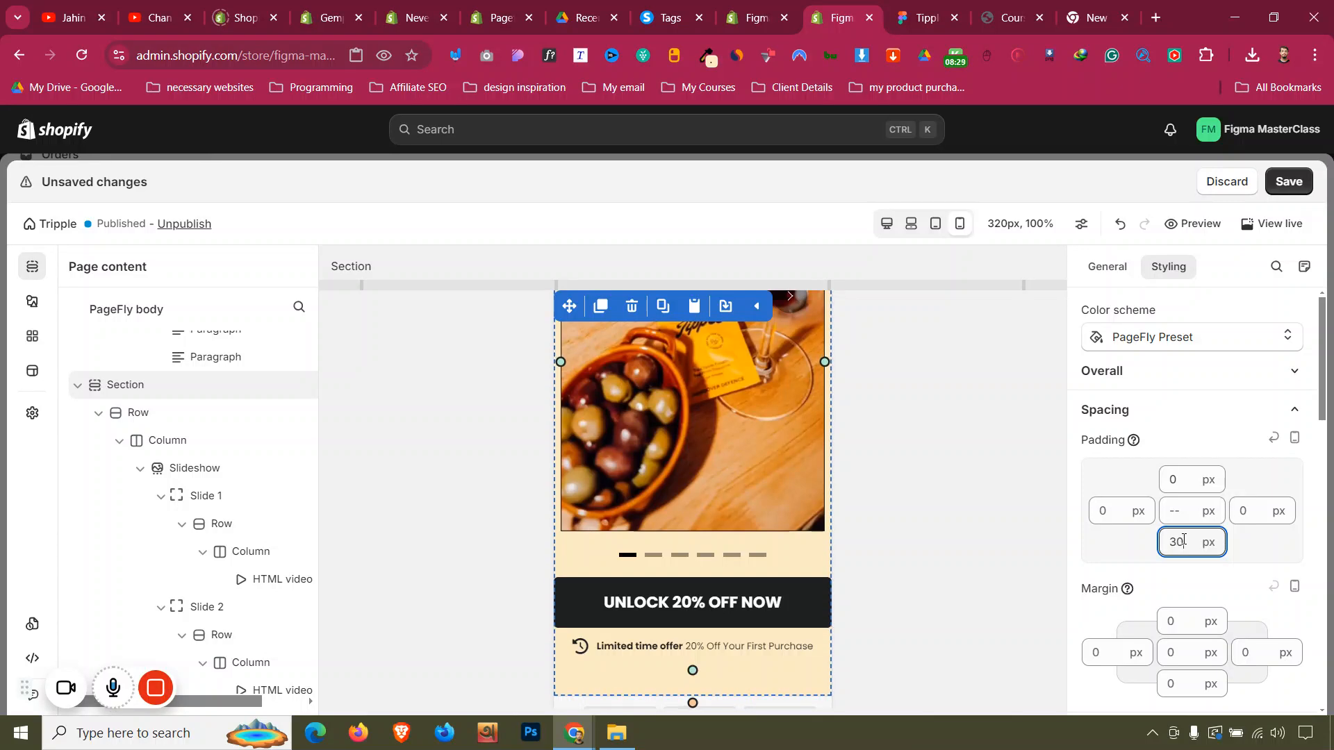
Set the left and right margins of the UNLOCK 20% OFF NOW button's row to 0 px in the mobile view
click(627, 576)
click(397, 266)
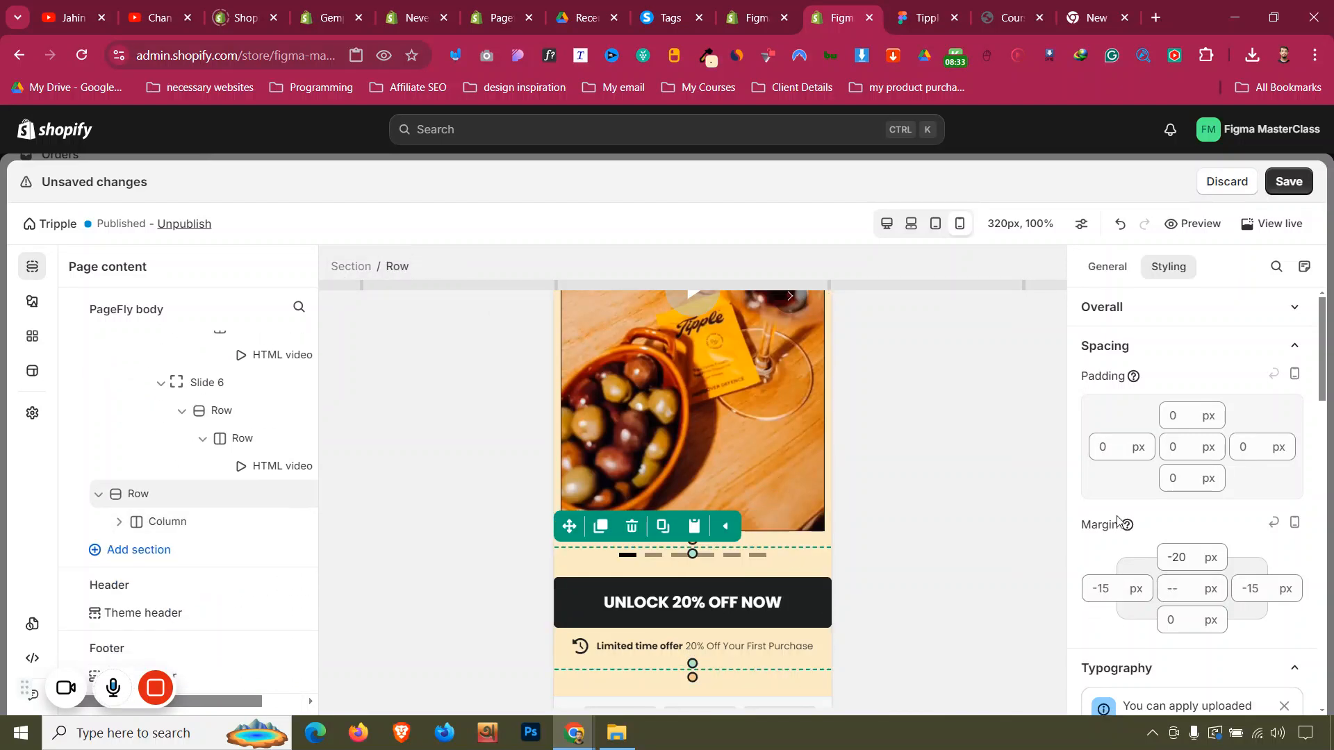
text(0)
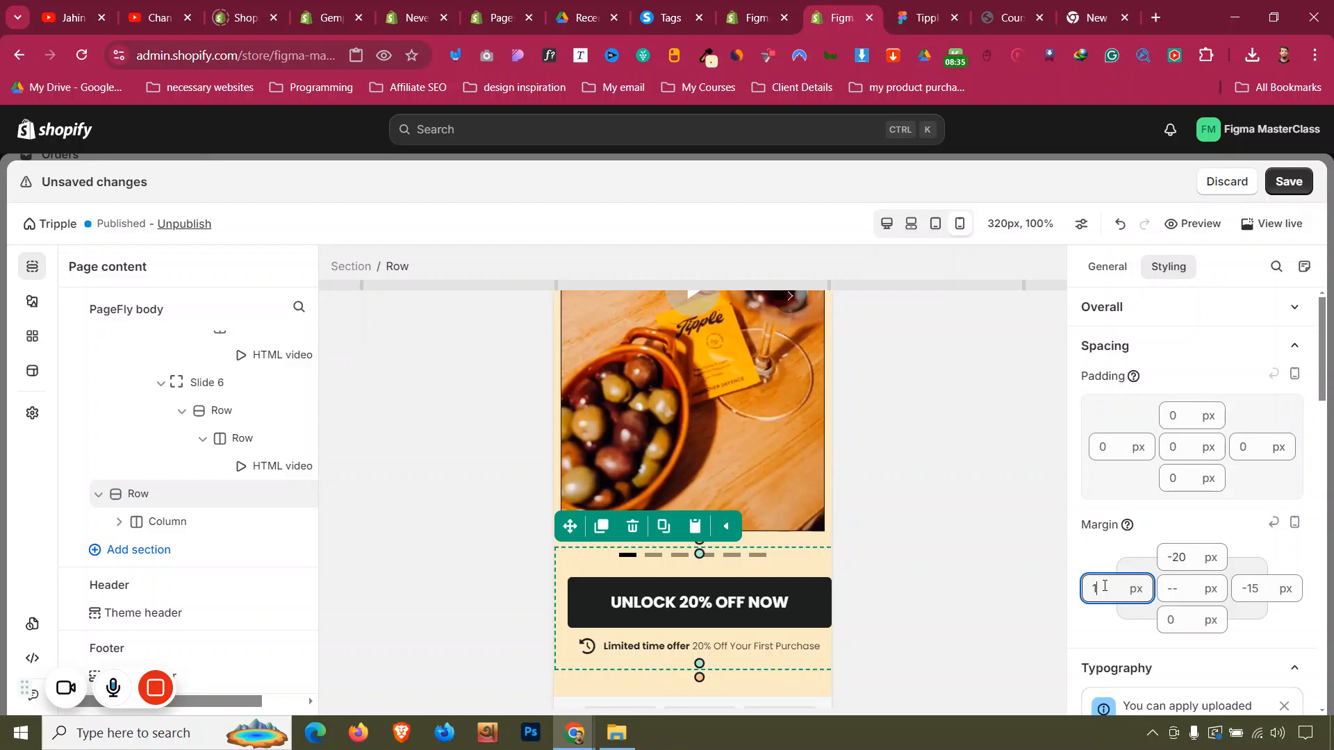
text(0)
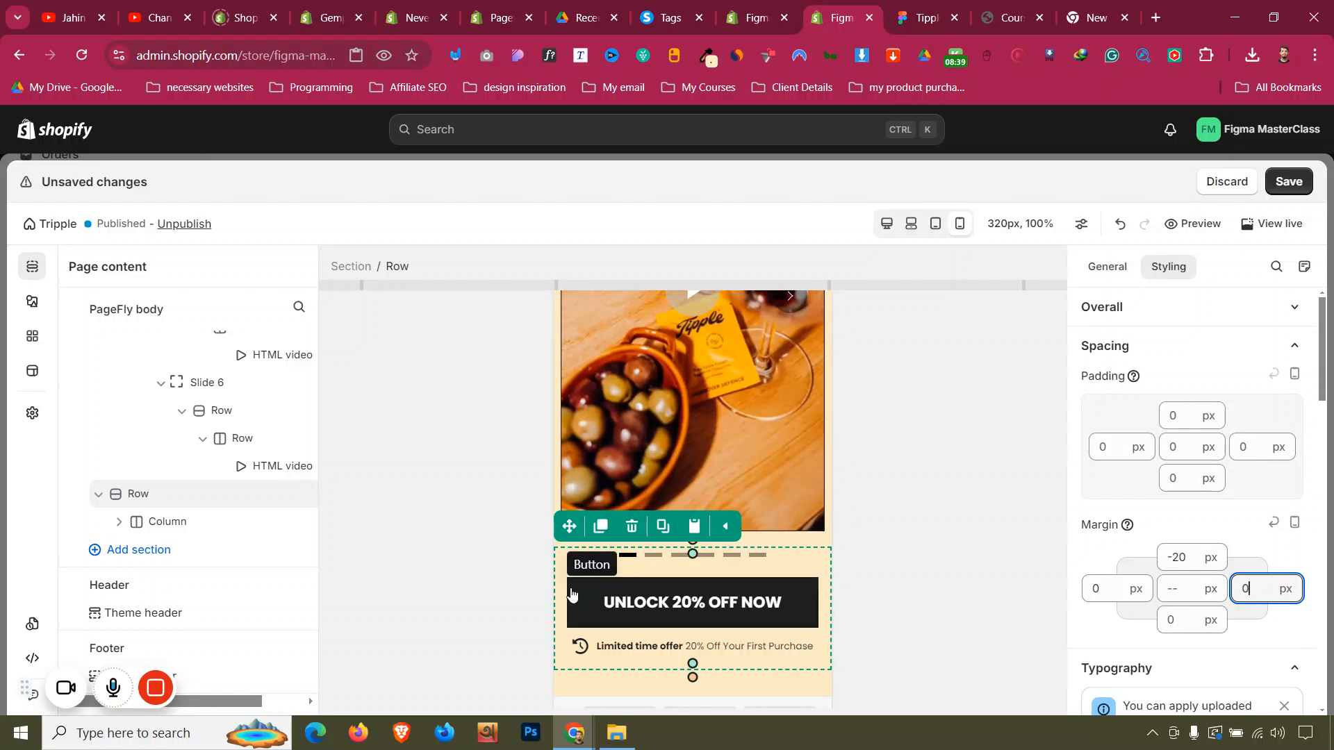
Review the mobile layout of the sections above, return to the desktop view and save the page
scroll(571, 593, up, 15)
scroll(571, 592, down, 12)
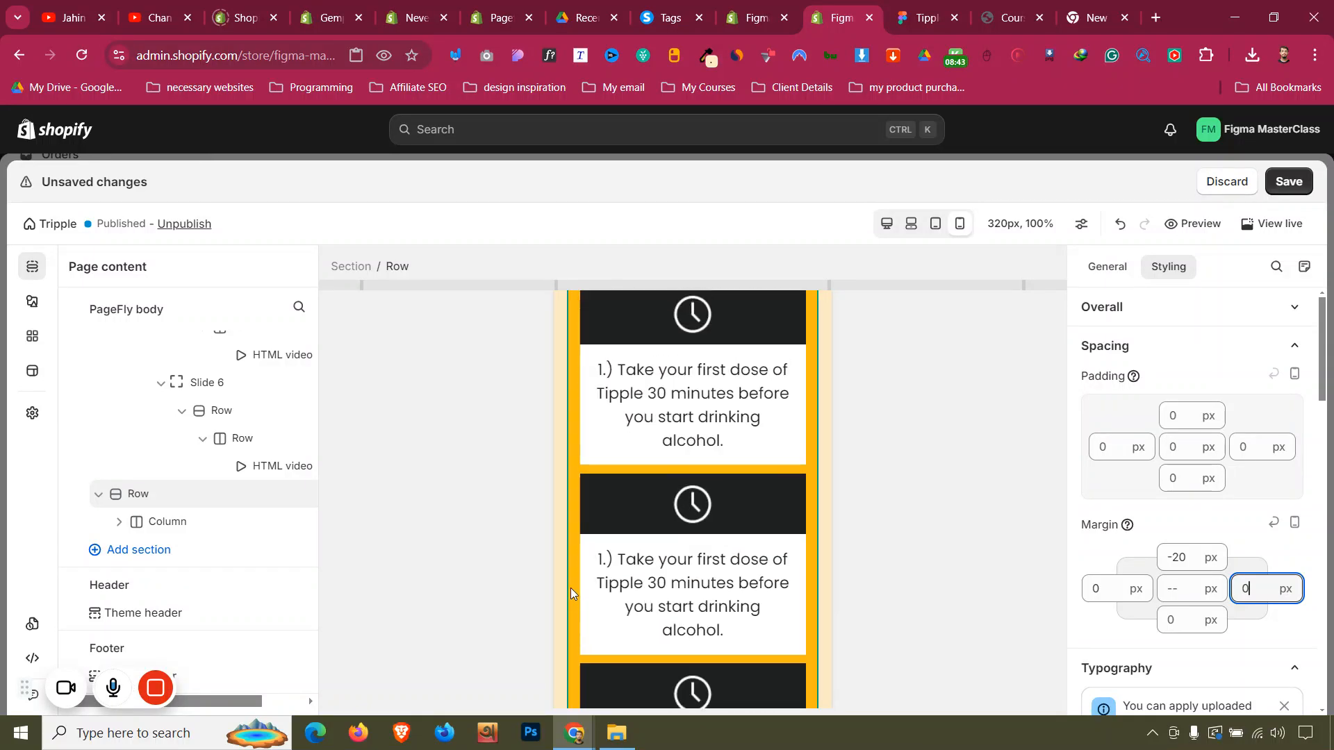
scroll(572, 593, up, 11)
scroll(571, 593, down, 2)
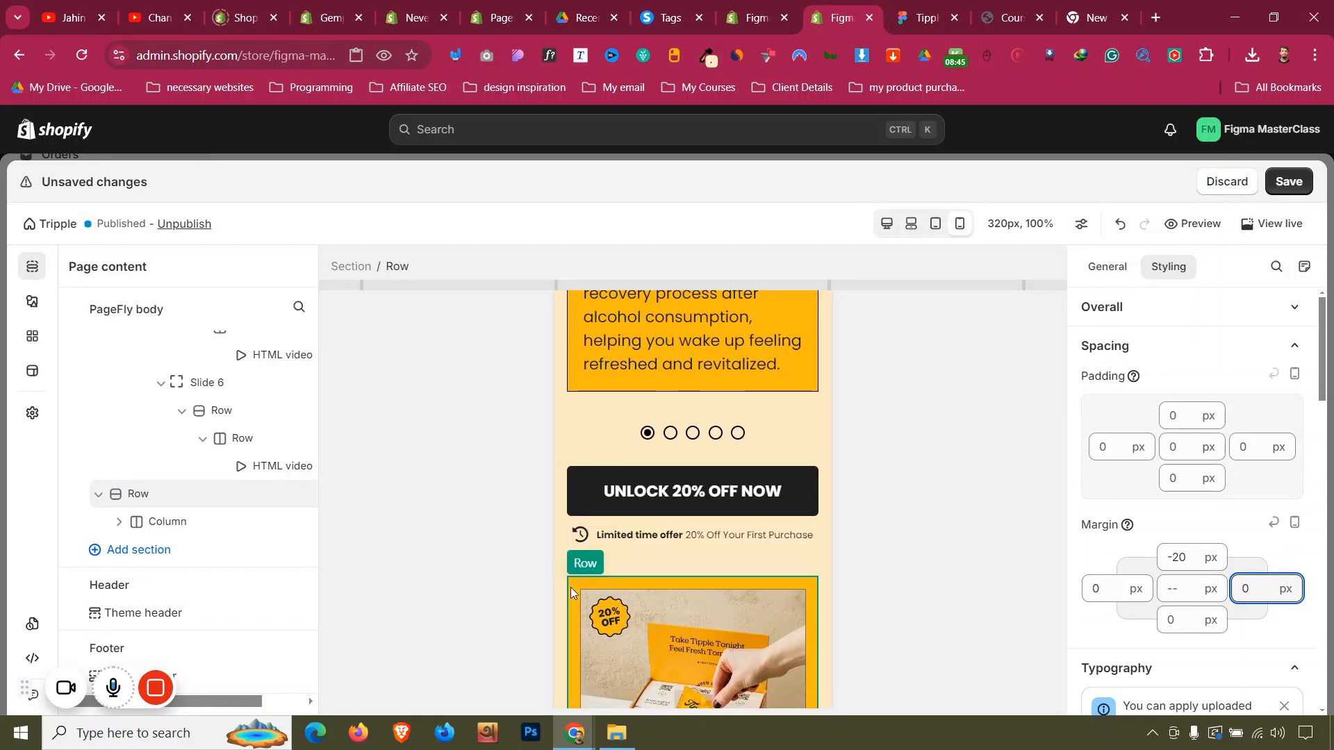
scroll(575, 504, up, 8)
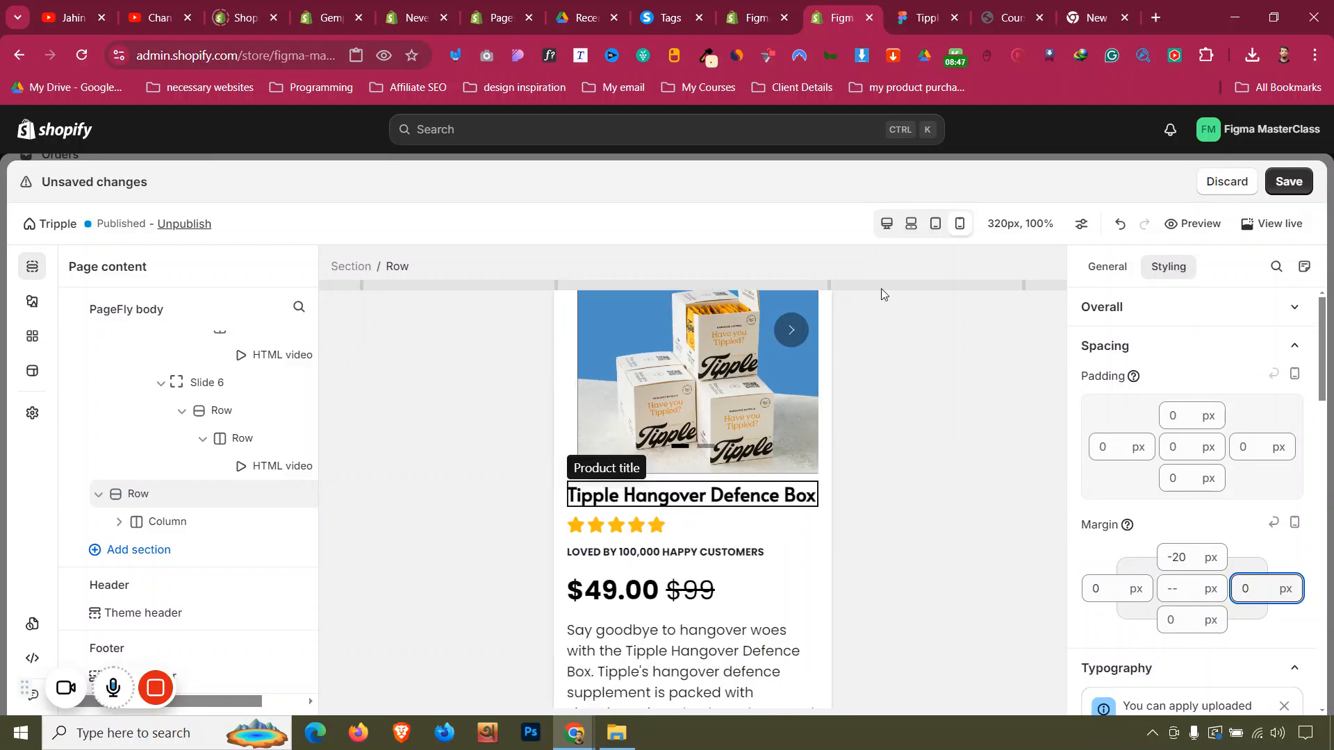
click(888, 224)
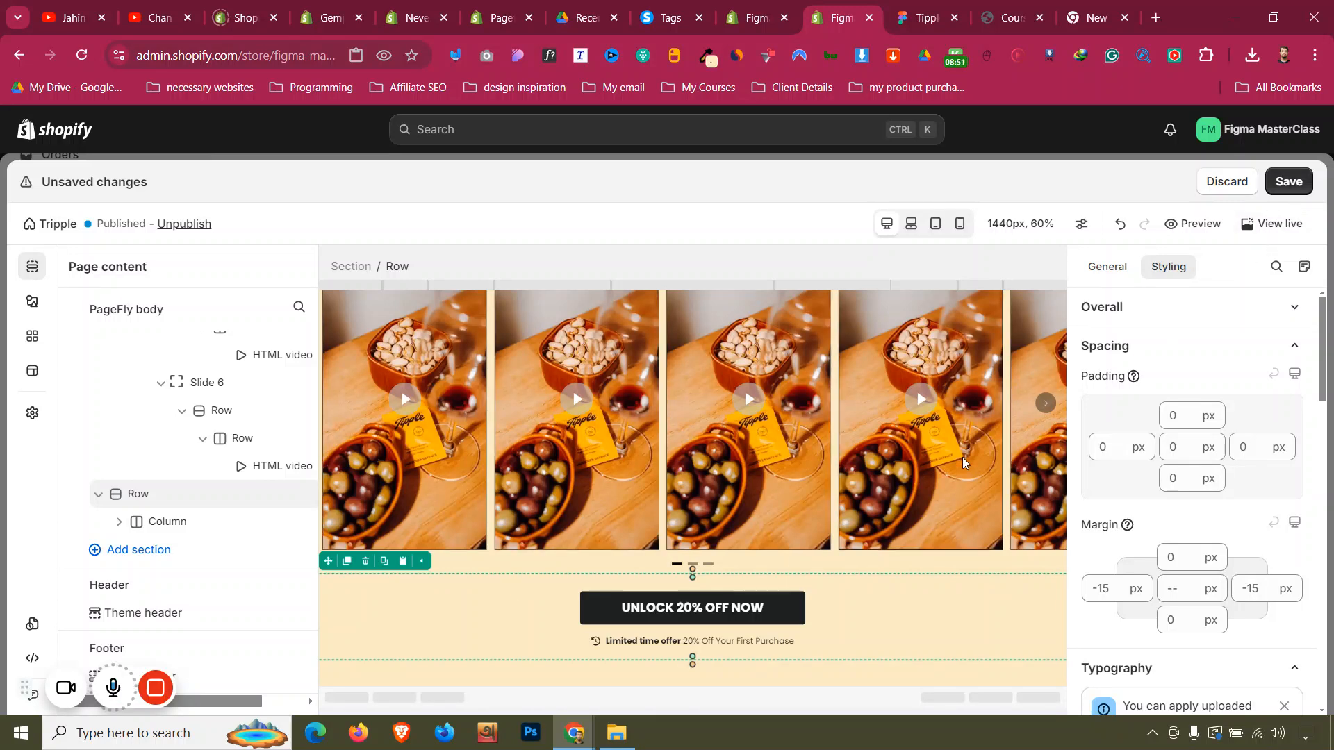
key(ctrl+s)
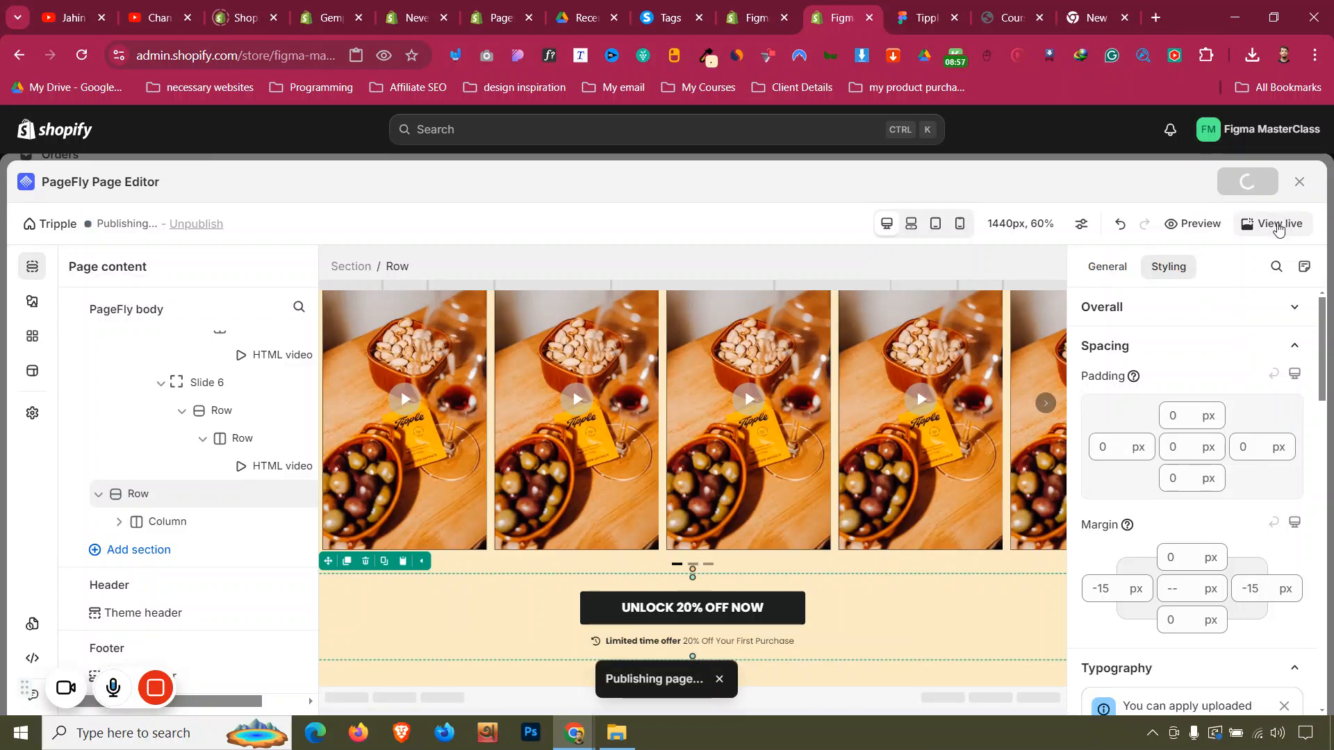
In the Figma design, select the Frequently Asked Questions frame and copy its background color FDB912
key(ctrl+Tab)
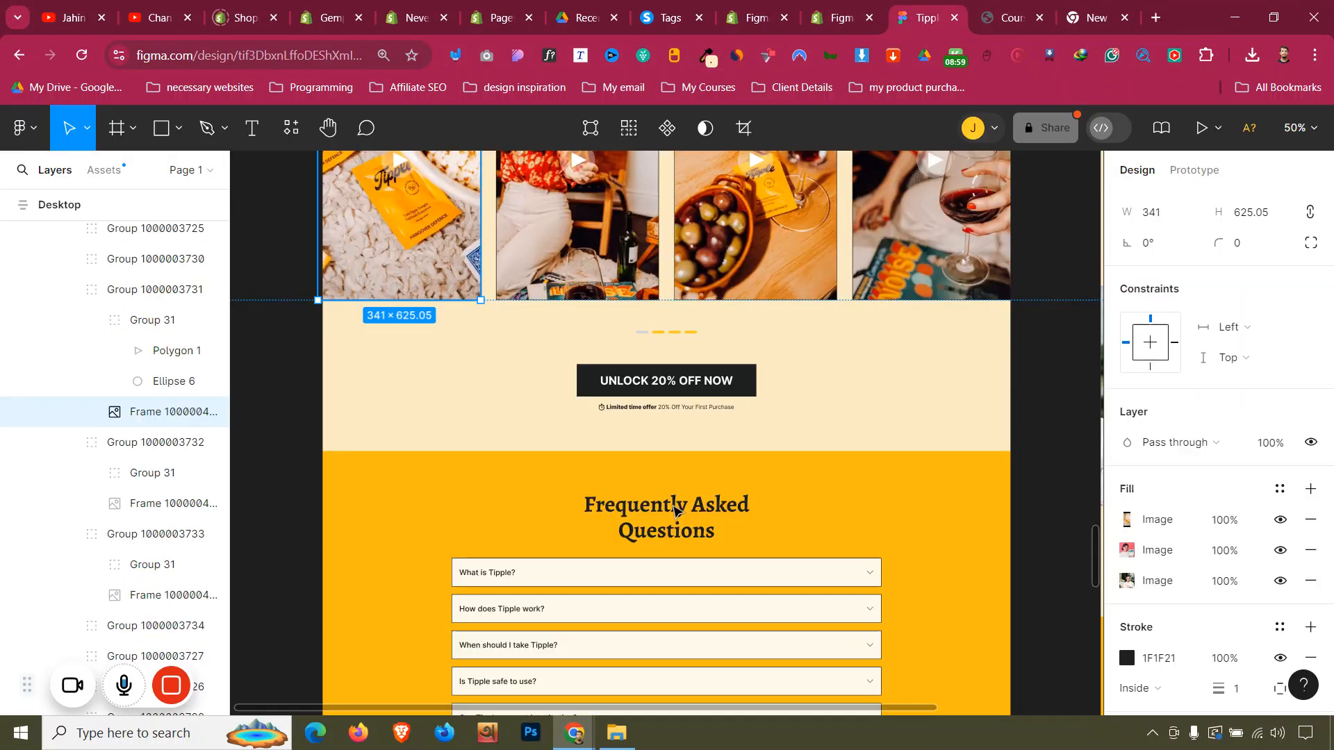
scroll(685, 490, down, 5)
scroll(685, 490, up, 5)
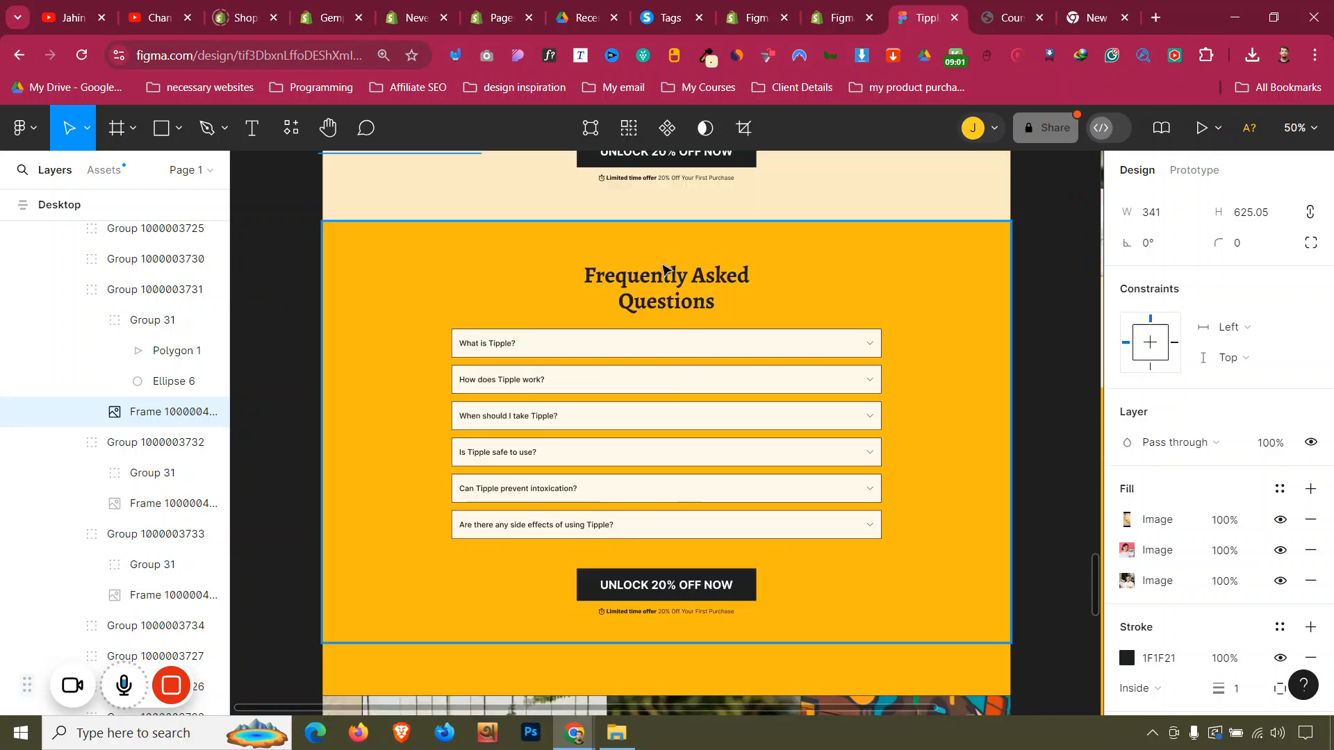
click(587, 248)
scroll(1181, 486, down, 5)
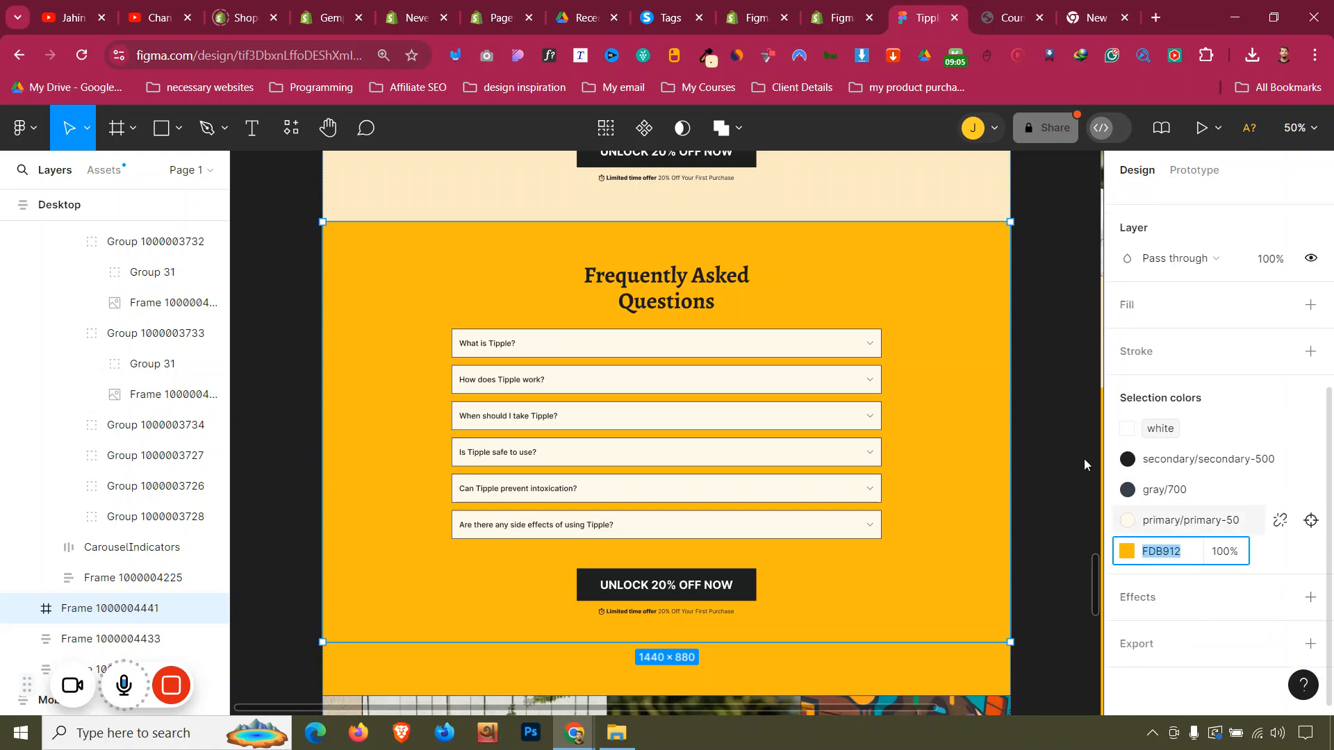
Open the live page from the PageFly editor and check the customer video slideshow's navigation, video playback and the button row beneath it
click(843, 5)
click(1266, 230)
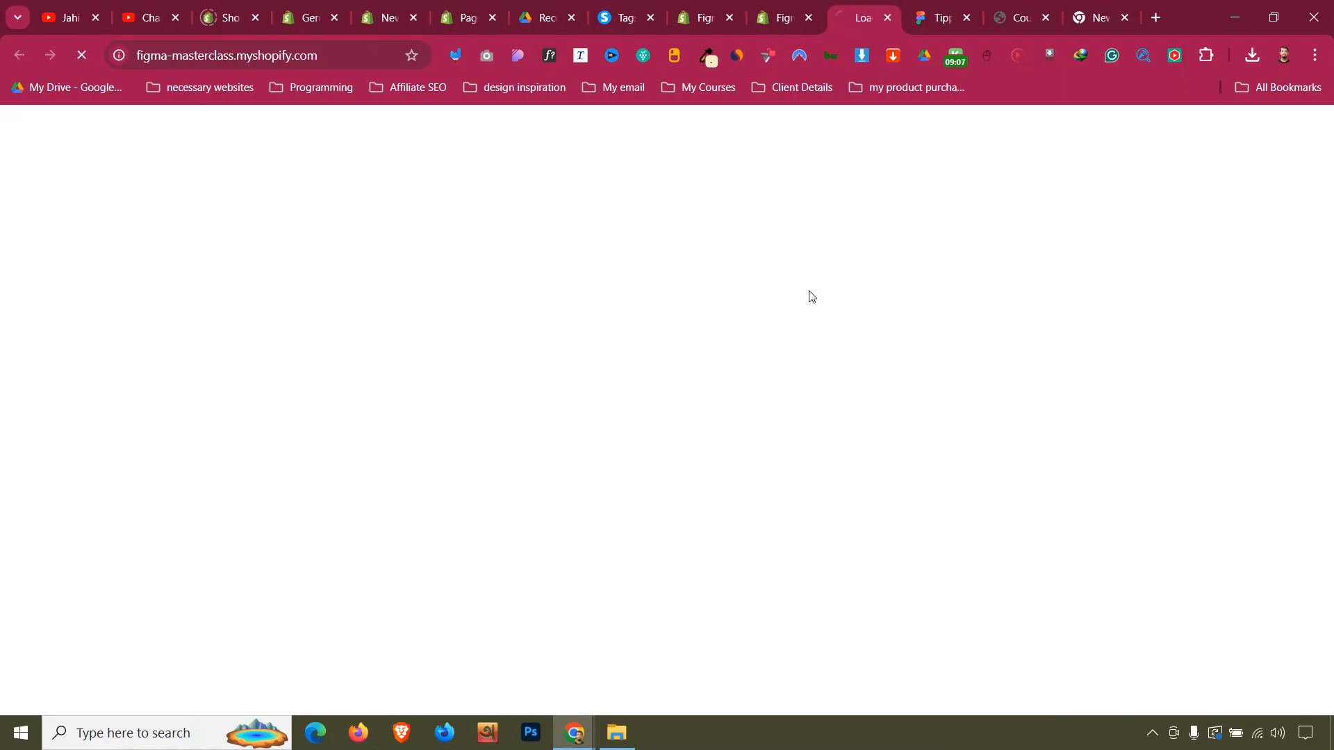
scroll(806, 297, down, 20)
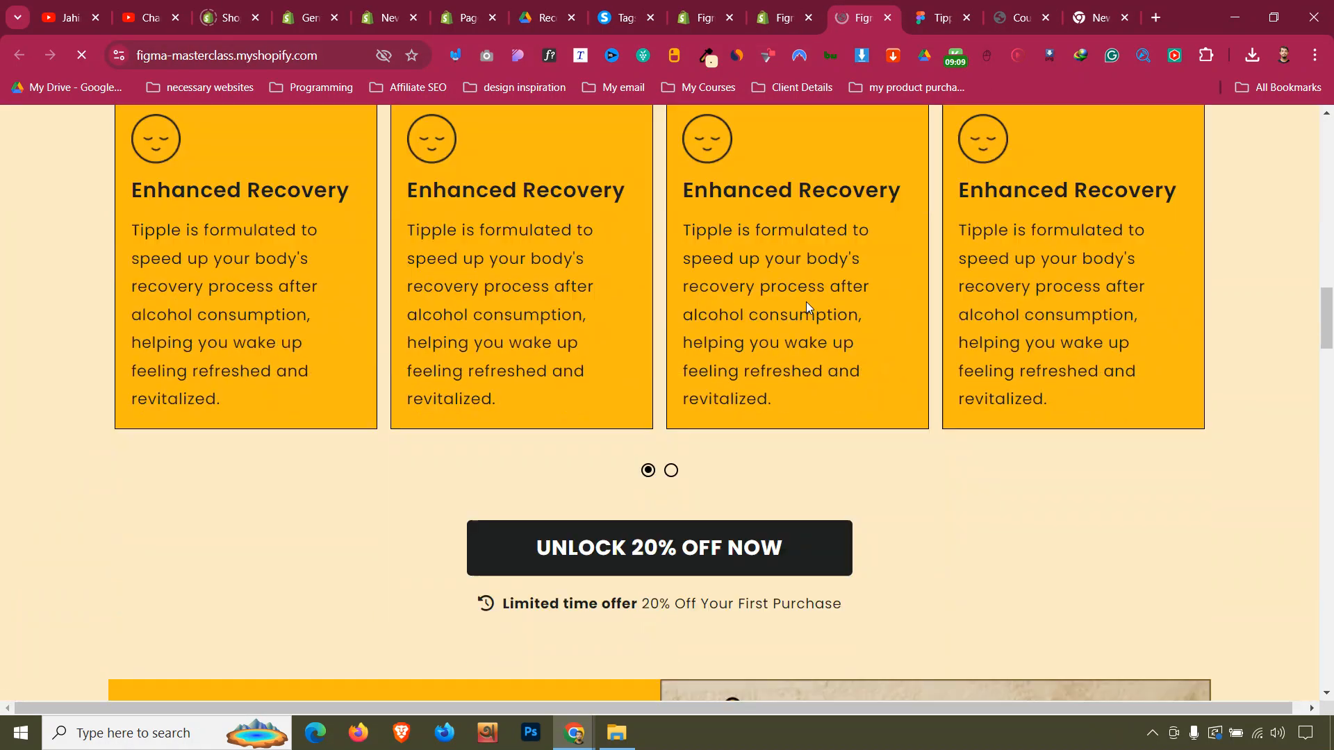
scroll(806, 311, down, 20)
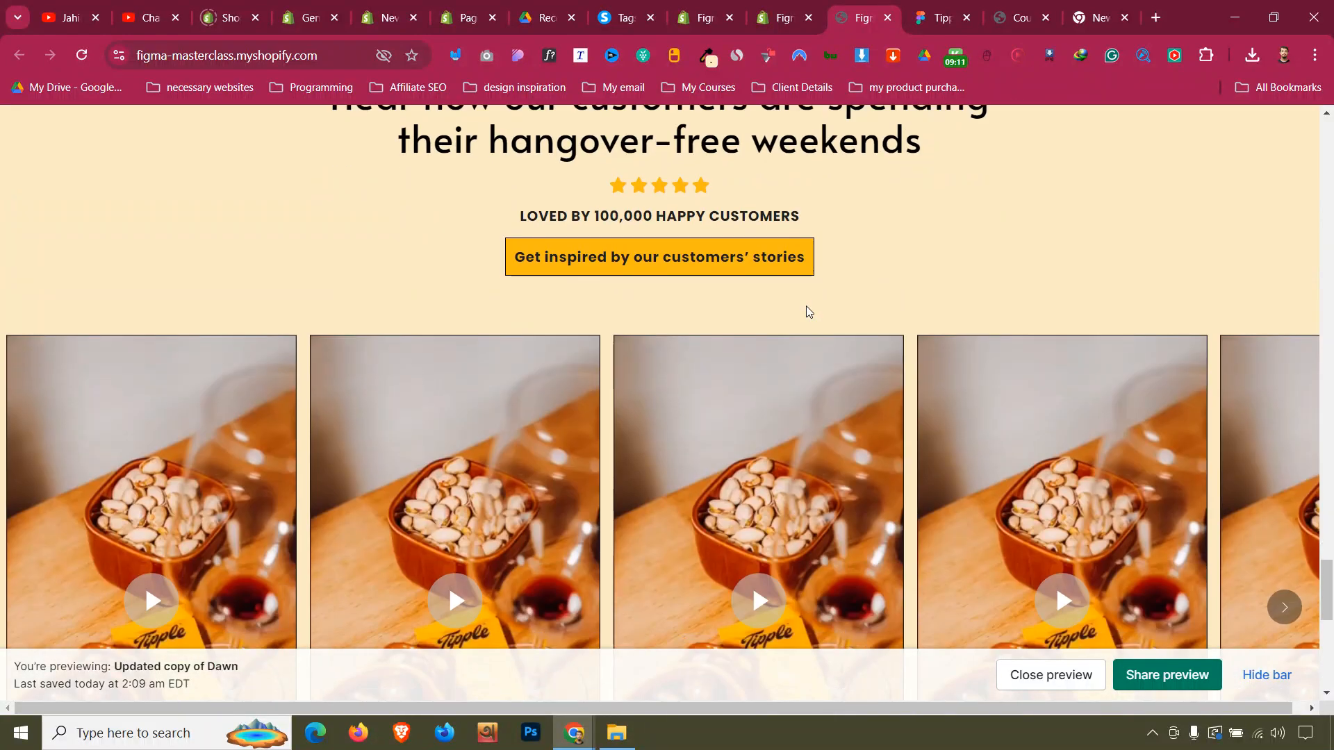
scroll(806, 306, down, 3)
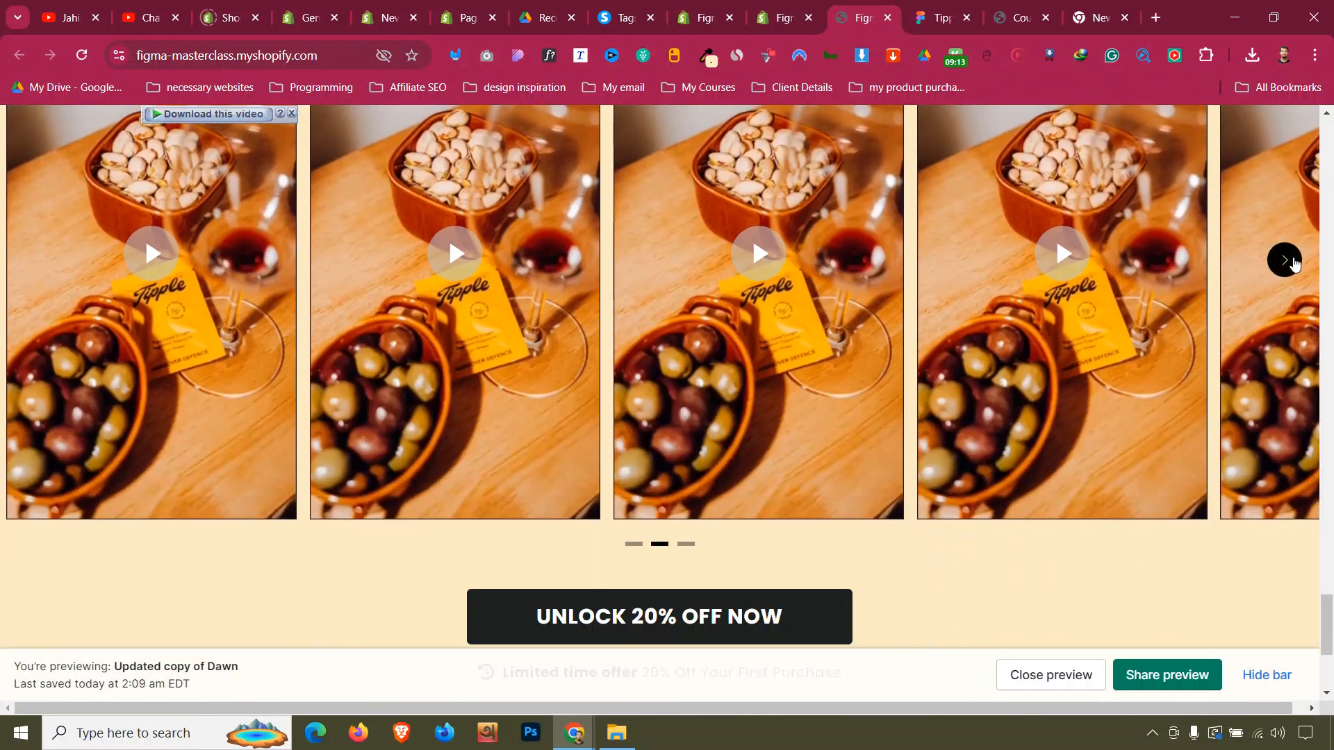
click(1285, 260)
click(1111, 251)
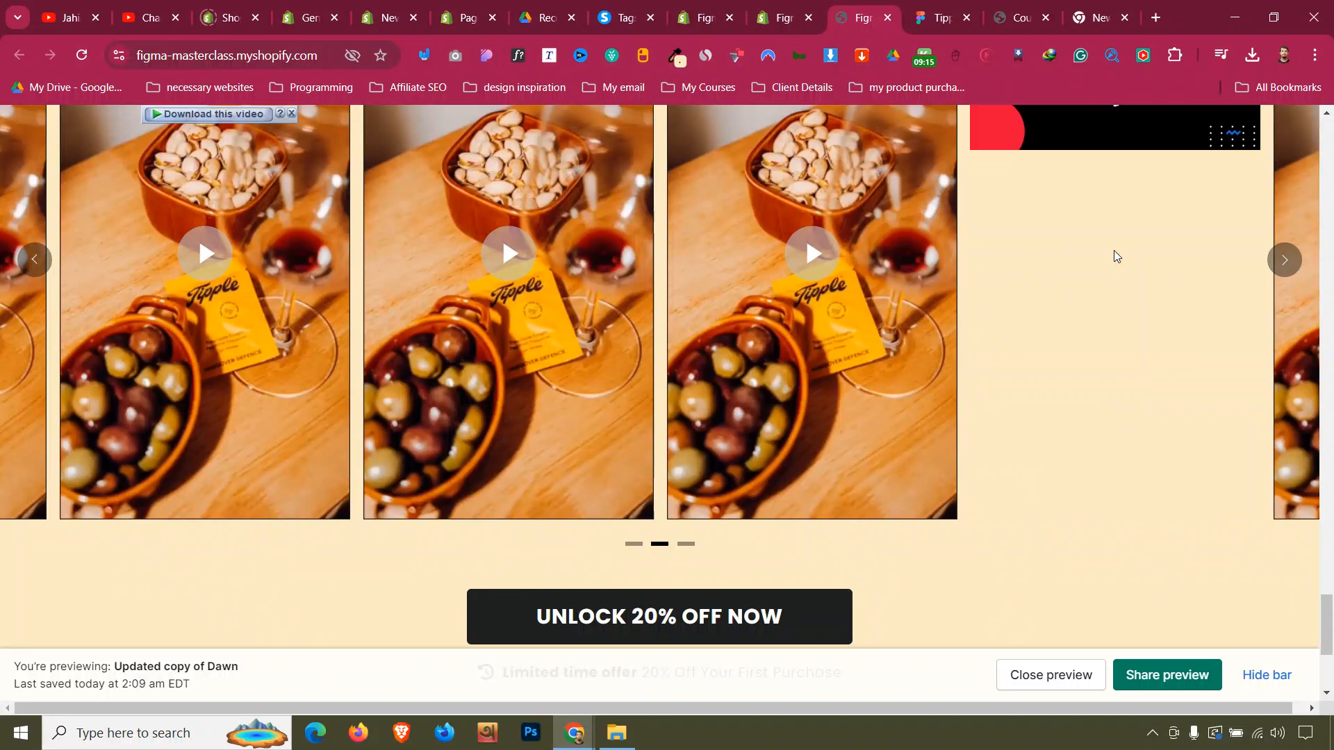
scroll(1128, 208, up, 3)
scroll(911, 352, down, 7)
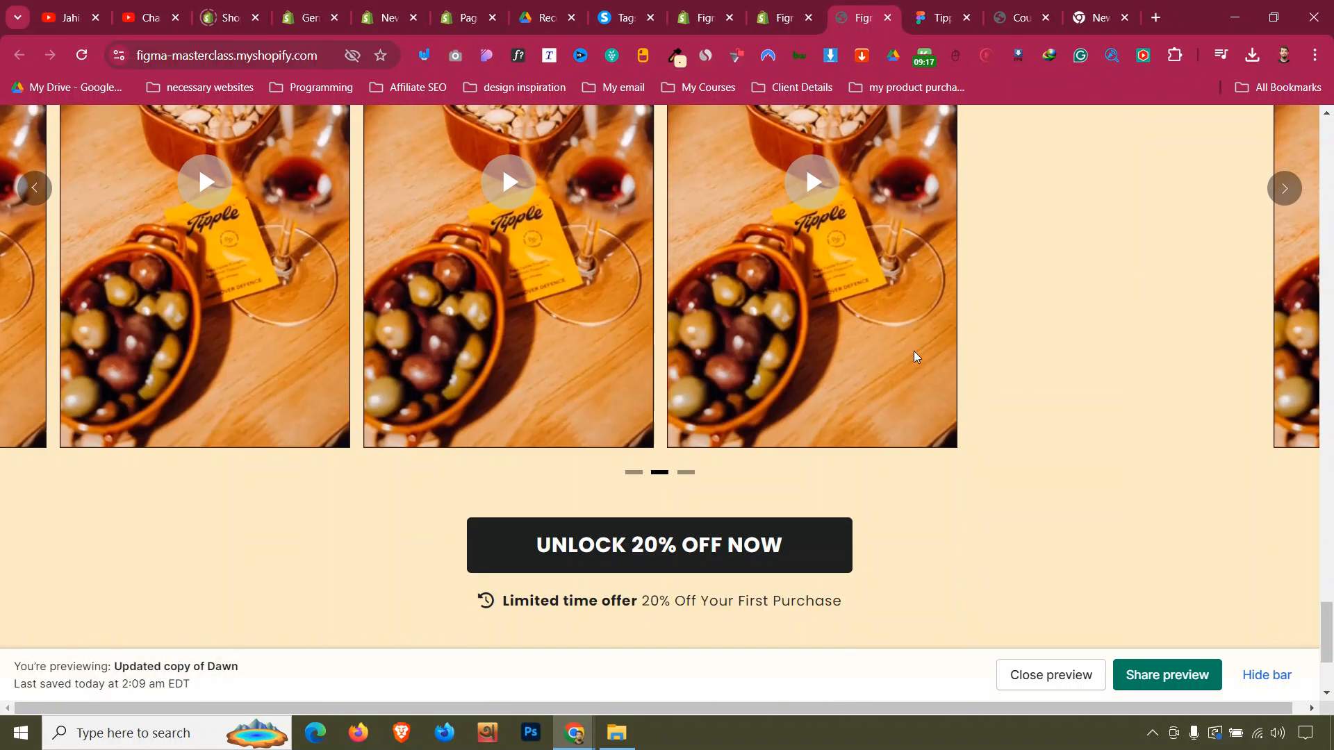
scroll(526, 440, down, 1)
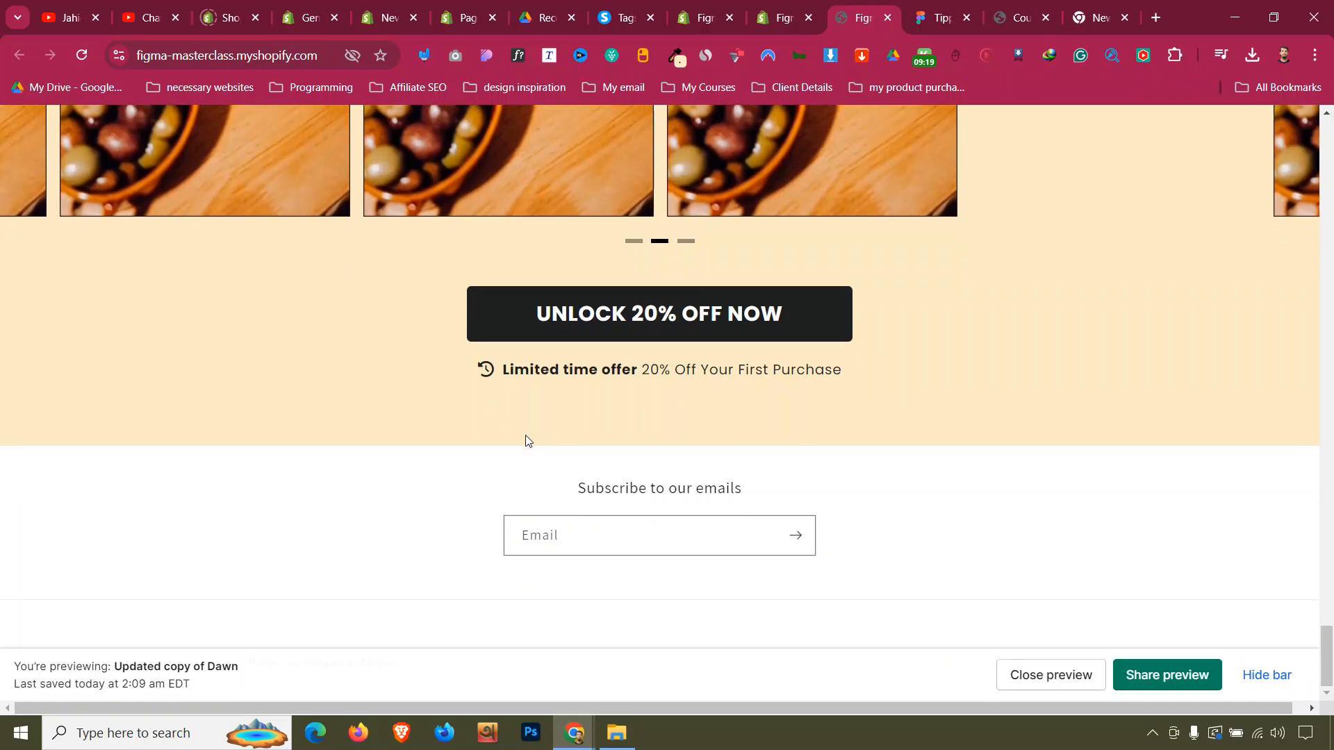
Back in the PageFly editor, add a single-column layout as a new section below the slideshow section and select that section
key(ctrl+shift+Tab)
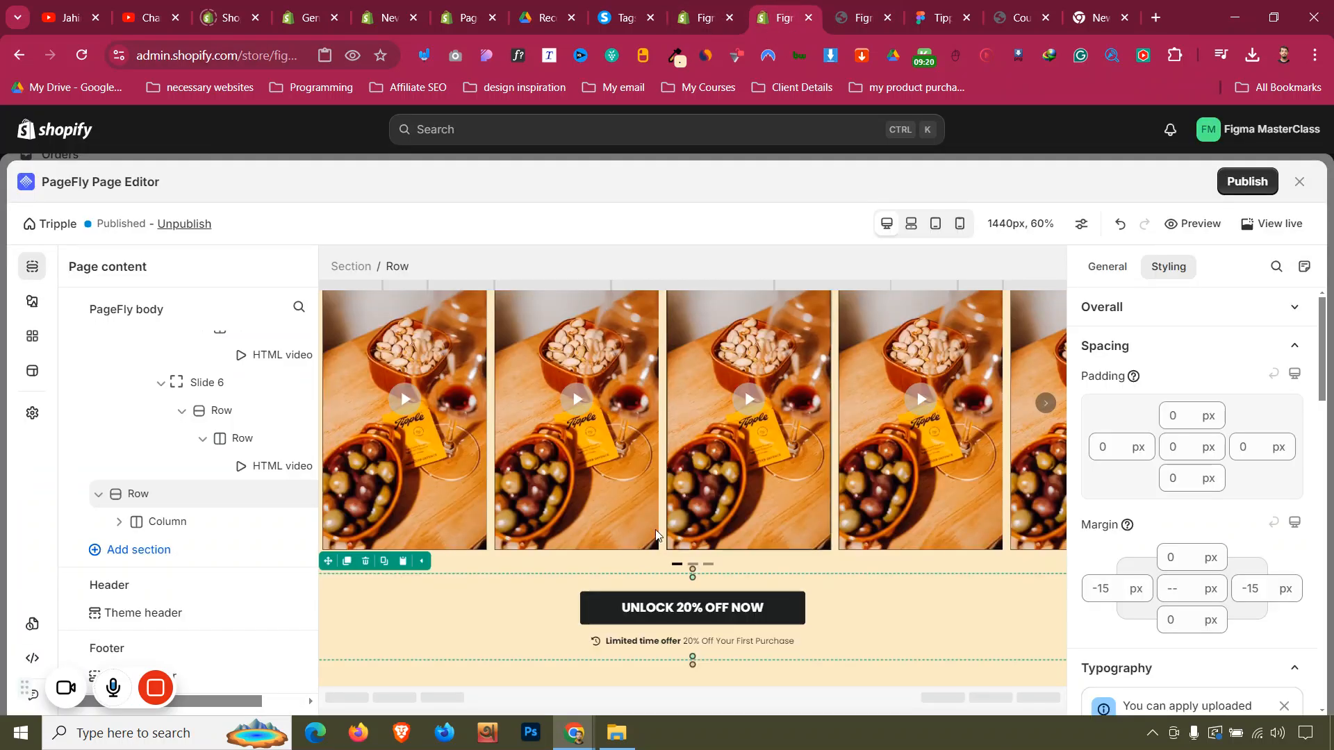
click(33, 302)
scroll(264, 389, up, 10)
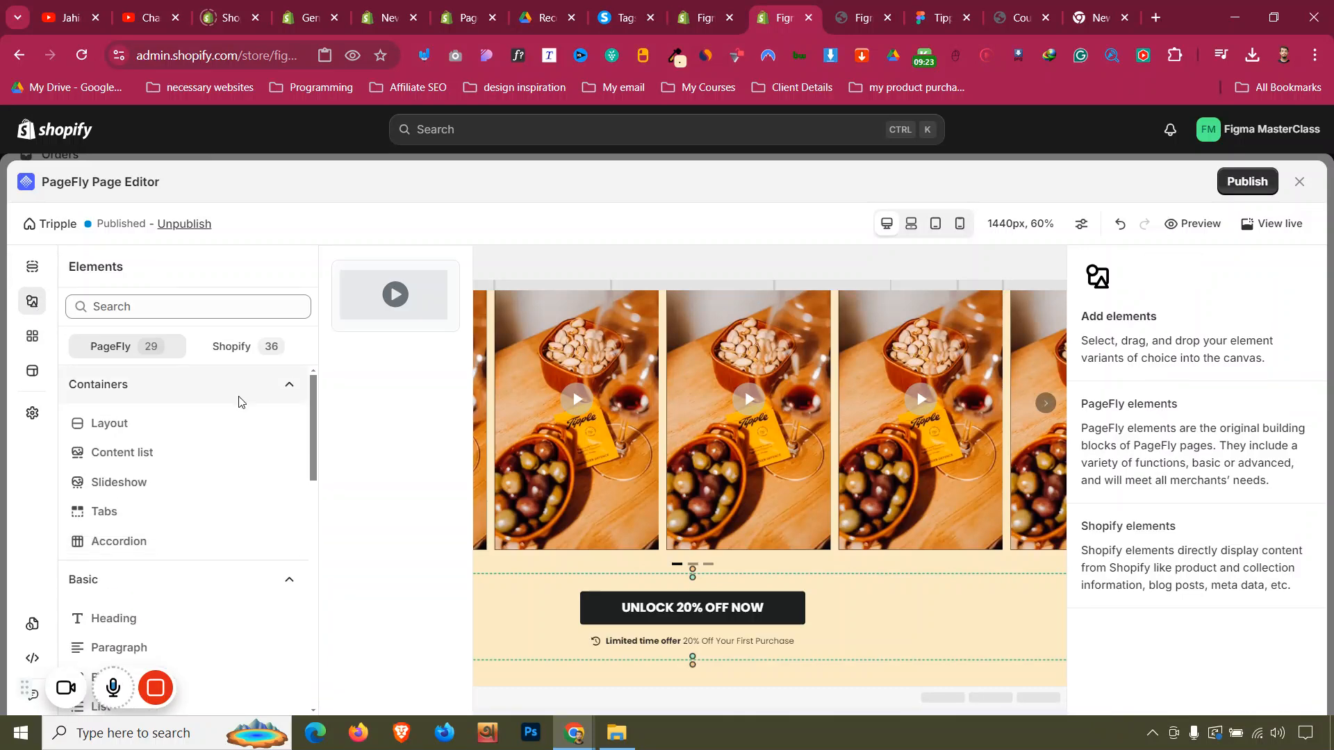
mouse_move(232, 423)
mouse_move(393, 292)
mouse_down()
mouse_move(591, 633)
mouse_move(561, 696)
mouse_move(506, 692)
mouse_up()
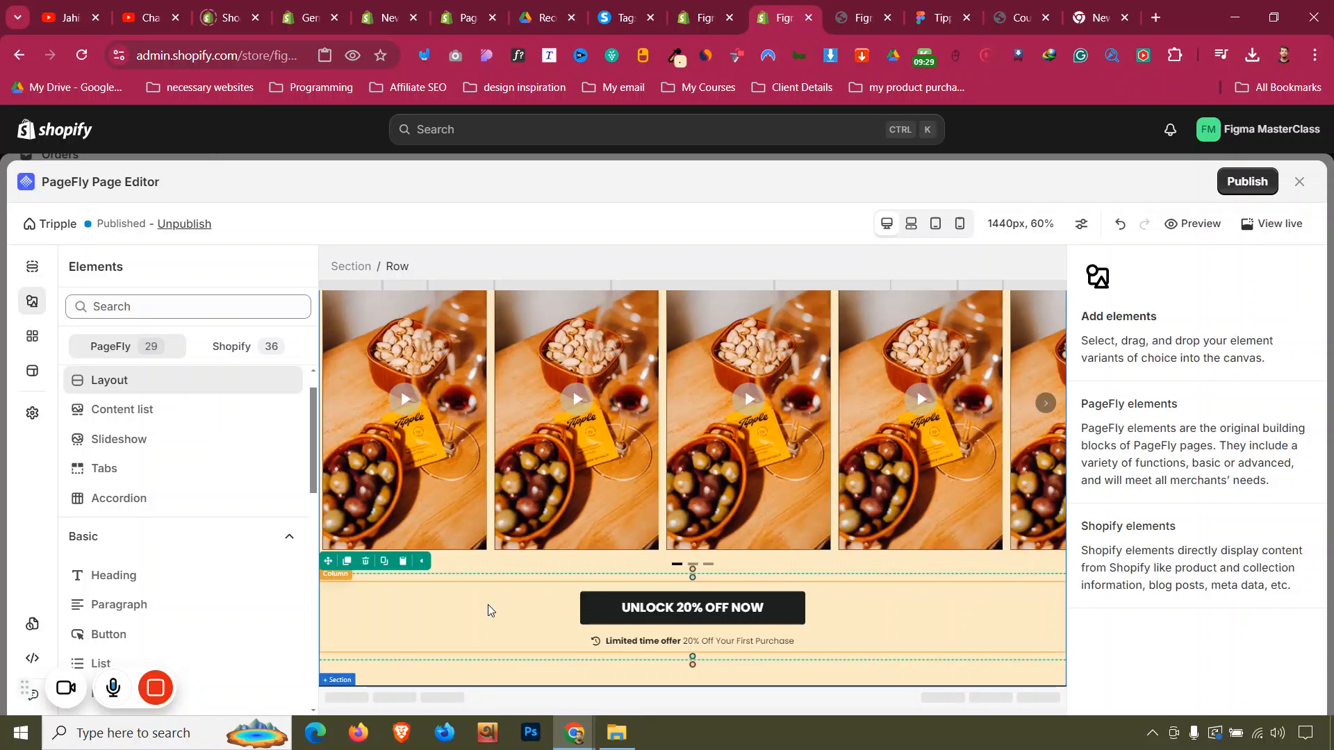
mouse_move(131, 394)
drag(401, 291, 477, 694)
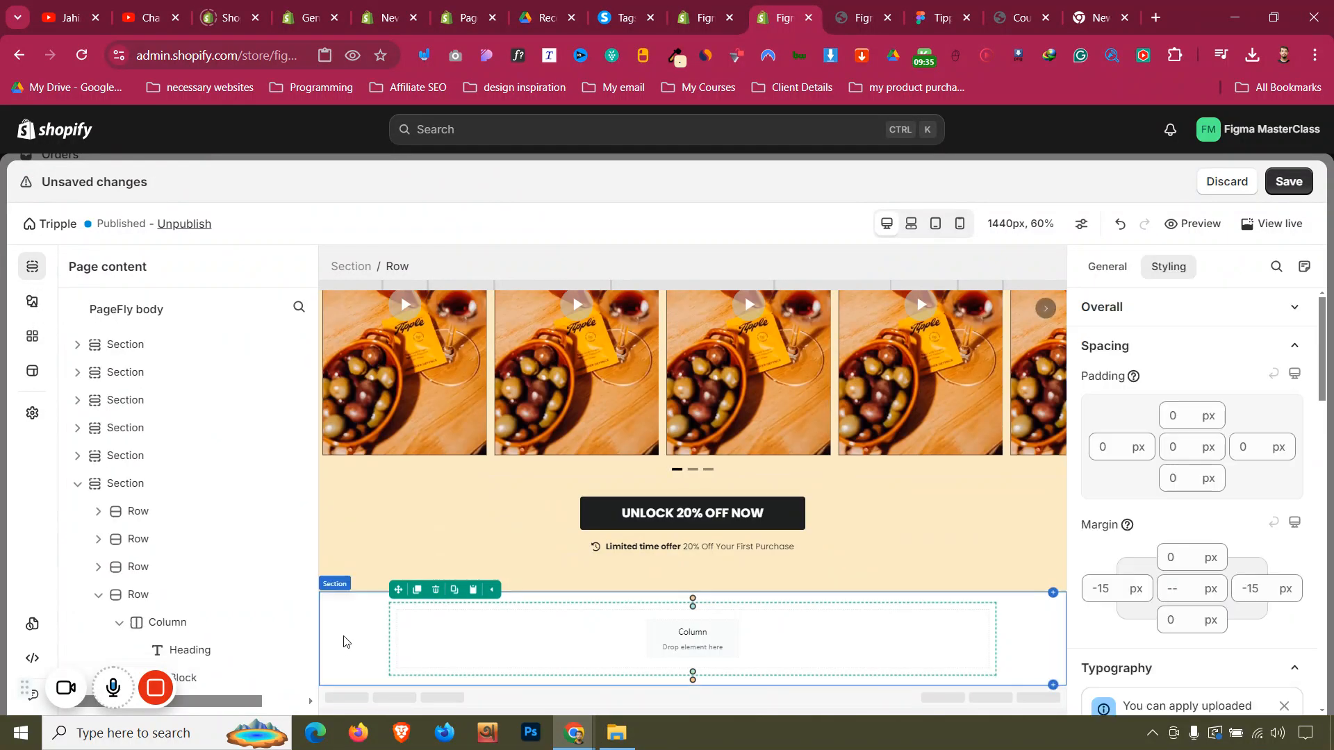
click(344, 642)
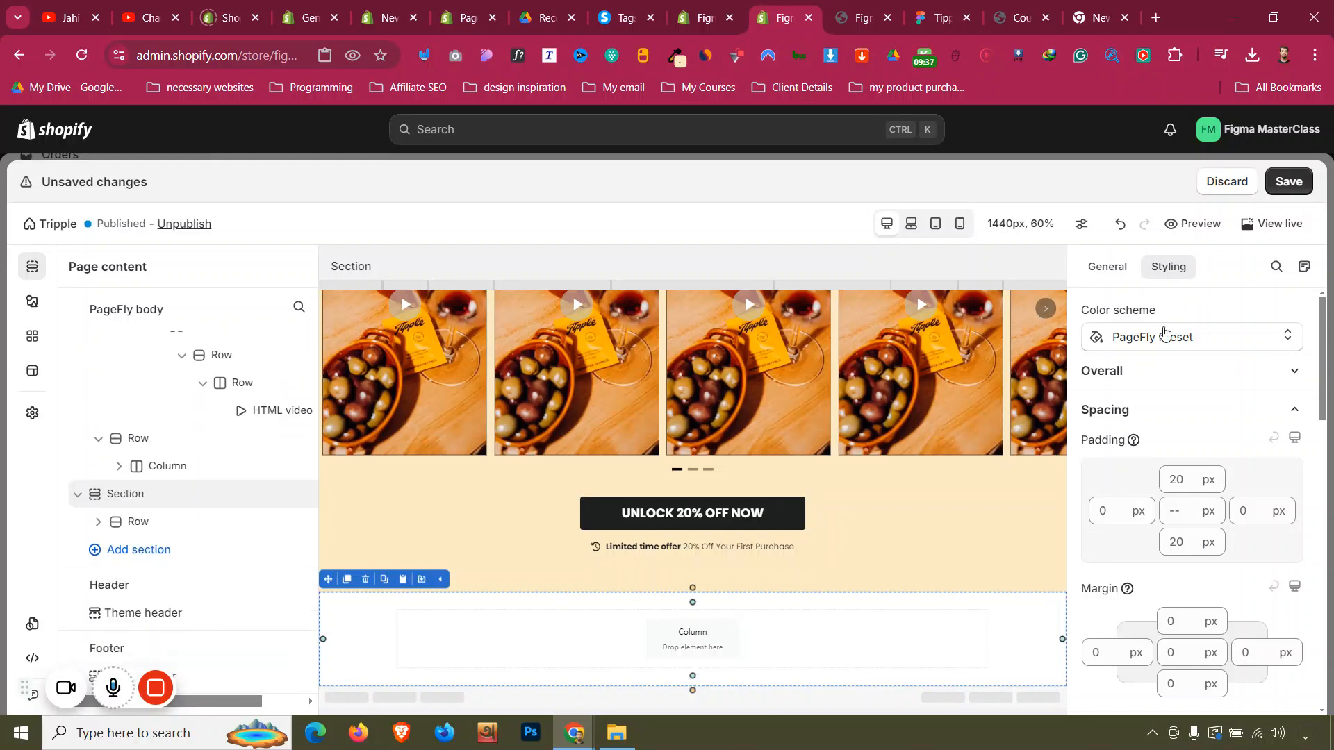
Set the new section's background color to rgb(253, 185, 18) and its top and bottom padding to 50 px
scroll(1177, 396, down, 7)
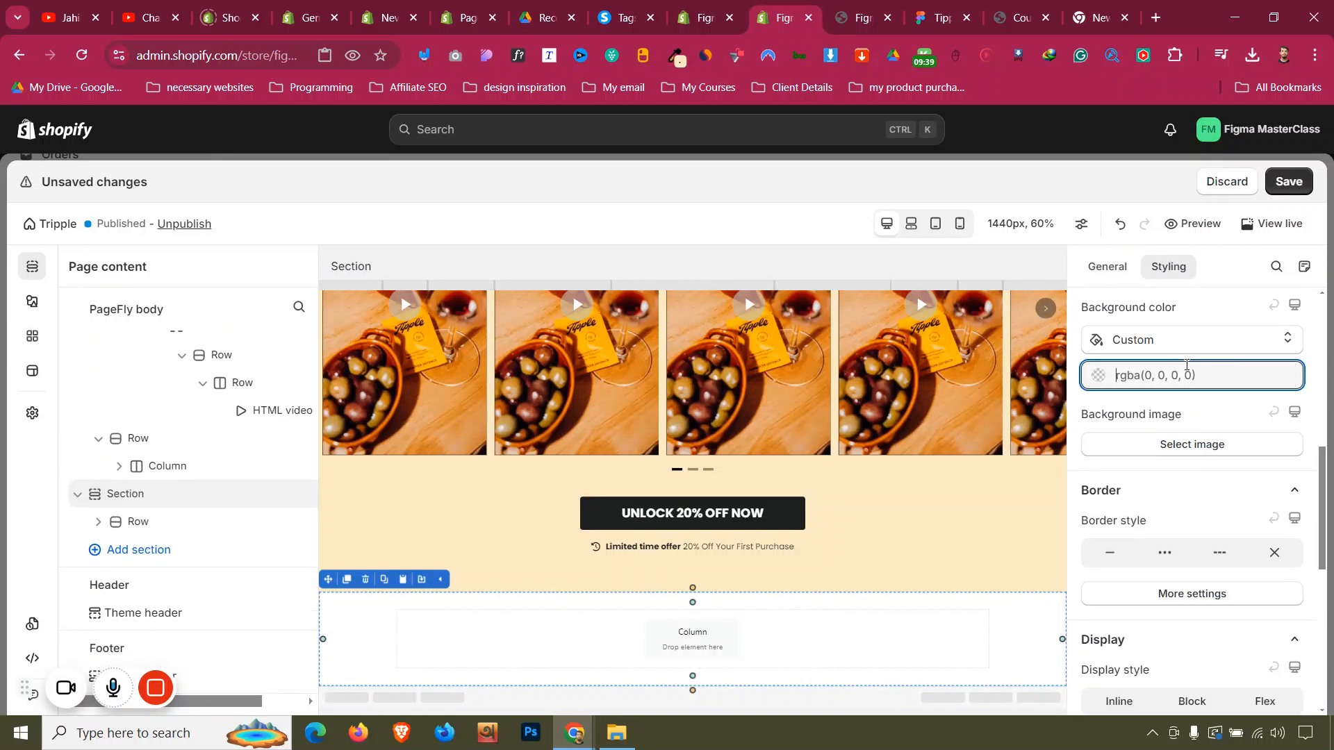
text(rgb(253, 185, 18))
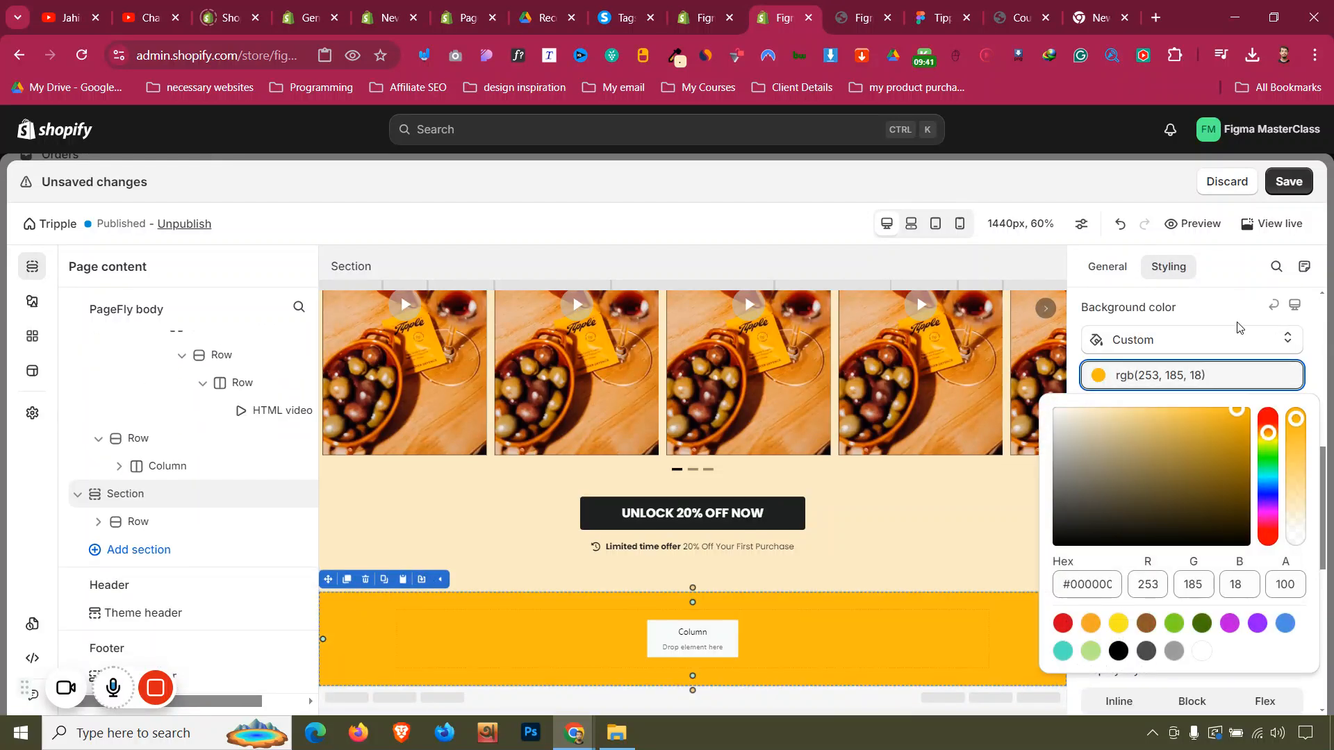
scroll(1233, 340, up, 7)
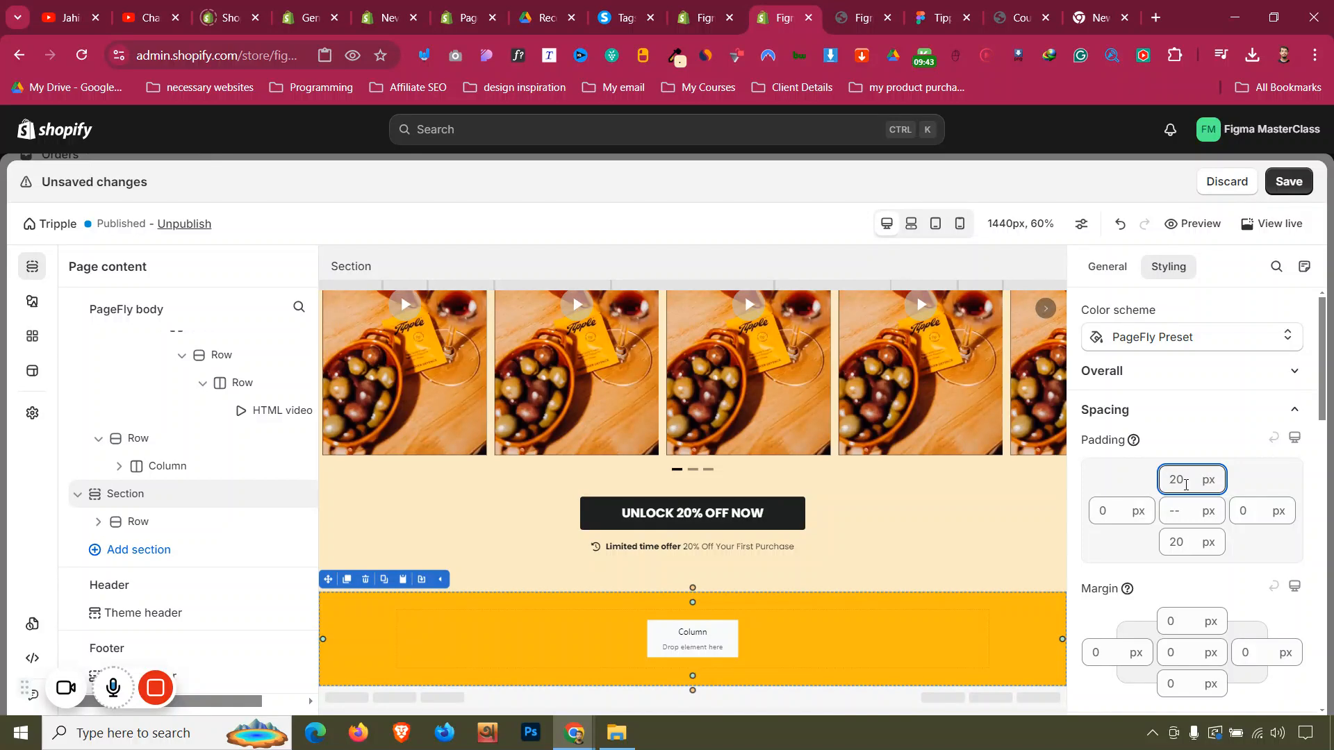
text(5050)
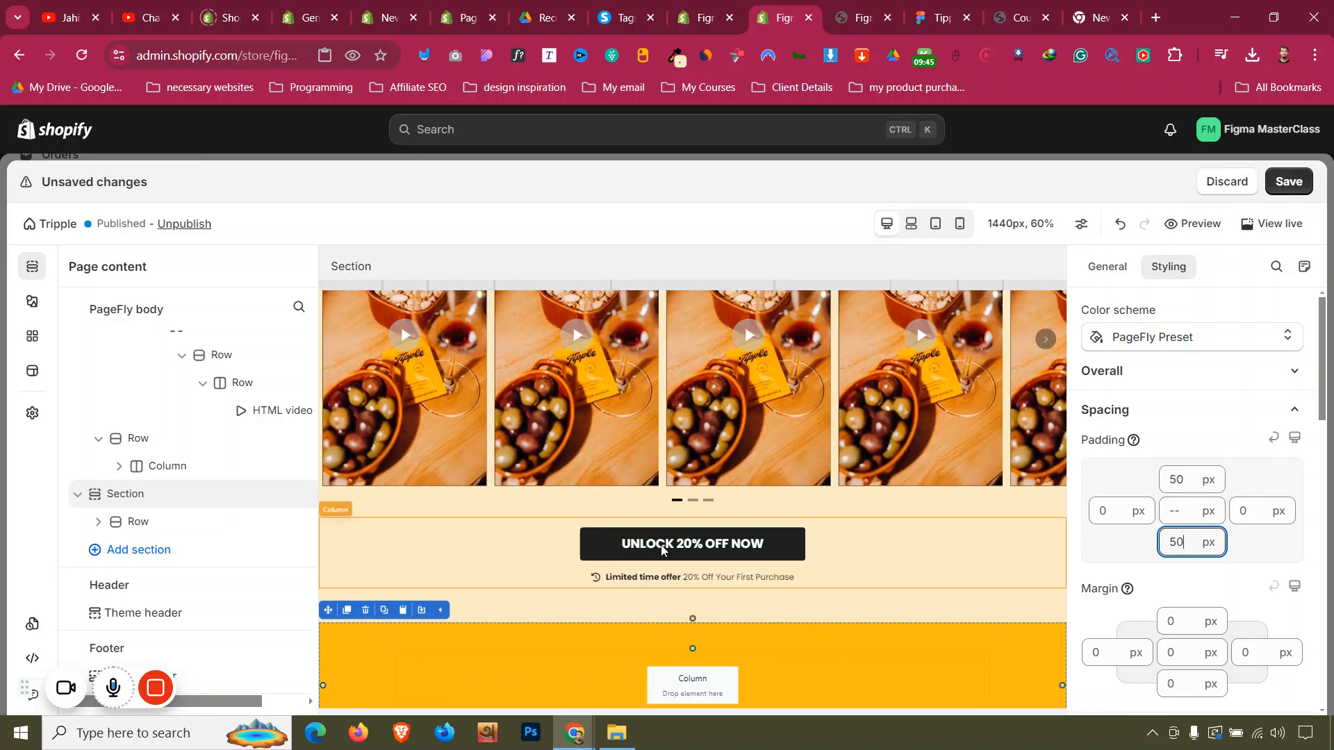
Duplicate the "Hear how our customers are spending their hangover-free weekends" heading and move the copy into the new yellow section's column
scroll(695, 385, up, 5)
click(694, 385)
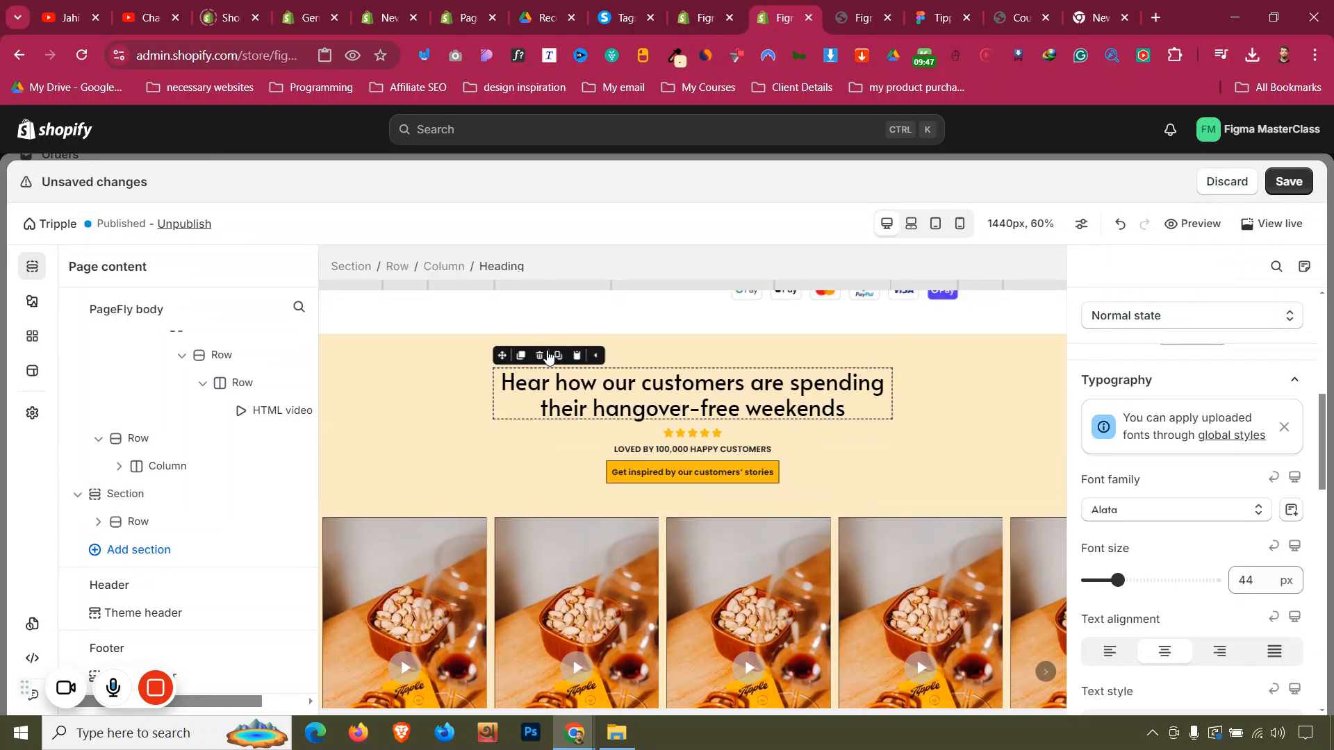
click(521, 354)
drag(510, 397, 700, 618)
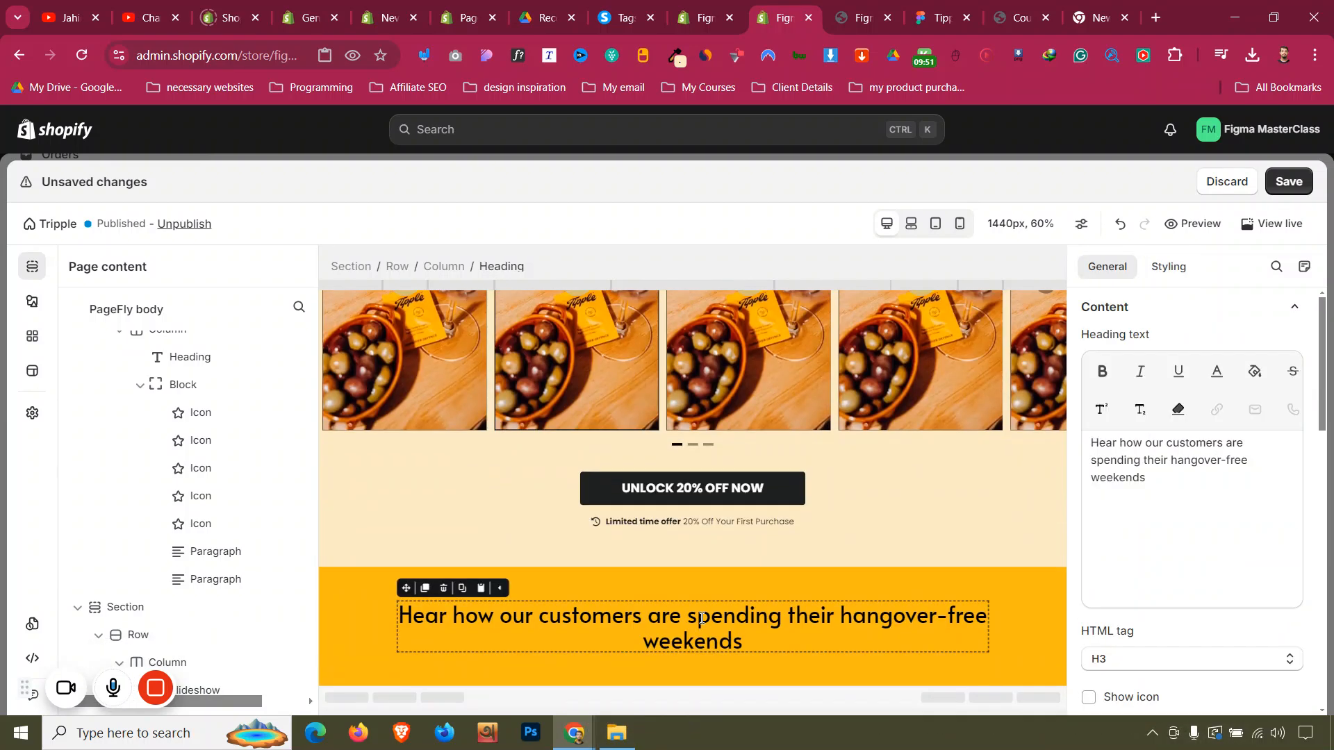
In the Figma design, select and copy the "Frequently Asked Questions" title text
click(894, 7)
click(925, 13)
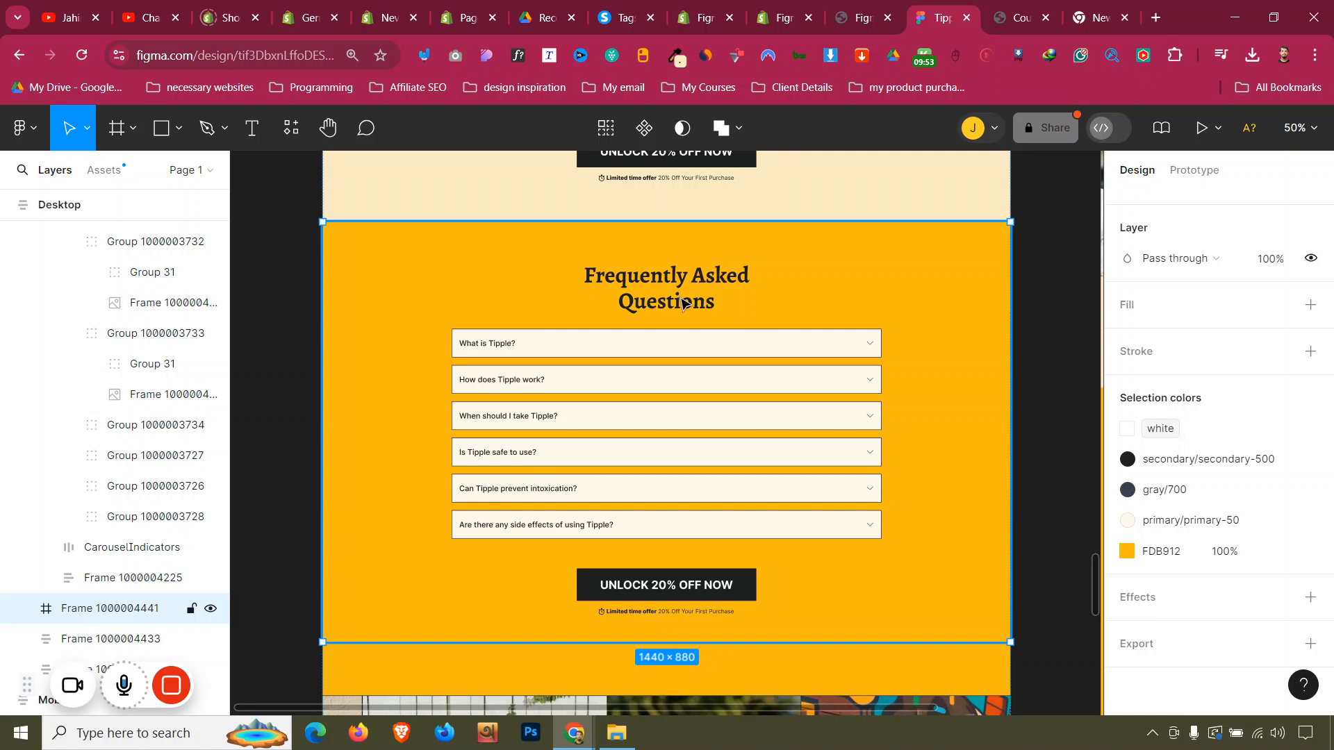
double_click(684, 304)
double_click(688, 303)
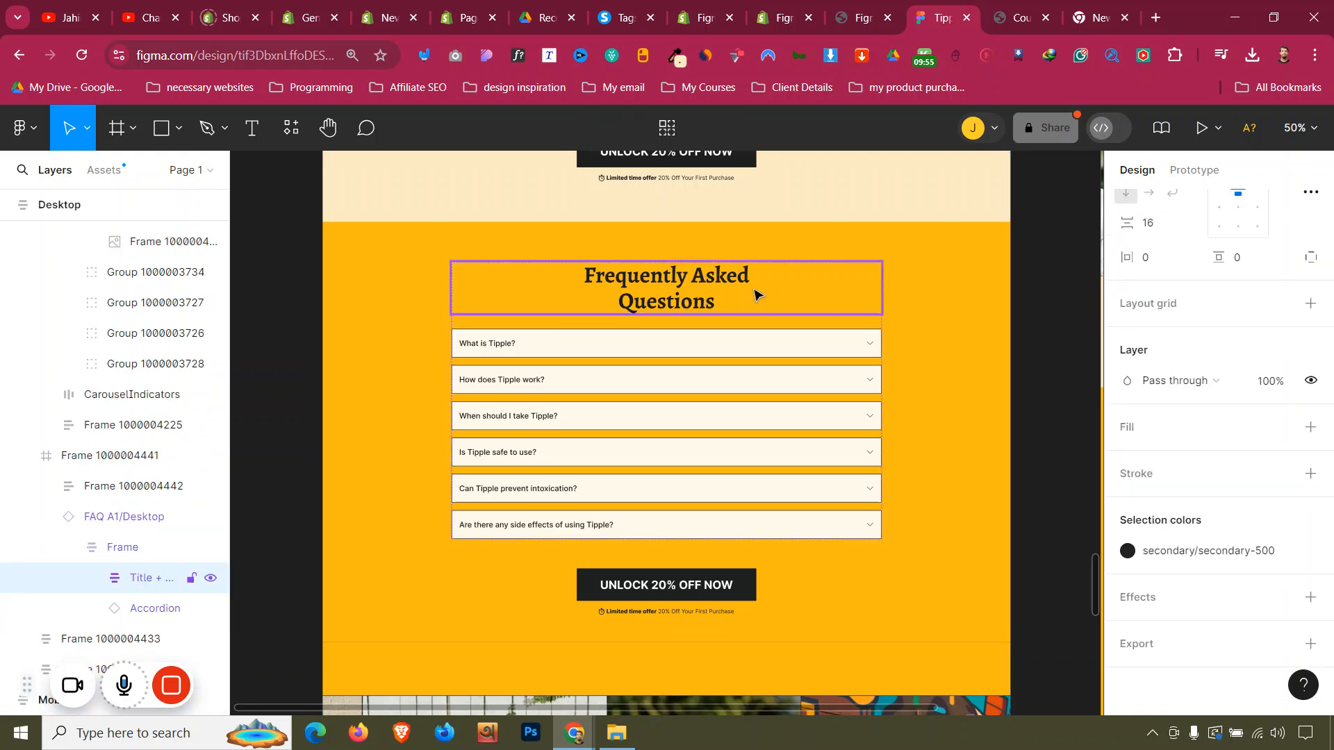
double_click(707, 292)
double_click(707, 291)
key(ctrl+c)
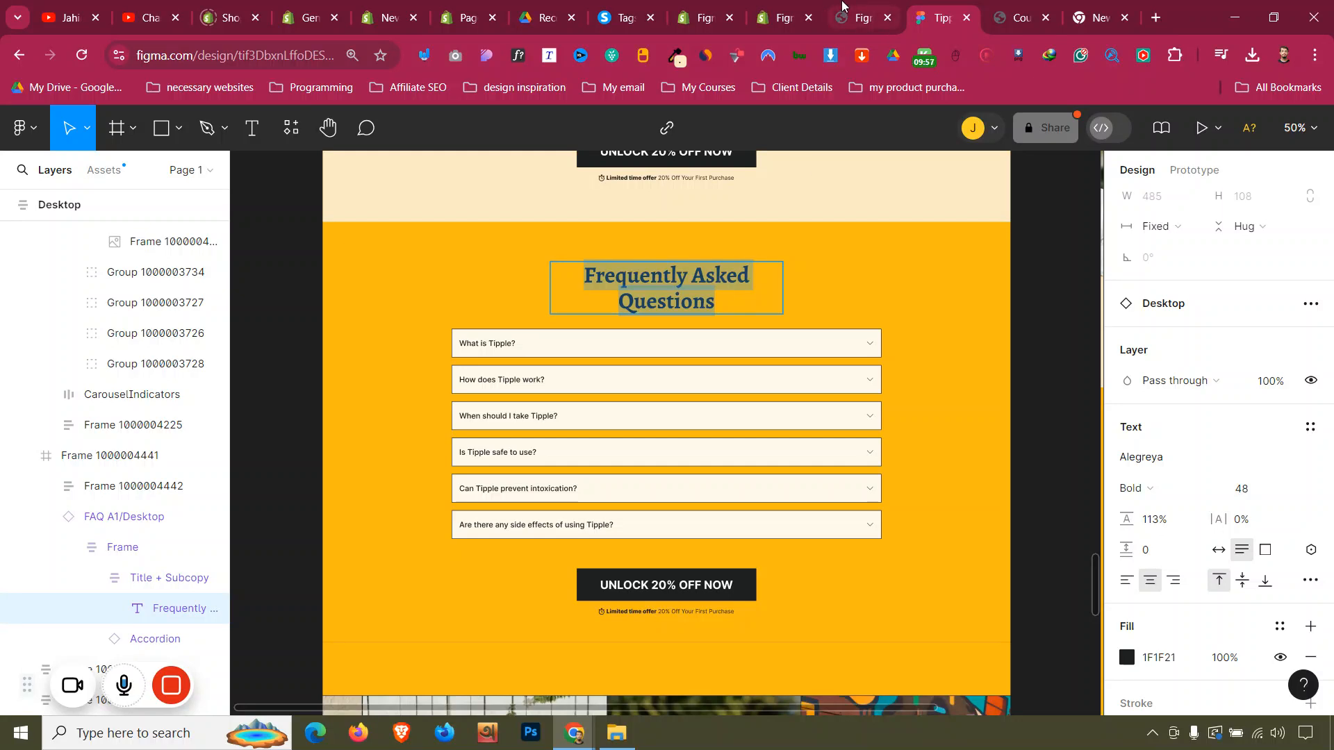
Back in the PageFly editor, replace the duplicated heading's text with "Frequently Asked Questions"
click(806, 6)
click(1200, 512)
key(ctrl+a)
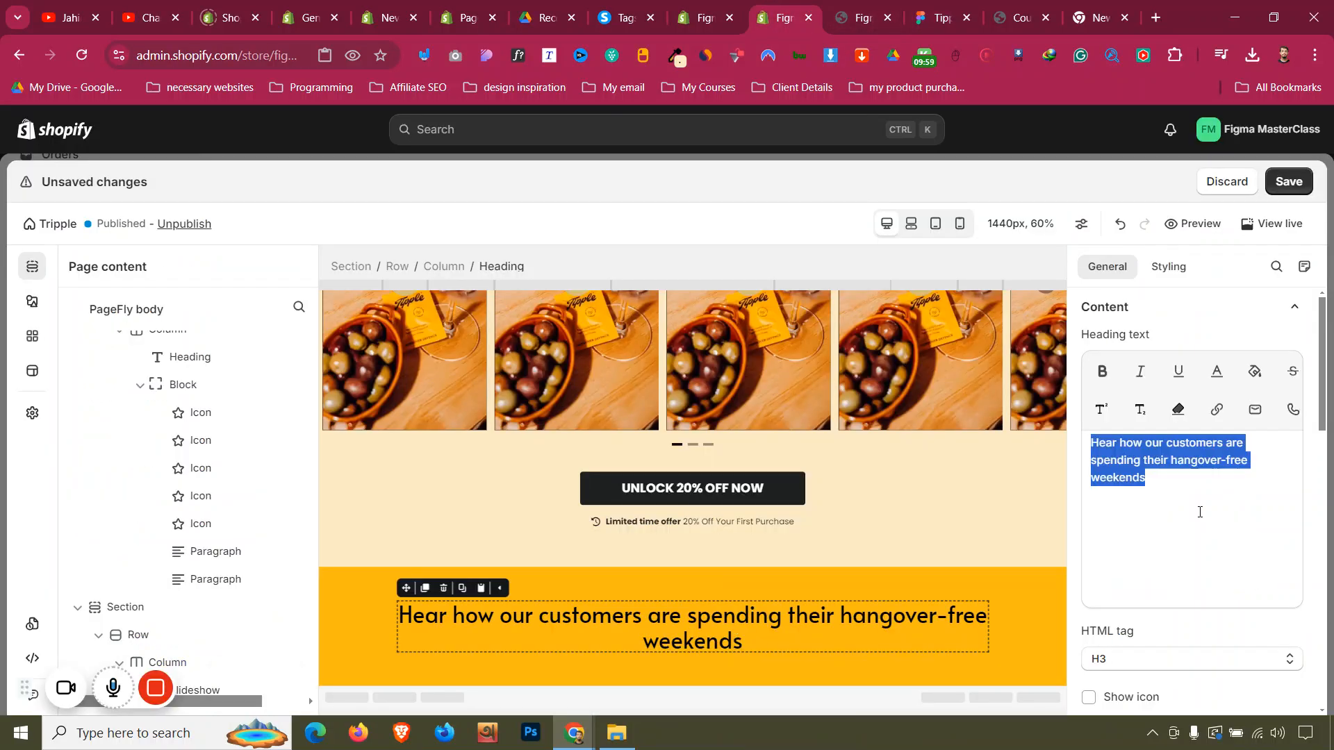
key(ctrl+v)
Check the FAQ list in the Figma design and add the first blank accordion variant below the Frequently Asked Questions heading in PageFly
click(862, 17)
click(931, 6)
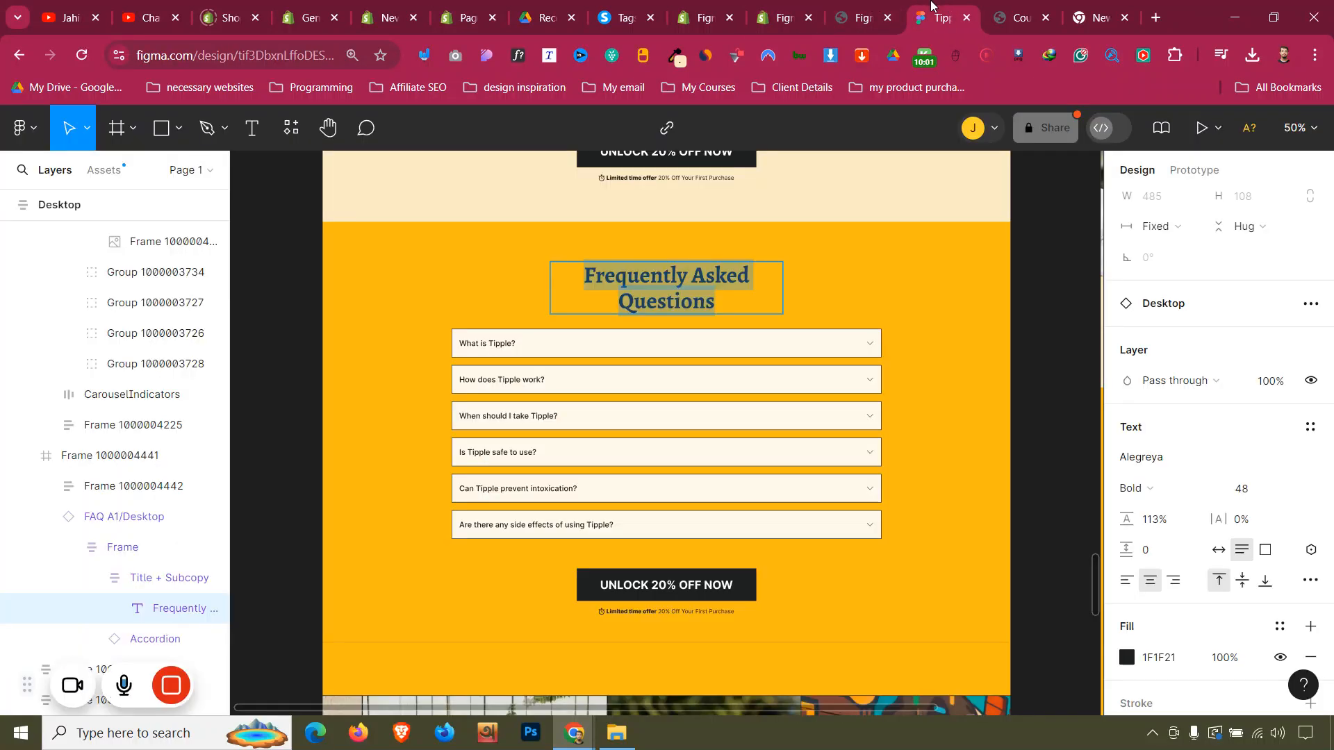
key(Escape)
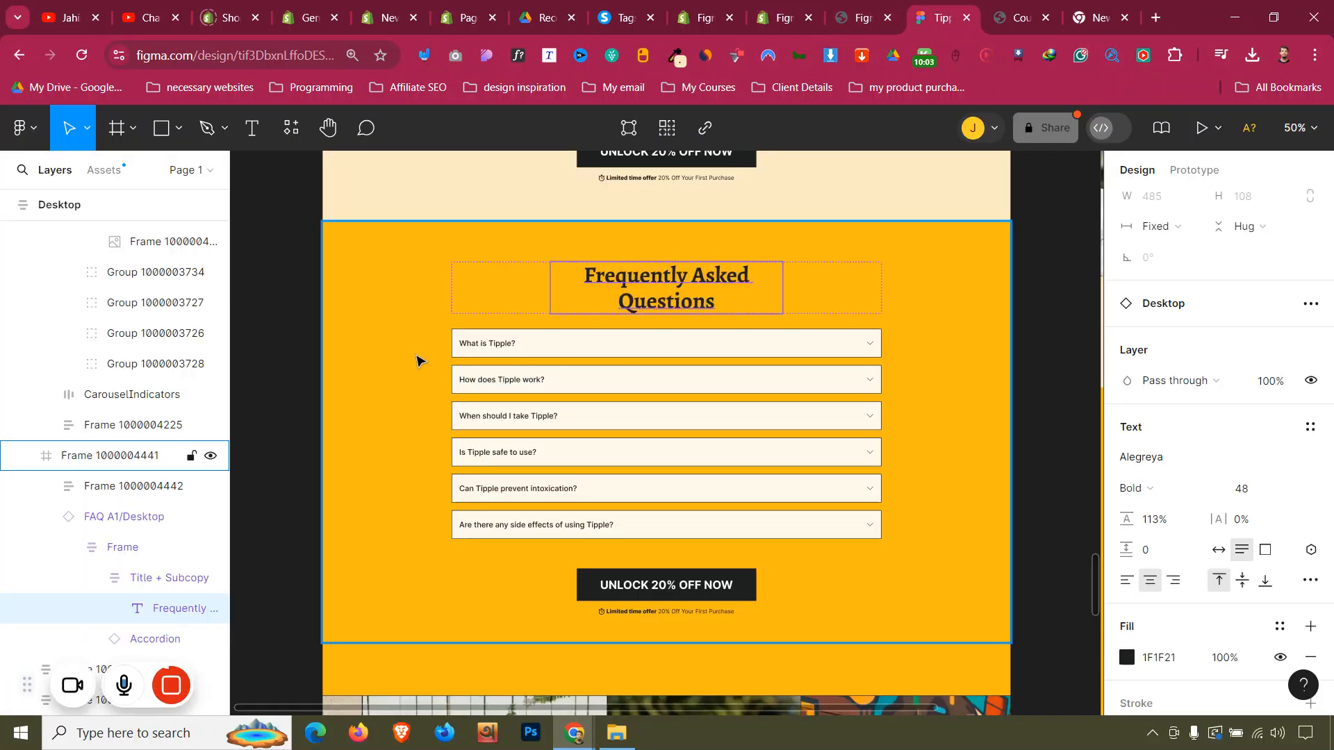
click(778, 15)
click(32, 302)
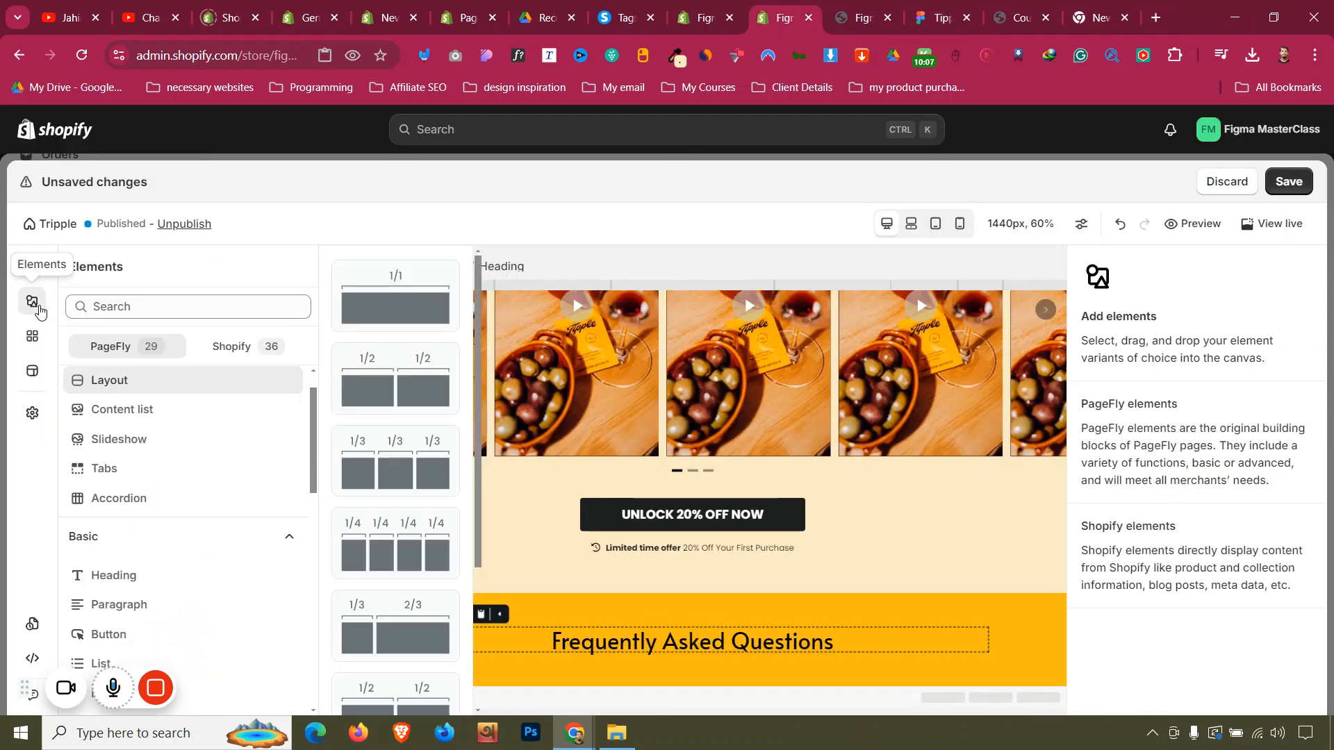
click(153, 499)
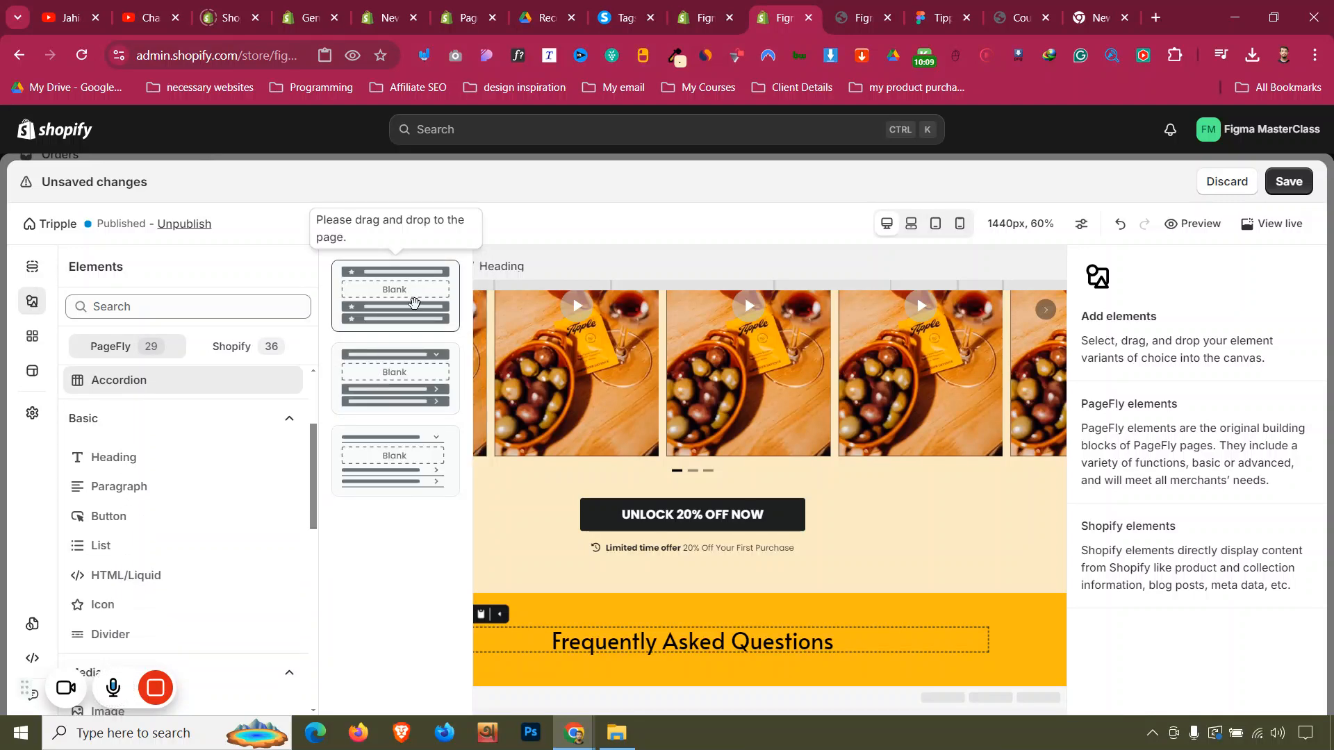
click(875, 9)
click(930, 5)
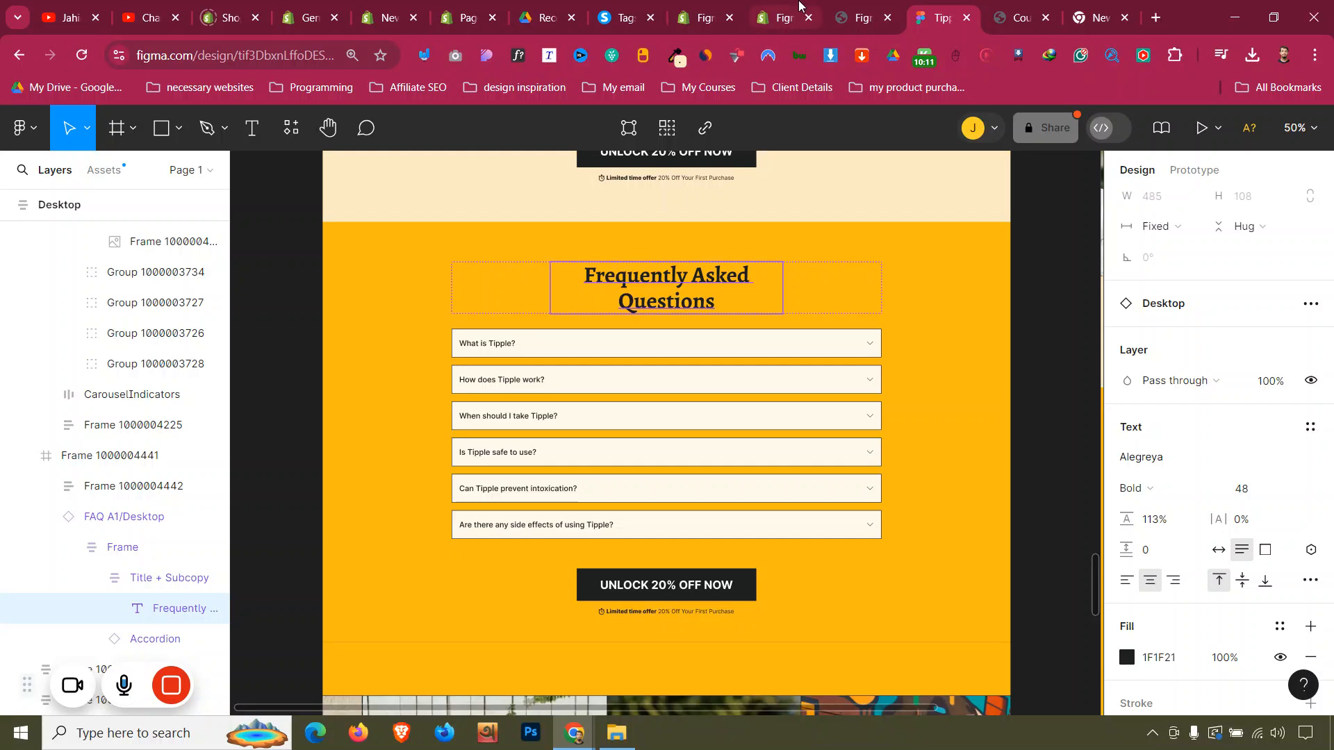
click(799, 5)
drag(399, 295, 767, 658)
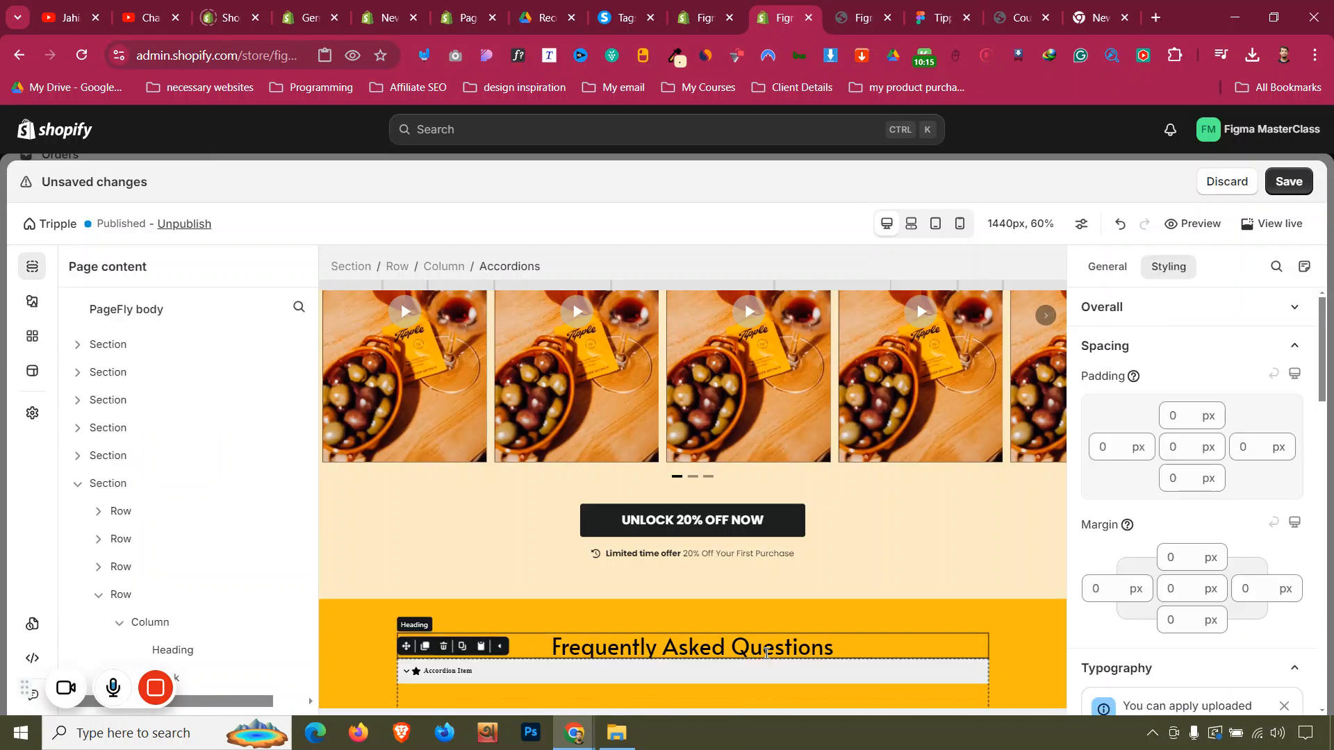
Set the accordion's top margin to 25 px
click(1175, 553)
key(Up)
key(Up)
key(Up)
key(Up)
key(Up)
key(Up)
key(Up)
key(Up)
key(Up)
key(Up)
key(Up)
key(Up)
key(Up)
key(Up)
key(Up)
key(Up)
key(Up)
key(Up)
key(Up)
key(Up)
key(Up)
key(Up)
key(Up)
key(Up)
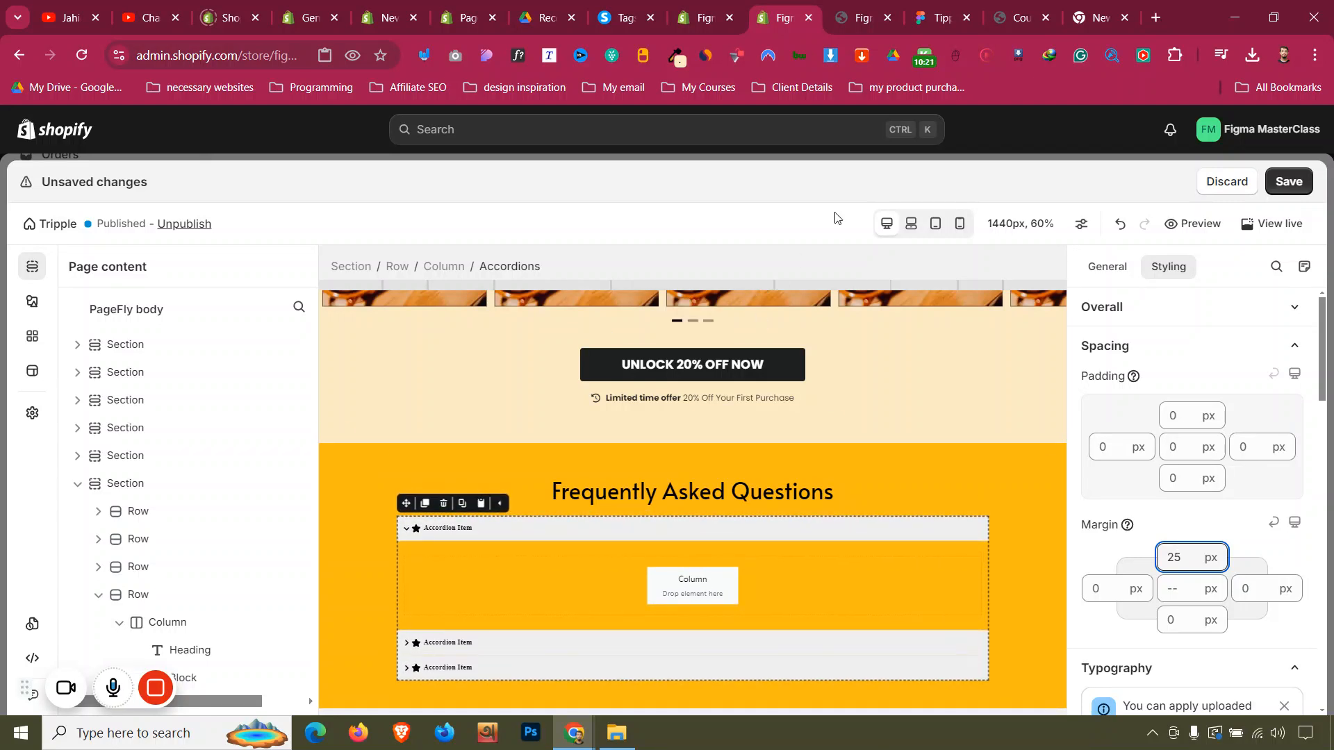
Set the accordion's icon position to Right and look through its remaining general settings
click(1108, 267)
scroll(1244, 532, down, 3)
click(1253, 507)
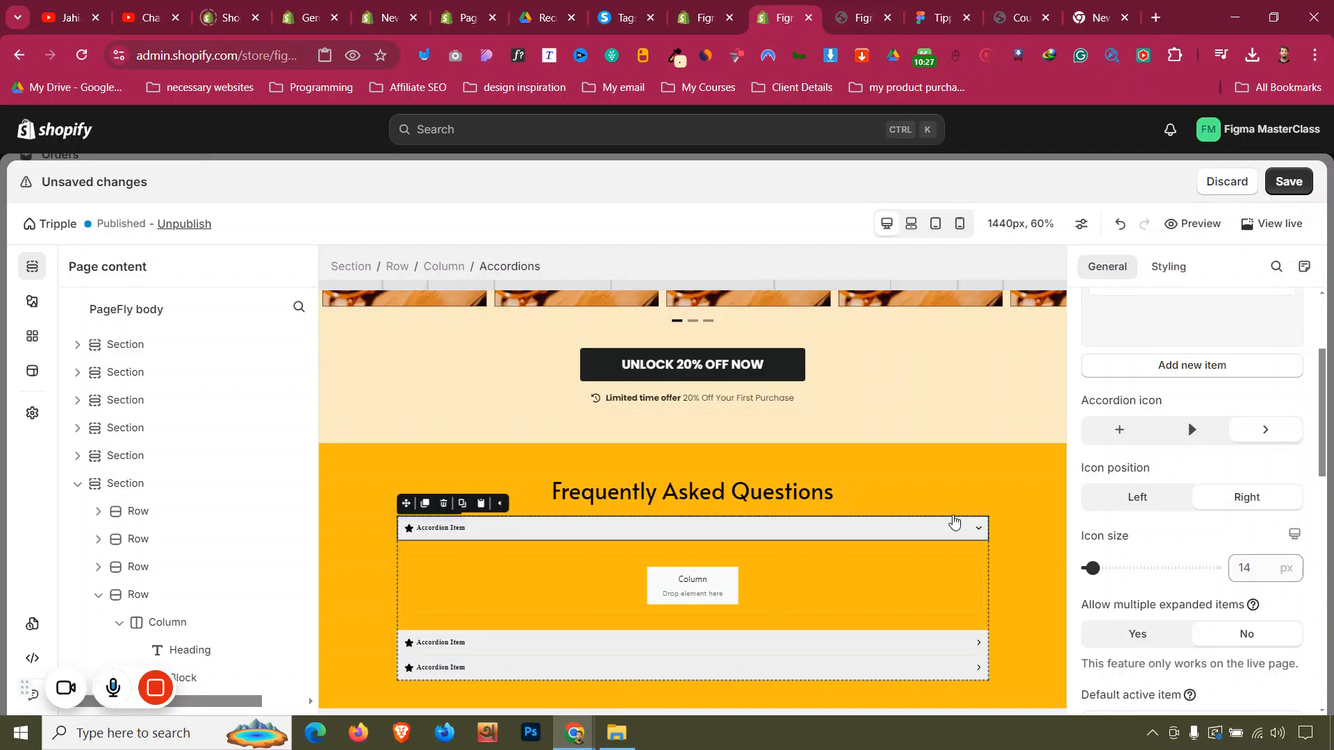
scroll(1210, 487, down, 6)
scroll(1210, 465, up, 10)
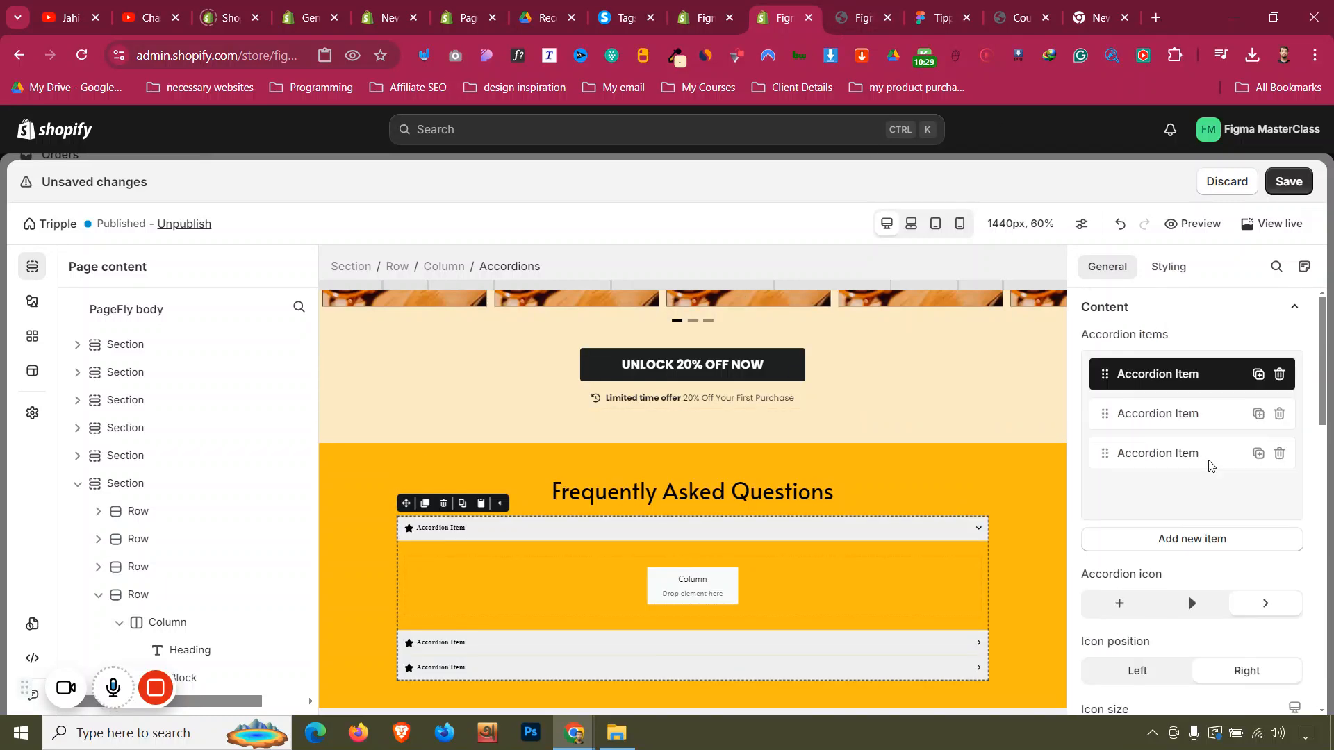
scroll(1174, 507, down, 6)
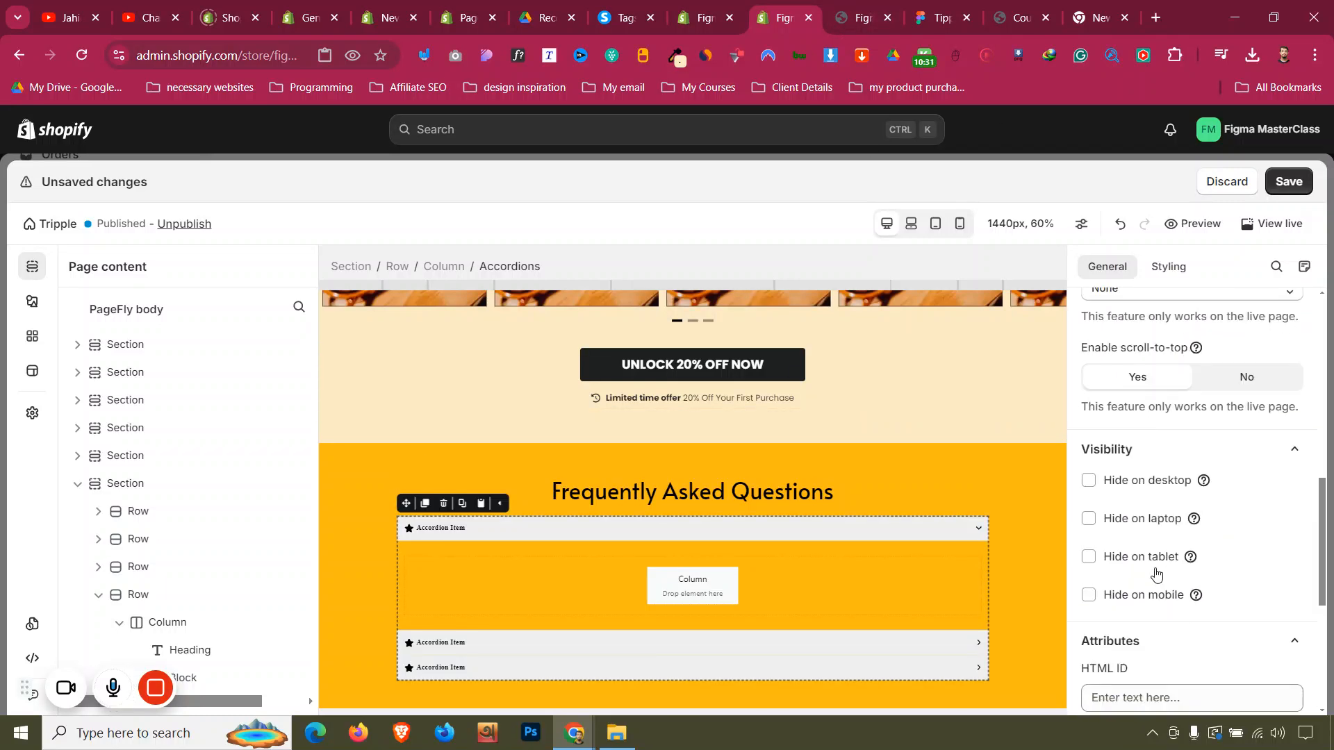
Turn off the star icon for the first accordion item's header
click(535, 528)
scroll(1227, 526, down, 4)
scroll(1226, 526, down, 3)
click(1242, 479)
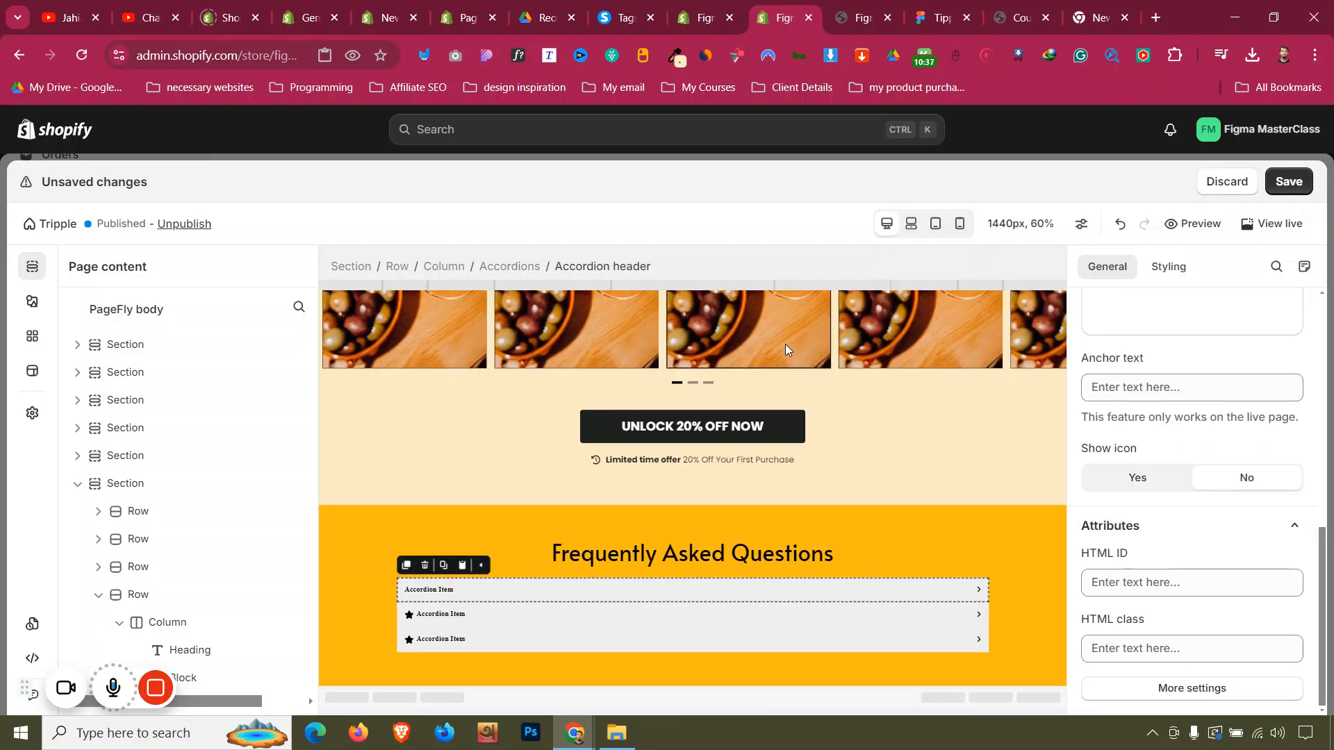
Set the accordion header's font family to Poppins and its font size to 20 px
click(1166, 272)
scroll(1167, 440, down, 4)
scroll(1166, 440, up, 2)
click(1163, 431)
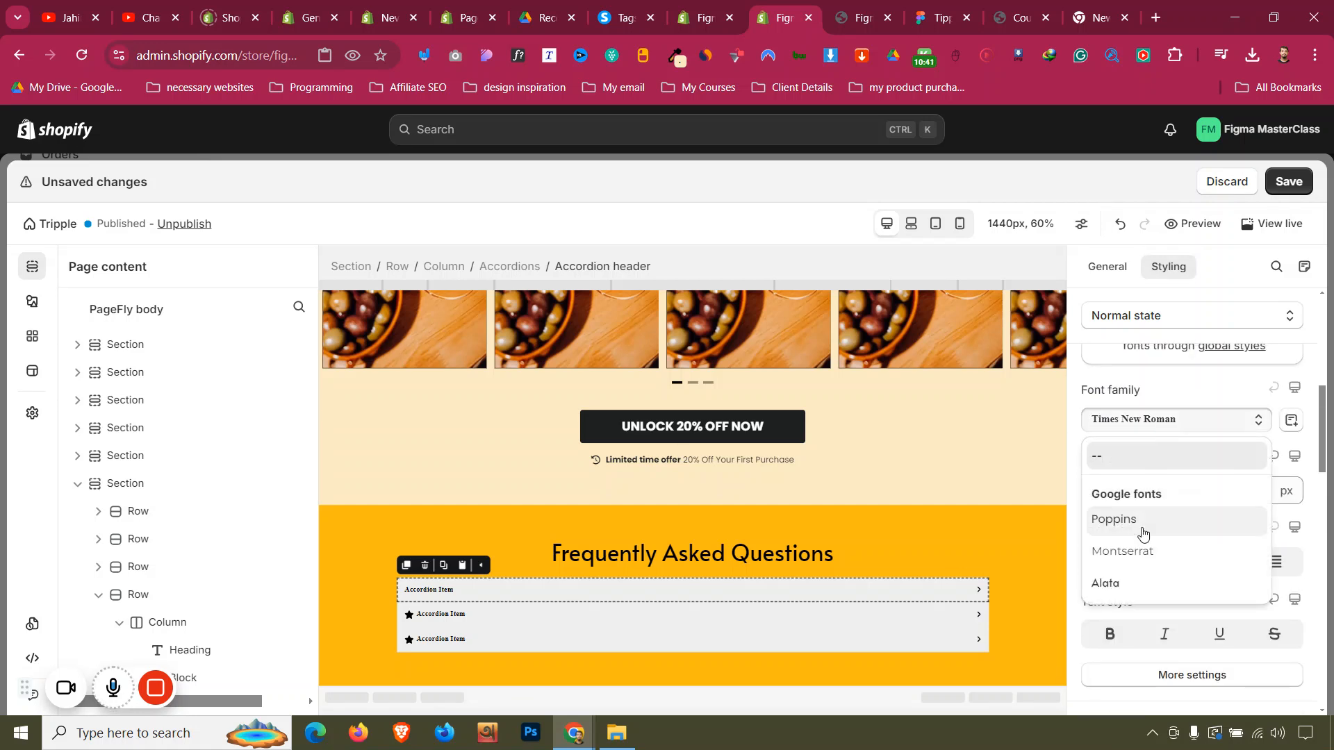
click(1143, 526)
click(935, 6)
click(795, 6)
key(Up)
key(Up)
key(Up)
key(Up)
key(Up)
key(Up)
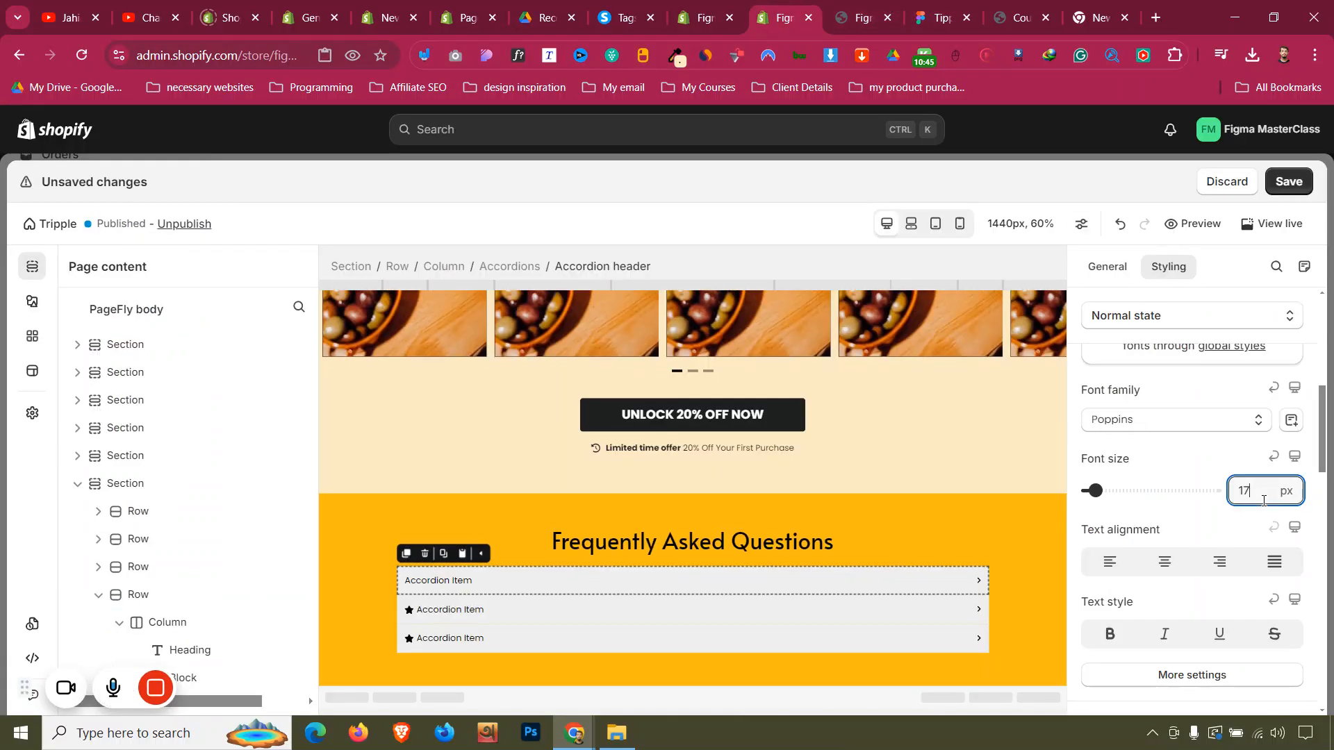
Set the accordion header's font weight to Semi Bold
click(1207, 676)
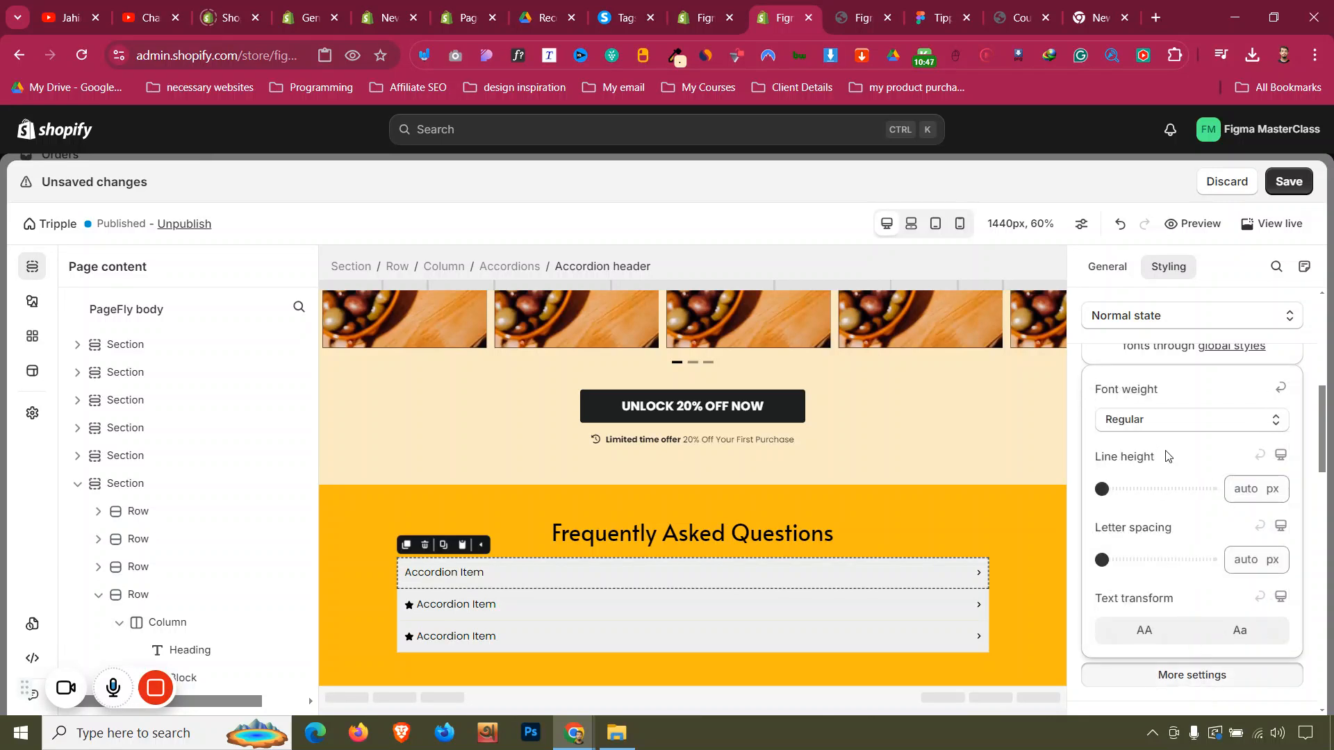
click(1162, 421)
click(1149, 608)
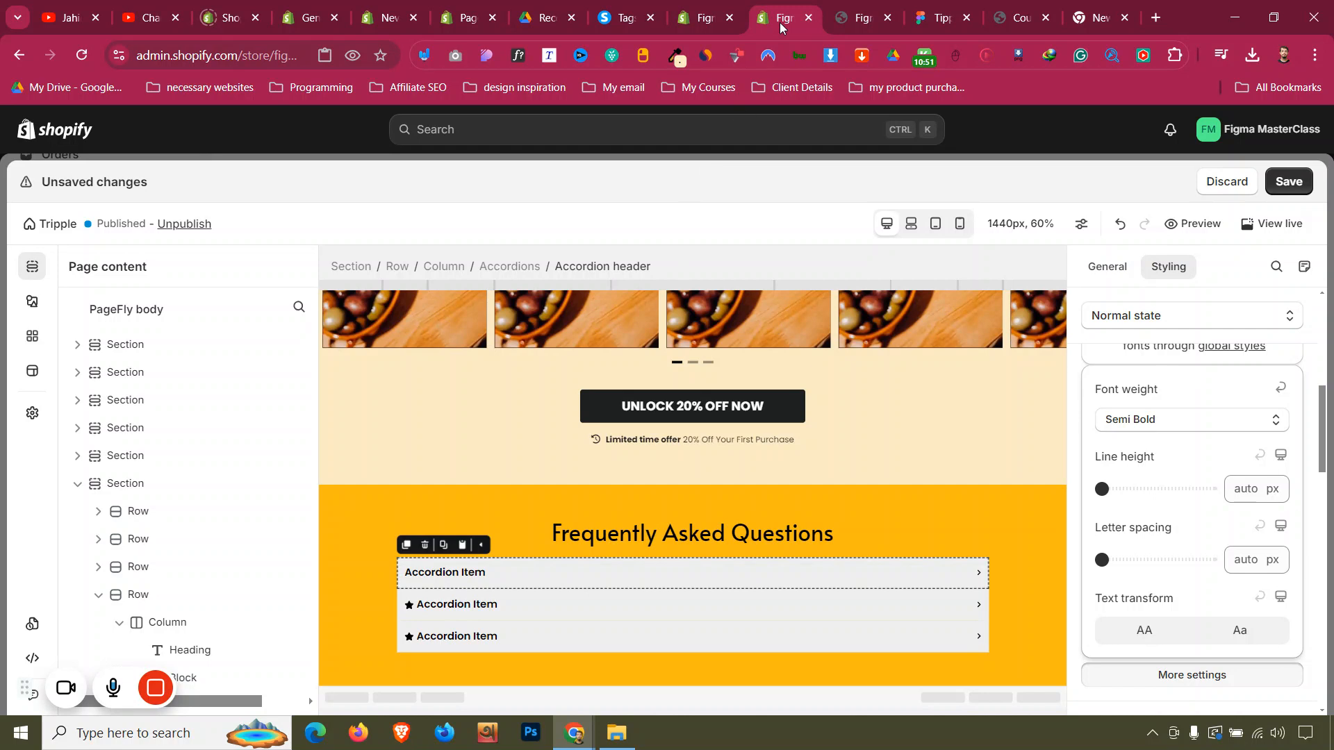
Compare with the Figma FAQ list and give the accordion headers a bottom margin of 15 px in PageFly
click(838, 9)
click(935, 7)
click(798, 7)
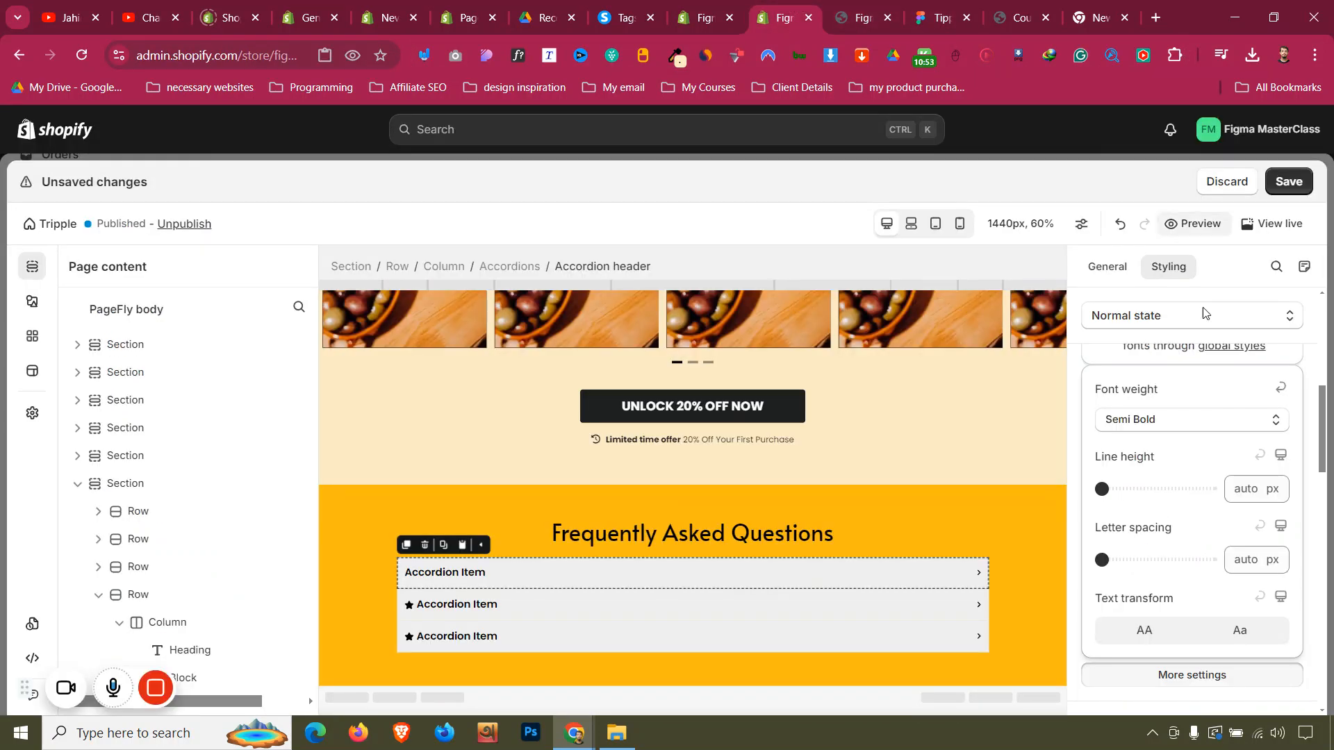
click(1168, 271)
scroll(1193, 489, up, 6)
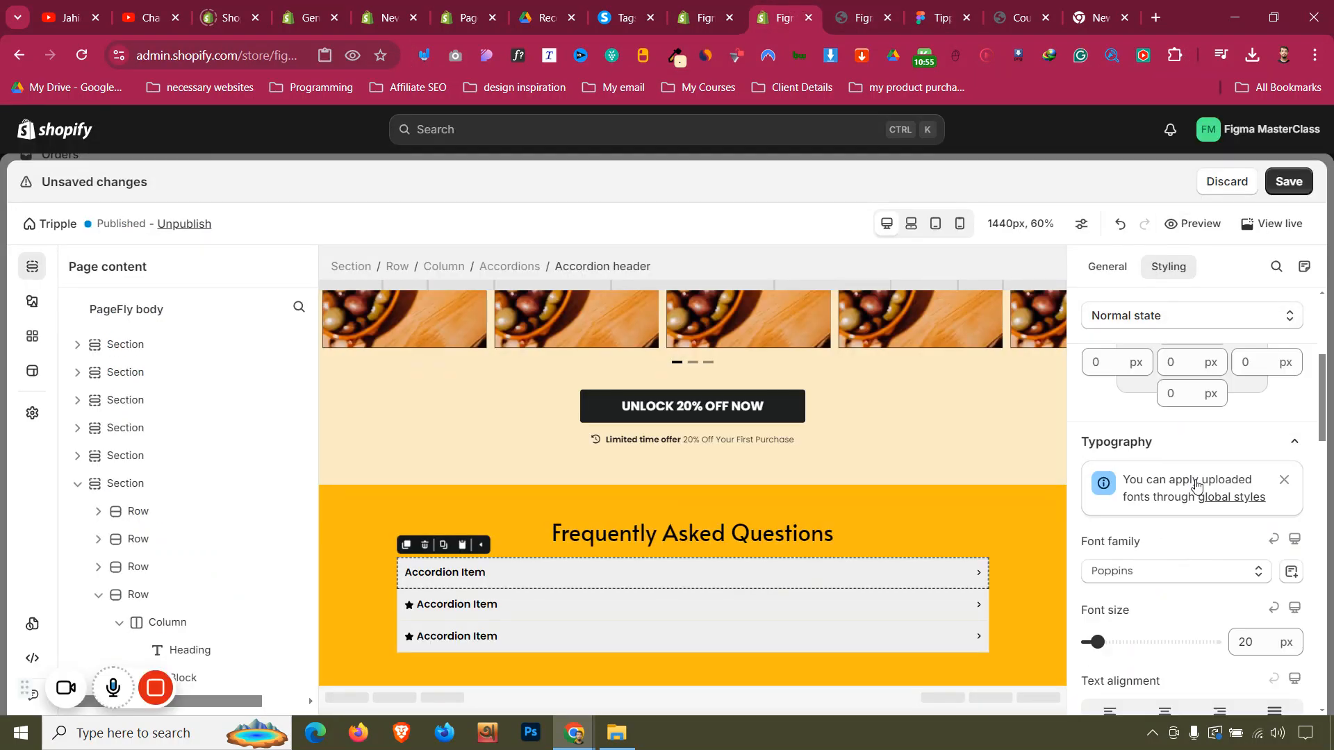
scroll(1183, 518, down, 3)
text(15)
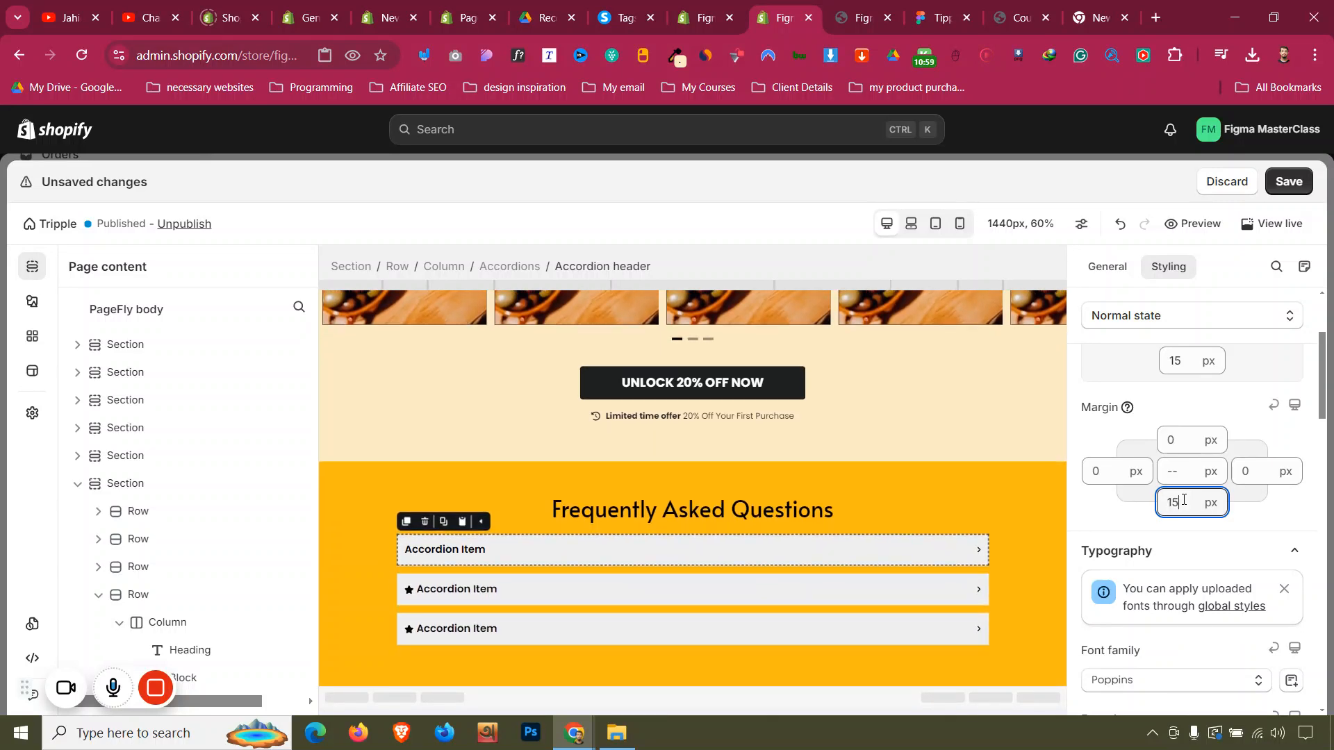
Check the item borders in the Figma design and give the PageFly accordion headers a solid border 2 px wide
click(934, 6)
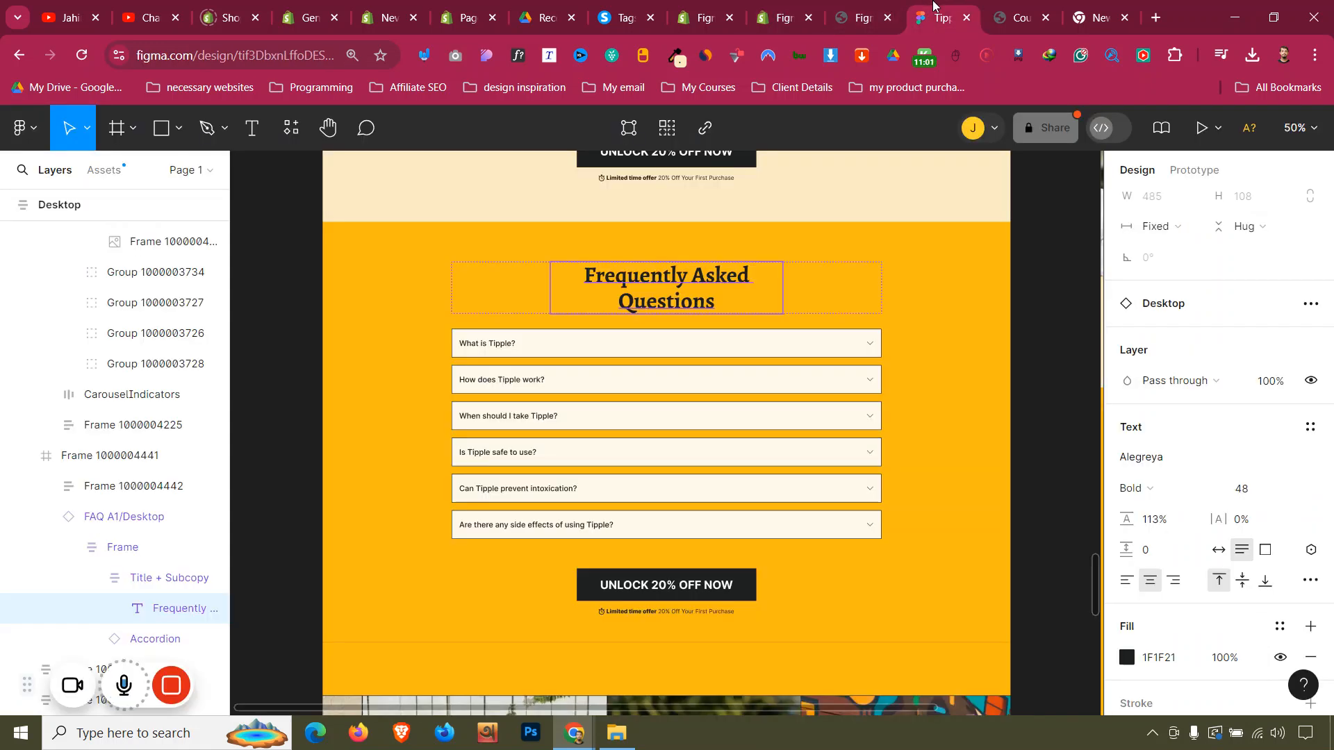
click(783, 18)
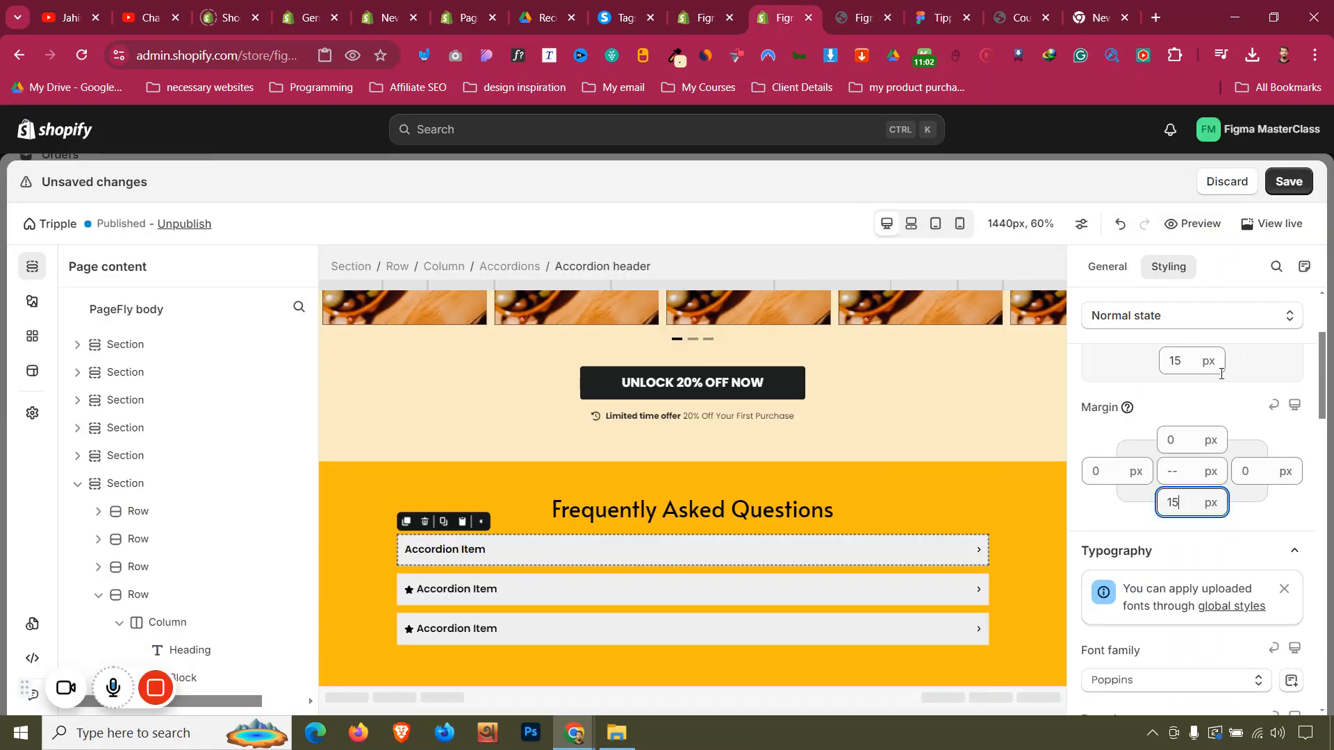
scroll(1115, 487, down, 6)
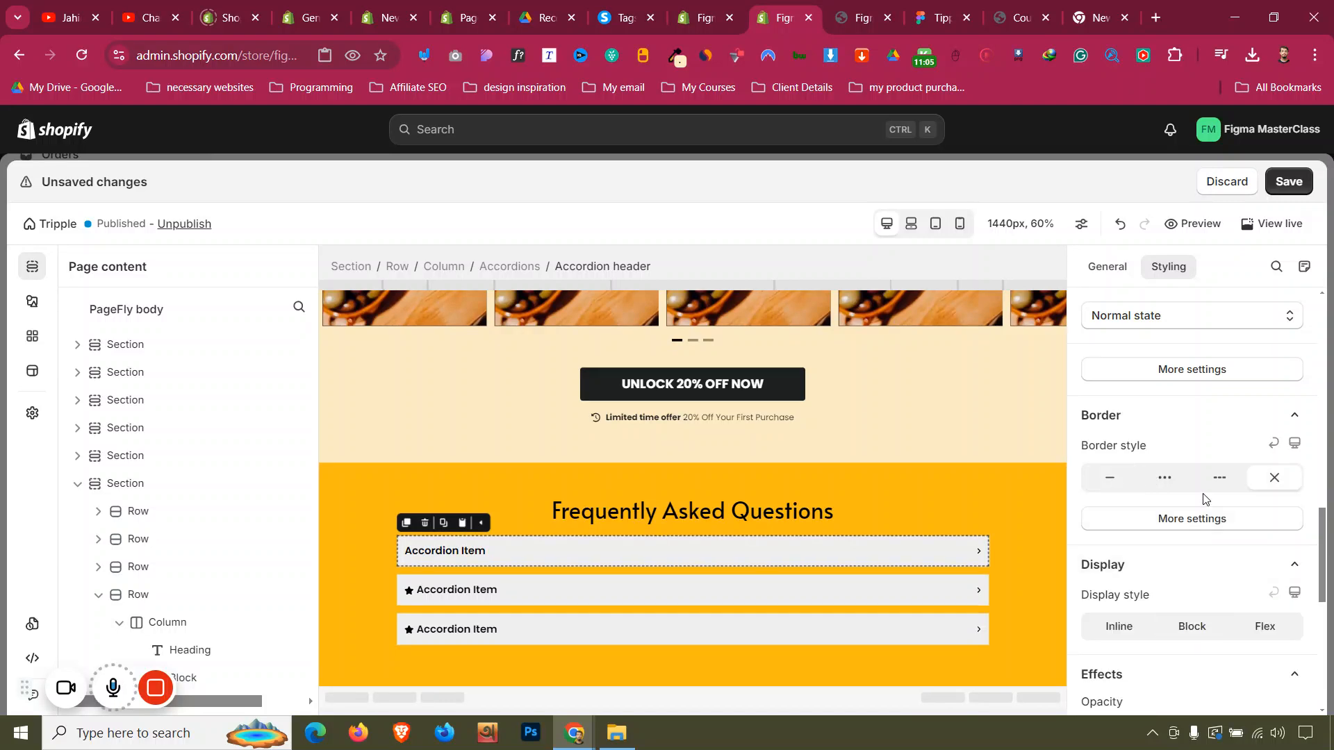
click(1173, 526)
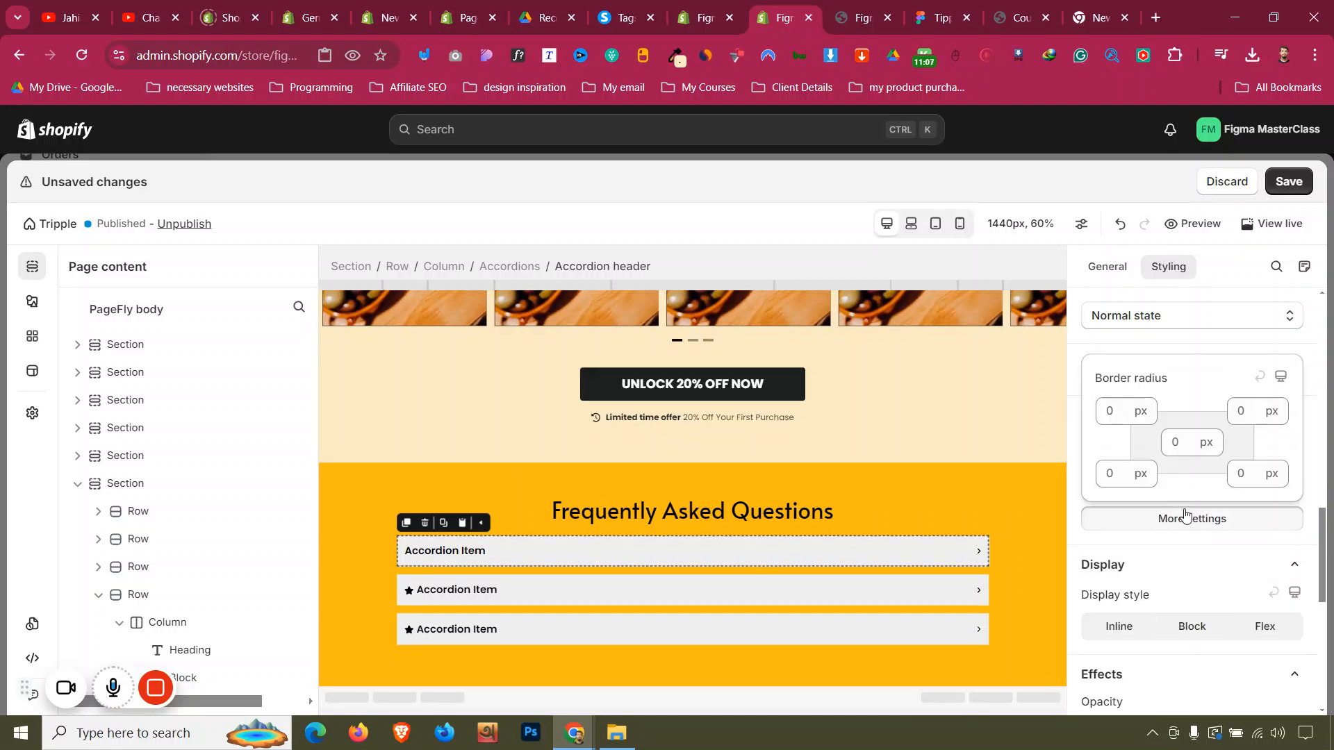
click(1175, 517)
click(1122, 485)
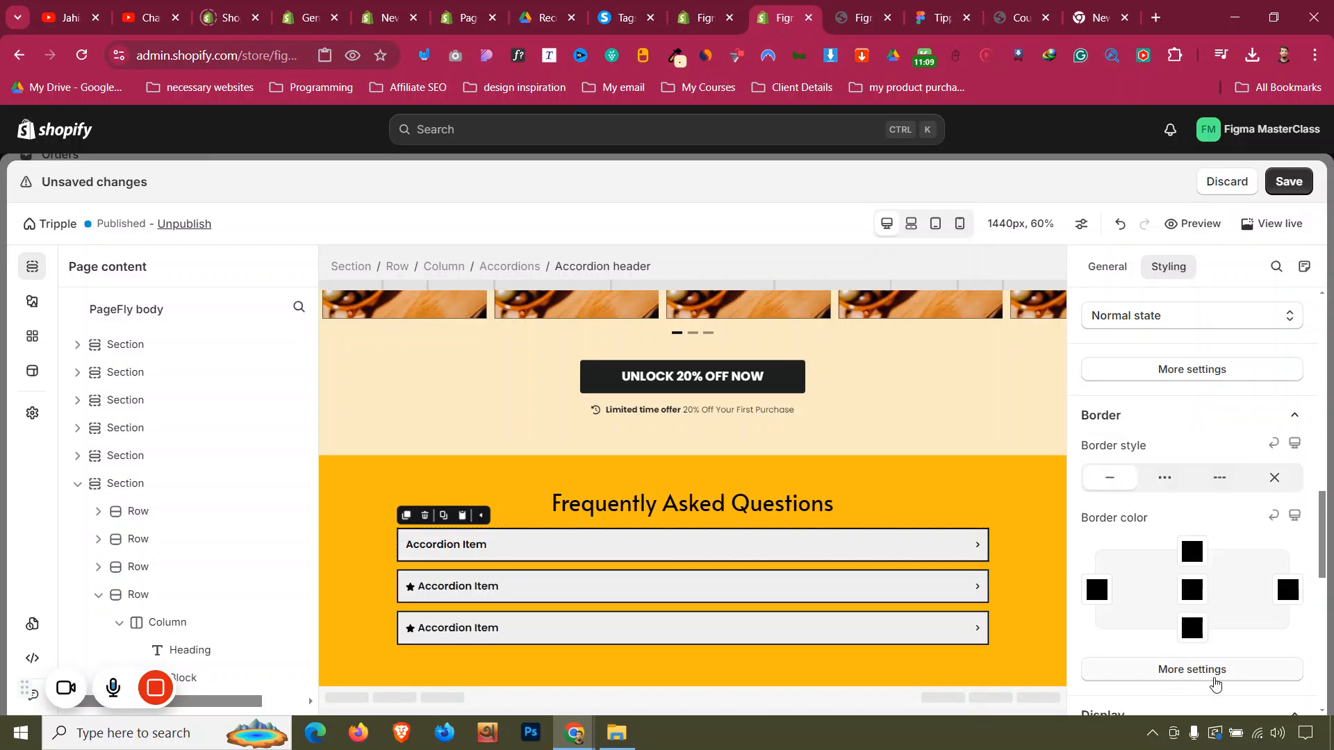
click(1215, 684)
key(BackSpace)
text(2)
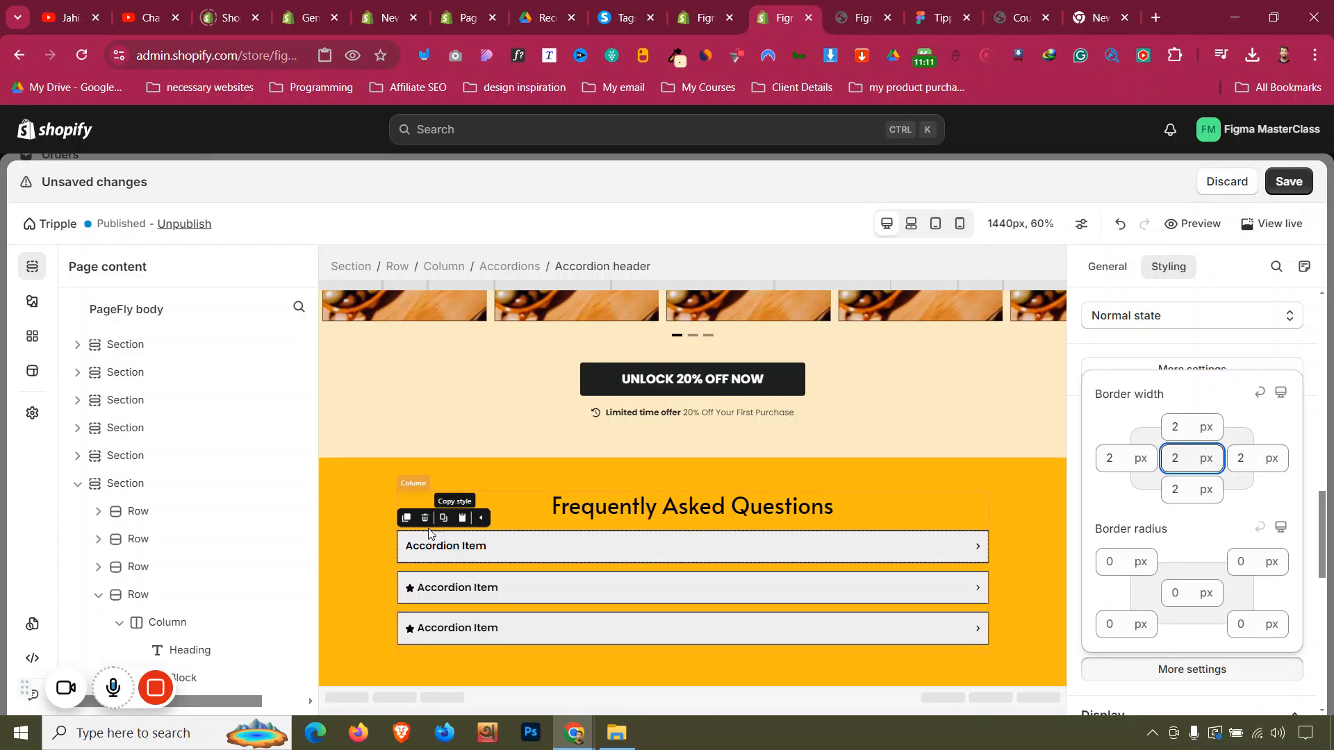
click(372, 513)
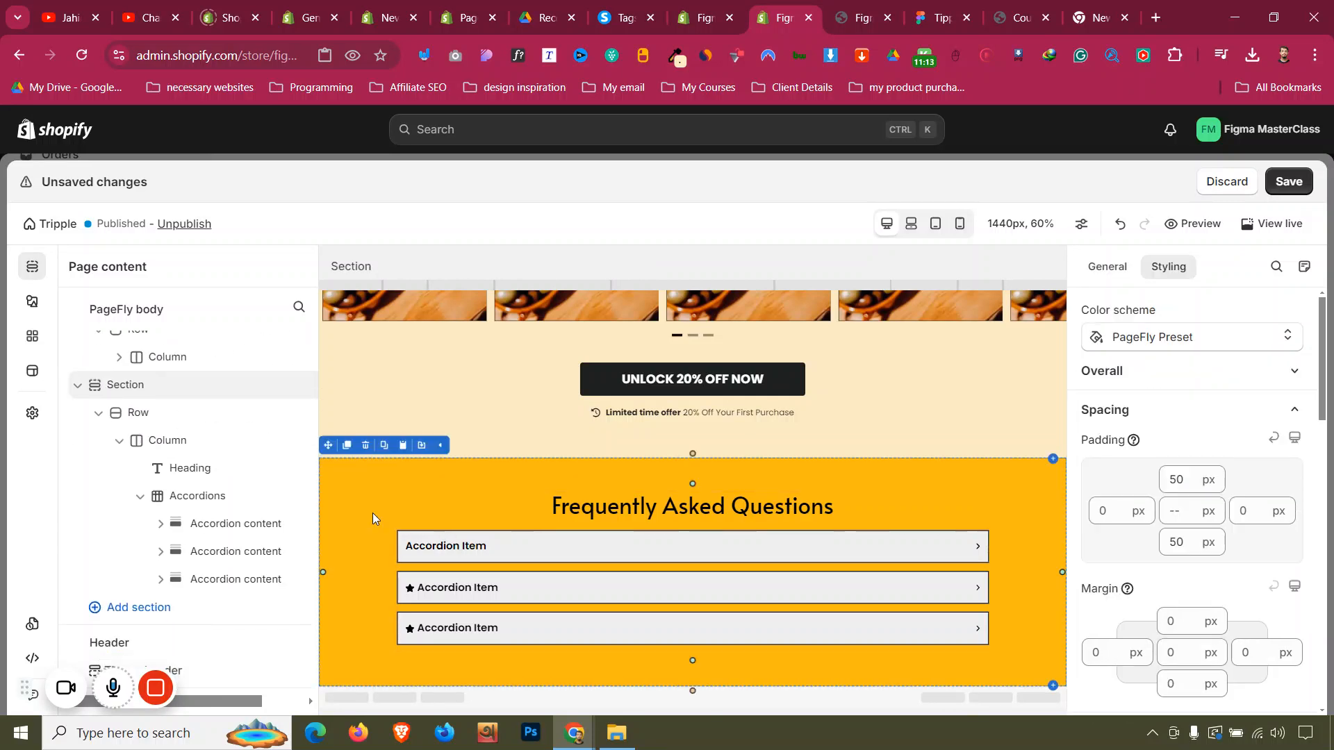
Copy the first FAQ question from the Figma design and use "What is Tipple?" as the first accordion item's header text in PageFly
click(929, 7)
double_click(495, 343)
double_click(496, 343)
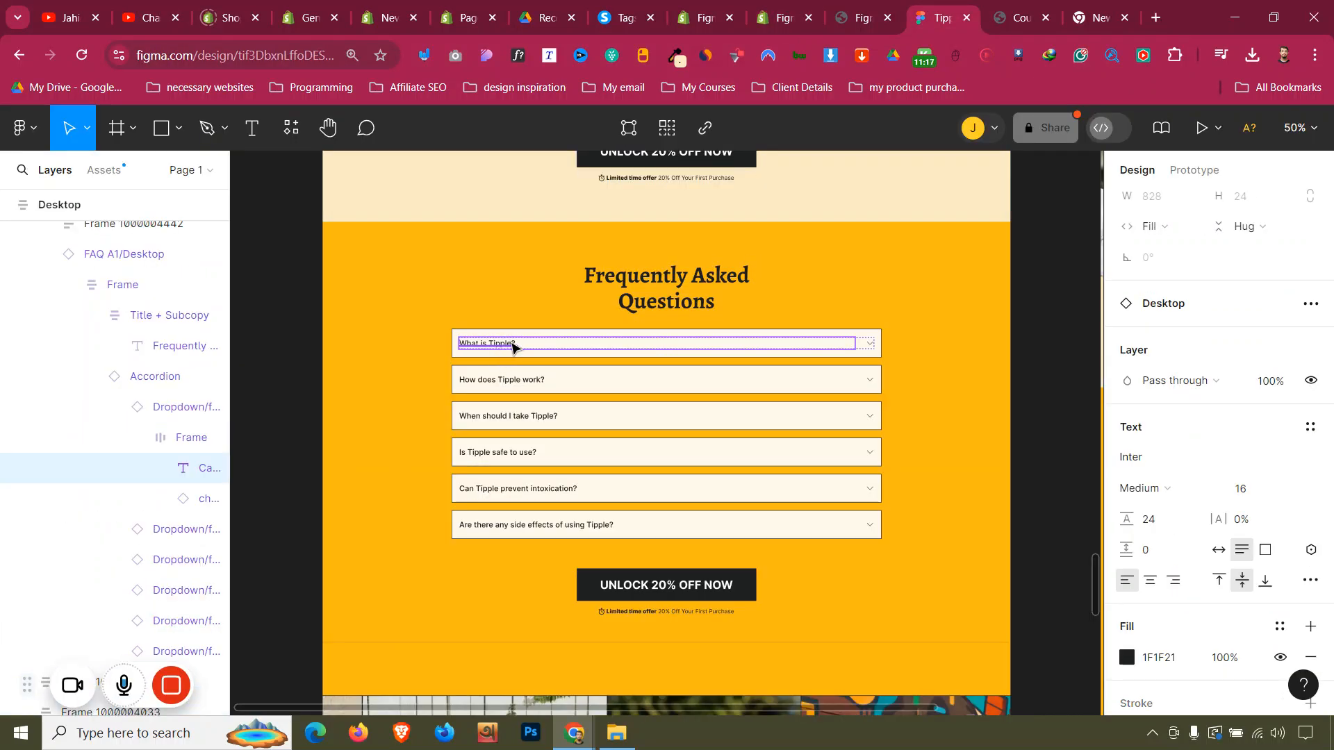
click(758, 12)
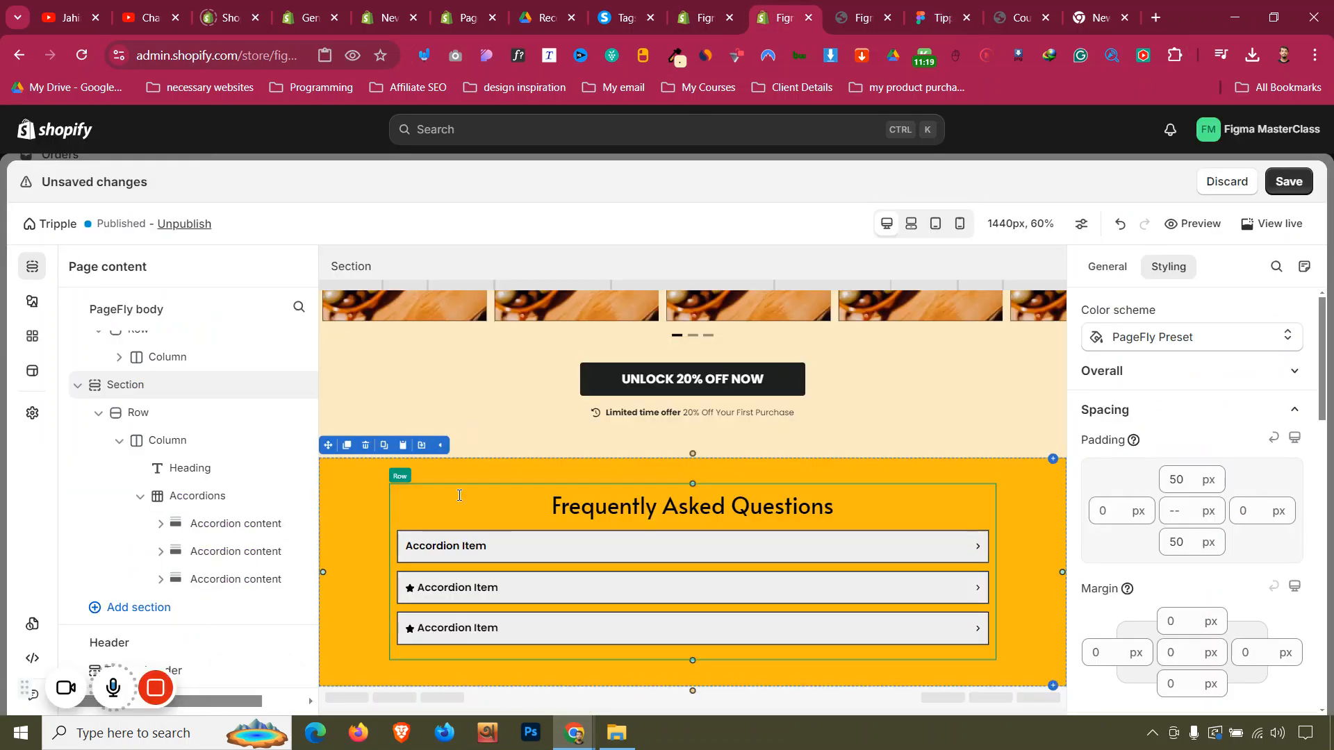
click(463, 549)
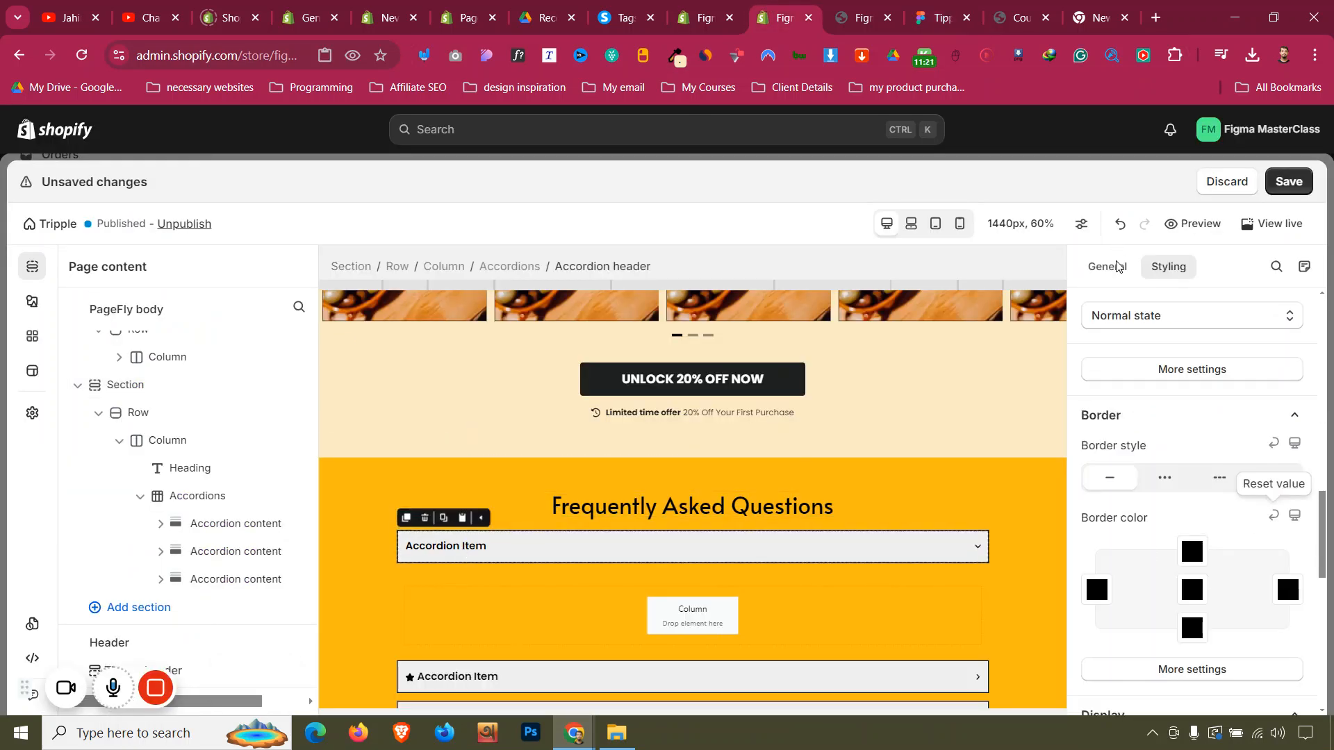
click(1111, 267)
scroll(1188, 597, up, 3)
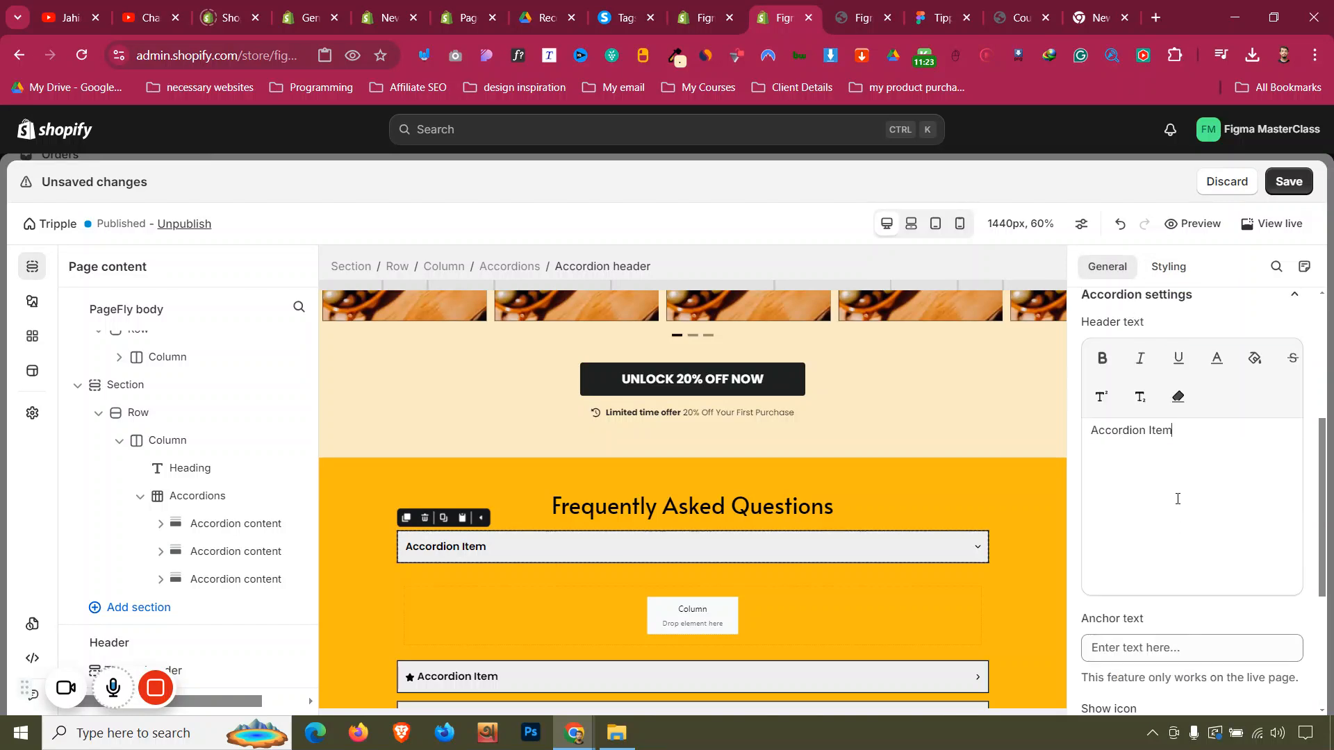
Look over the product section with the Tipple Hangover Defence Box title and description
scroll(715, 516, up, 6)
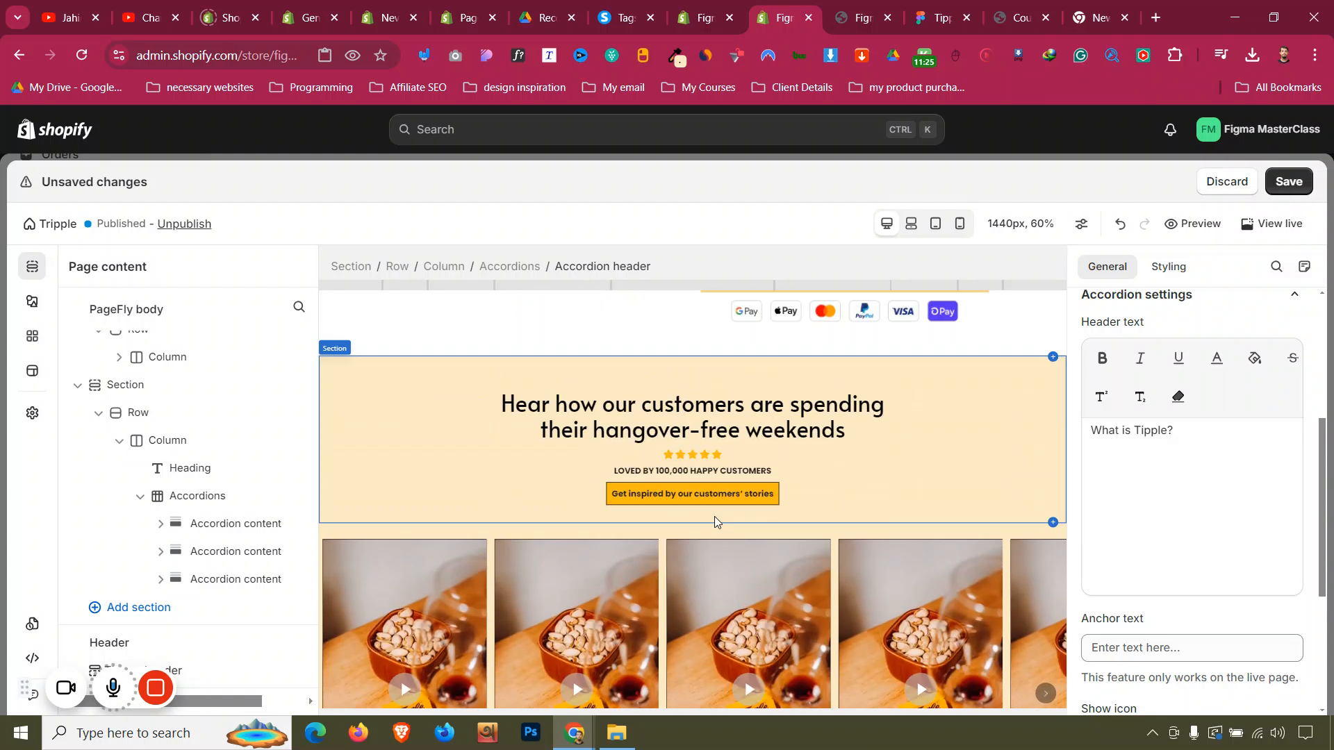
scroll(731, 482, up, 5)
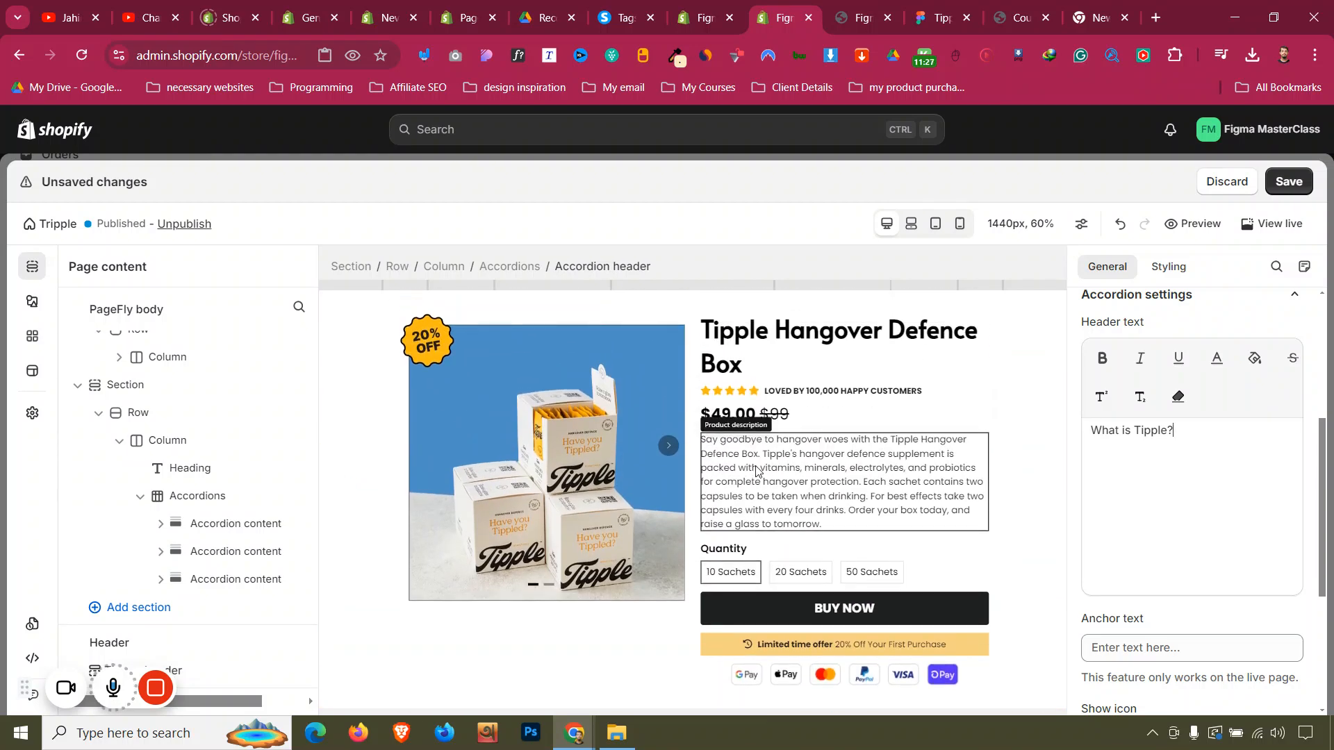
scroll(756, 472, up, 4)
scroll(768, 490, down, 4)
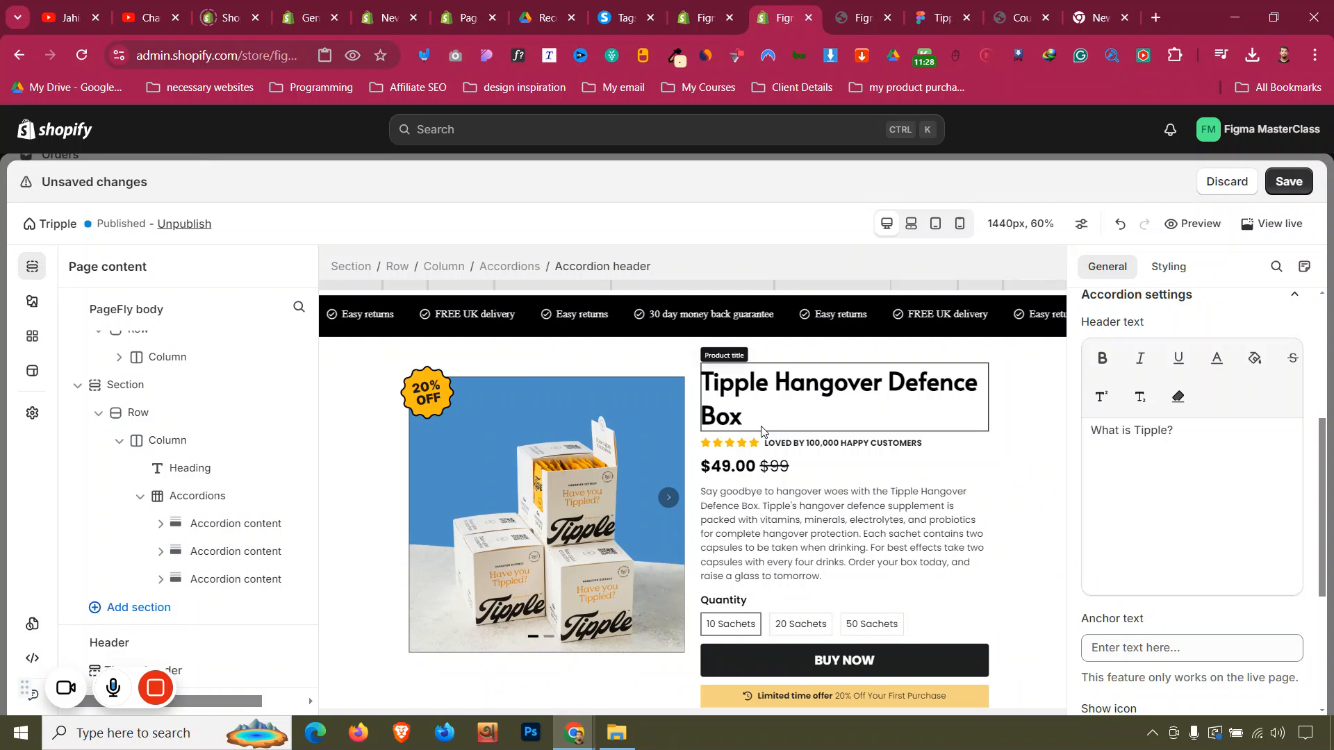
click(771, 496)
click(729, 477)
drag(710, 573, 626, 510)
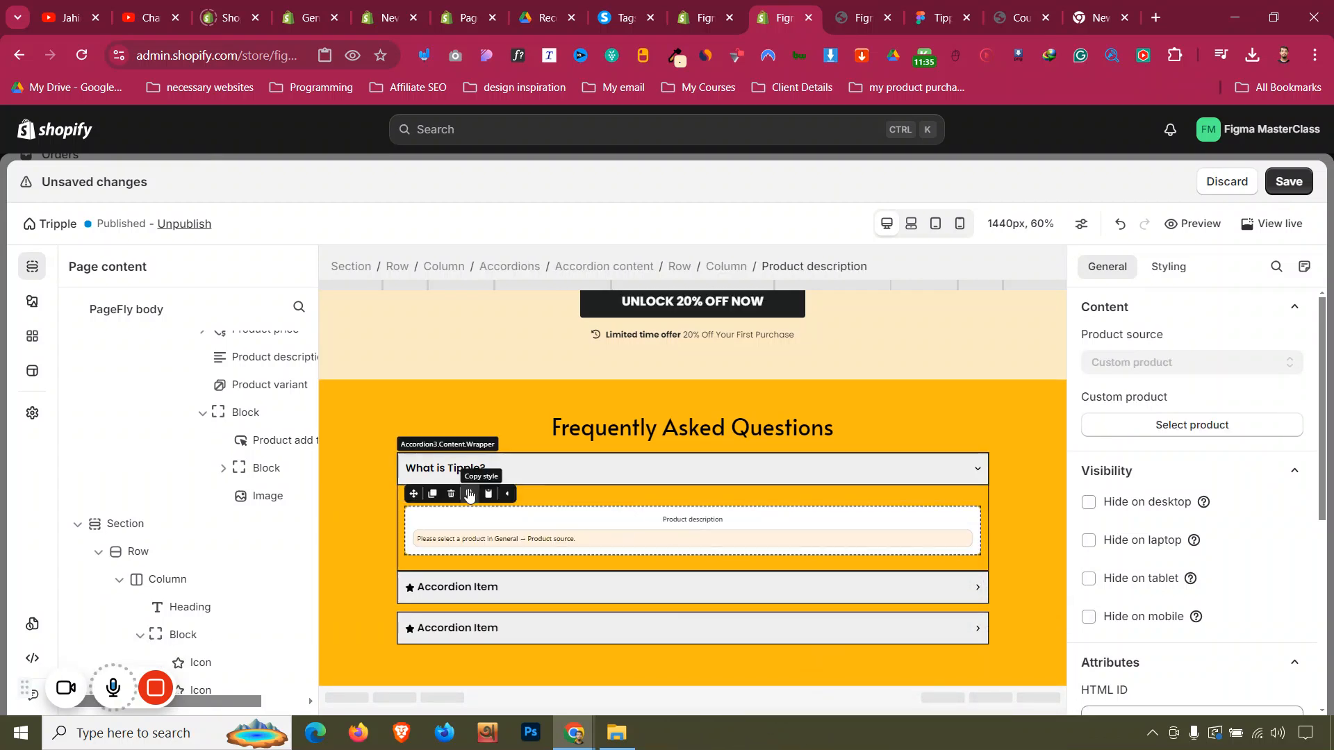
click(459, 494)
Duplicate the "Unbelievable" testimonial paragraph from a review card and move the copy into the "What is Tipple?" accordion content
scroll(742, 502, down, 10)
scroll(749, 504, up, 5)
scroll(752, 506, down, 3)
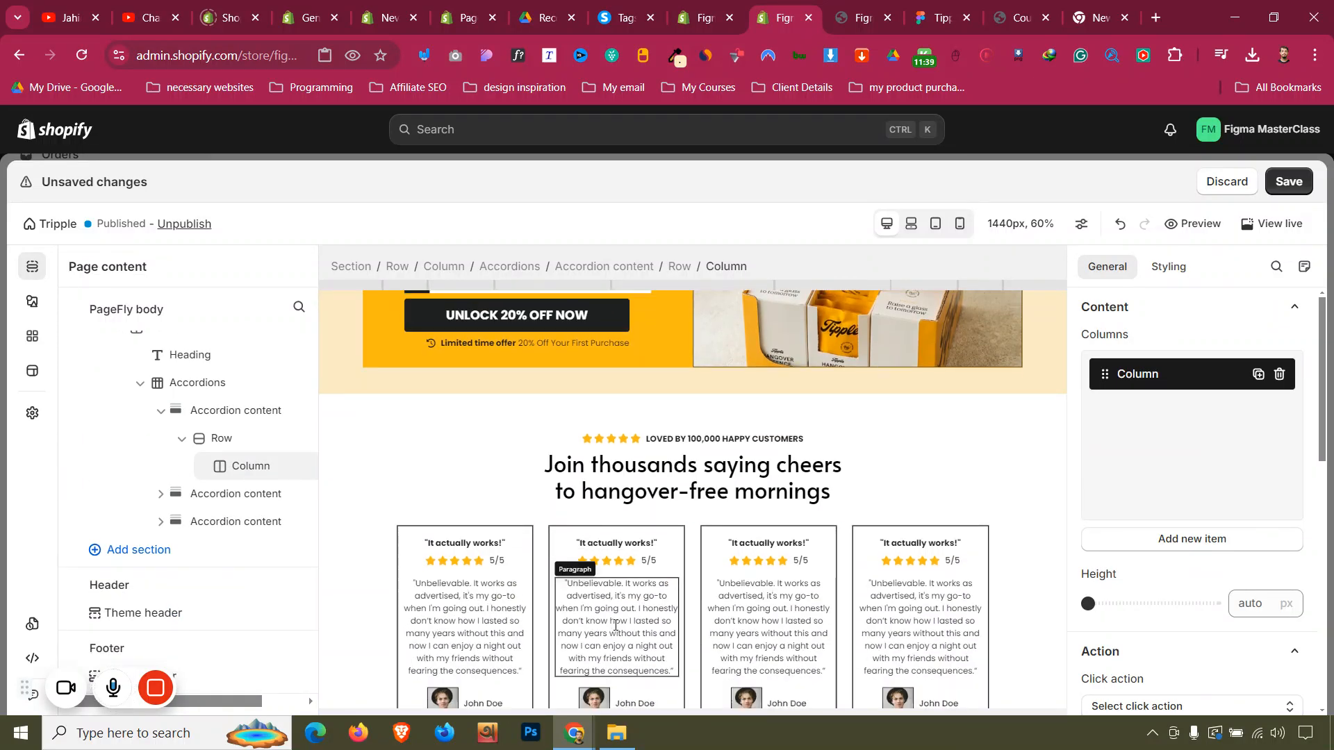
click(569, 580)
click(582, 566)
drag(566, 667, 689, 497)
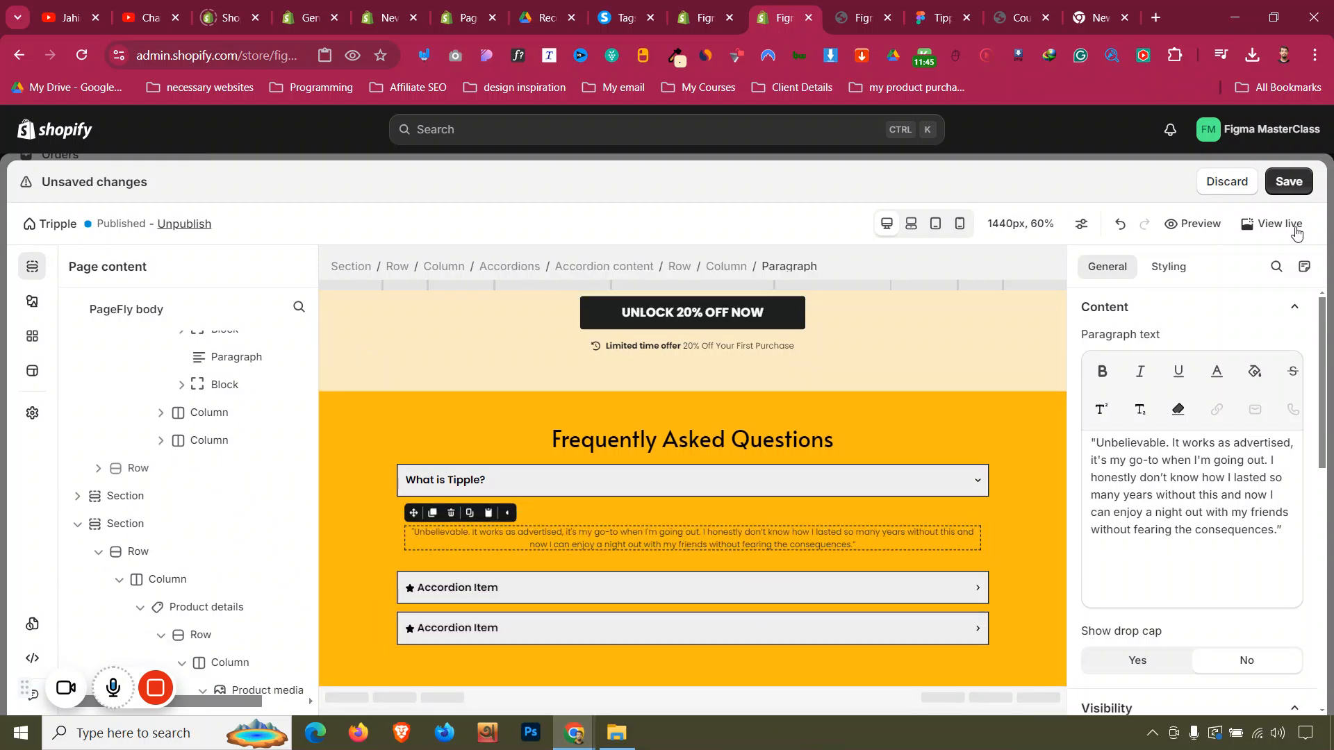
Left-align the paragraph inside the accordion and set its font size to 20 px
click(1168, 266)
scroll(1154, 430, down, 2)
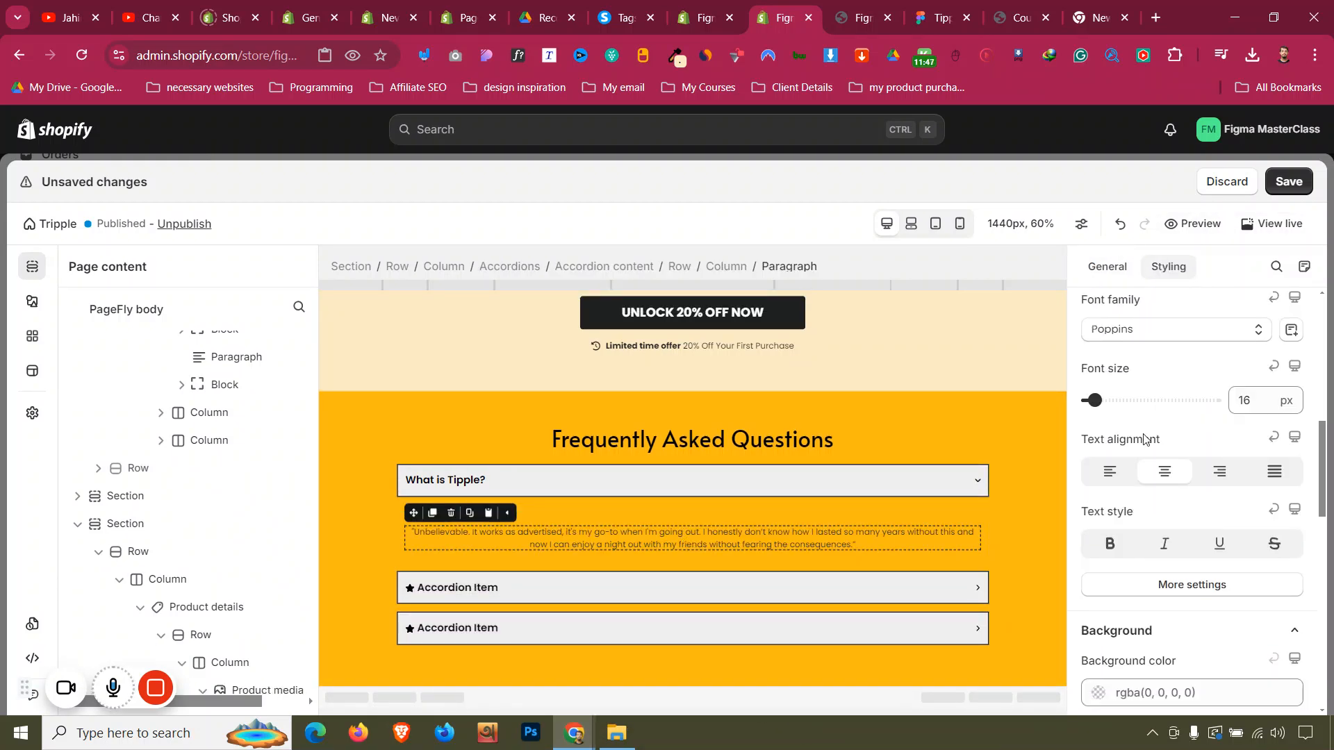
click(1118, 475)
key(Up)
key(Up)
key(Up)
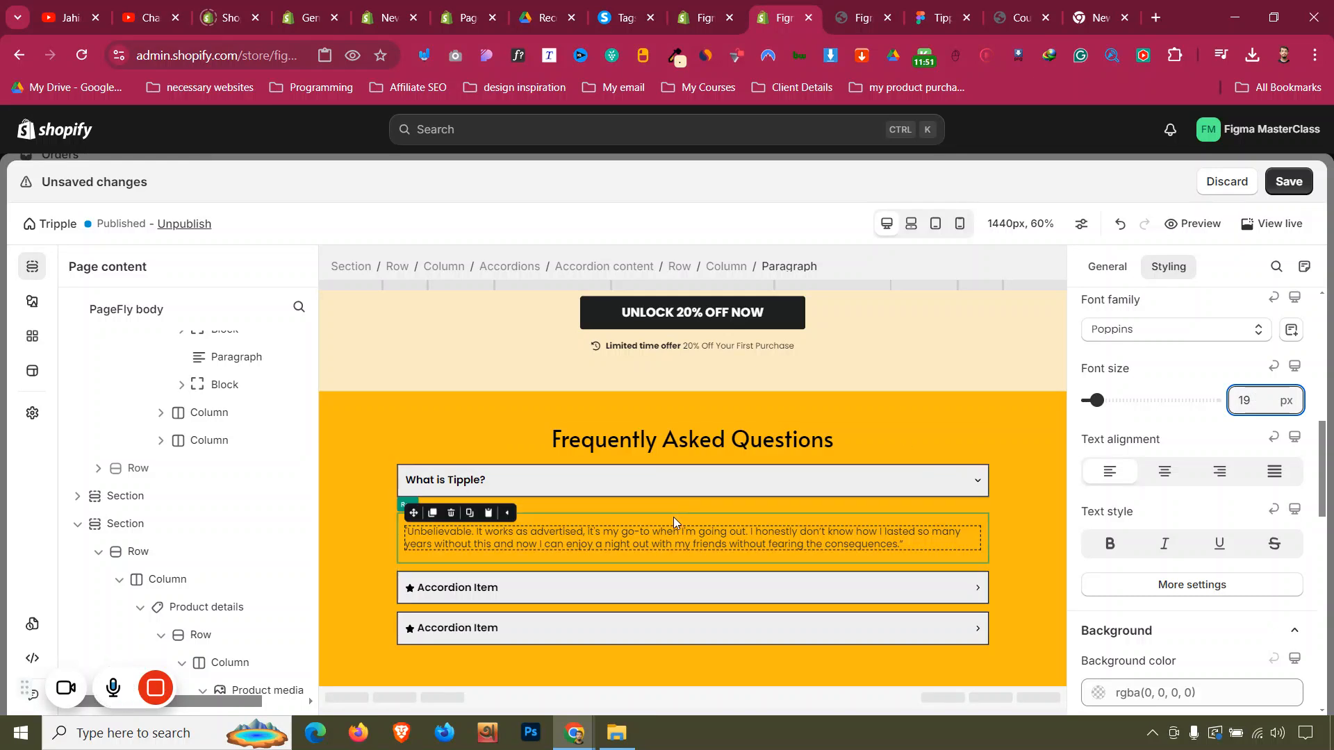
scroll(1254, 405, up, 4)
scroll(1253, 407, down, 2)
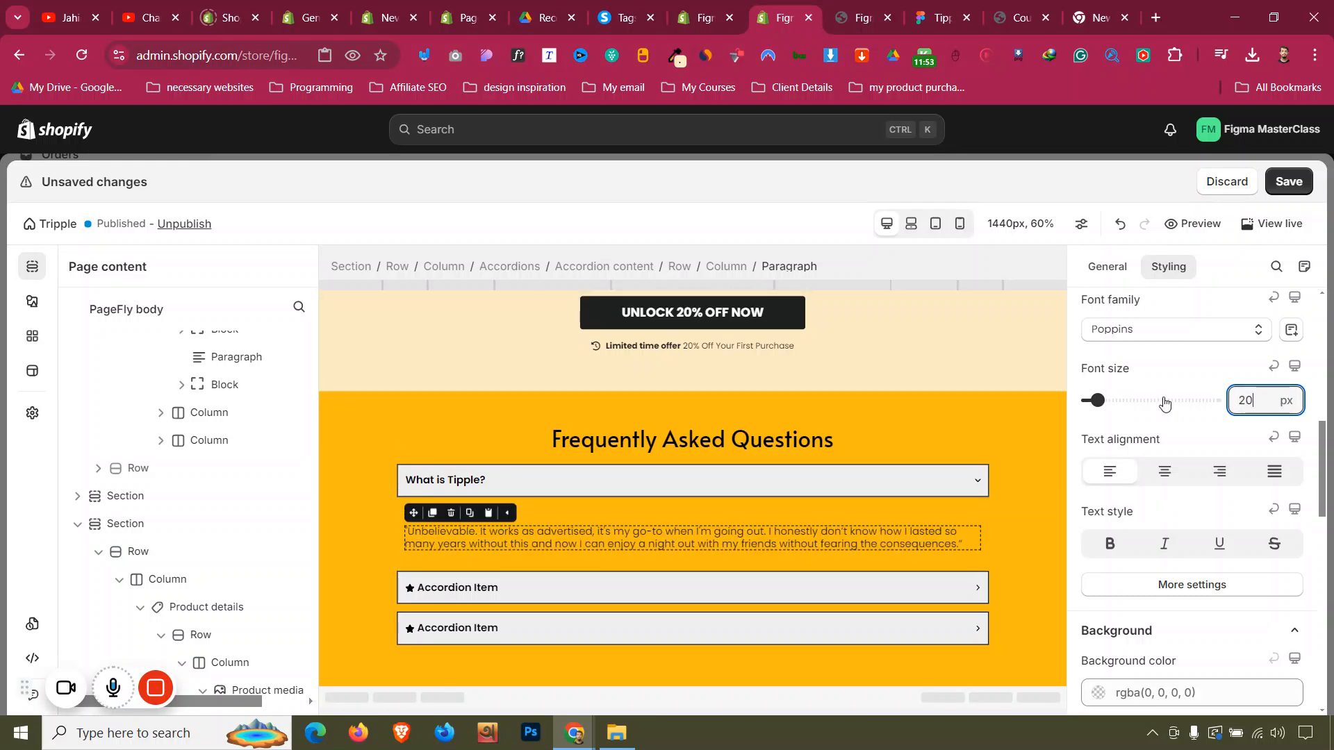
Set the accordion paragraph's margin to 0 px on all sides and deselect it
scroll(1165, 399, up, 5)
text(0)
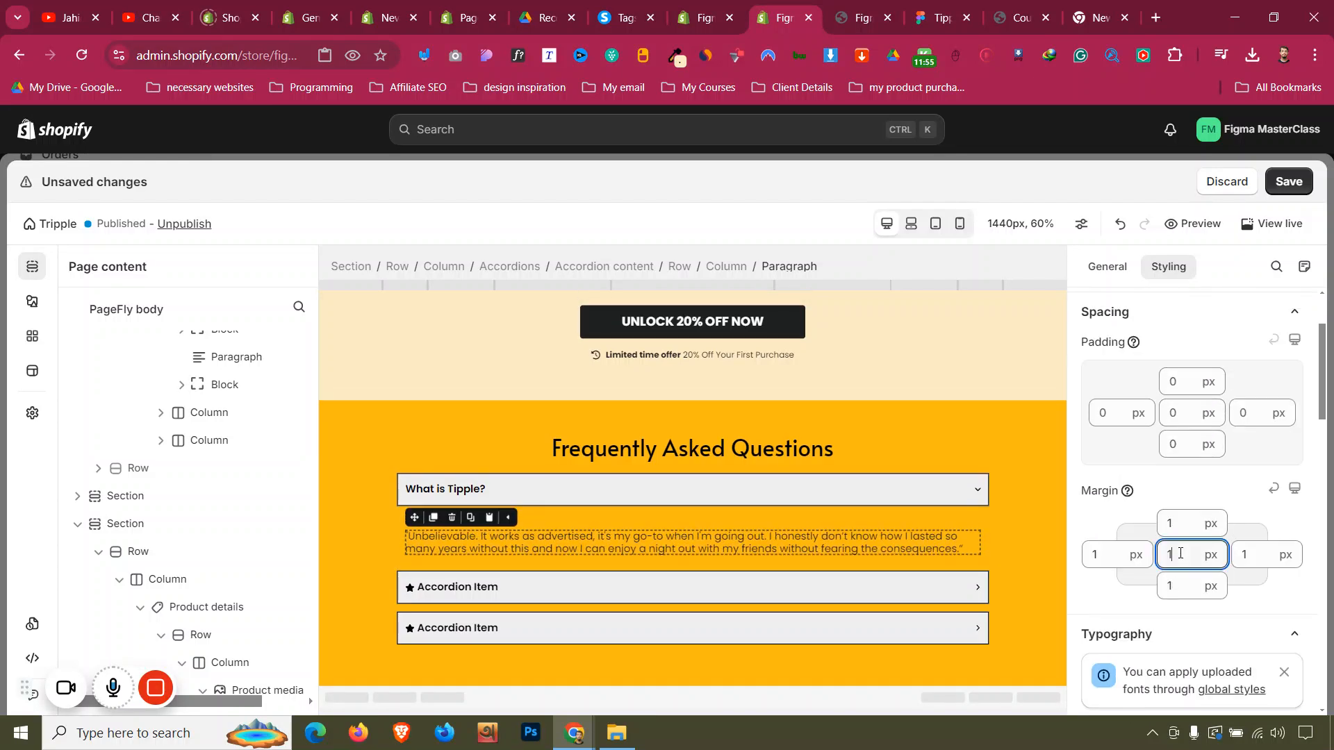
key(Escape)
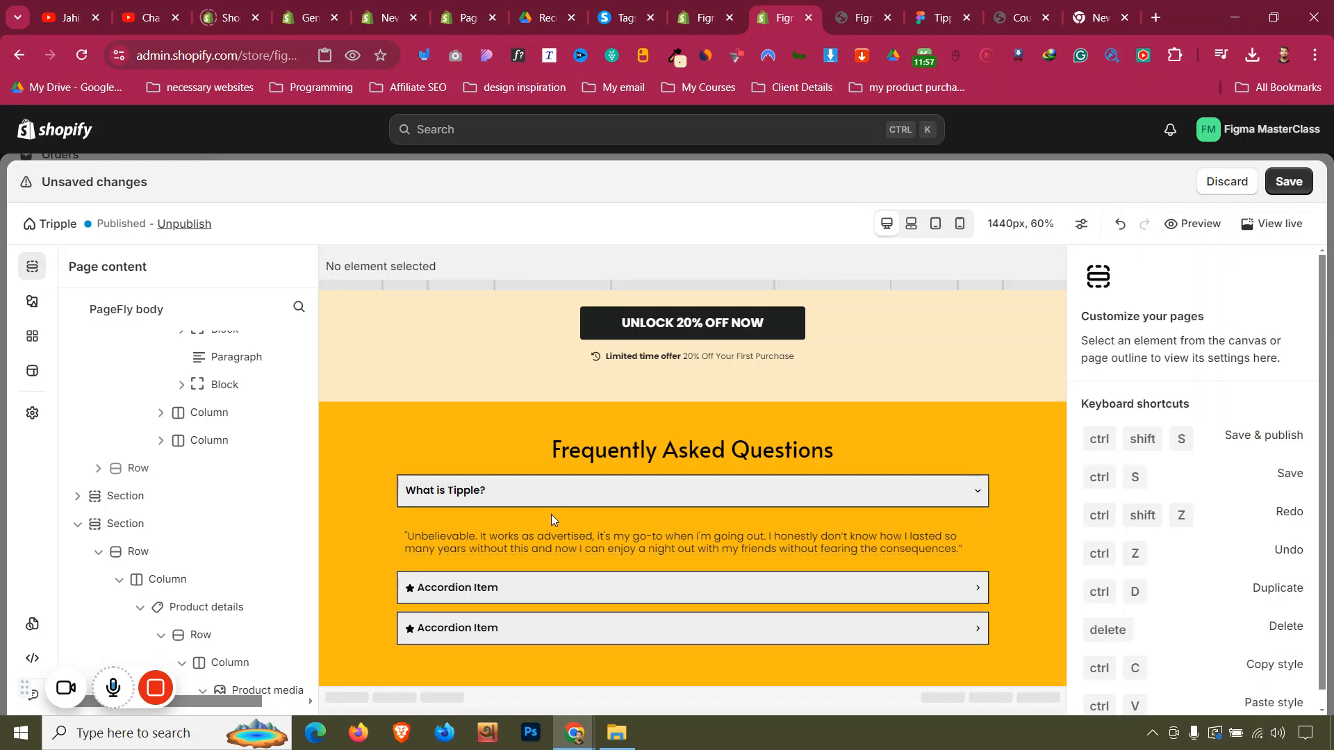
Collapse the "What is Tipple?" item and check the margin settings of the Frequently Asked Questions heading
click(554, 523)
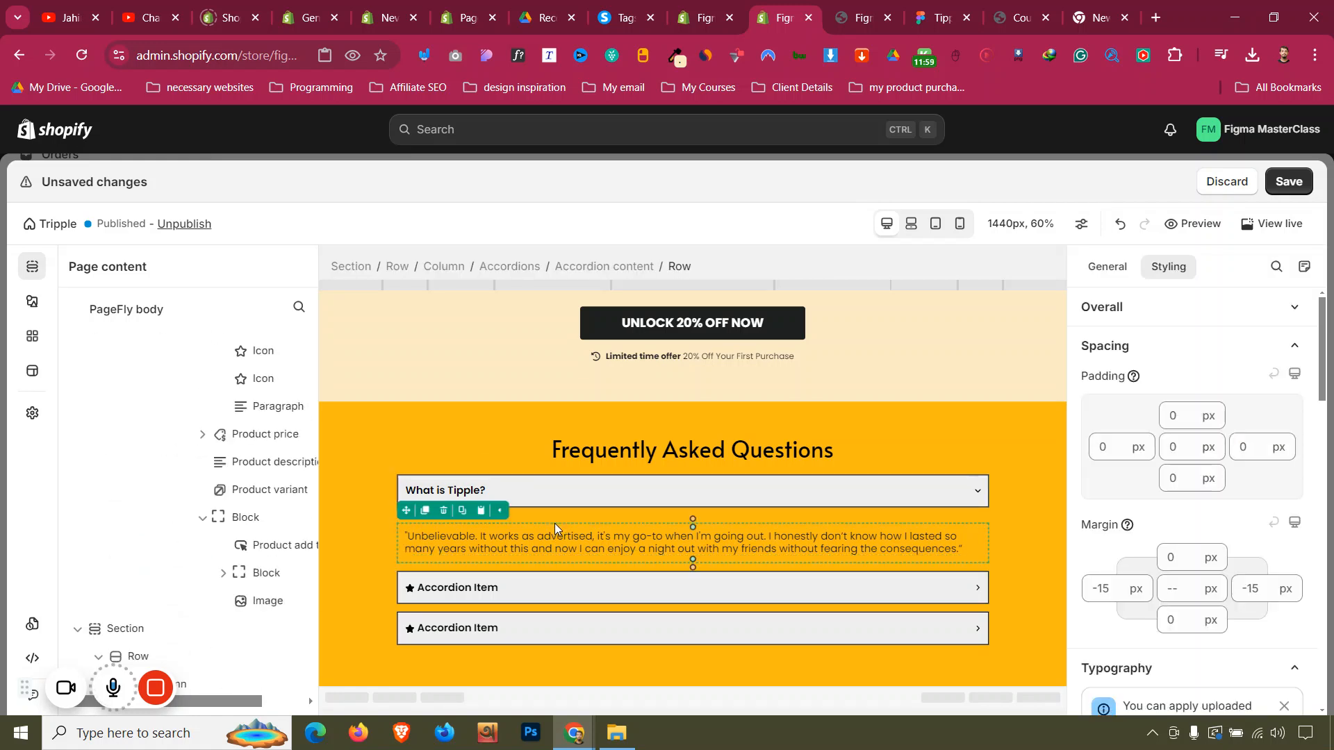
click(905, 495)
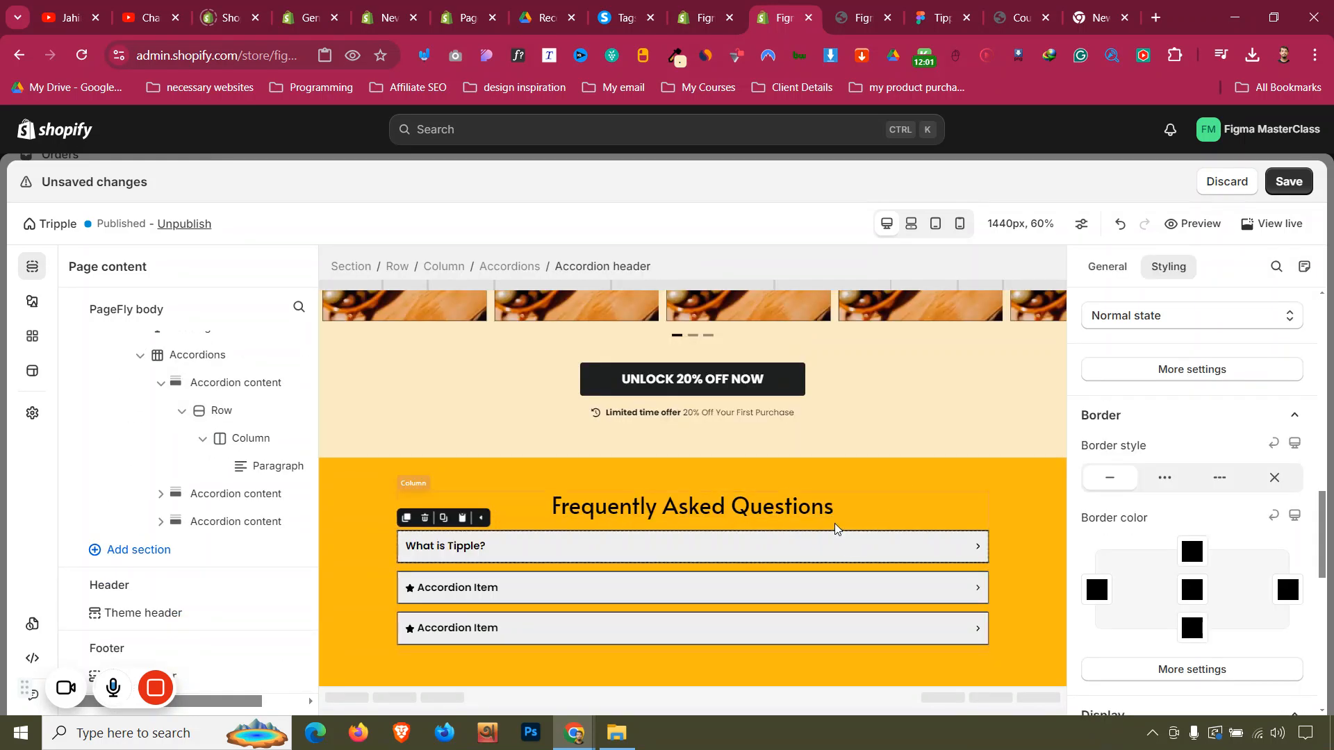
click(344, 487)
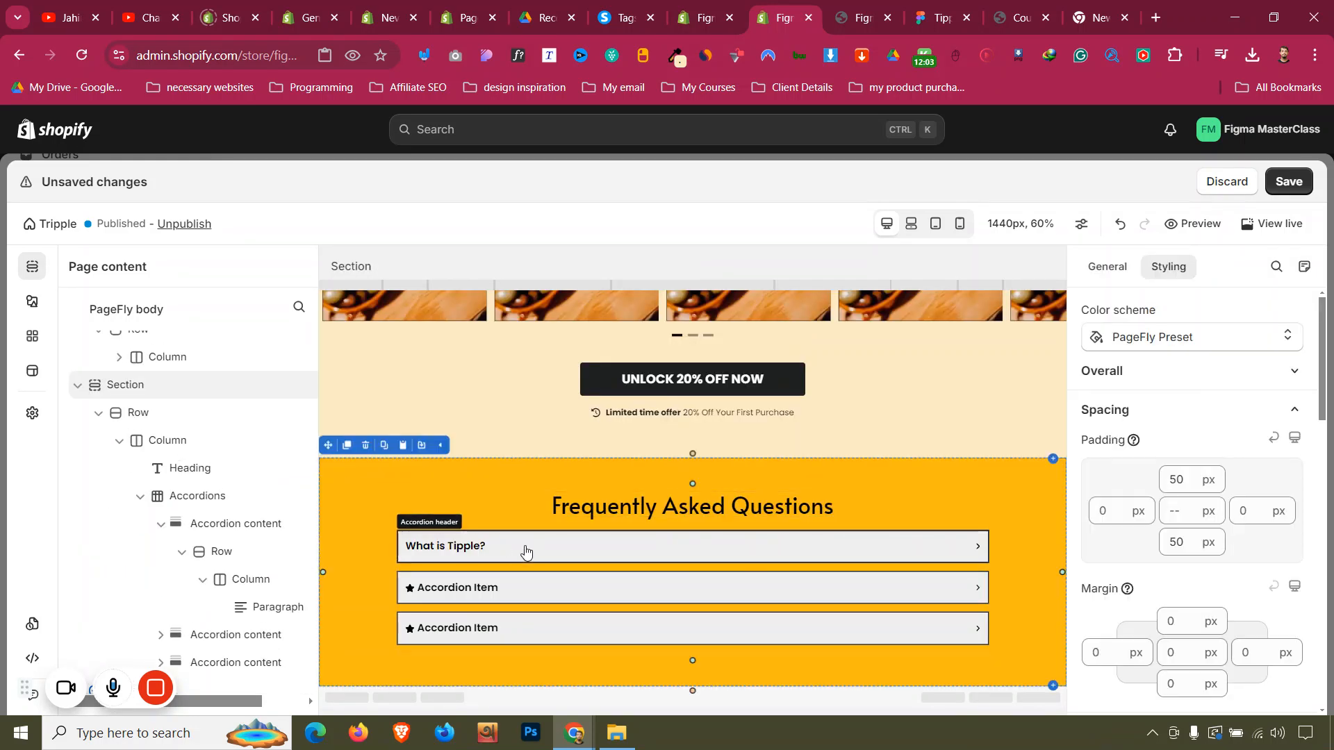
click(626, 513)
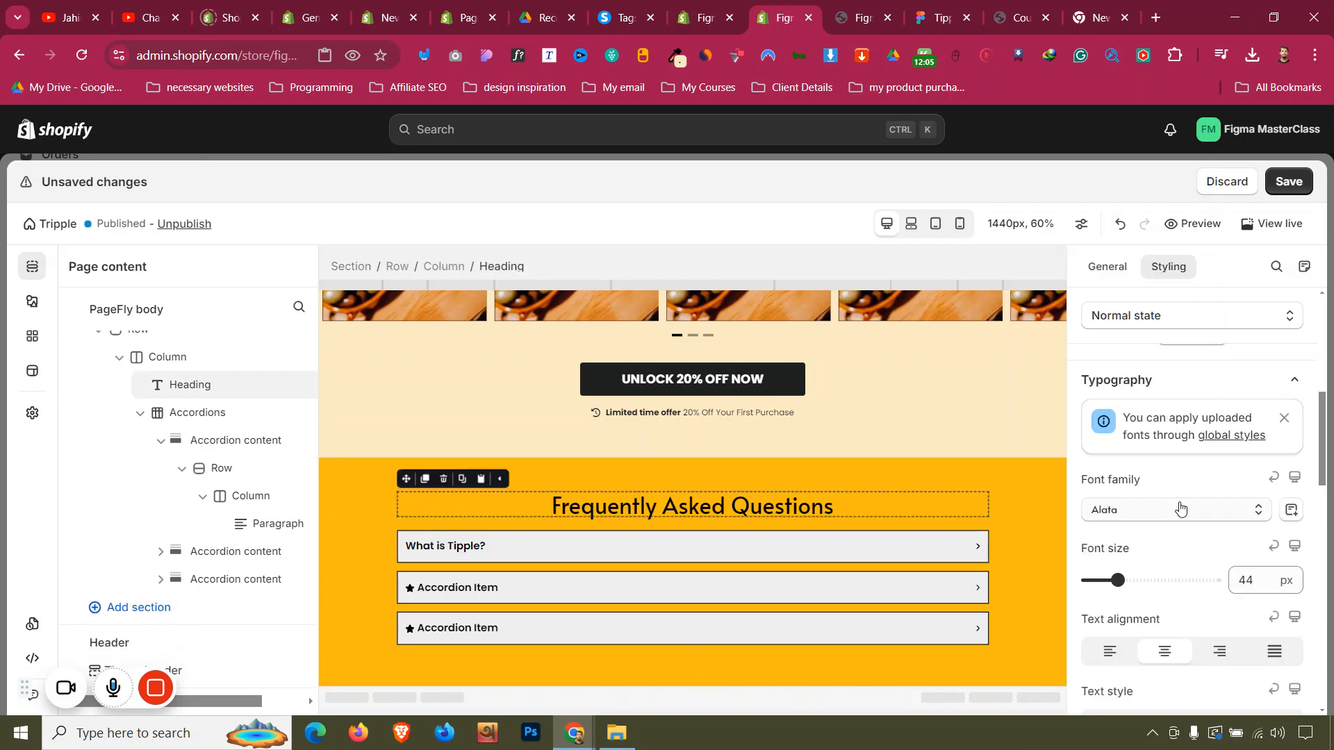
scroll(1184, 501, up, 3)
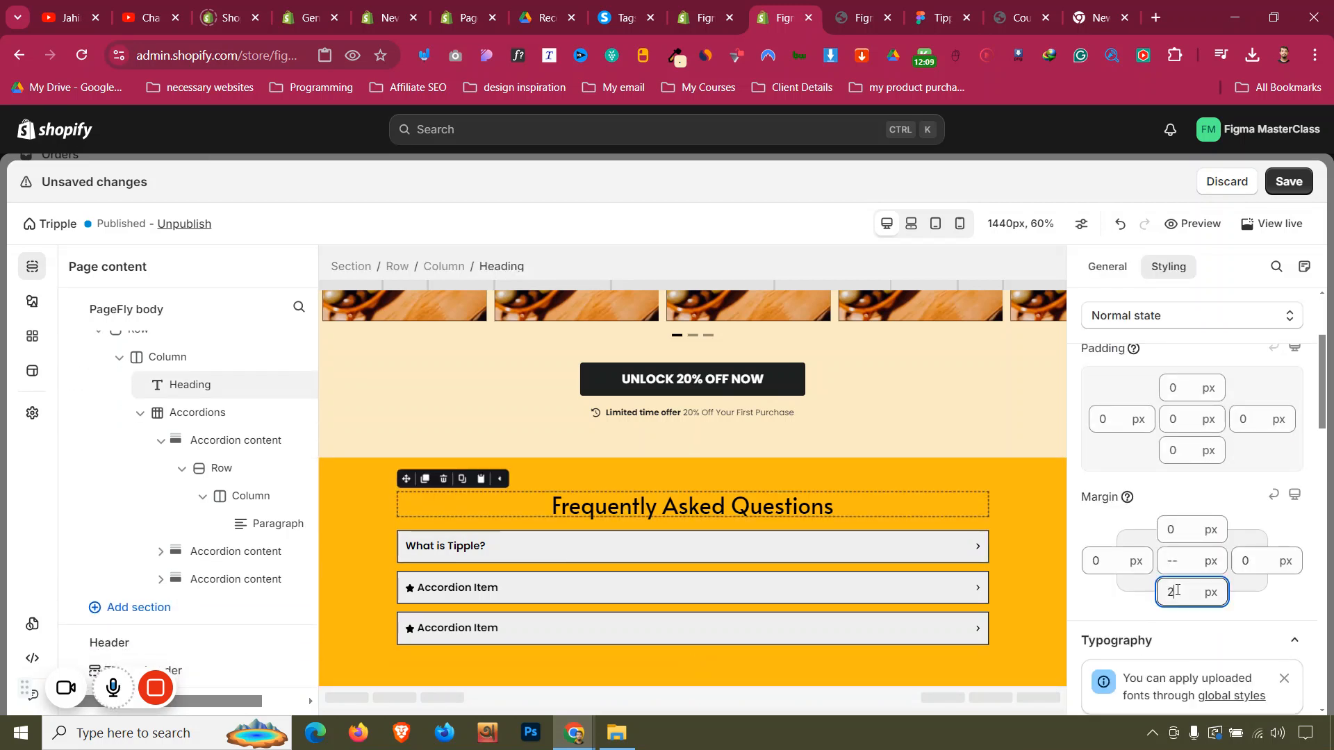
Set the top margin of the whole FAQ accordions element to 35 px
click(879, 548)
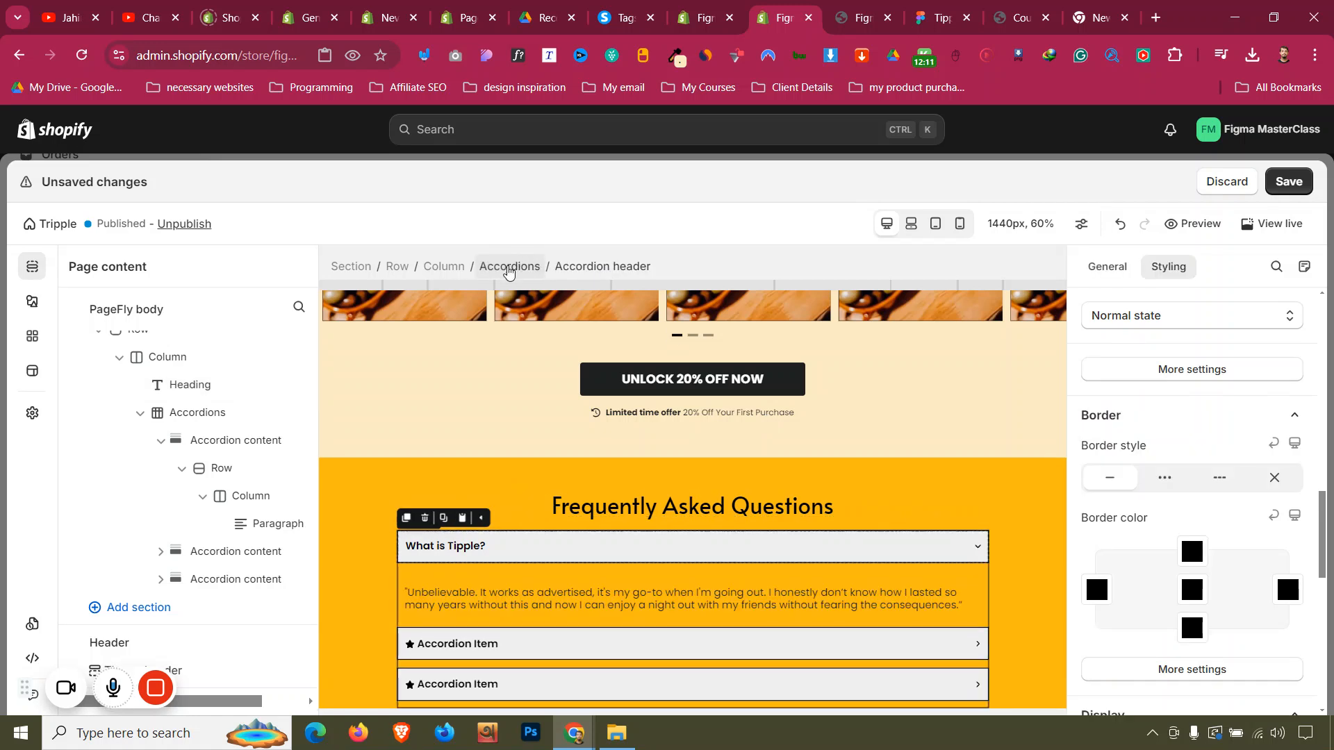
click(513, 267)
double_click(1174, 551)
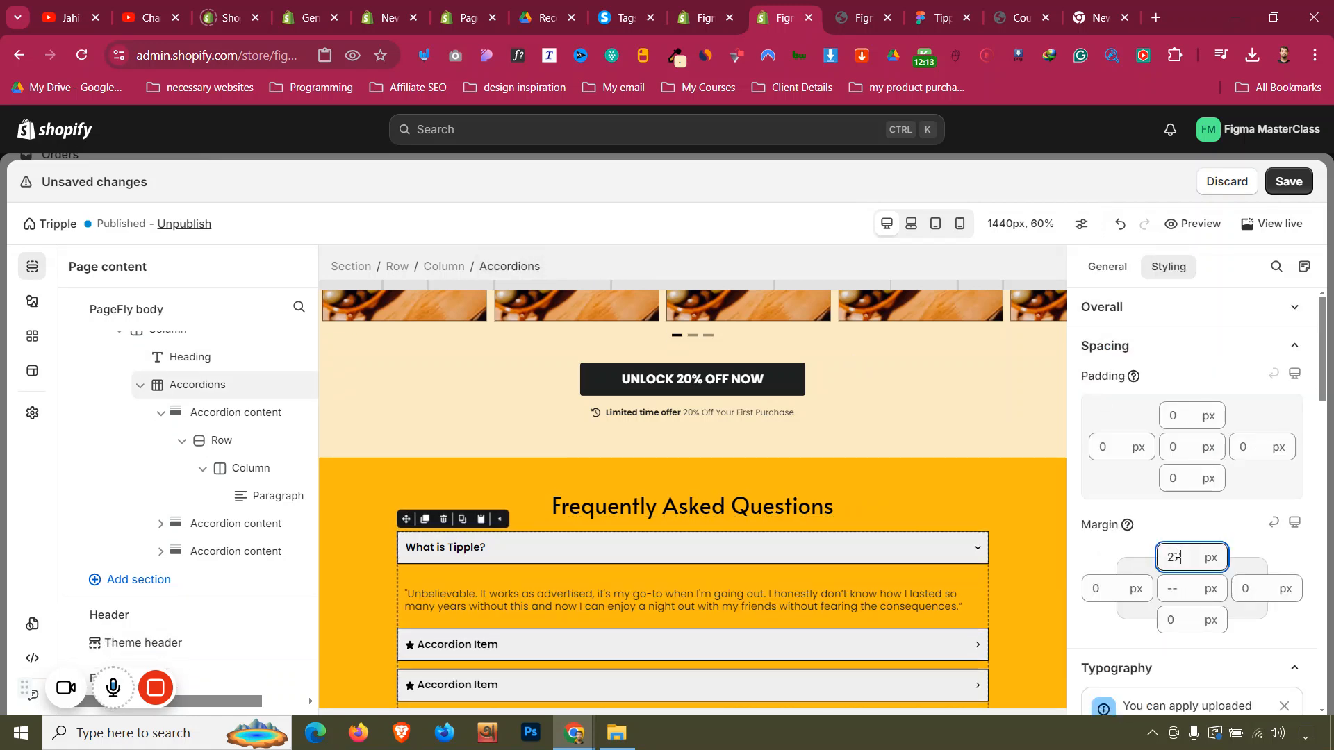
text(35)
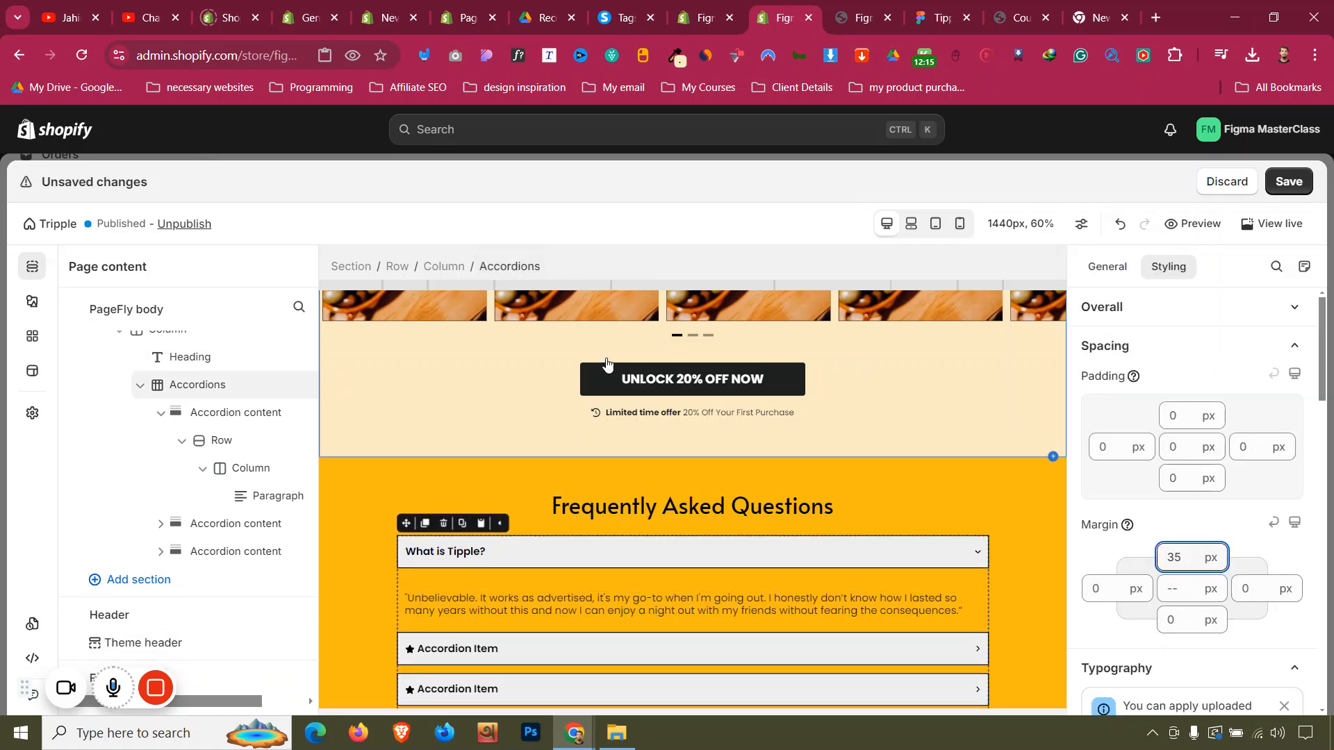
Delete the two placeholder "Accordion Item" entries from the FAQ accordions
click(1114, 270)
scroll(1274, 426, up, 10)
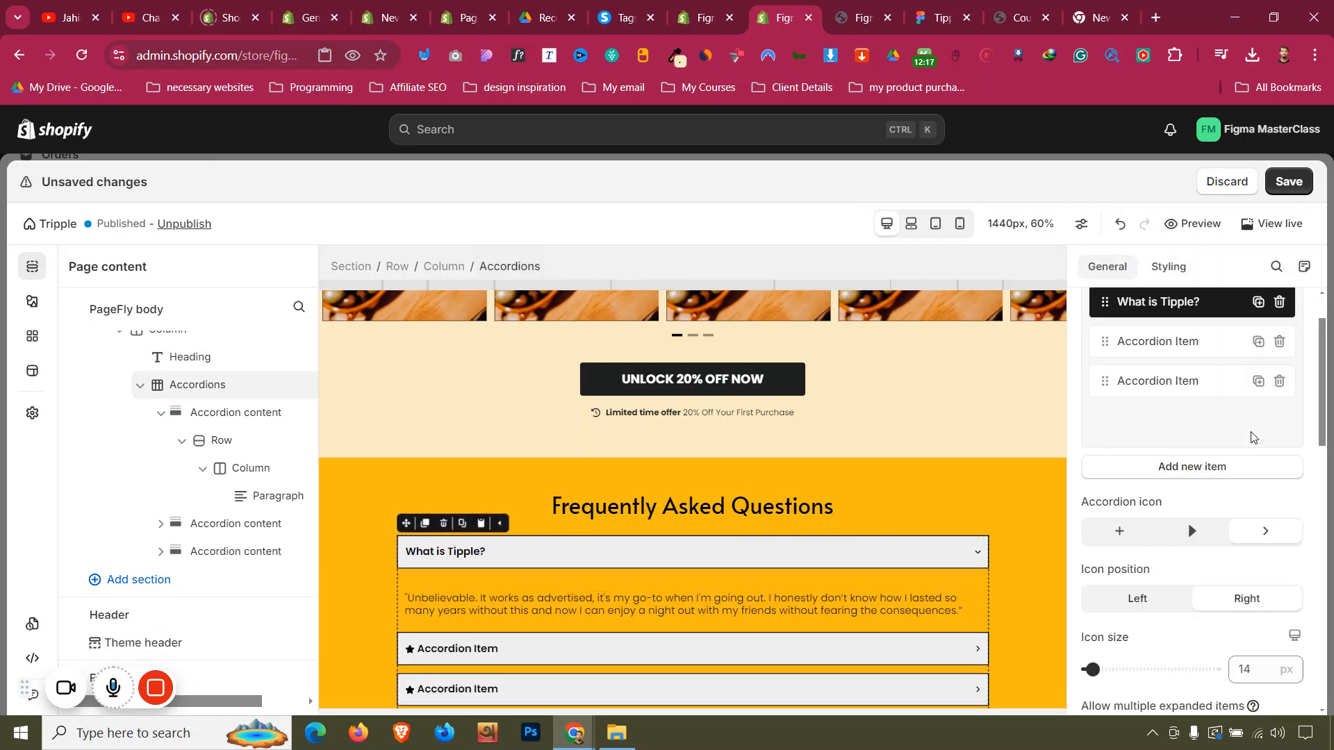
click(1280, 415)
click(1281, 415)
Duplicate the "What is Tipple?" item four times to make five FAQ entries, and collapse the last one
click(1259, 374)
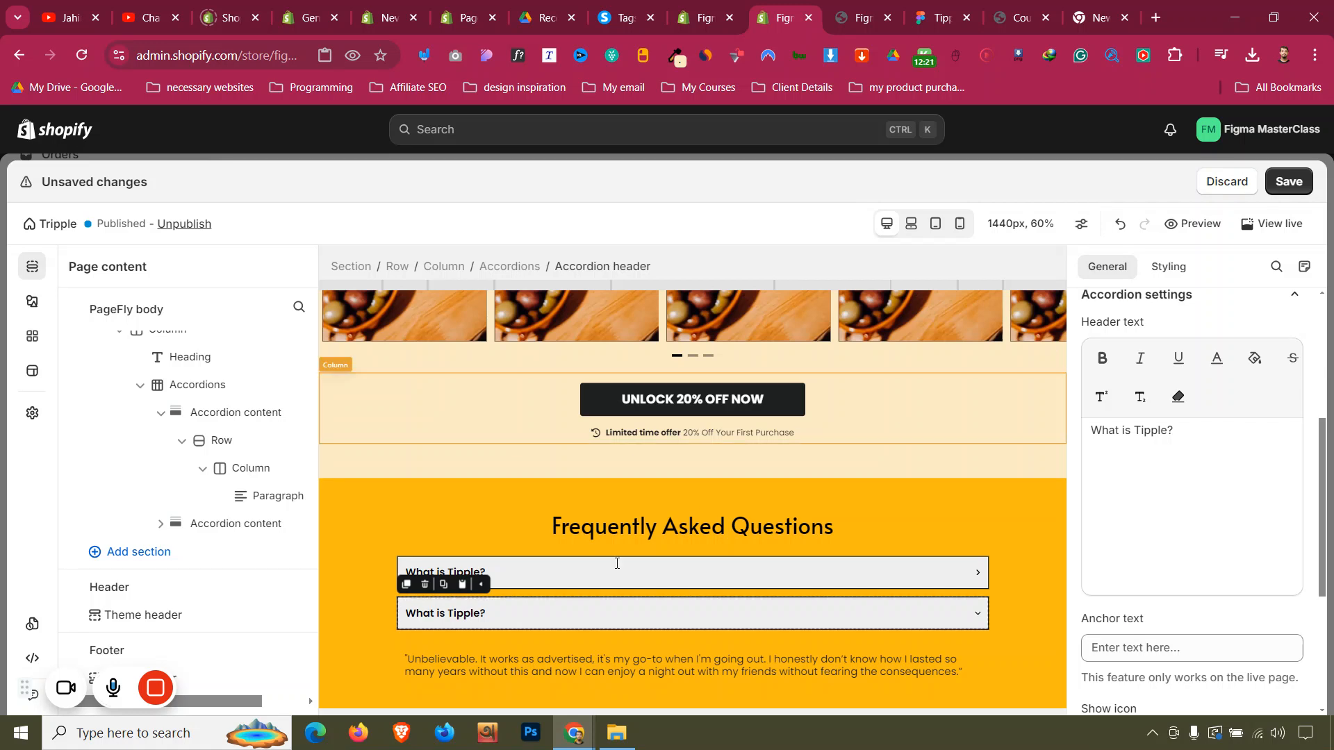
click(515, 268)
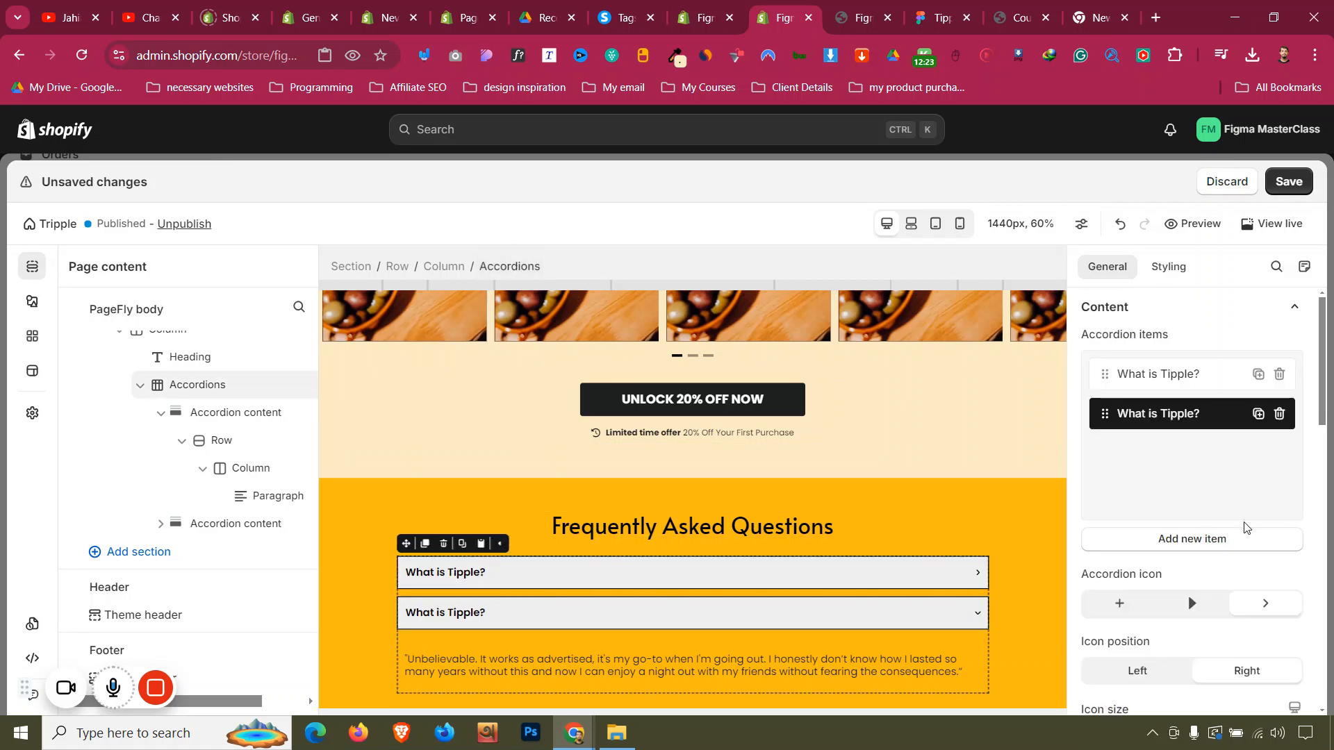
click(1258, 415)
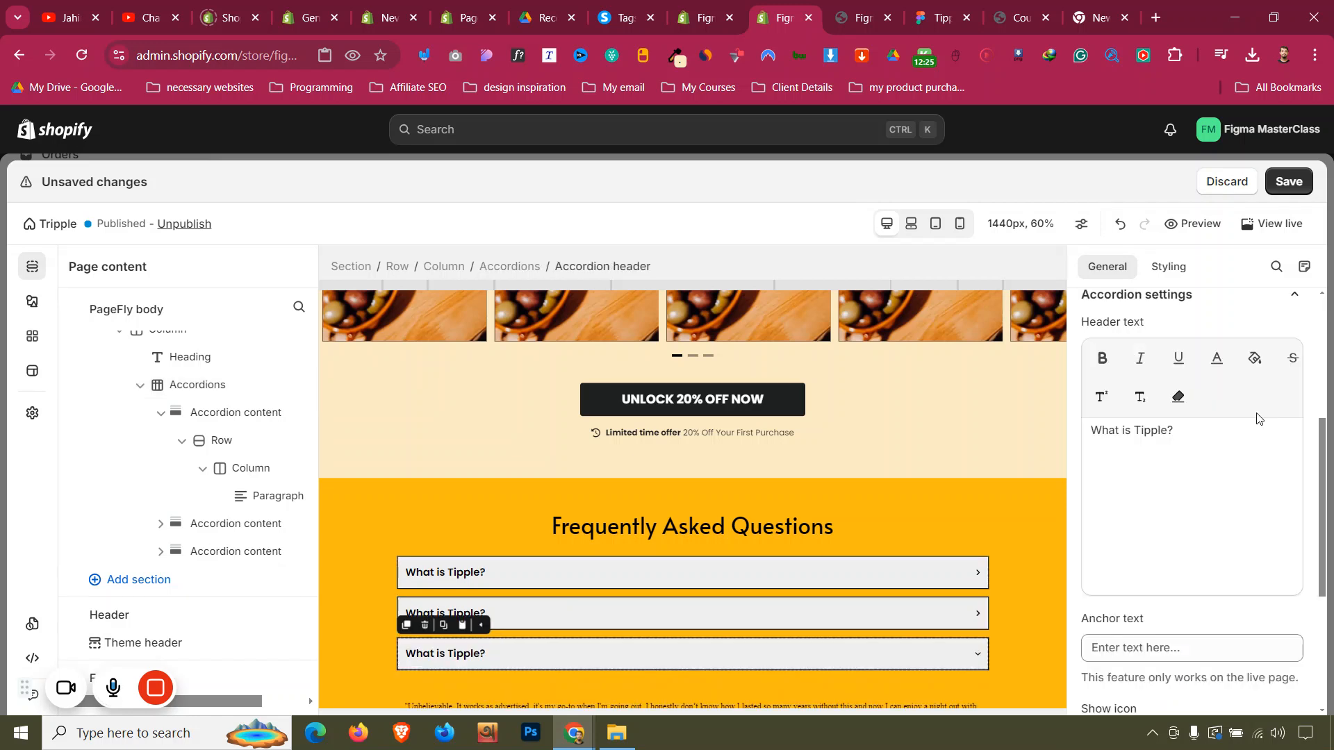
click(530, 268)
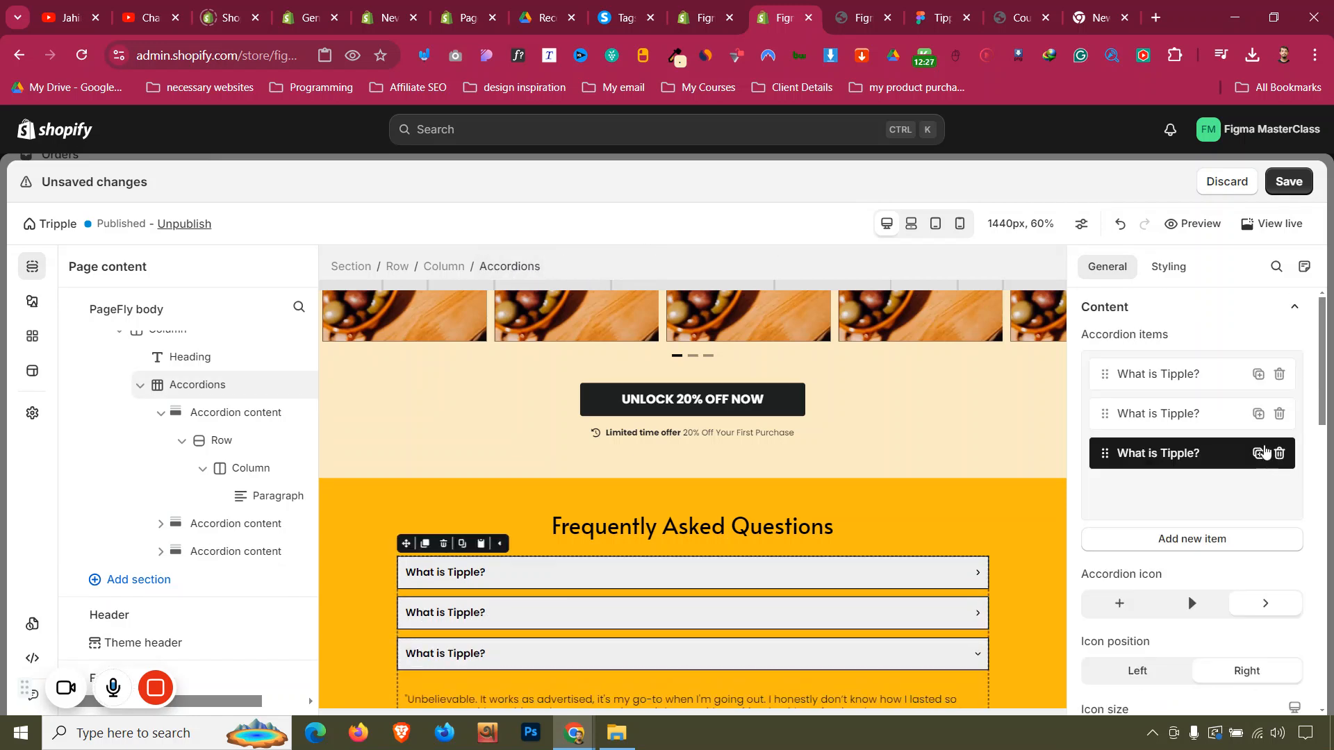
click(1259, 453)
click(512, 266)
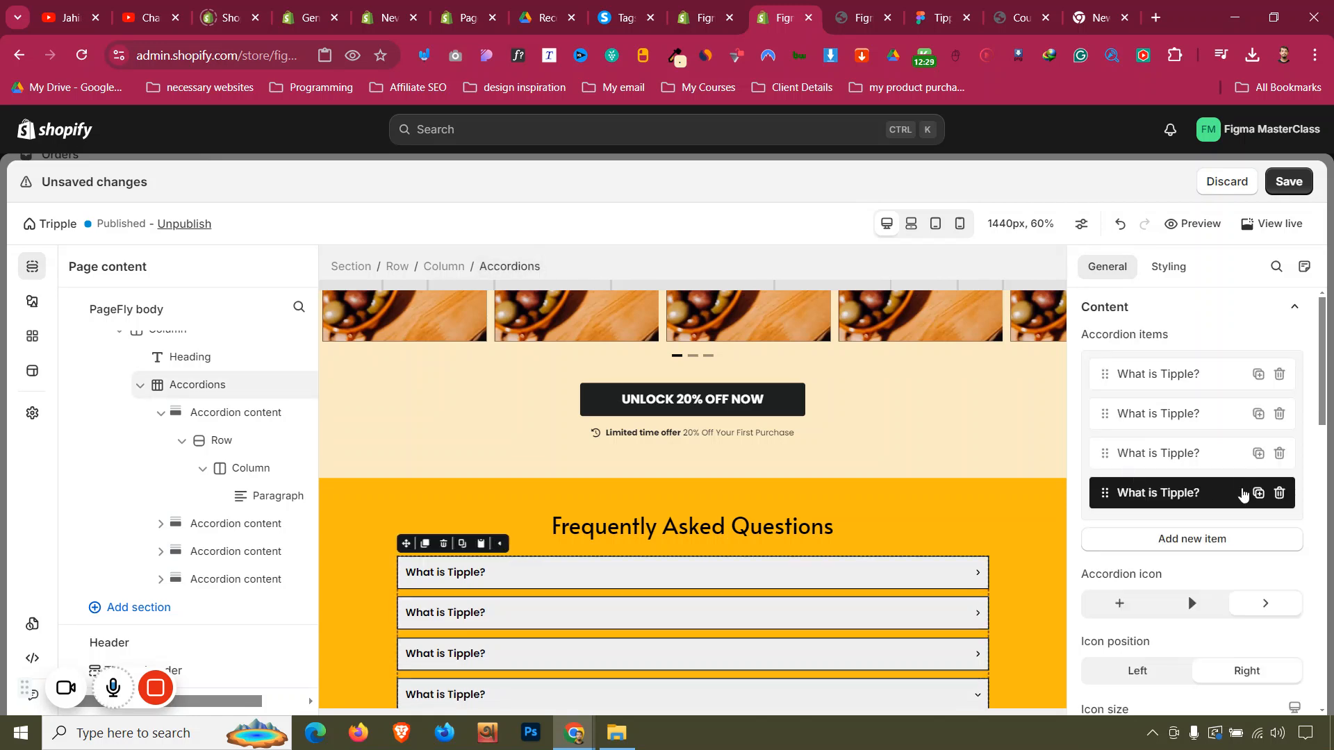
click(1258, 494)
click(367, 477)
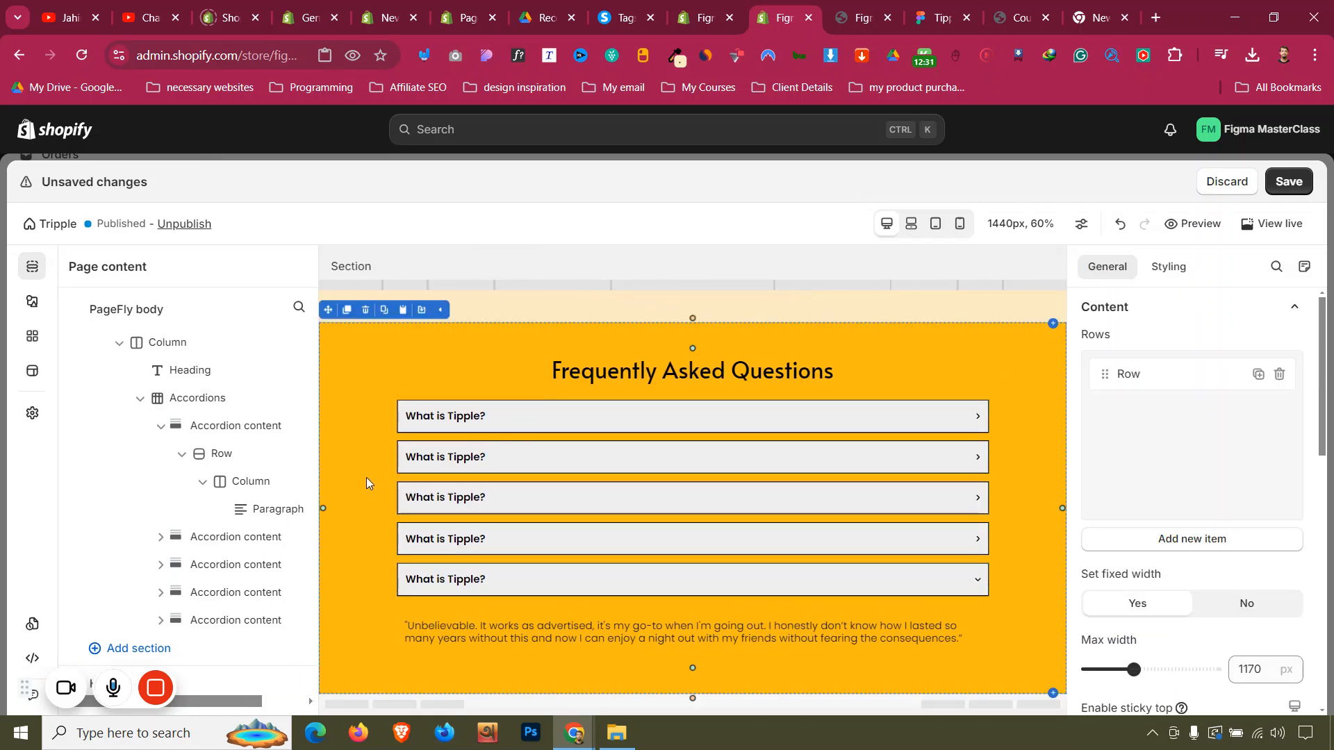
click(973, 584)
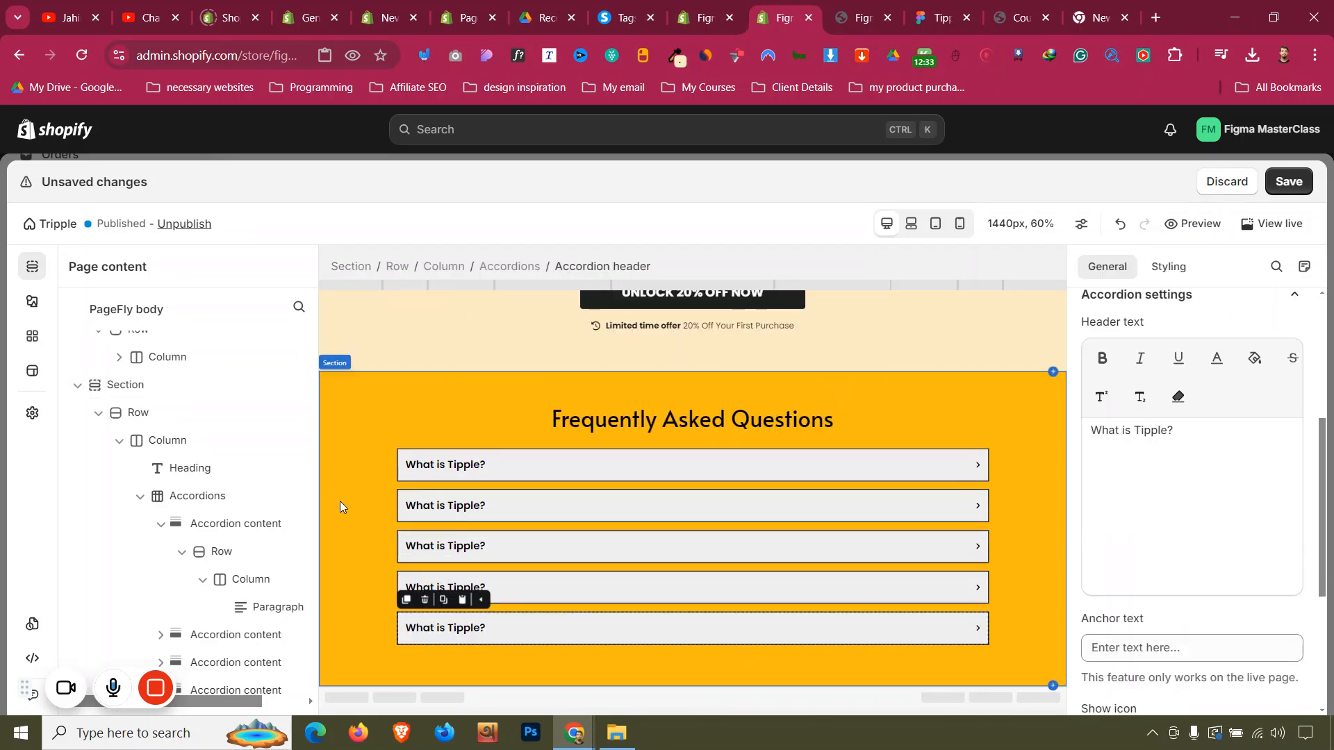
click(331, 481)
Check the FAQ section in the Figma design and return to the page editor
click(863, 17)
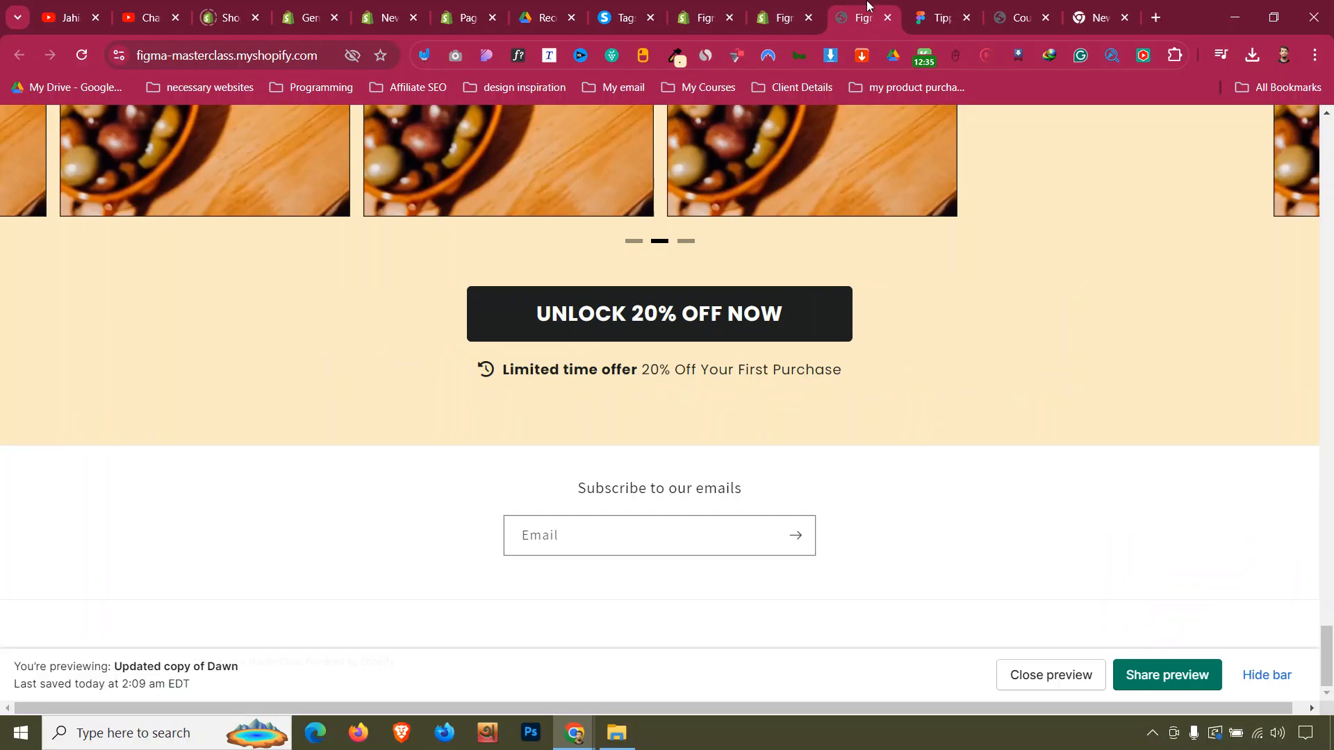
click(928, 8)
scroll(739, 351, down, 3)
click(778, 18)
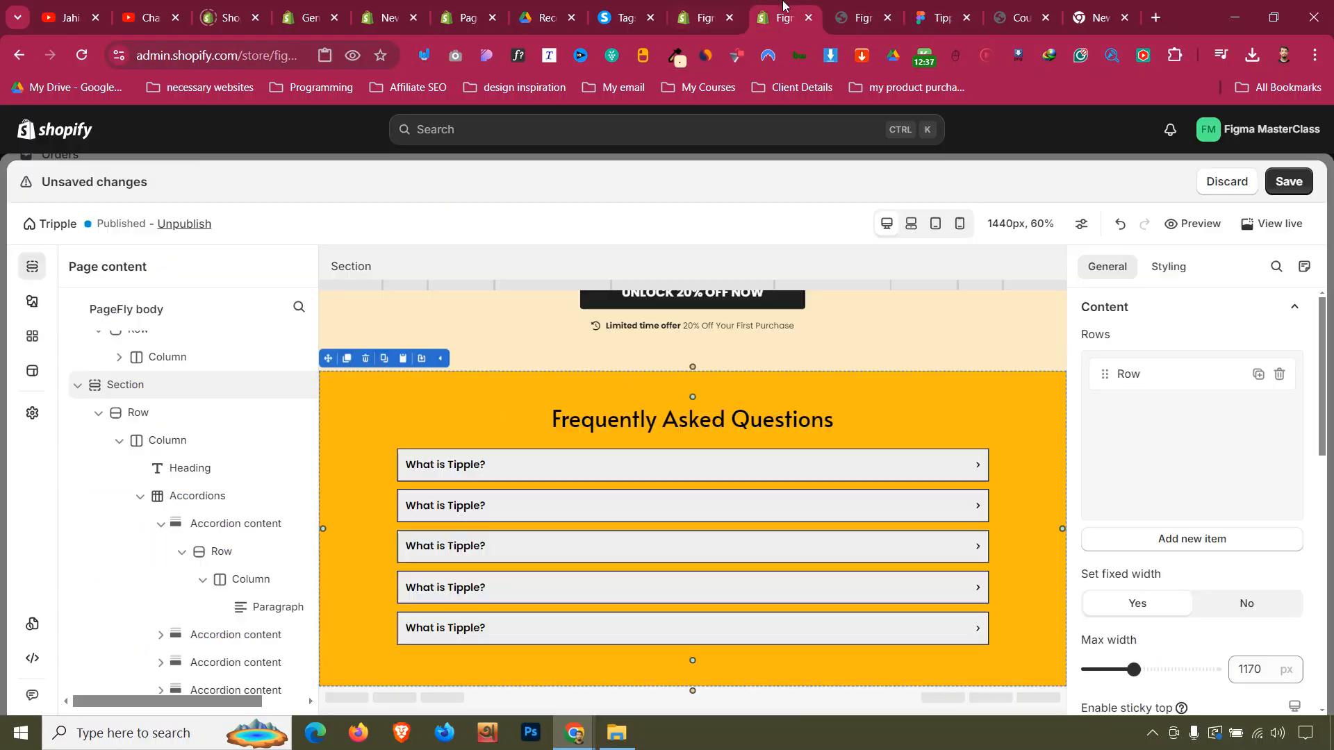
Duplicate the "UNLOCK 20% OFF NOW" button row and place the copy below the accordions in the FAQ section
scroll(448, 403, up, 1)
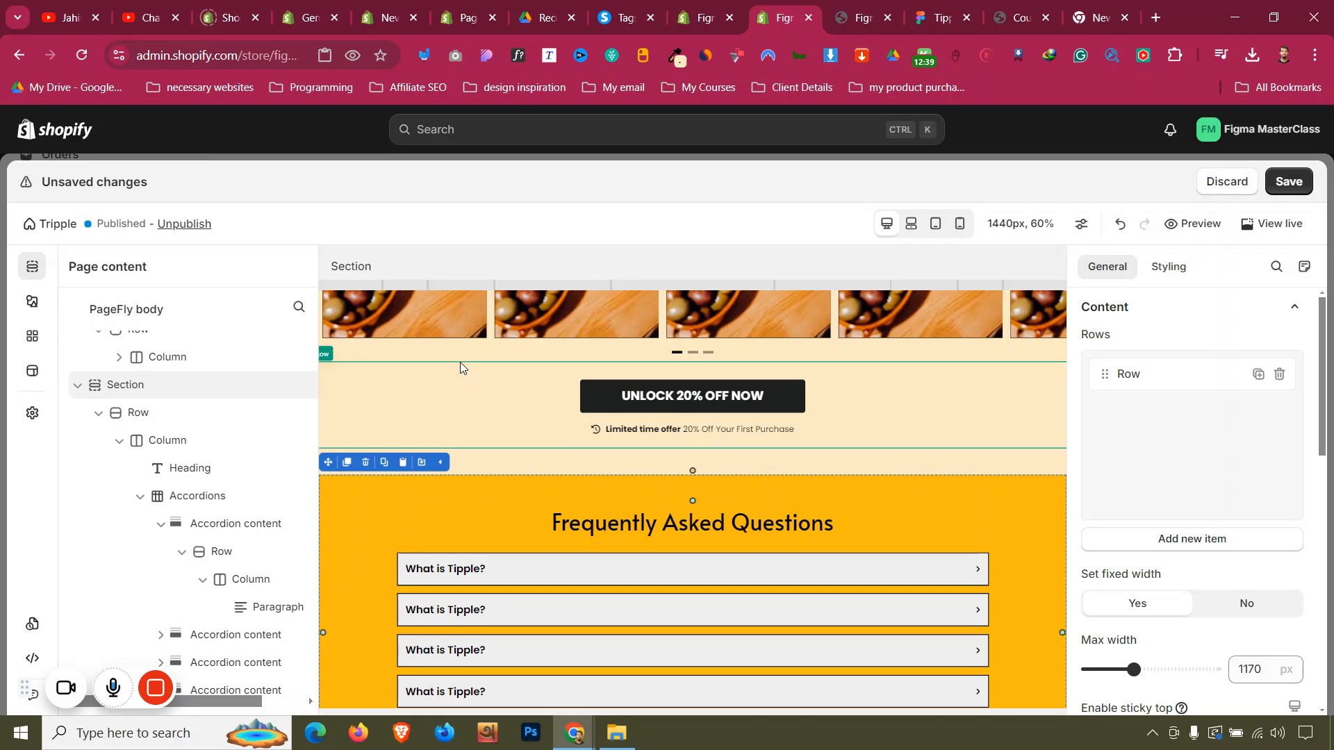
scroll(467, 377, up, 10)
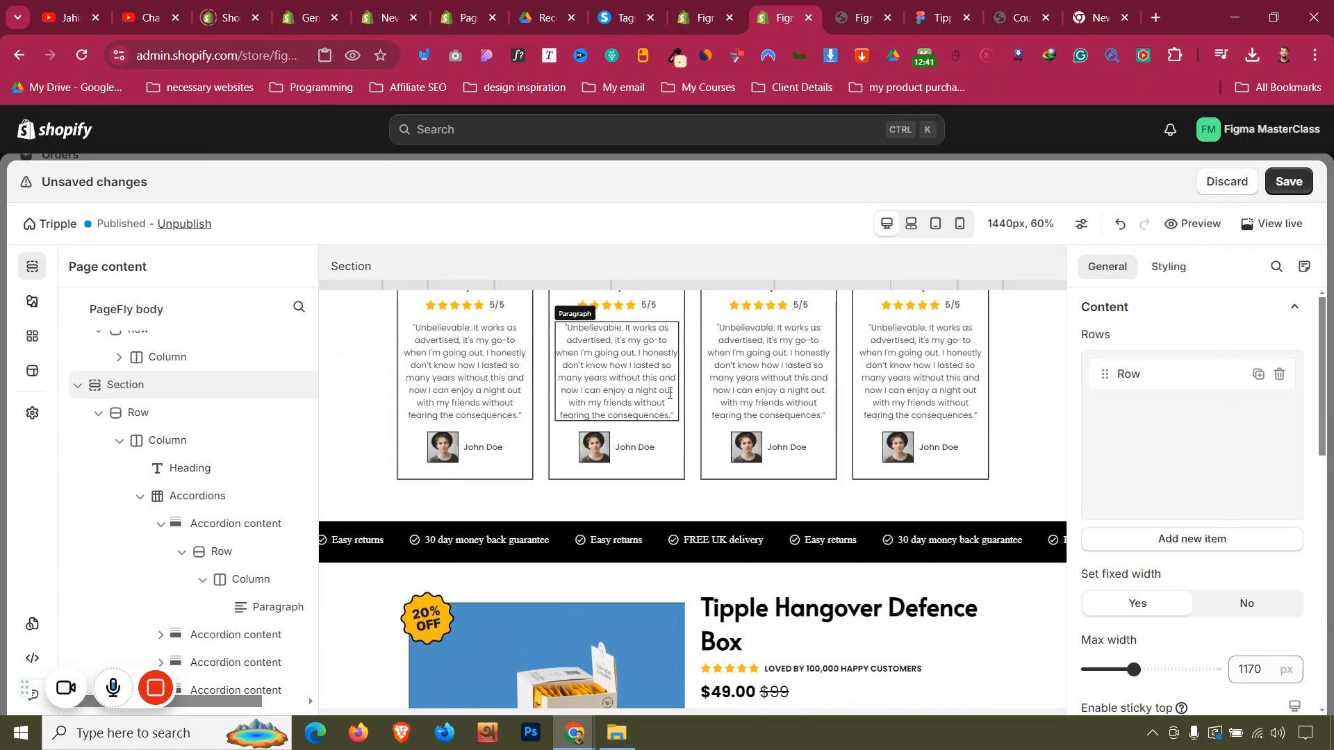
scroll(669, 397, up, 4)
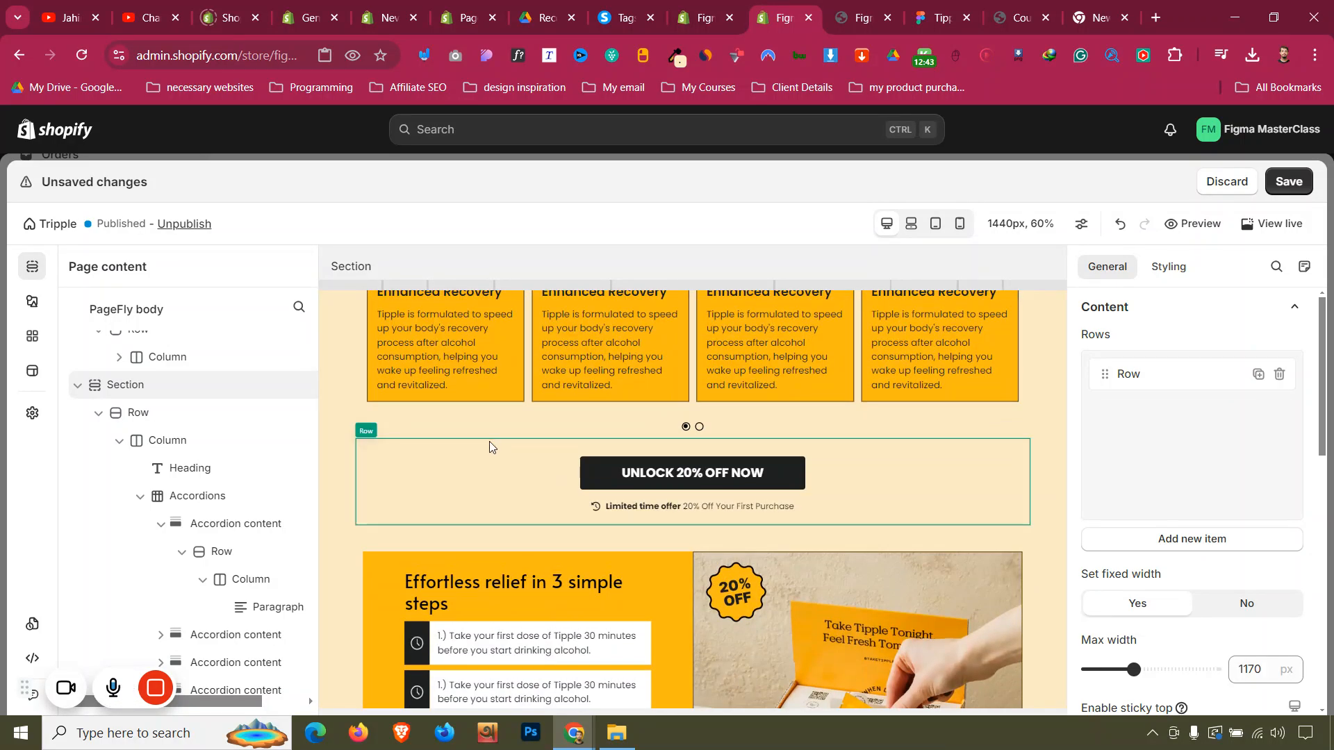
click(394, 435)
click(372, 436)
drag(365, 513, 631, 657)
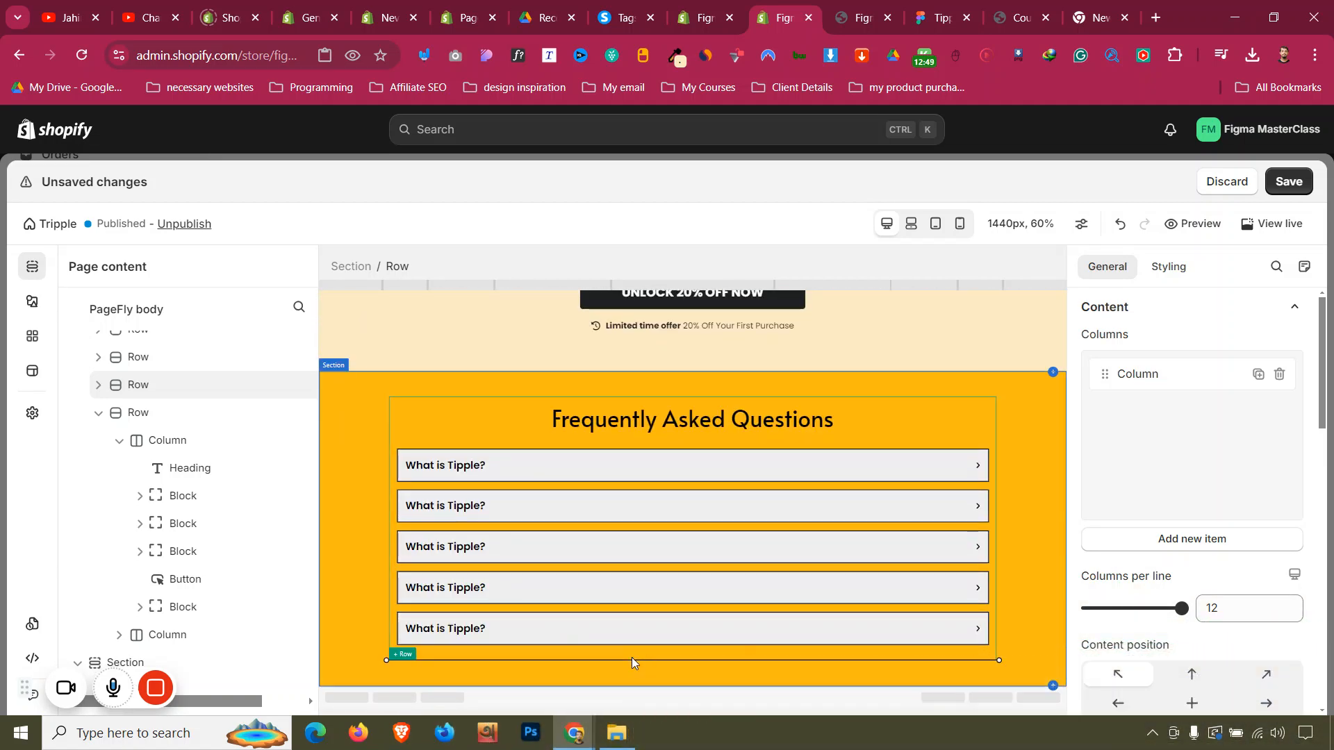
click(349, 610)
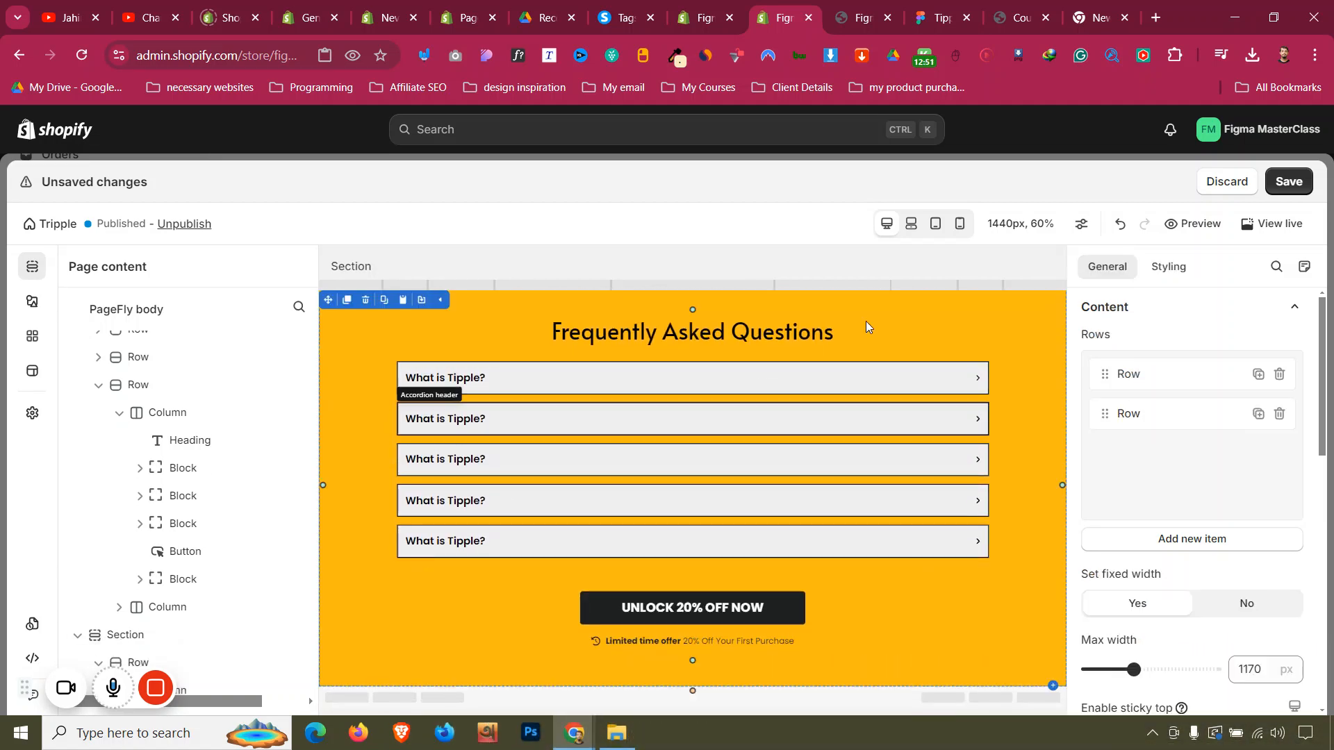
In the mobile view, set the FAQ section's top and bottom padding to 30 px
click(959, 224)
scroll(681, 463, down, 10)
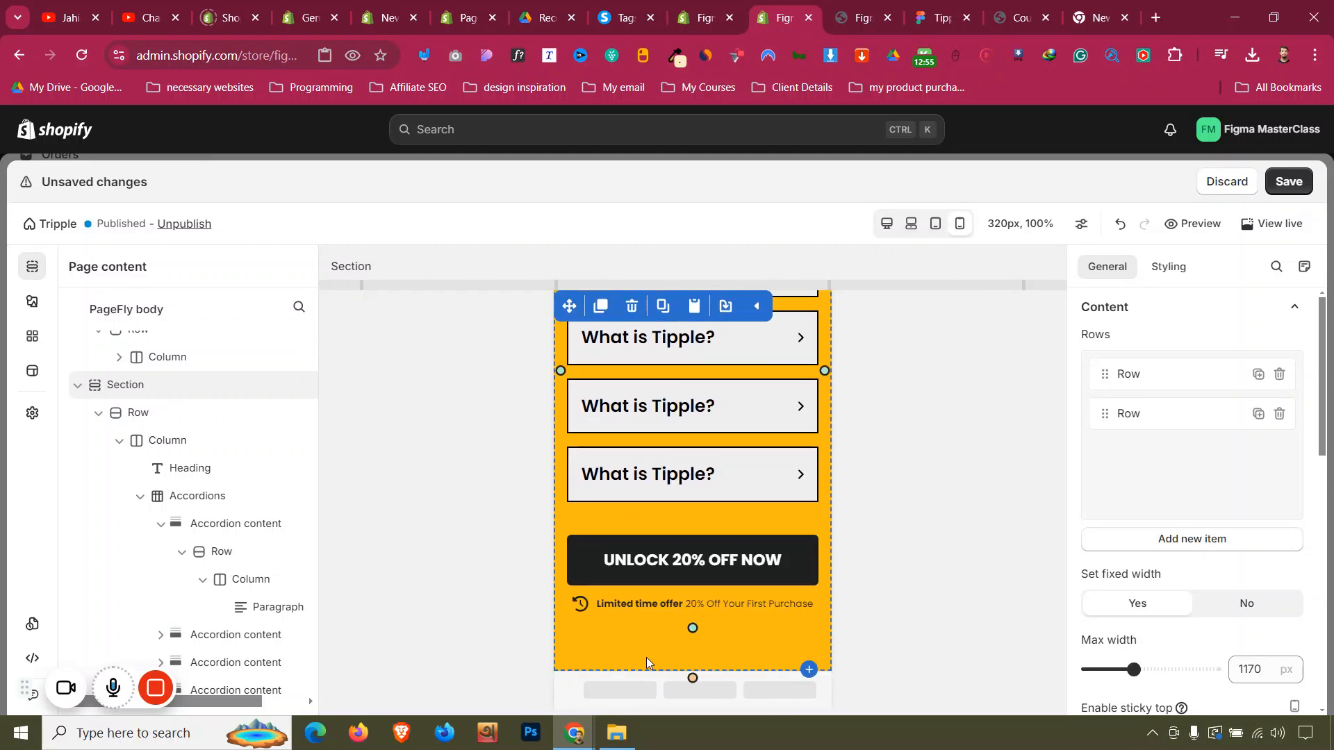
click(1179, 273)
double_click(1185, 543)
text(11)
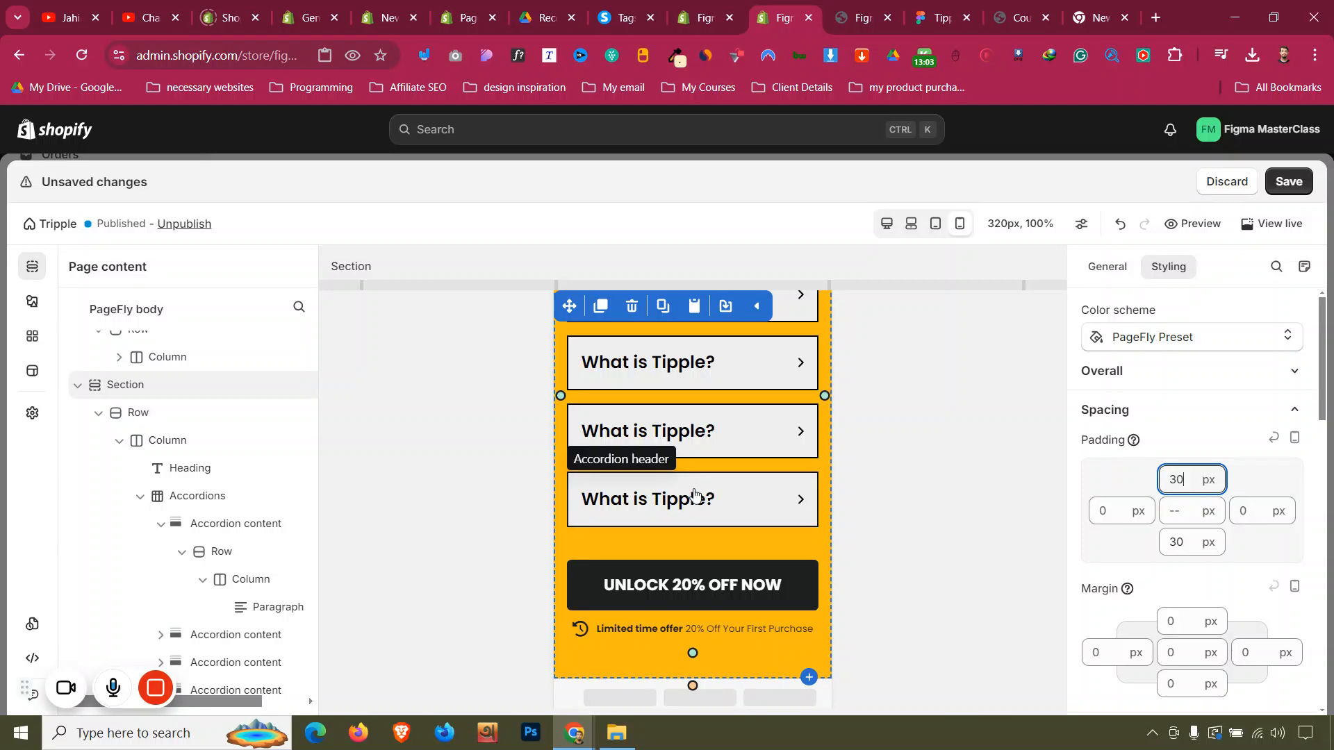
In the mobile view, set the "Frequently Asked Questions" heading's font size to 22 px
scroll(695, 500, up, 5)
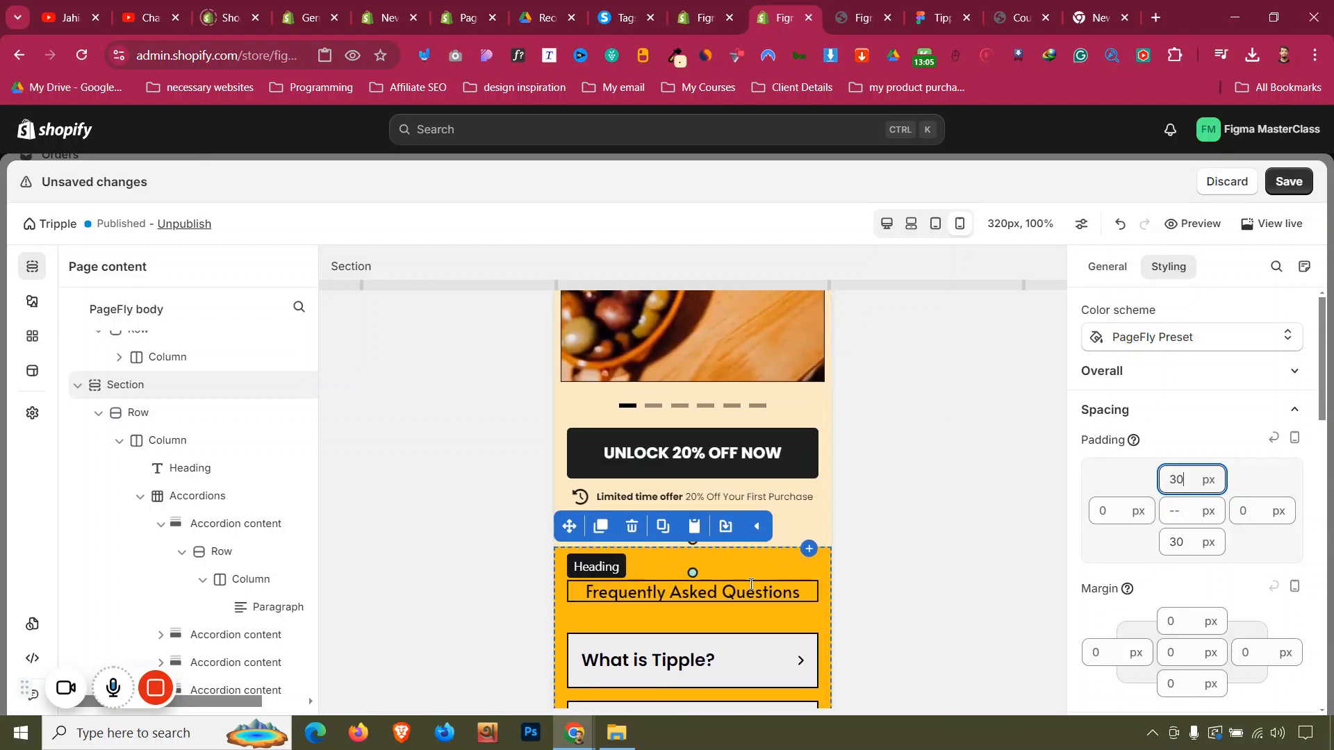
click(751, 585)
scroll(1200, 459, down, 5)
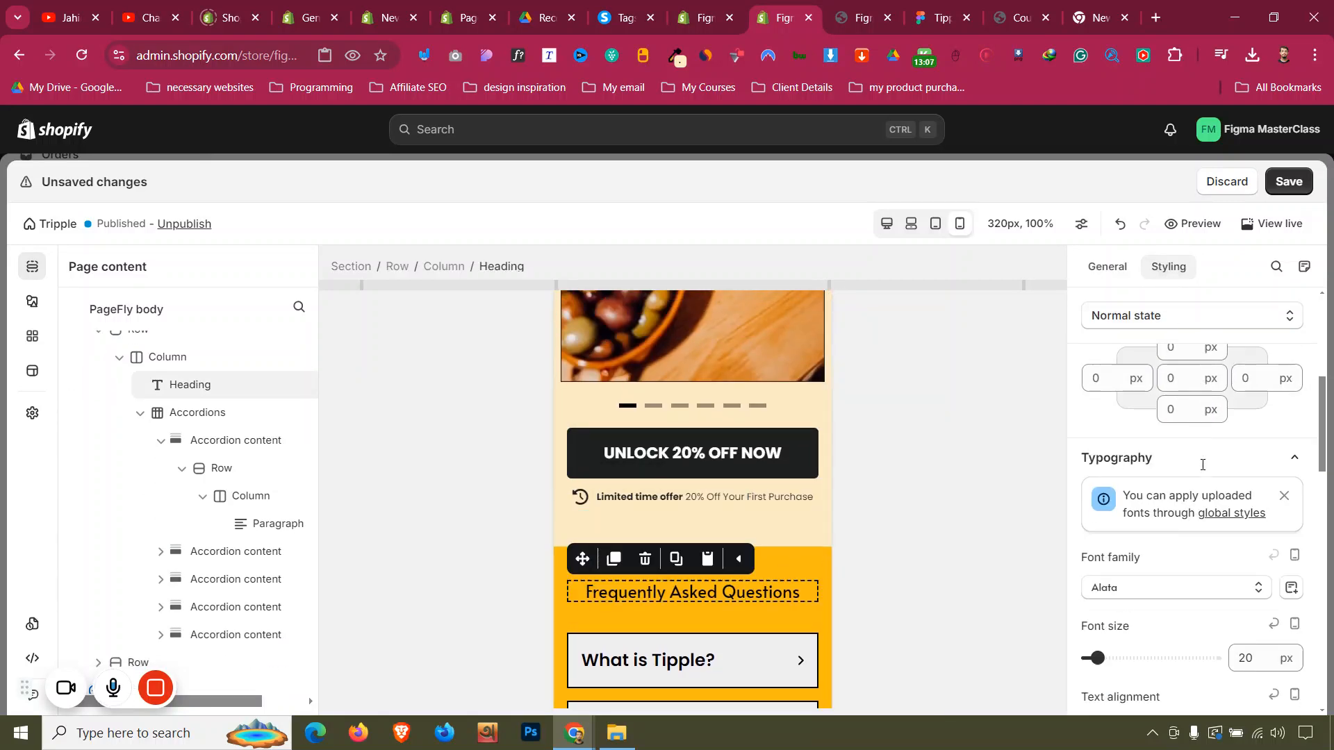
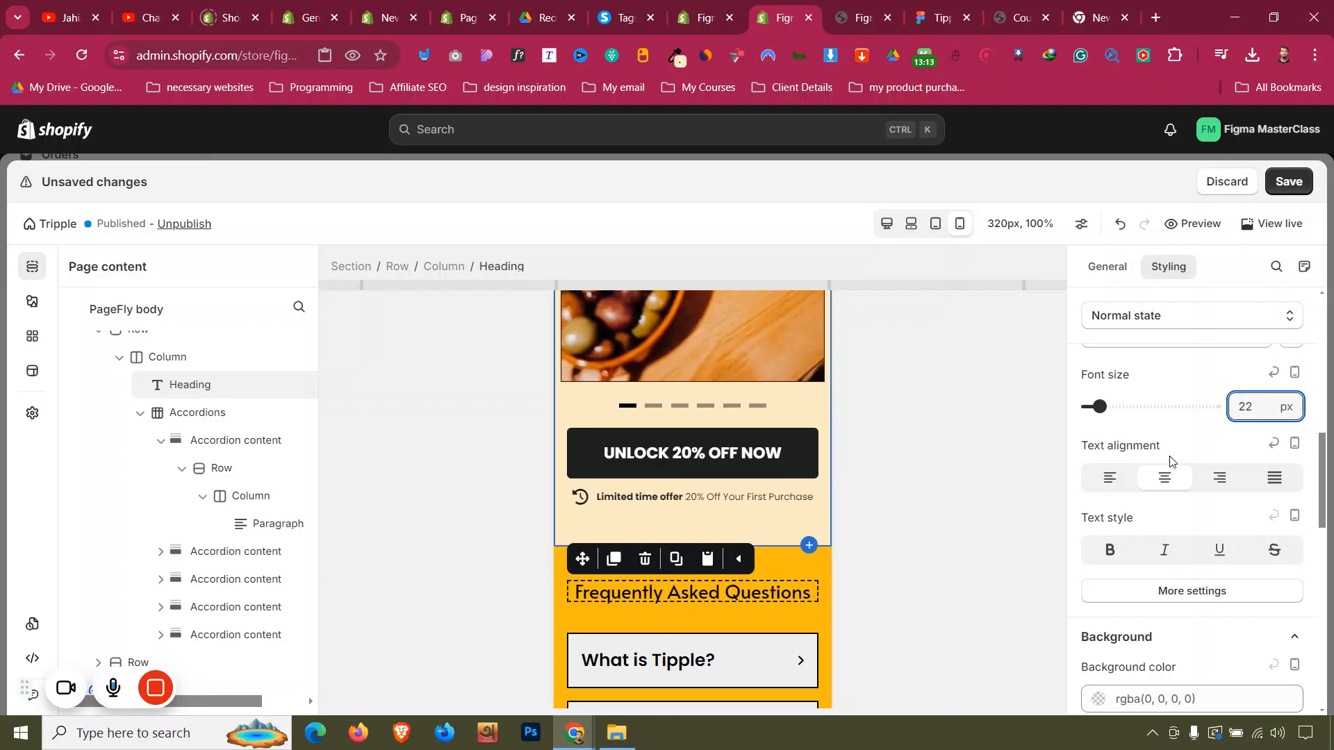
Set the video slideshow section's mobile padding to 0 px at the top and 30 px at the bottom
text(30)
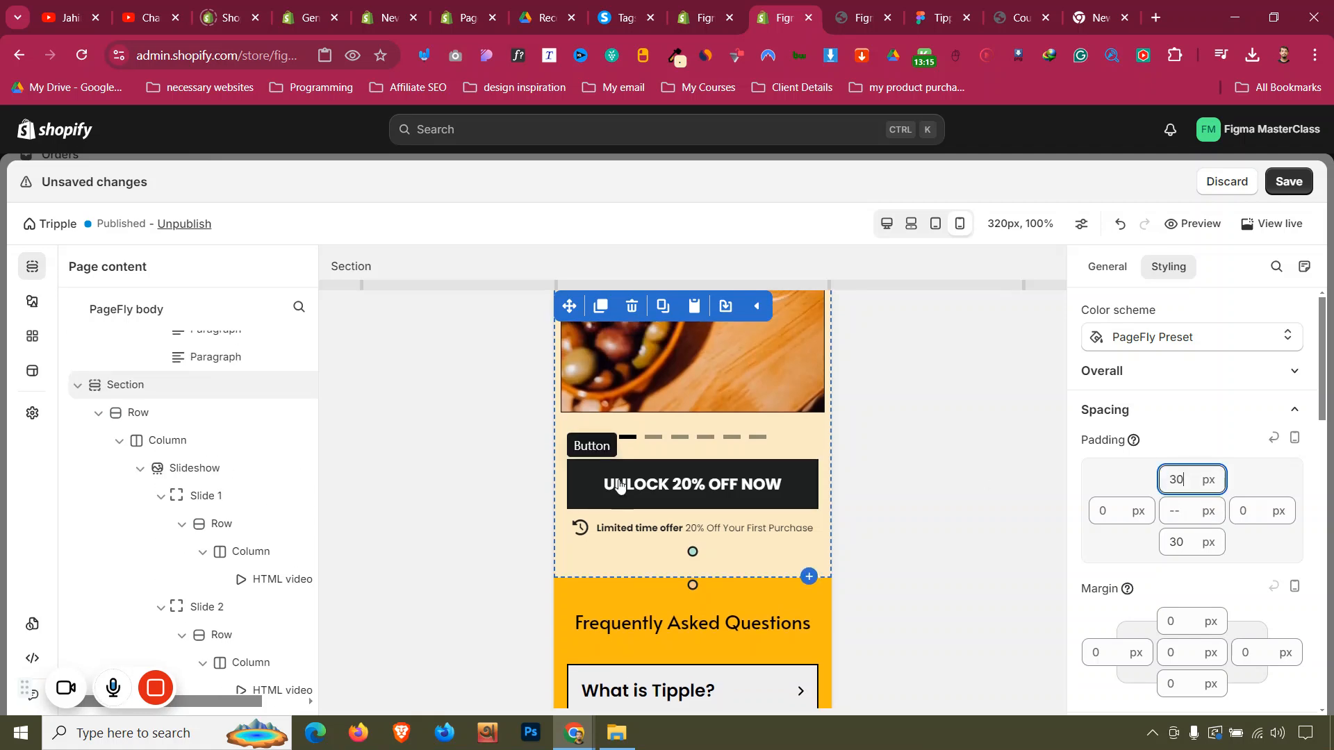
scroll(1184, 478, down, 20)
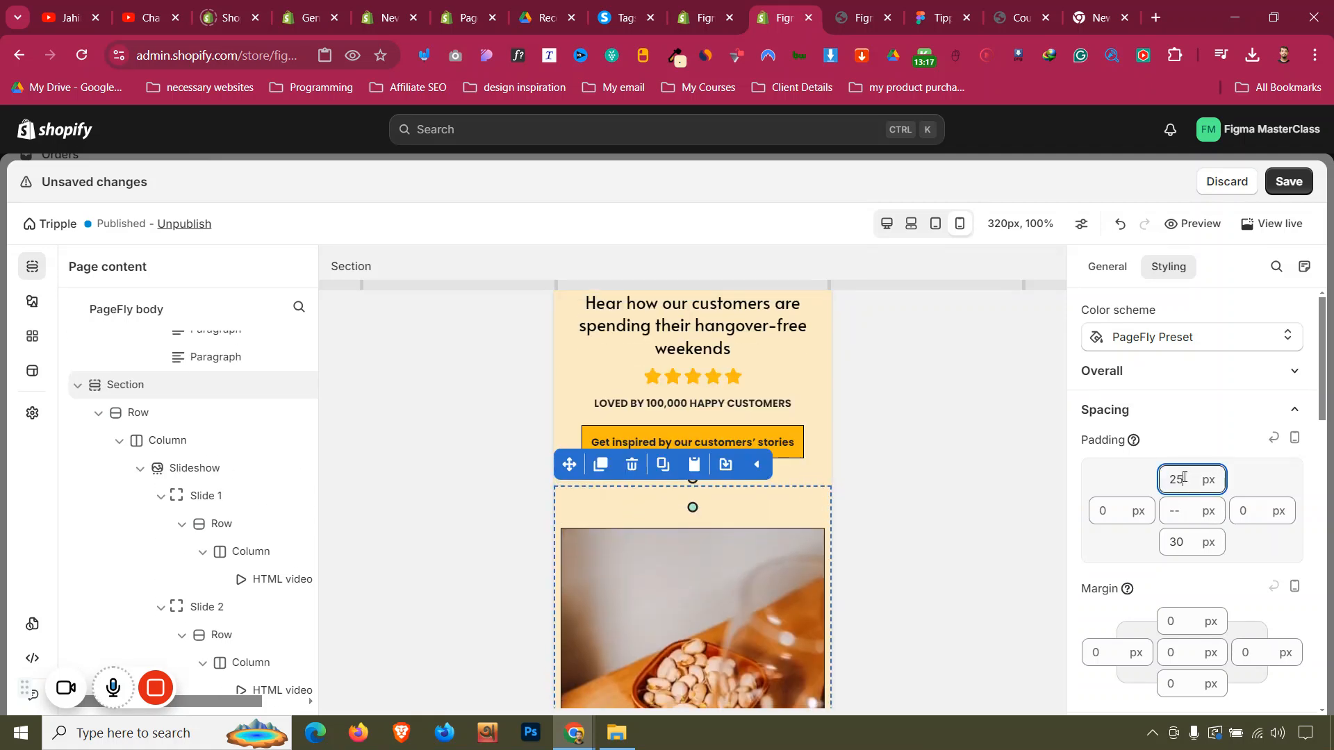
scroll(1185, 478, down, 6)
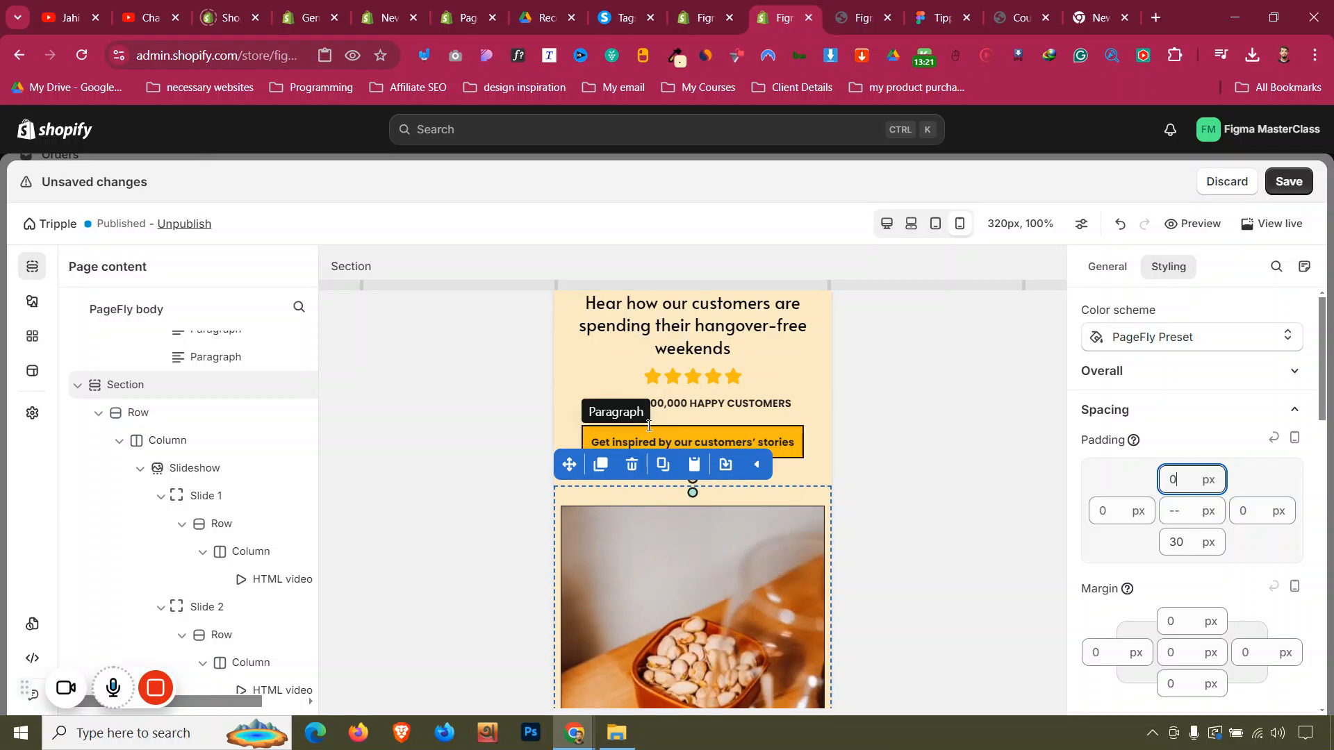
Examine the spacing of the product, testimonial, "3 simple steps" and FAQ sections in the mobile view
scroll(648, 426, up, 5)
click(602, 587)
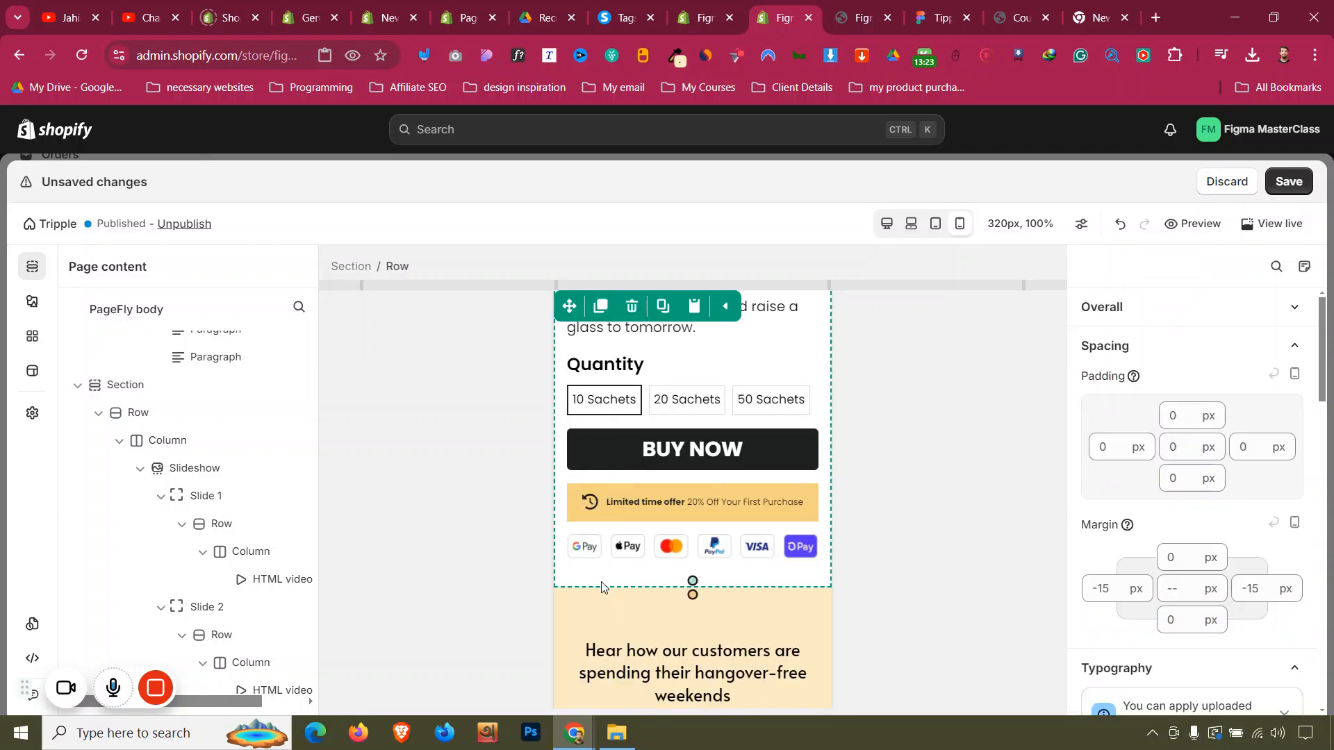
scroll(602, 584, up, 10)
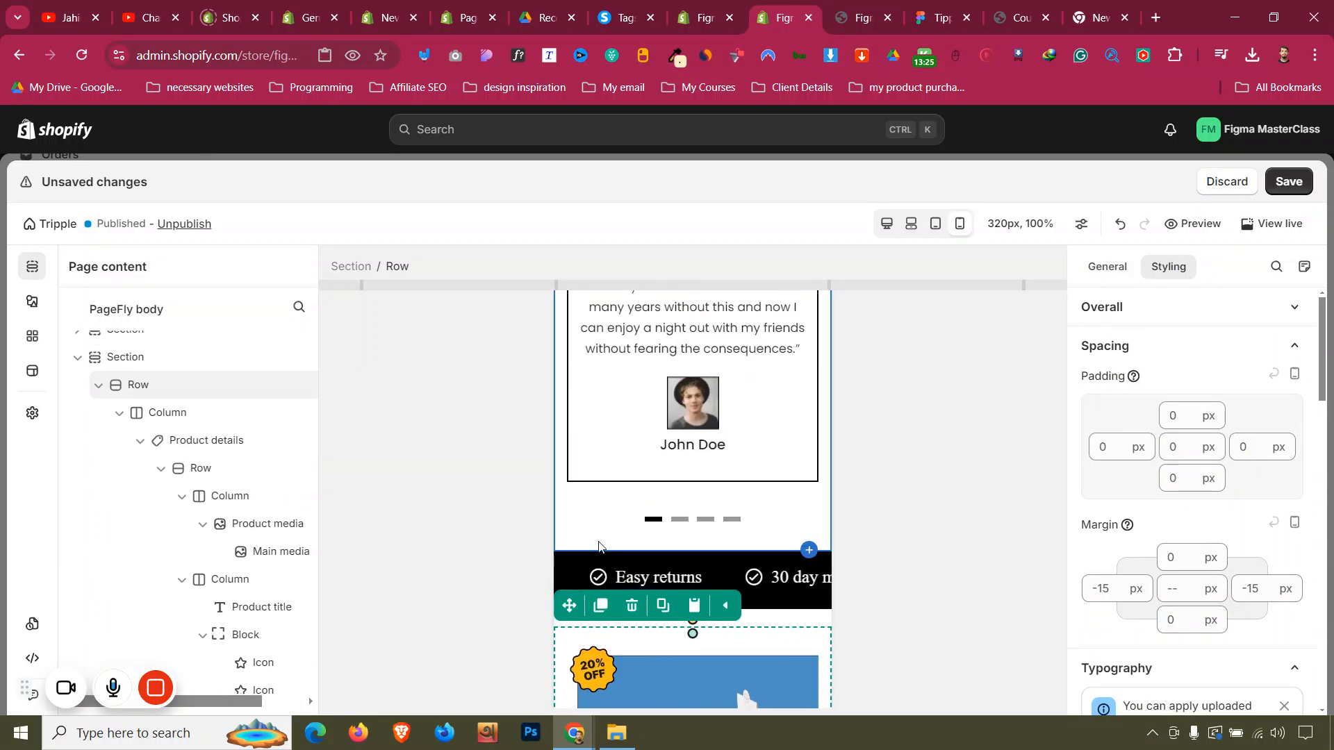
click(599, 546)
scroll(597, 542, up, 8)
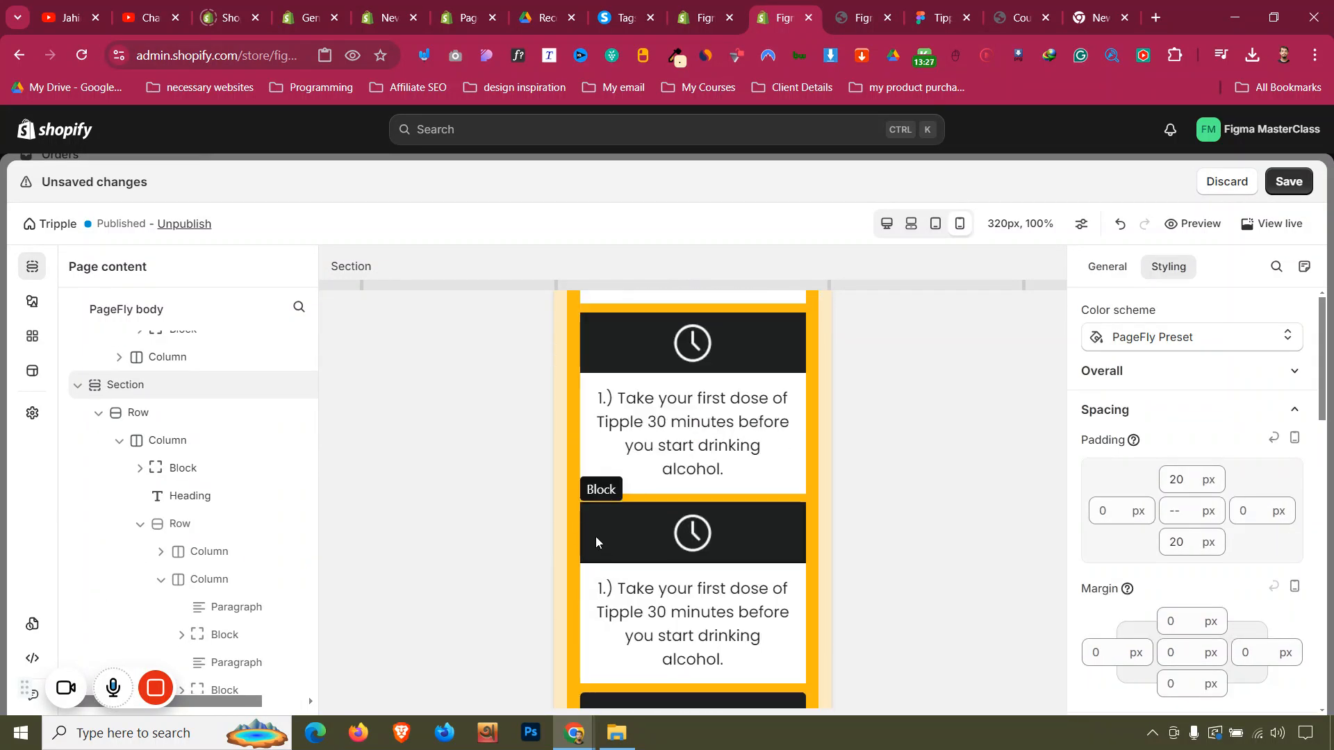
scroll(584, 521, down, 5)
click(562, 502)
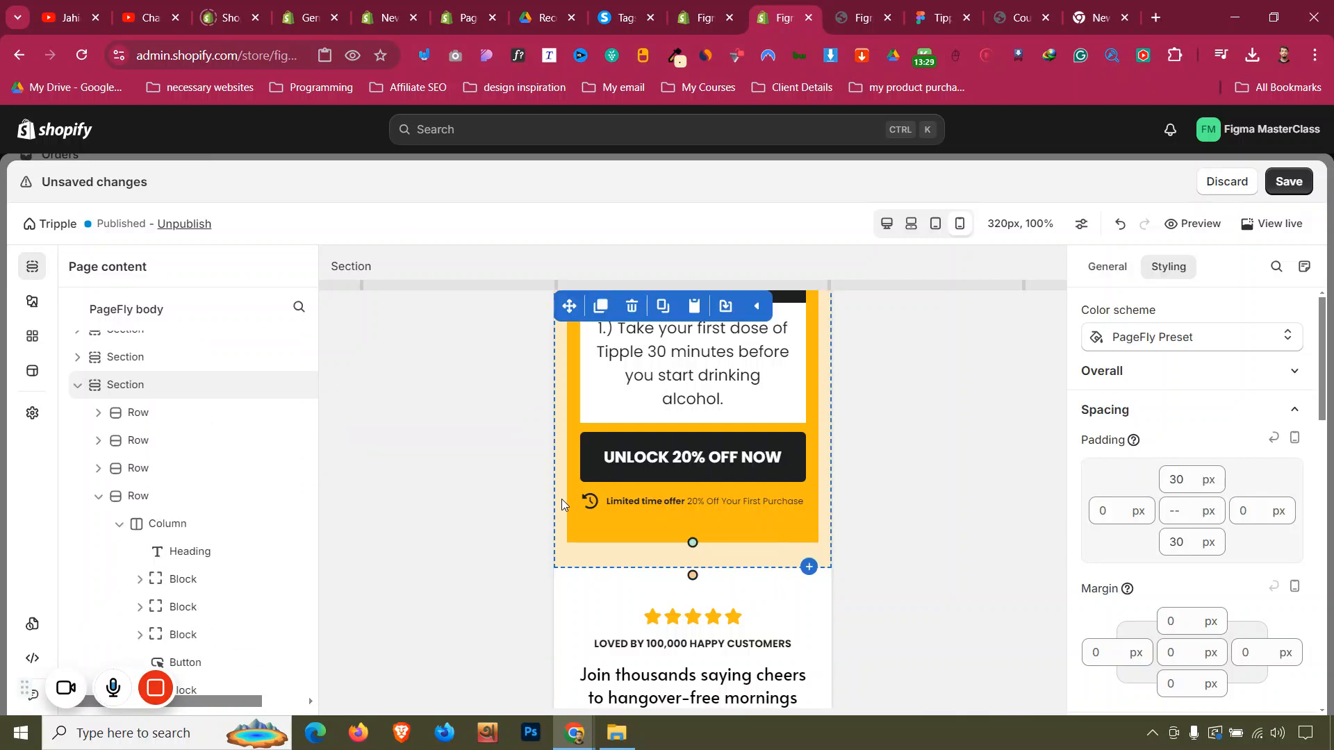
scroll(563, 507, down, 5)
scroll(570, 505, down, 10)
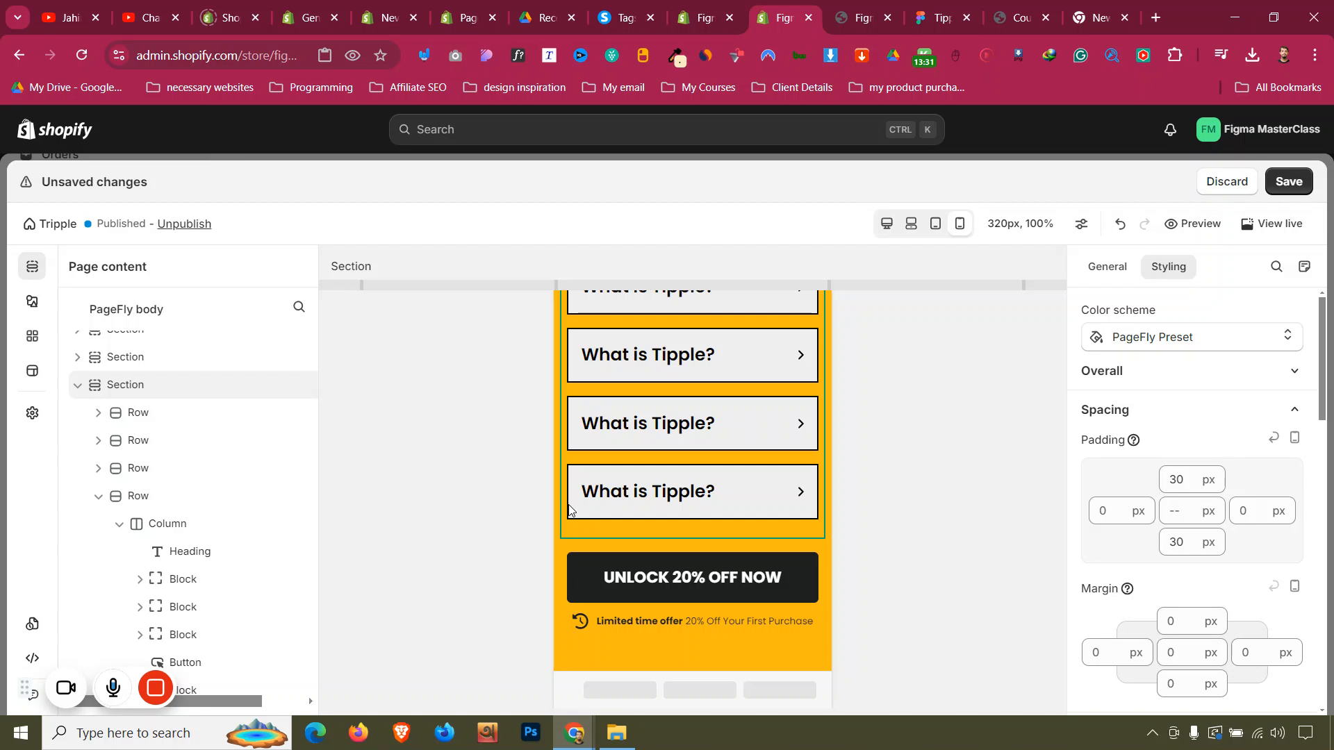
scroll(578, 499, up, 10)
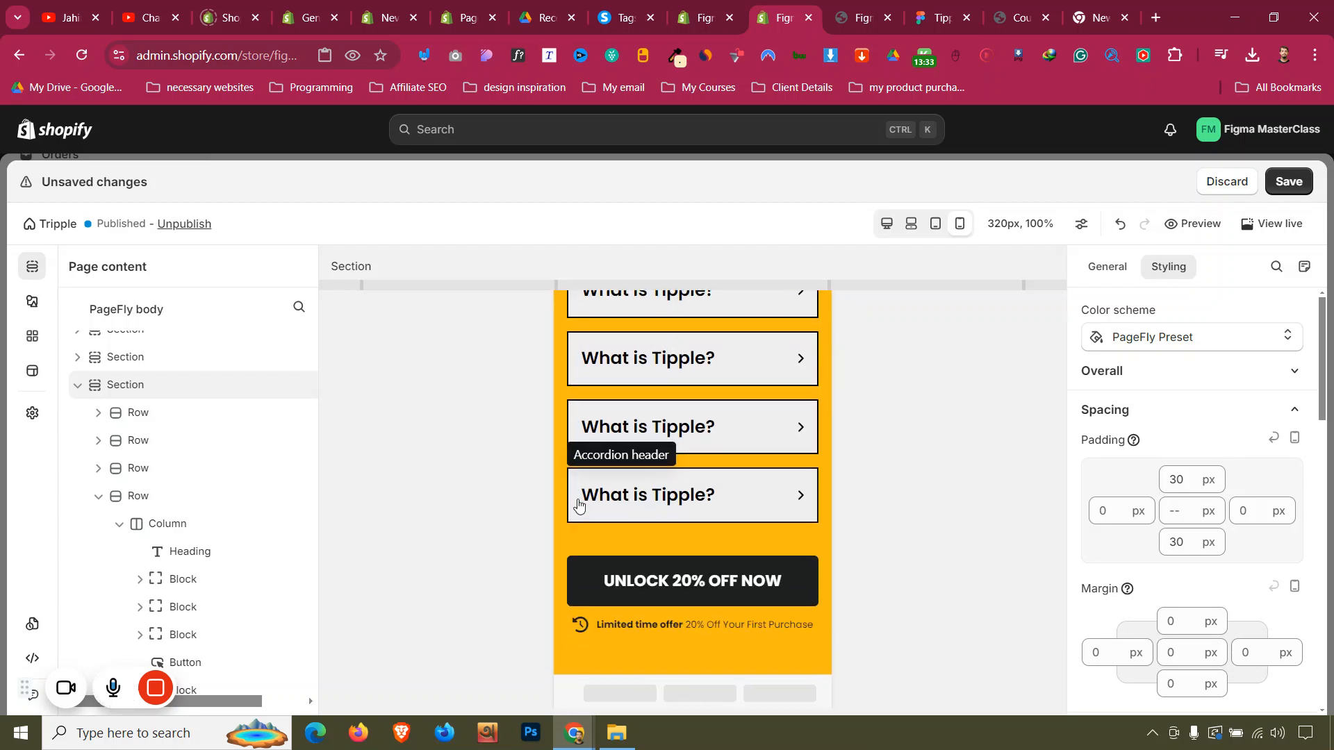
In the tablet view, set the display style of the rating block below "Hear how our customers are spending their hangover-free weekends" to Block
click(936, 224)
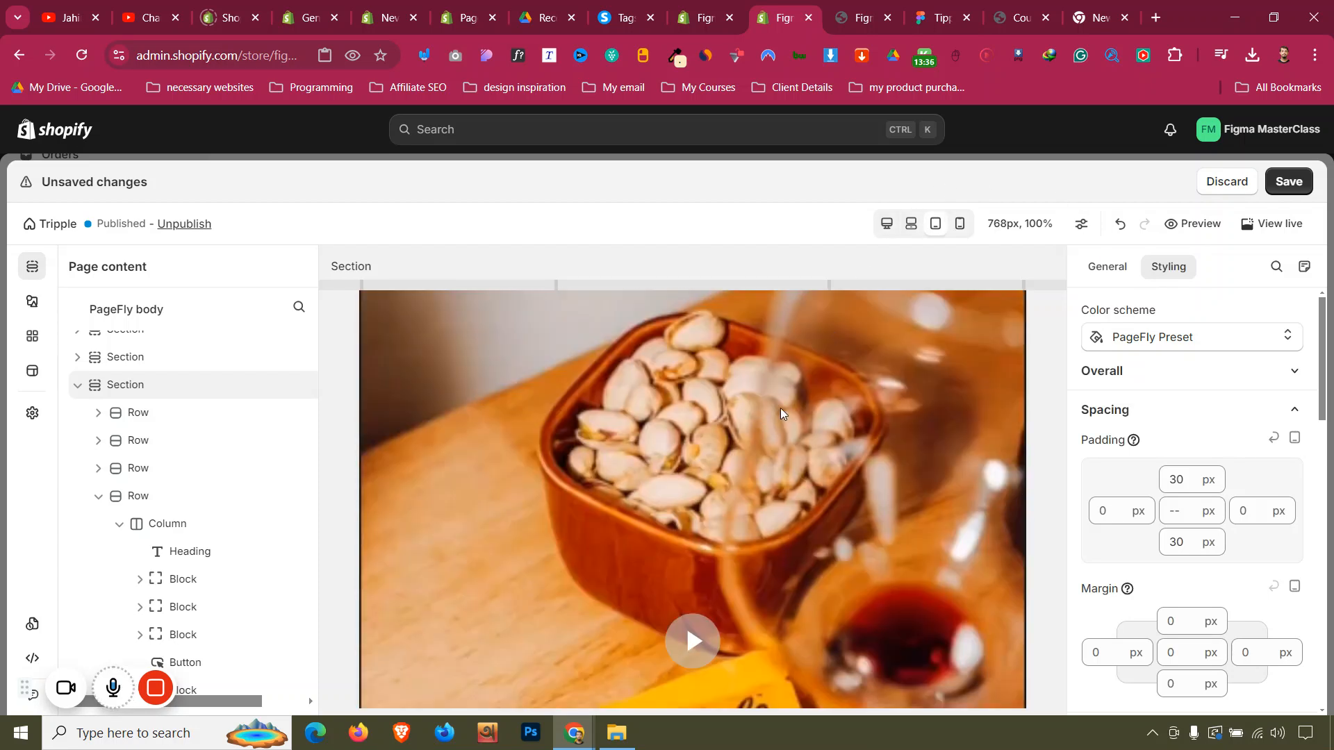
scroll(782, 407, down, 15)
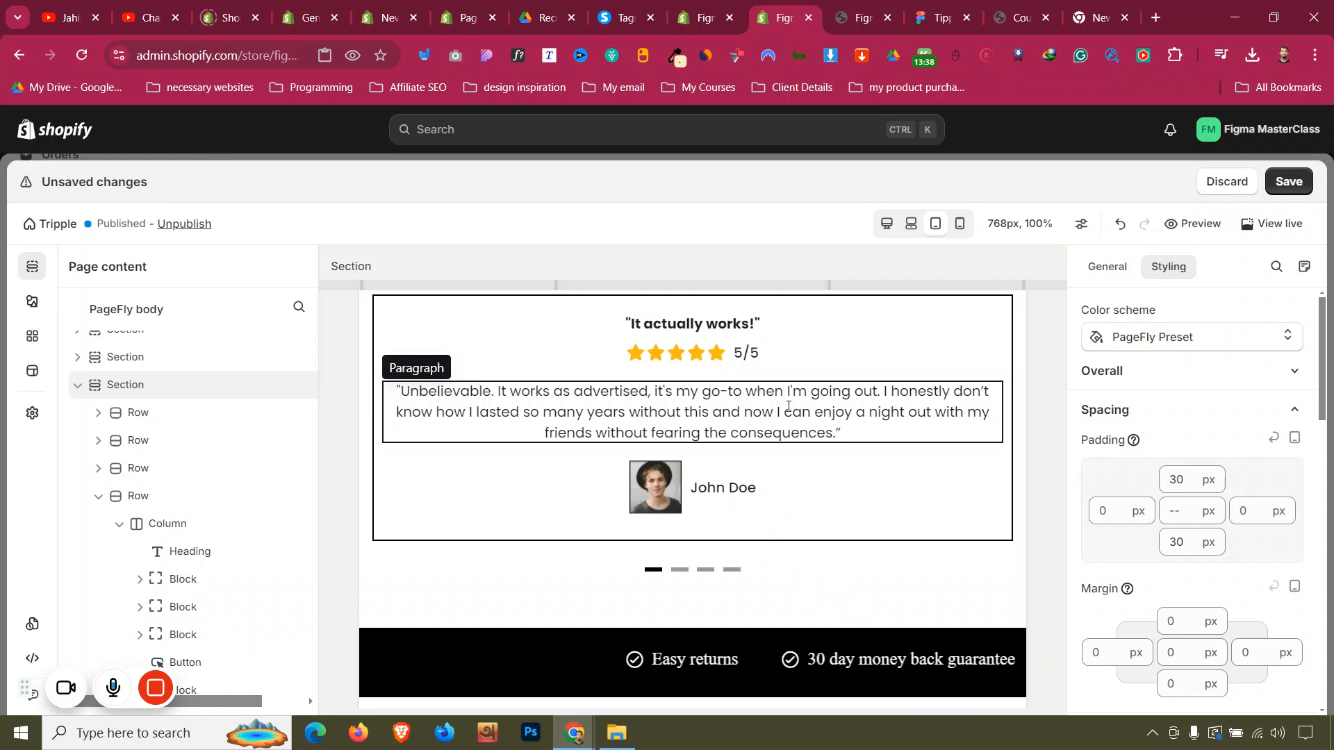
scroll(787, 411, down, 15)
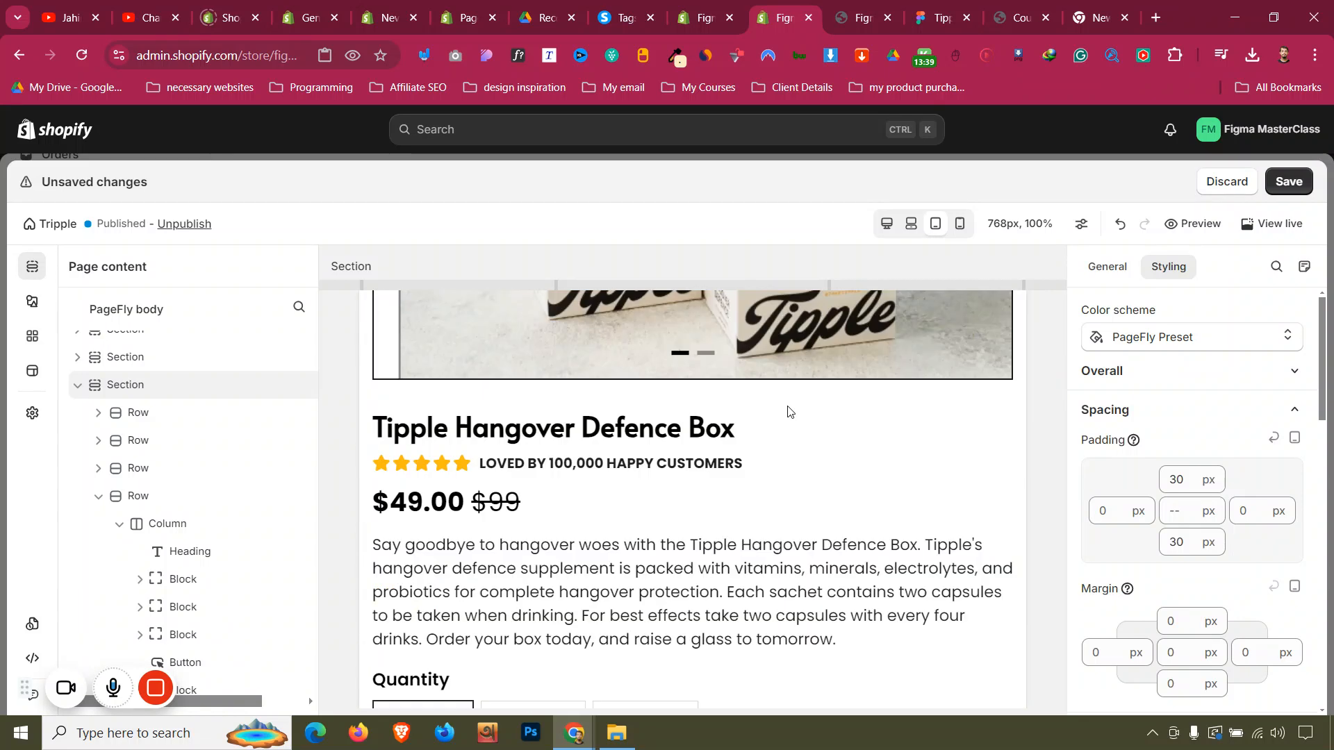
scroll(788, 411, down, 1)
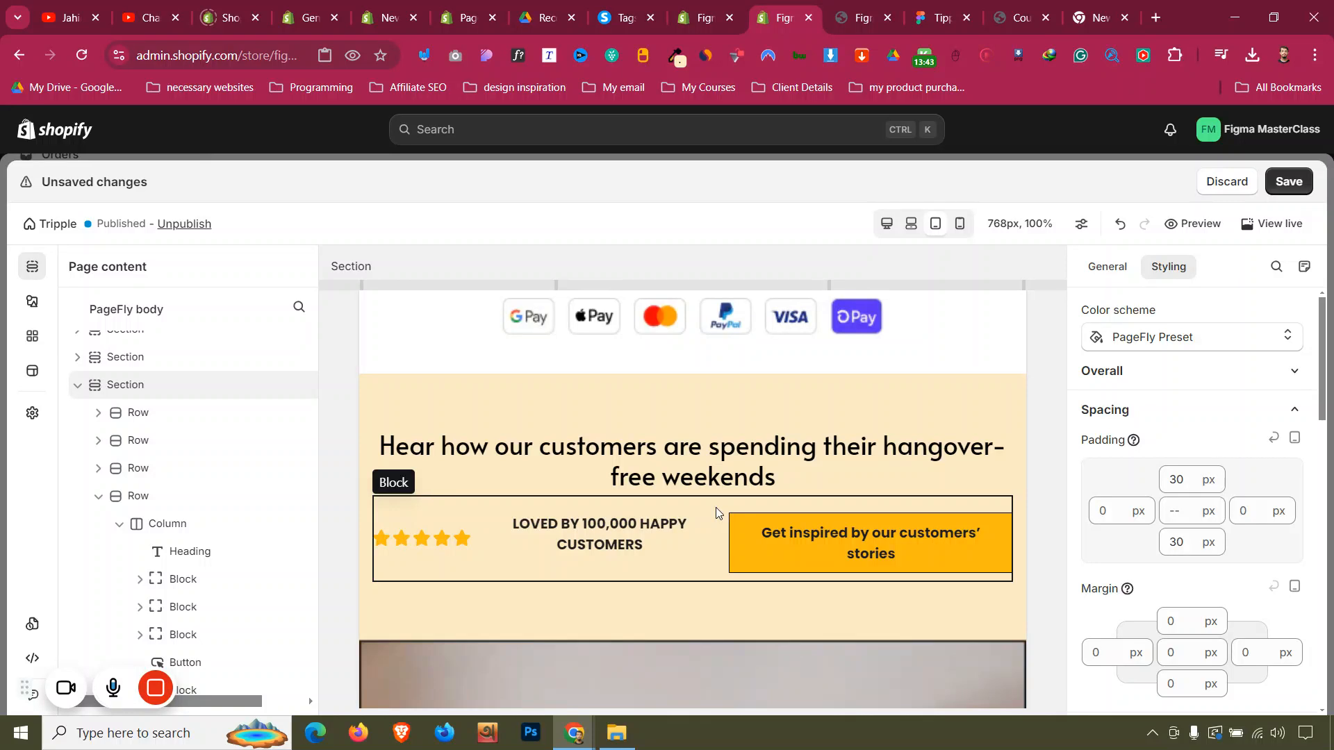
click(715, 513)
scroll(1218, 494, down, 5)
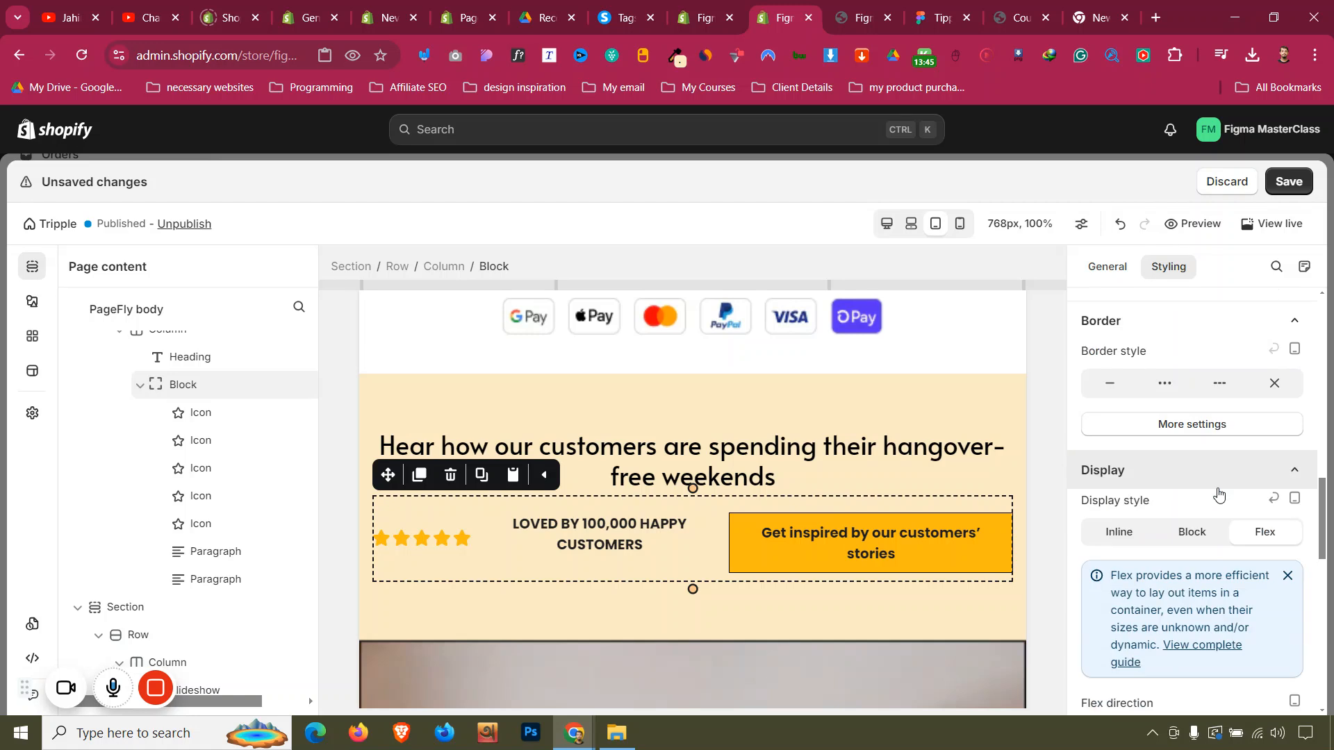
click(1192, 531)
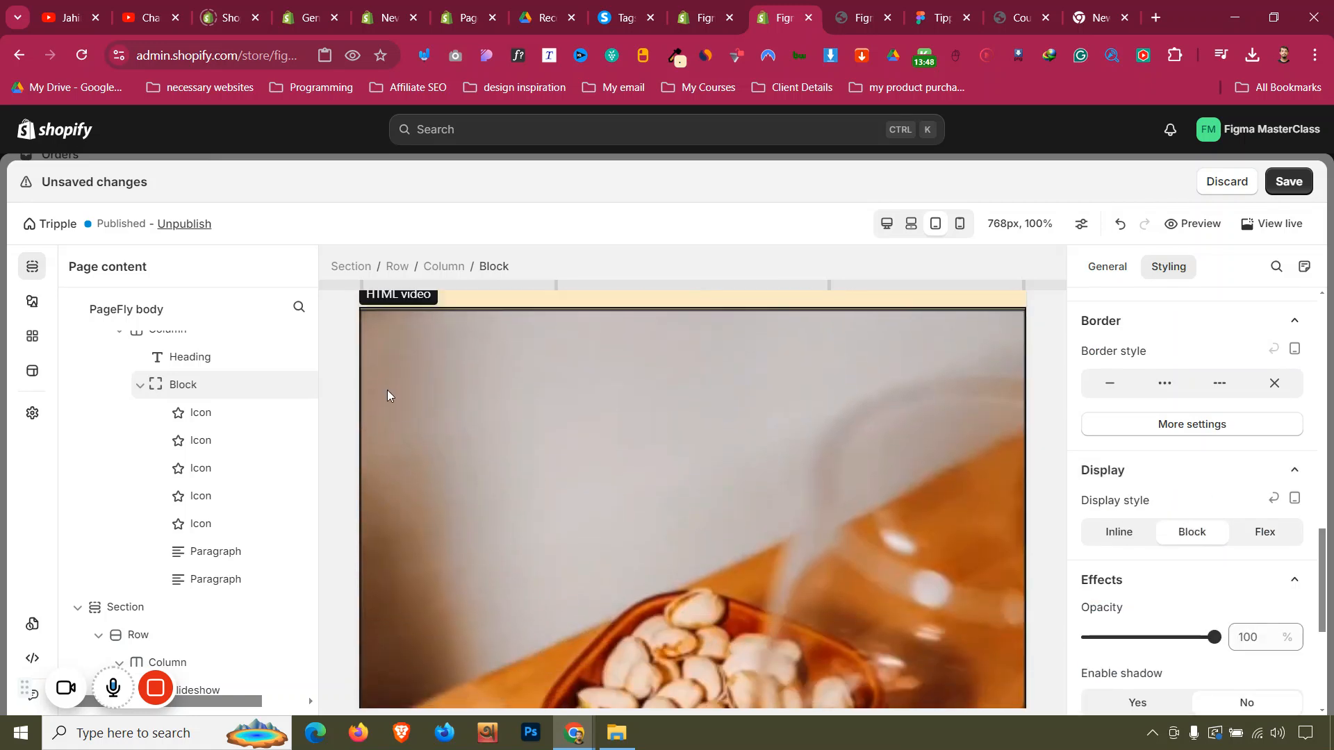
Set the video slideshow to display 3 items with 15 px item spacing in the tablet view, and check the FAQ section below
click(386, 390)
click(487, 270)
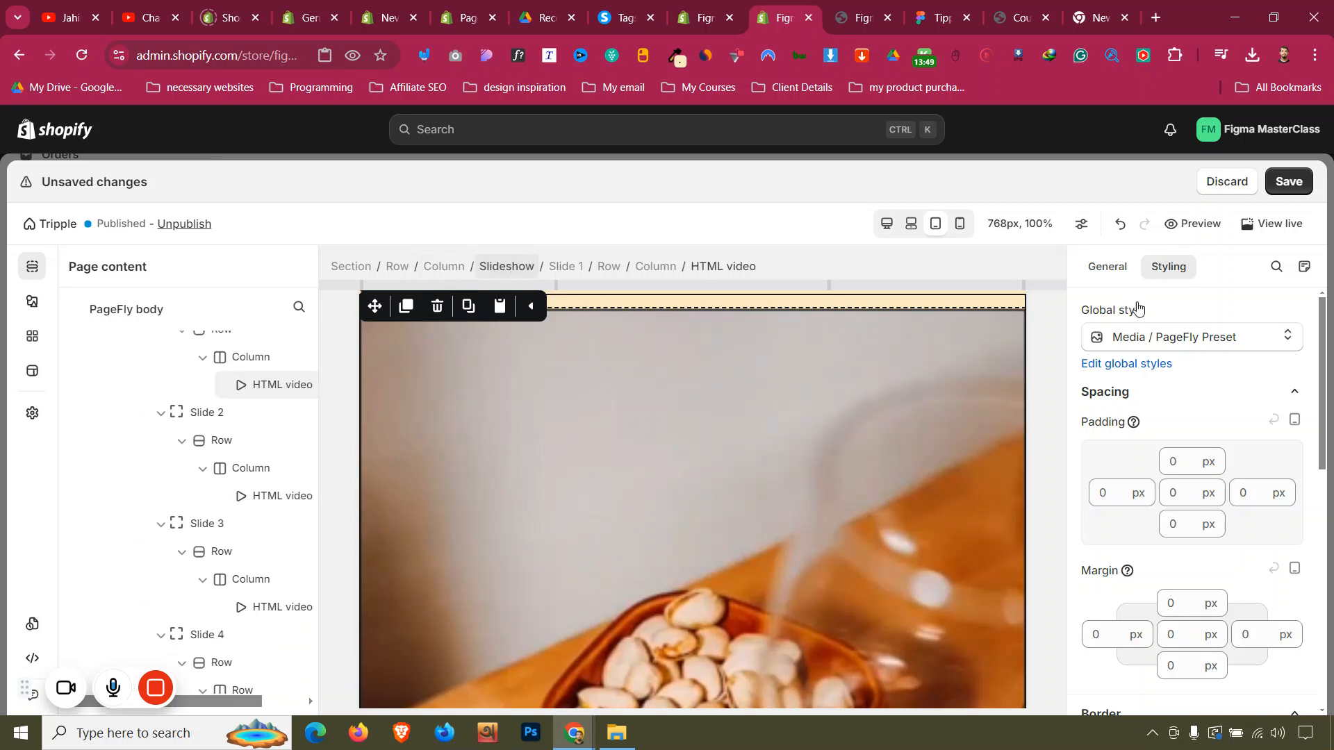
click(1108, 267)
scroll(1181, 452, down, 5)
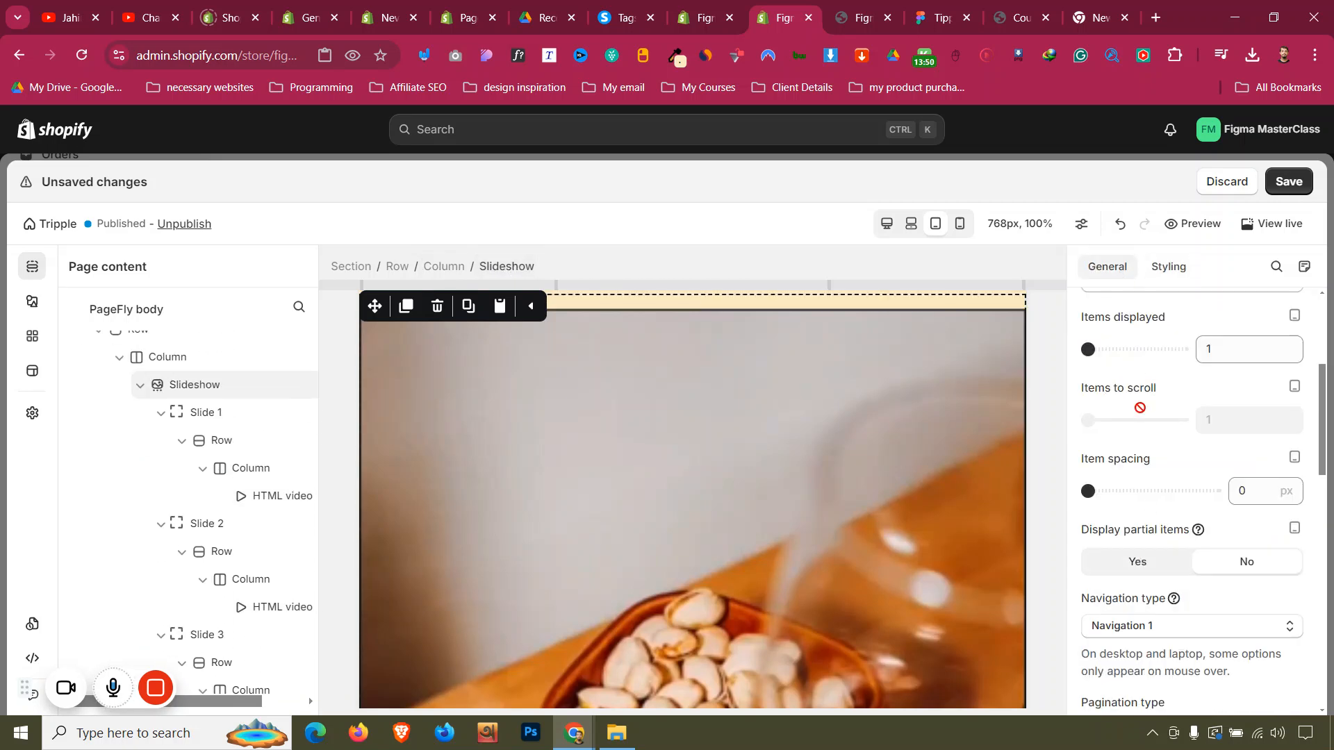
scroll(1140, 408, up, 3)
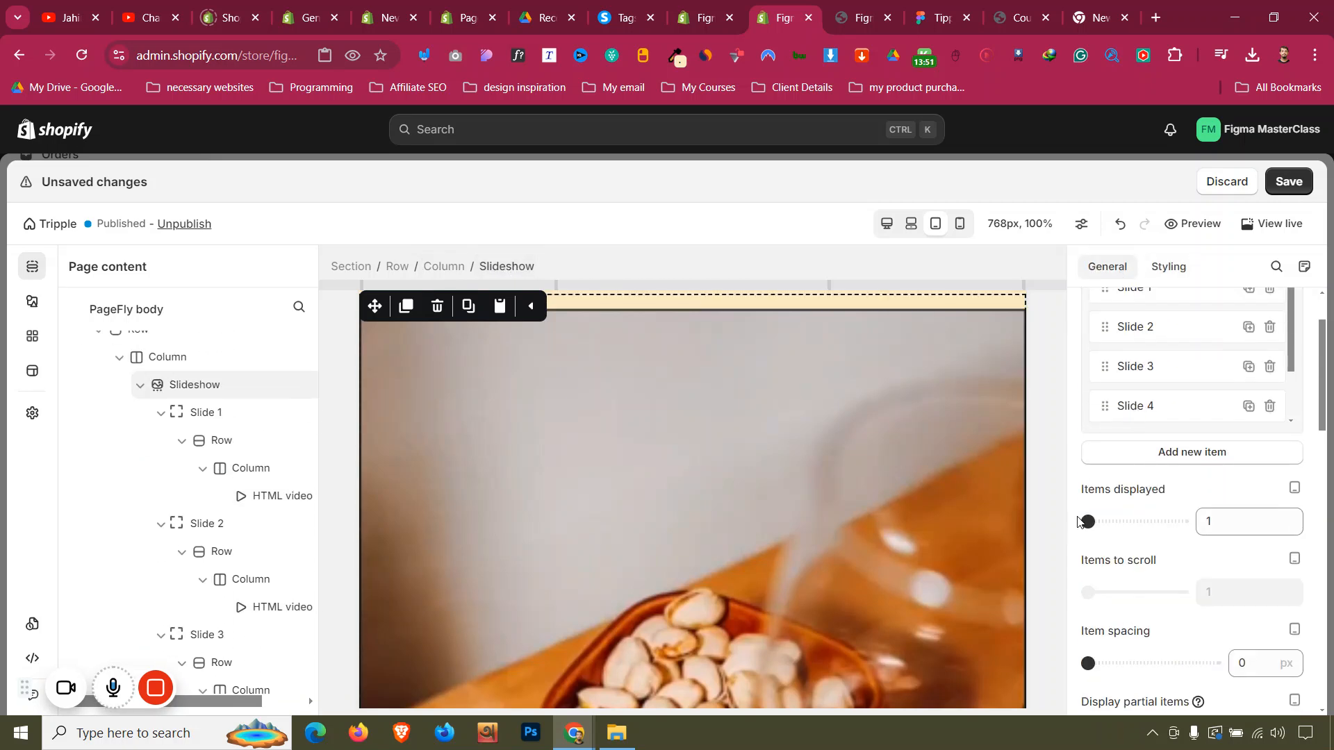
drag(1091, 512, 1131, 509)
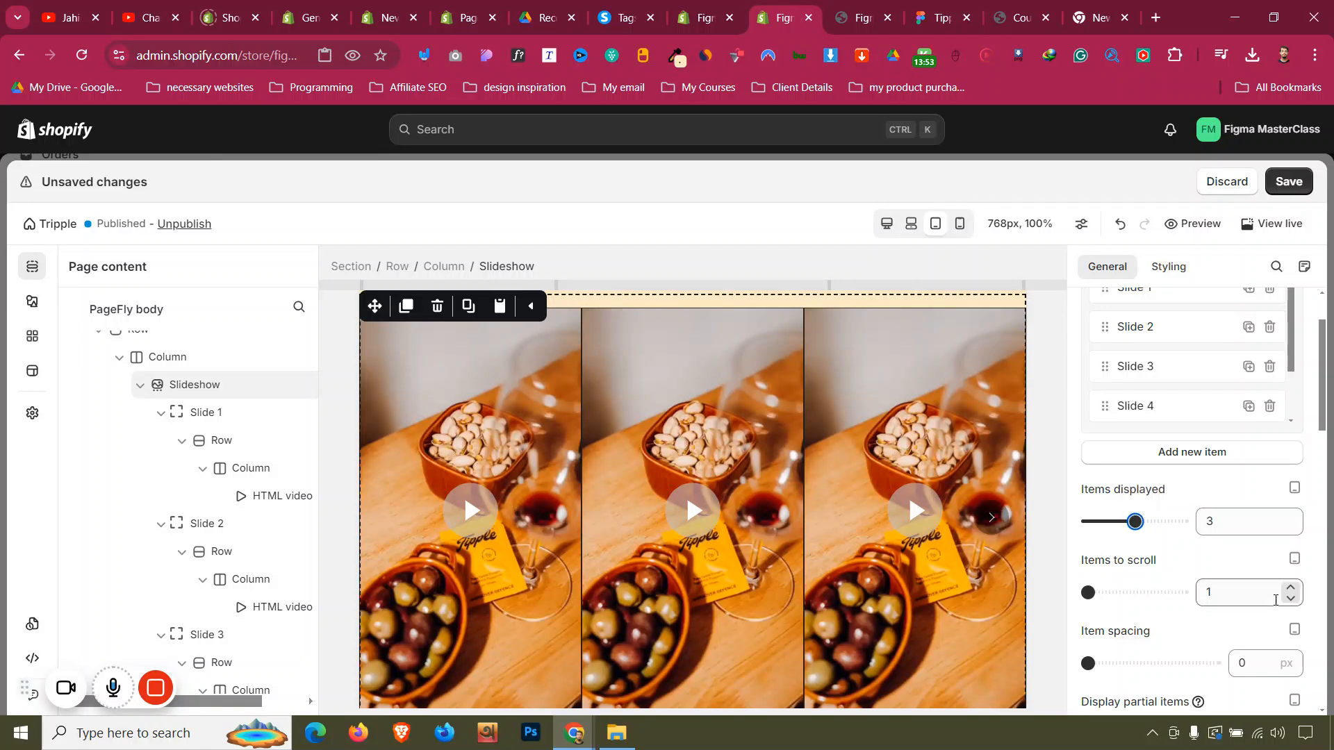
click(1261, 656)
text(12)
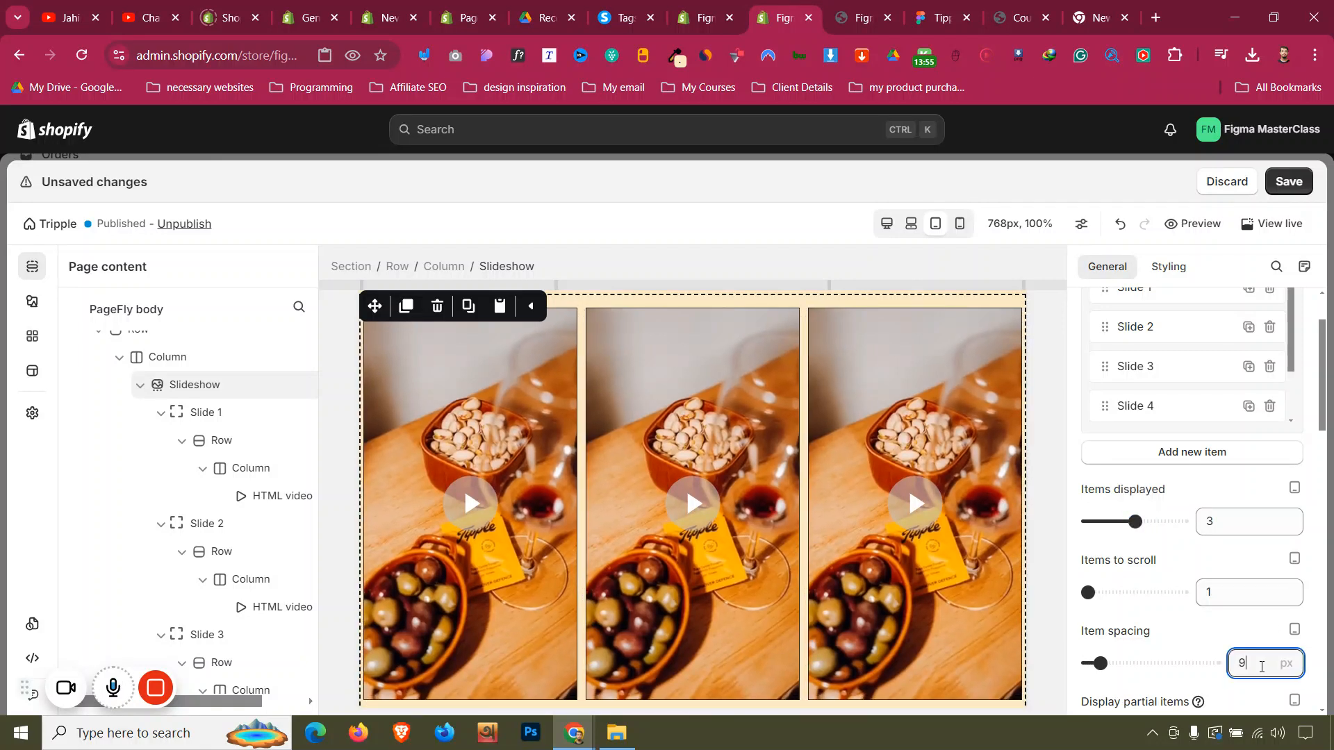
key(BackSpace)
text(5)
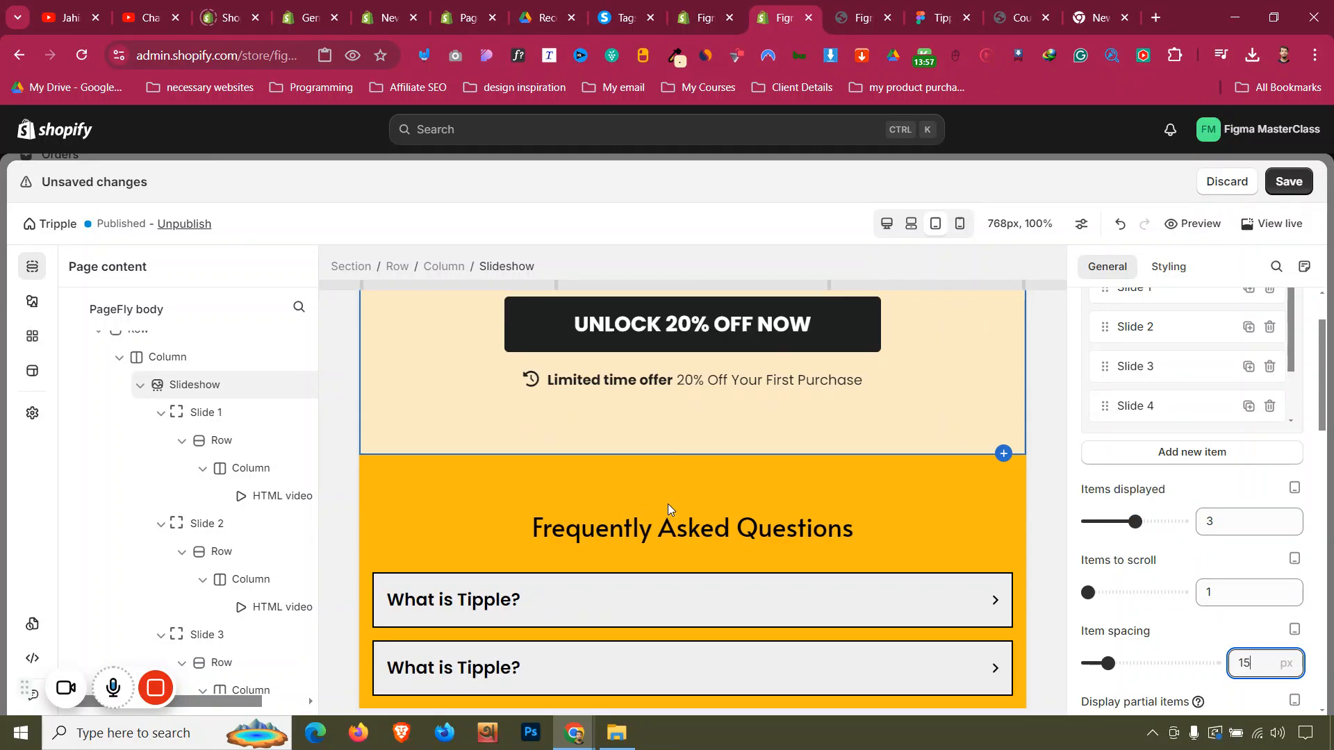
scroll(660, 491, down, 10)
scroll(700, 449, up, 10)
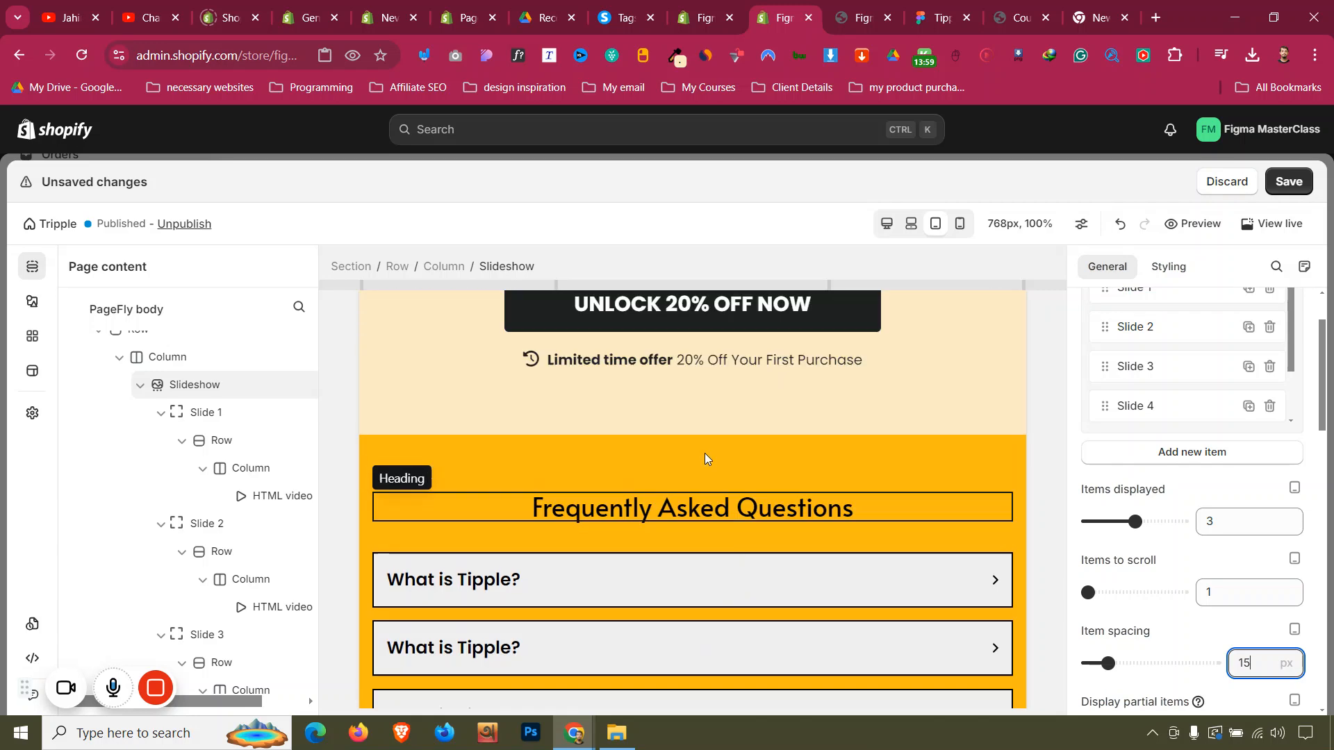
In the 1025 px laptop view, set the video slideshow to display 4 items with 15 px item spacing
click(913, 223)
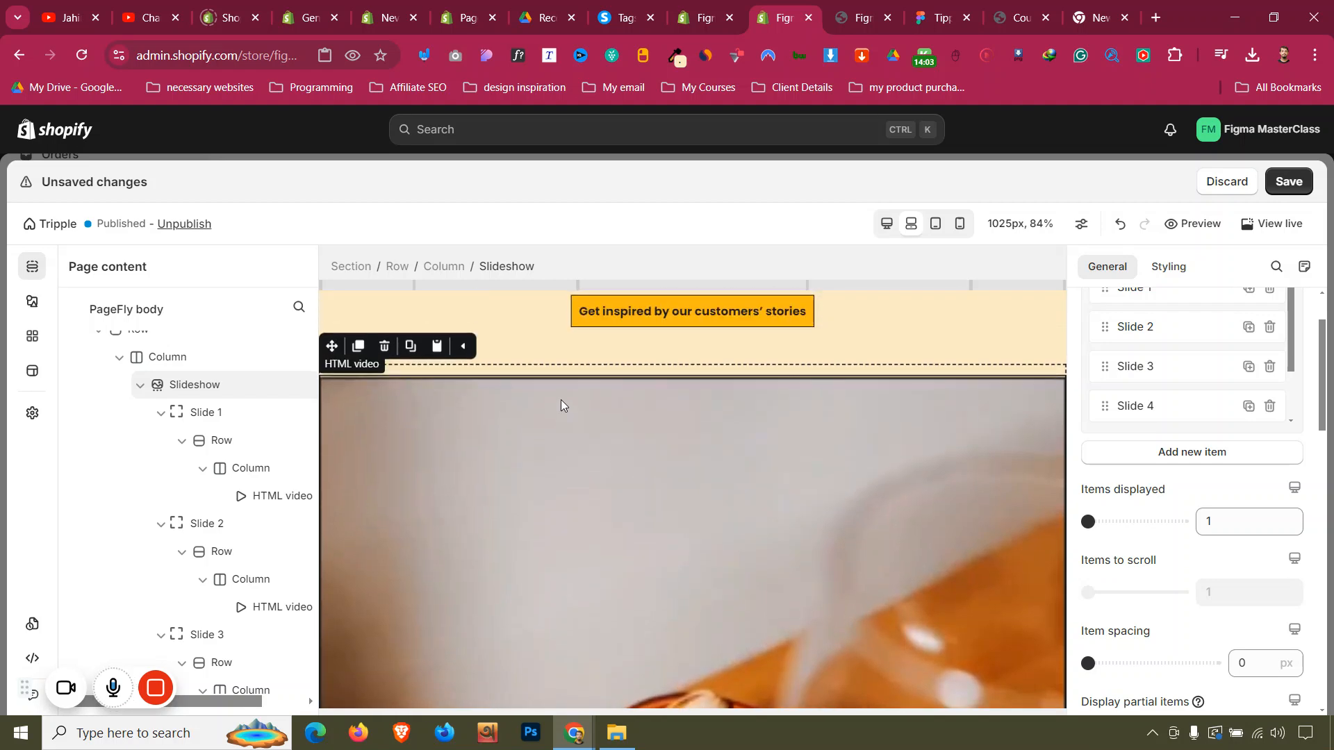
click(560, 400)
click(506, 267)
drag(1091, 527, 1157, 522)
text(14)
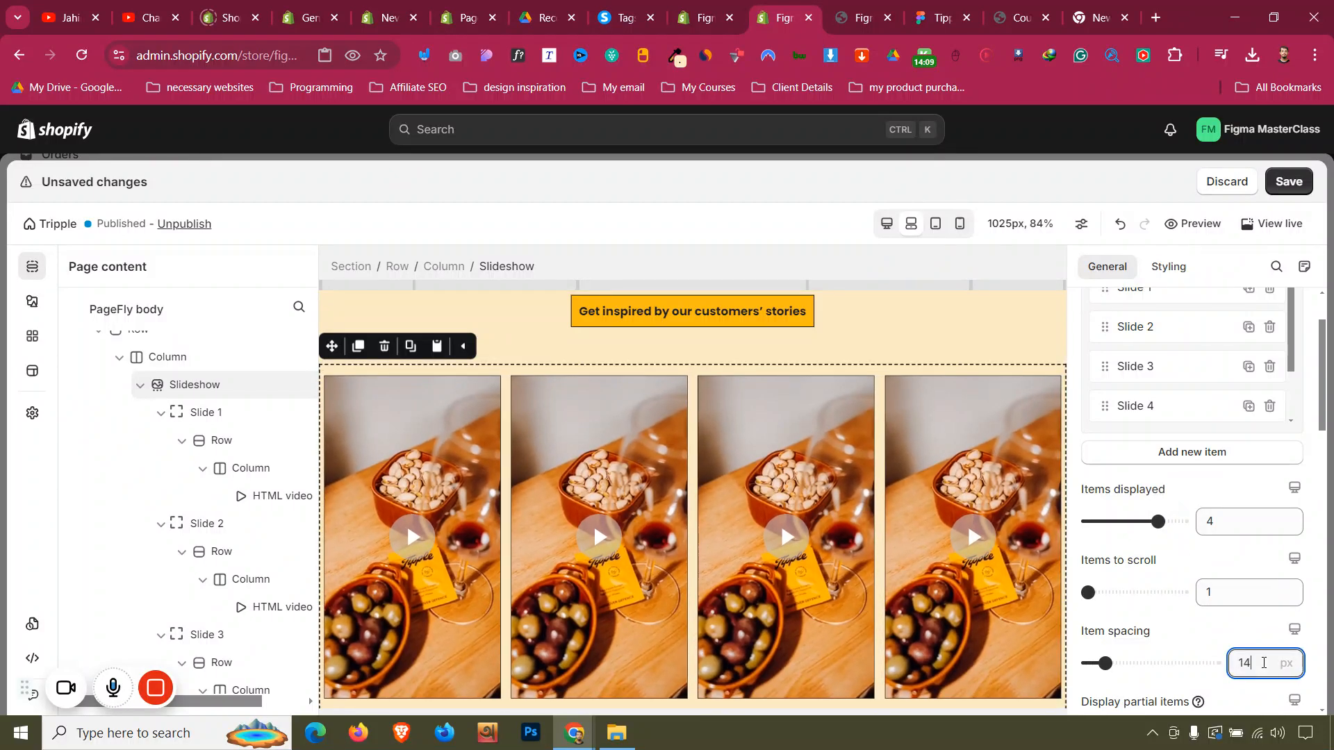
key(Up)
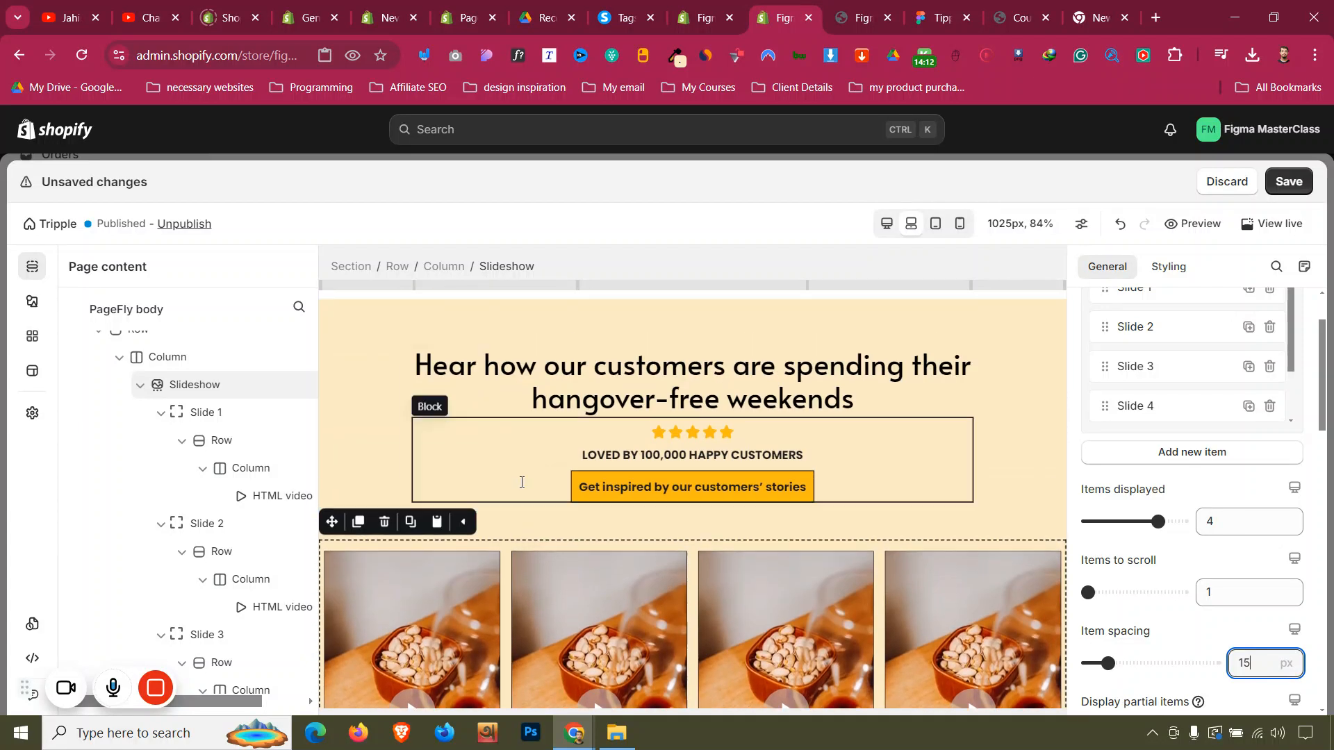
Check the upper sections' layout and padding in the laptop view, switch to the 1440 px desktop view and save the page
scroll(521, 483, up, 5)
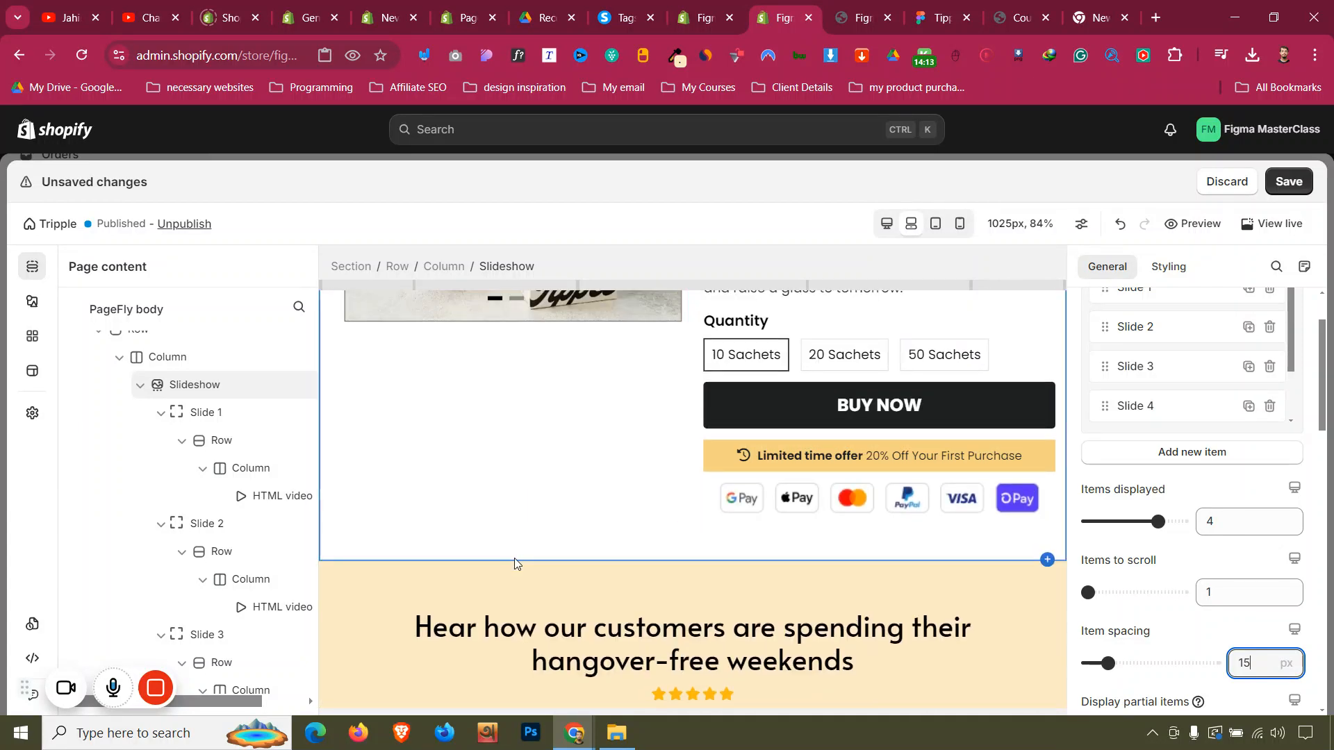
click(514, 557)
scroll(515, 557, up, 6)
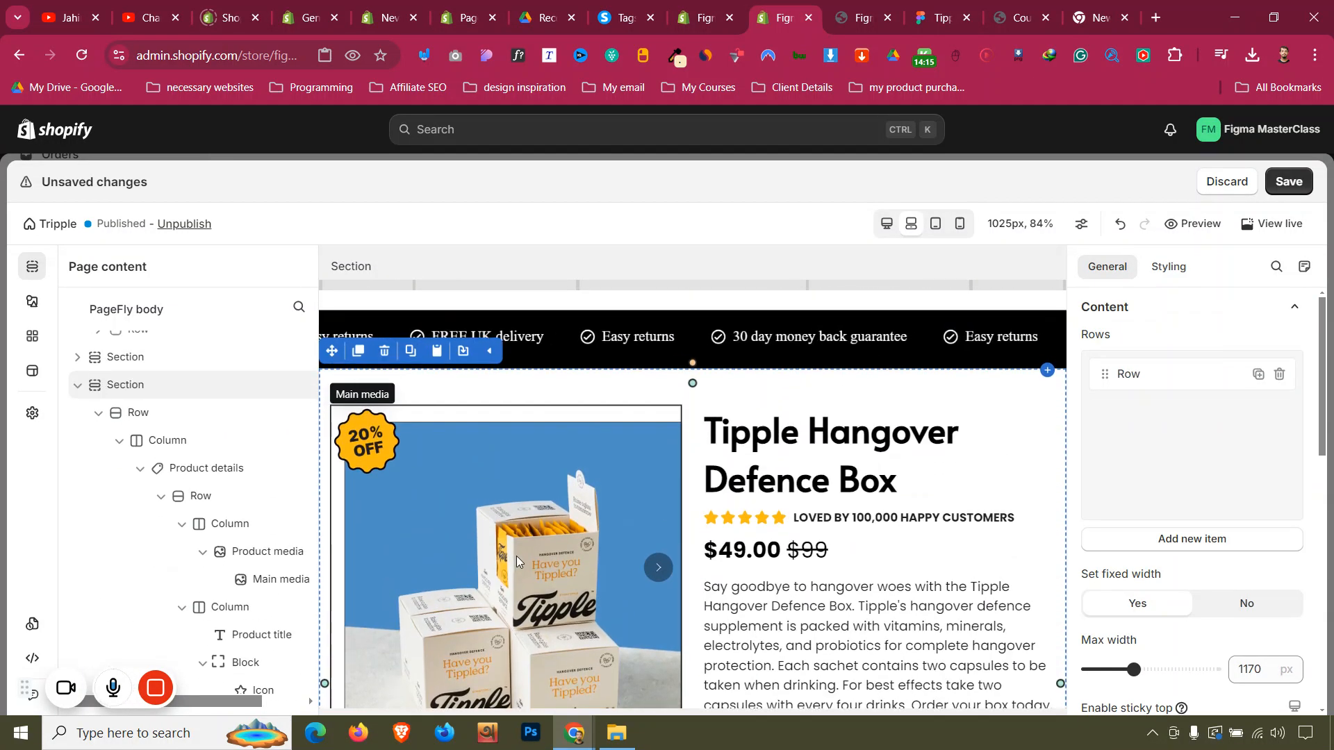
scroll(799, 461, up, 5)
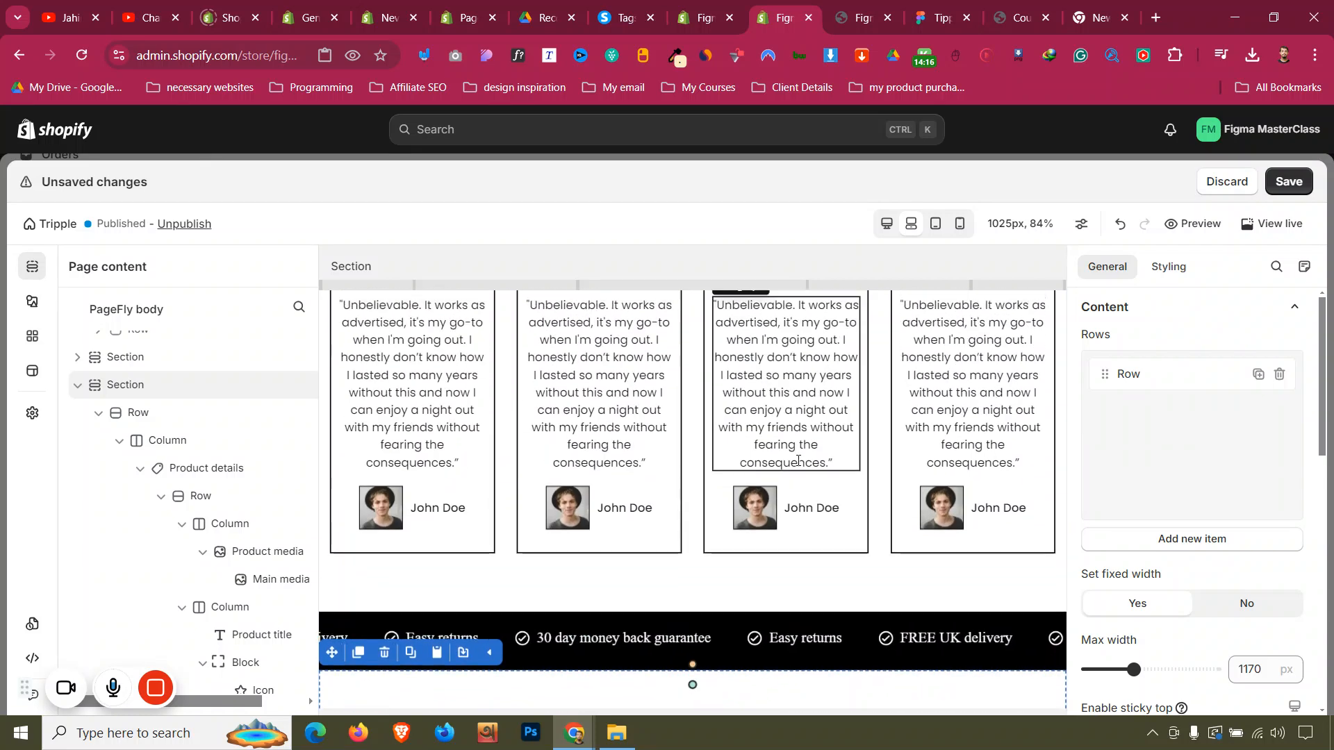
scroll(798, 461, up, 6)
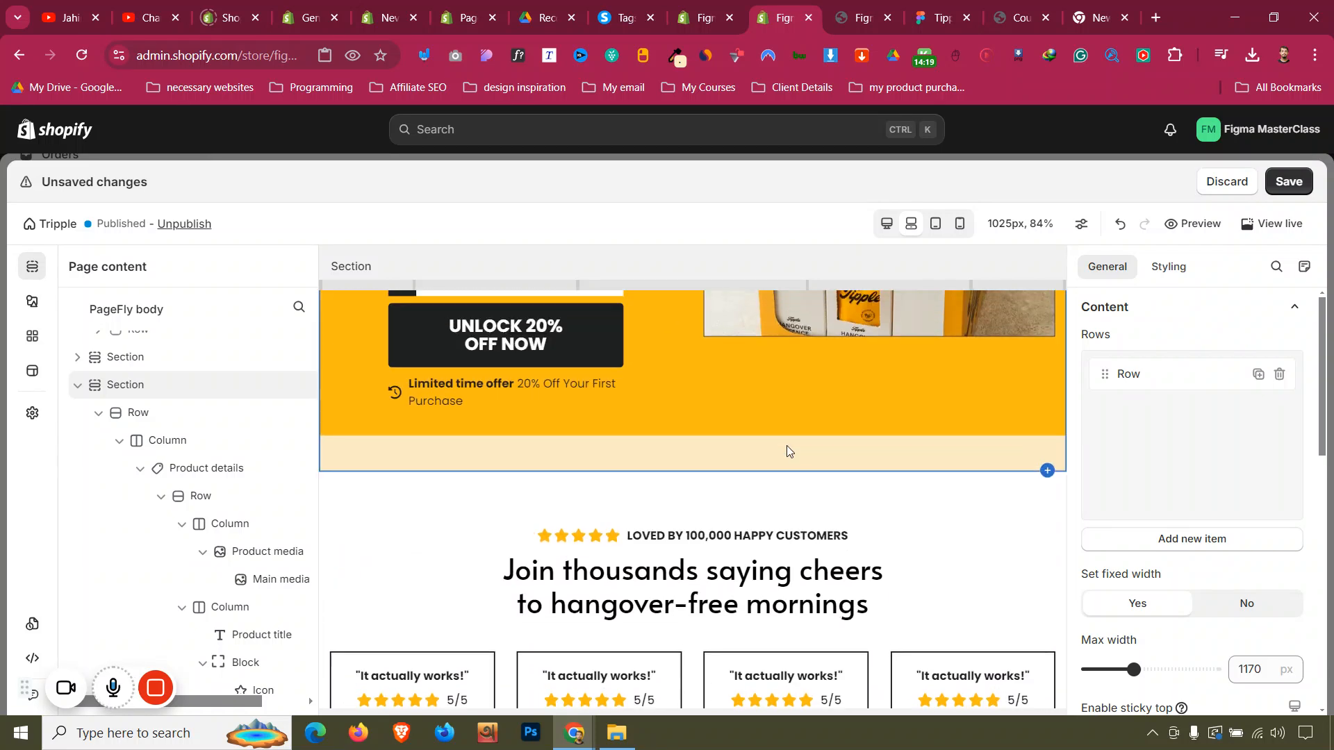
click(782, 492)
click(1175, 268)
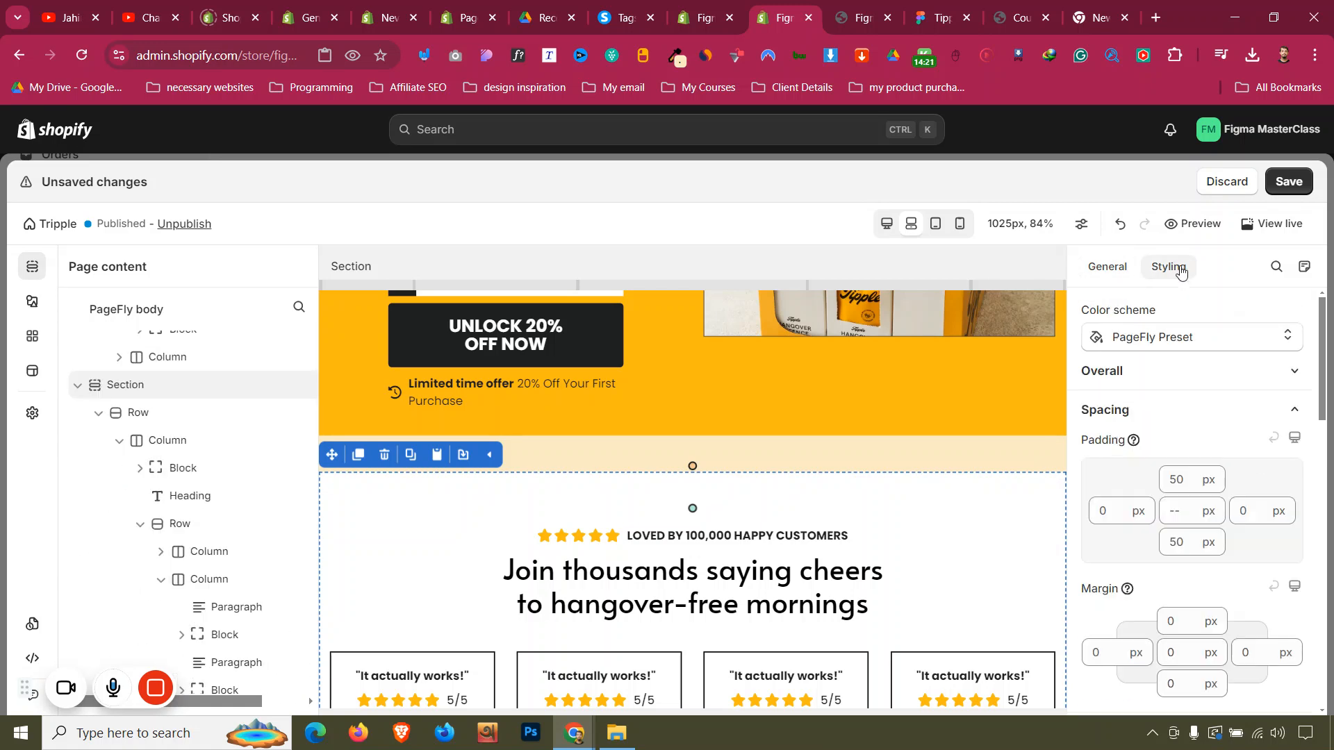
click(698, 457)
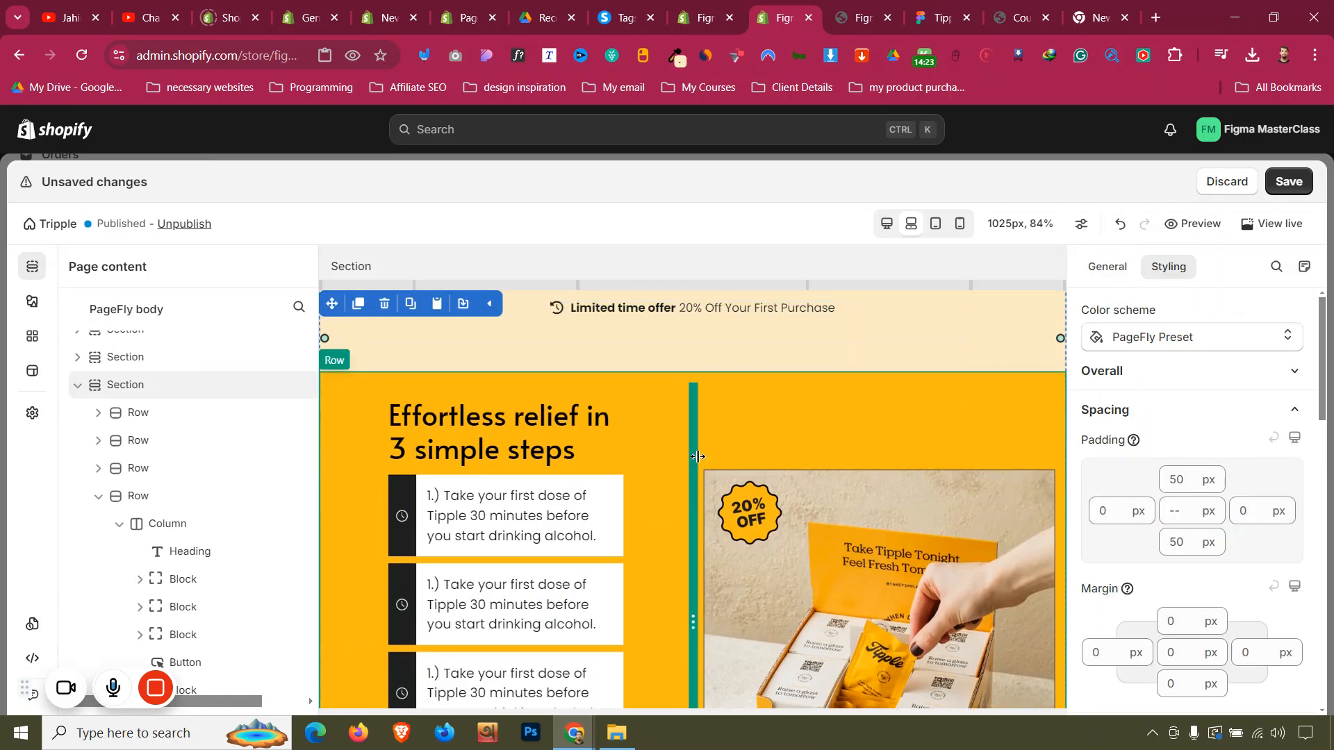
click(888, 225)
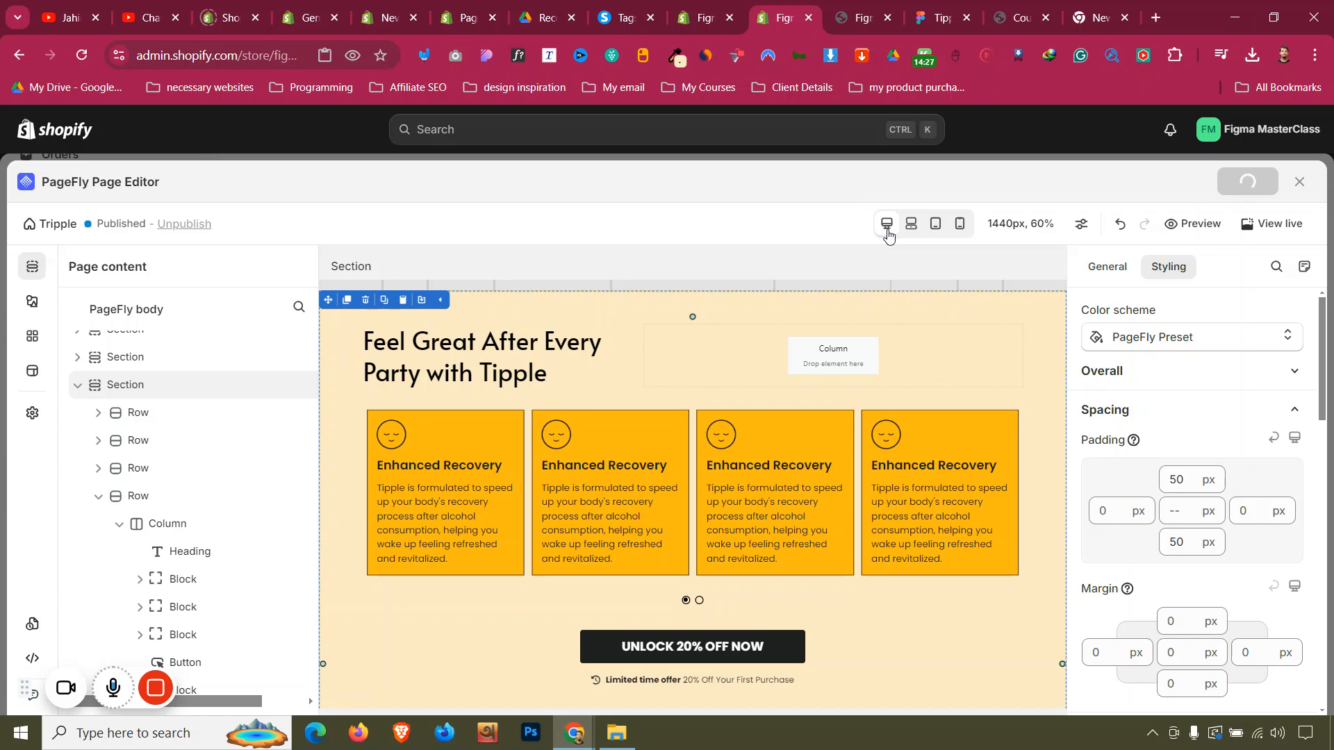
Switch to Figma and export the photo strip above "Ready to Feel Great Tomorrow?" in the desktop design as a 1x PNG
click(915, 9)
scroll(756, 367, down, 3)
scroll(756, 367, up, 2)
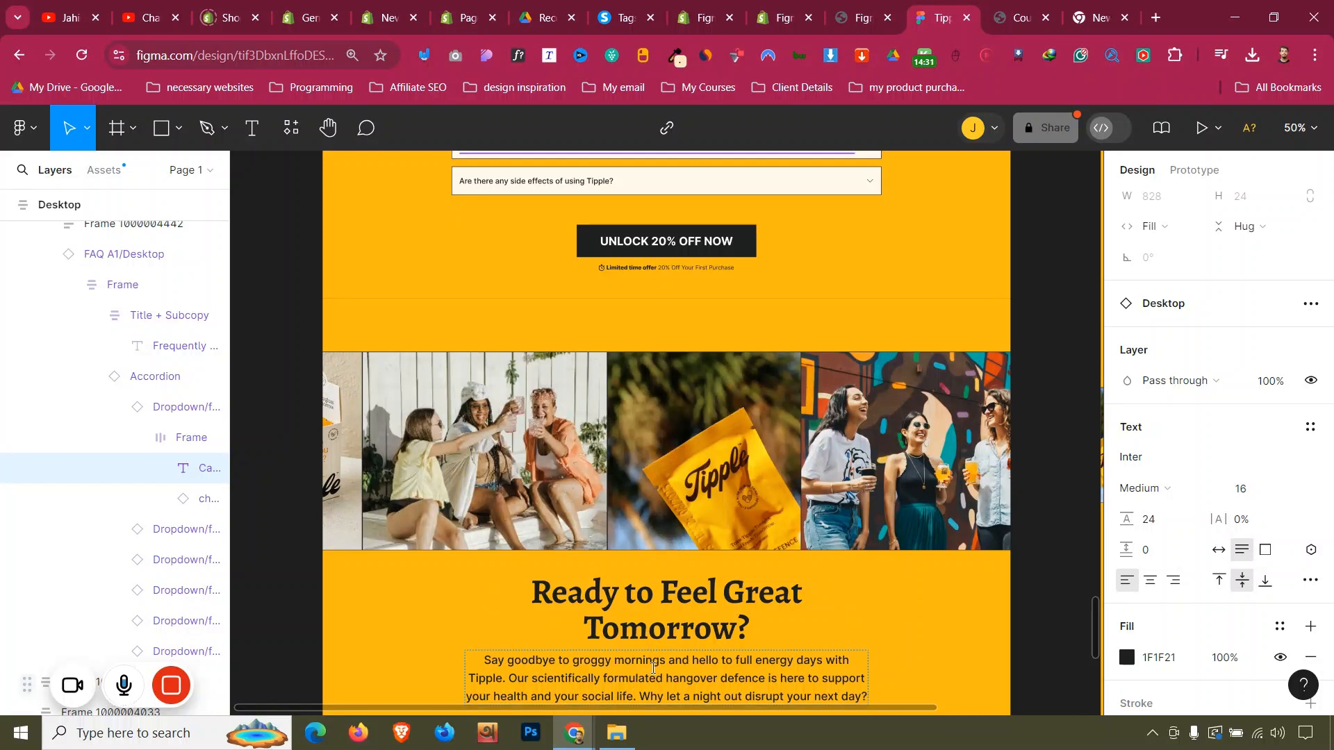
drag(717, 709, 801, 698)
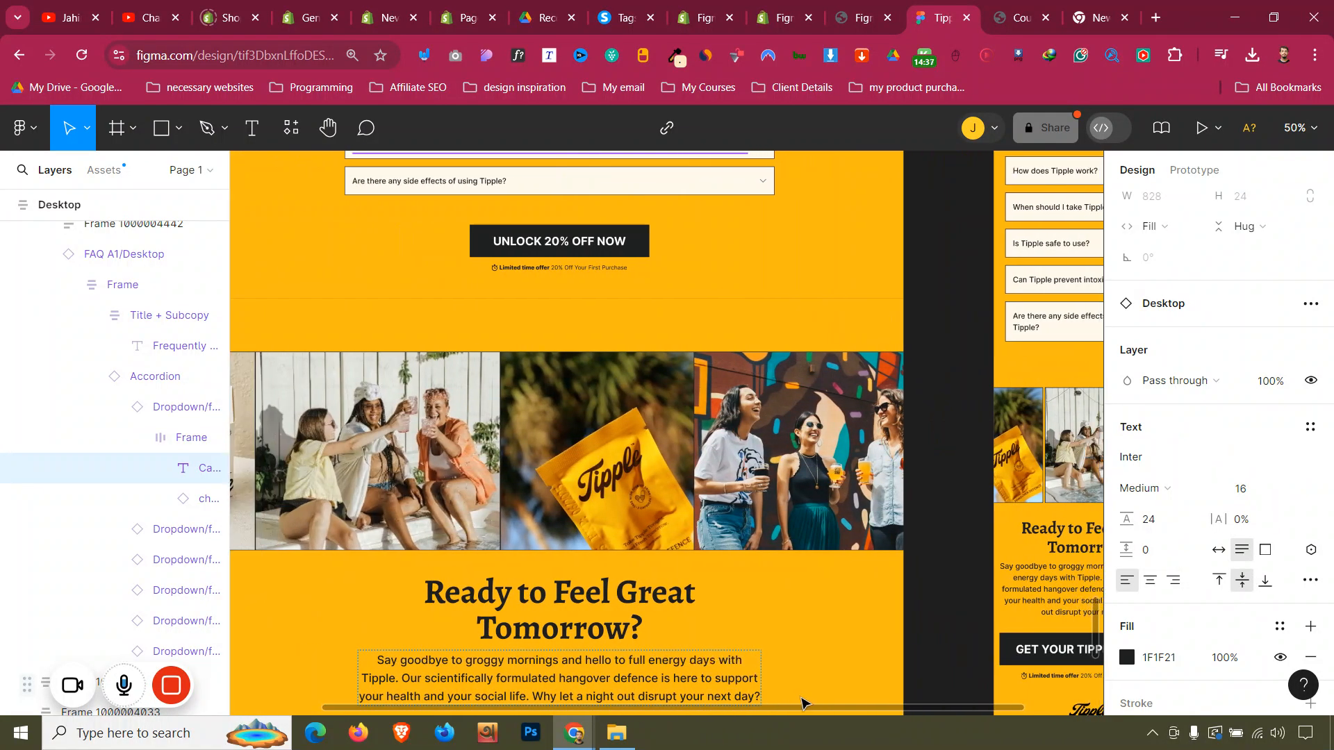
double_click(834, 514)
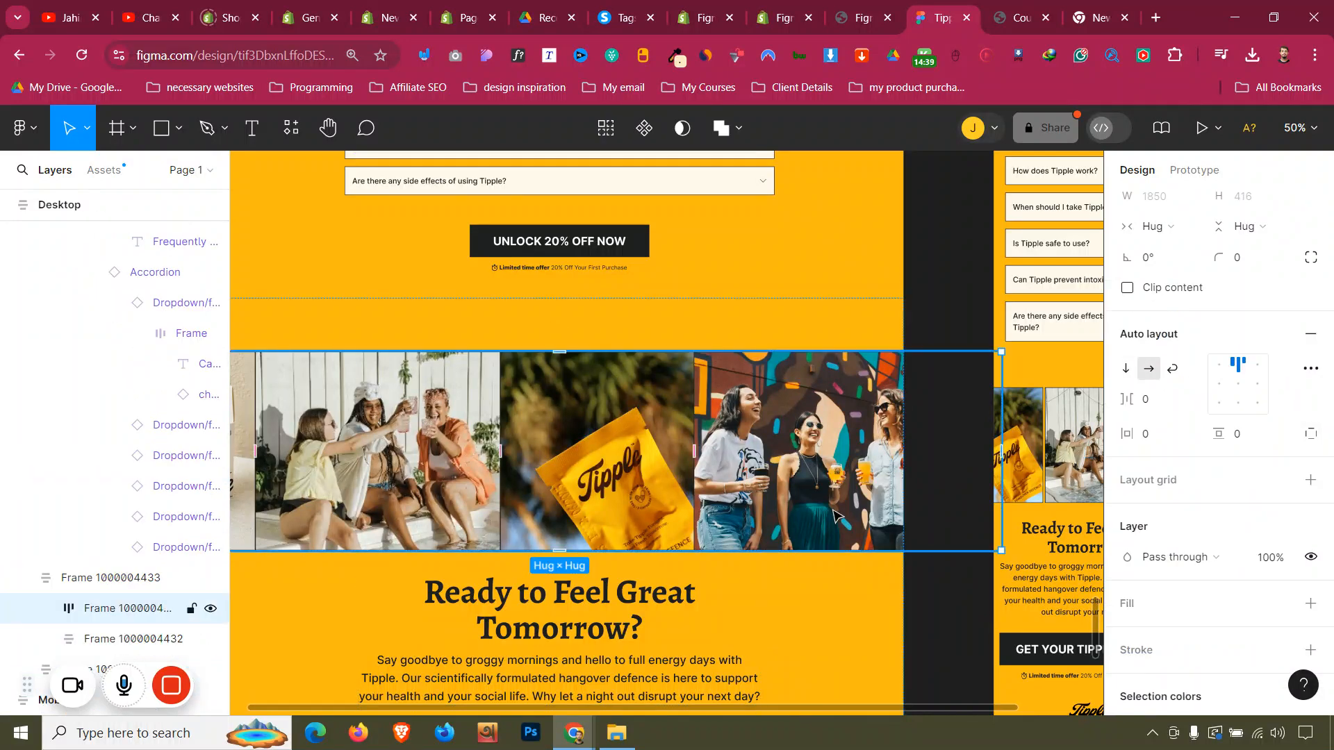
click(211, 612)
click(211, 611)
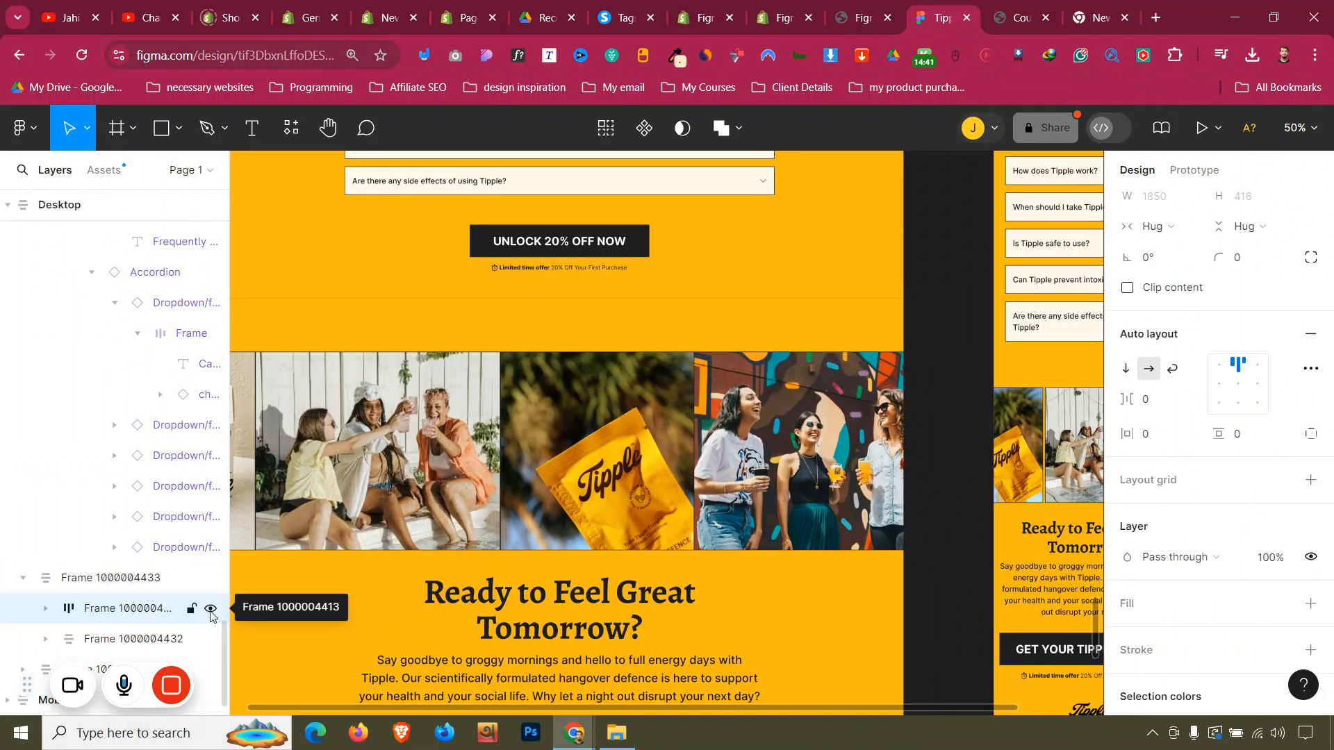
click(104, 611)
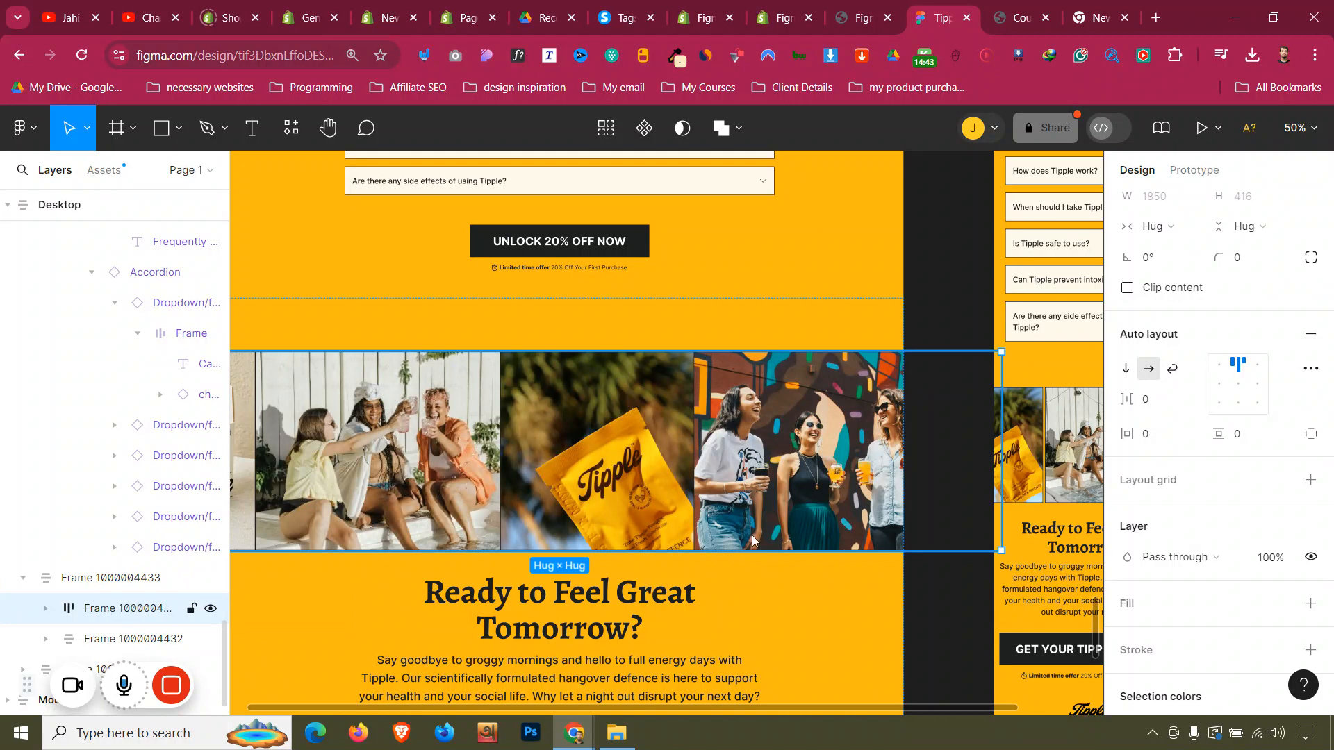
scroll(1244, 513, down, 3)
click(1198, 636)
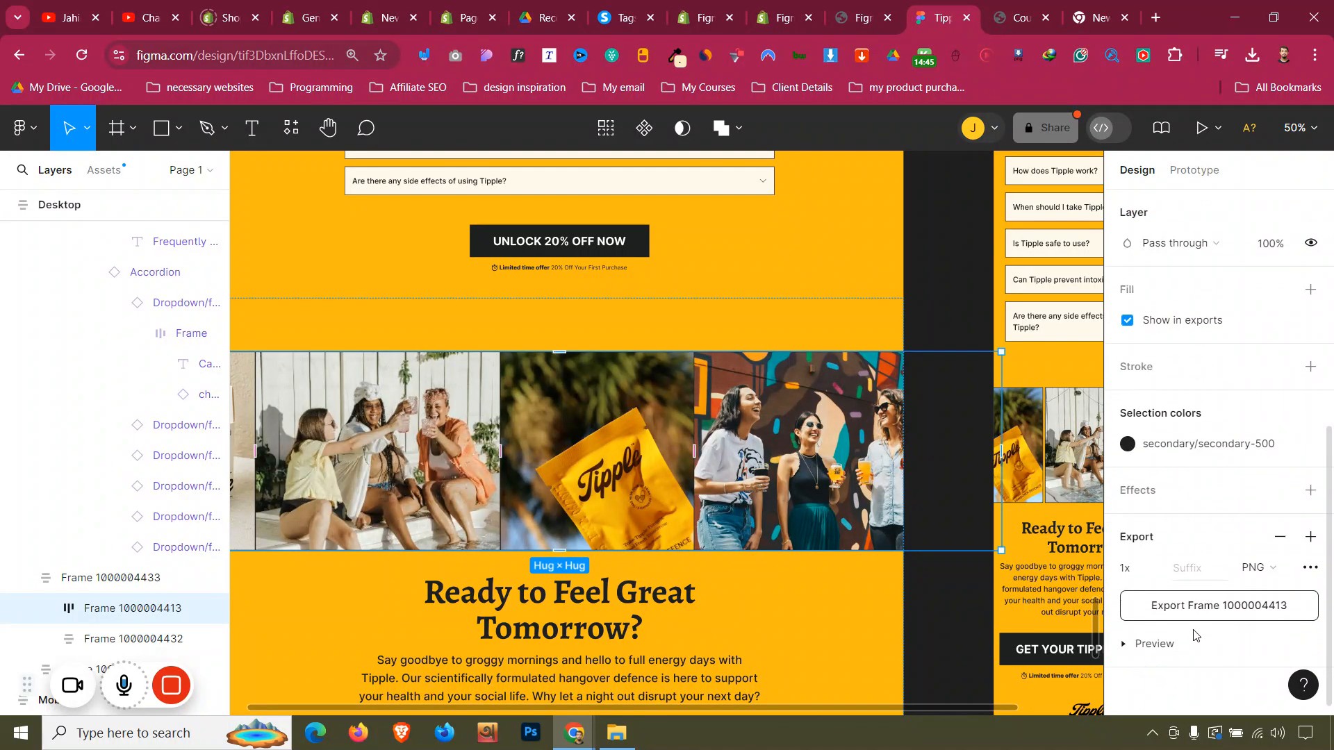
drag(909, 708, 810, 704)
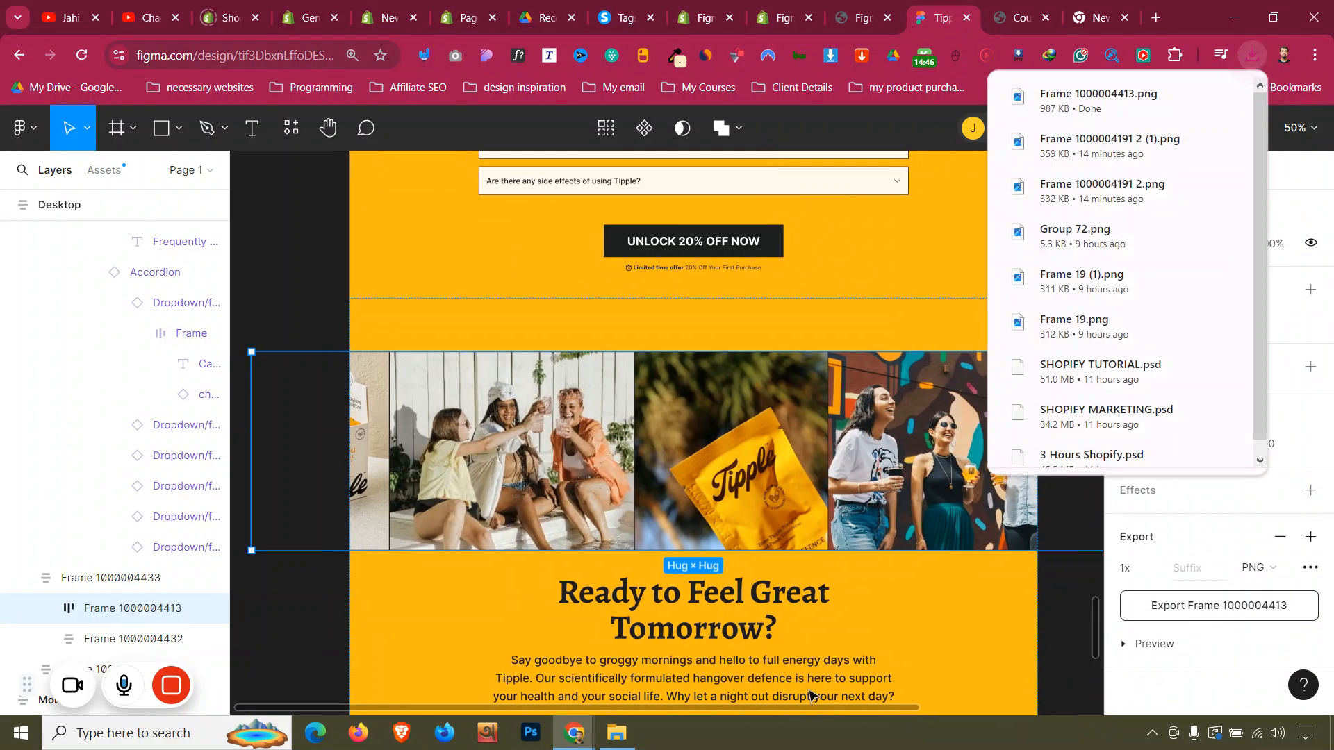
scroll(826, 626, down, 4)
scroll(861, 543, up, 5)
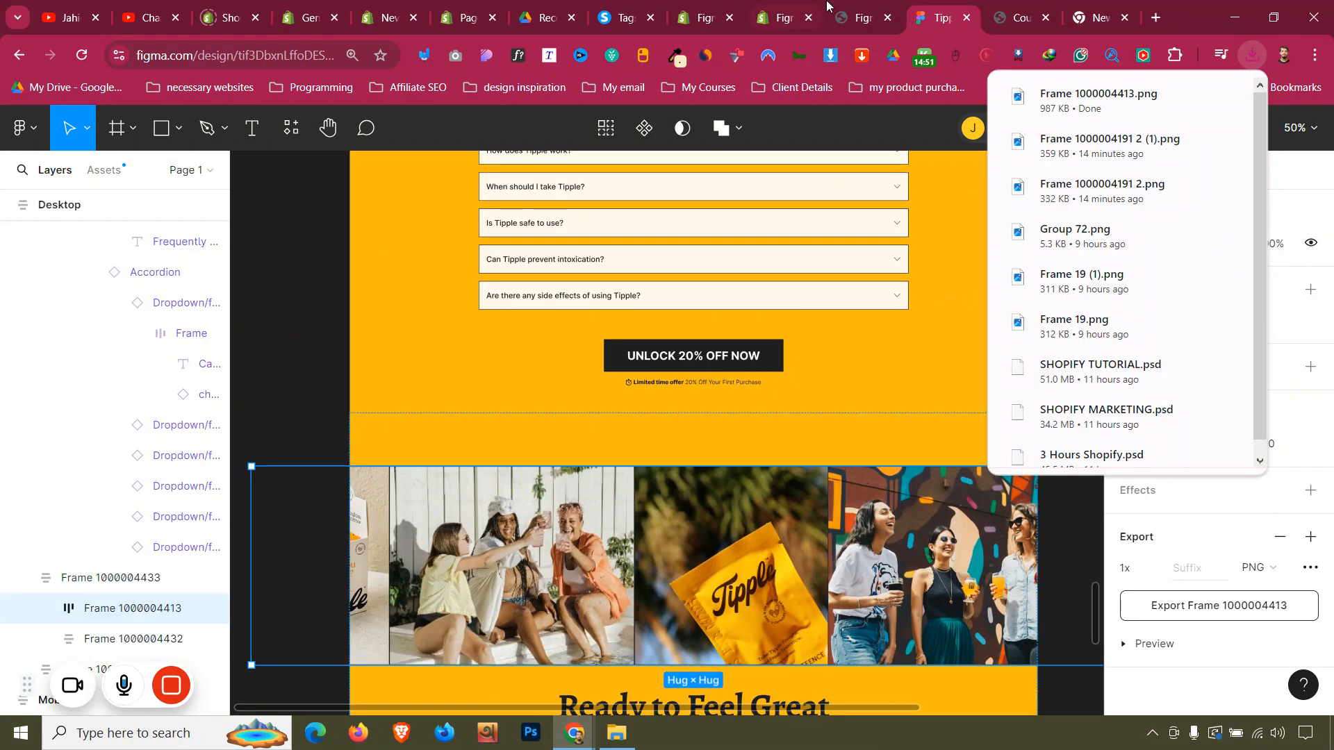
Return to the PageFly editor and duplicate the Frequently Asked Questions section
click(792, 14)
scroll(634, 460, down, 10)
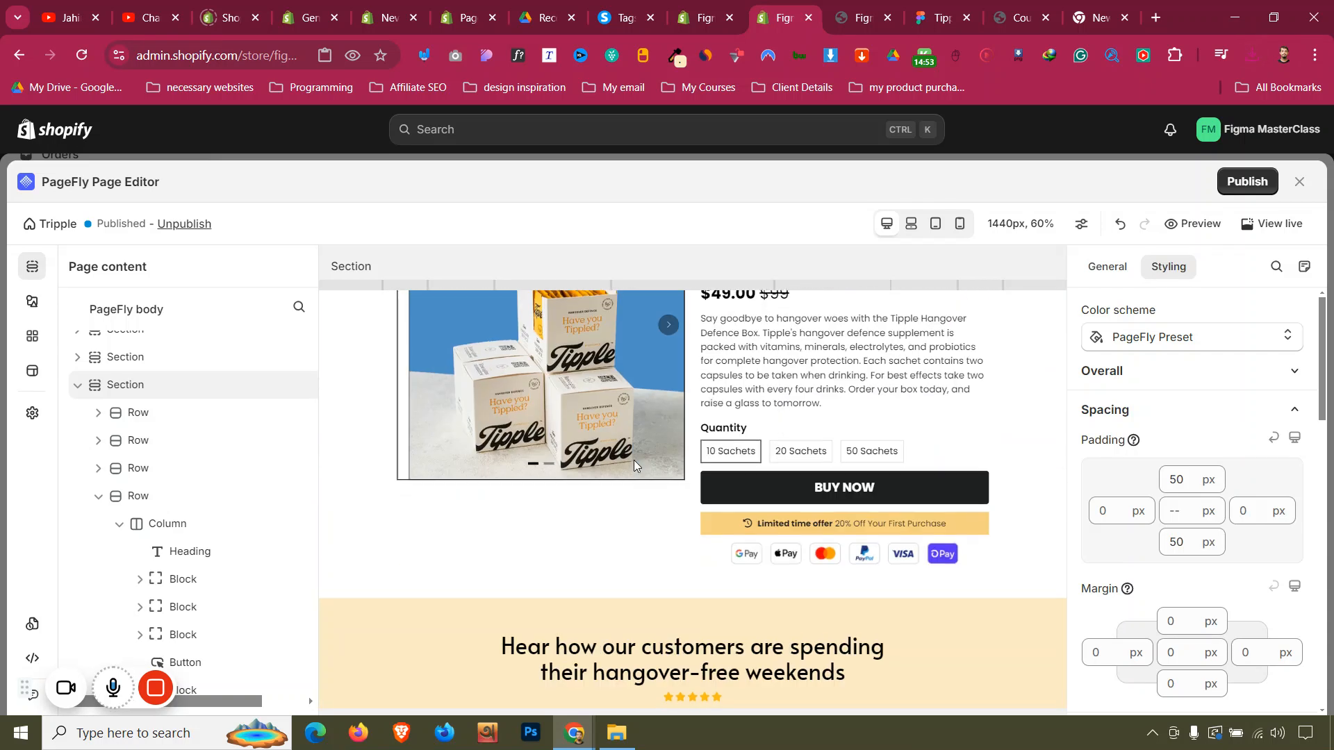
scroll(634, 460, down, 2)
click(366, 378)
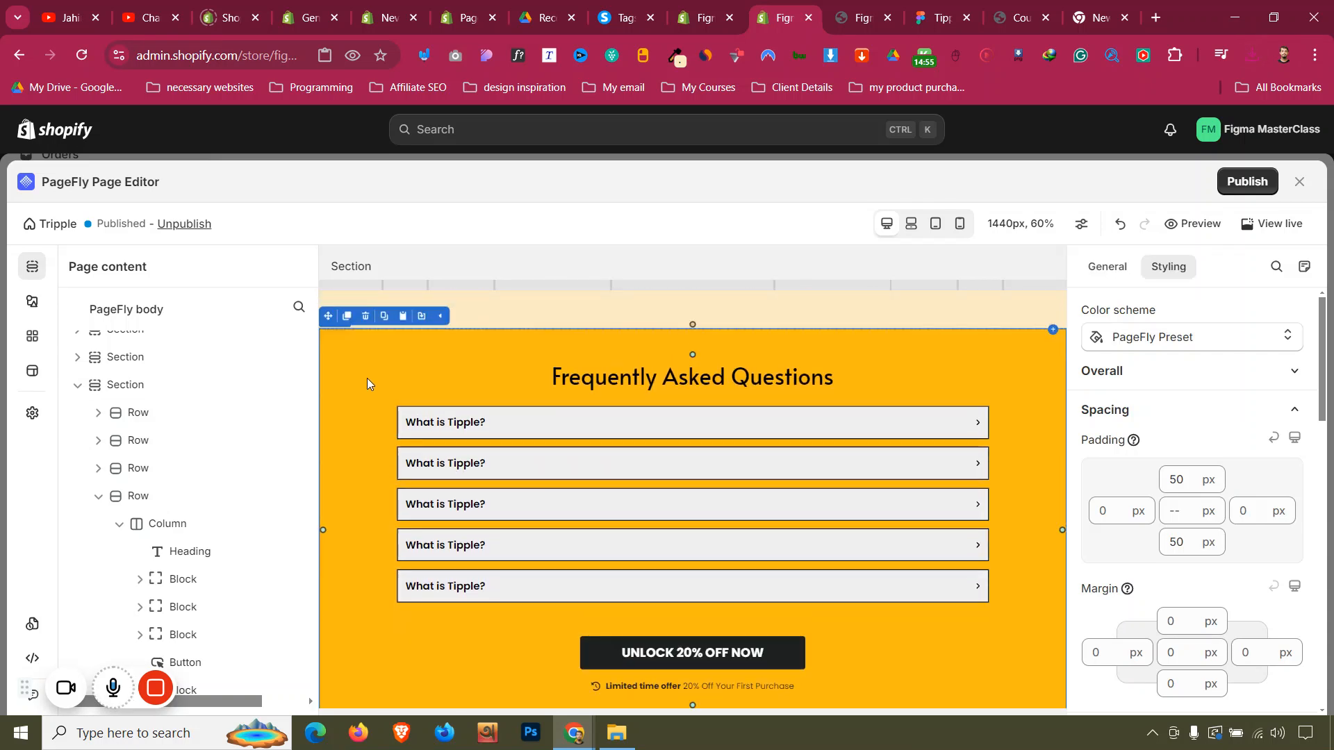
click(347, 323)
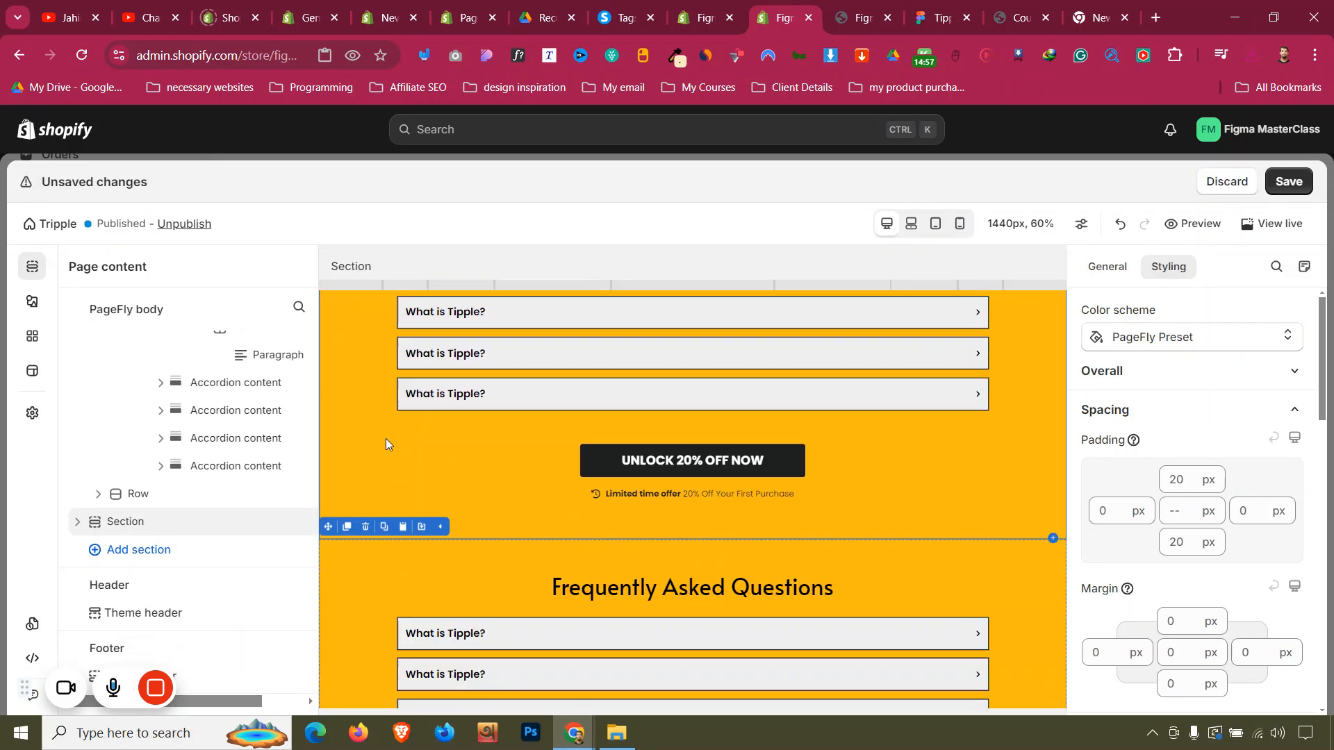
click(940, 17)
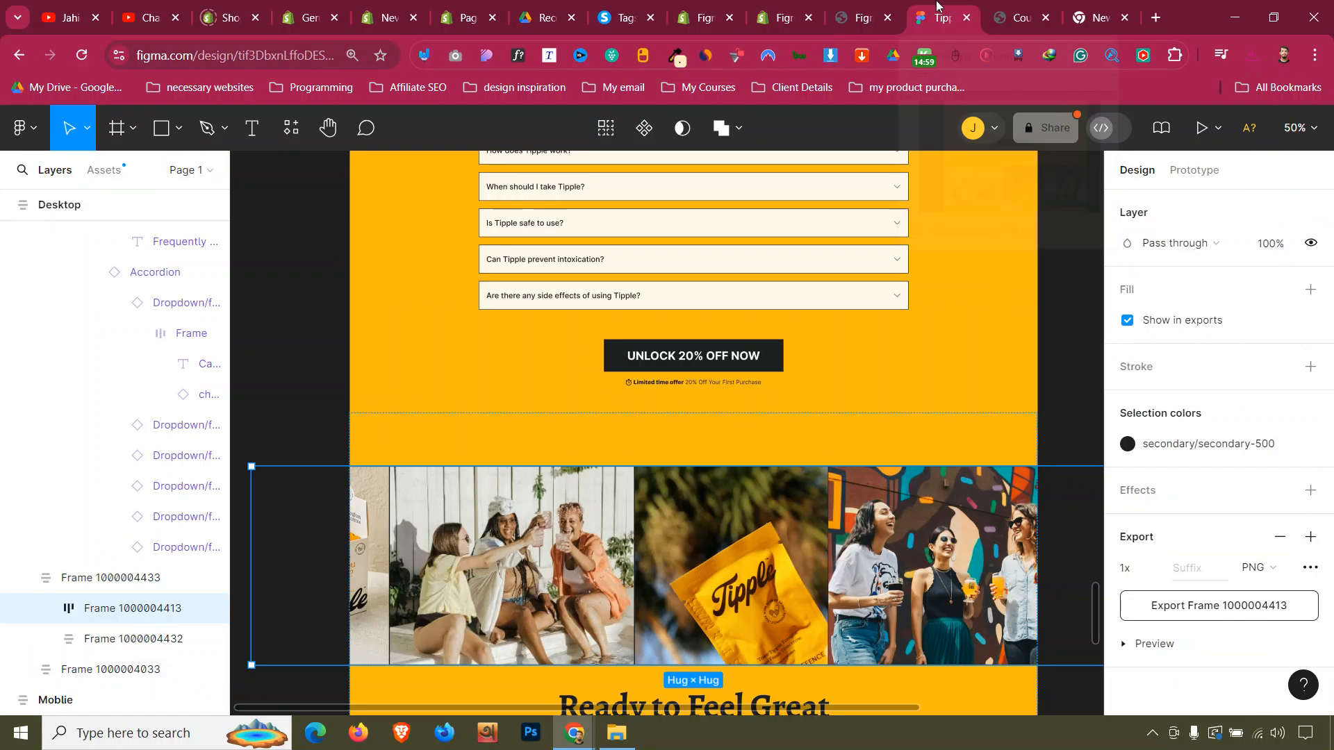
click(799, 9)
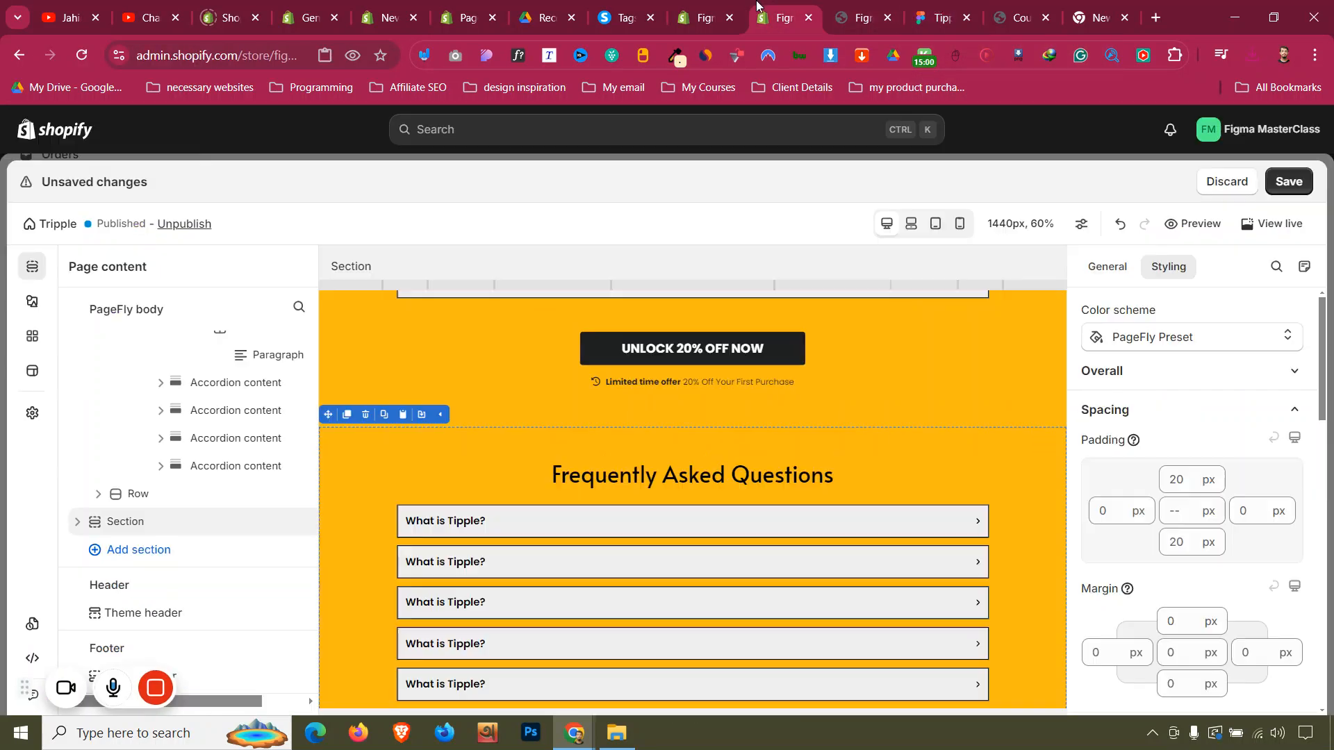
Add an image element above the heading in the duplicated Frequently Asked Questions section
click(33, 302)
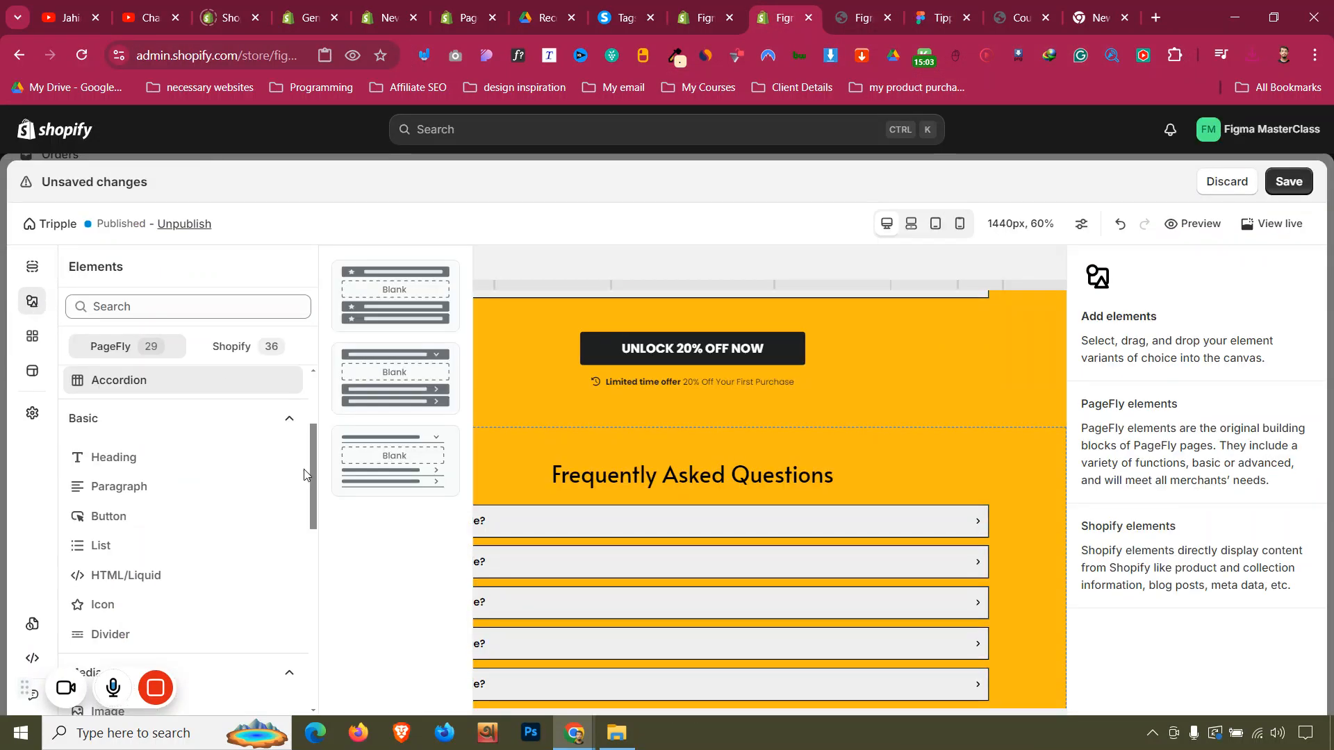
scroll(150, 483, down, 5)
click(157, 452)
drag(391, 292, 715, 479)
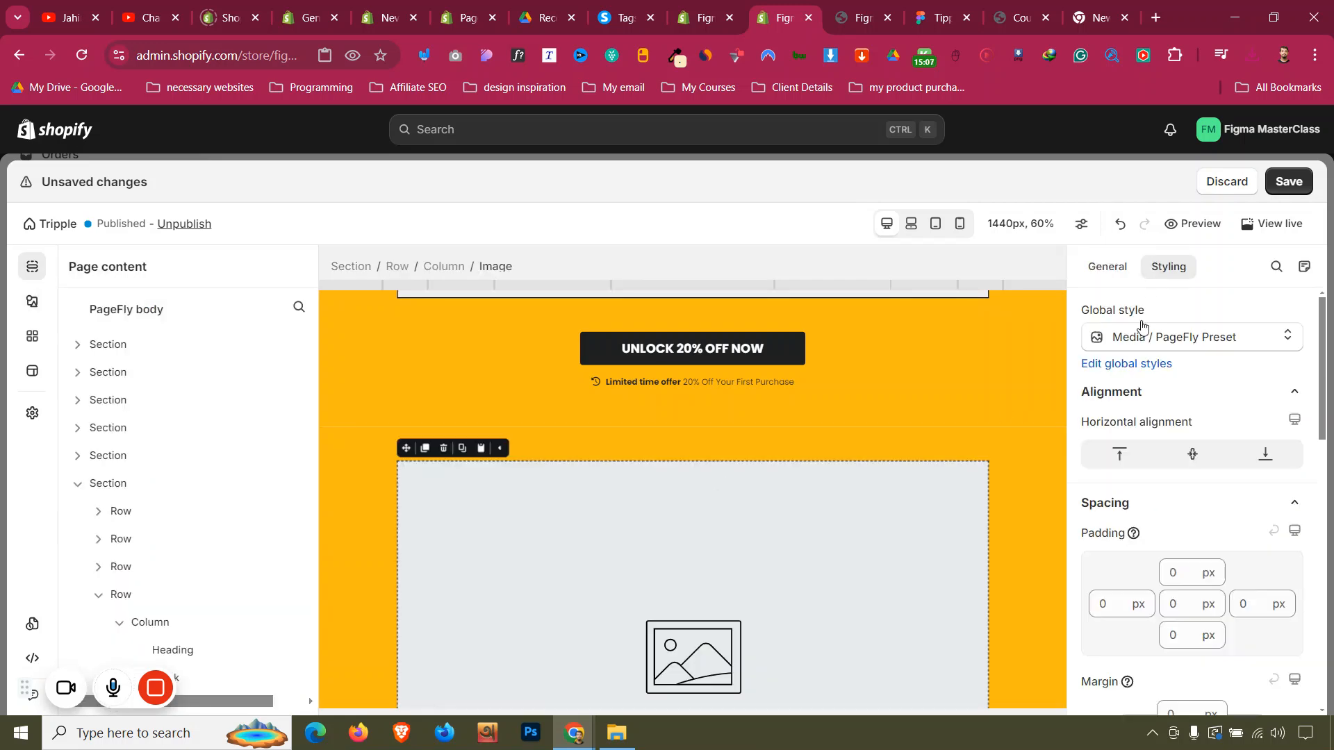
Upload the exported photo strip, Frame 1000004413.png, and set it as the source of the new image element
click(1124, 276)
click(1186, 371)
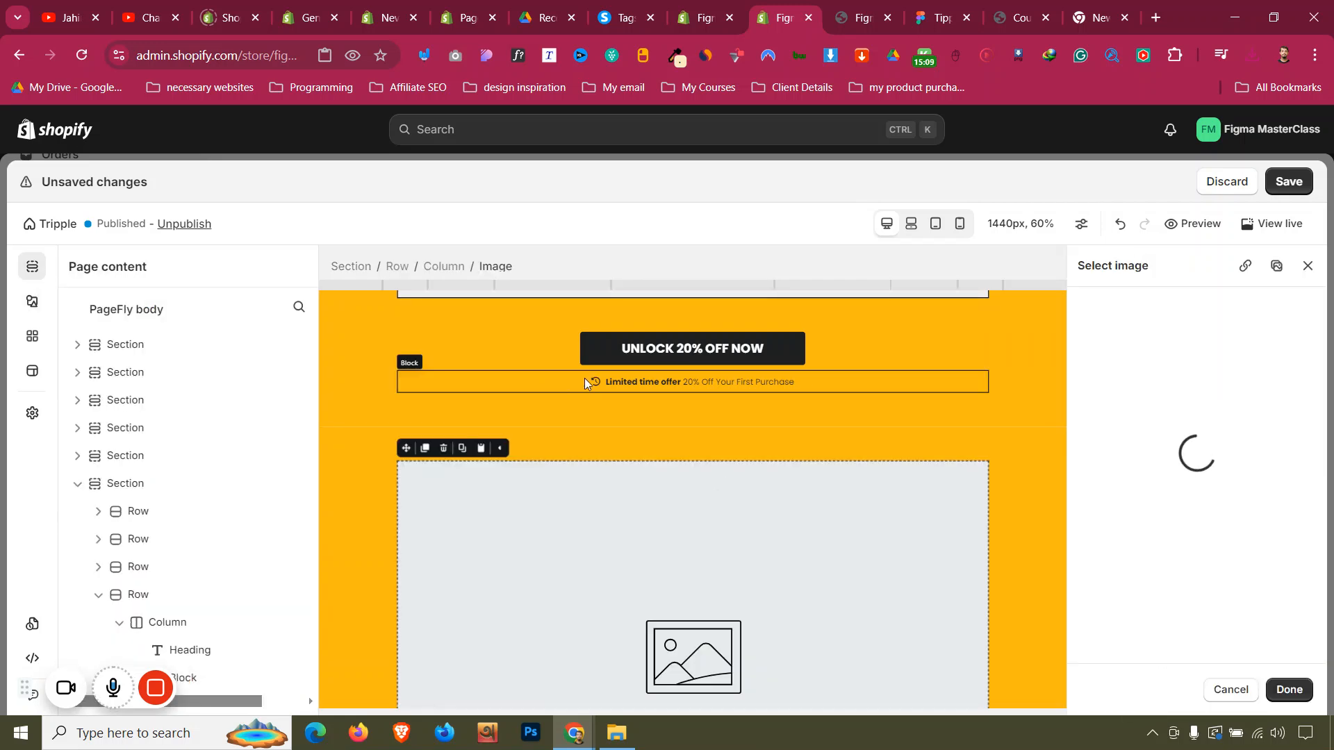
click(1188, 379)
click(199, 145)
click(549, 389)
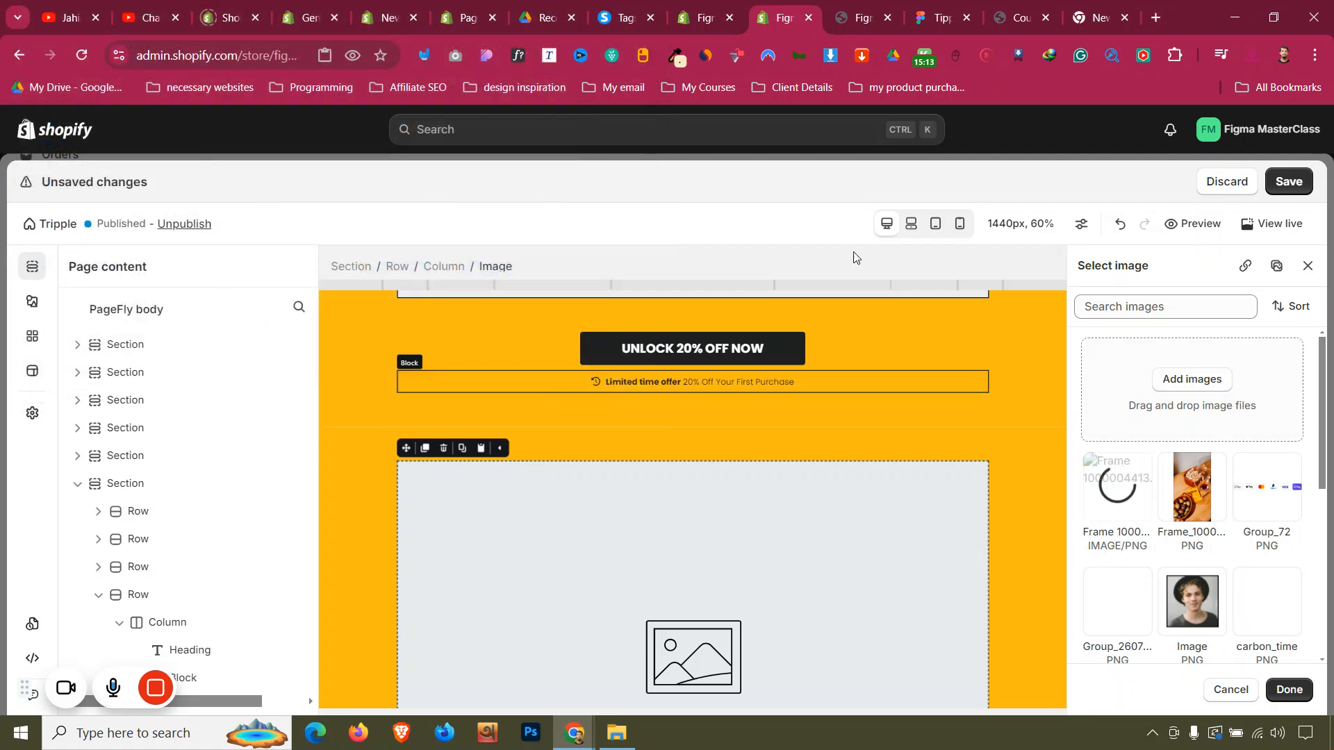
click(966, 6)
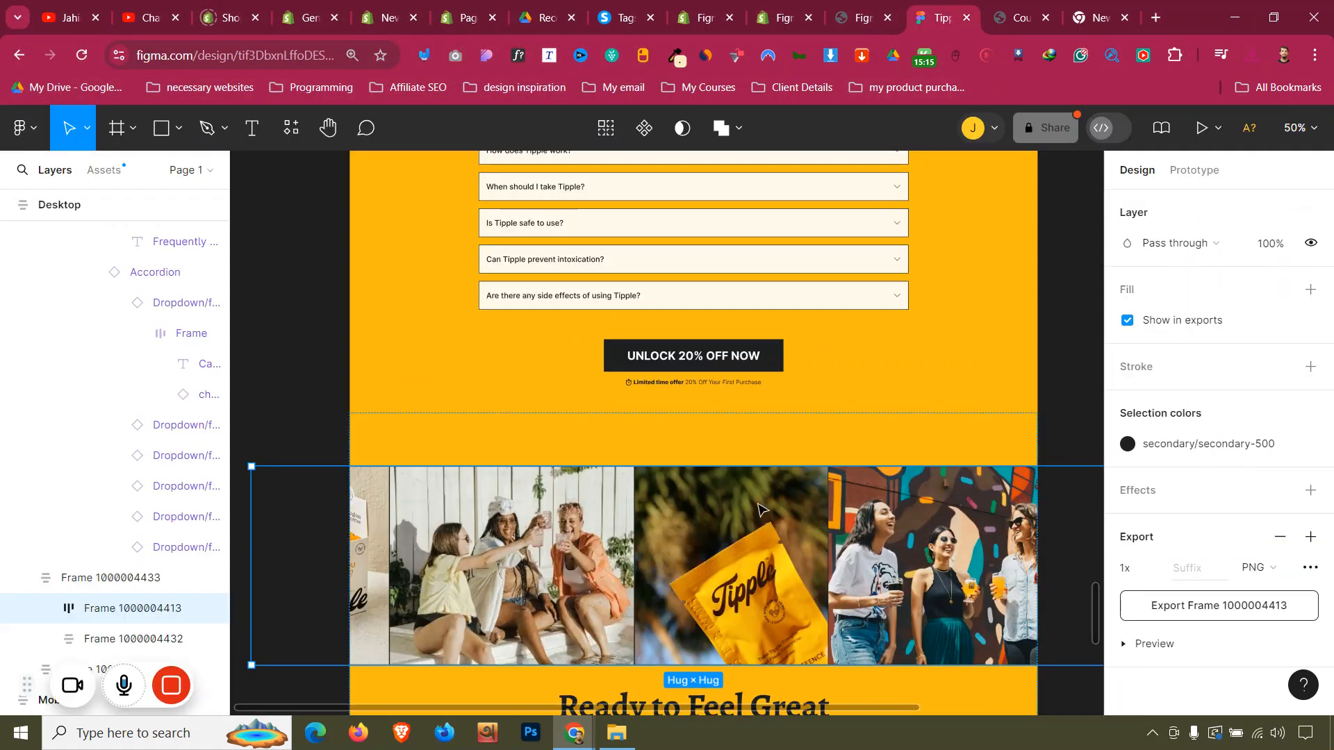
scroll(699, 605, down, 3)
click(767, 21)
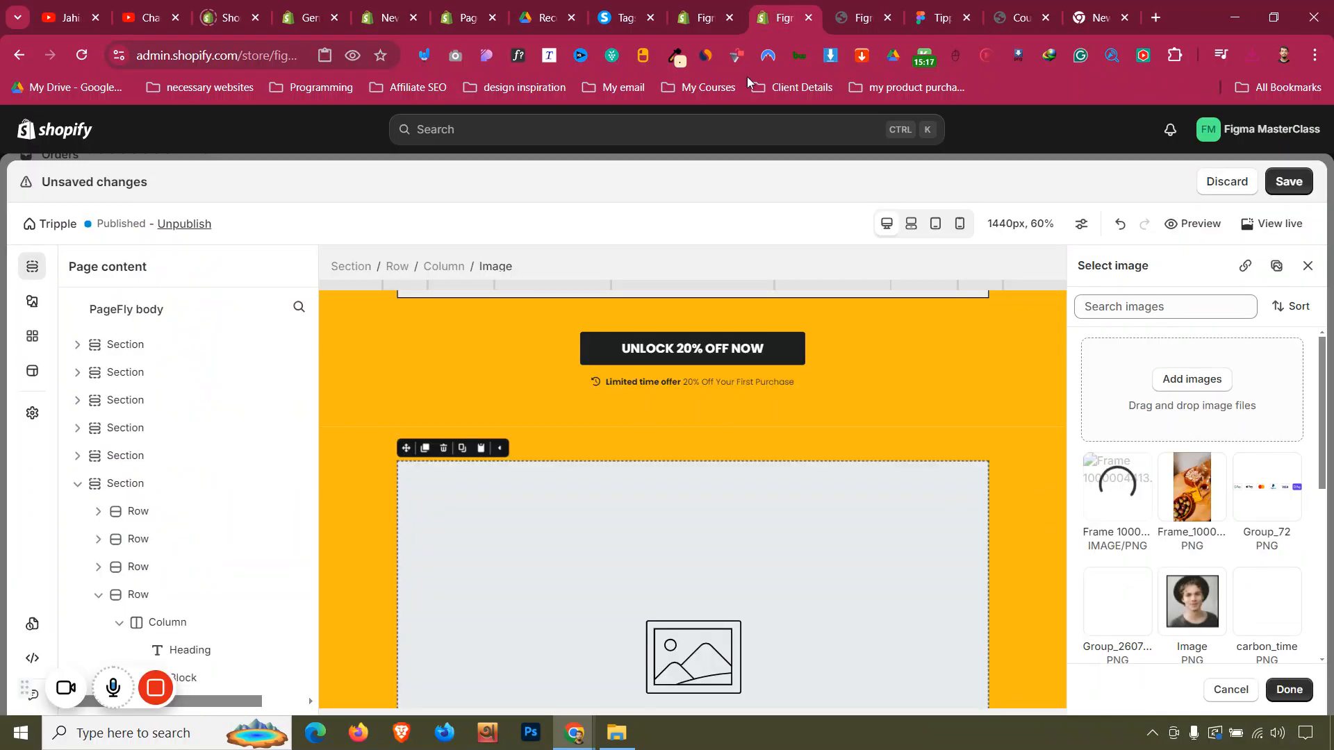
click(1112, 499)
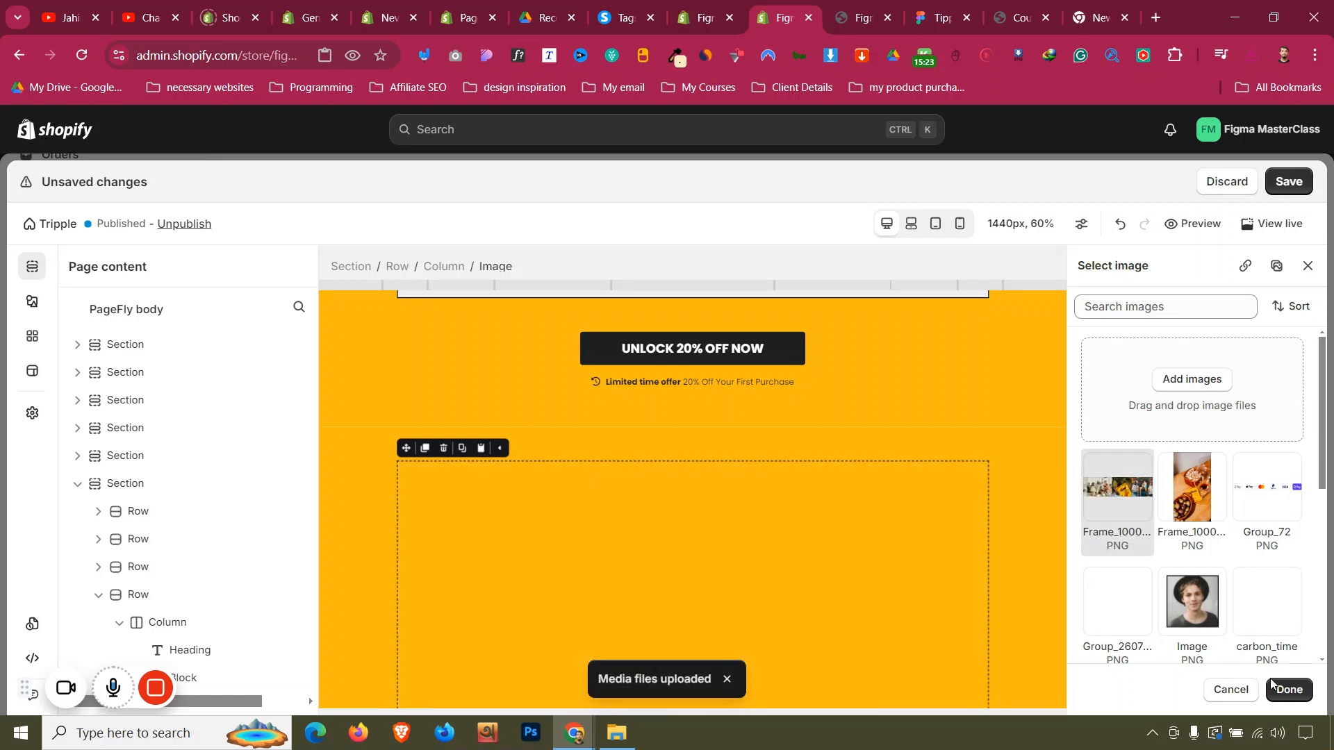
click(1288, 690)
Turn off the fixed width of the section containing the photo strip and set its top padding to 0 px
click(353, 453)
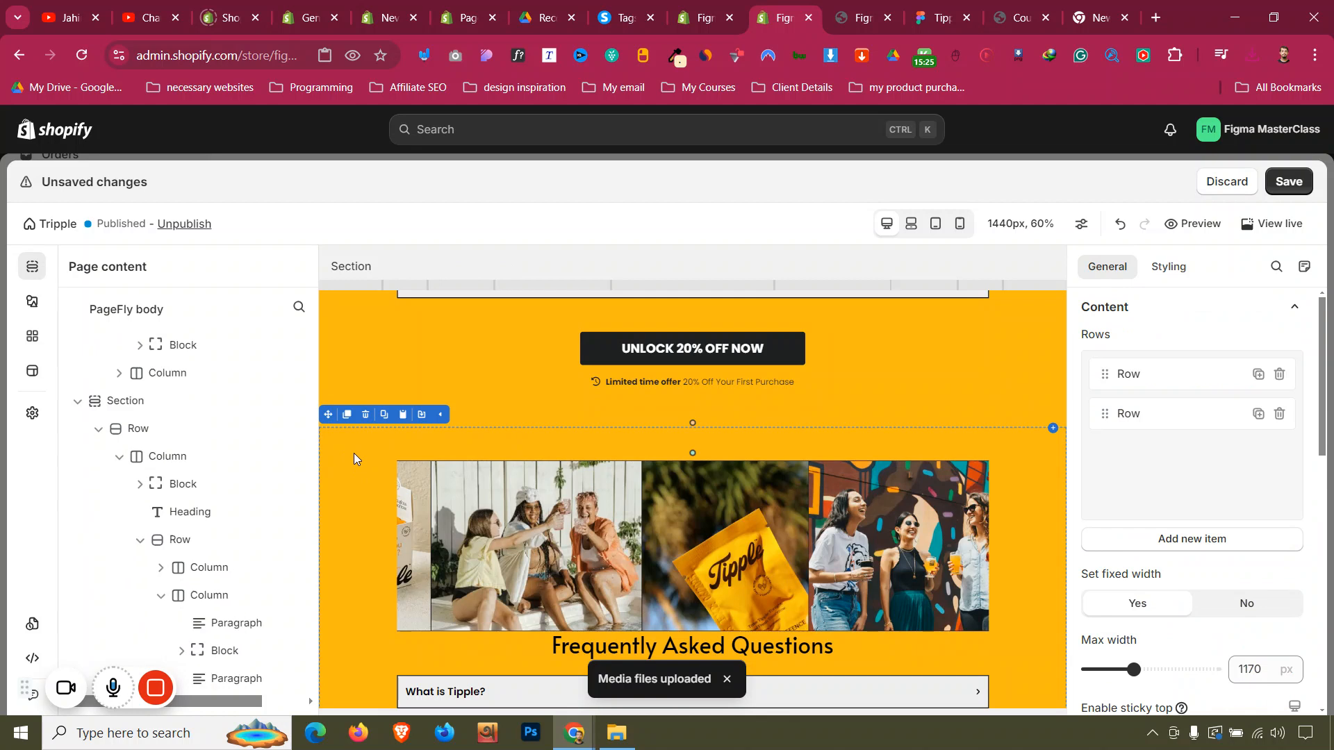
click(1246, 603)
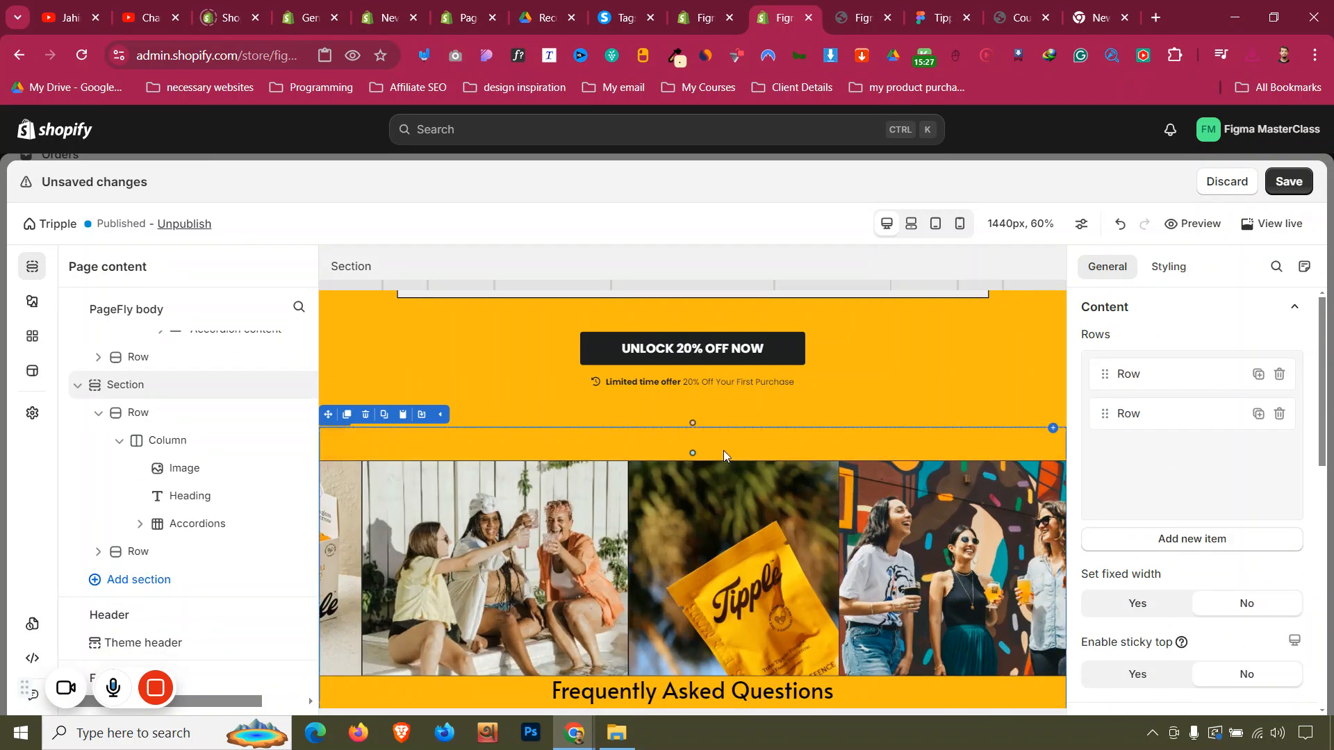
click(1169, 267)
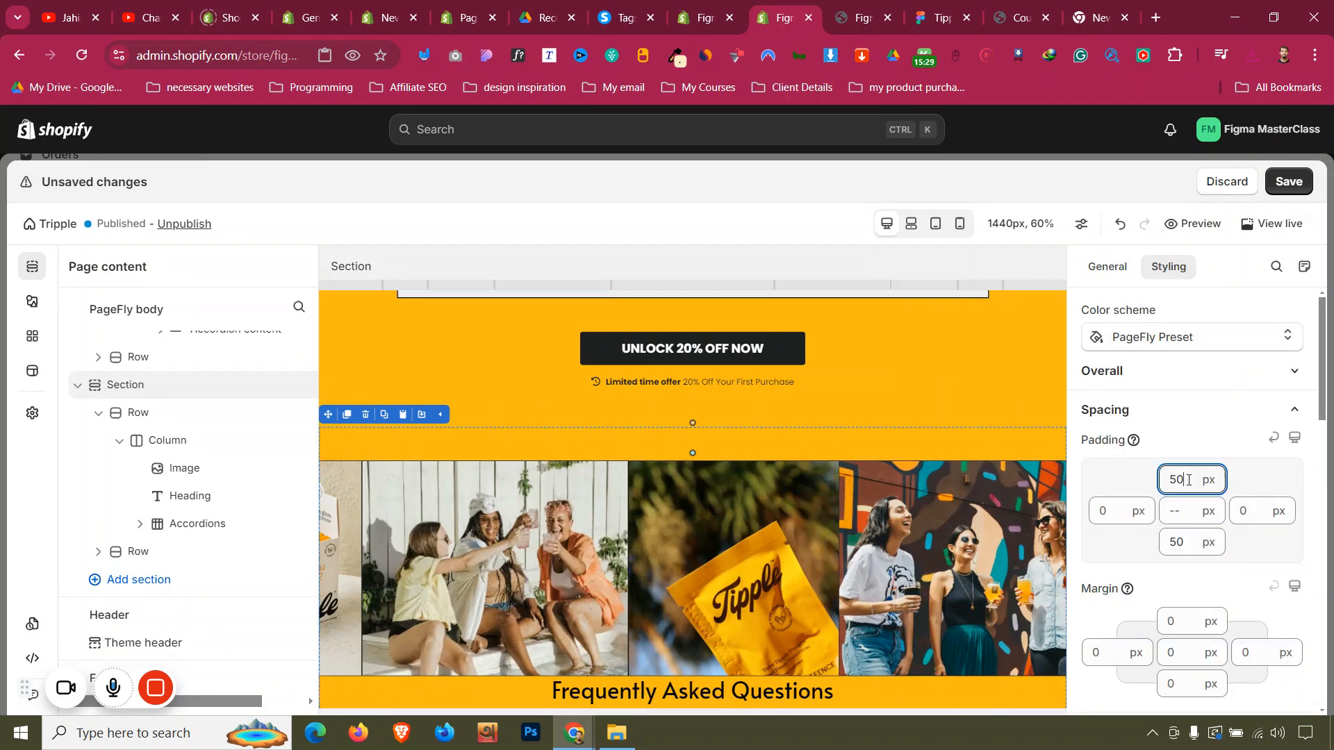
scroll(1189, 480, down, 11)
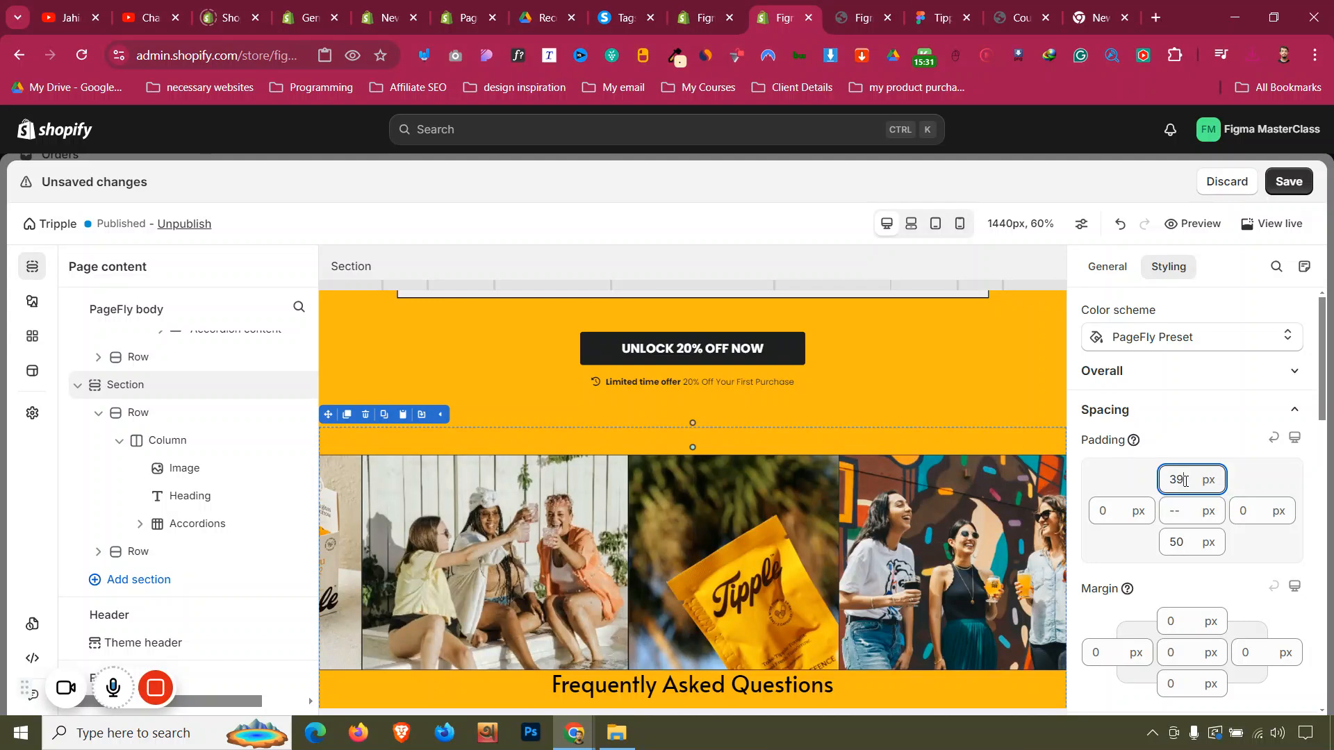
key(ctrl+a)
text(0)
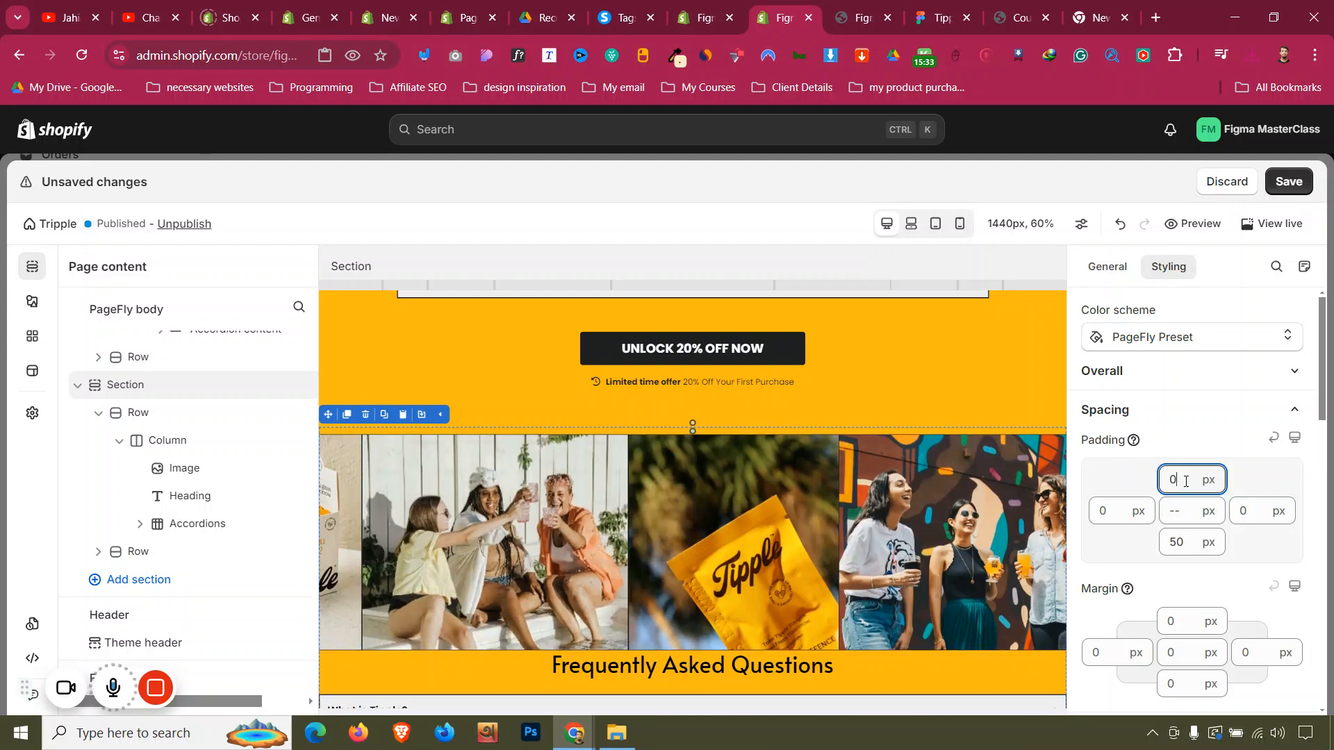
Duplicate the section that contains the full-width photo strip
scroll(773, 480, down, 2)
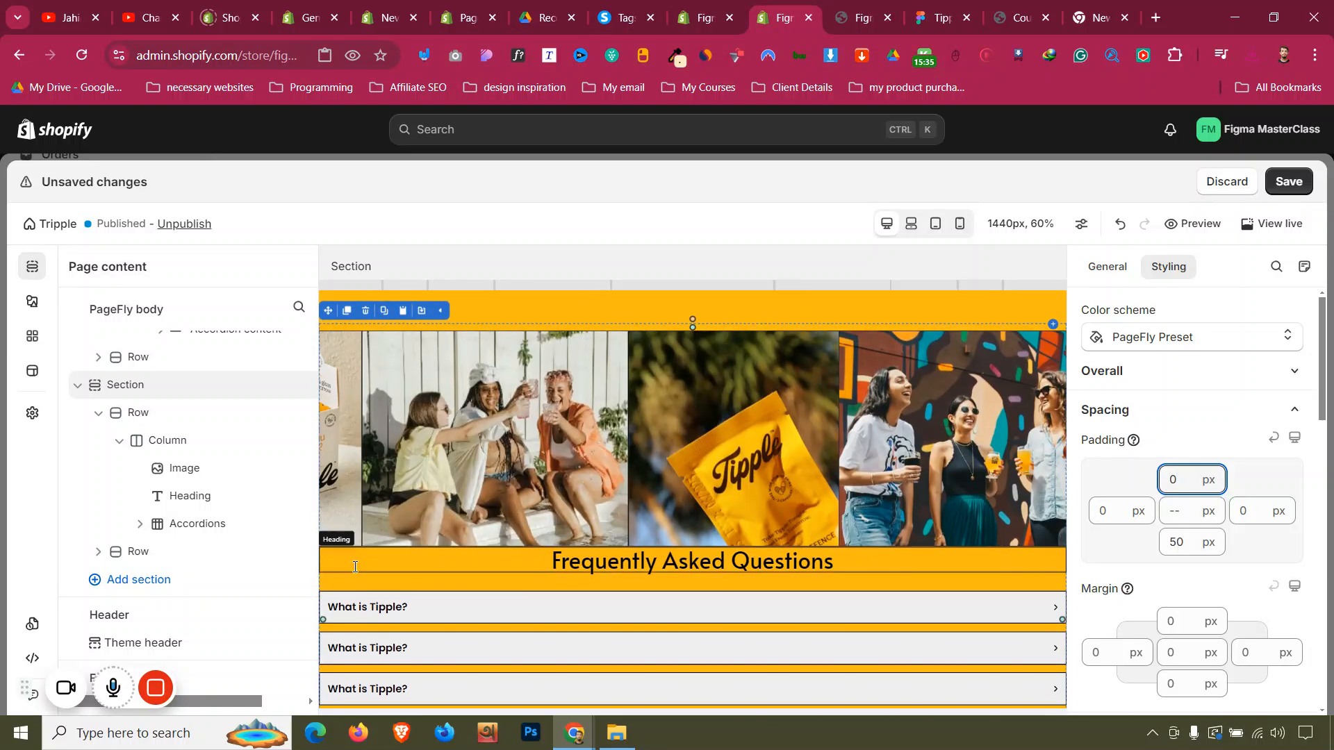
click(381, 491)
click(355, 266)
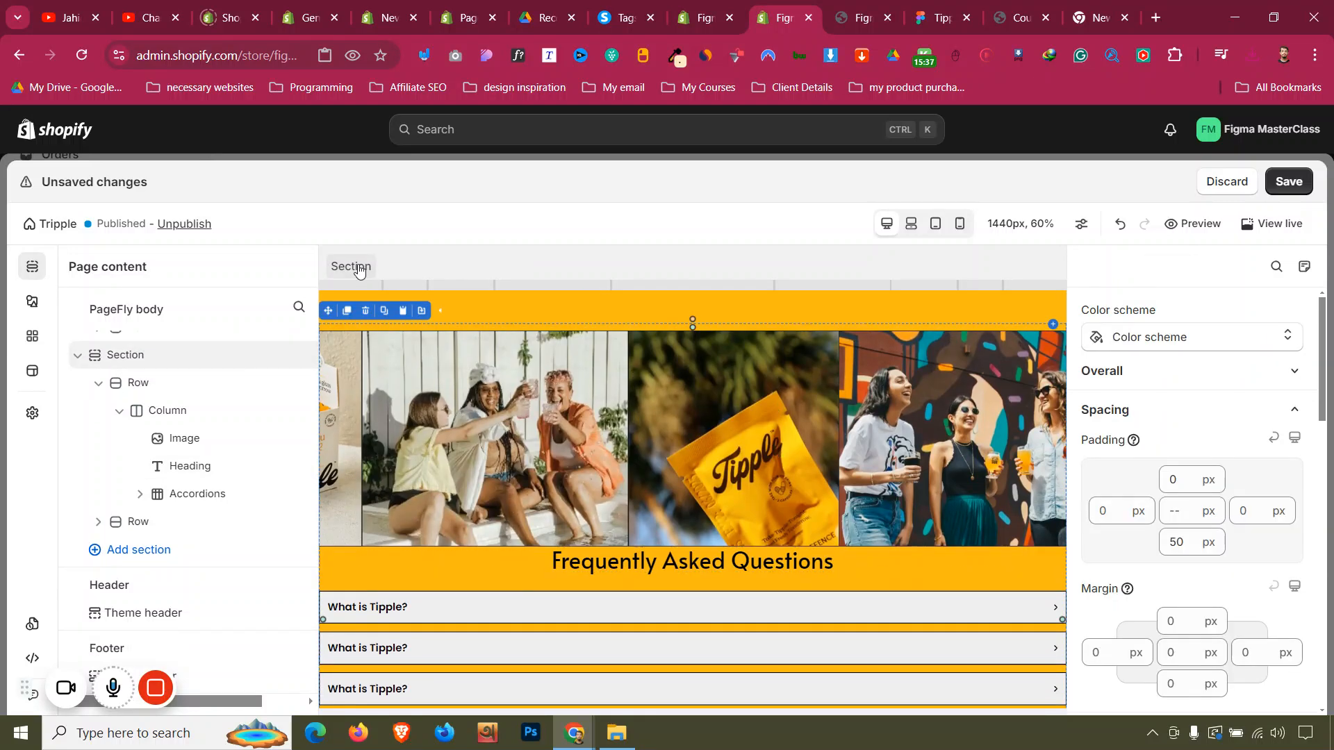
click(347, 312)
scroll(459, 389, down, 3)
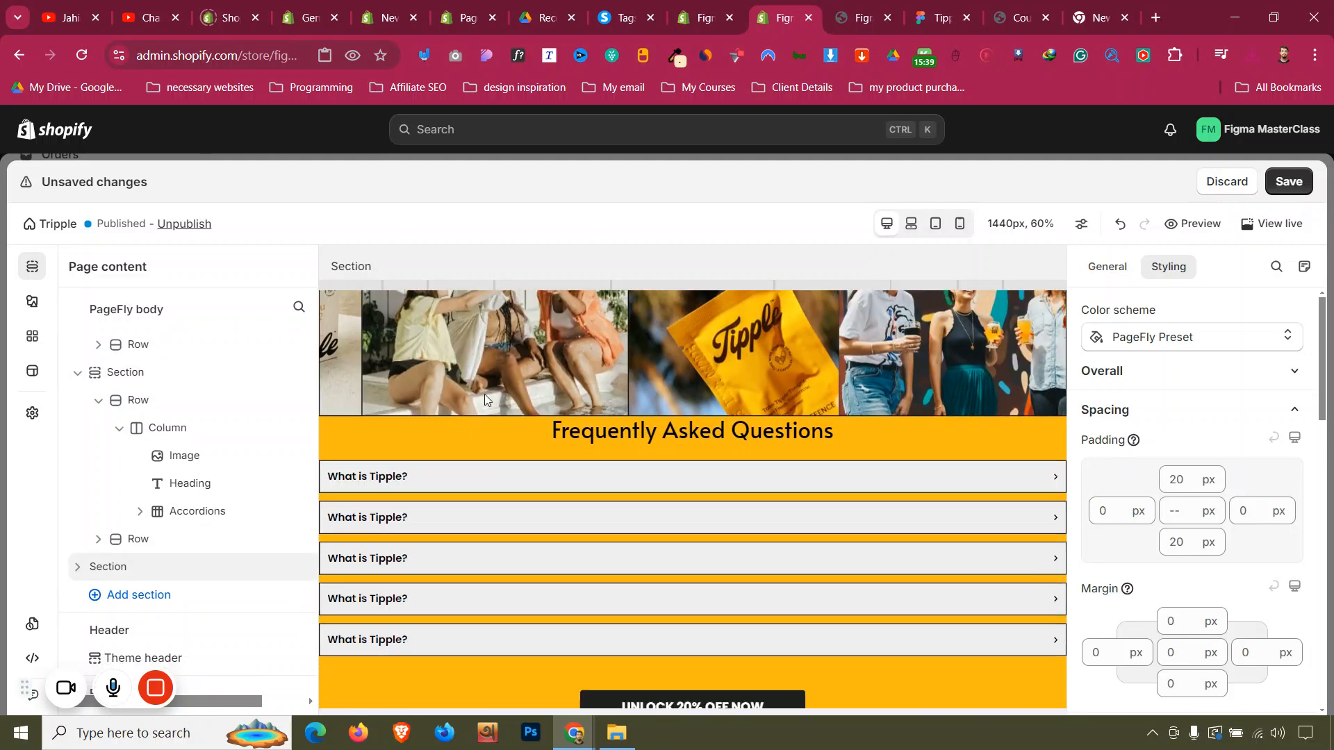
Delete the heading, the accordions and the button row from the upper photo strip section, keeping only the image
click(435, 402)
click(366, 381)
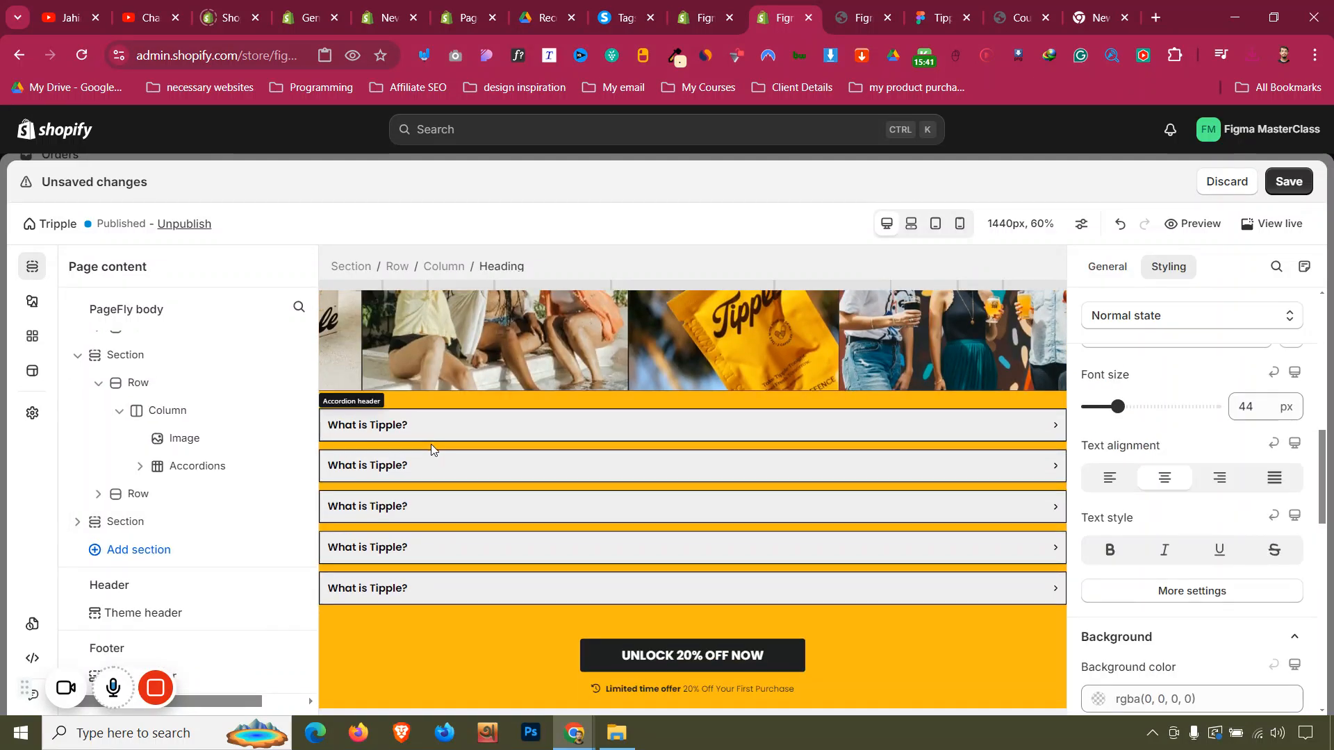
click(447, 539)
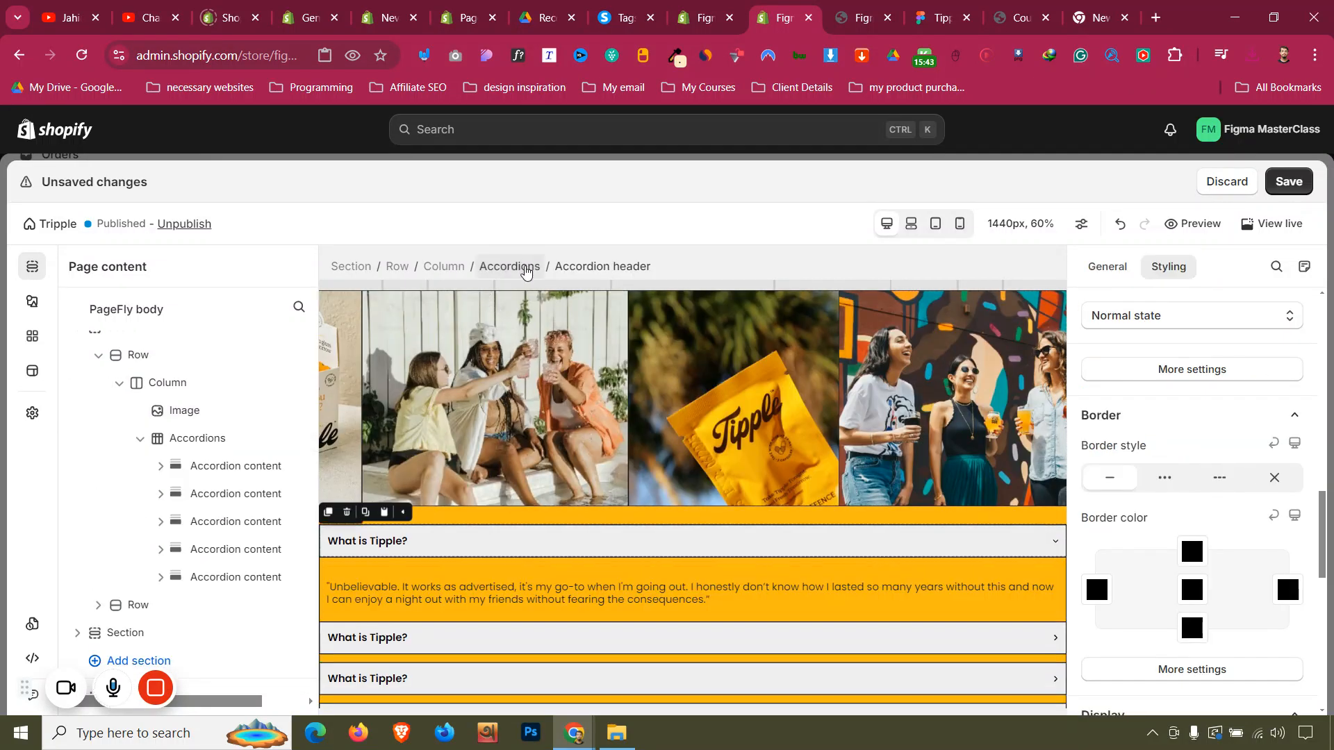
click(518, 267)
click(369, 512)
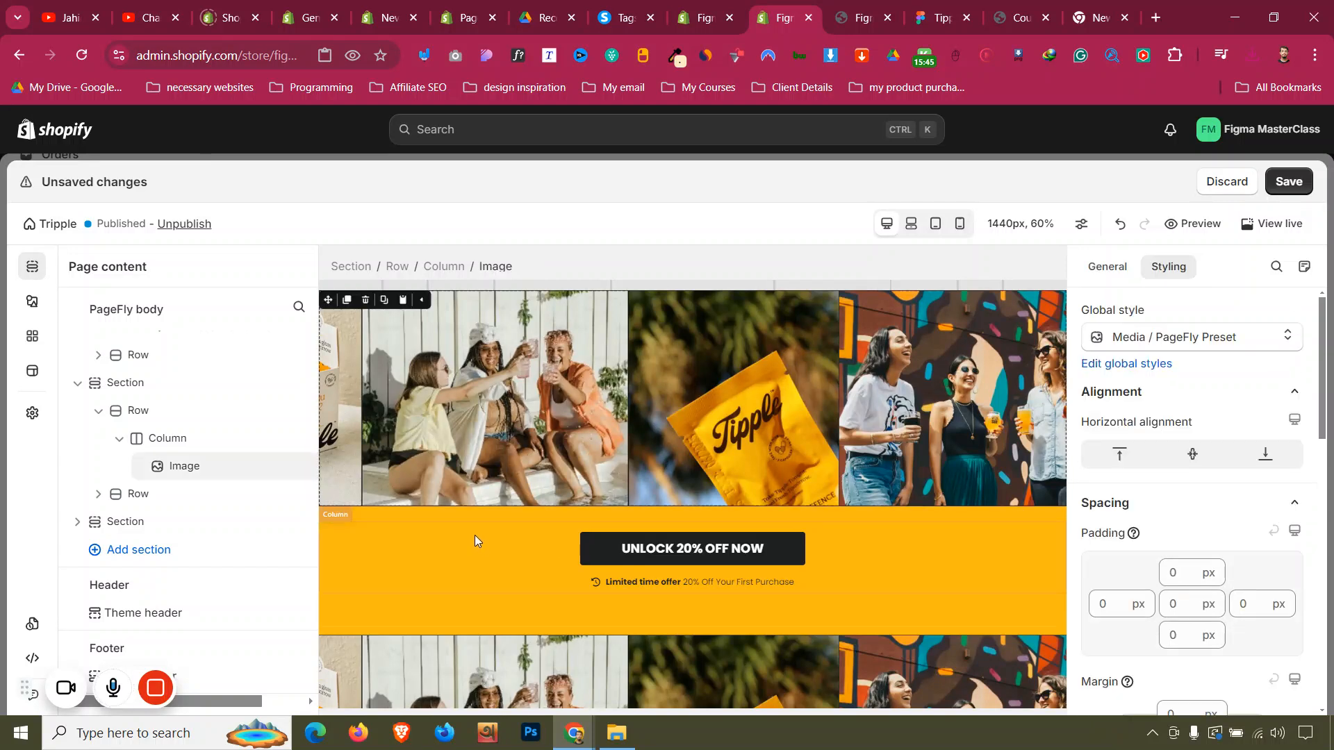
click(445, 519)
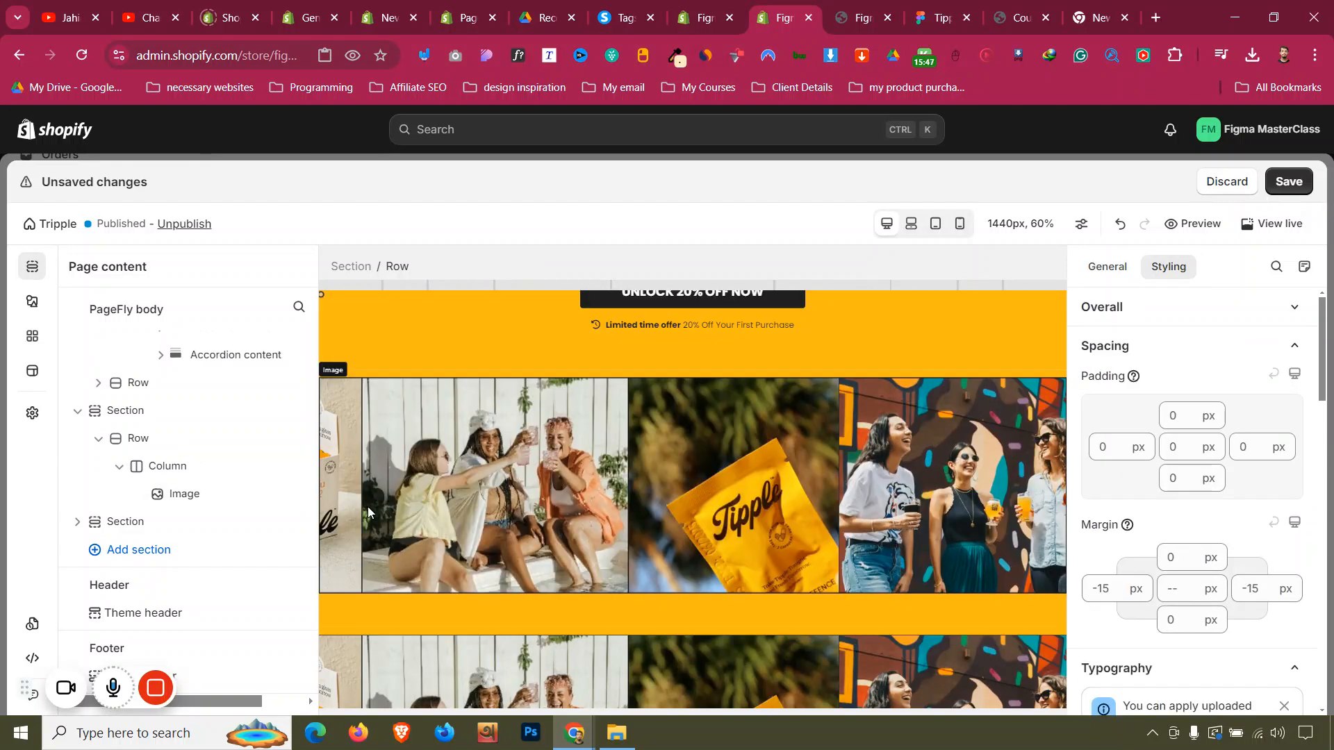
click(367, 507)
Turn on the fixed width for the lower section, the one holding the FAQ heading and accordions
click(394, 601)
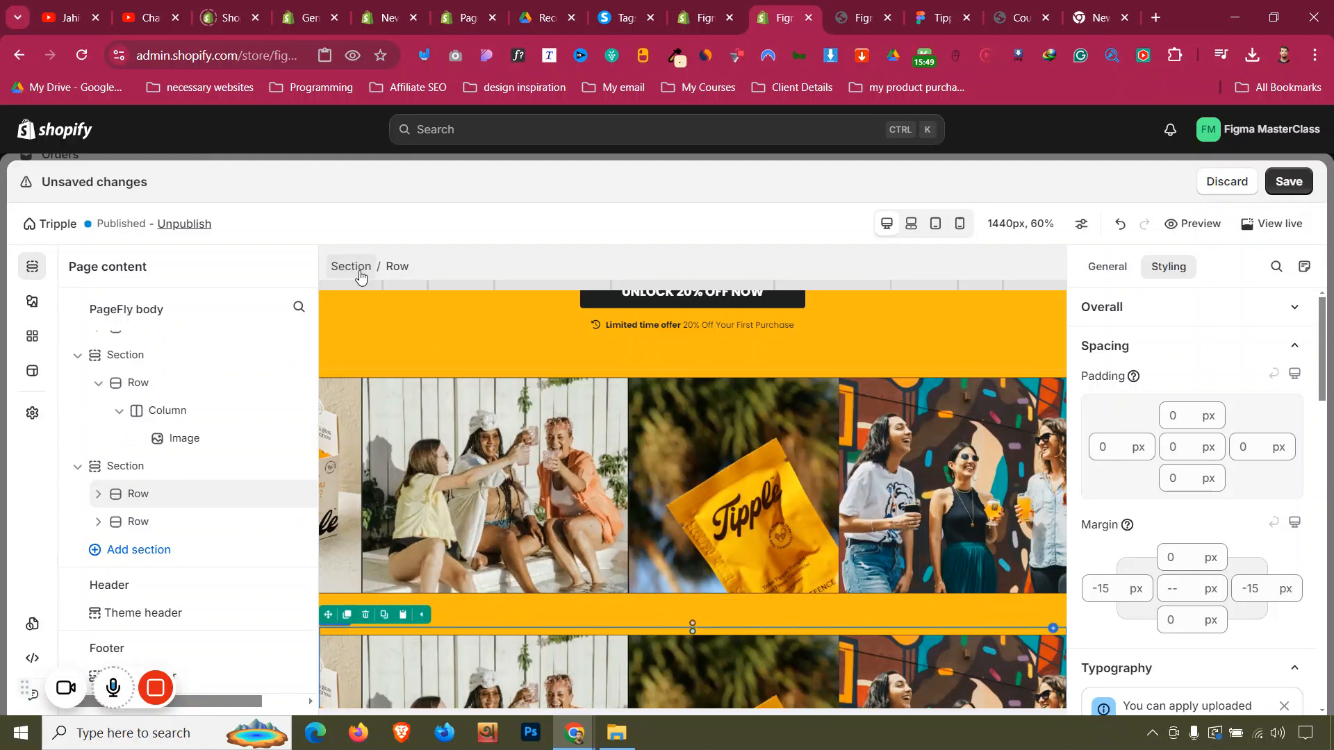
click(1116, 271)
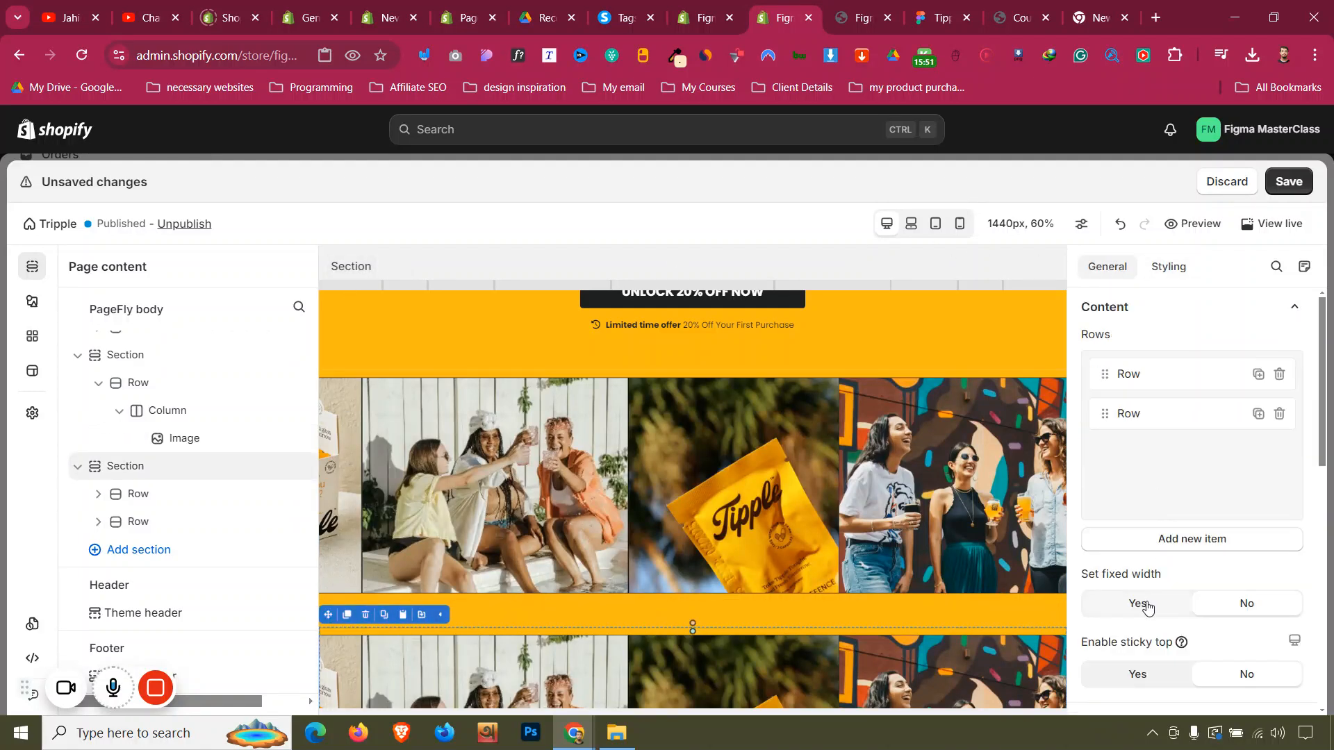
click(1139, 603)
scroll(510, 536, down, 2)
Delete the photo strip image above the Frequently Asked Questions heading in the lower section
click(510, 542)
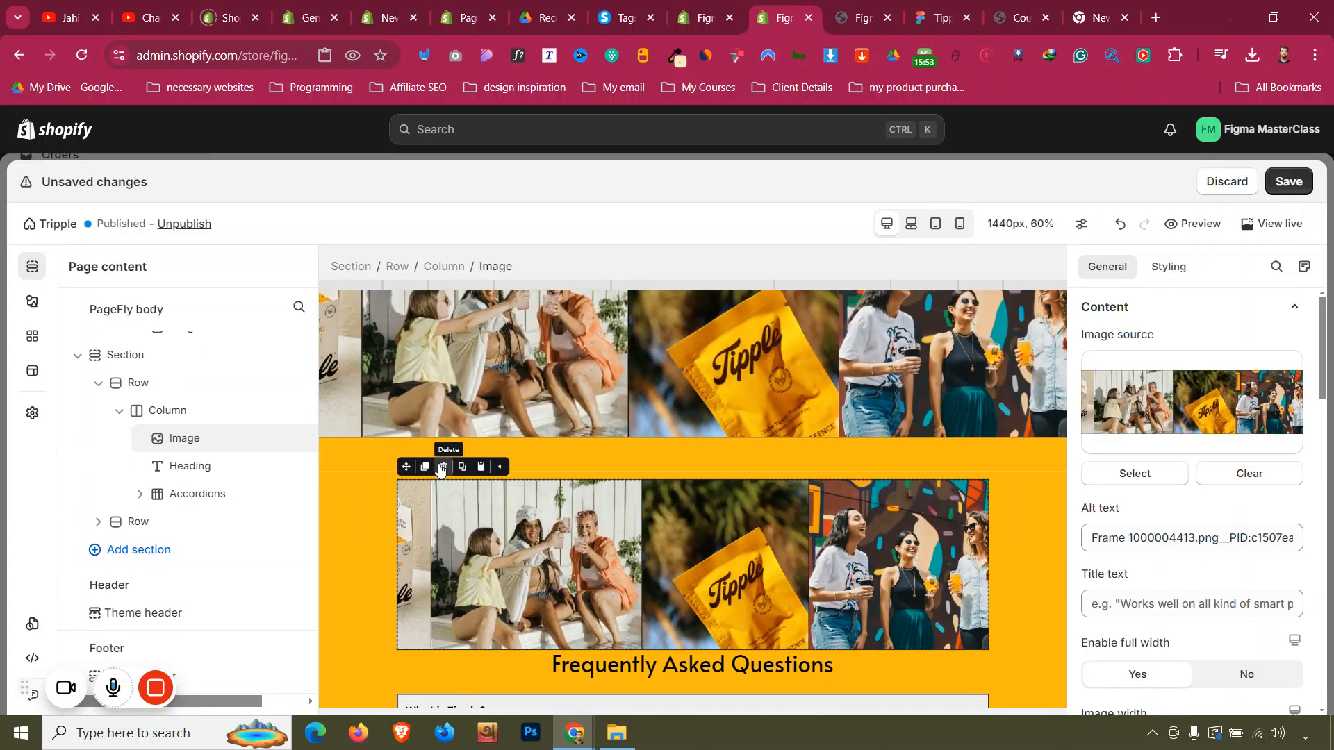
click(444, 467)
scroll(477, 474, down, 3)
scroll(627, 399, up, 1)
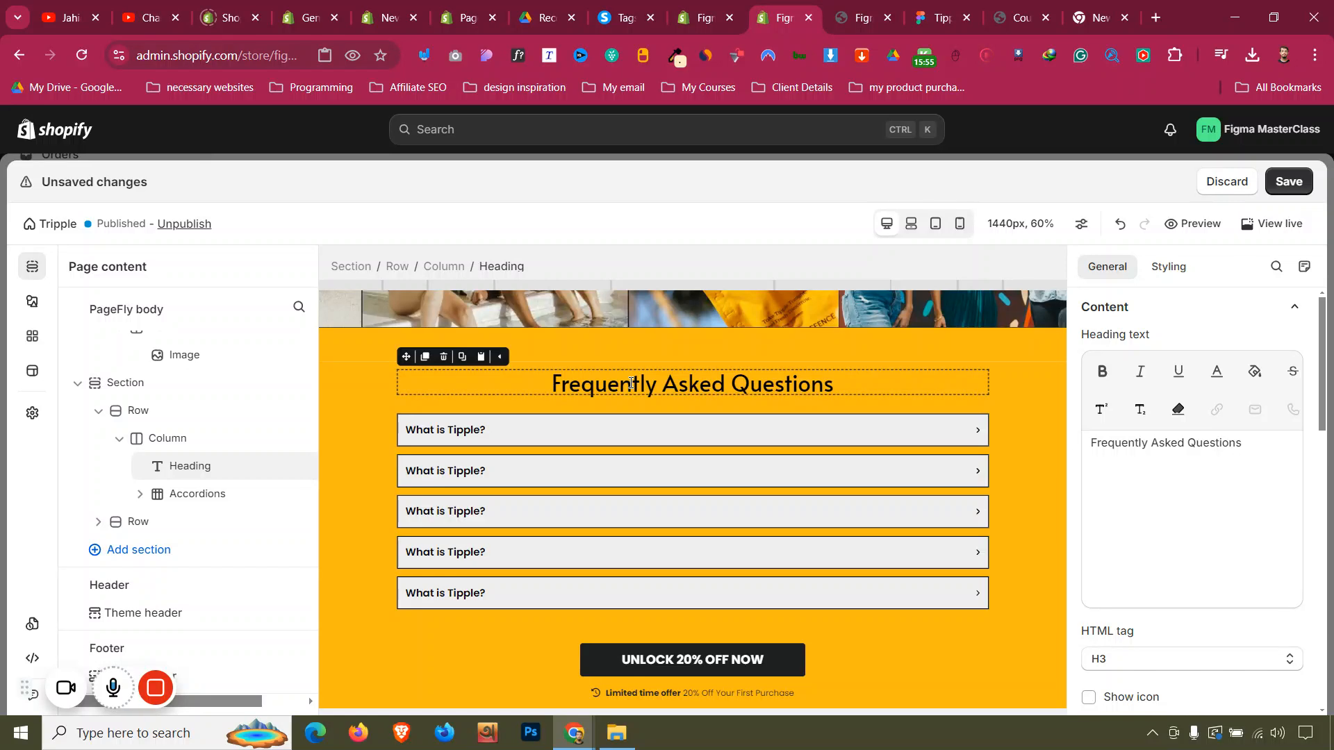
Move the FAQ heading into the row below, directly above the button, and delete the accordions
drag(407, 349, 713, 650)
click(469, 401)
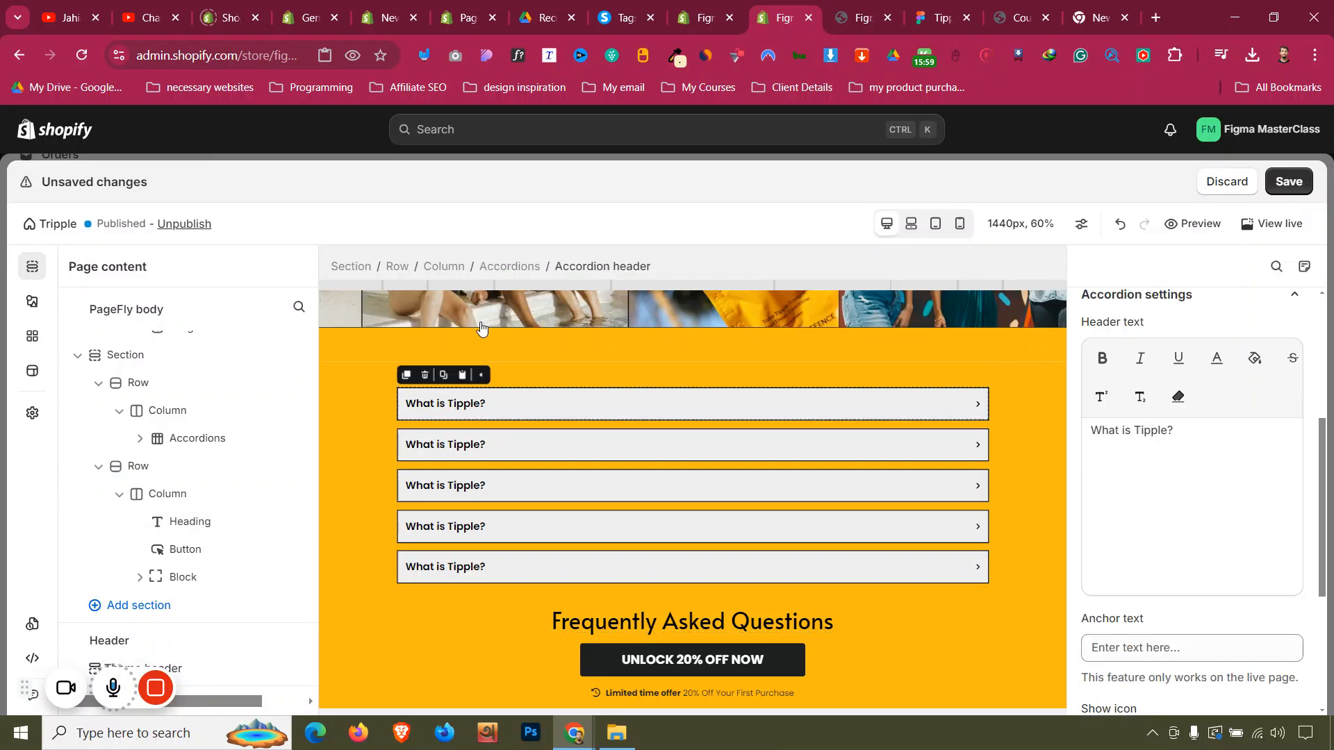
click(514, 268)
click(443, 378)
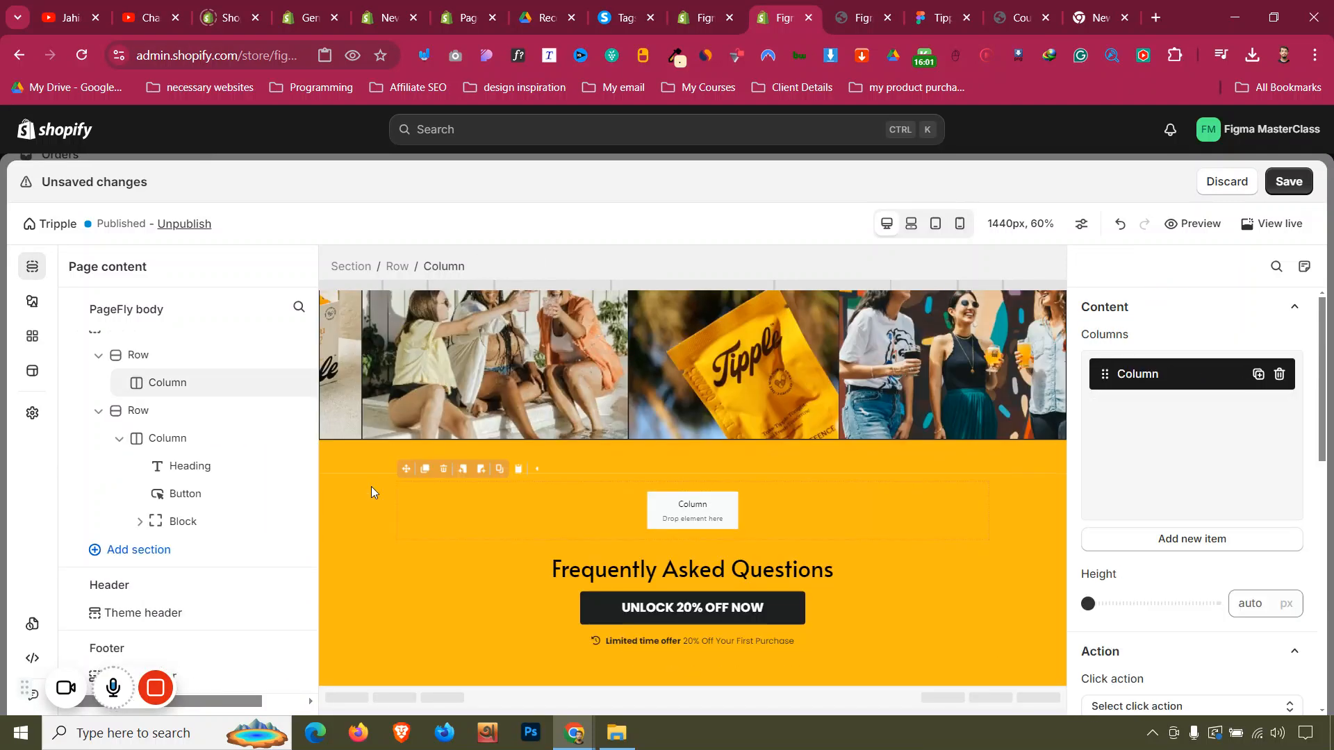
Delete the empty row above the heading in the lower section
click(360, 515)
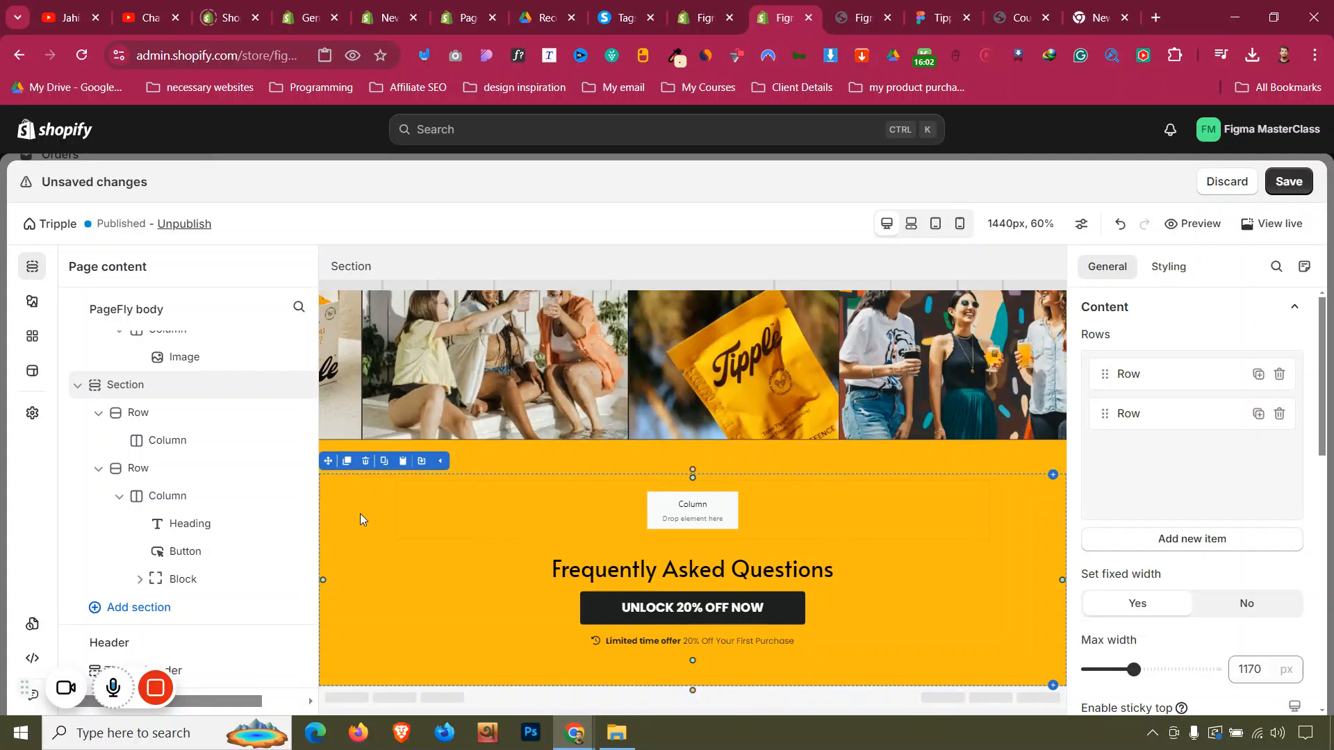
click(570, 478)
click(437, 462)
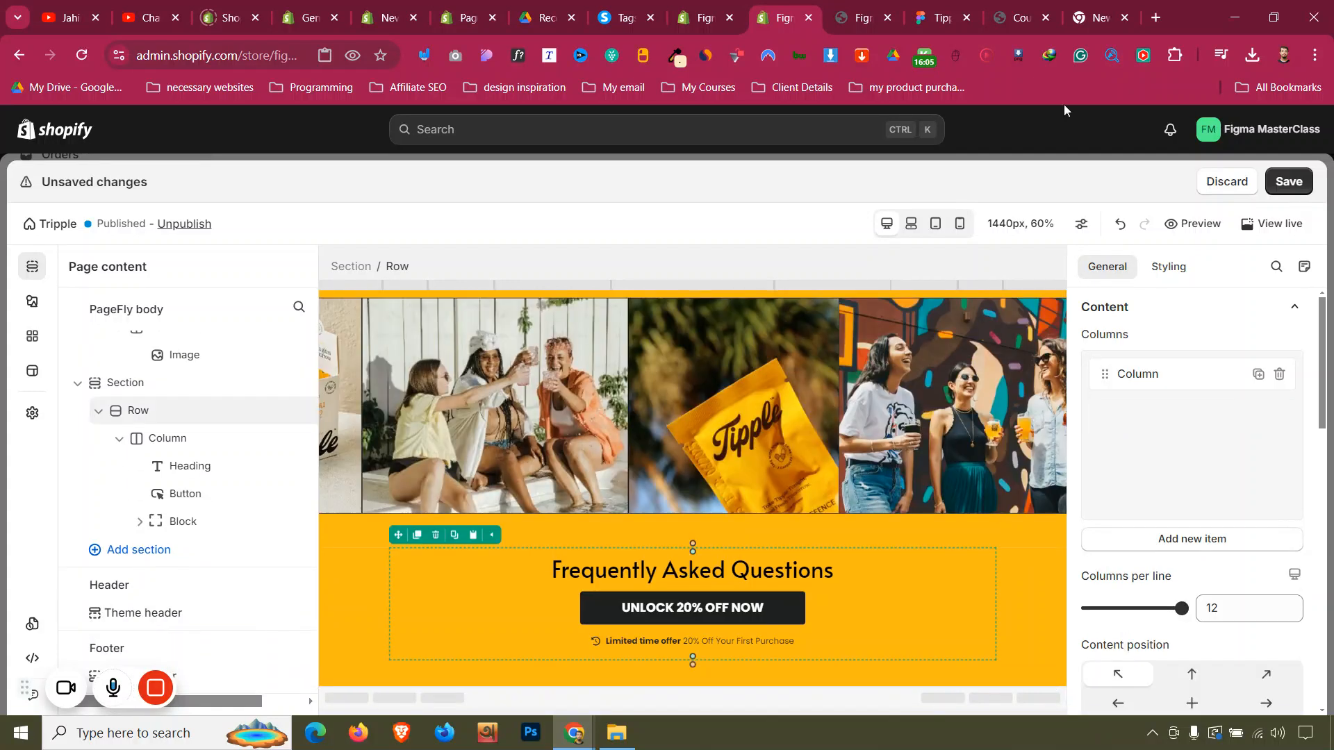
Replace the heading text with "Ready to Feel Great Tomorrow?", copied from the Figma design
click(935, 16)
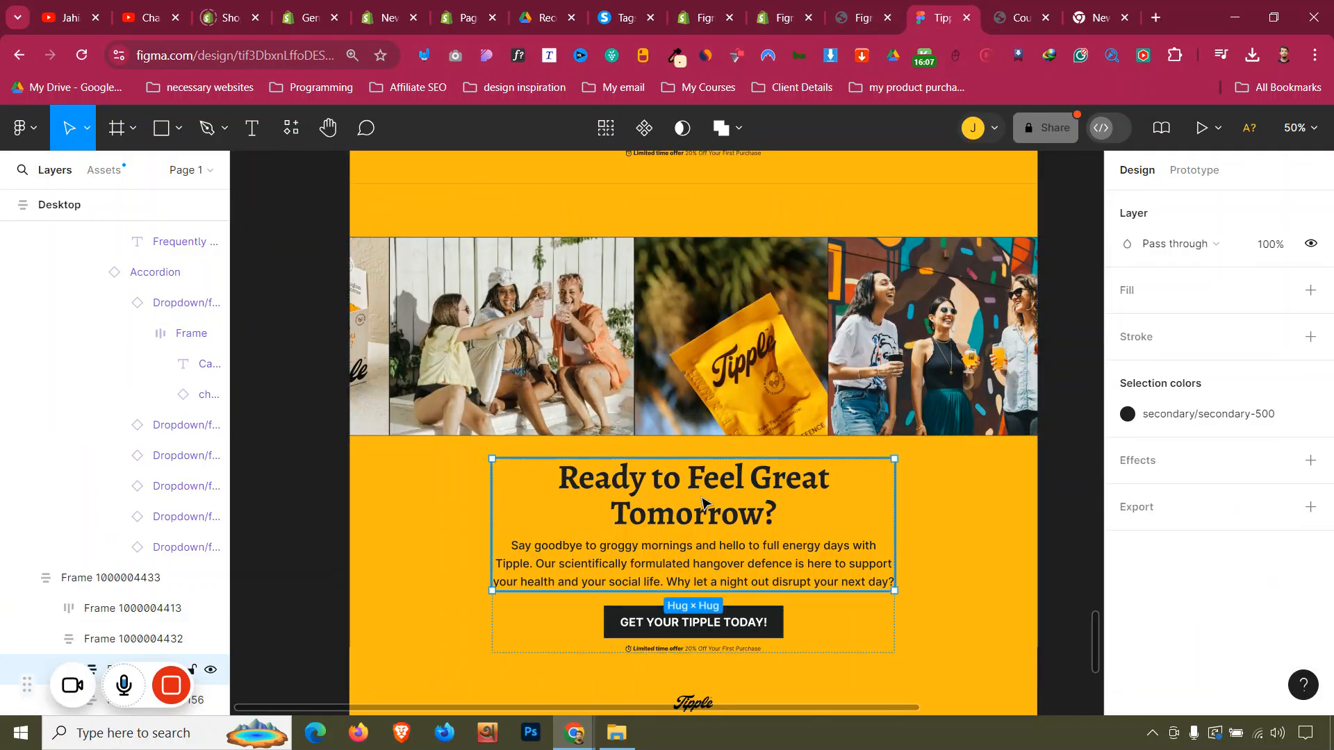
click(735, 503)
double_click(735, 504)
key(ctrl+a)
key(ctrl+c)
click(783, 16)
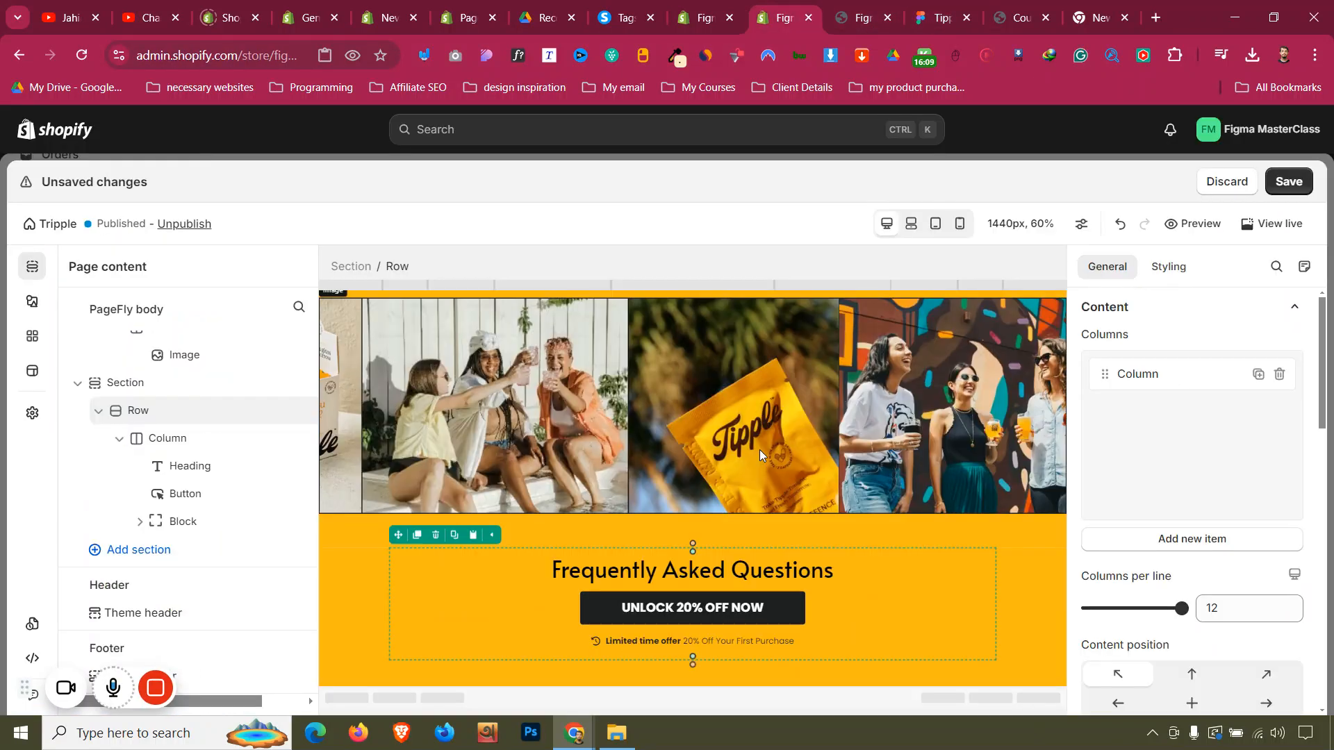
click(763, 570)
key(ctrl+a)
key(ctrl+v)
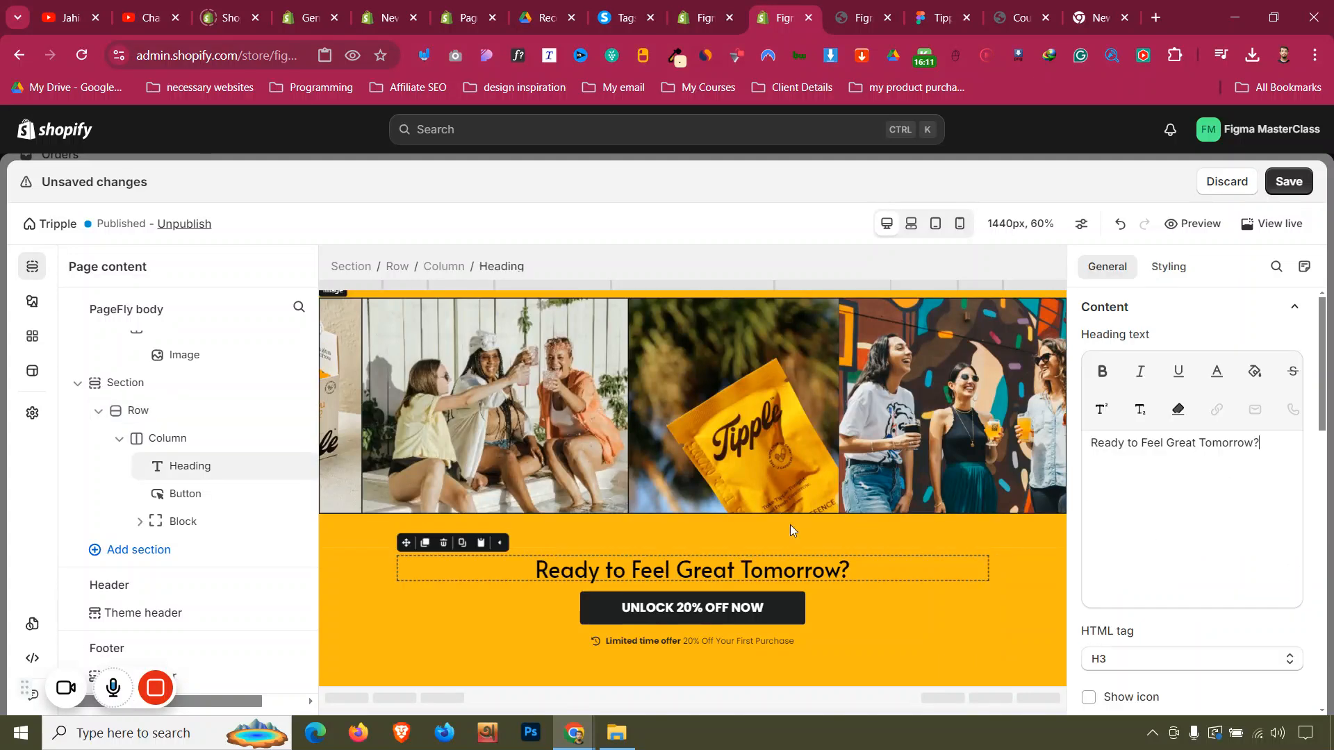
Duplicate a review card's paragraph and place the copy between the "Ready to Feel Great Tomorrow?" heading and the button
scroll(756, 523, up, 10)
scroll(739, 345, up, 5)
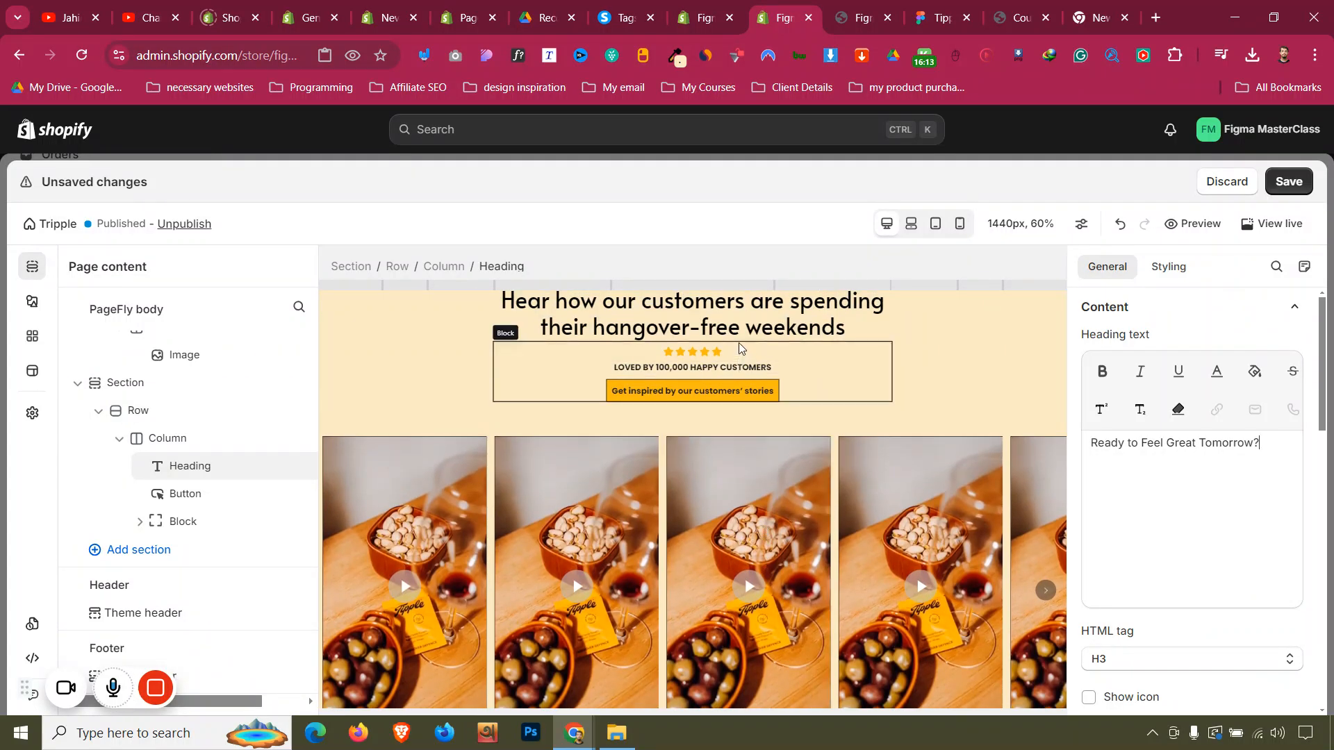
click(917, 7)
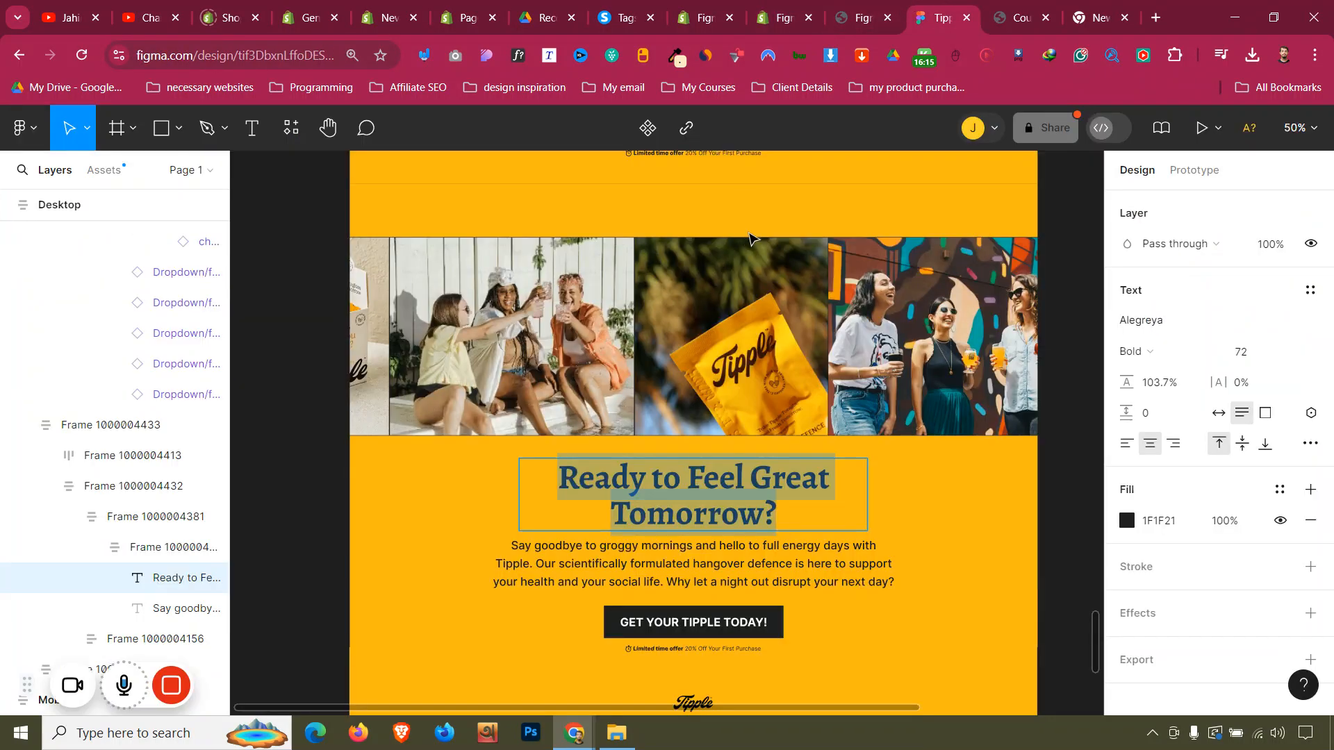
click(778, 17)
scroll(735, 524, down, 2)
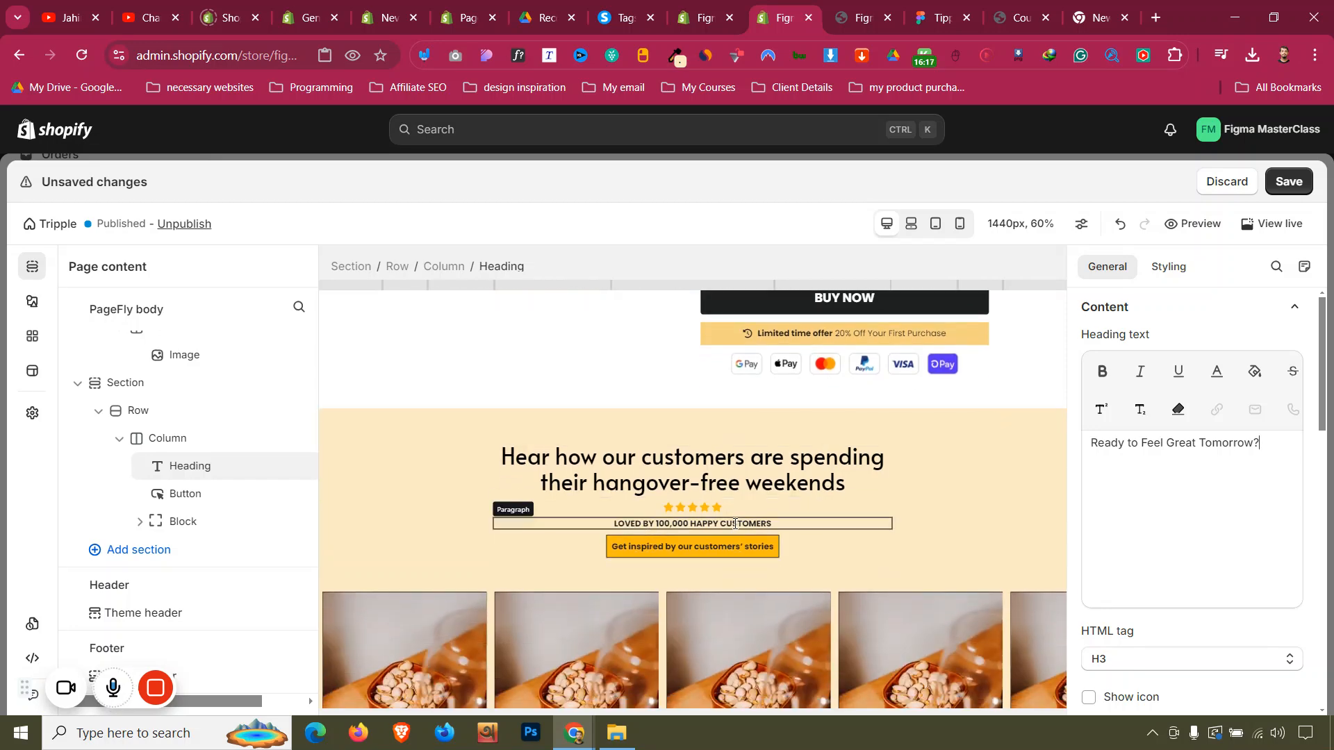
scroll(742, 520, up, 8)
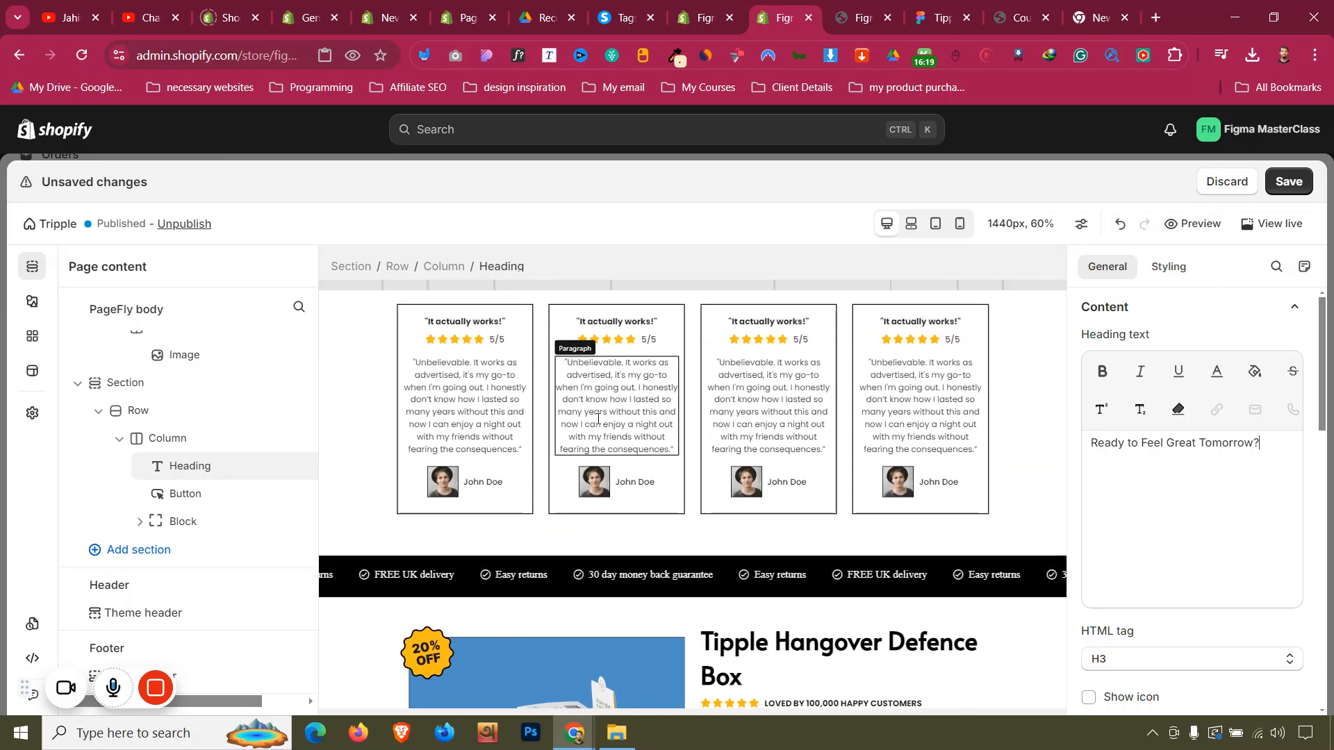
click(598, 412)
click(583, 343)
drag(566, 448, 710, 576)
Replace the new paragraph's text with the "Say goodbye to groggy mornings" copy from the Figma design
click(915, 6)
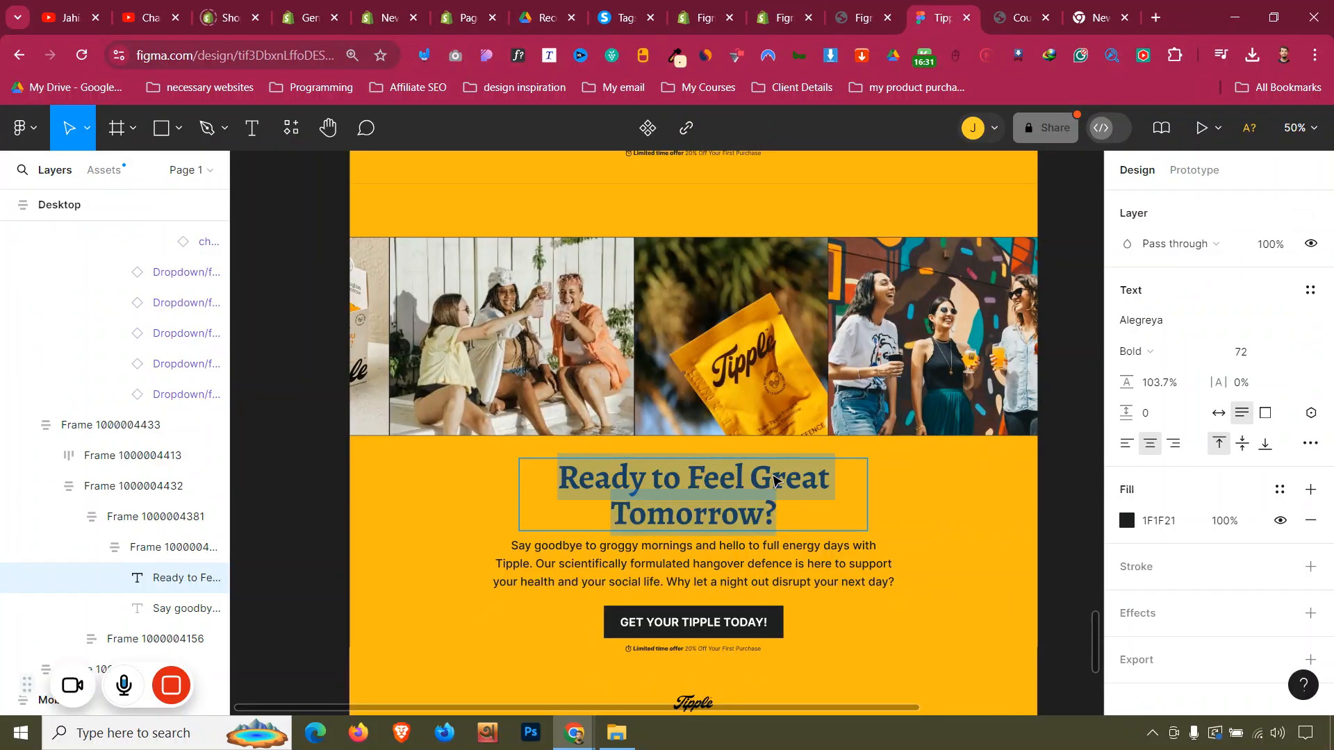
click(753, 582)
key(ctrl+a)
key(ctrl+c)
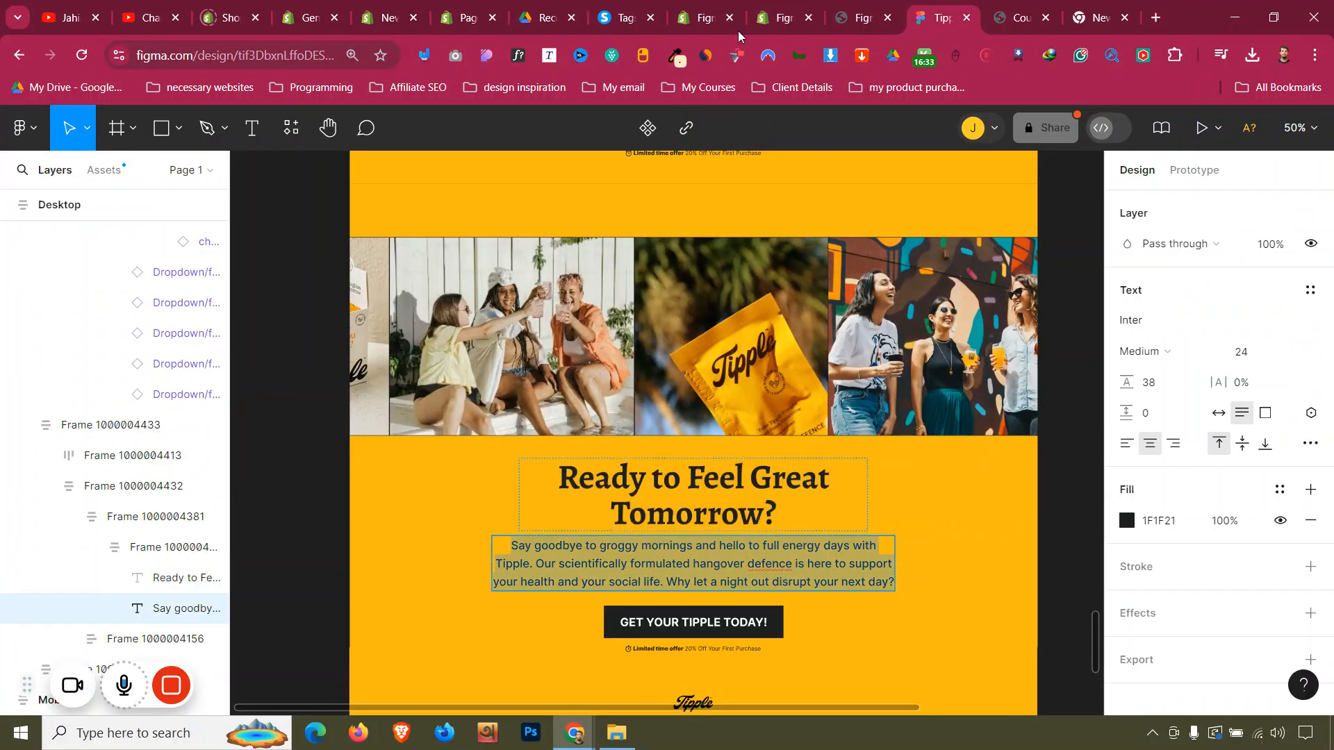
click(766, 10)
click(1144, 560)
key(ctrl+a)
key(ctrl+v)
Set the font size of the paragraph under the call-to-action heading to 20 px
click(1170, 267)
scroll(1244, 452, down, 2)
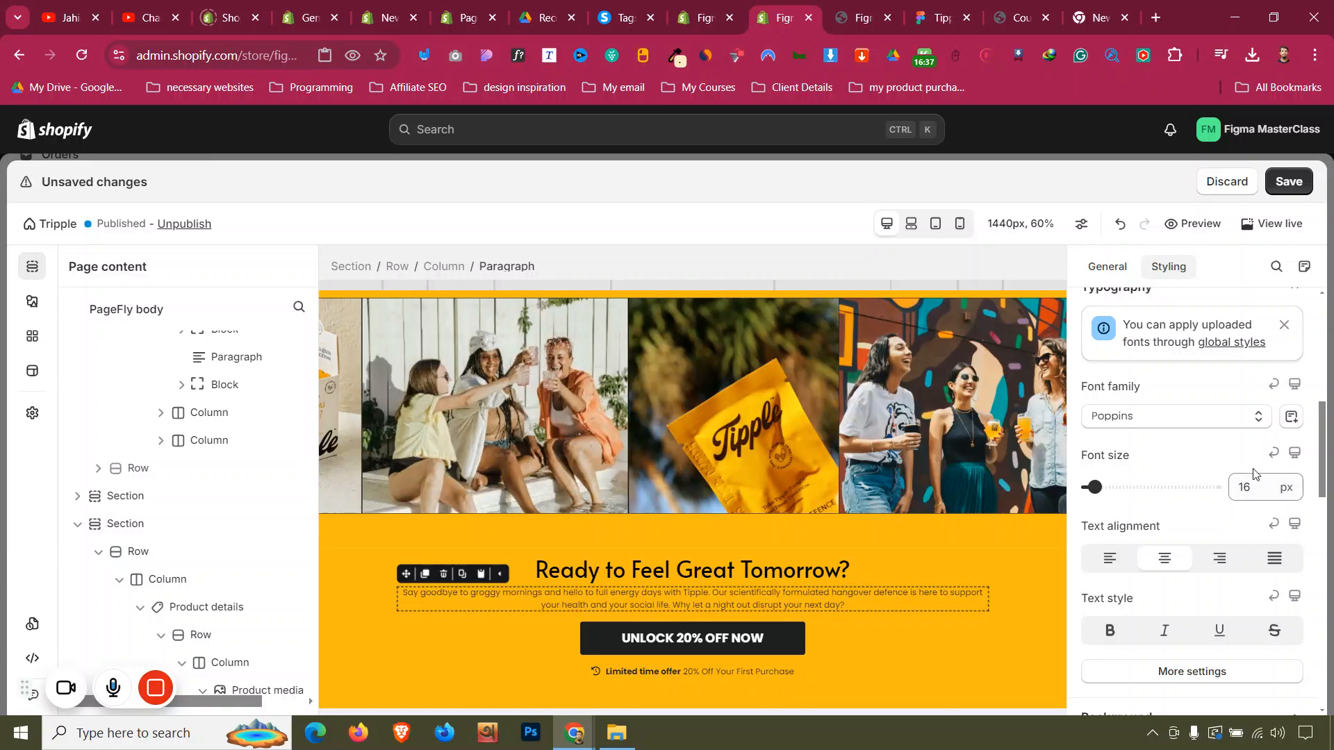
key(BackSpace)
key(BackSpace)
text(20)
Set the call-to-action paragraph's content color to black, rgb(0, 0, 0)
scroll(1220, 379, up, 5)
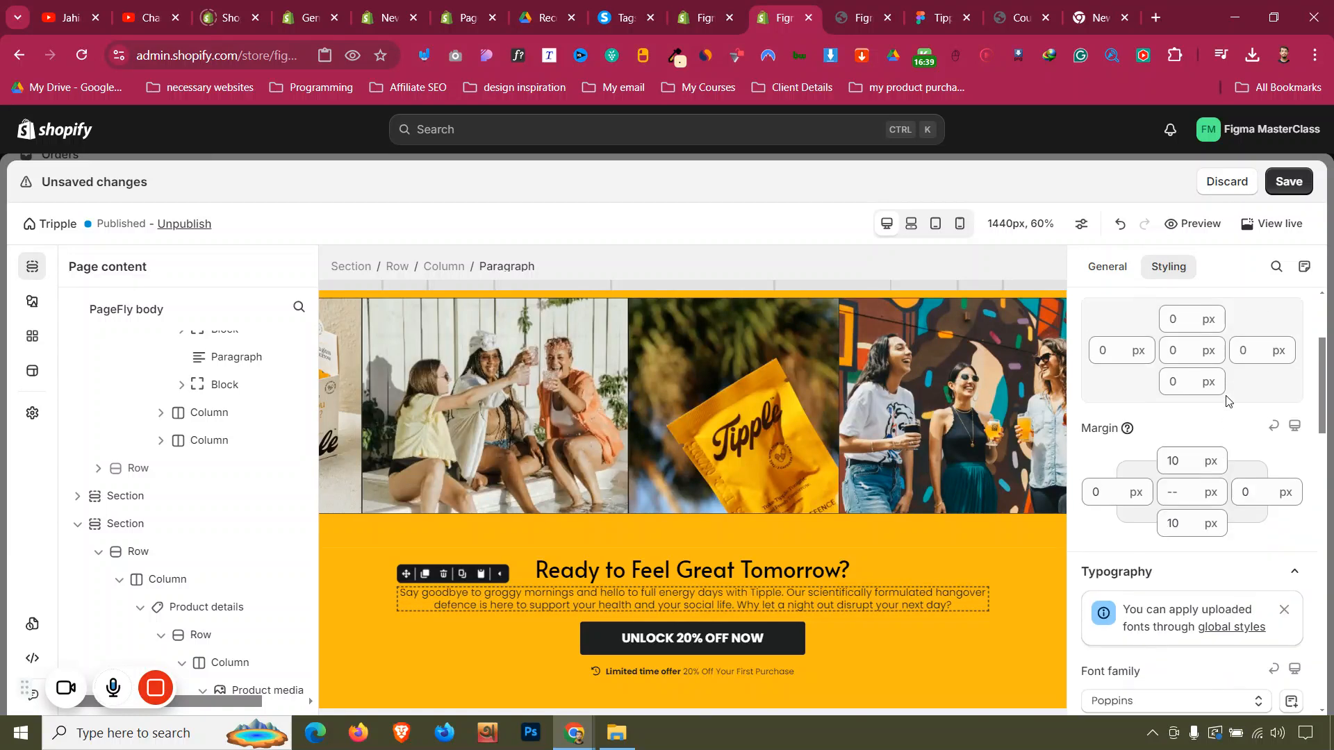
click(1169, 455)
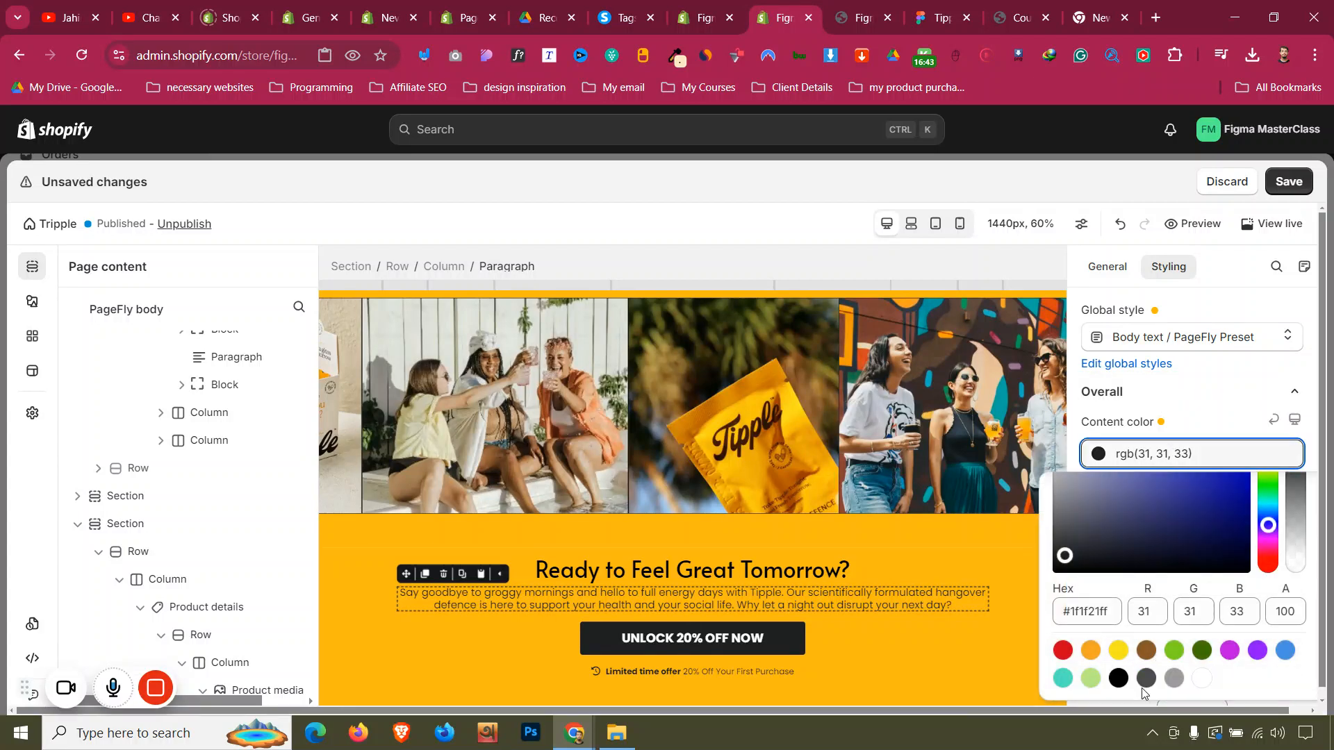
click(1120, 679)
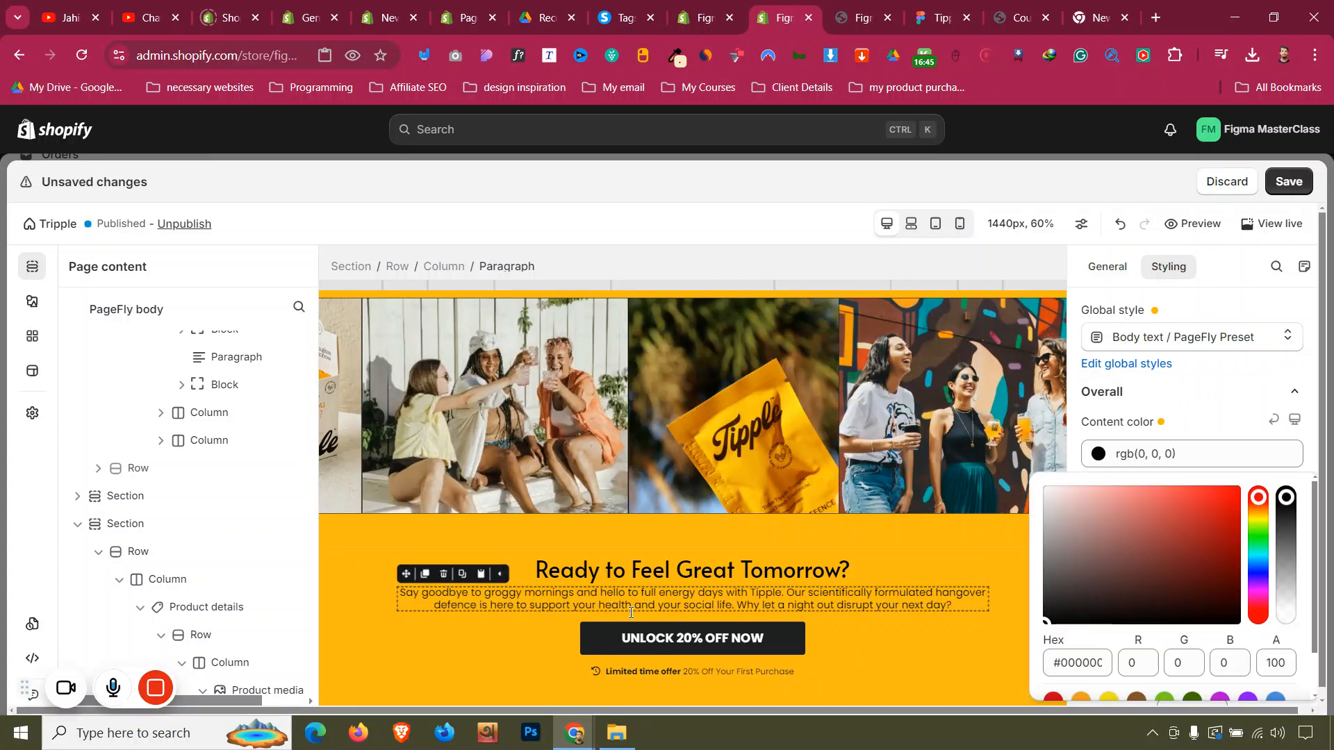
click(361, 565)
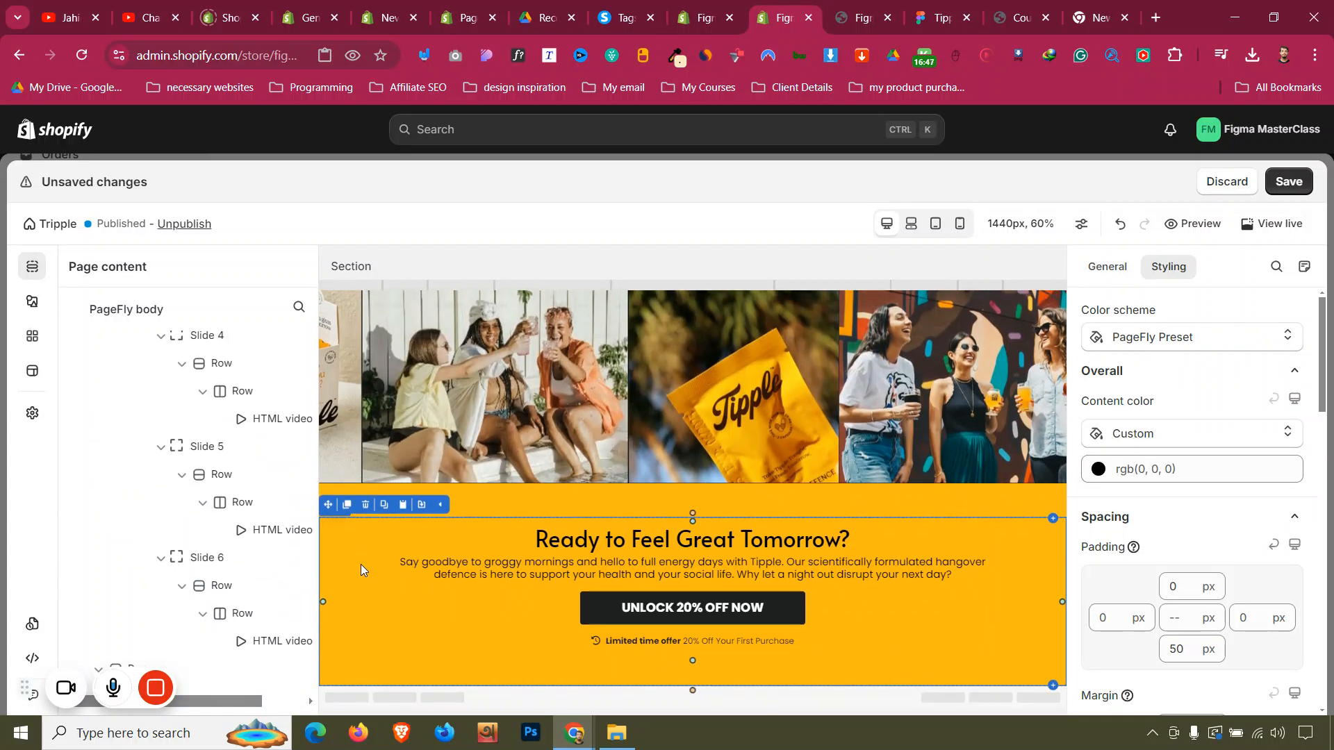
Check the heading's text size in the Figma design and set the call-to-action heading's font size to 70 px
click(916, 8)
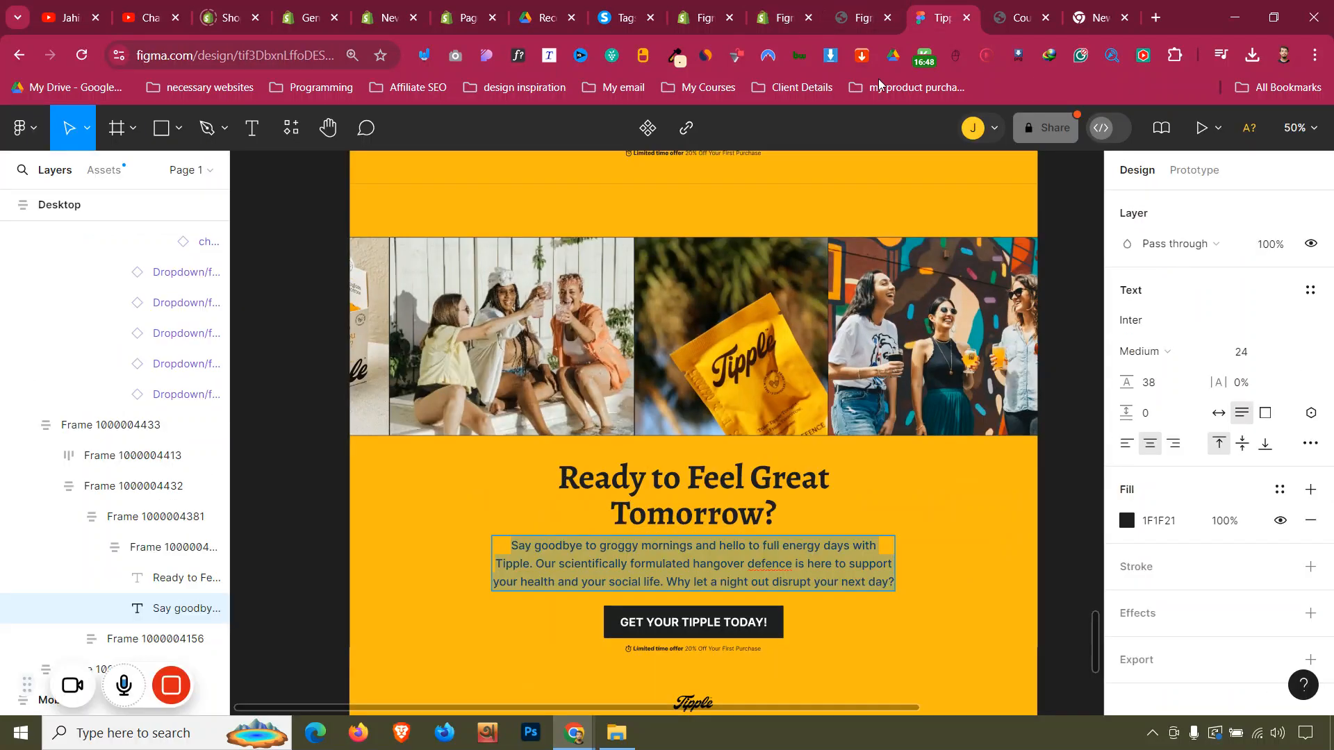
double_click(708, 510)
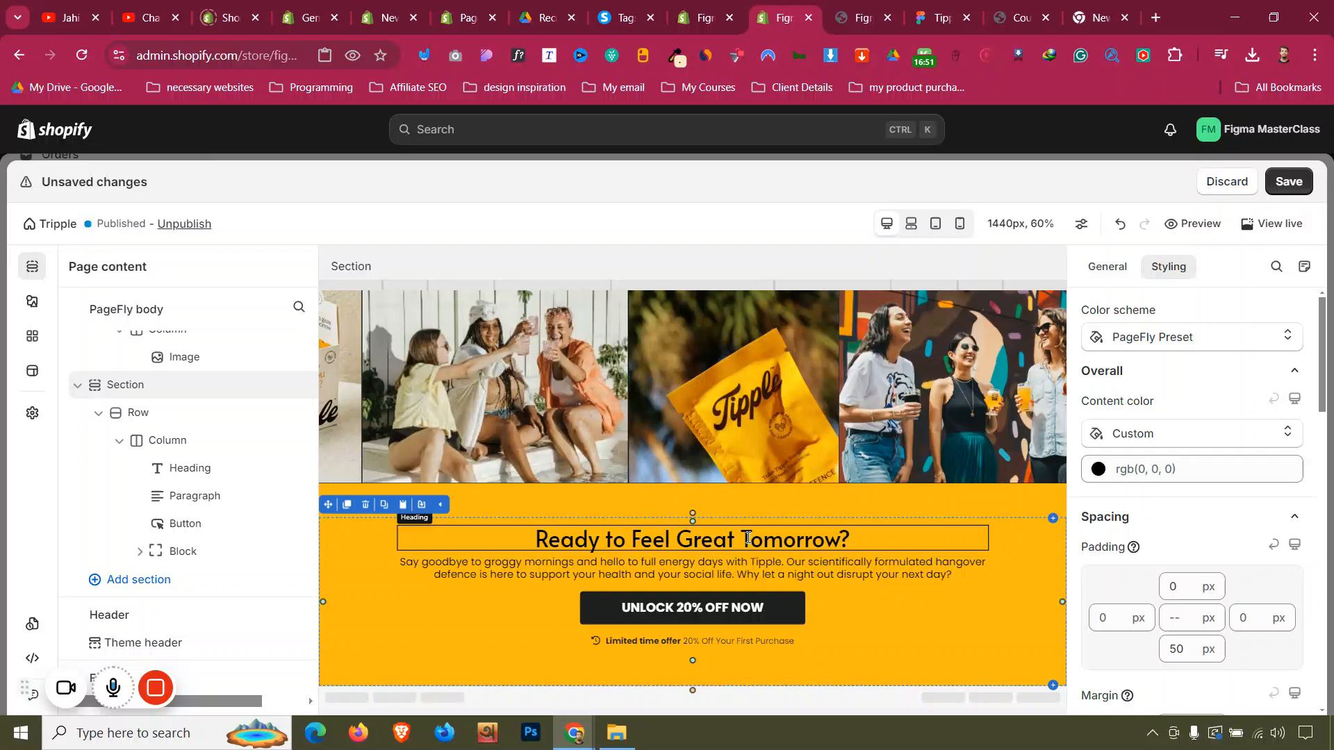
key(Up)
key(Up)
key(Up)
key(Up)
key(Up)
key(Up)
key(Up)
key(Up)
key(Up)
key(Up)
key(Up)
key(Up)
key(Up)
key(Up)
key(Up)
key(Up)
key(Up)
key(Up)
key(Up)
key(Up)
key(Down)
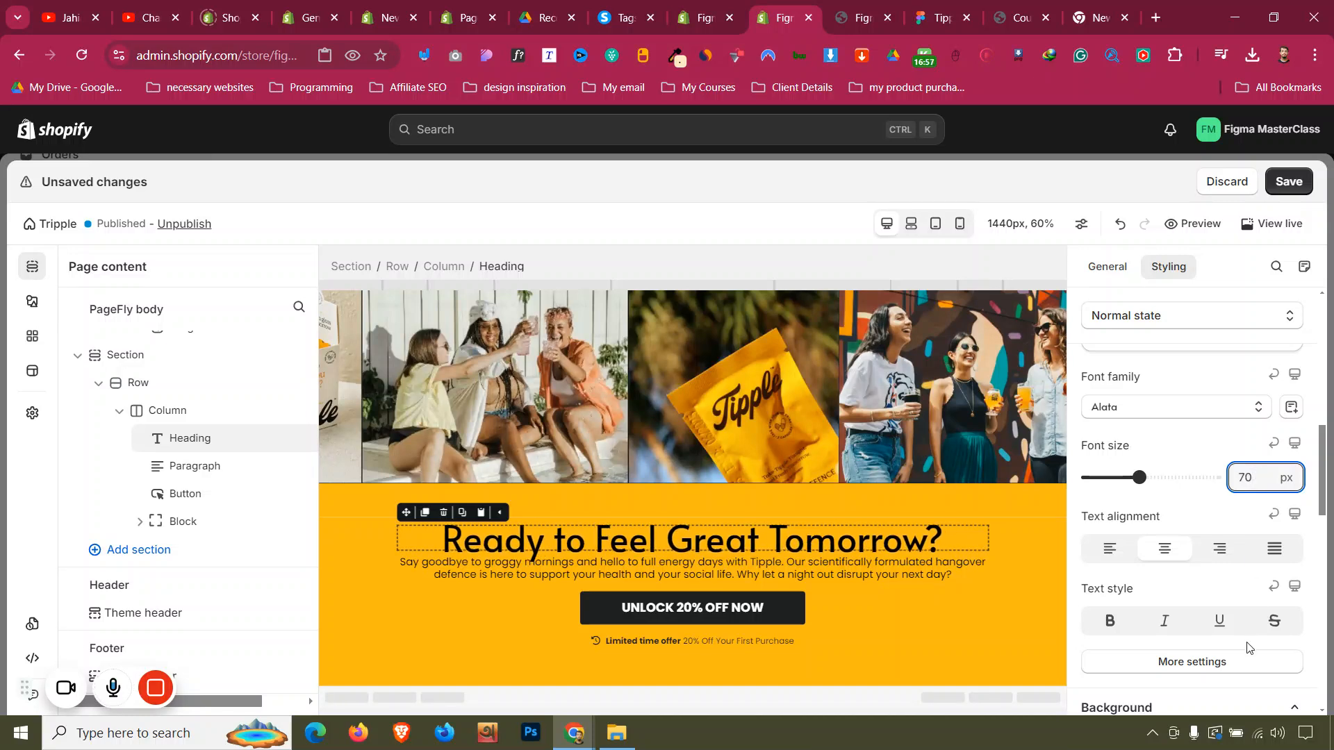
Set the line height of the "Ready to Feel Great Tomorrow?" heading to 77 px
click(1255, 660)
key(Up)
key(Up)
key(Up)
key(Up)
key(Up)
key(Up)
key(Up)
key(Up)
key(Up)
key(Up)
key(Up)
key(Up)
key(Up)
key(Up)
key(Up)
key(Up)
key(Up)
key(Up)
key(Up)
key(Up)
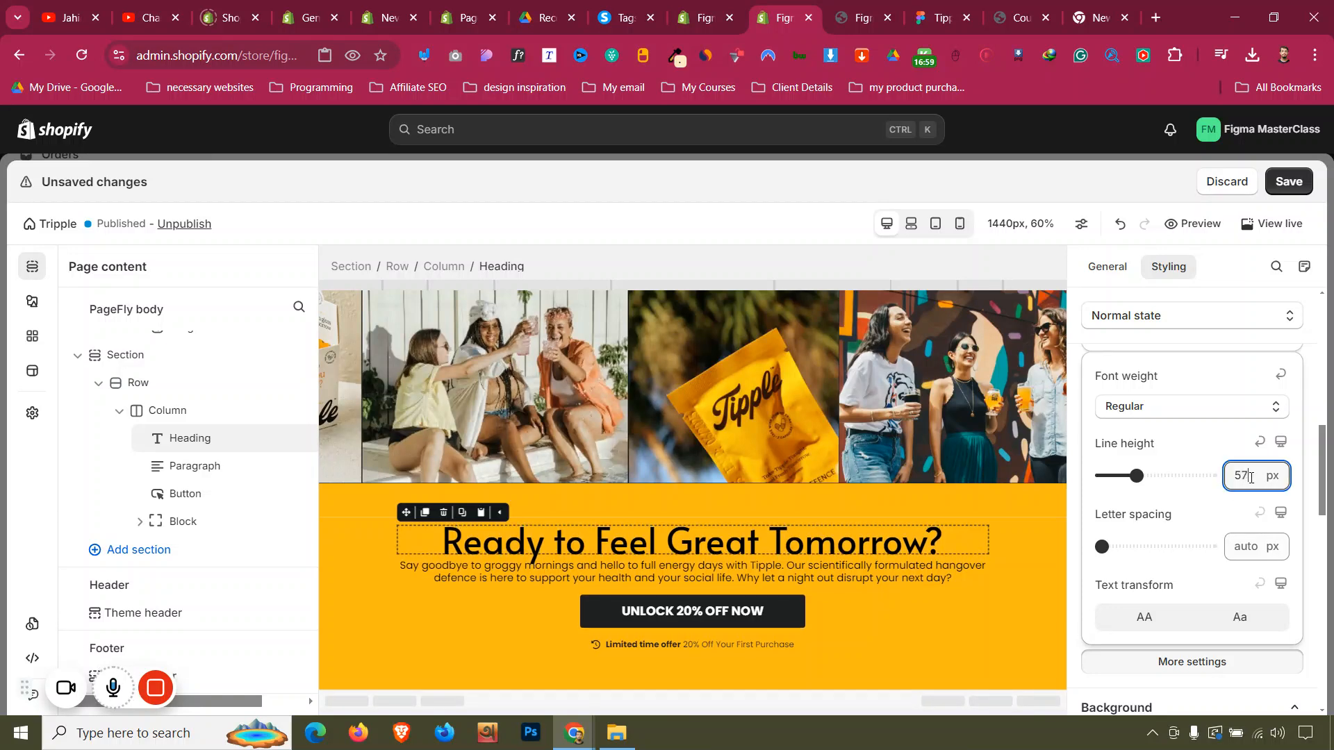
key(Down)
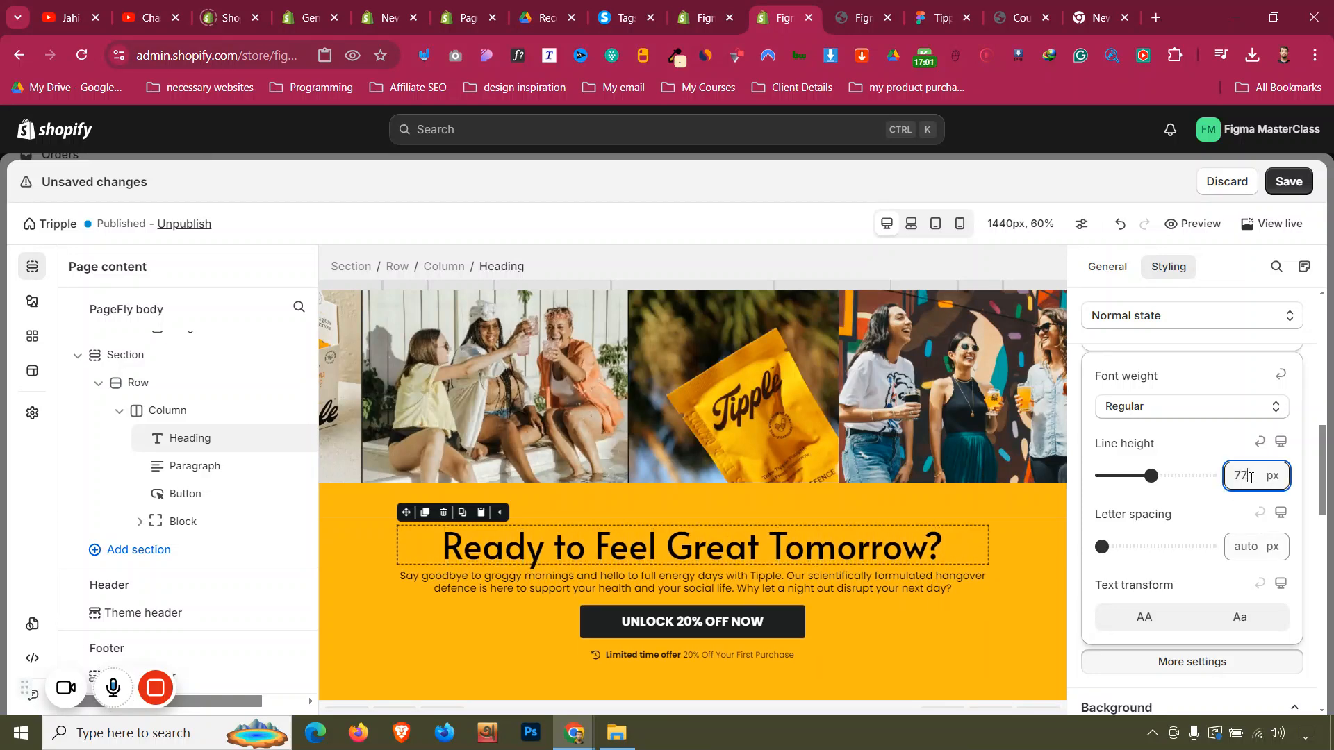
Set the top margin of the call-to-action paragraph to 20 px
click(378, 572)
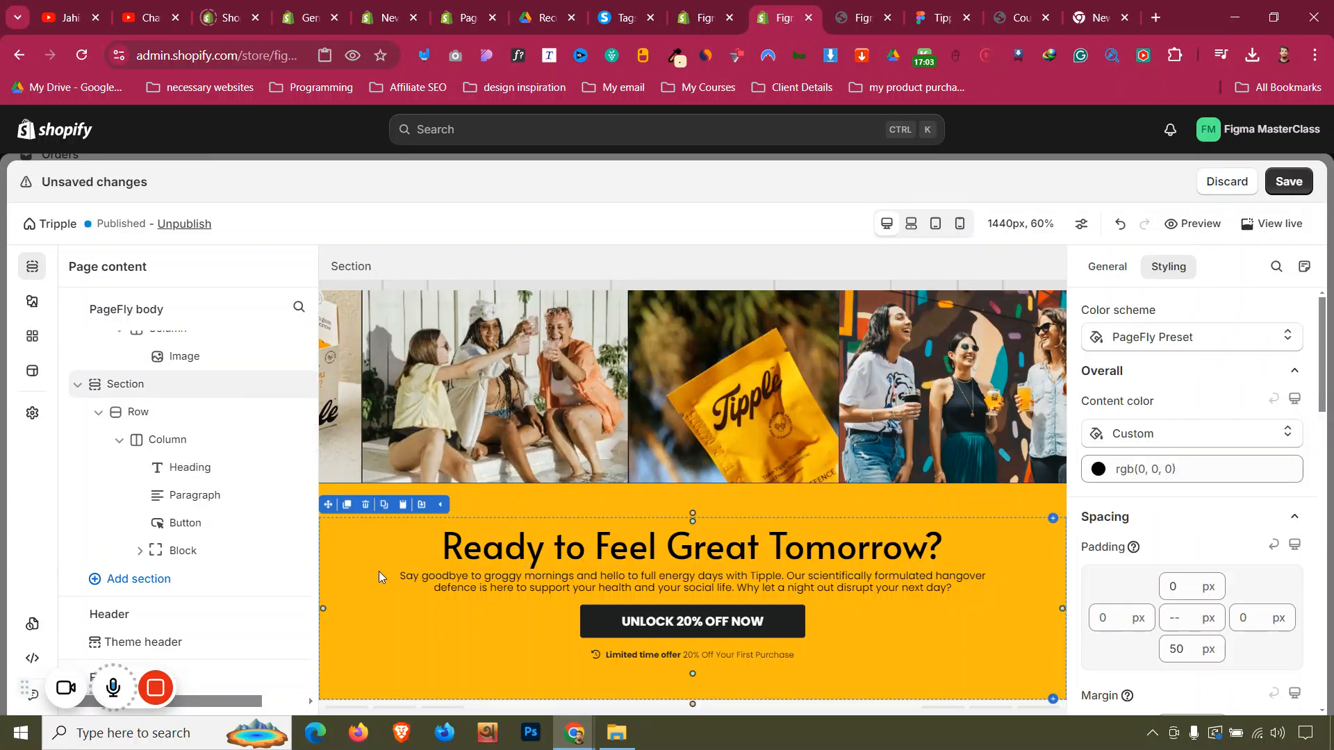
scroll(1209, 580, down, 3)
click(1181, 452)
key(Up)
key(Up)
key(Up)
key(Up)
key(Up)
key(Up)
key(Up)
key(Up)
key(Up)
key(Up)
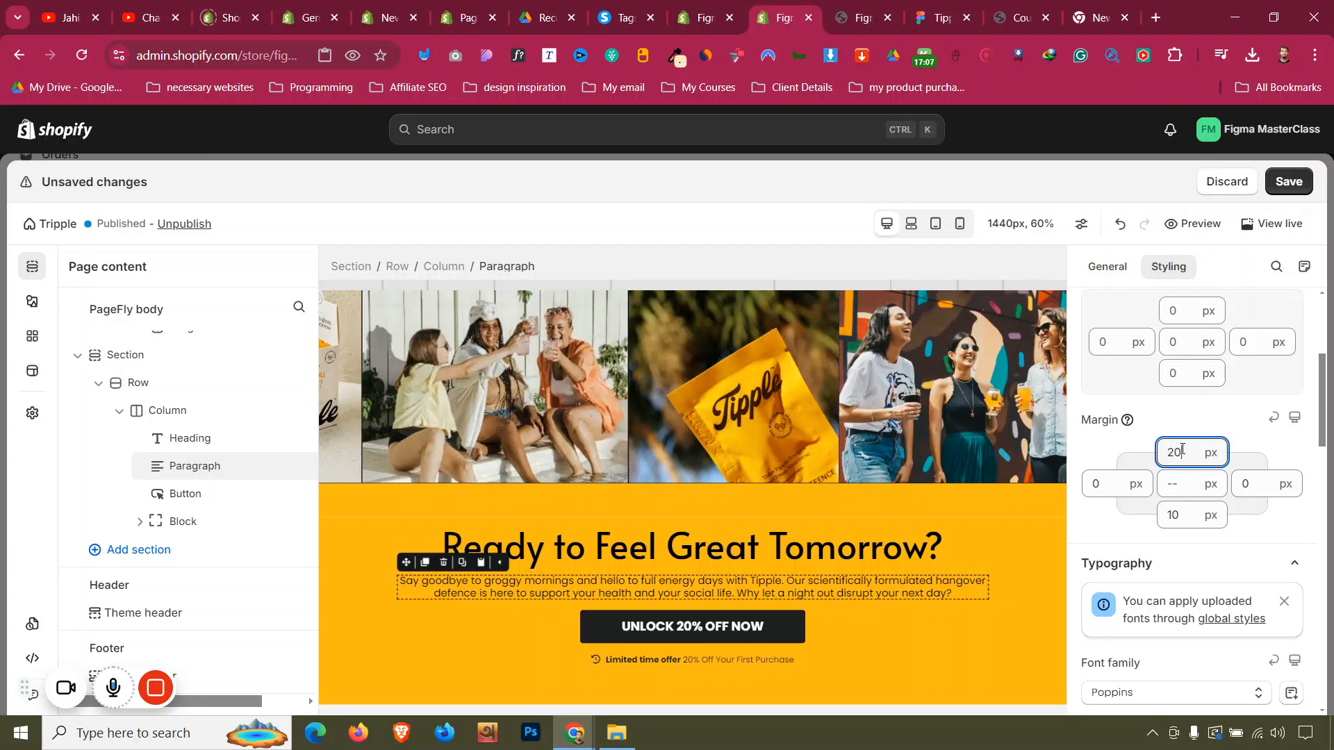
Replace the call-to-action button's text with "Get your Tipple today!" from the Figma design
click(924, 18)
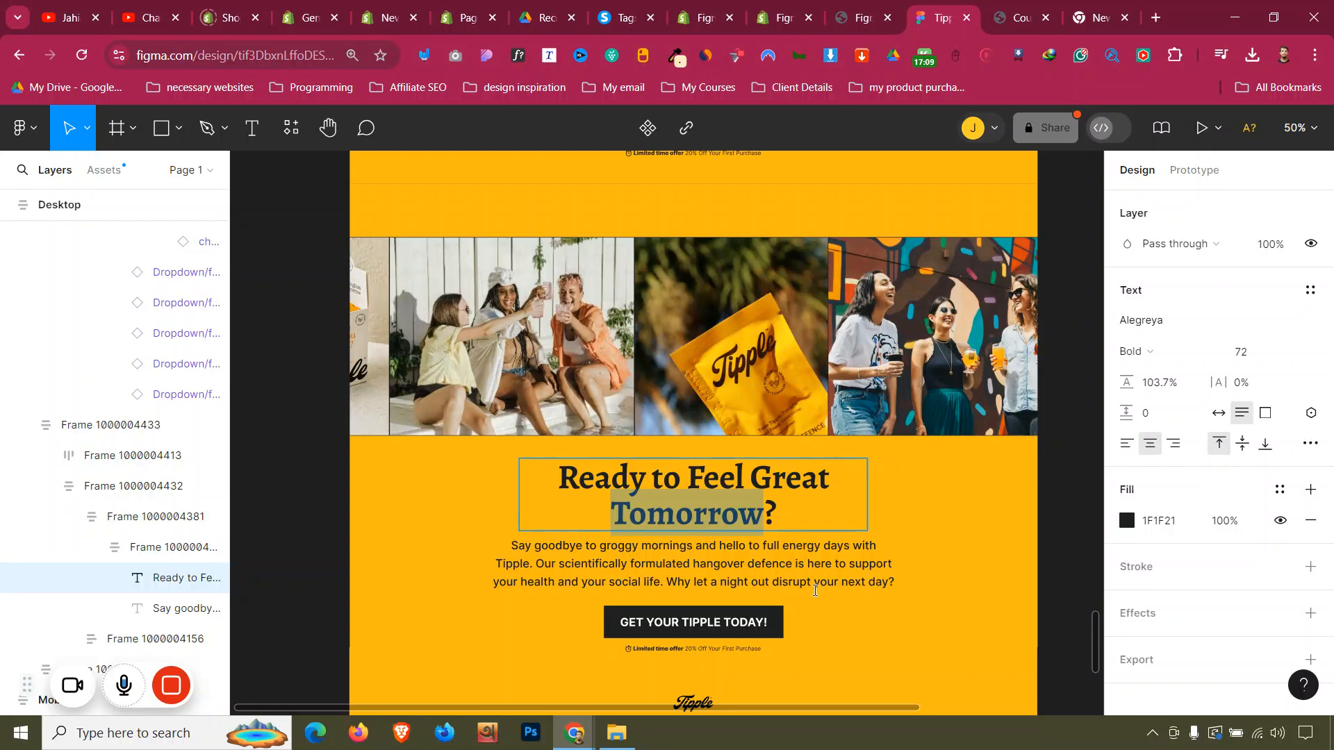
click(733, 619)
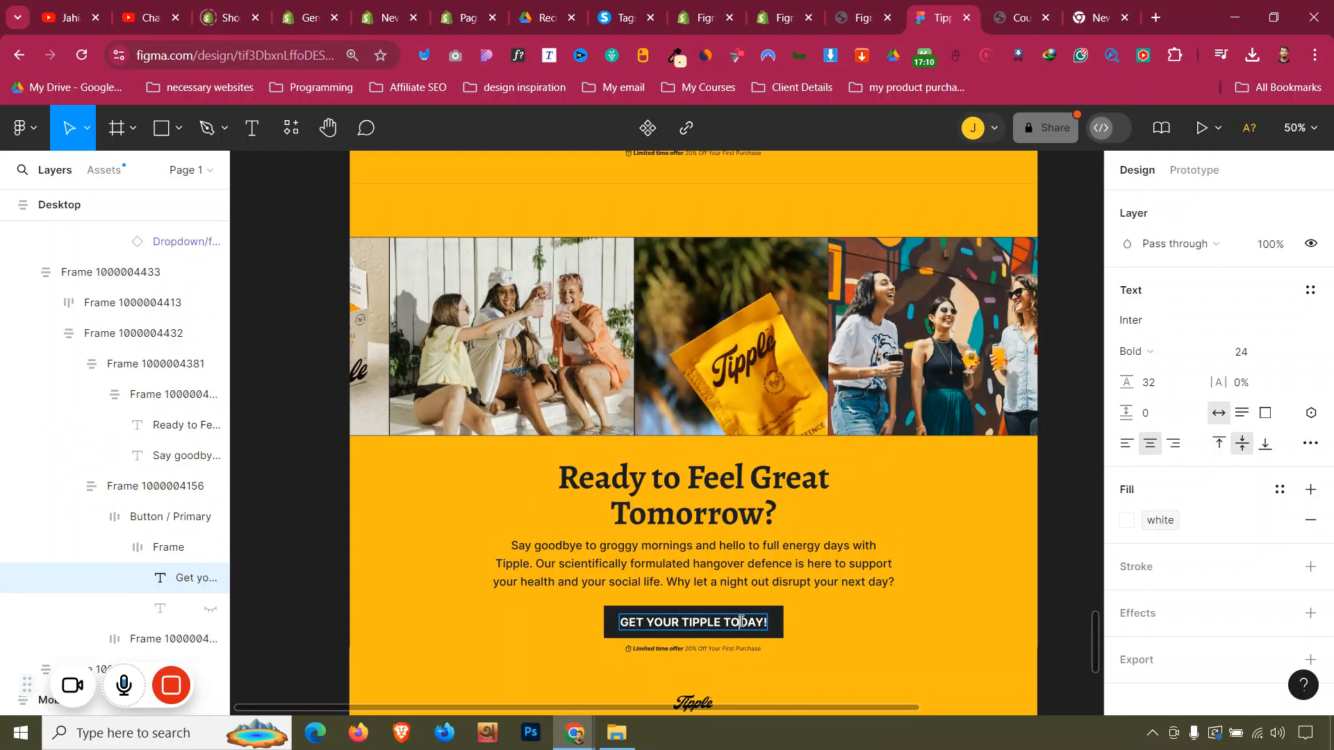
click(764, 8)
click(743, 636)
click(1116, 271)
scroll(1165, 532, down, 2)
scroll(1165, 531, down, 1)
click(1193, 463)
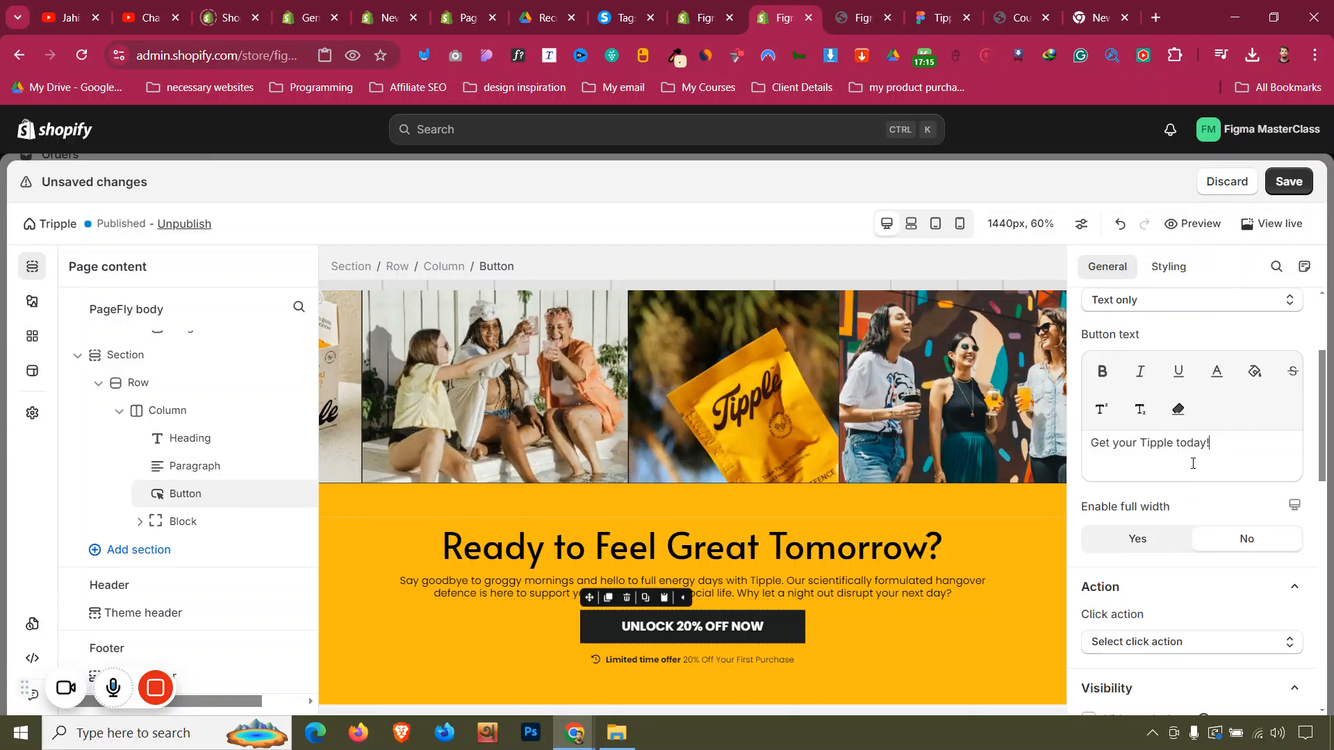
Reduce the call-to-action section's max width to 908 px
click(372, 546)
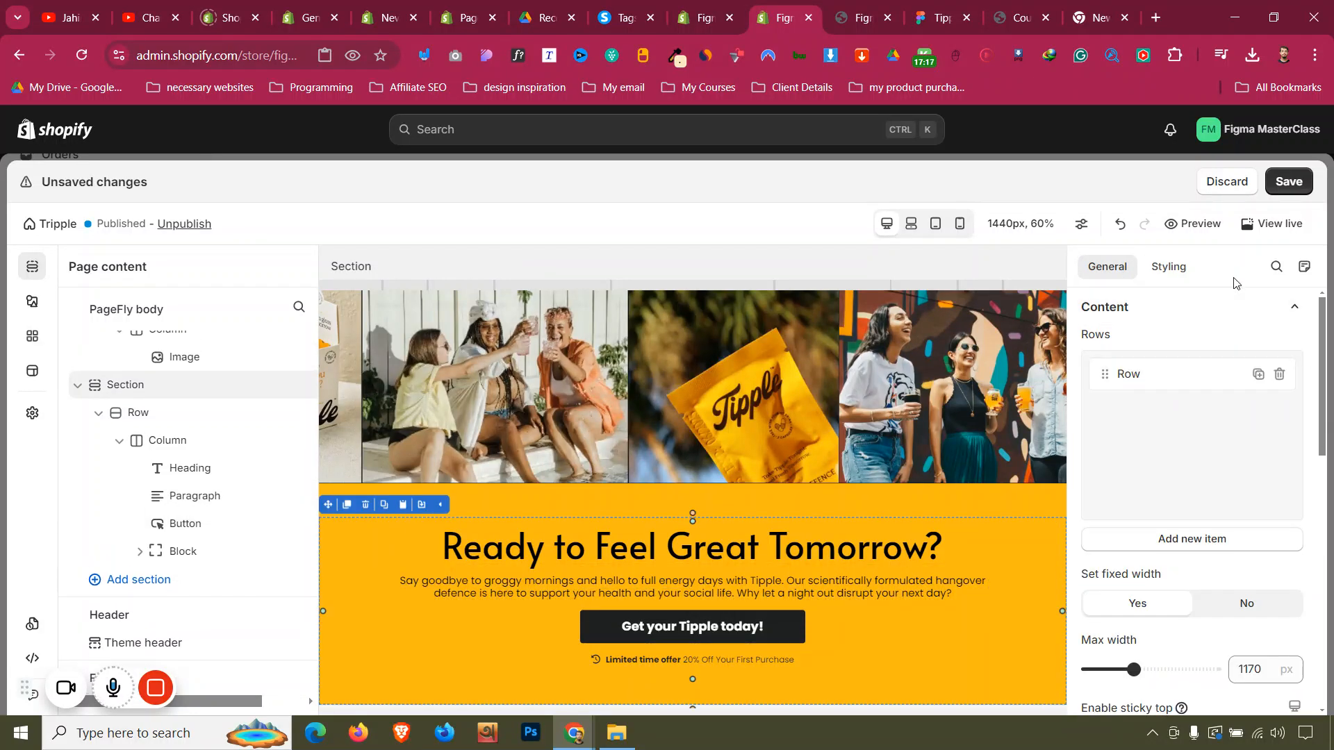
scroll(1188, 584, down, 2)
drag(1135, 583, 1114, 580)
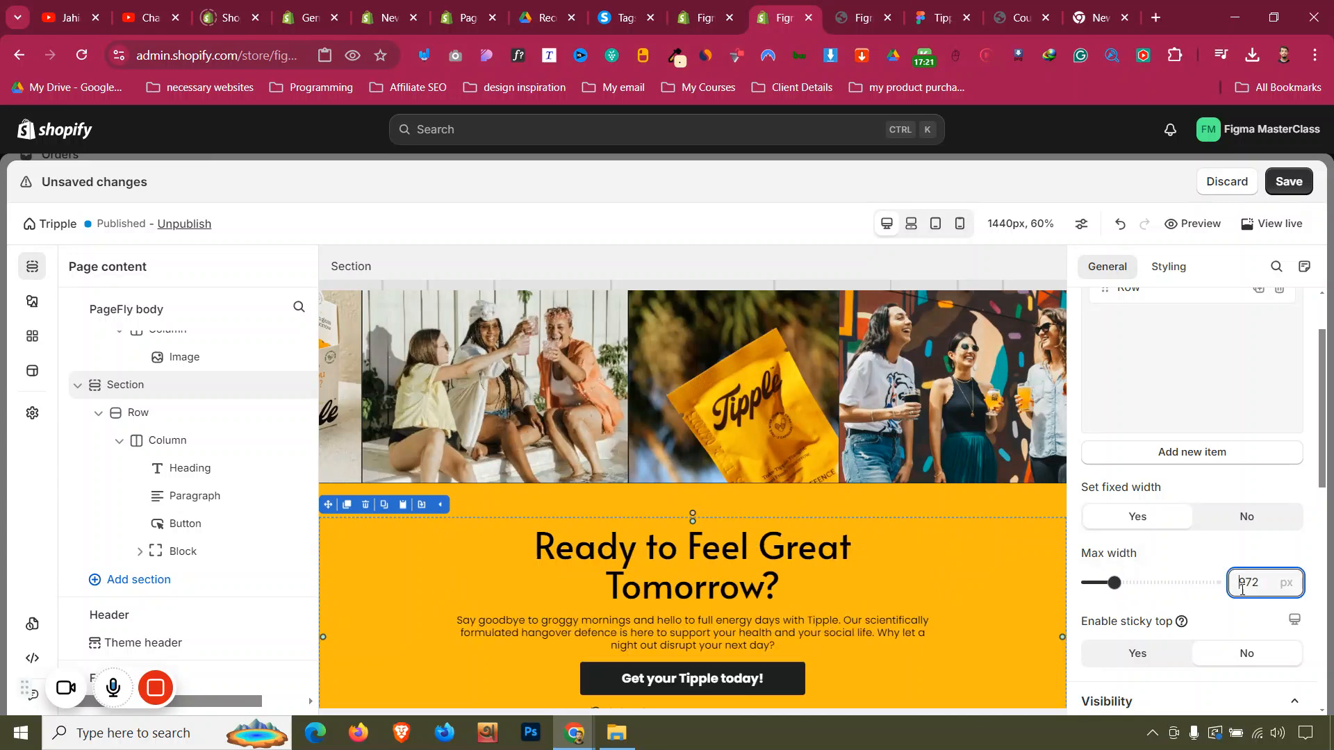
key(Down)
key(Down)
key(Down)
key(Down)
key(Down)
key(Down)
key(Down)
key(Down)
key(Down)
key(Down)
key(Down)
key(Down)
key(Down)
key(Down)
key(Down)
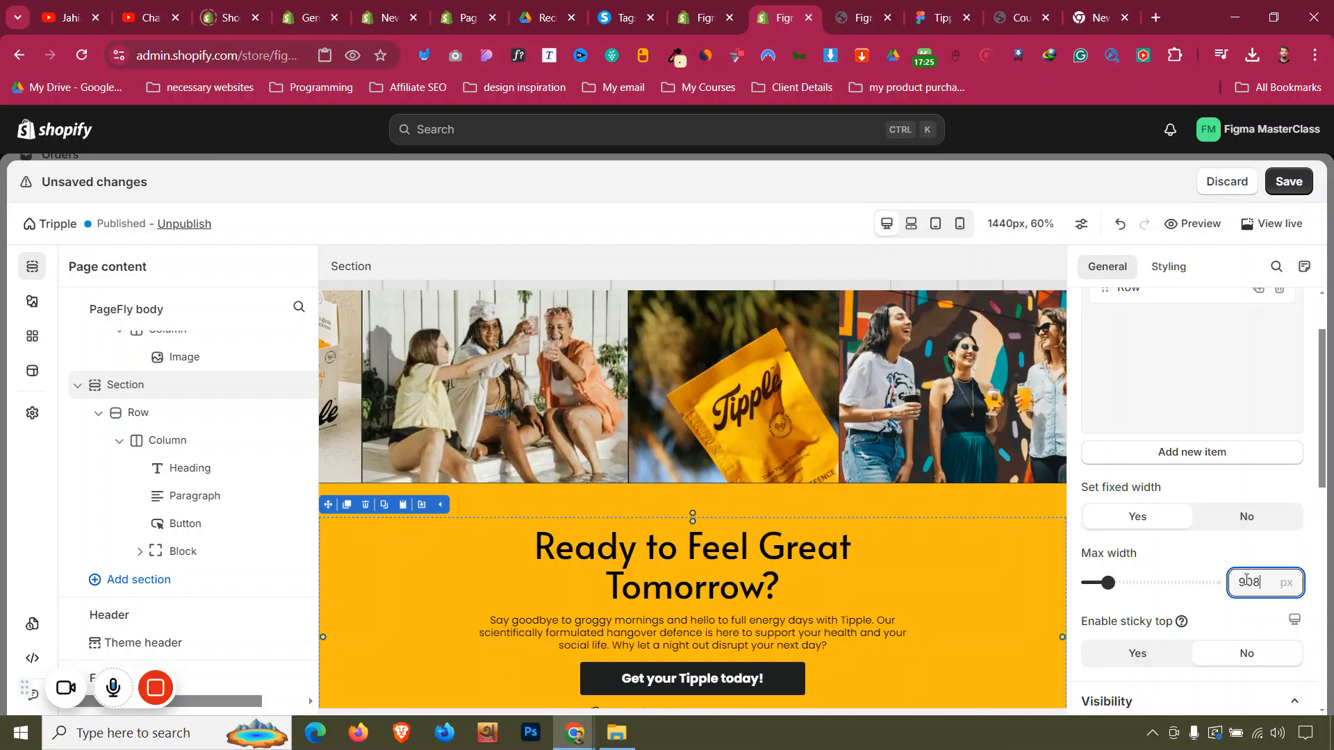
Set the call-to-action section's max width to 900 px and review the closing sections and footer in the Figma design
scroll(370, 592, down, 1)
click(926, 5)
scroll(740, 285, down, 5)
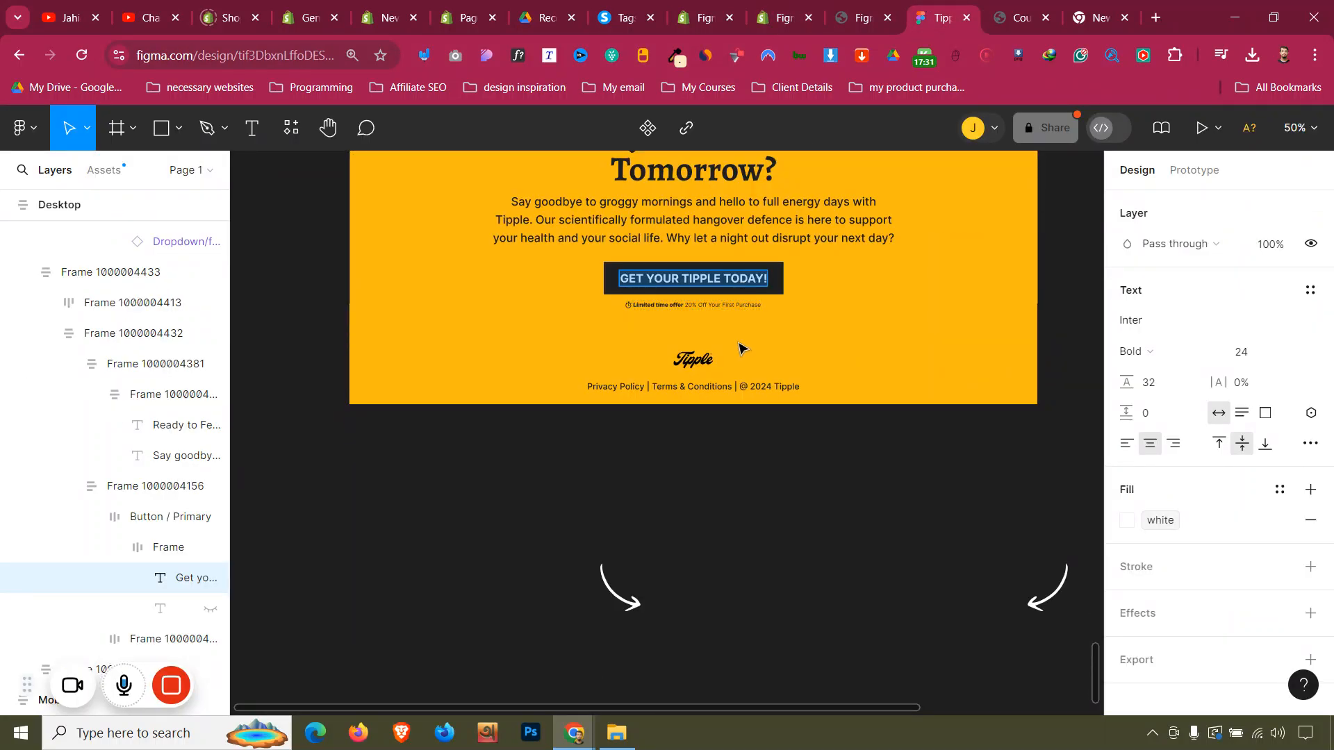
scroll(700, 363, up, 20)
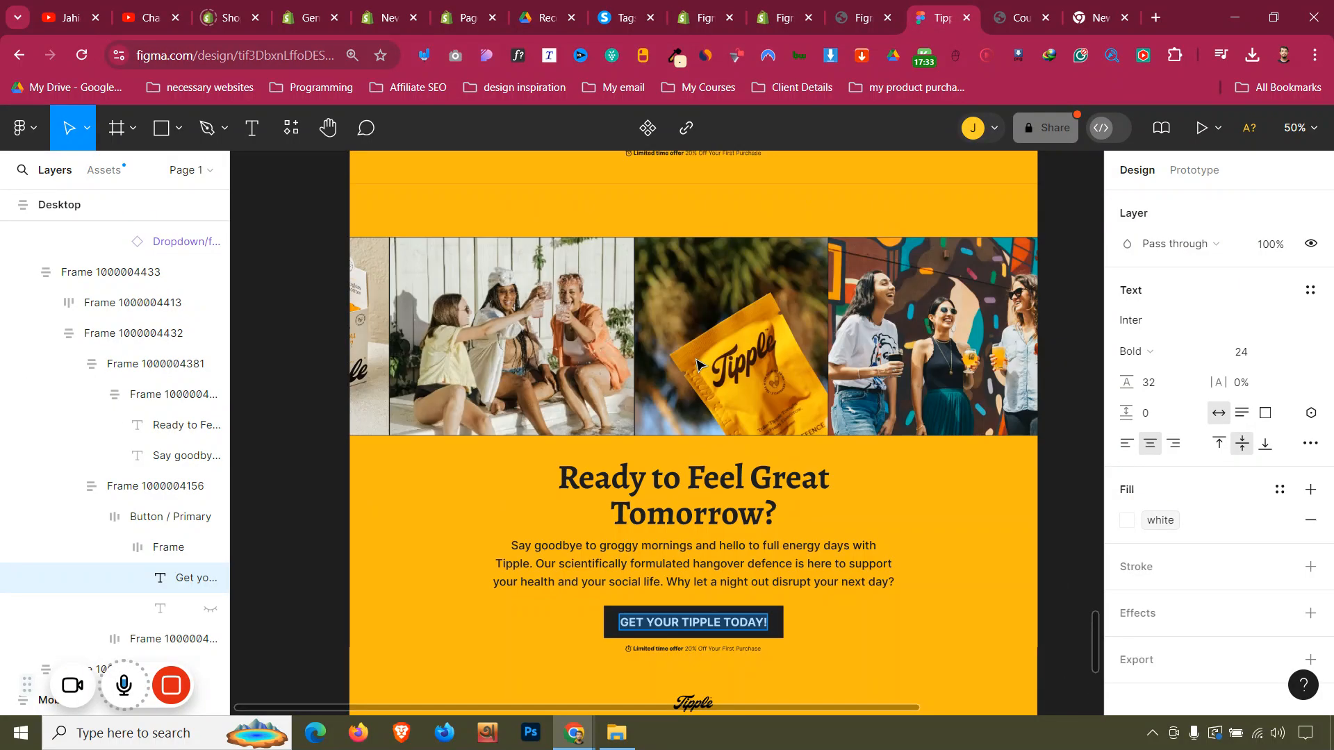
scroll(696, 362, up, 10)
scroll(697, 364, down, 20)
scroll(706, 428, down, 15)
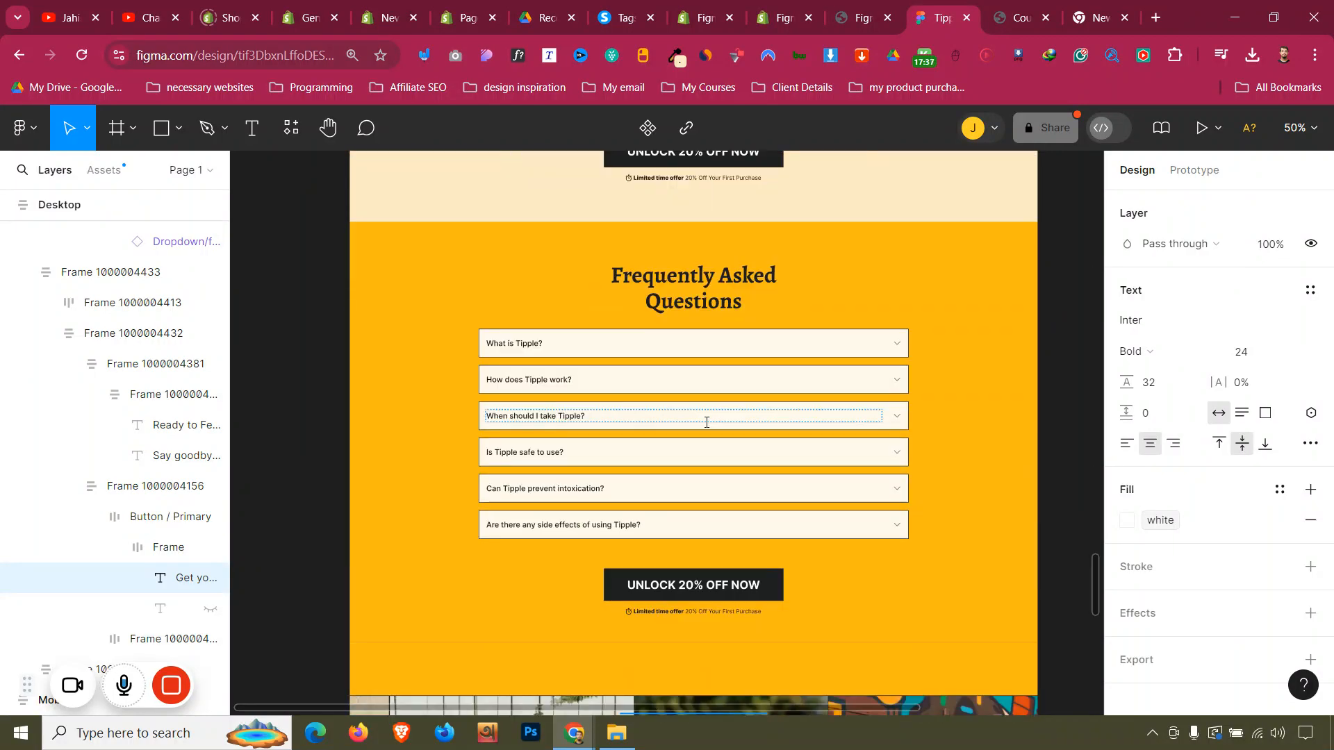
click(799, 6)
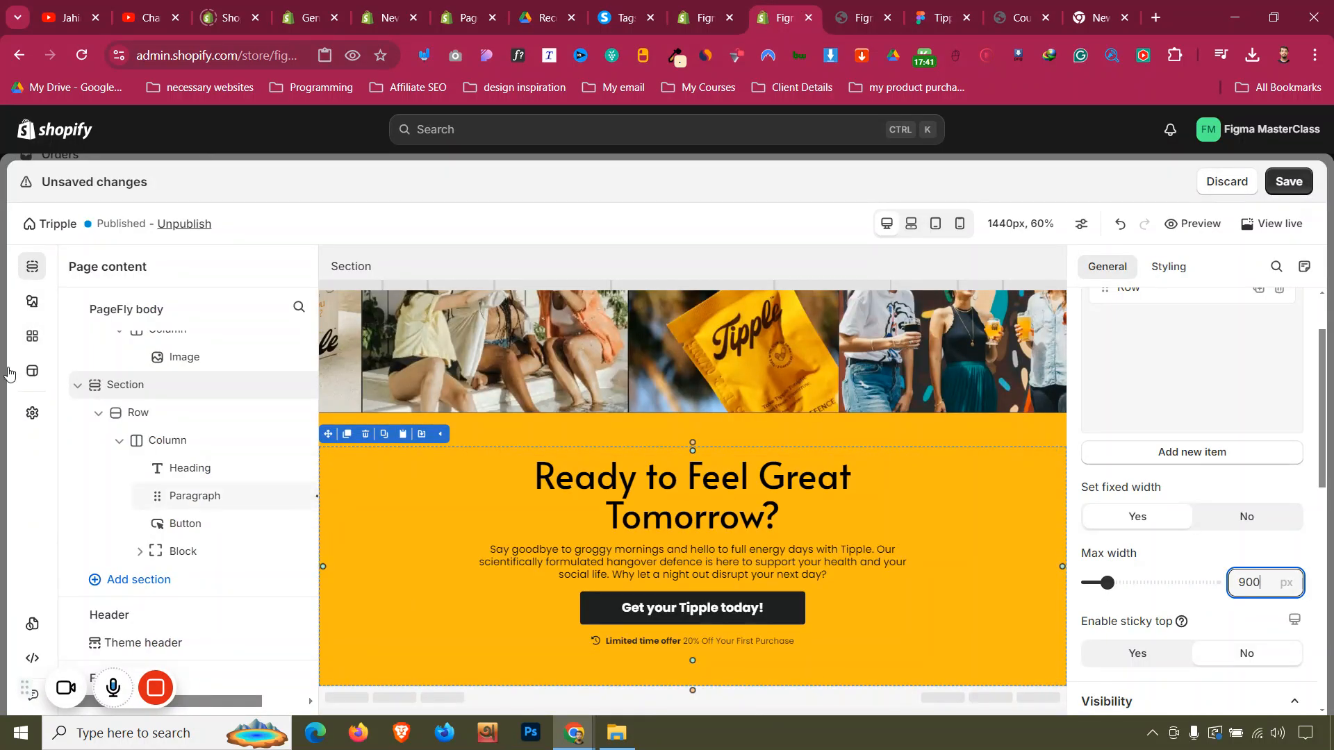
Add an image element in a new row below the limited time offer line of the call-to-action section
click(32, 301)
scroll(186, 506, down, 5)
scroll(183, 497, up, 5)
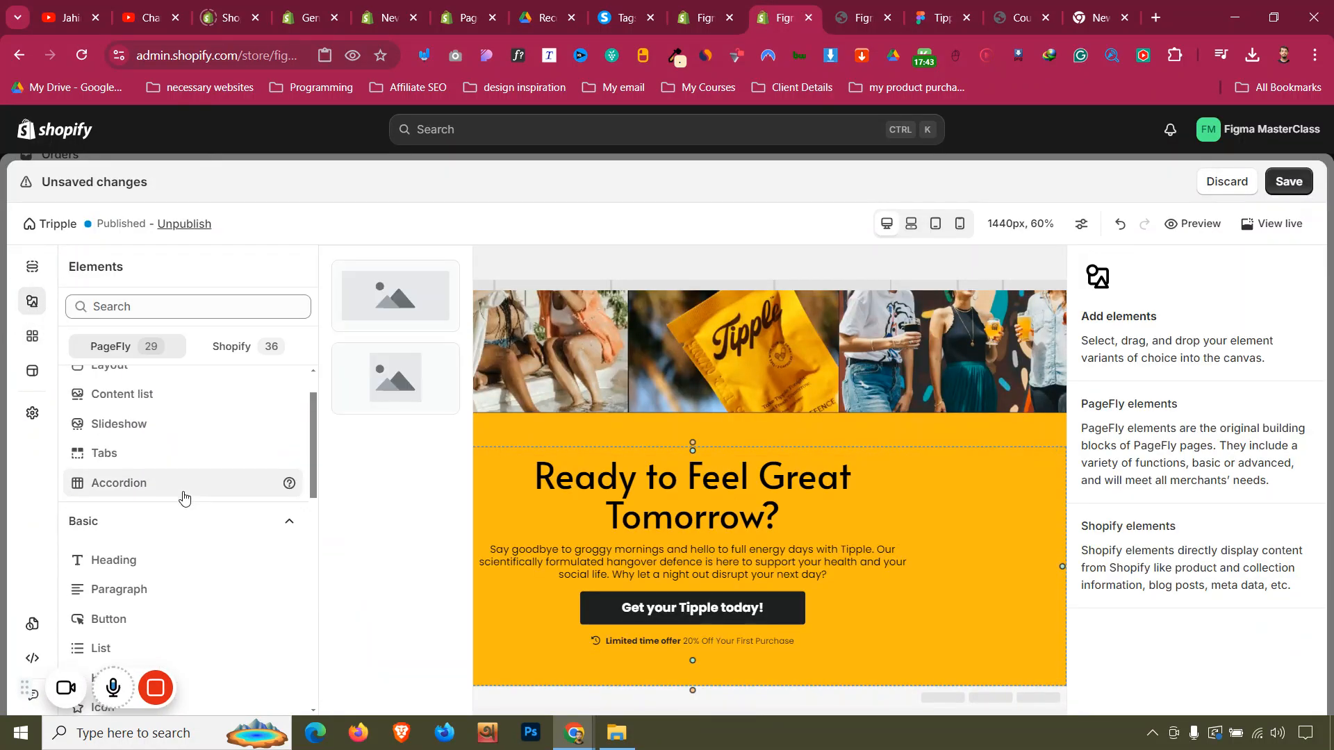
scroll(167, 473, up, 1)
scroll(149, 473, down, 4)
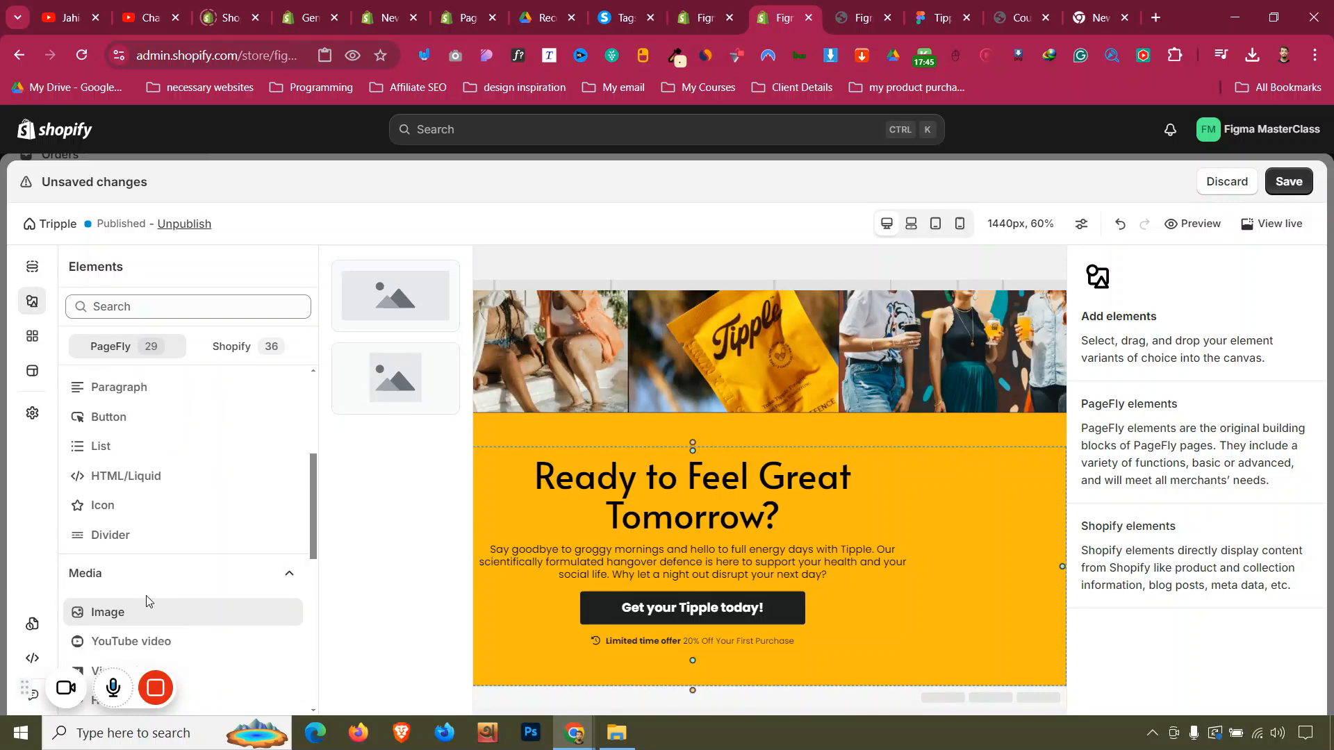
drag(389, 292, 778, 657)
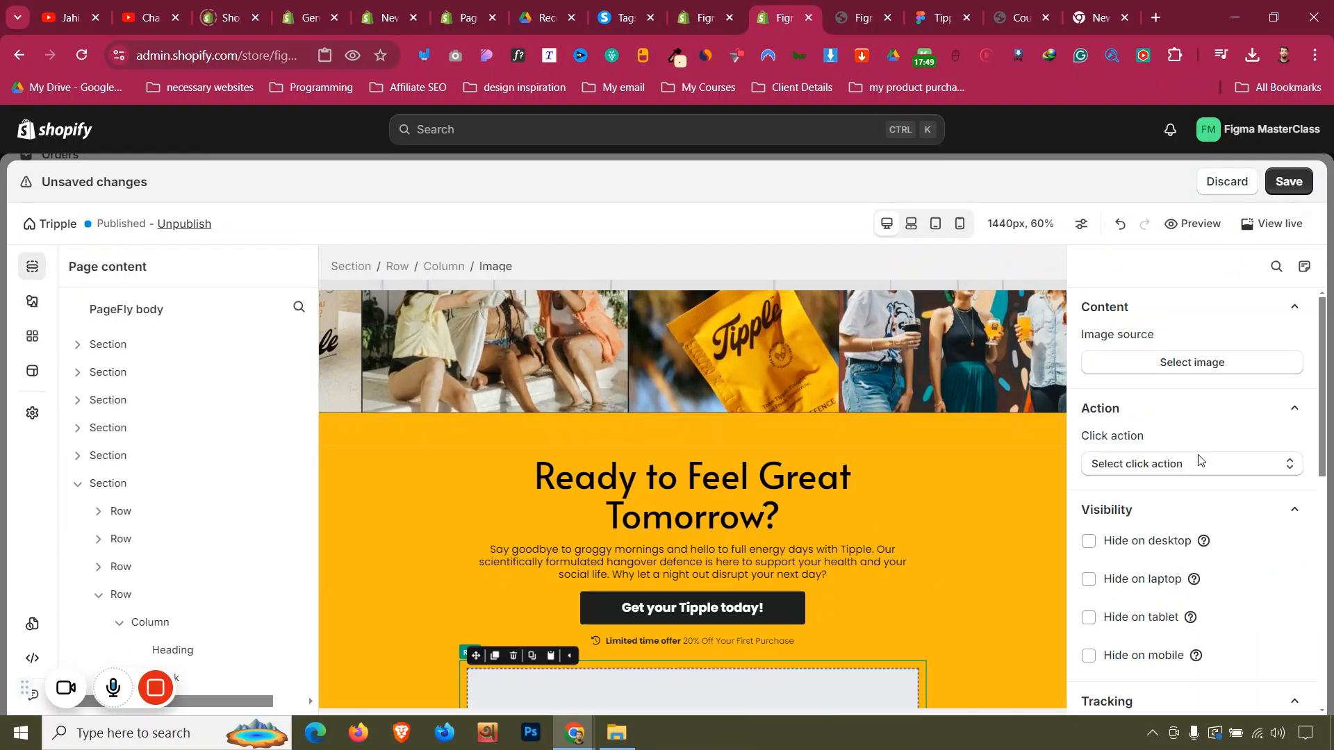
Use the black Tipple logo image_311 as the source of the new image element
click(1170, 361)
scroll(1195, 486, down, 3)
click(1267, 584)
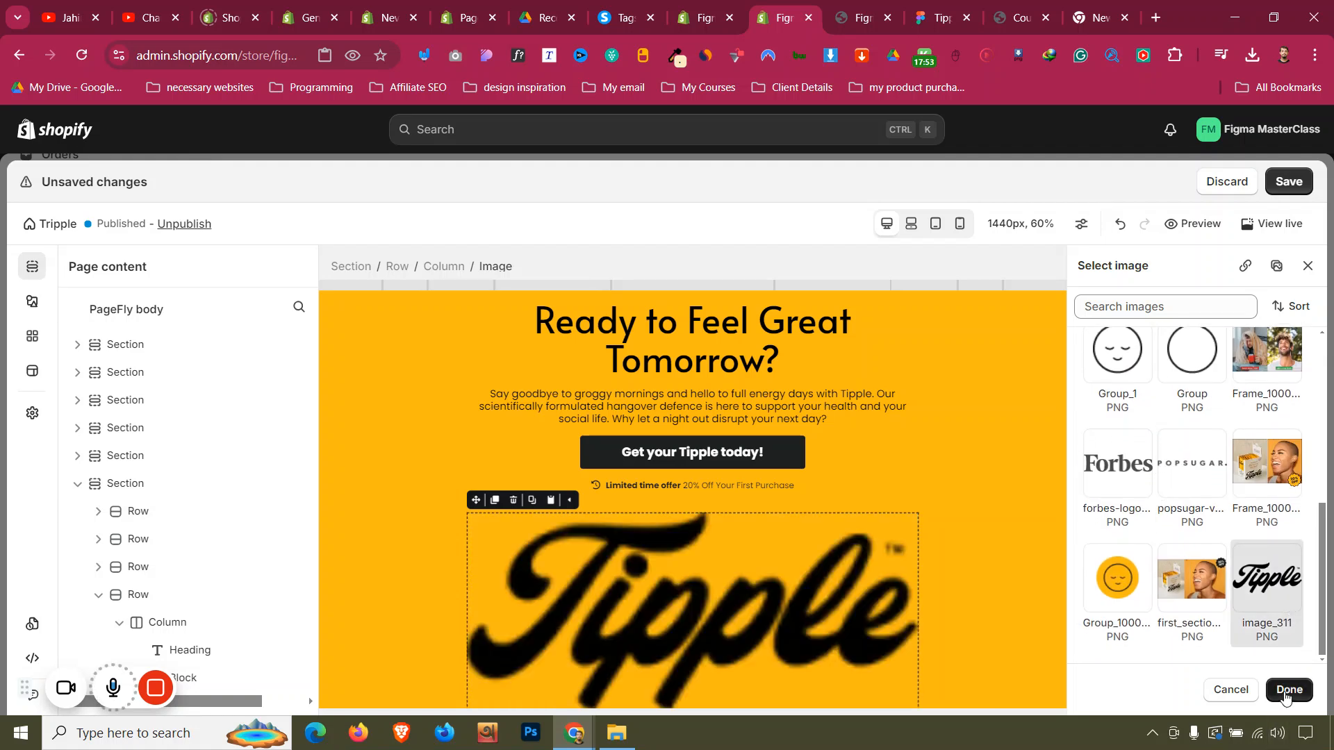
click(1287, 690)
Turn off full width for the Tipple logo image and centre it horizontally
scroll(1263, 626, down, 3)
click(1260, 513)
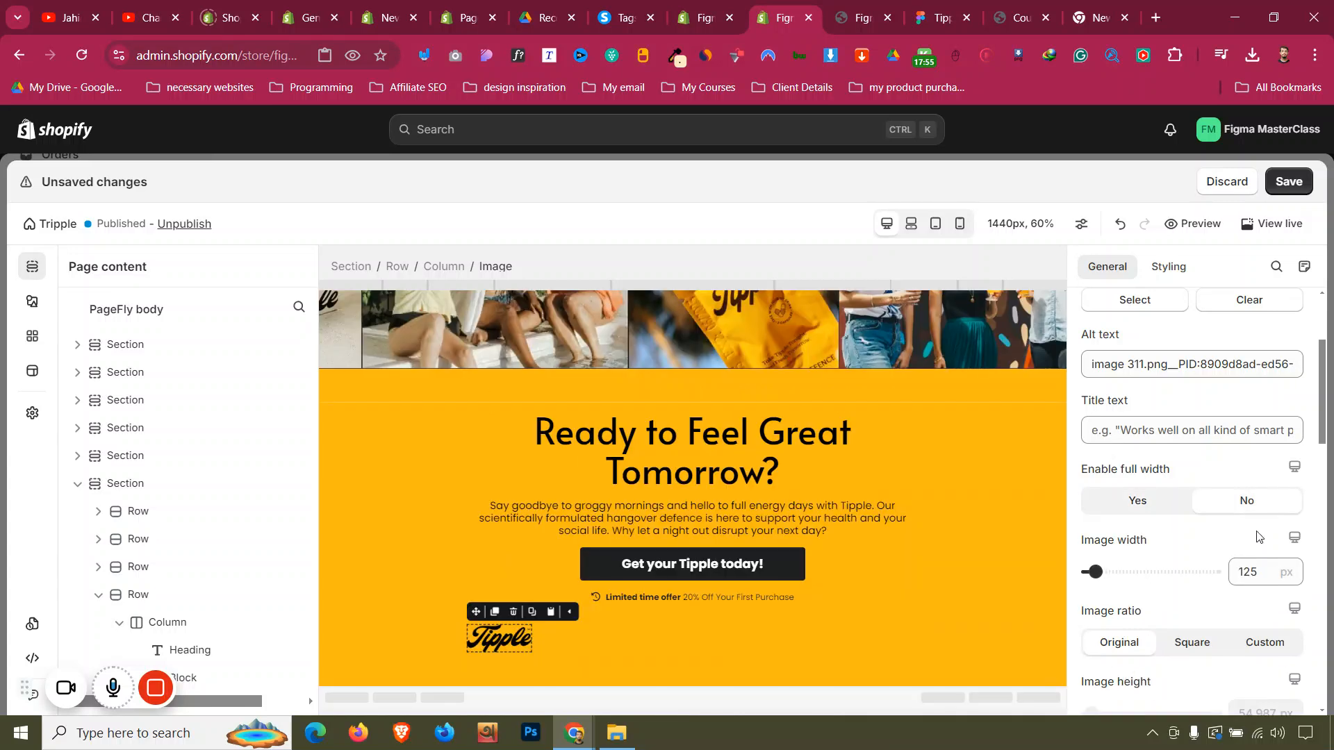
click(1171, 268)
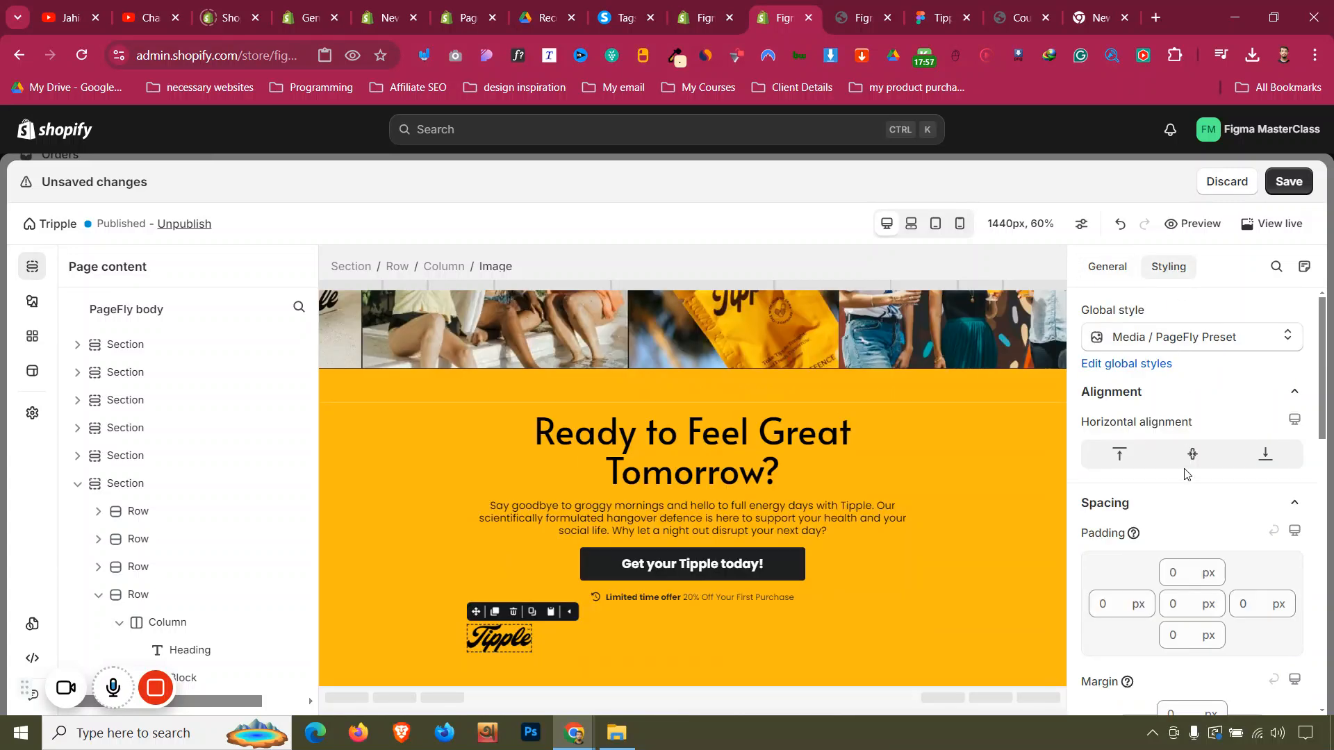
click(1192, 455)
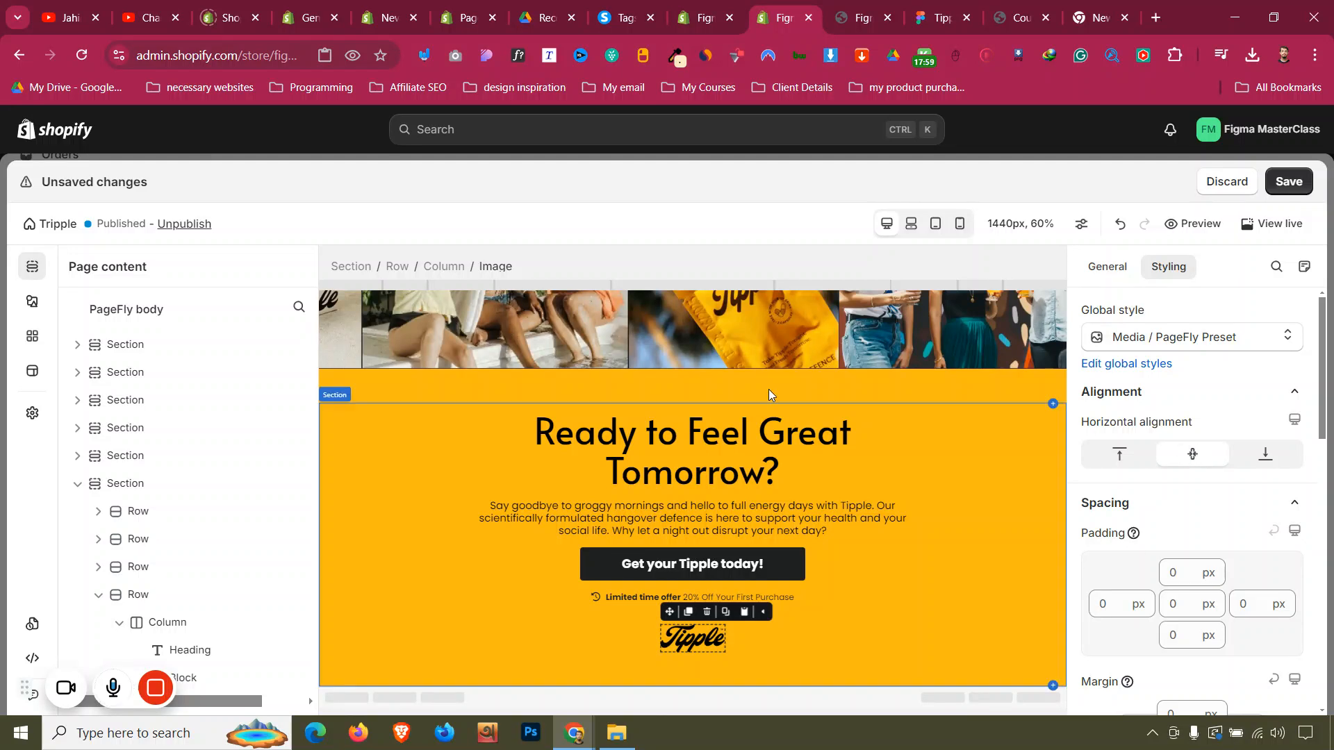
Set the top margin of the Tipple logo's row to 30 px
click(394, 268)
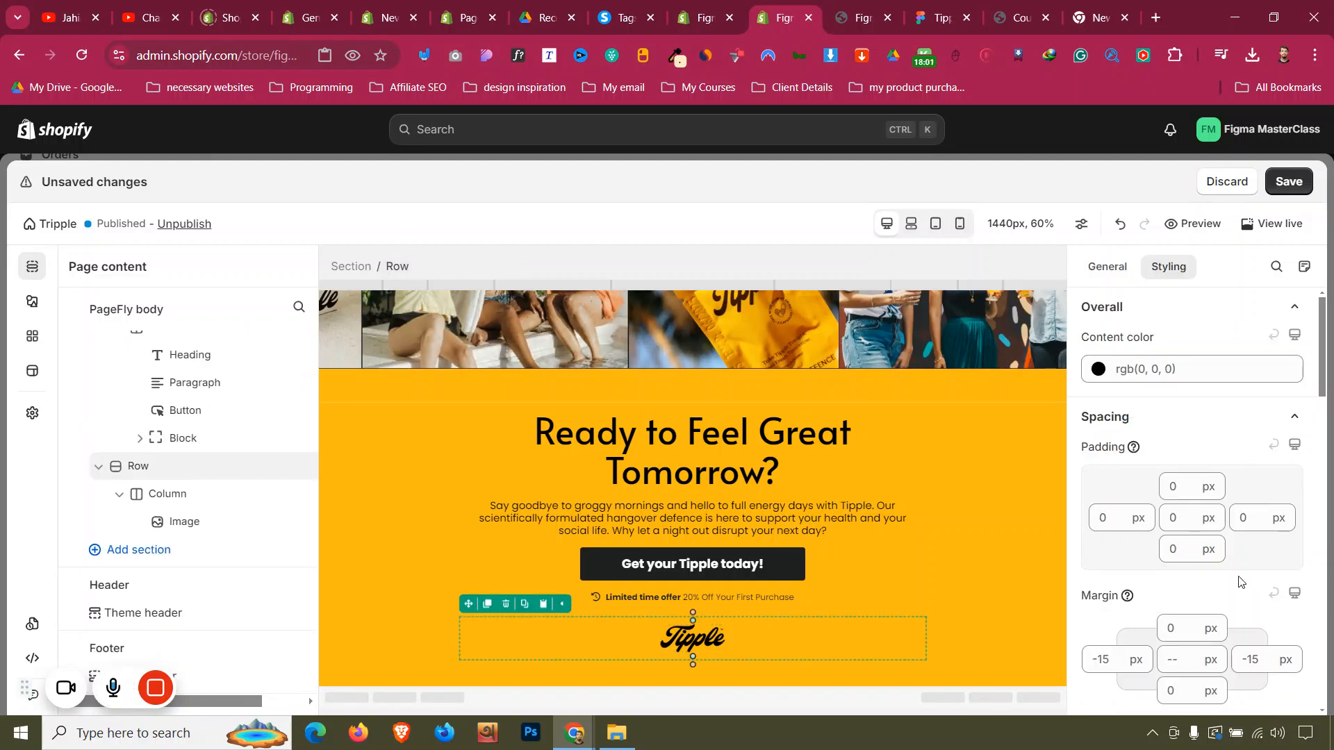
text(28)
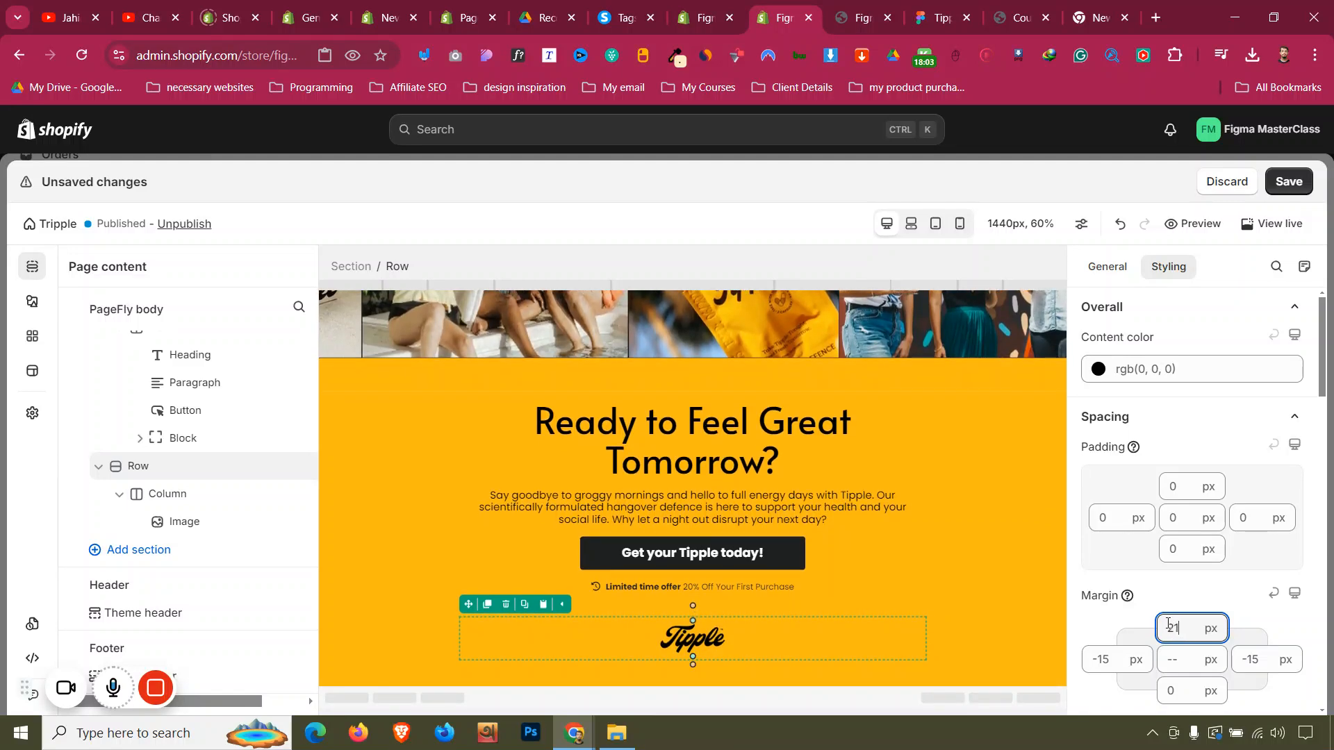
key(Up)
key(Up)
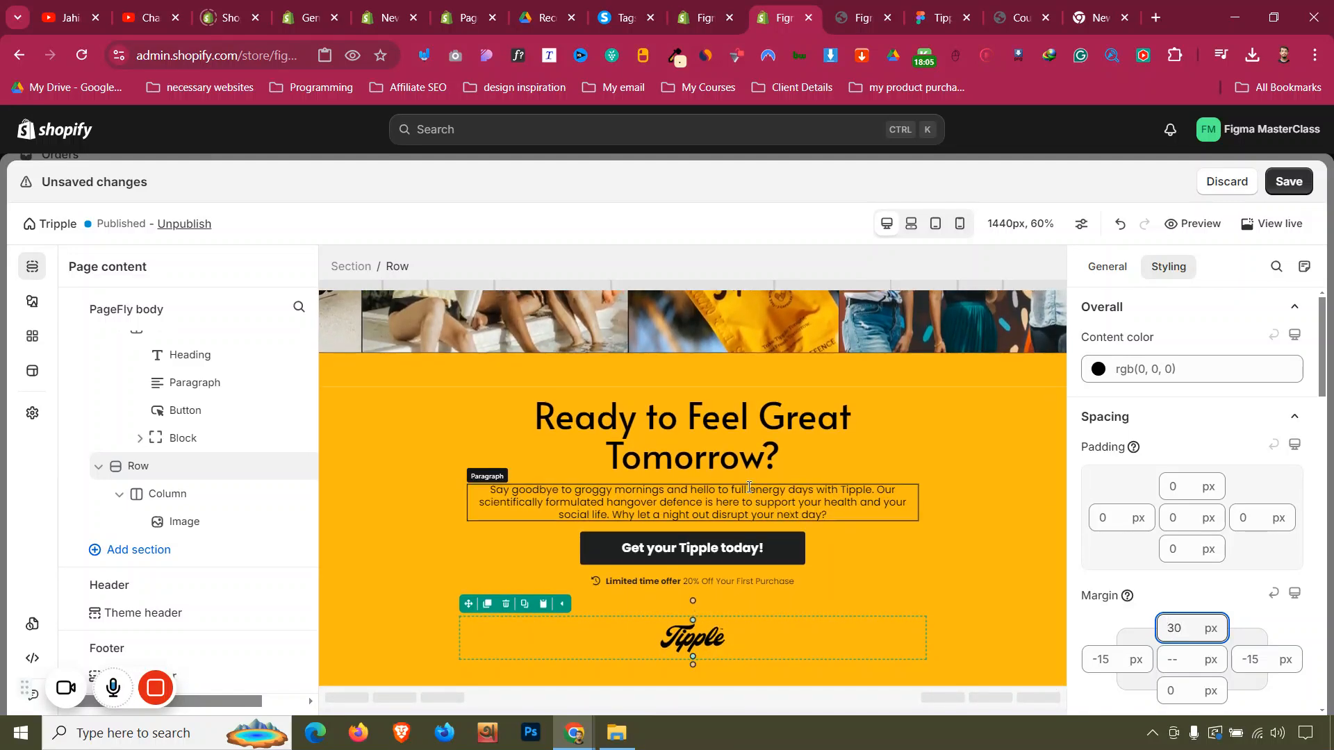
Get the footer text "Privacy Policy | Terms & Conditions | @ 2024 Tipple" from the Figma design
click(695, 503)
click(856, 7)
click(943, 8)
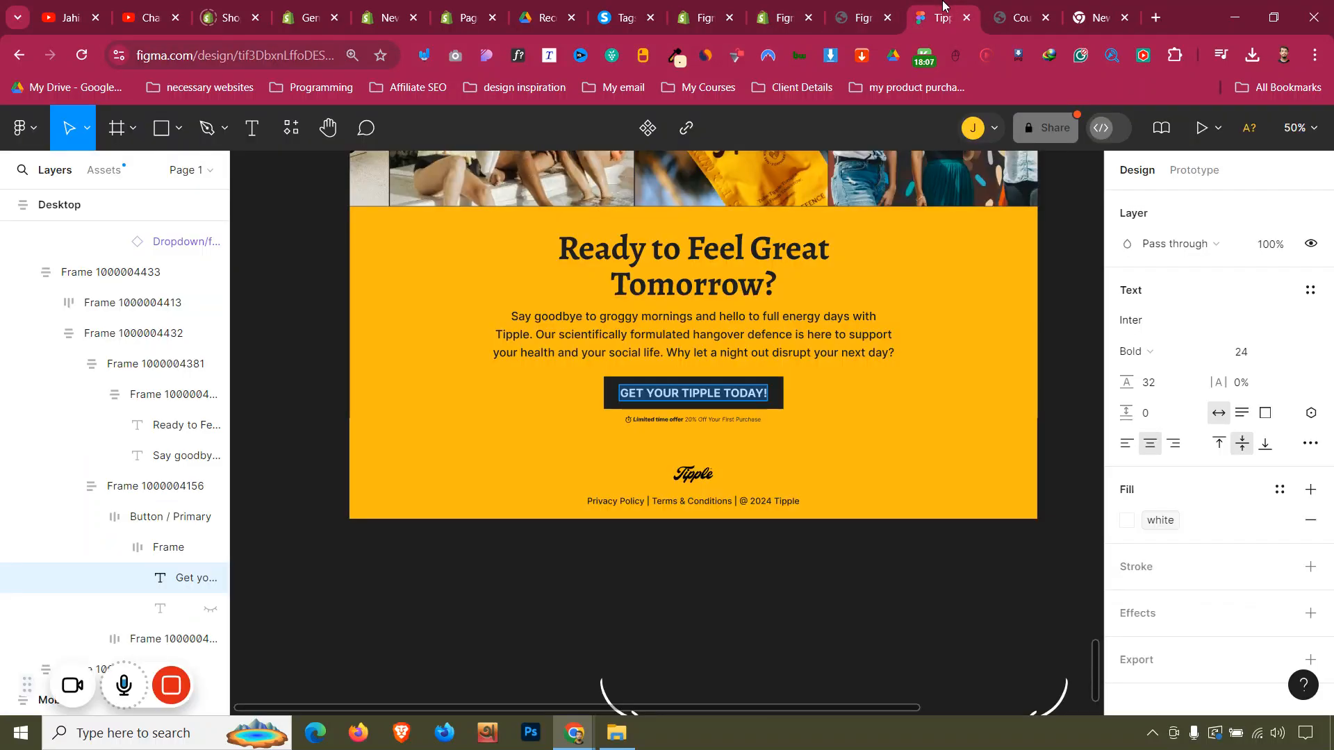
click(716, 502)
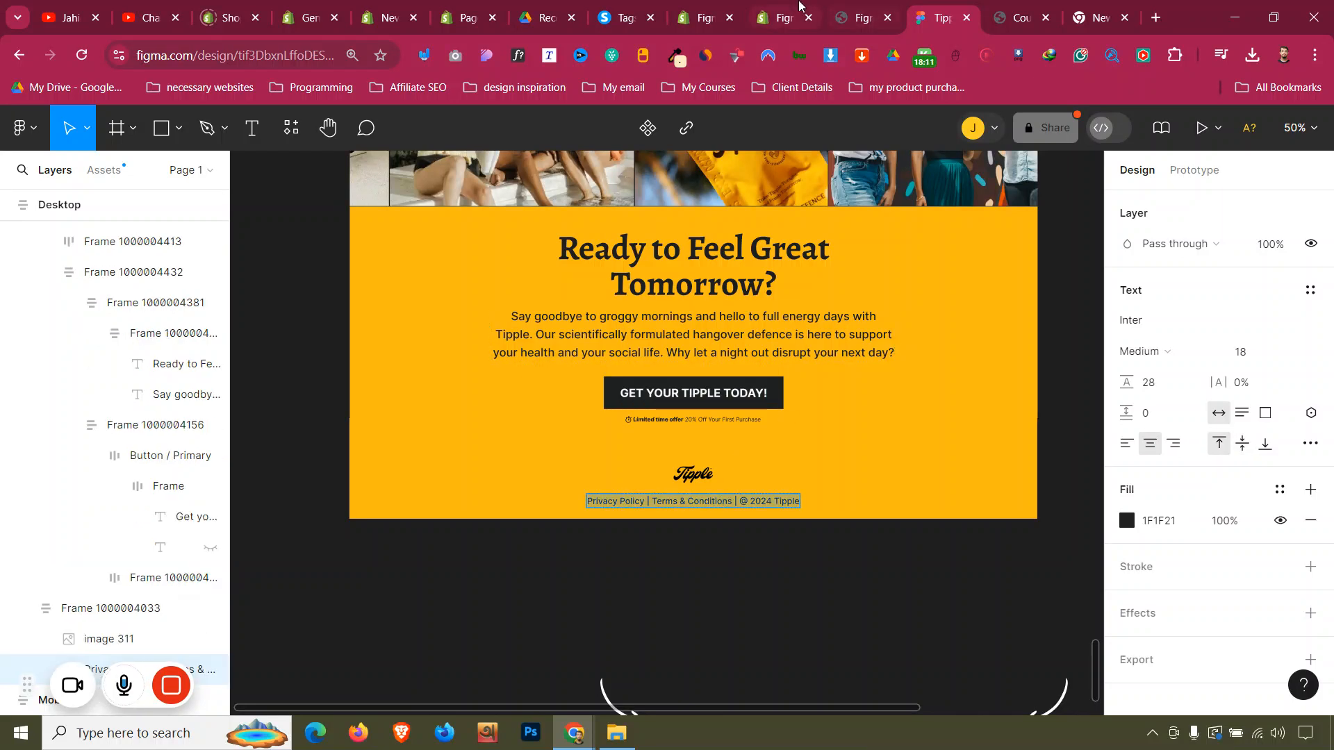
Duplicate the call-to-action paragraph, move the copy below the Tipple logo, and set its text to "Privacy Policy | Terms & Conditions | @ 2024 Tipple"
click(799, 7)
click(495, 473)
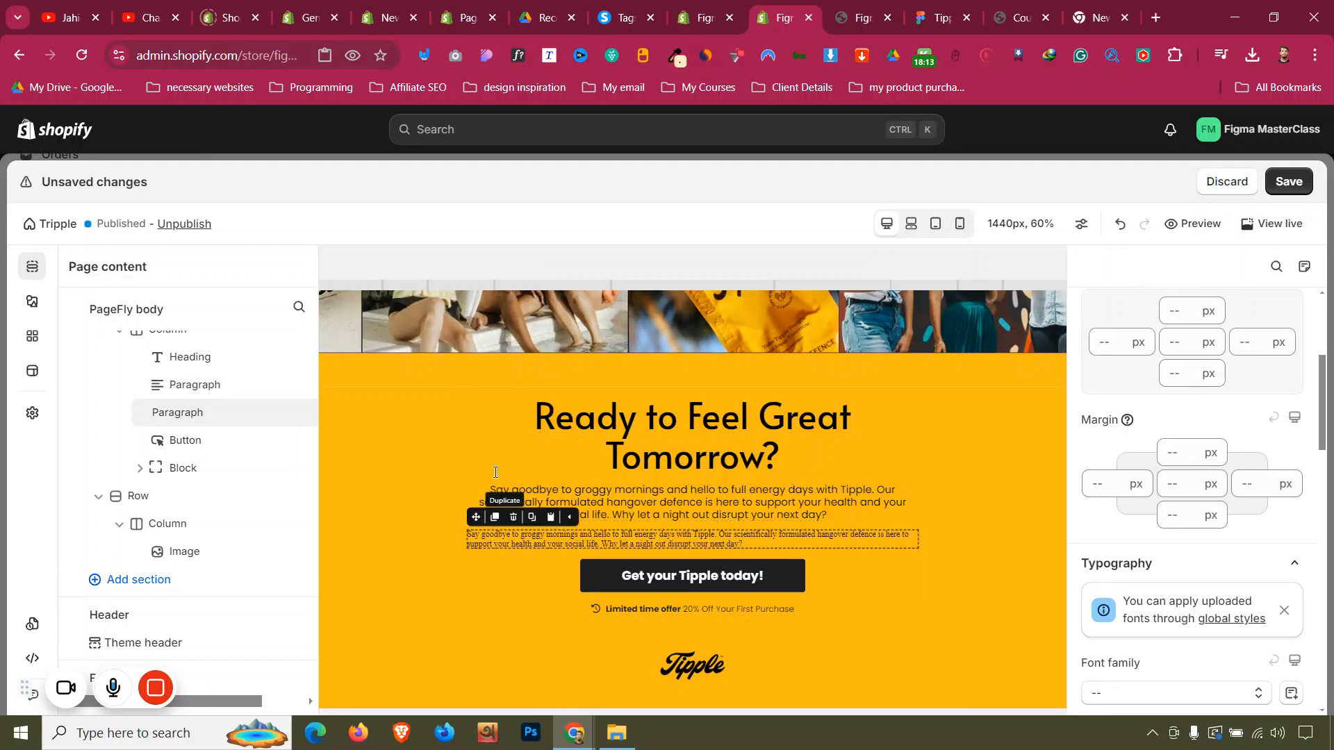
drag(477, 494, 694, 646)
key(ctrl+a)
text(Privacy Policy | Terms & Conditions | @ 2024 Tipple)
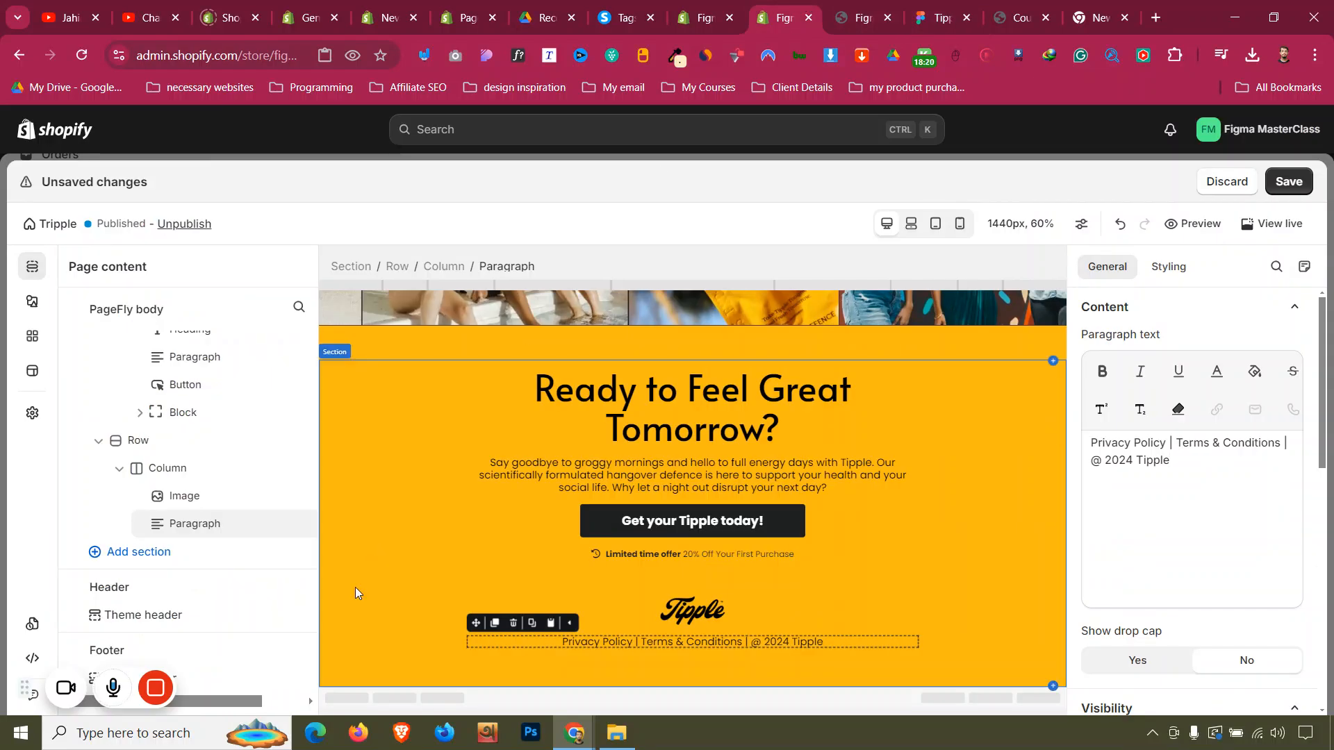
Reduce the bottom padding of the call-to-action section to 15 px
click(356, 593)
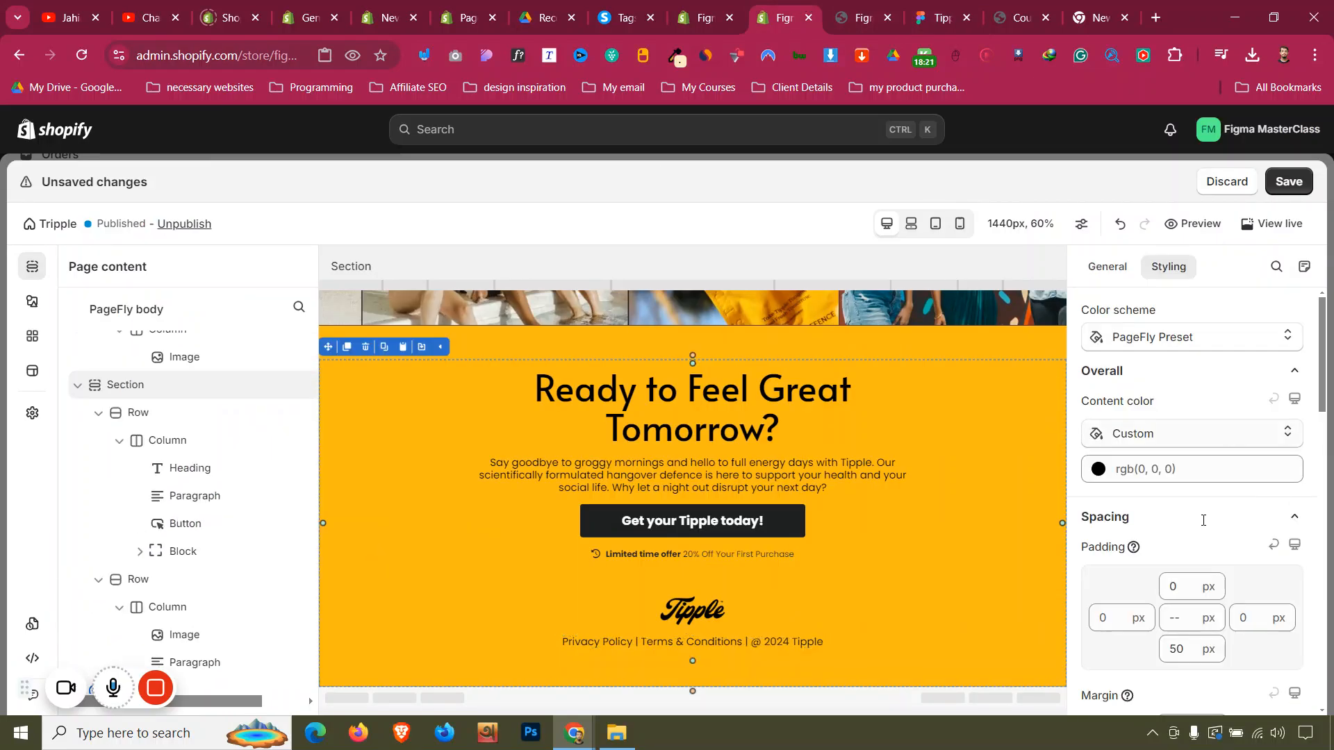
click(1179, 650)
scroll(1179, 649, down, 20)
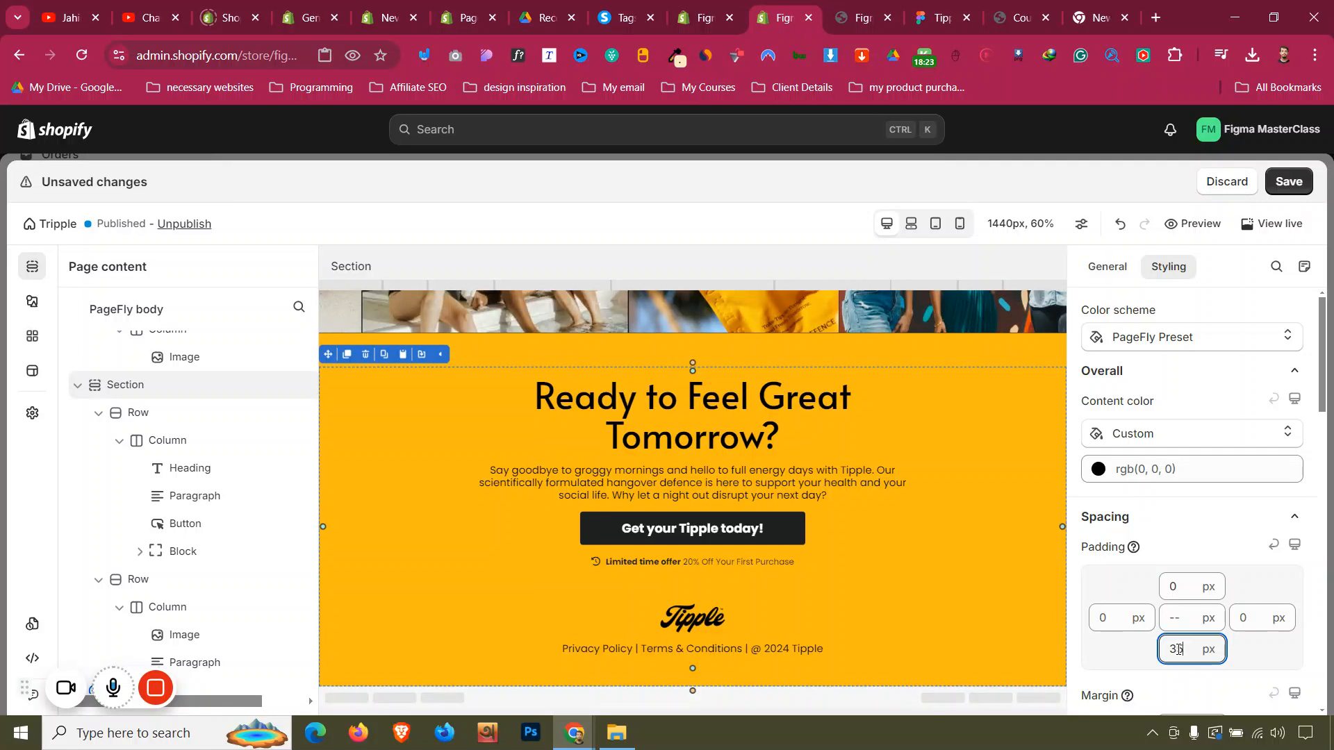
scroll(1179, 650, down, 20)
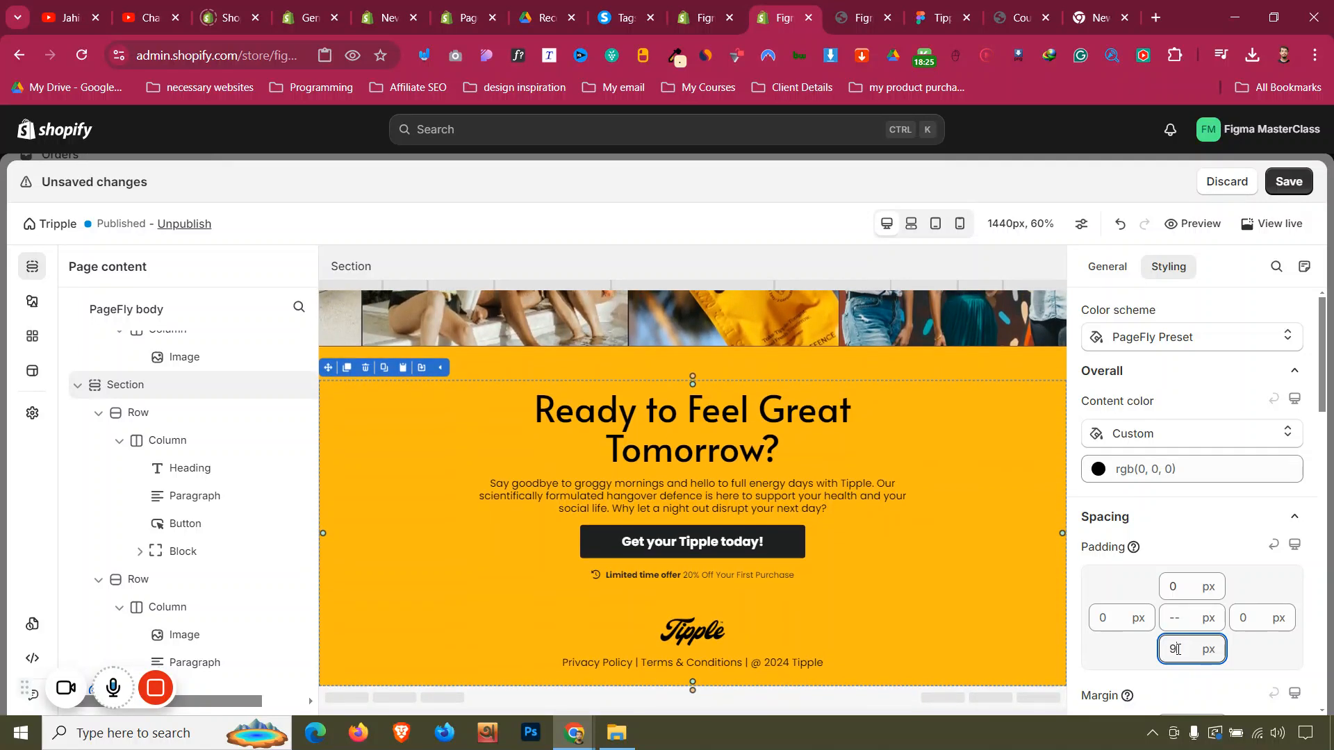
scroll(1178, 650, up, 7)
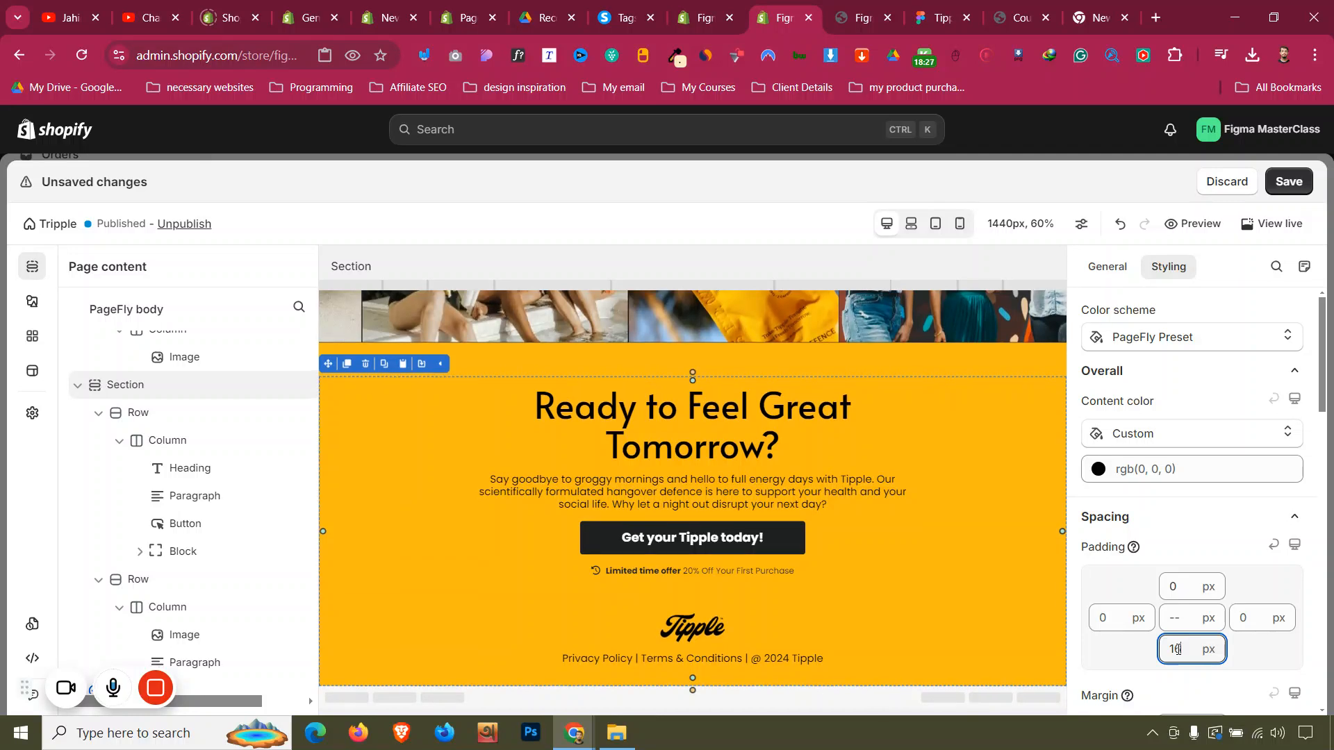
Set the photo strip section's bottom padding to 0 px and compare the spacing with the Figma design
click(482, 370)
scroll(1181, 657, down, 10)
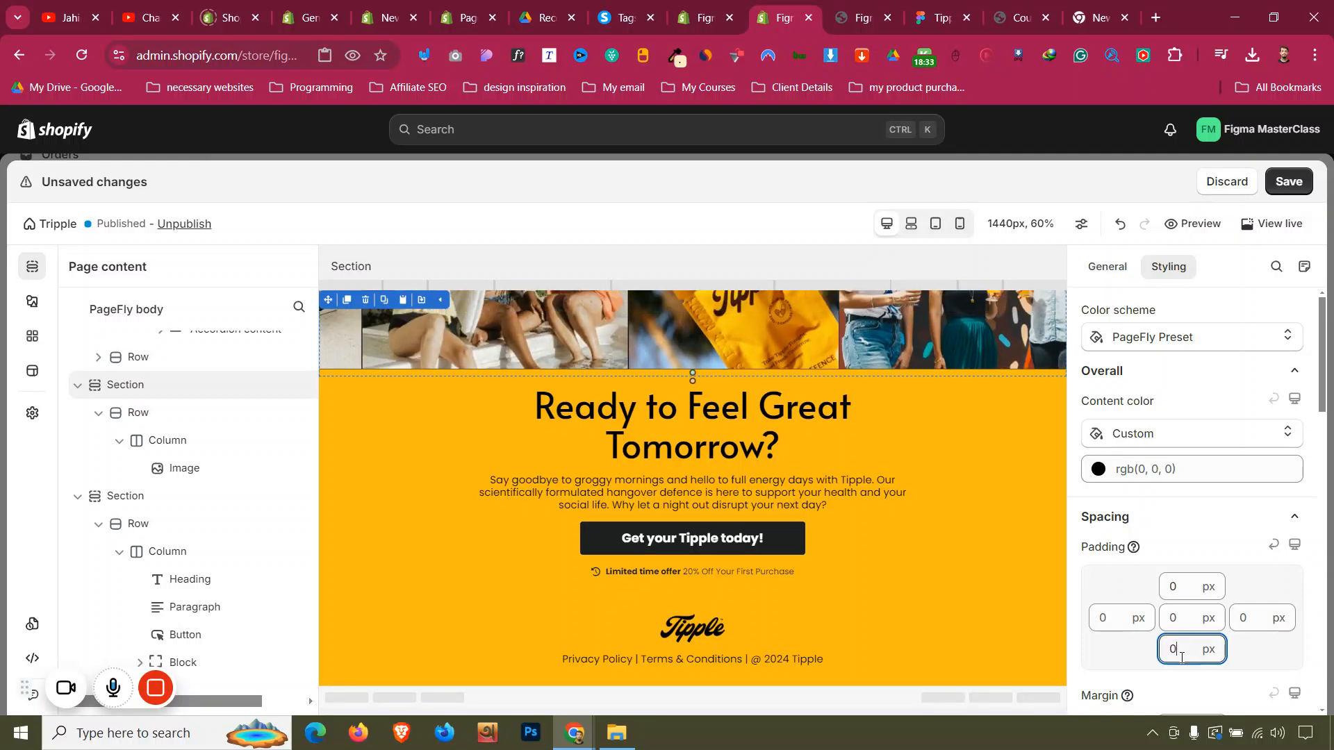
click(979, 9)
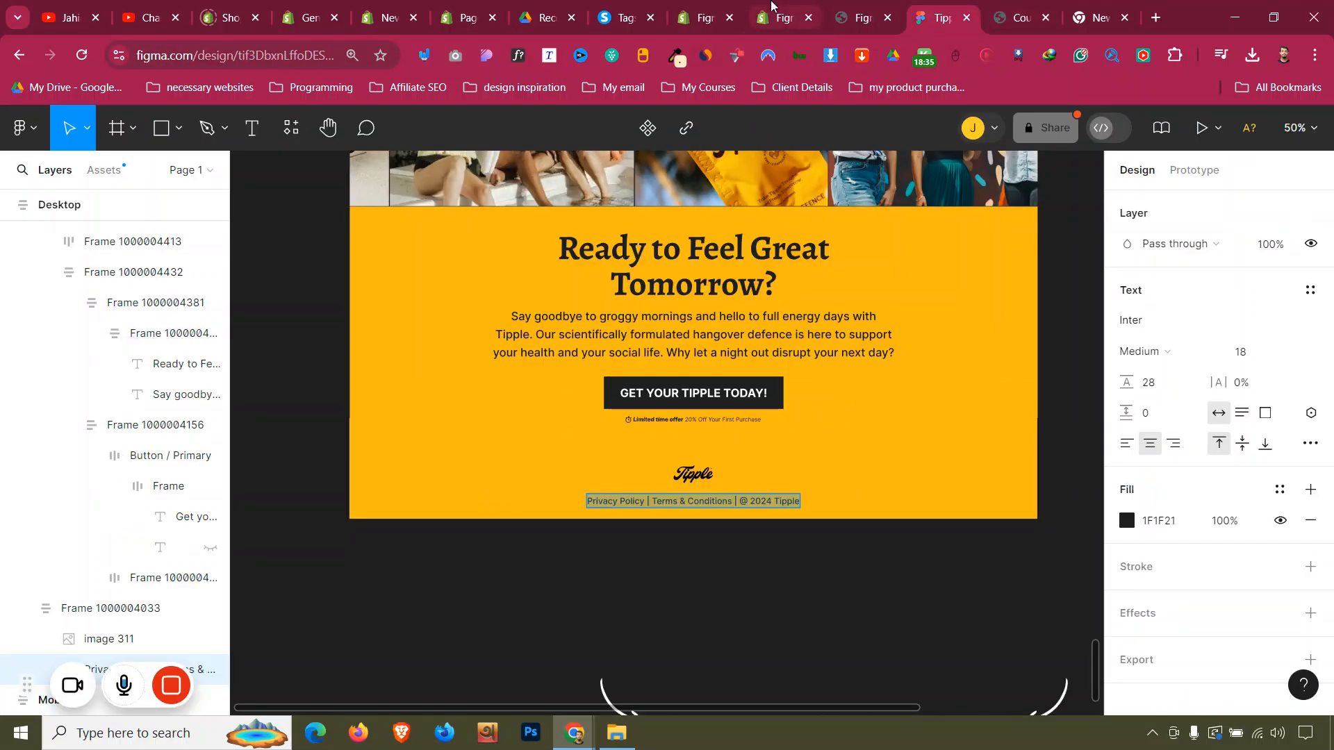
click(772, 8)
Set the bottom padding of the FAQ section above the photo strip to 0 px
scroll(349, 424, up, 3)
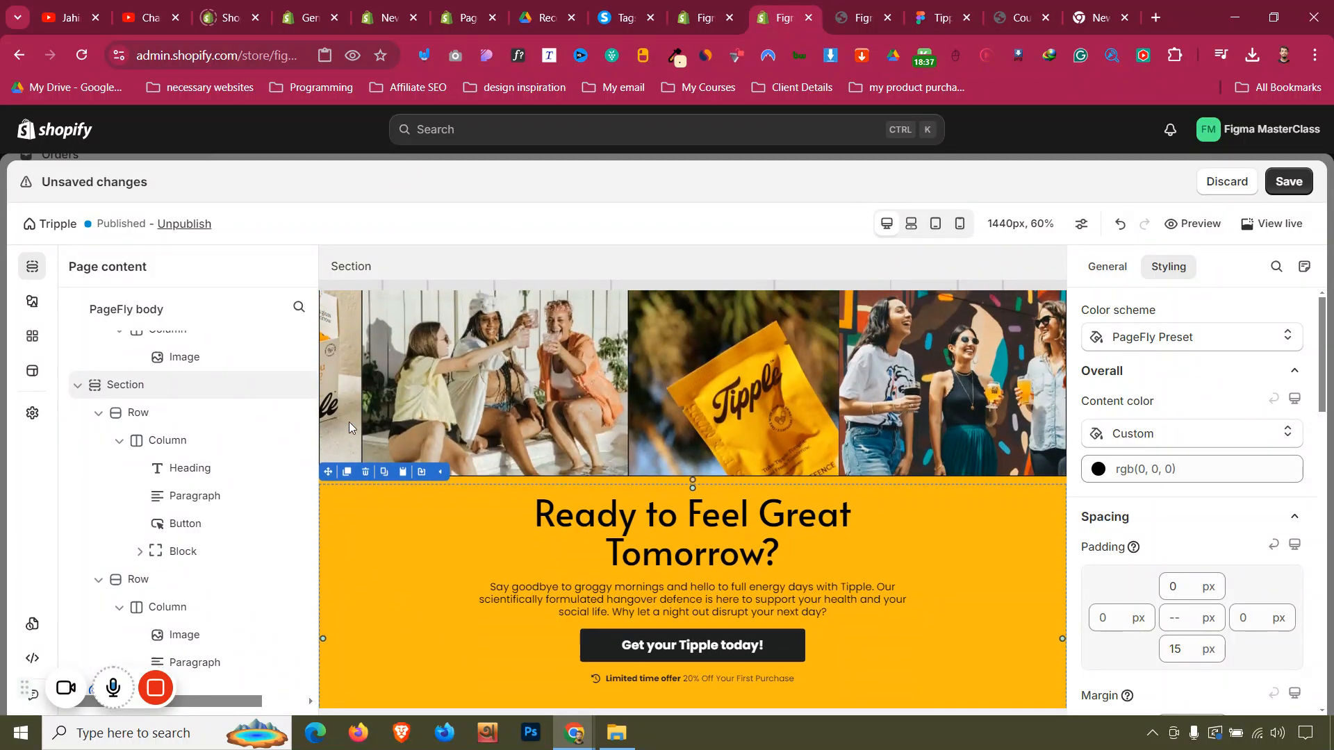
scroll(349, 424, up, 3)
click(349, 435)
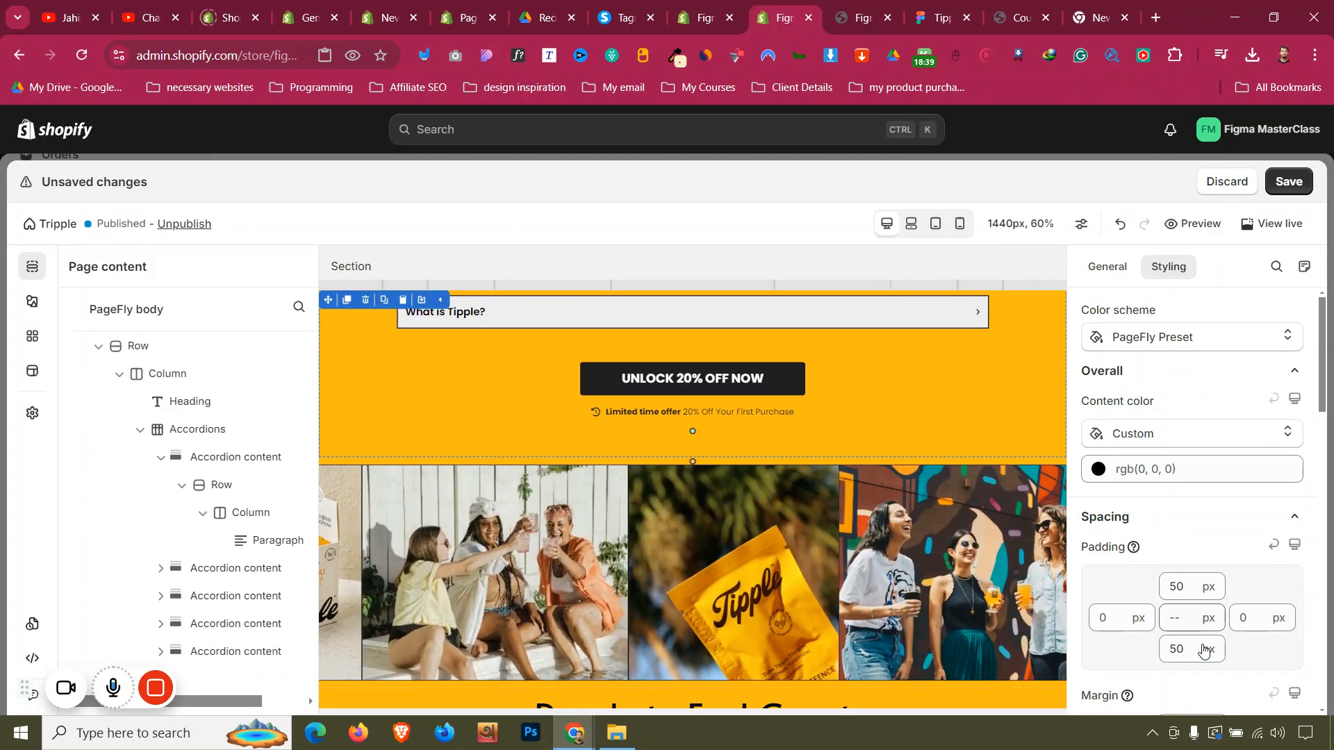
key(BackSpace)
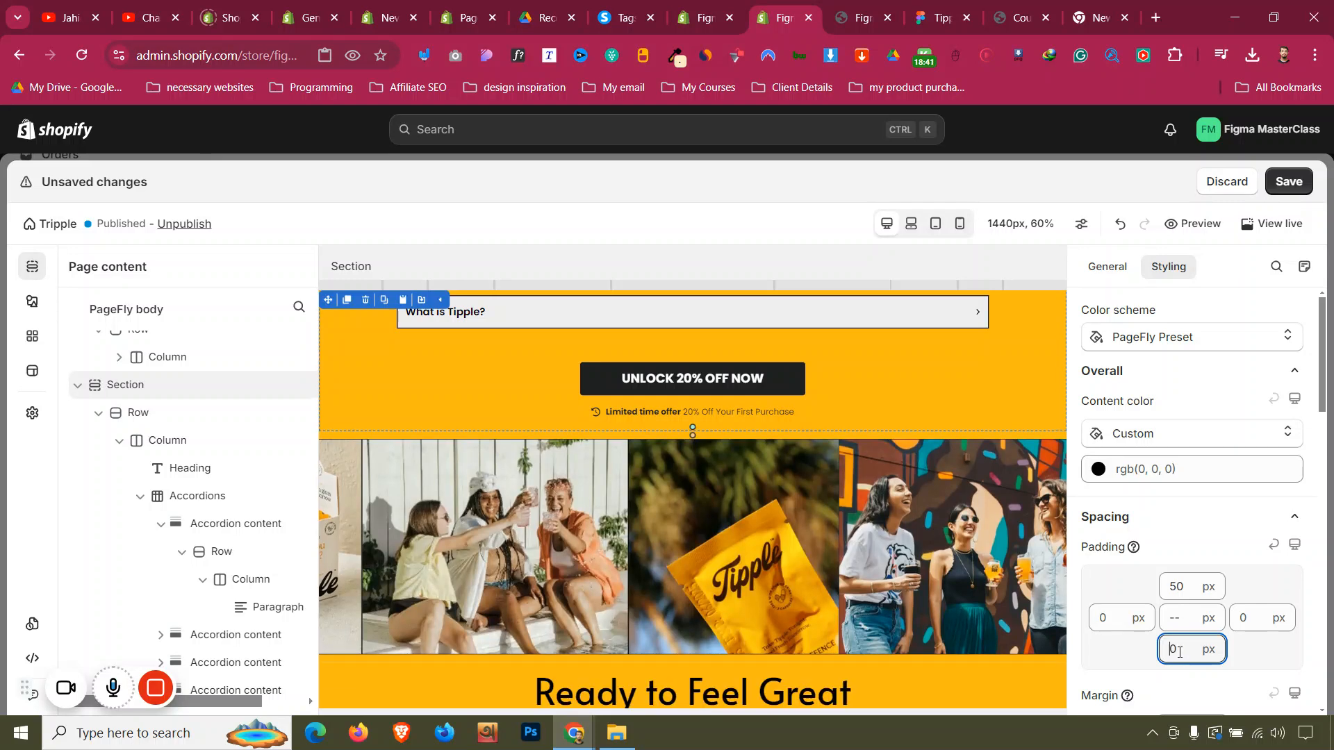
Switch to the mobile view and remove the FAQ section's bottom padding there
scroll(545, 445, down, 5)
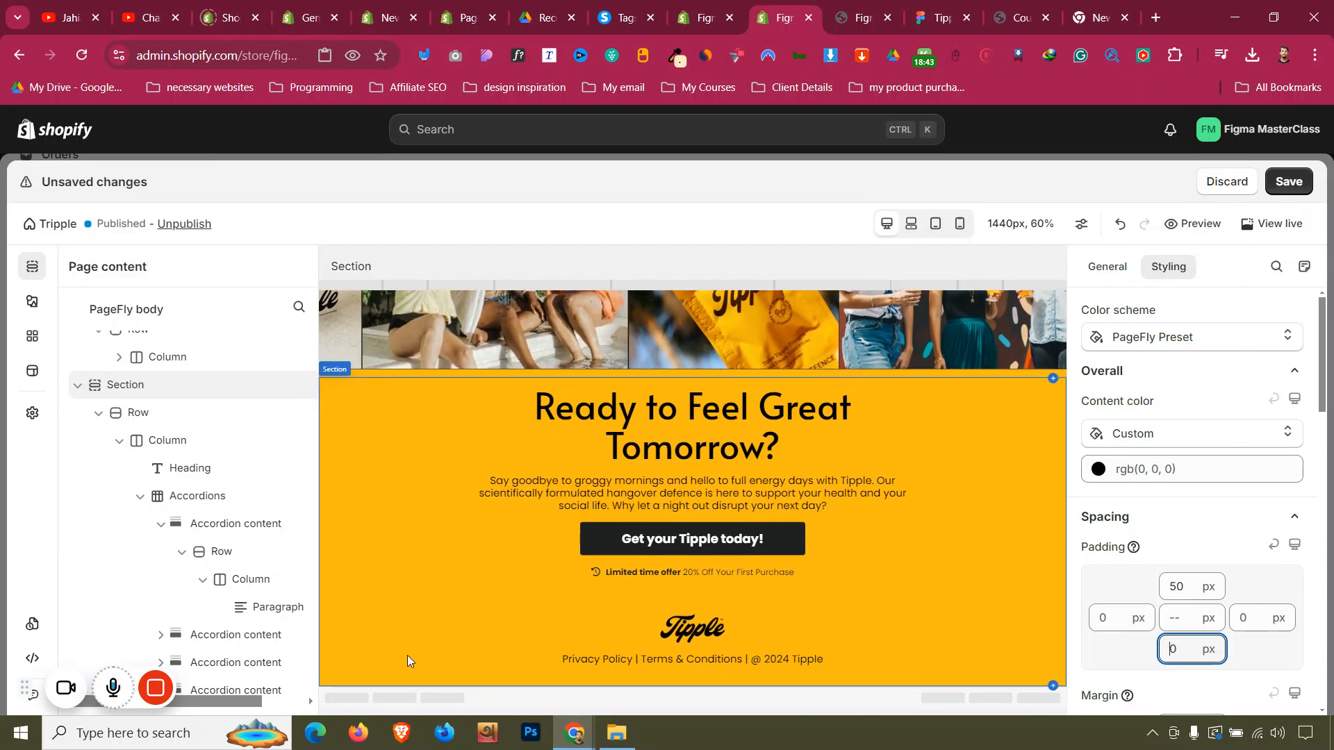
scroll(410, 653, up, 8)
scroll(332, 511, down, 2)
scroll(686, 407, down, 14)
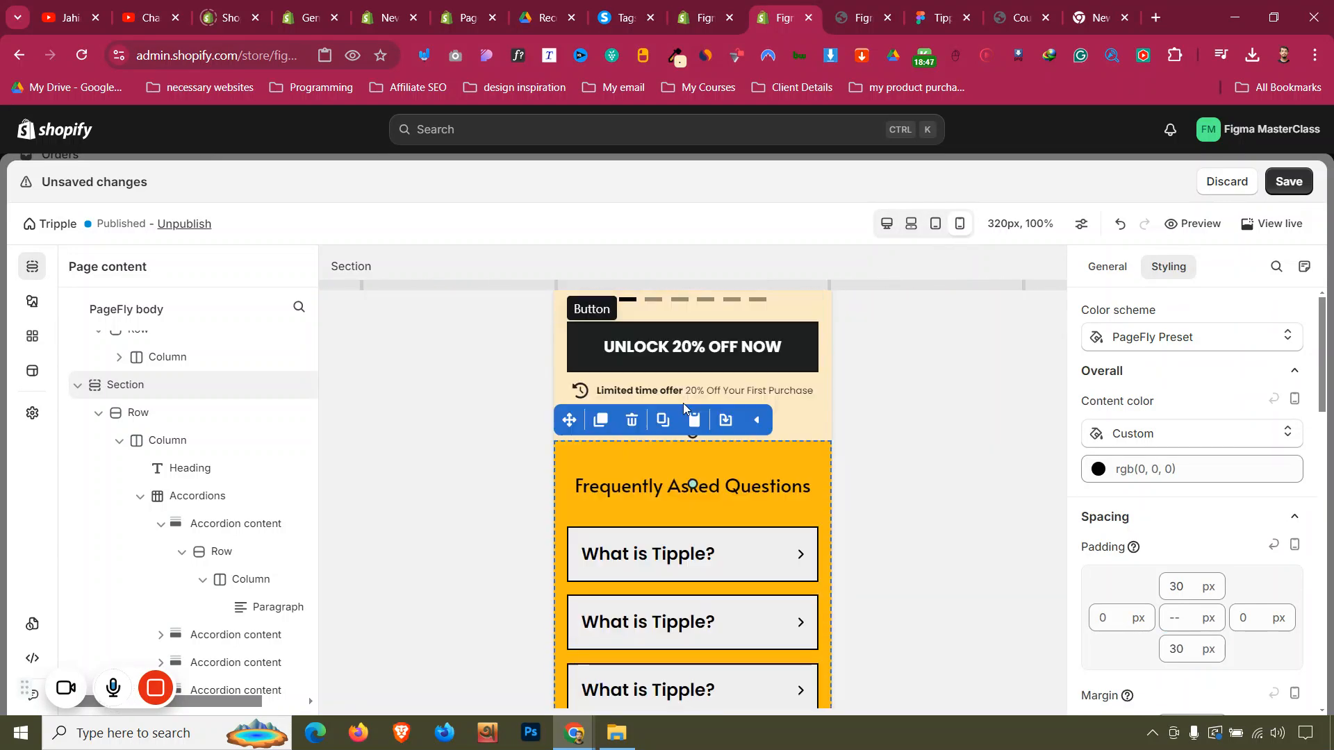
scroll(685, 407, down, 1)
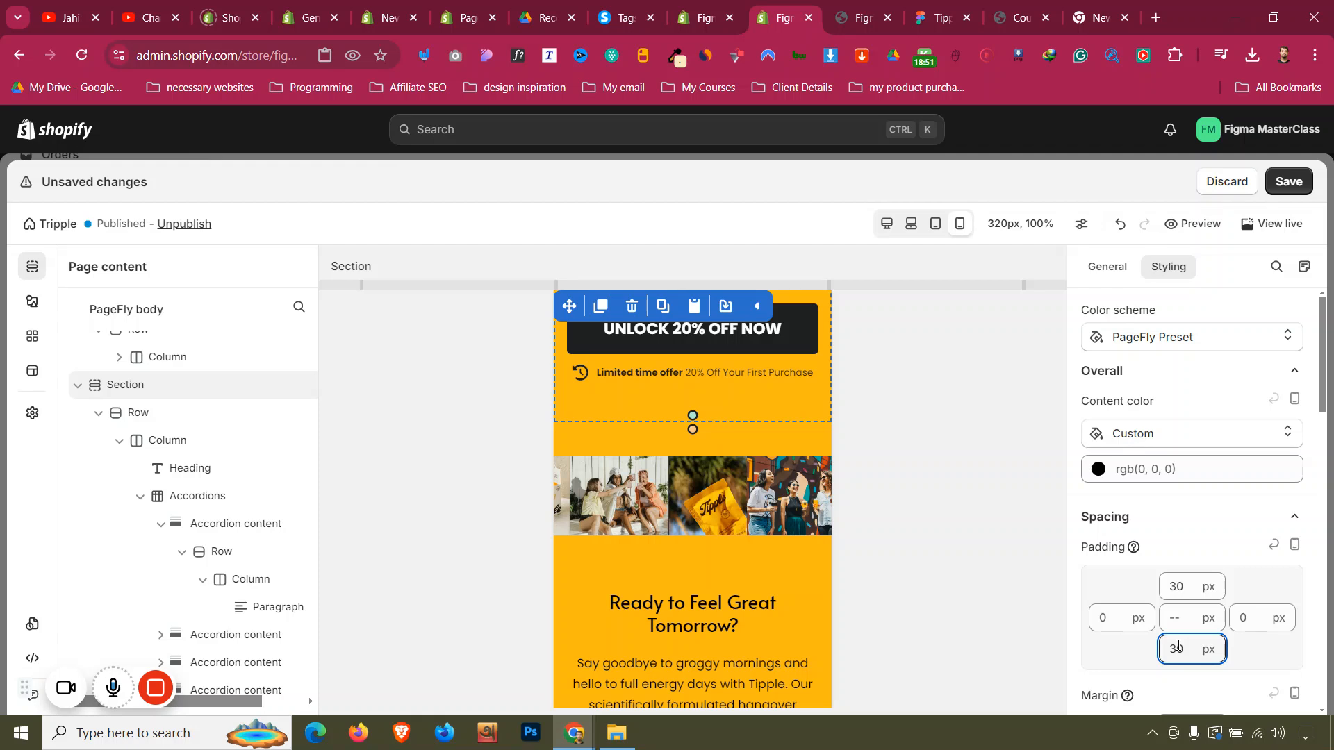
Set the photo strip section's bottom padding to 0 px in the mobile view
click(635, 410)
click(1177, 647)
key(BackSpace)
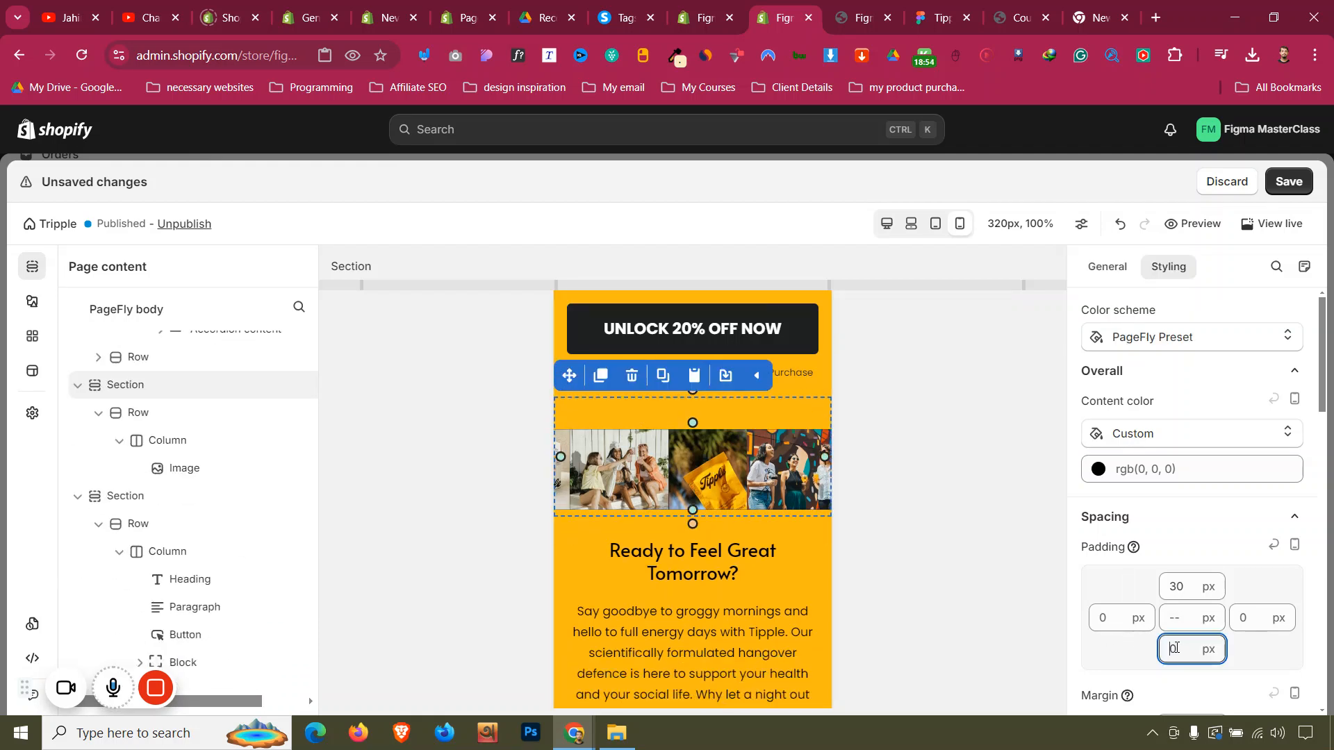
Minimise the spacing of the photo strip's row and set its section's top padding to 0 px in the mobile view
click(611, 407)
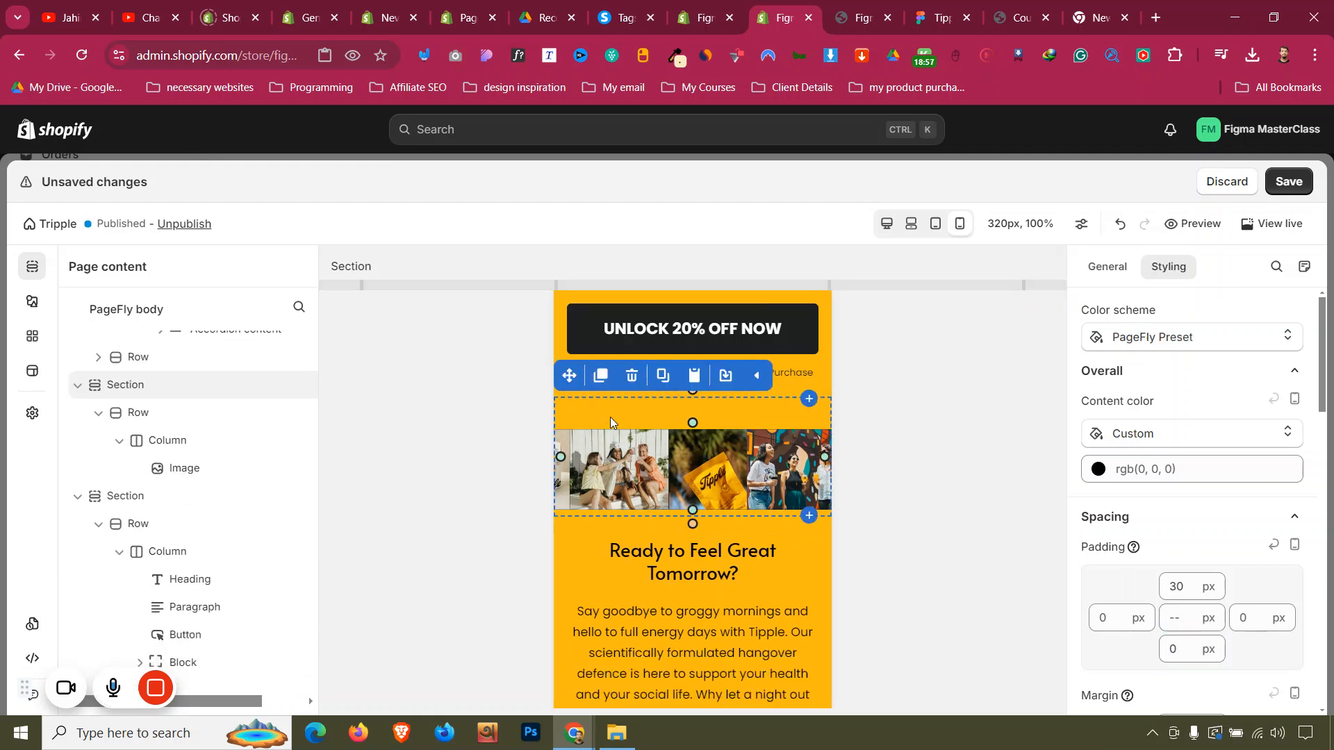
click(616, 430)
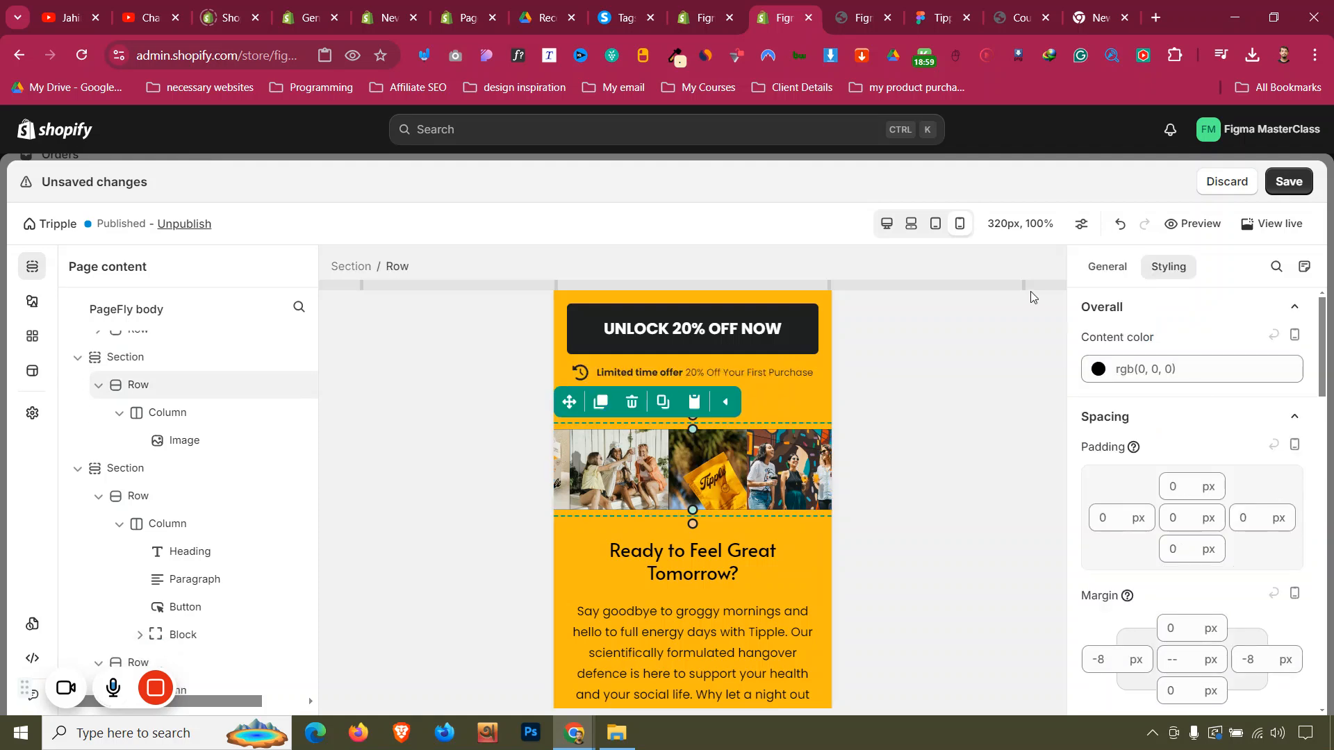
click(1106, 267)
scroll(1195, 486, down, 5)
drag(1134, 437, 990, 435)
click(790, 409)
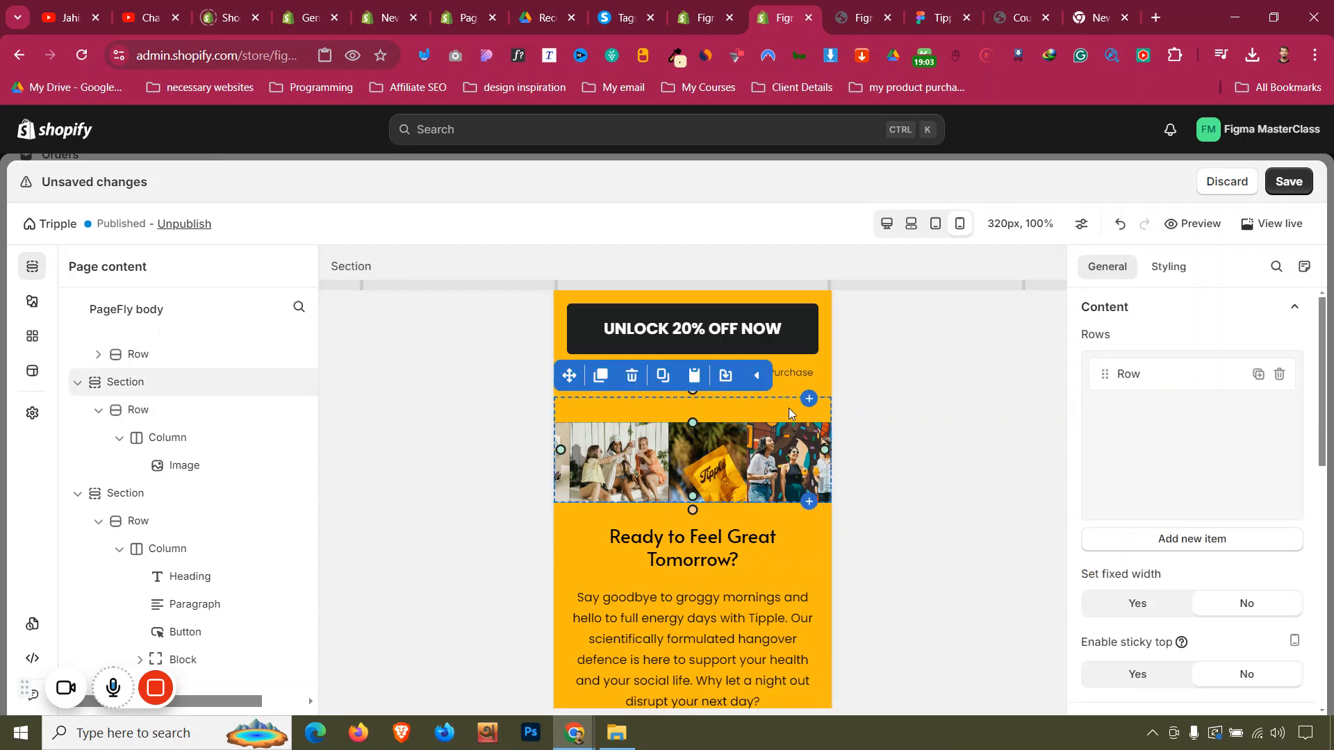
click(1171, 270)
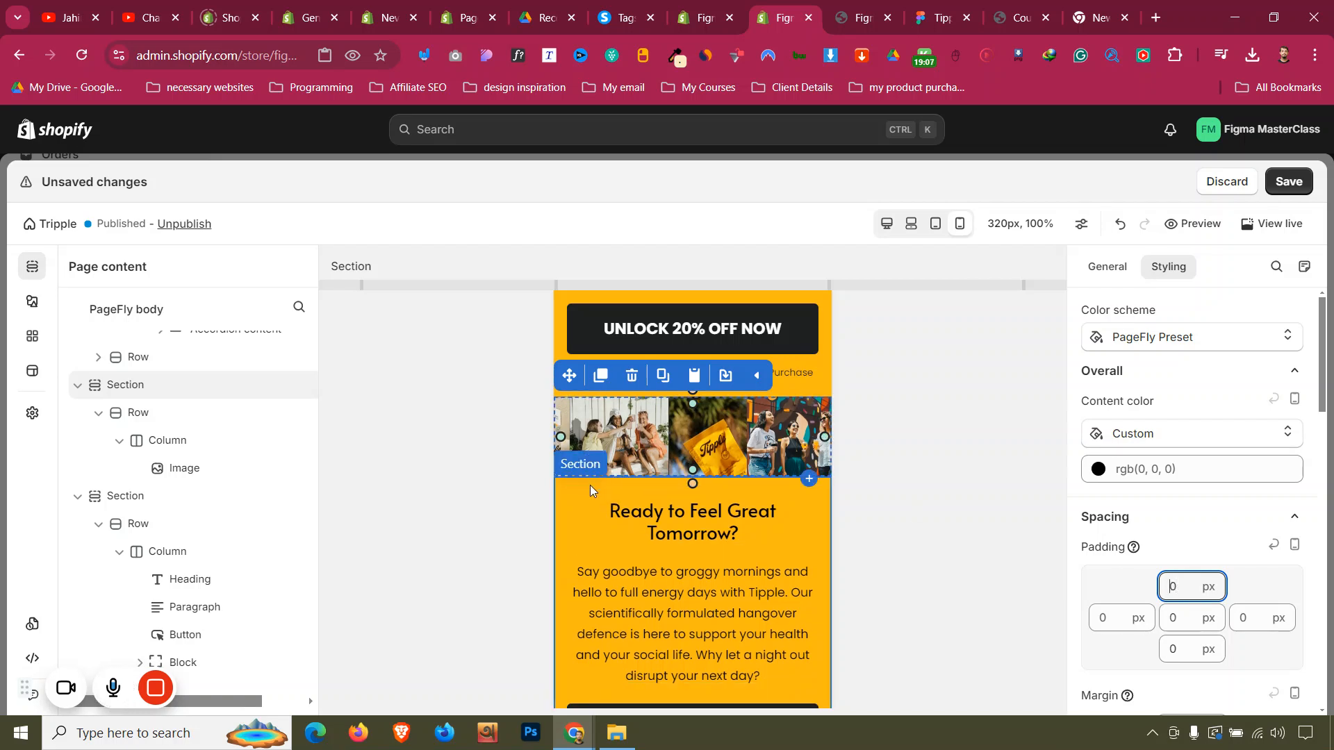
Set the top padding of the "Ready to Feel Great Tomorrow?" section to 15 px in the mobile view
click(590, 485)
key(BackSpace)
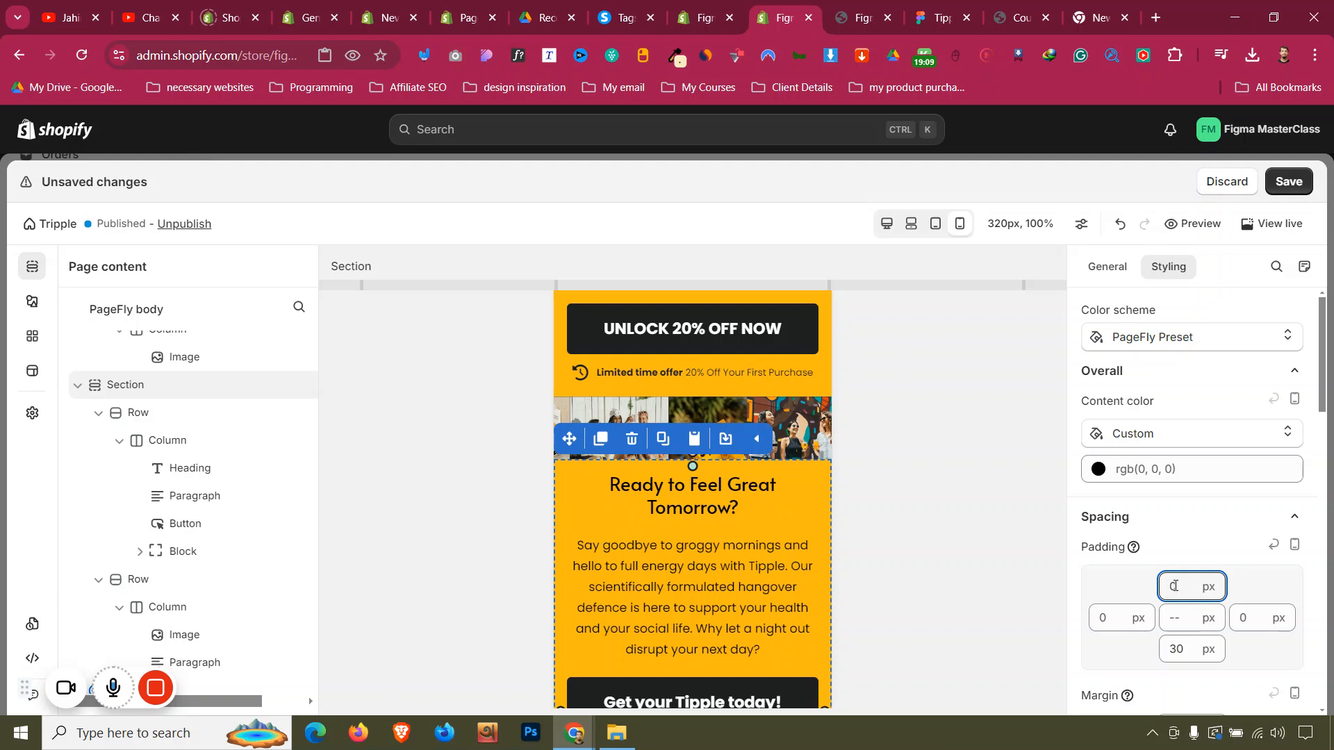
text(15)
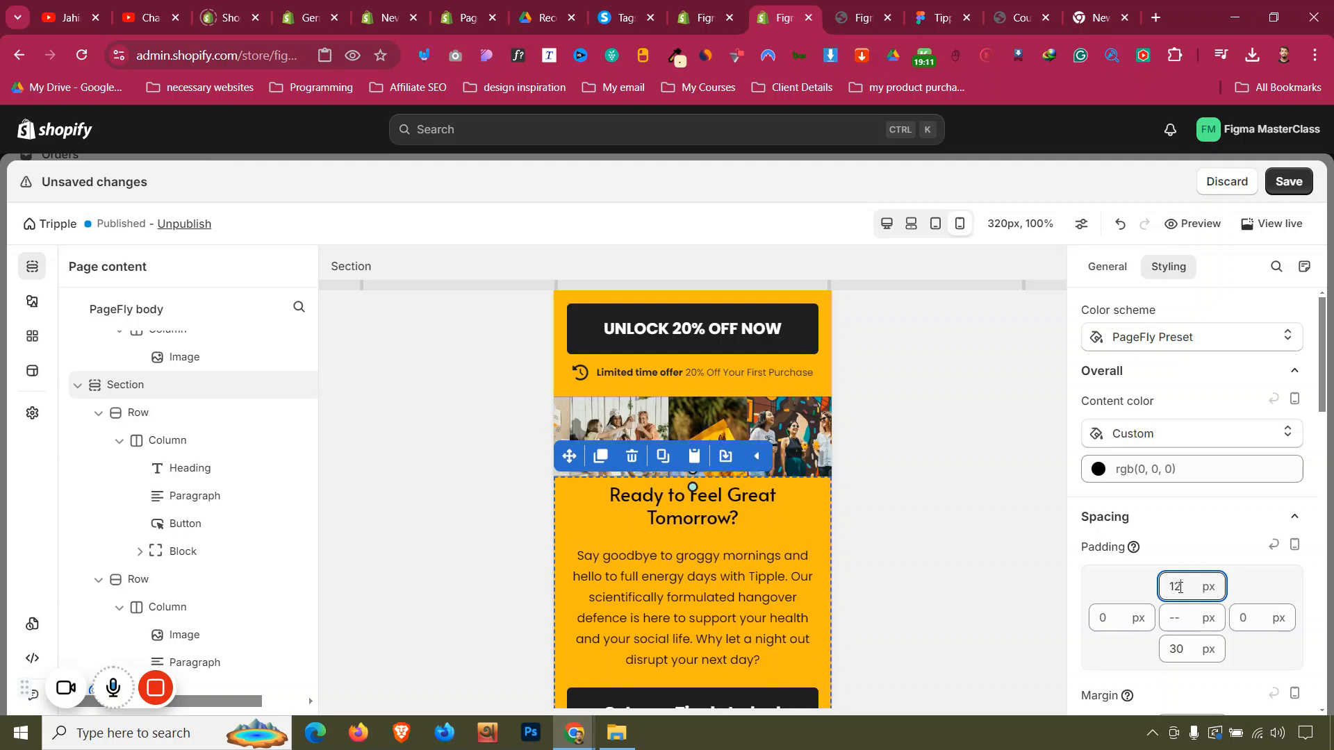
key(Up)
key(Up)
key(Down)
key(Down)
Reduce the bottom padding of the "Ready to Feel Great Tomorrow?" section to 9 px in the mobile view
scroll(724, 528, down, 5)
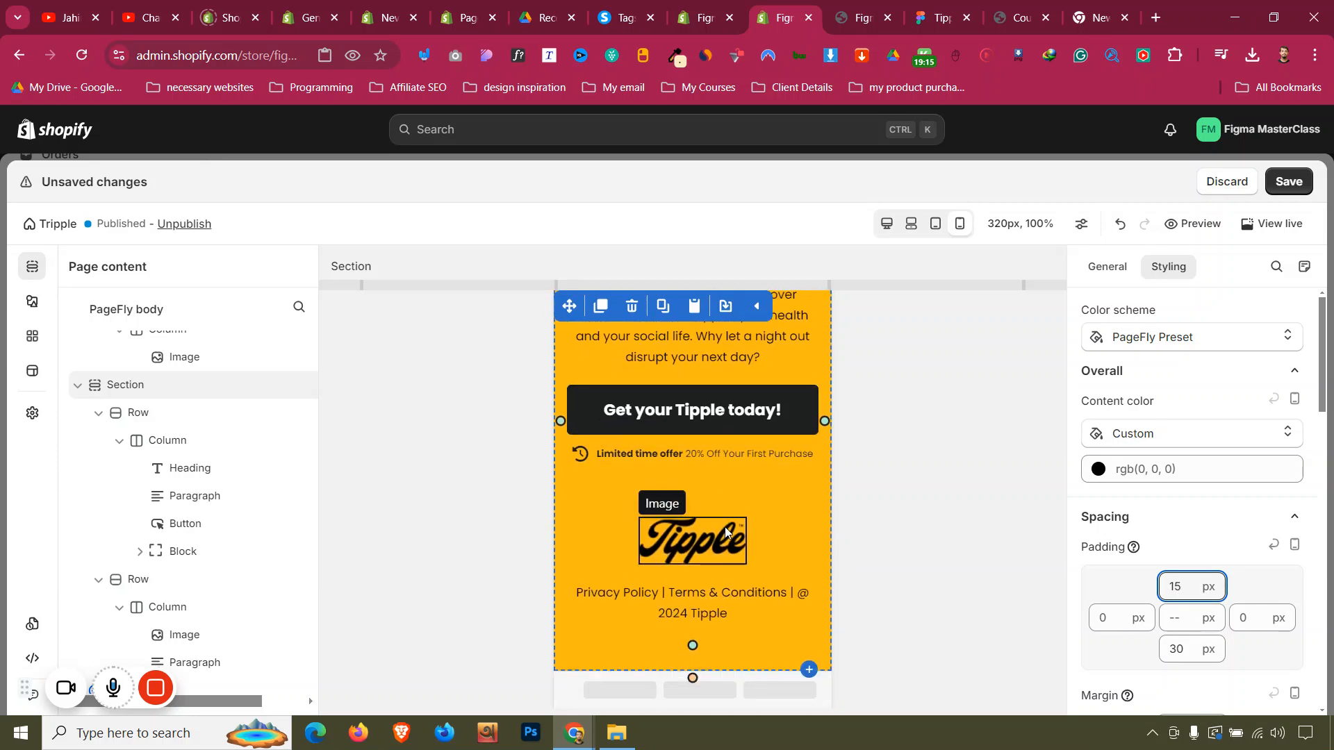
key(Down)
key(Down)
key(Down)
key(Down)
key(Down)
key(Down)
key(Down)
key(Down)
key(Down)
key(Down)
key(Down)
key(Down)
key(Down)
key(Down)
key(Down)
key(Down)
key(Down)
key(Down)
key(Down)
key(Down)
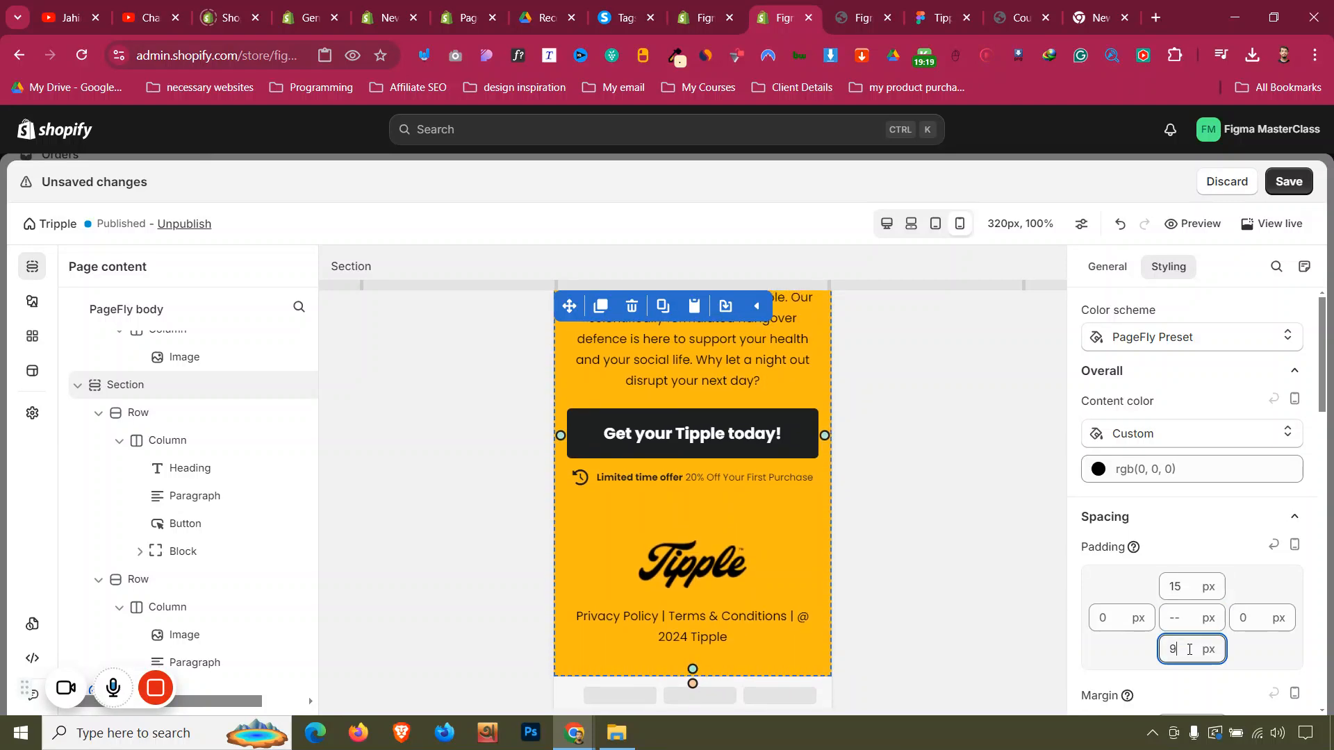
Disable full width for the footer's Tipple logo and set its image width to 100 px in the mobile view
click(693, 564)
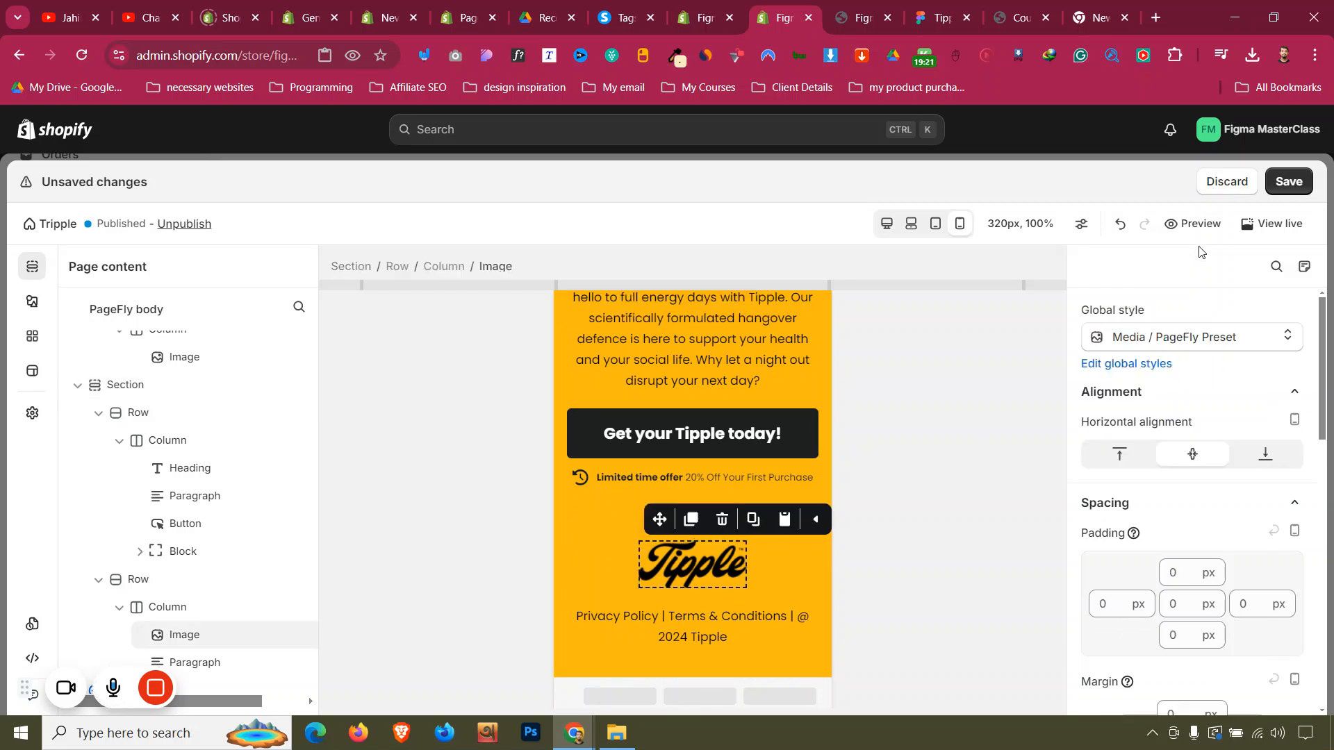
scroll(1283, 580, down, 3)
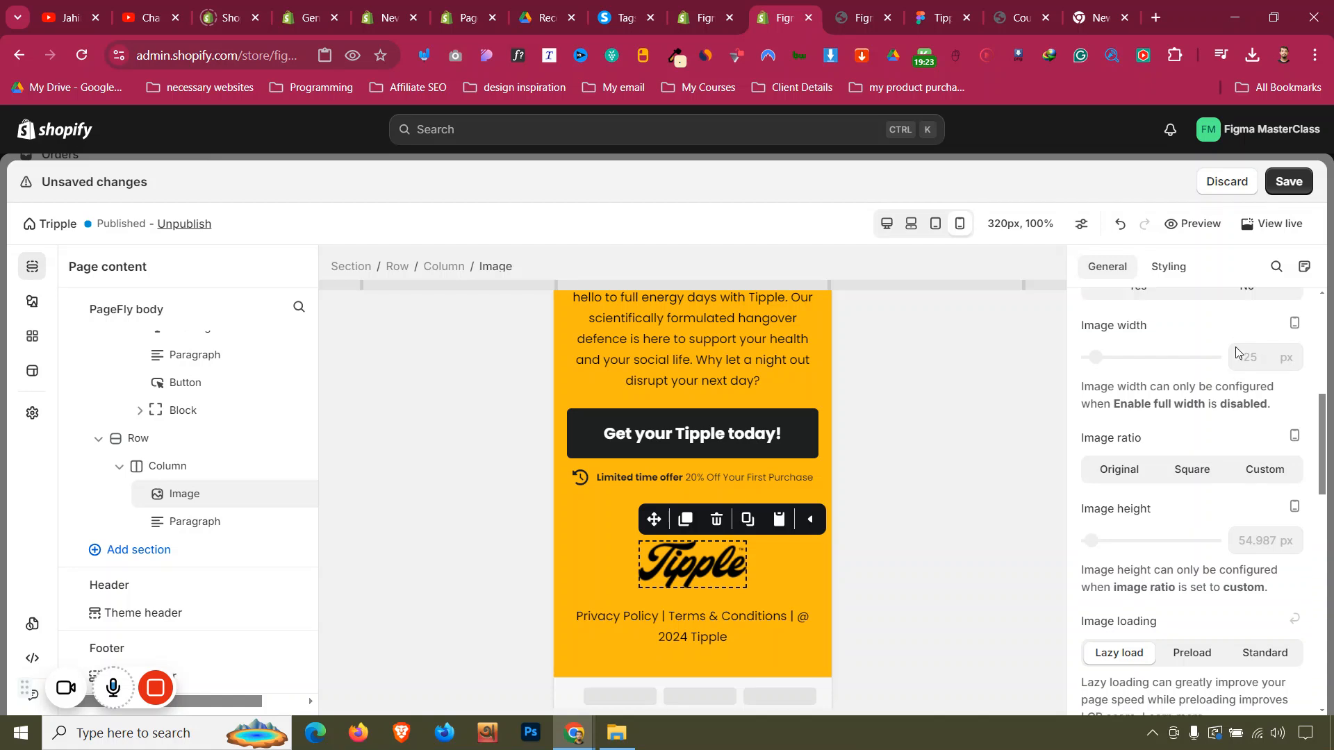
scroll(1258, 375, up, 1)
click(1247, 352)
click(1255, 433)
key(Down)
key(Down)
key(Down)
key(Down)
key(Down)
key(Down)
key(Down)
key(Down)
key(Down)
key(Down)
key(Down)
key(Down)
key(Down)
key(Down)
key(Down)
key(Down)
key(Down)
key(Down)
key(Down)
key(Down)
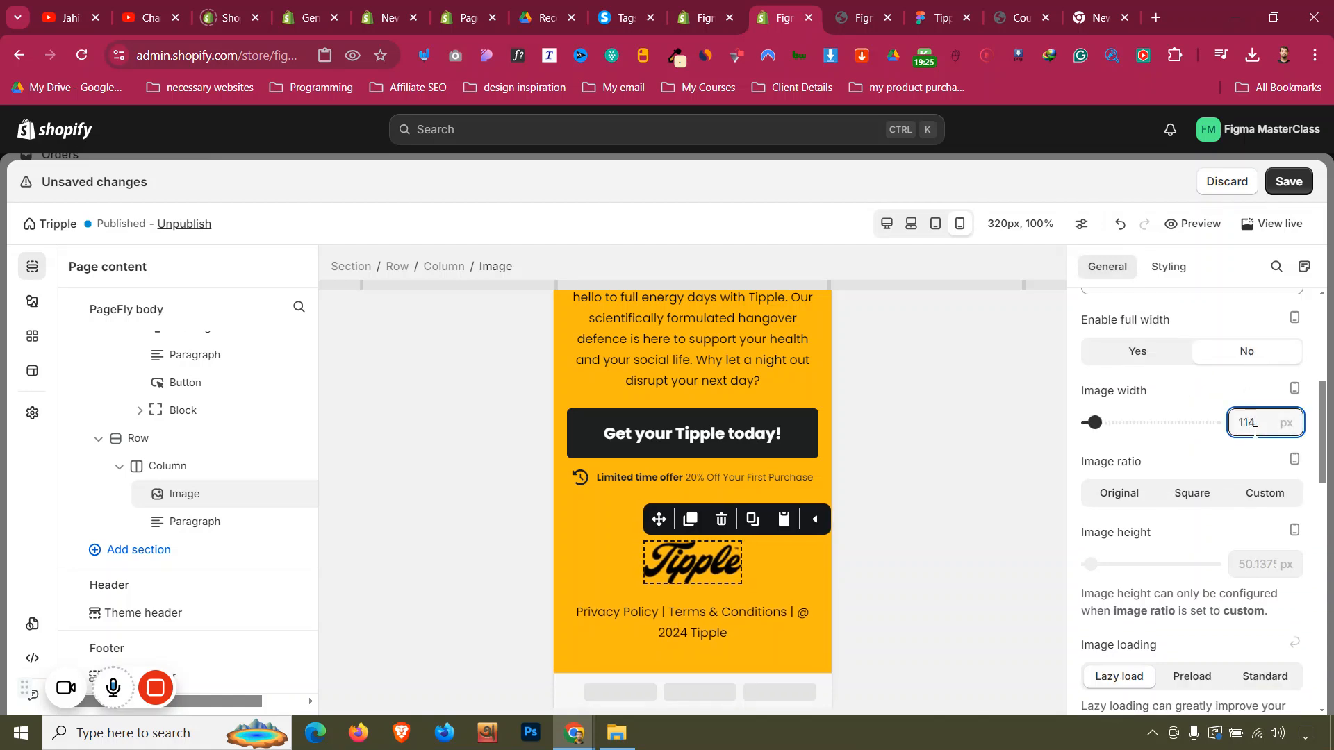
key(Down)
key(Down)
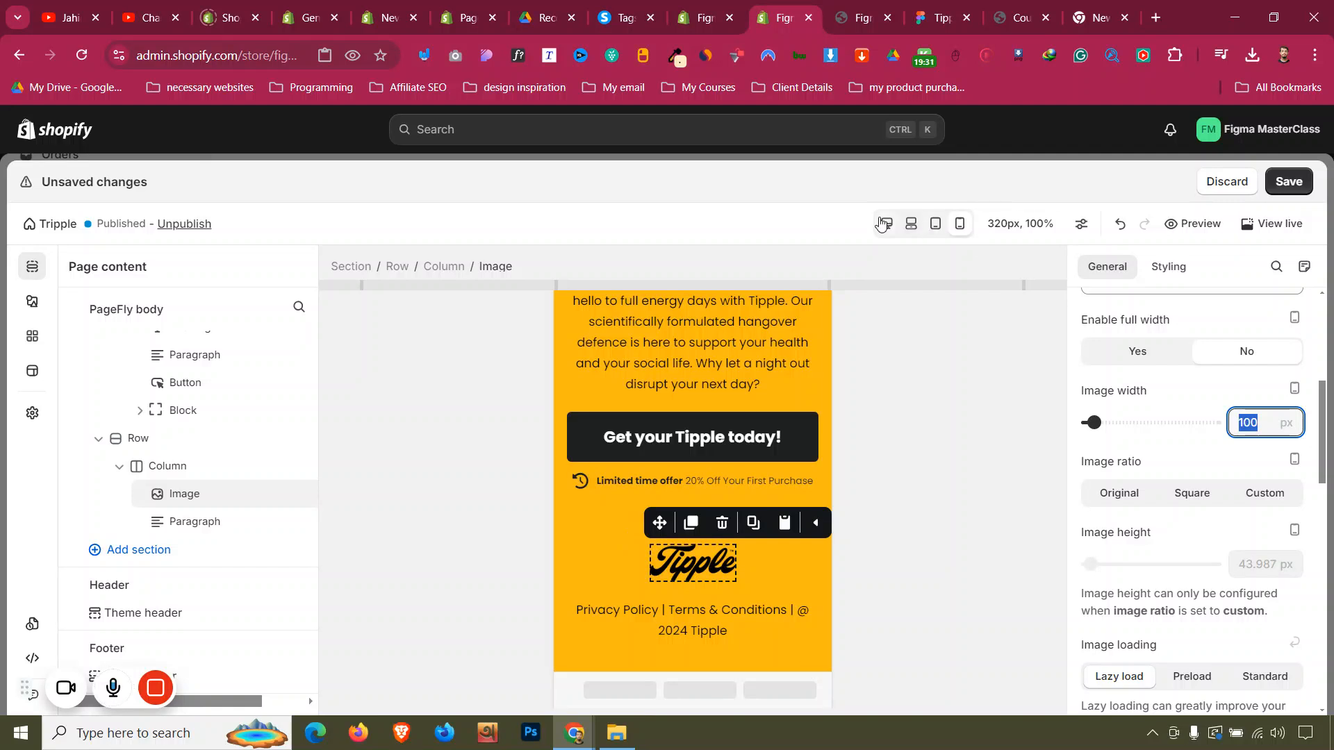
text(100)
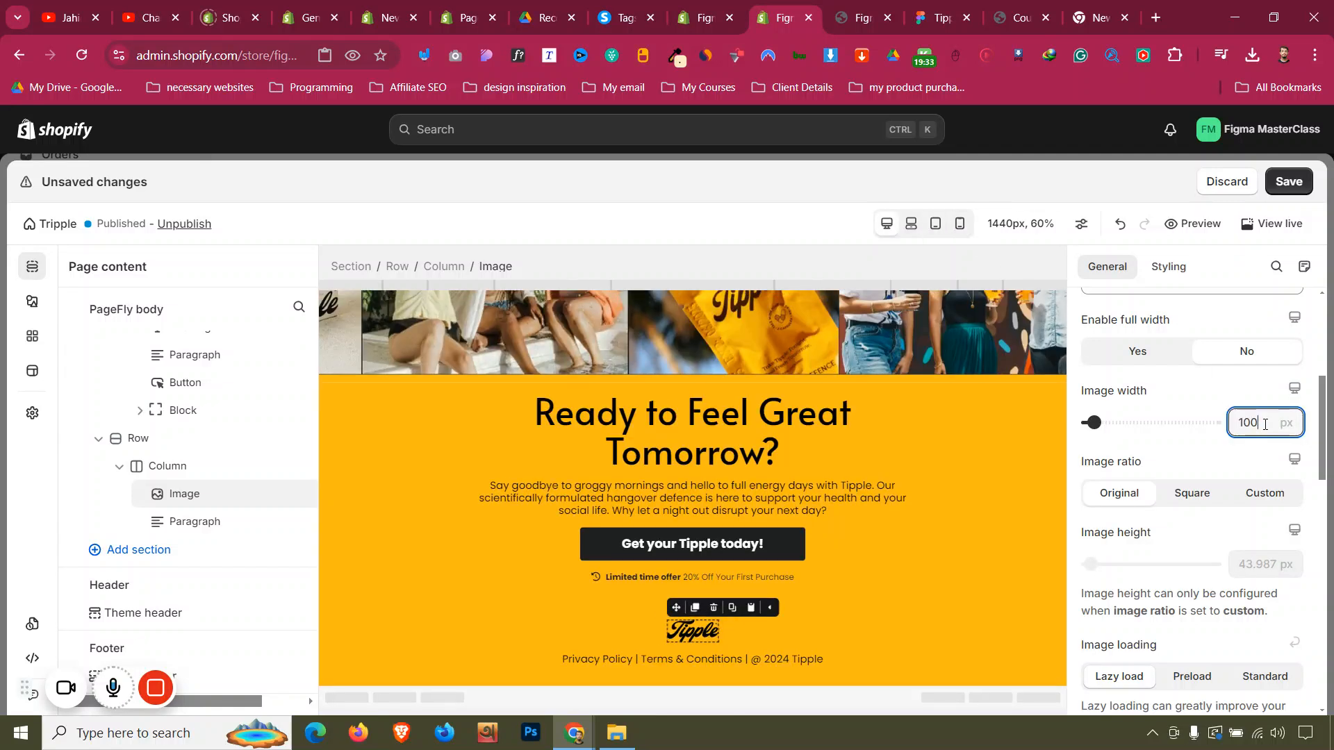
Set the footer logo's image width to 130 px in the desktop view
key(BackSpace)
key(BackSpace)
key(BackSpace)
text(128)
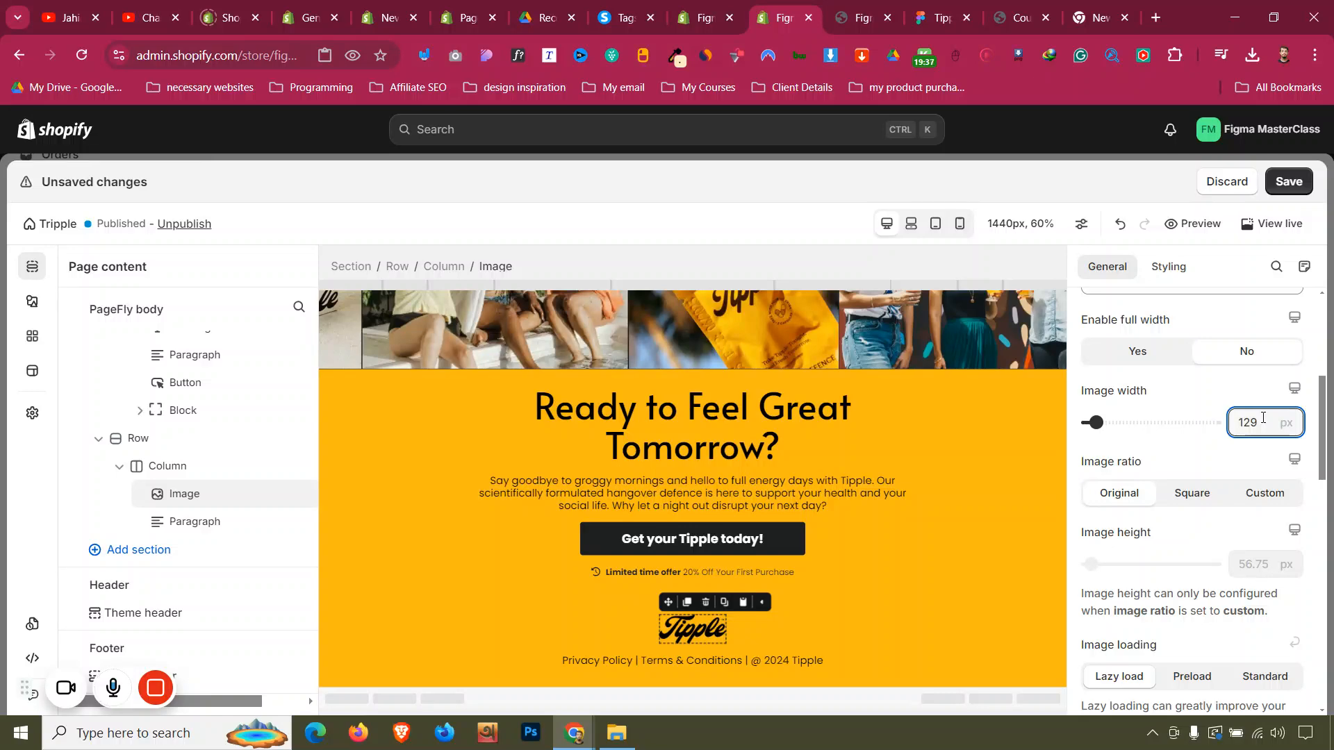
Review the layout of the page's sections in the tablet and laptop views
click(935, 231)
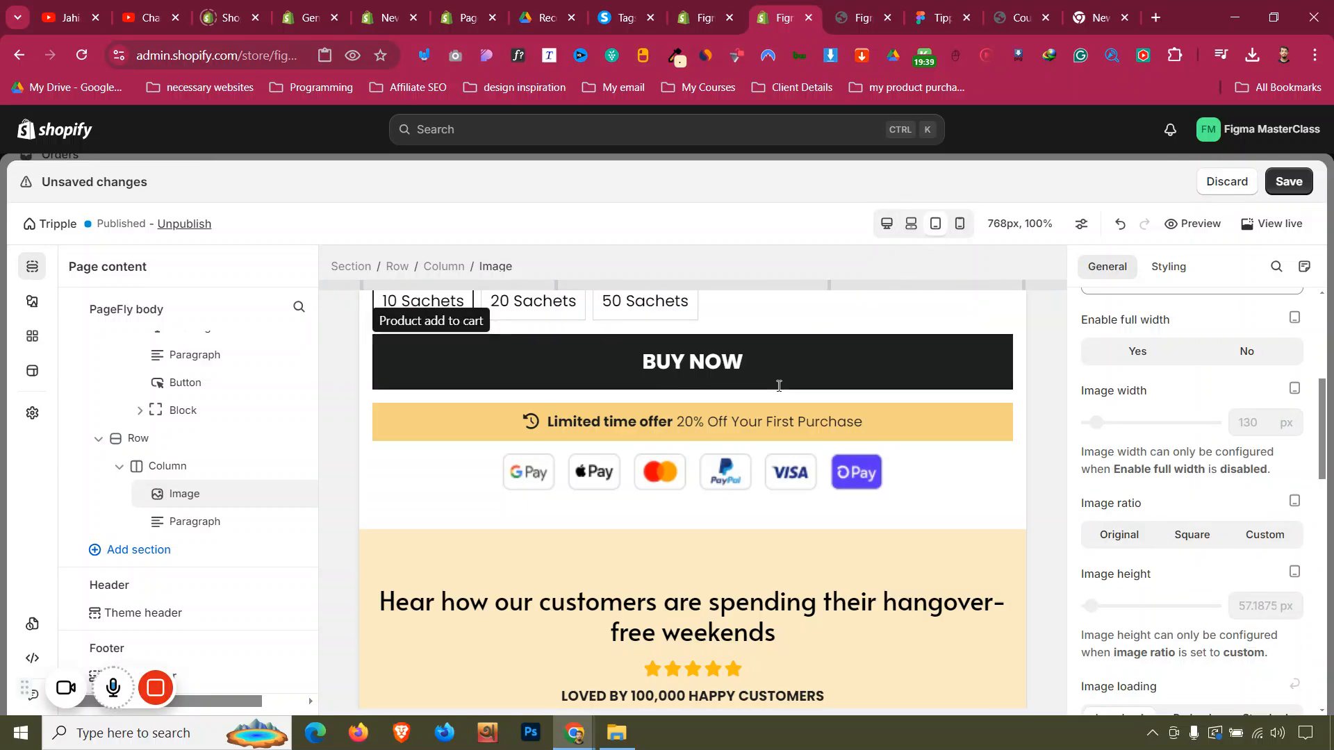
scroll(476, 424, up, 10)
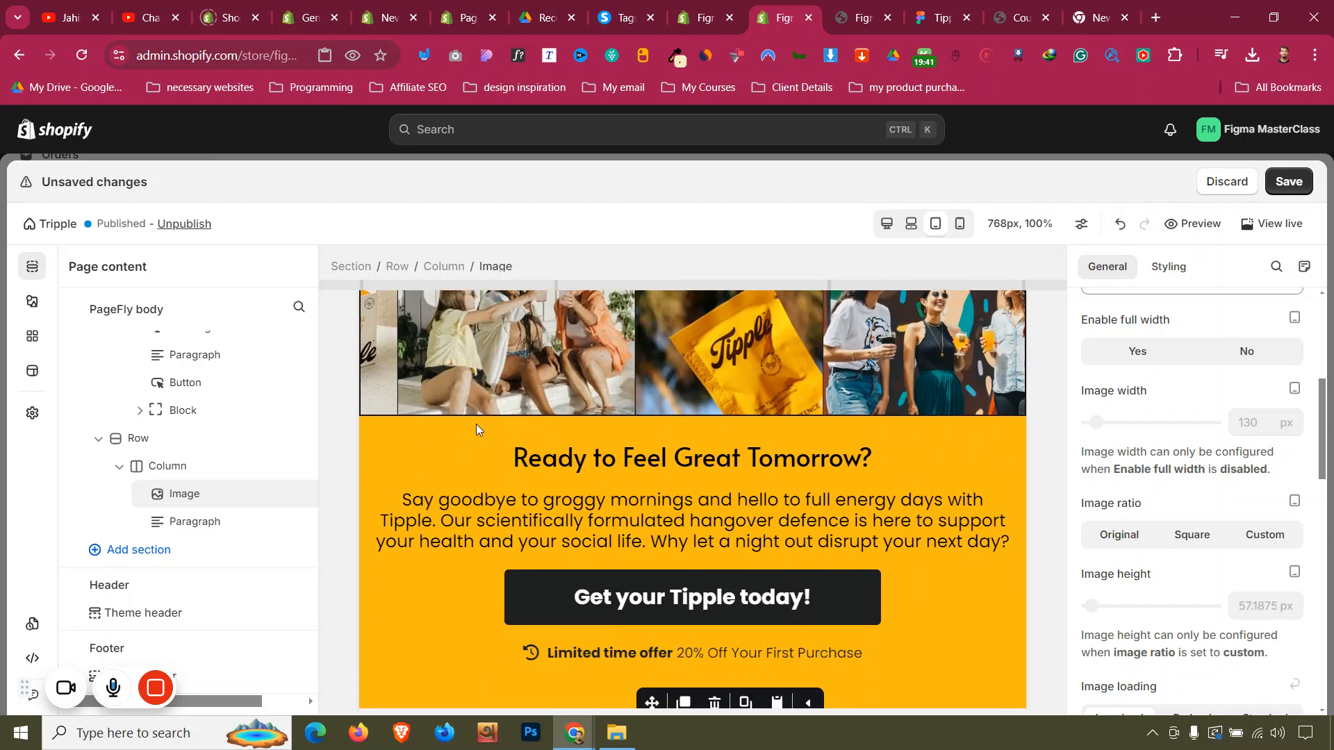
scroll(484, 366, up, 4)
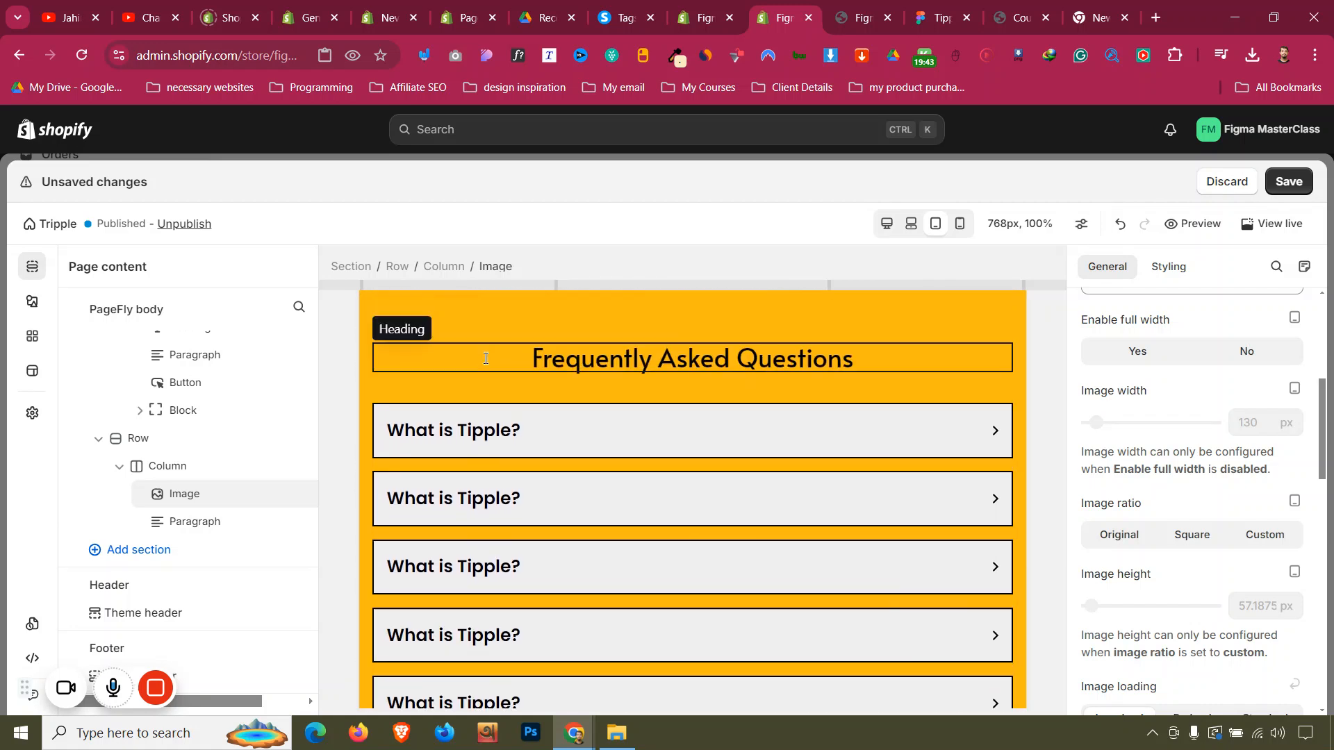
click(507, 394)
scroll(507, 395, down, 4)
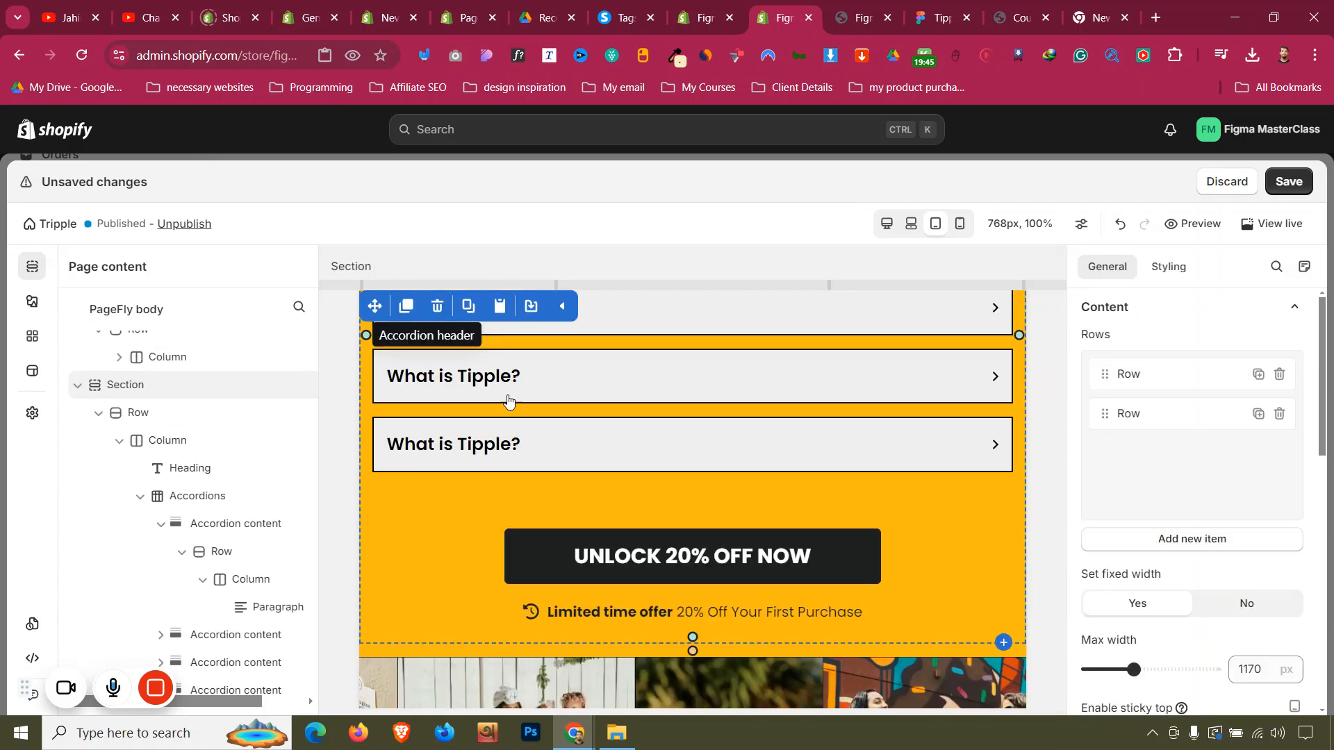
click(912, 225)
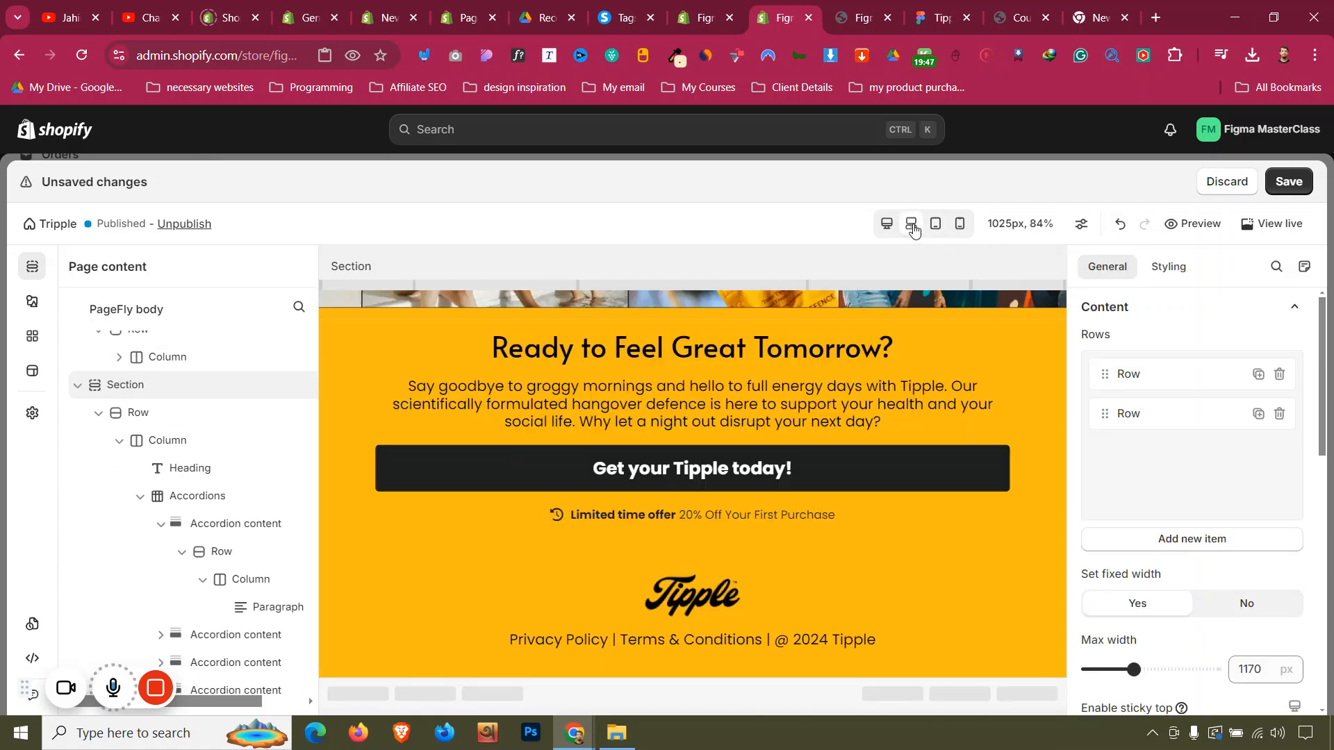
scroll(825, 462, up, 10)
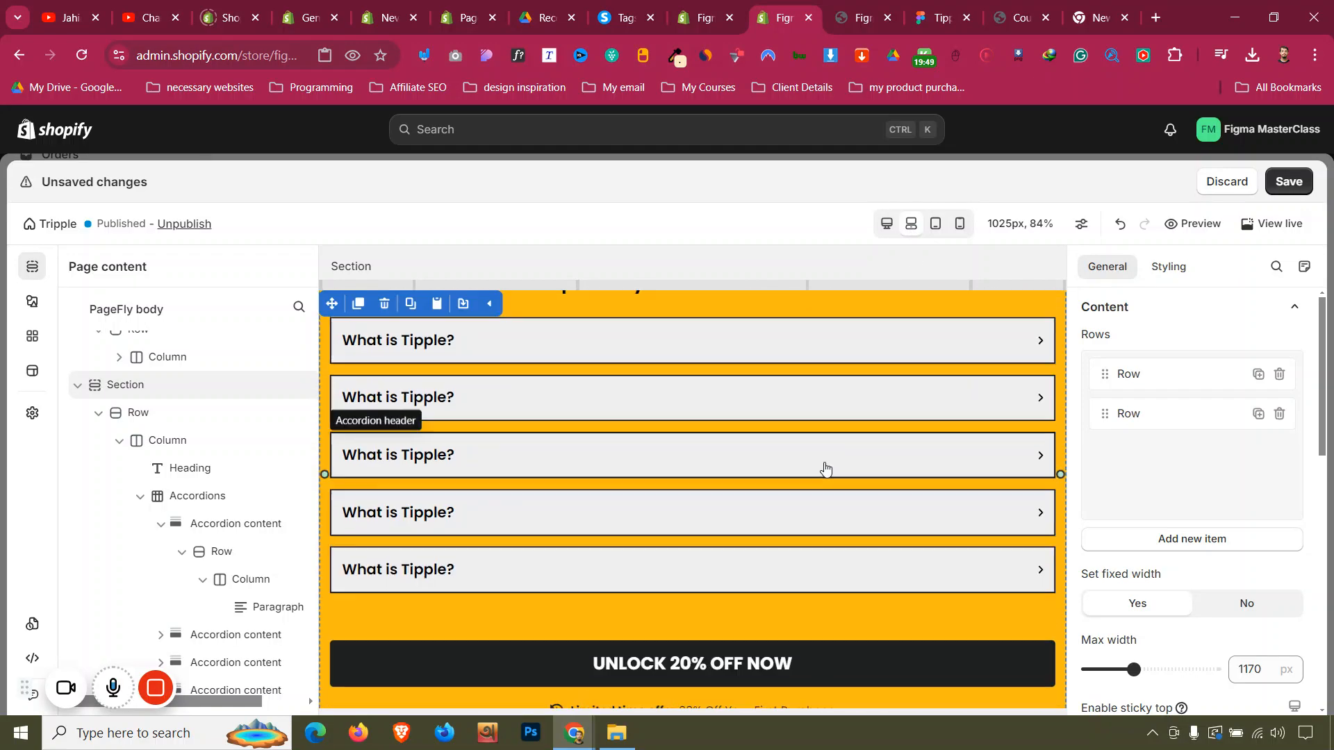
scroll(834, 464, up, 15)
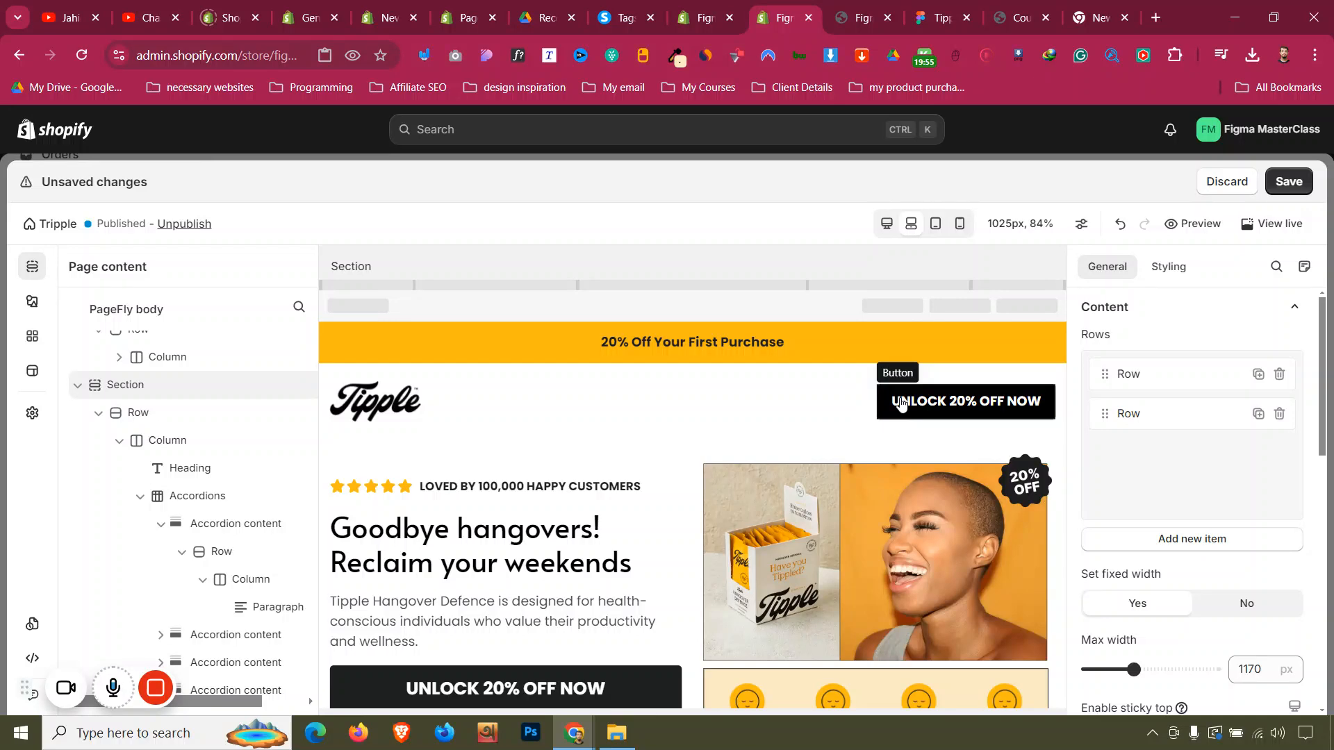
scroll(708, 418, down, 8)
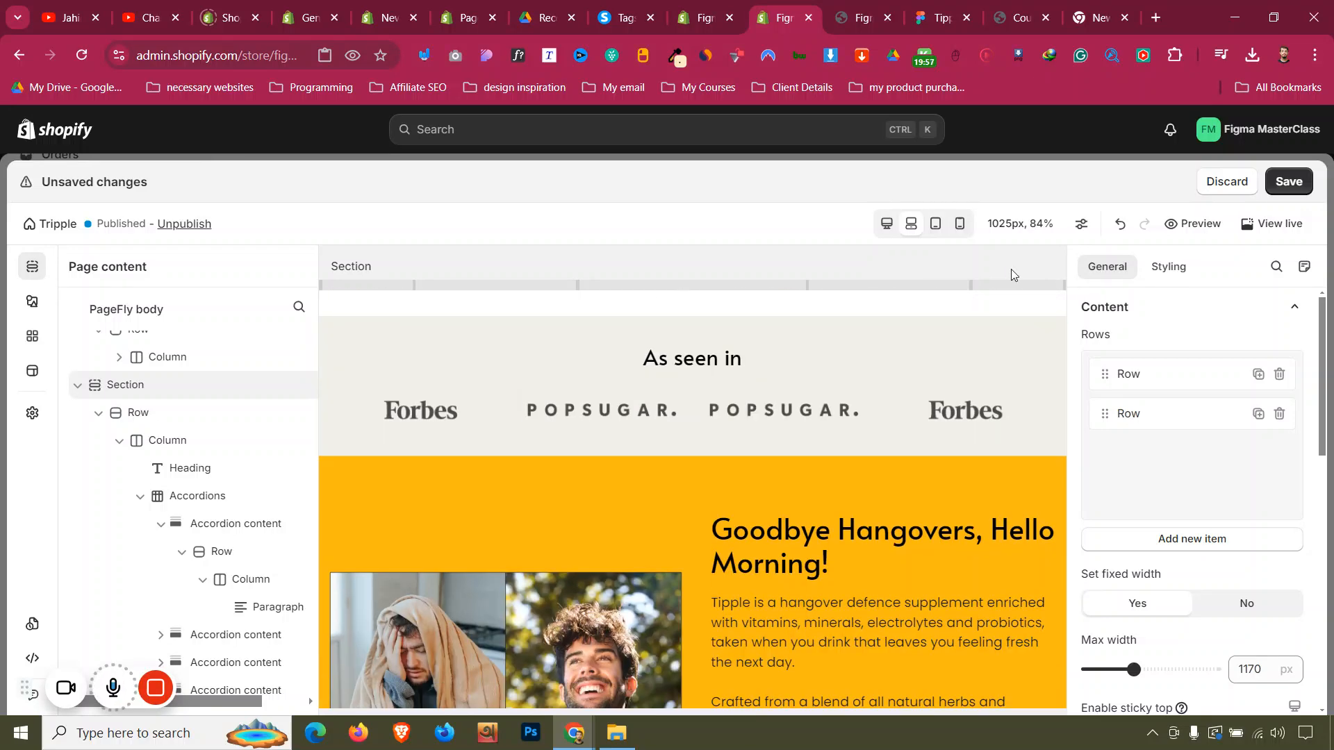
In the desktop view, rename the section holding the Tipple Hangover Defence Box product to "Section Dynamic"
click(884, 223)
scroll(657, 457, down, 10)
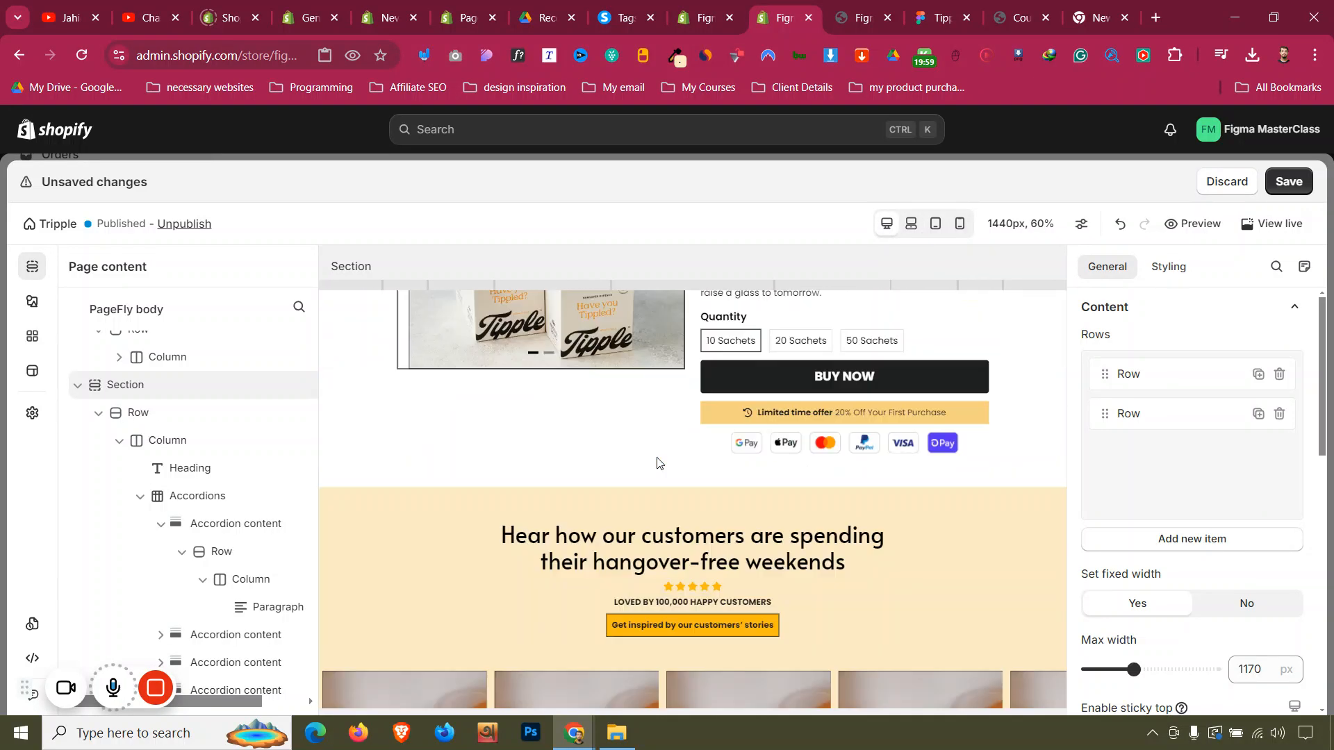
scroll(656, 458, up, 5)
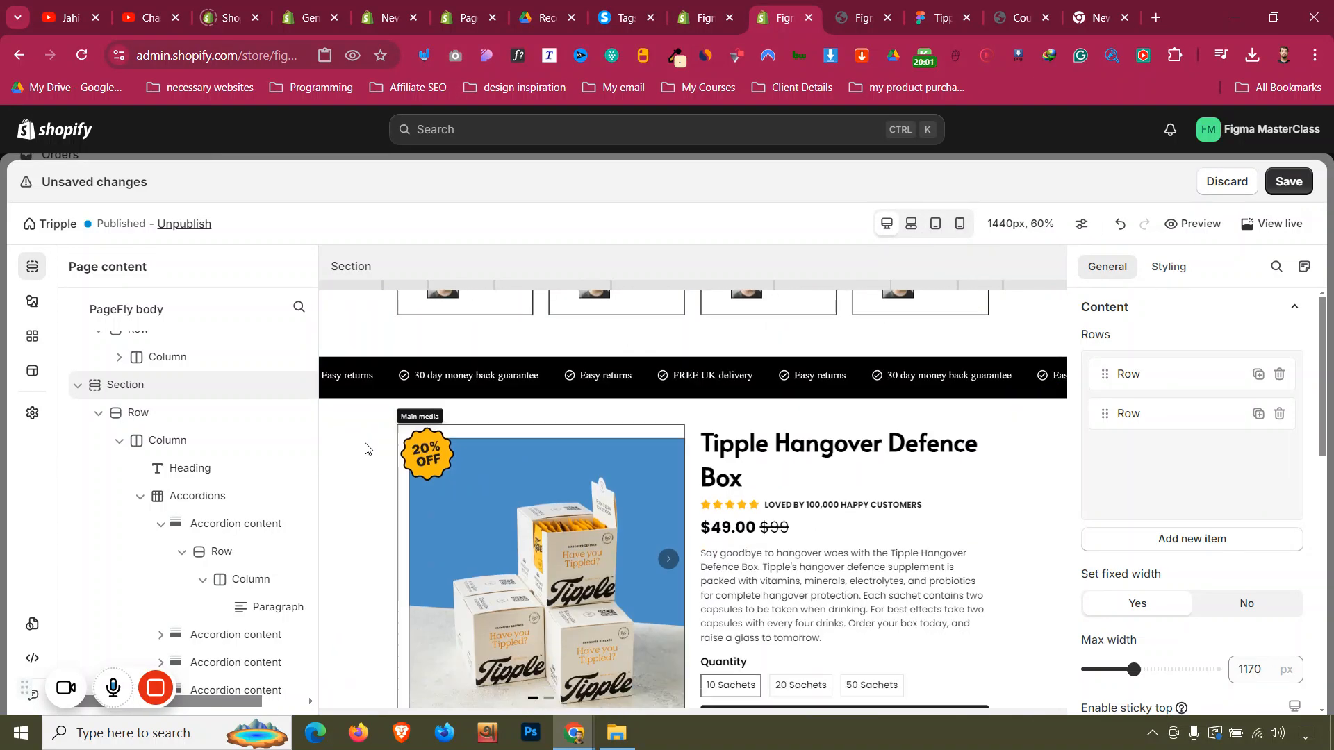
click(366, 436)
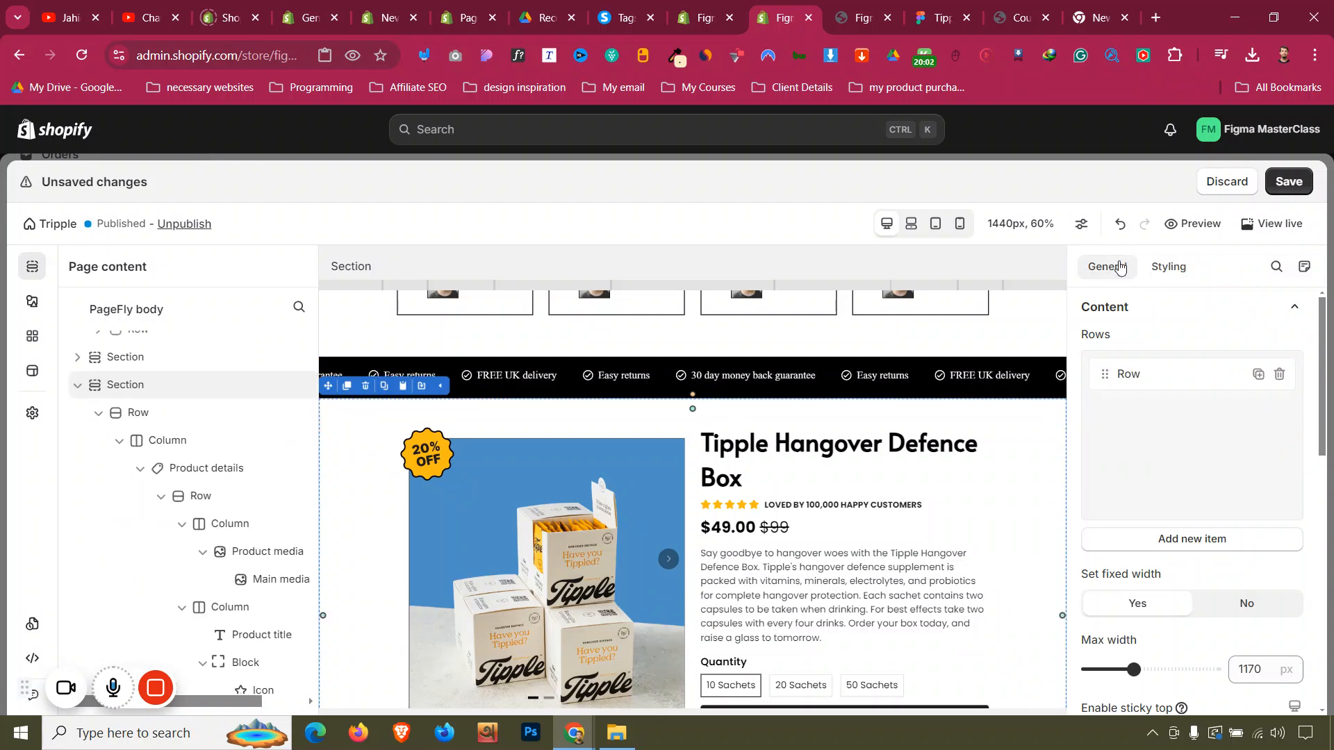
scroll(1147, 396, down, 10)
scroll(1151, 401, down, 3)
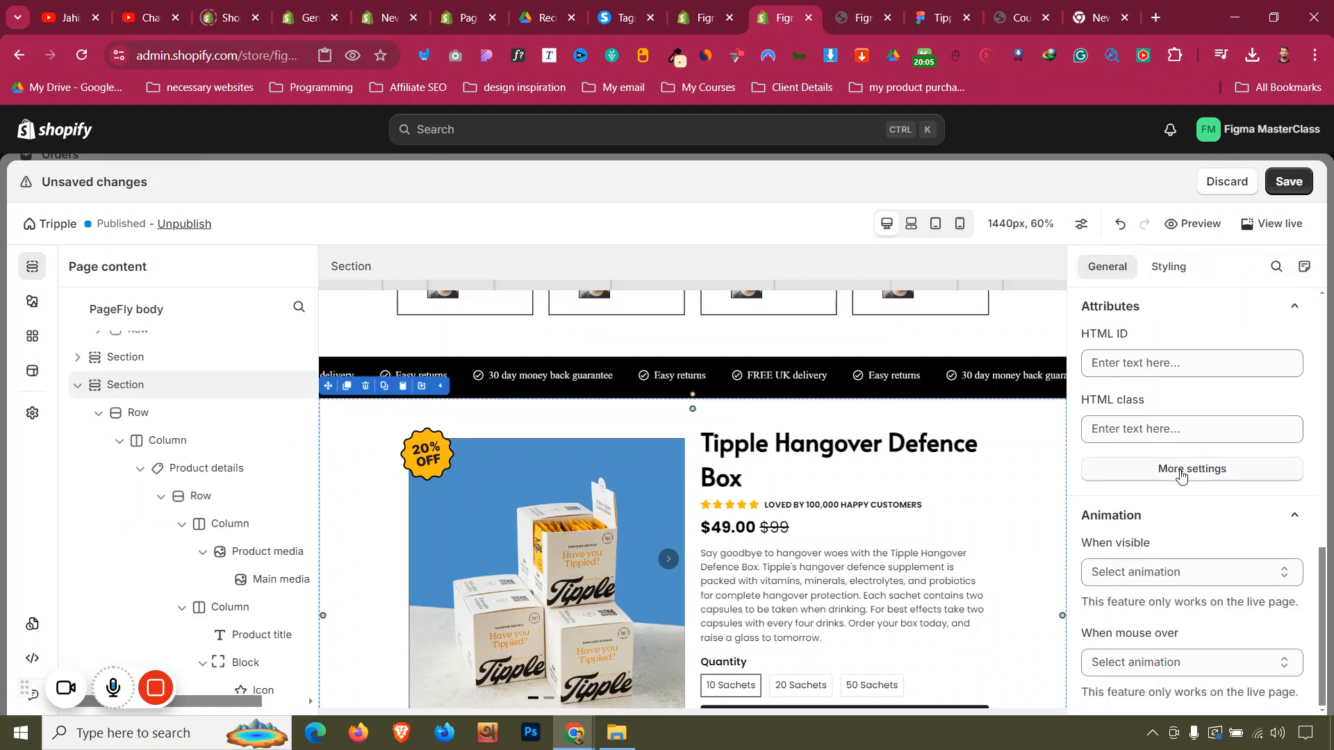
click(1096, 468)
click(1067, 272)
text(D)
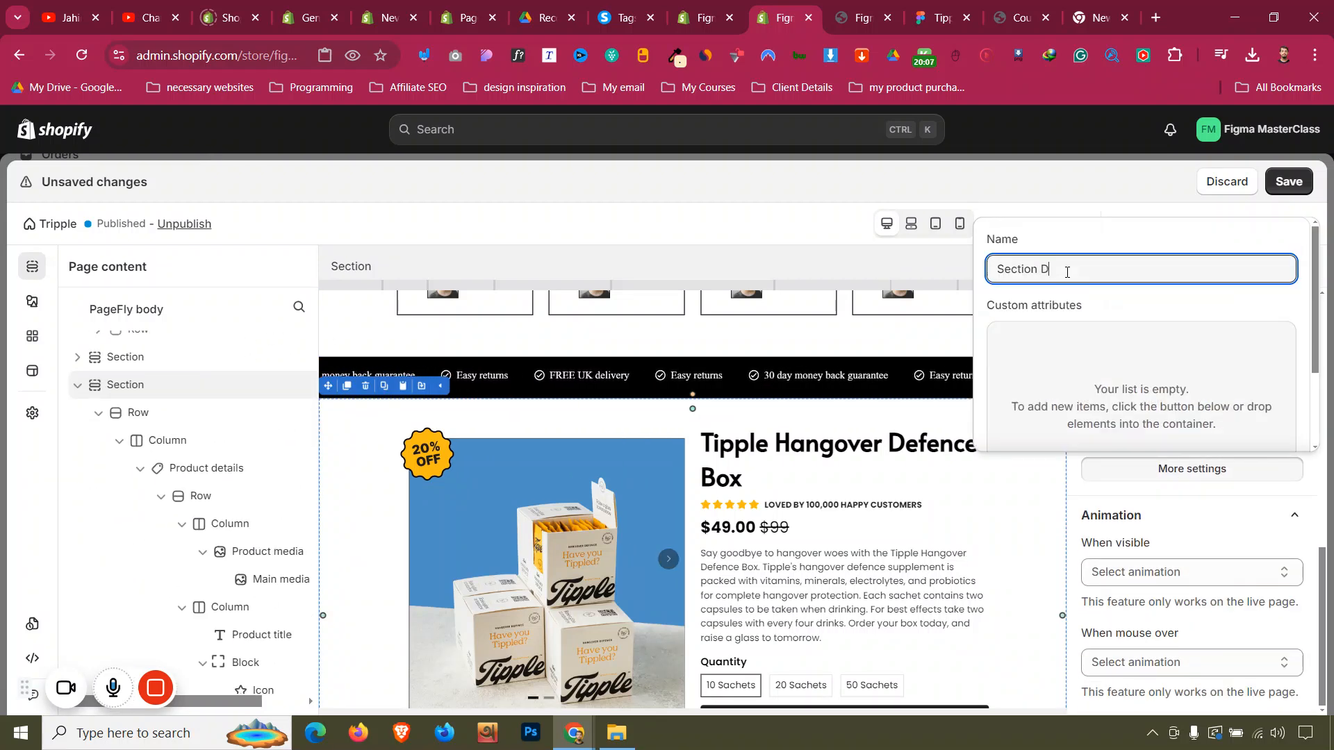
text(ynamic)
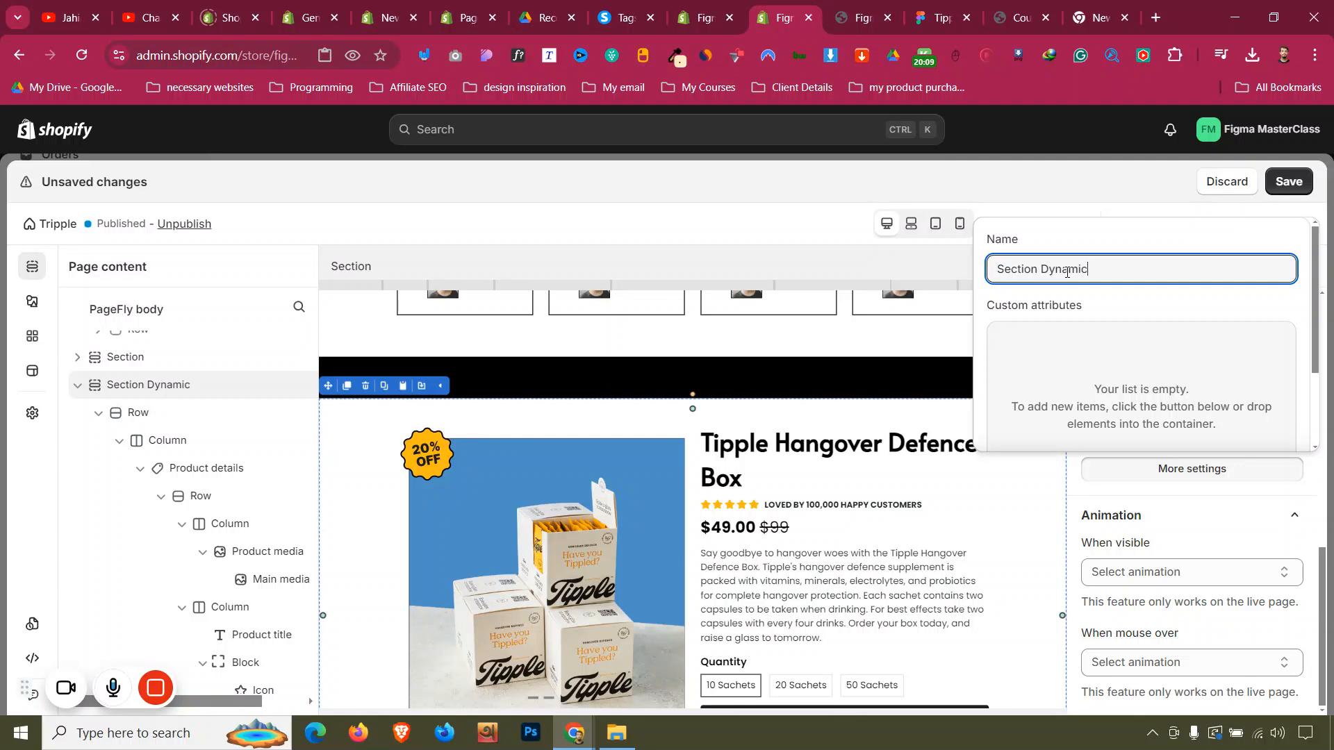
Make the header's "UNLOCK 20% OFF NOW" button scroll to the section named Section Dynamic
scroll(769, 489, up, 15)
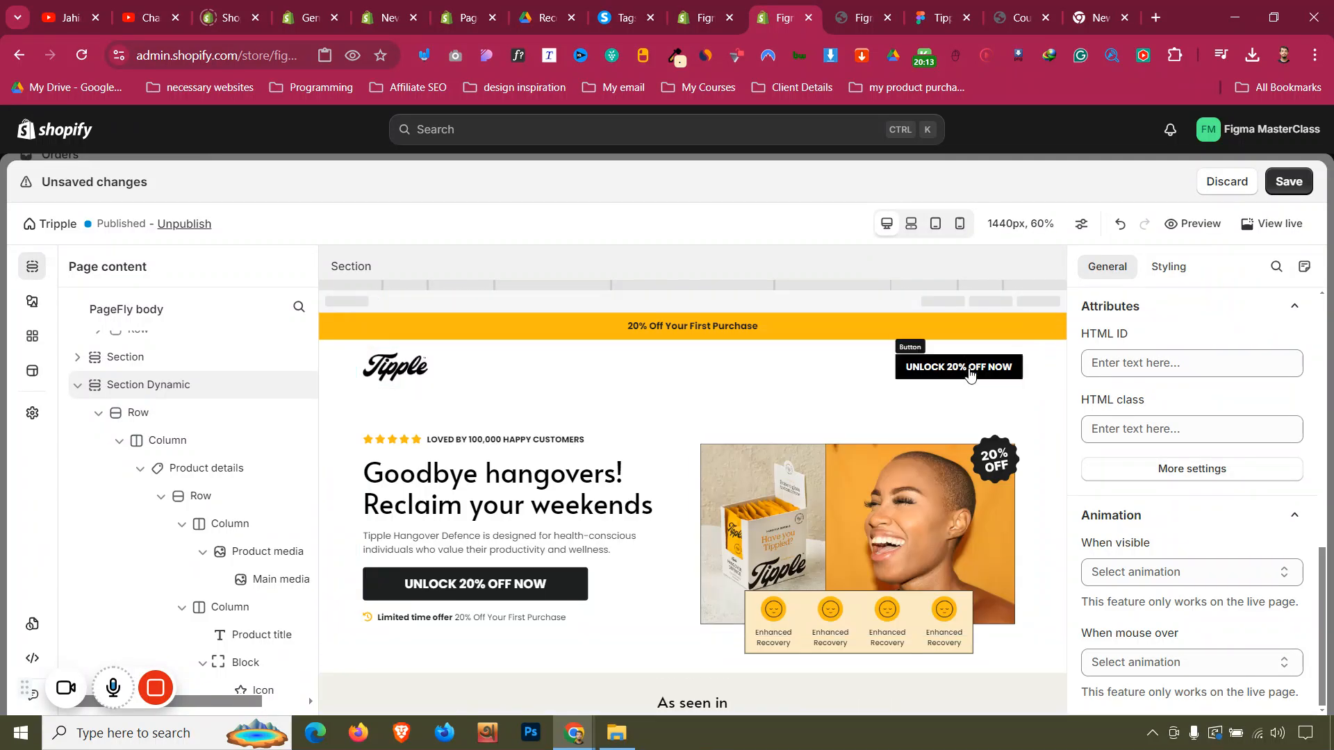
click(969, 374)
scroll(1200, 479, down, 3)
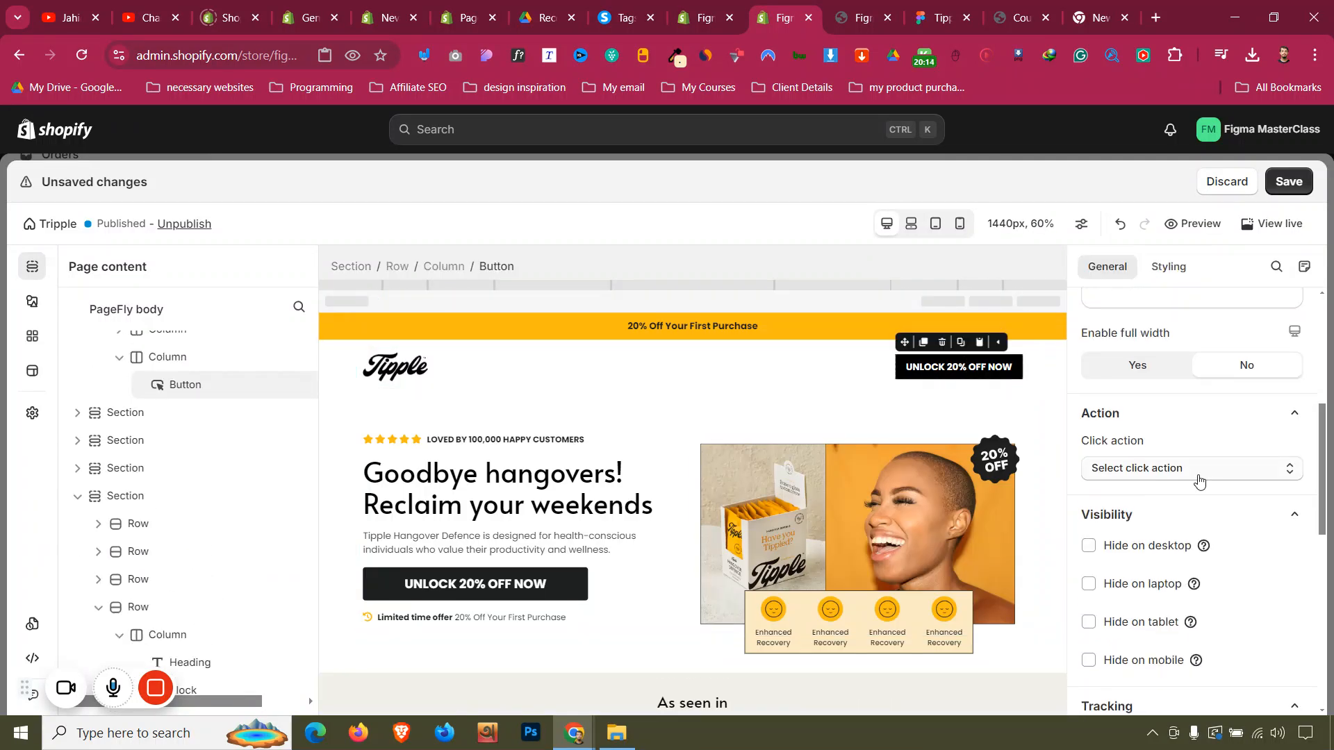
click(1132, 468)
click(1148, 595)
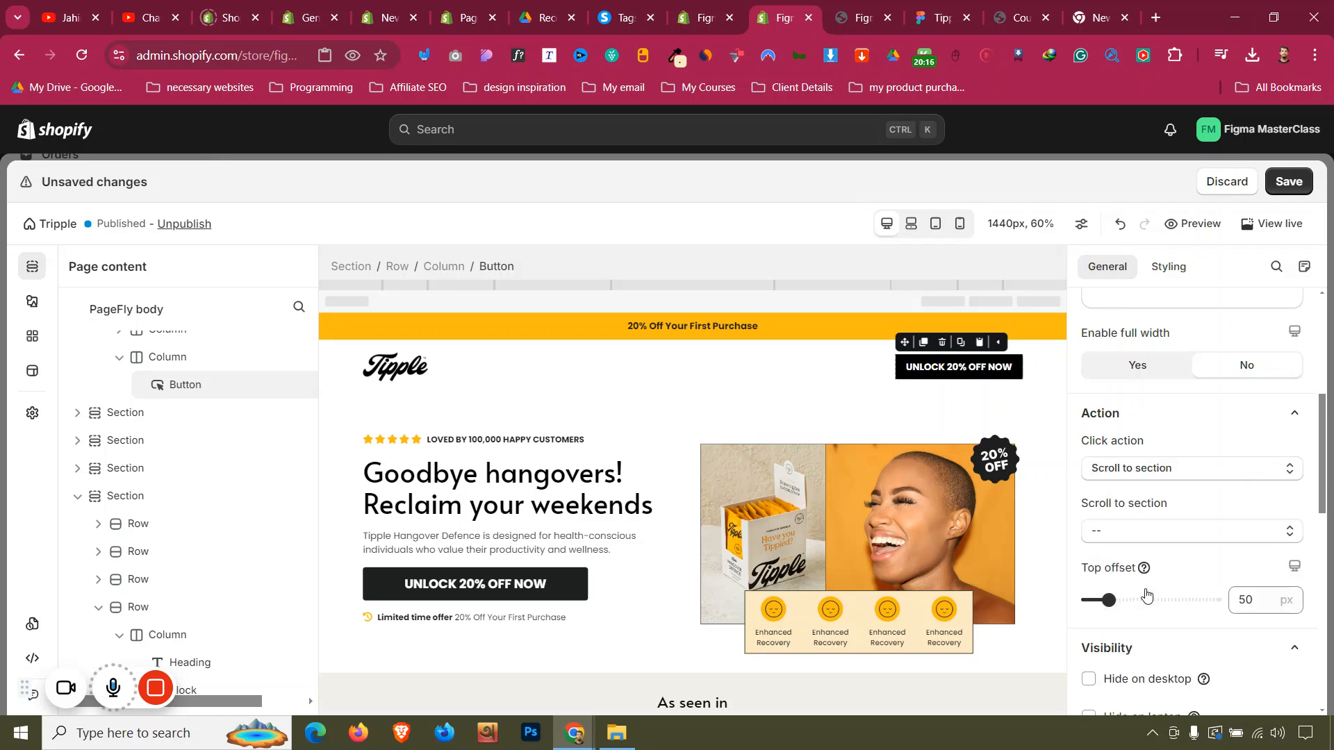
click(1152, 533)
click(1143, 501)
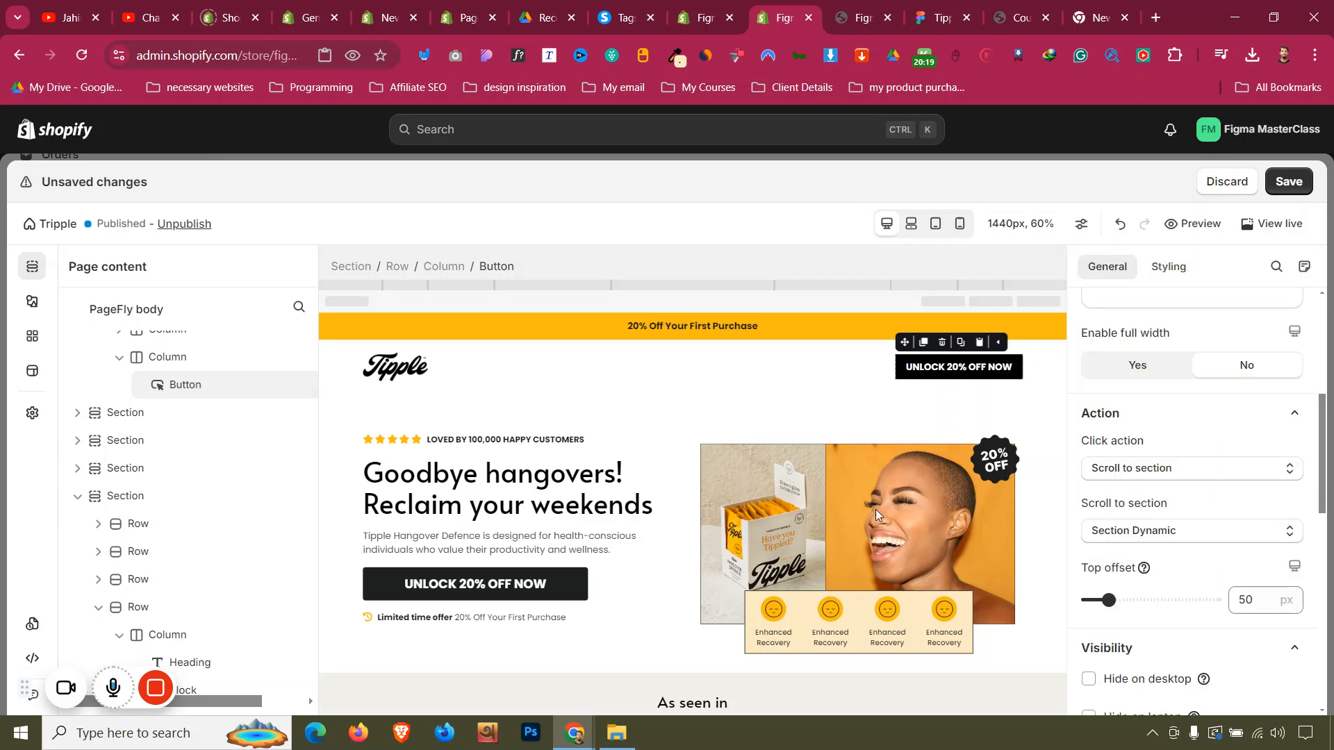
Give the hero's "UNLOCK 20% OFF NOW" button a Scroll to section action targeting Section Dynamic
click(1156, 468)
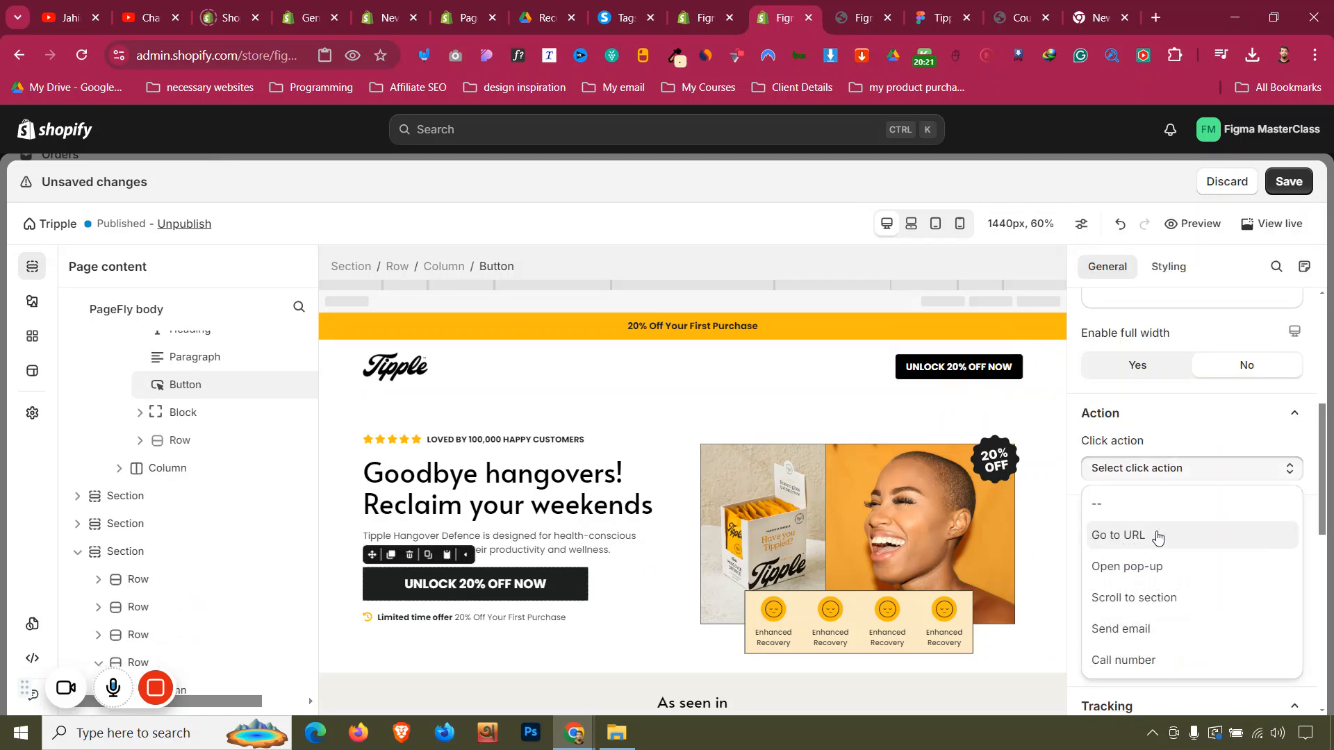
click(1155, 596)
click(1156, 532)
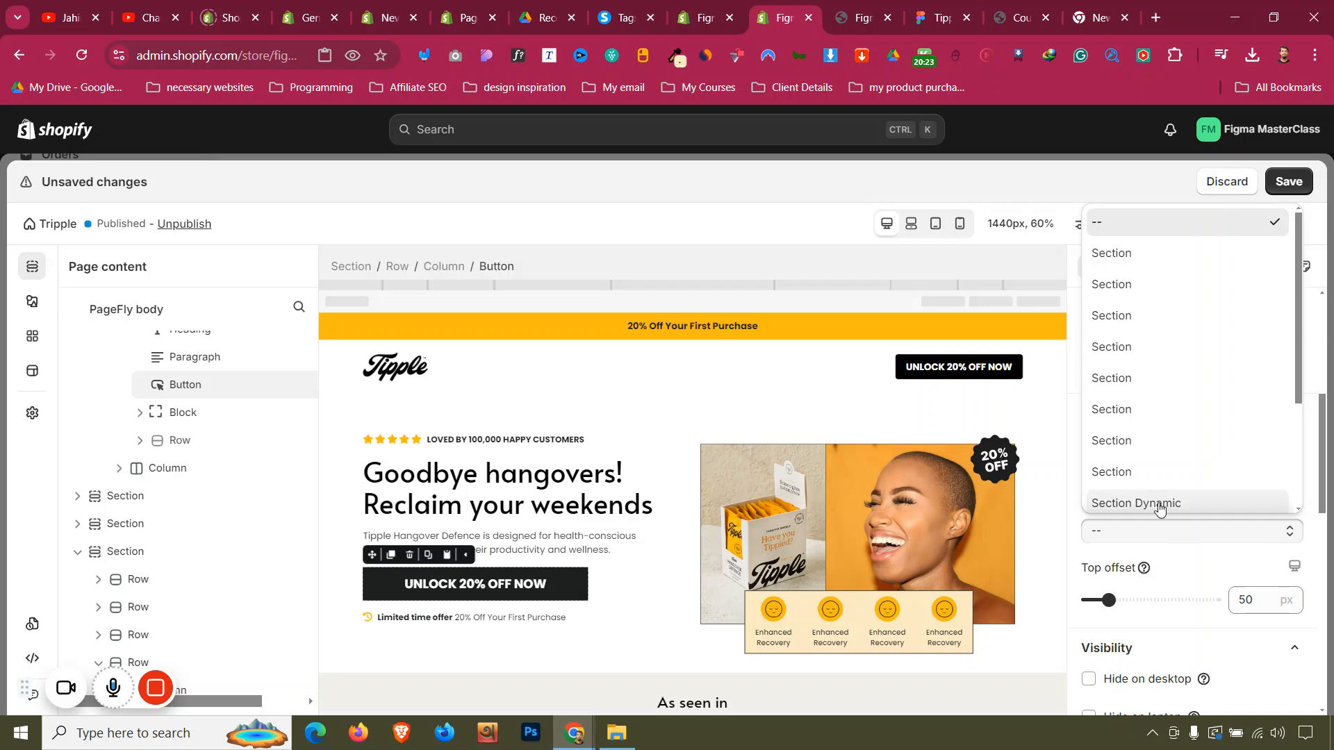
click(1158, 503)
Set the "UNLOCK 20% OFF NOW" button beside the before-and-after photos to scroll to Section Dynamic
scroll(634, 622, down, 5)
scroll(635, 628, down, 3)
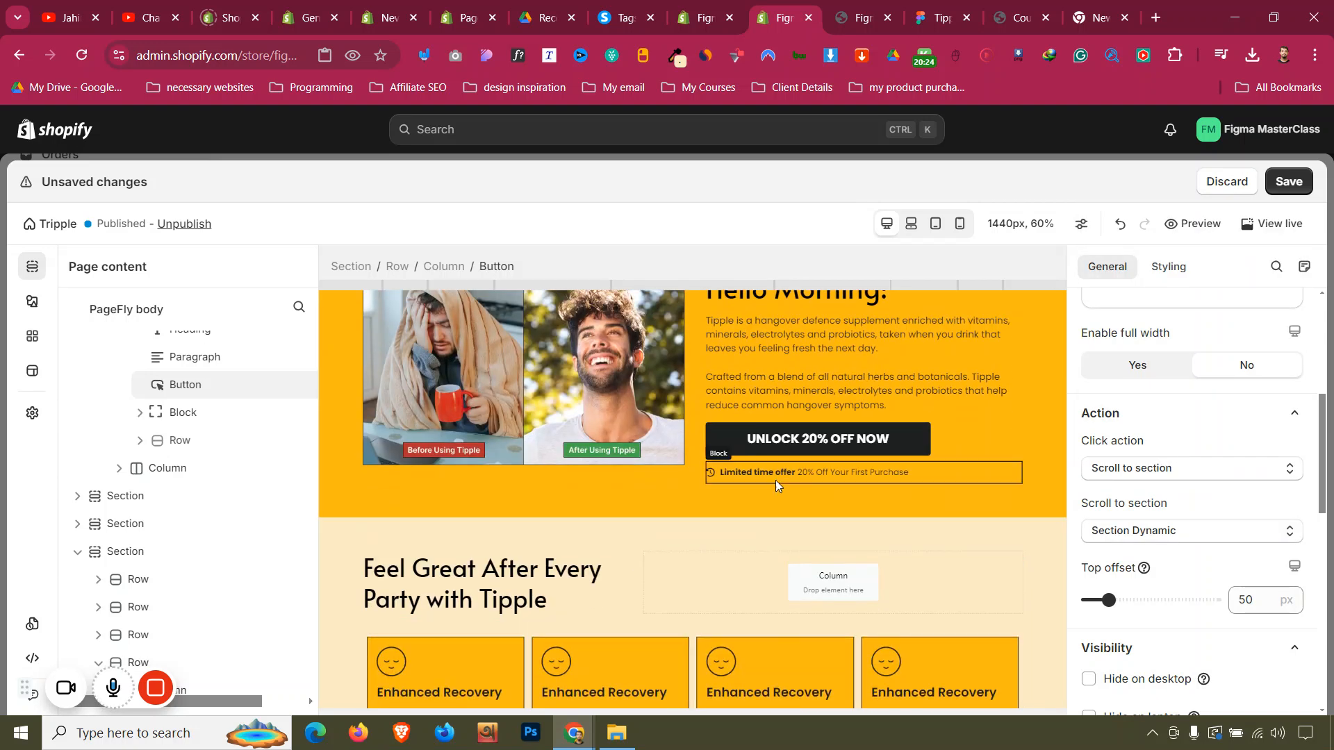
click(784, 439)
click(1168, 469)
click(1167, 596)
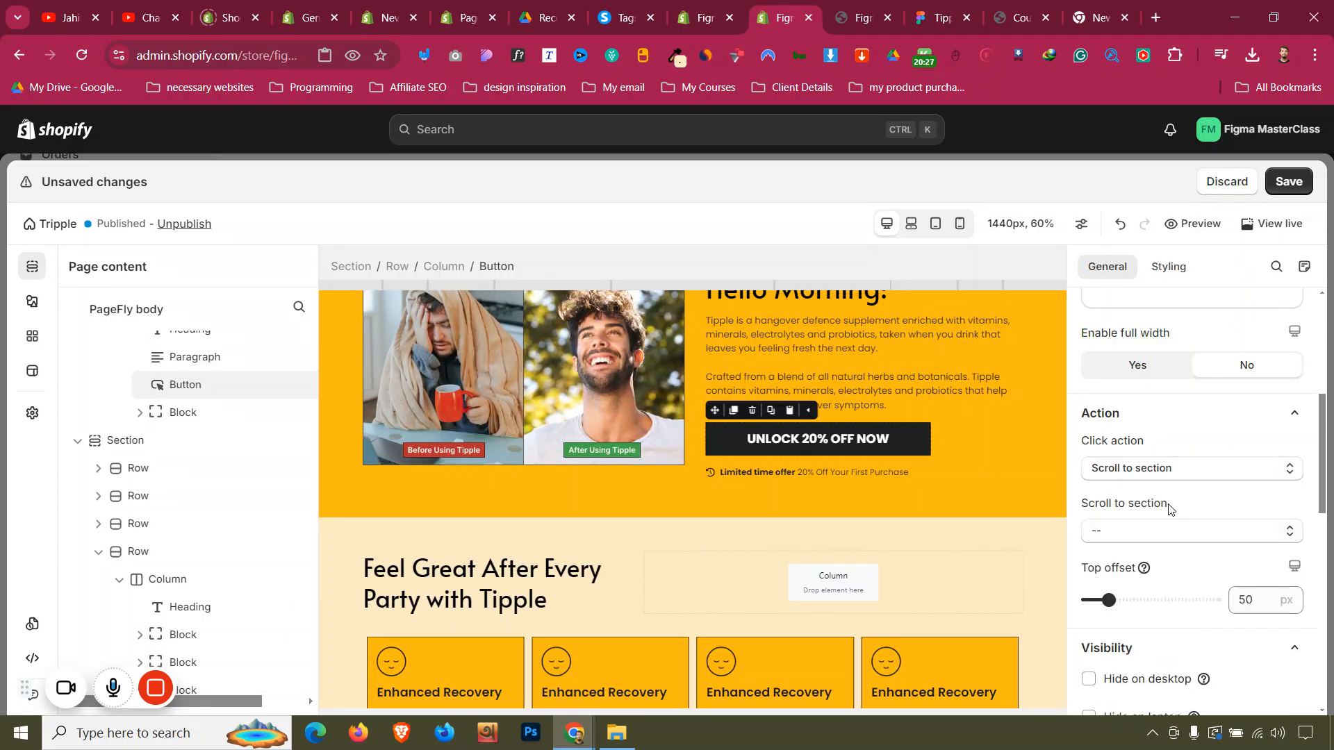
click(1171, 540)
click(1168, 501)
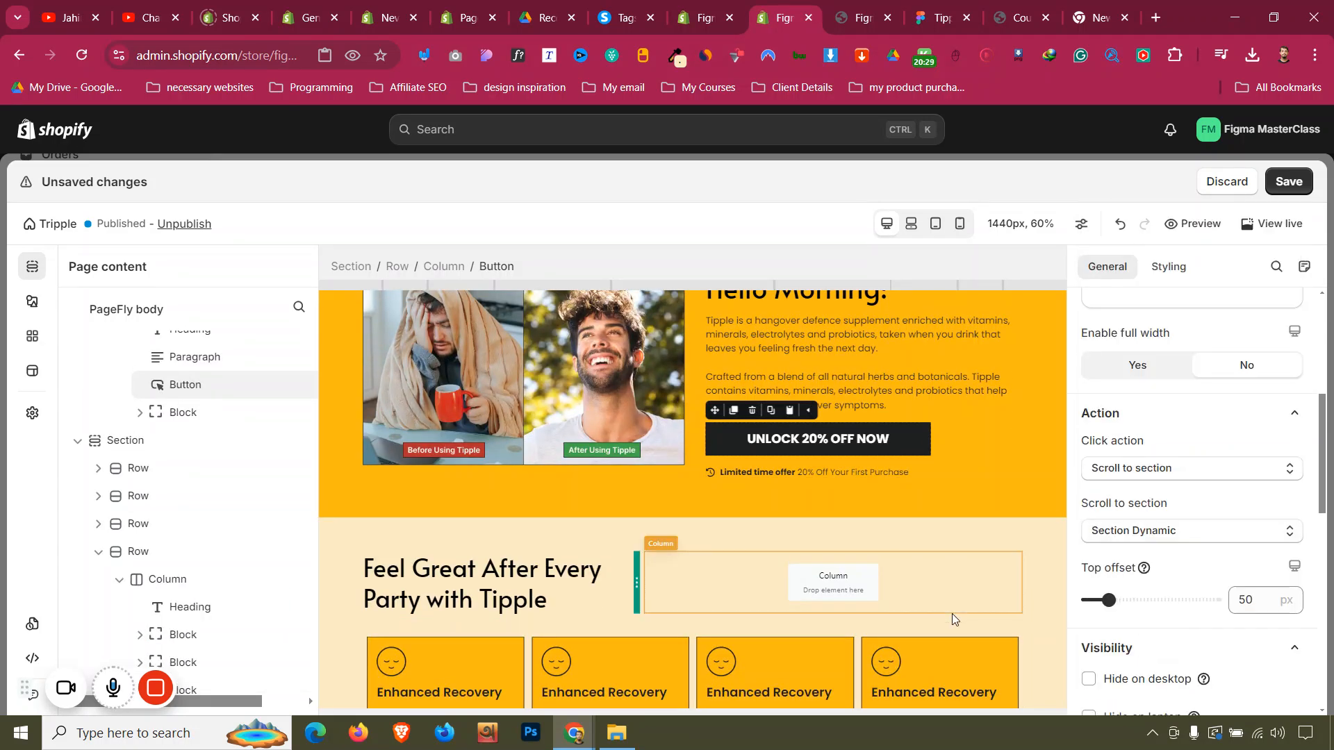
Save the page and switch to its storefront preview in the browser
key(ctrl+s)
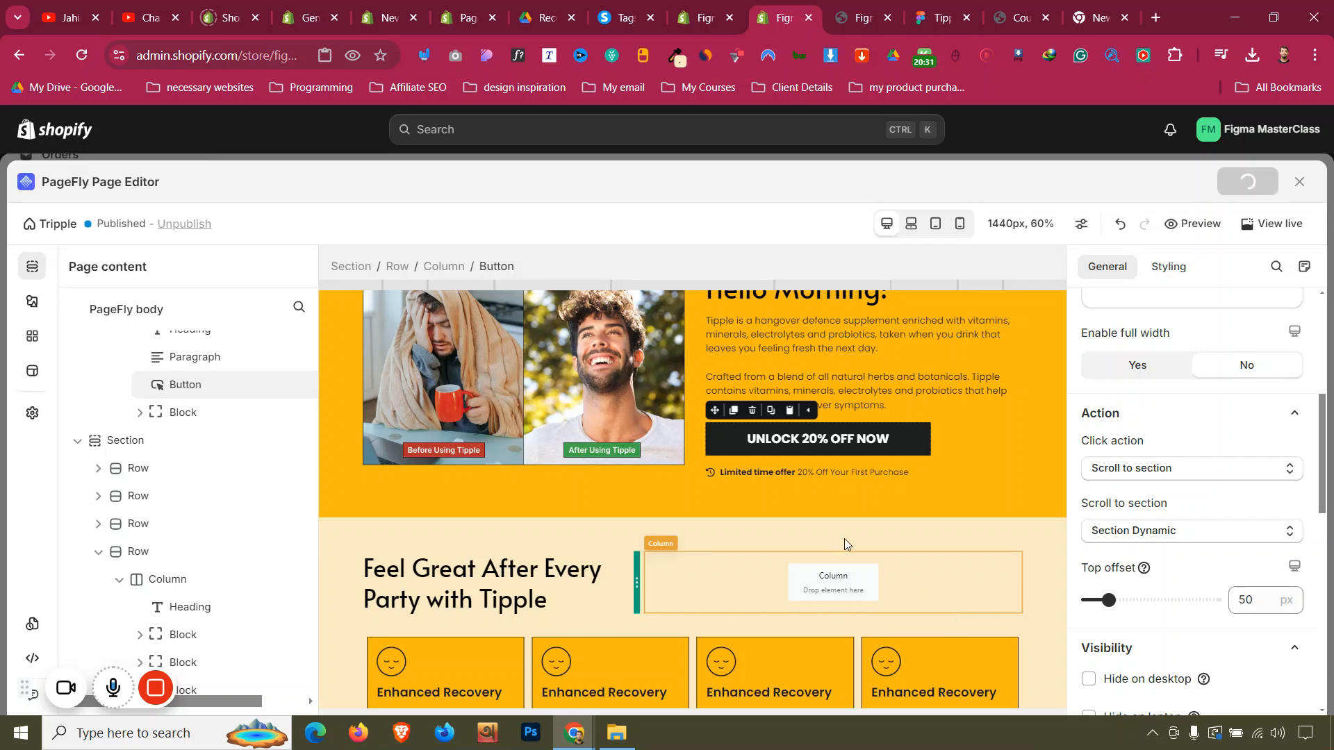
click(859, 10)
scroll(998, 269, up, 20)
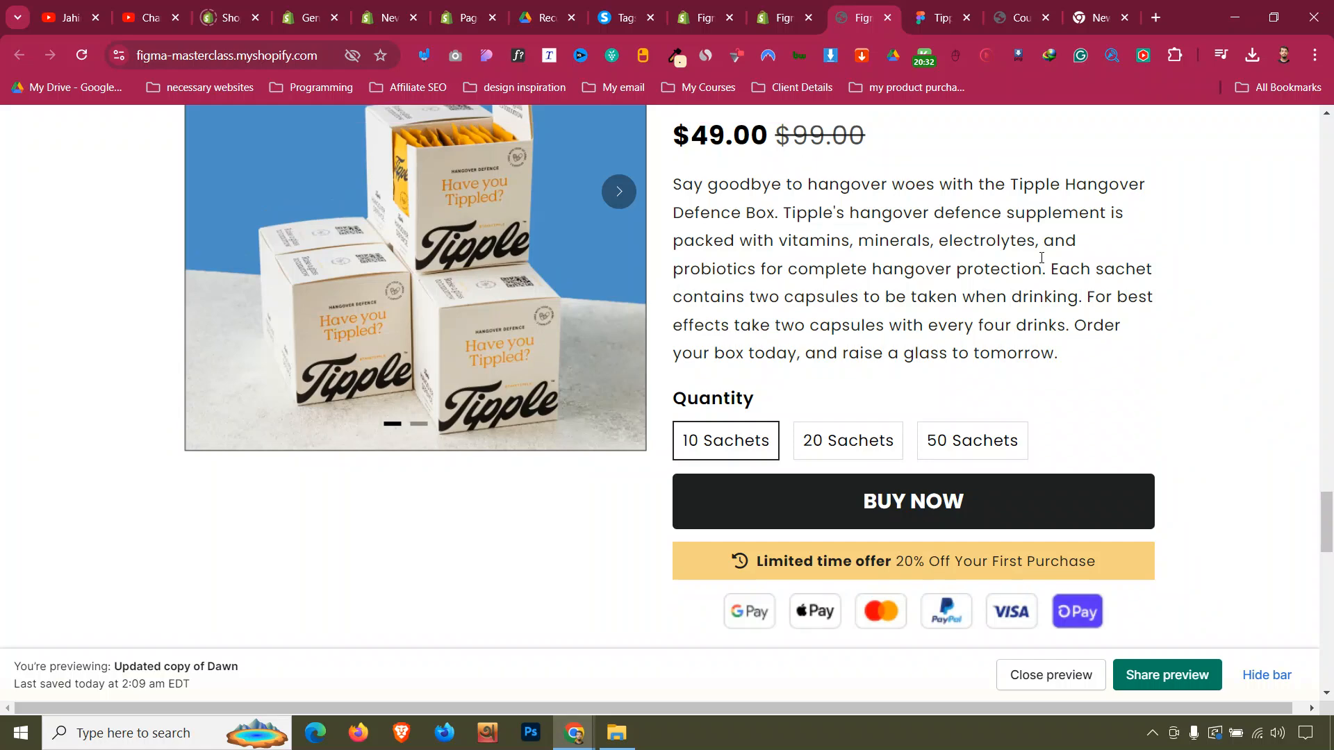
Open the published page's live view and look through it from the header to the product section
scroll(1135, 220, up, 10)
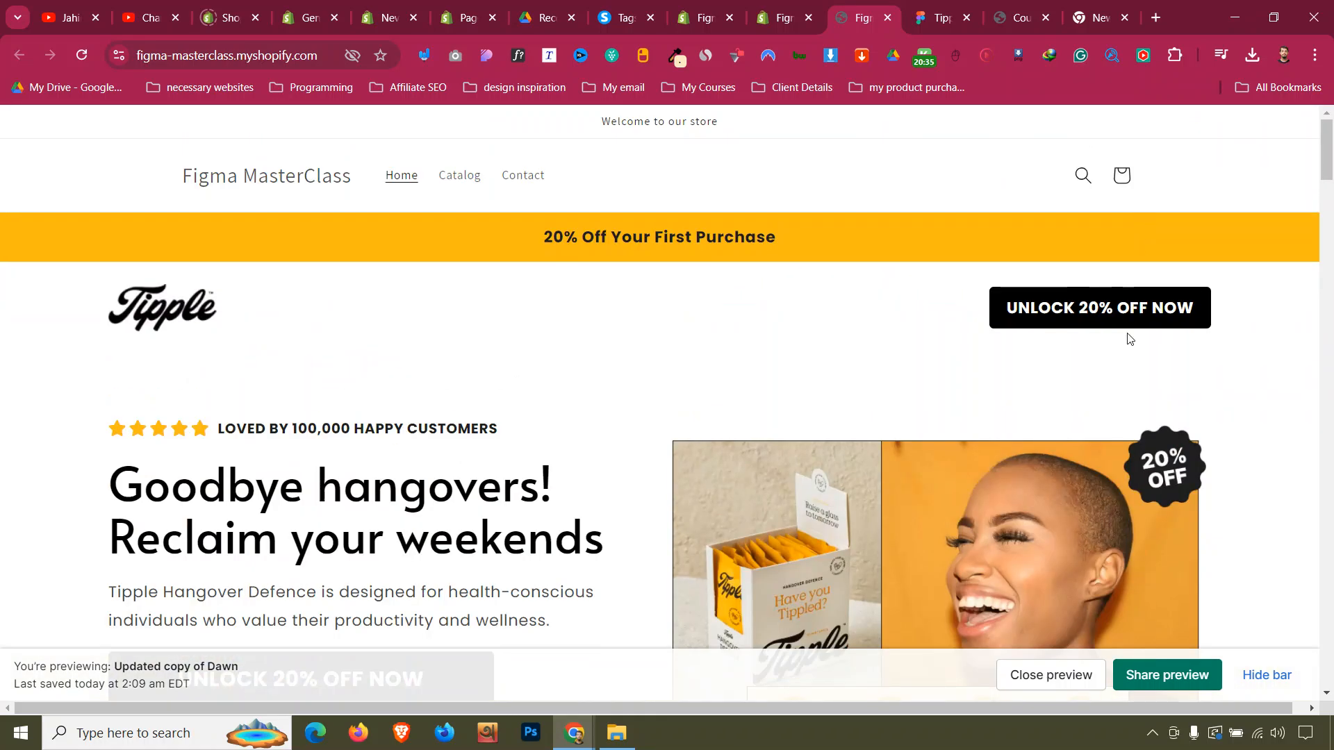
click(776, 7)
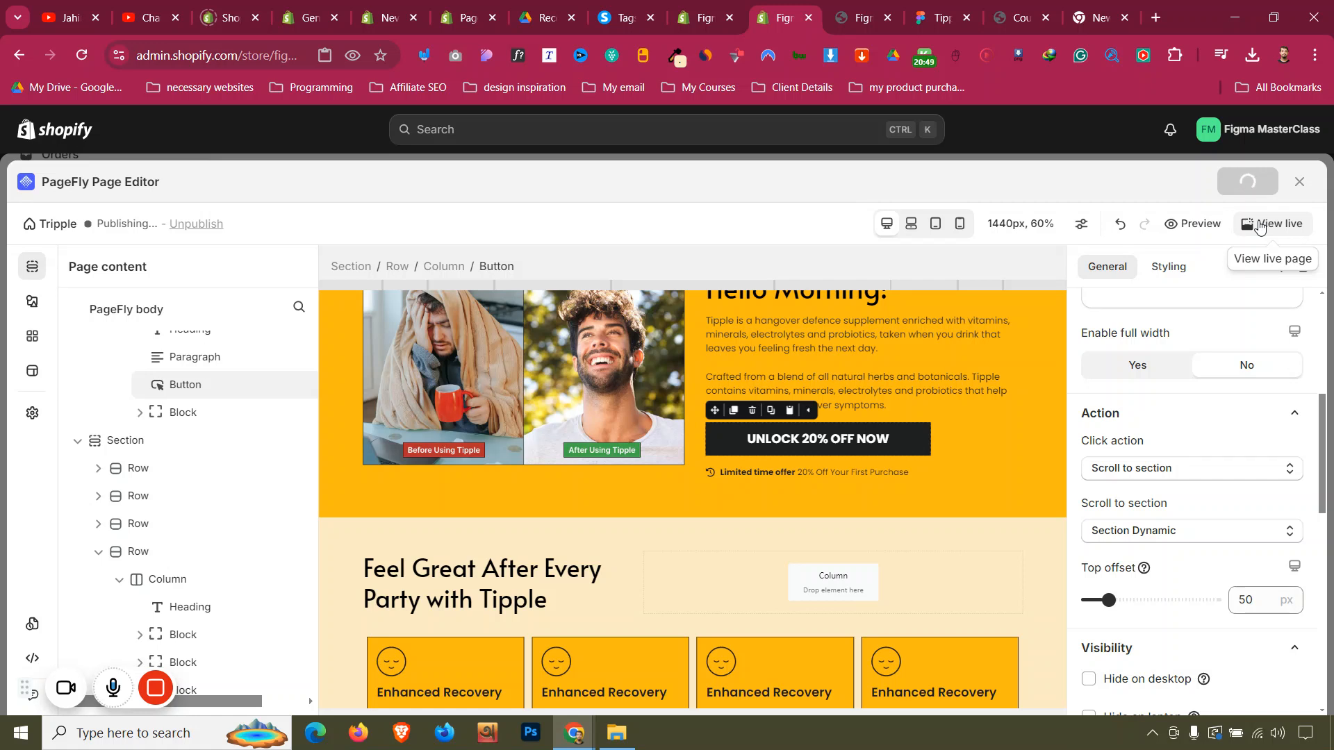
click(1259, 224)
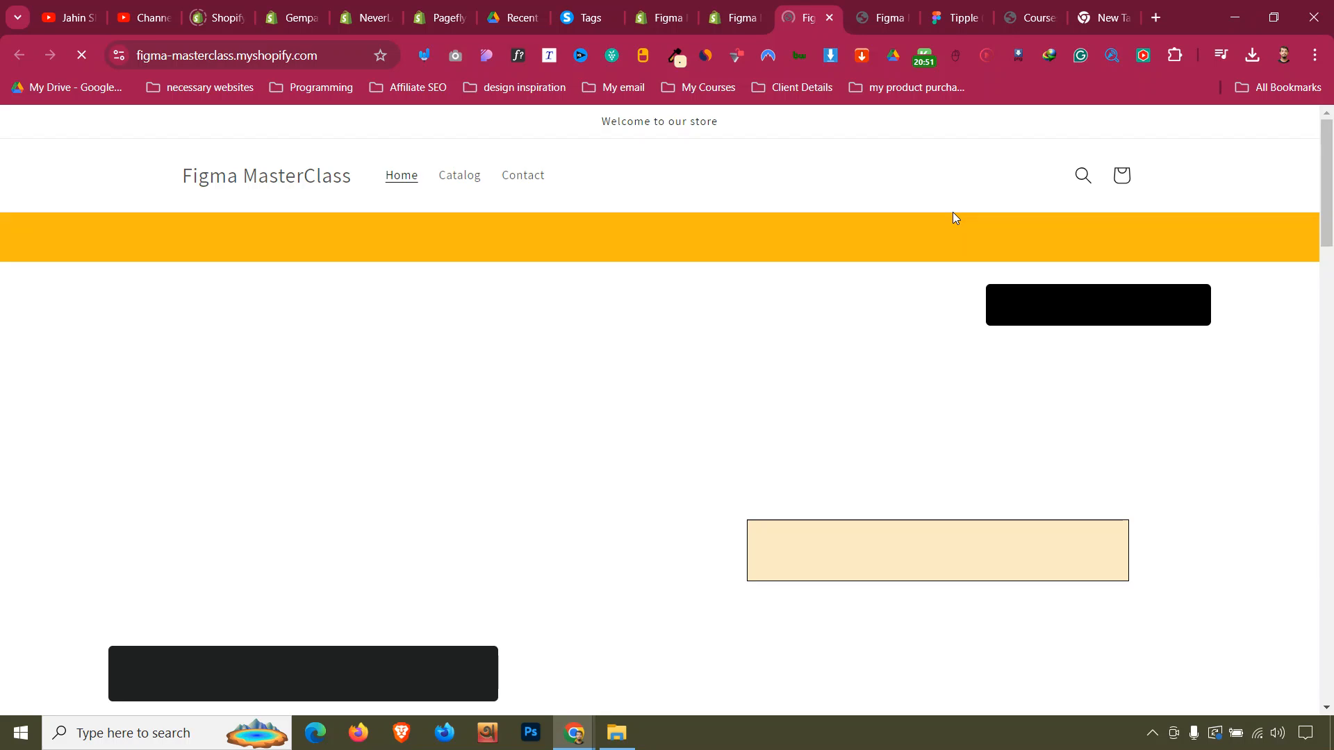
scroll(1008, 310, down, 10)
scroll(1007, 310, up, 10)
scroll(1006, 306, down, 2)
key(ctrl+w)
Set the content color of the "Tipple Hangover Defence Box" product title to black, rgb(0, 0, 0)
scroll(796, 503, down, 15)
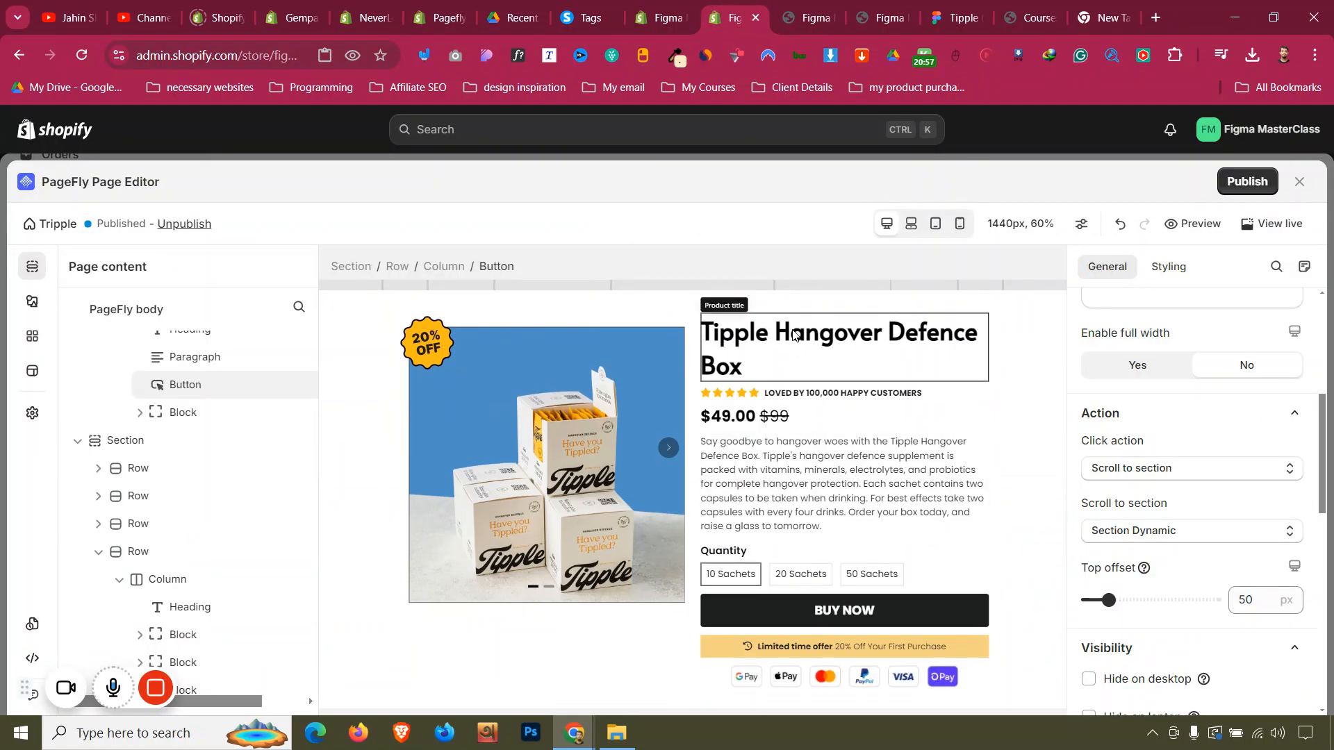
click(795, 335)
click(1169, 267)
scroll(1144, 401, up, 2)
scroll(1143, 410, up, 3)
click(1126, 511)
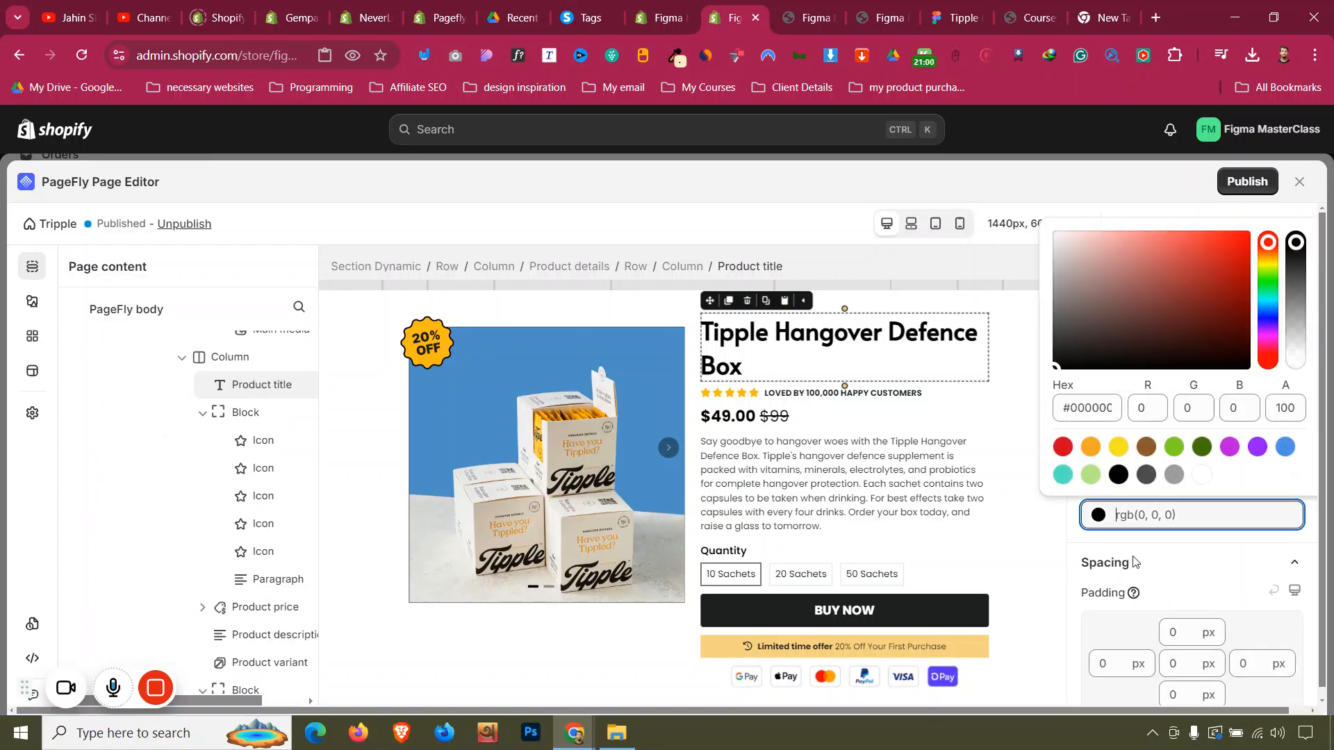
click(1117, 474)
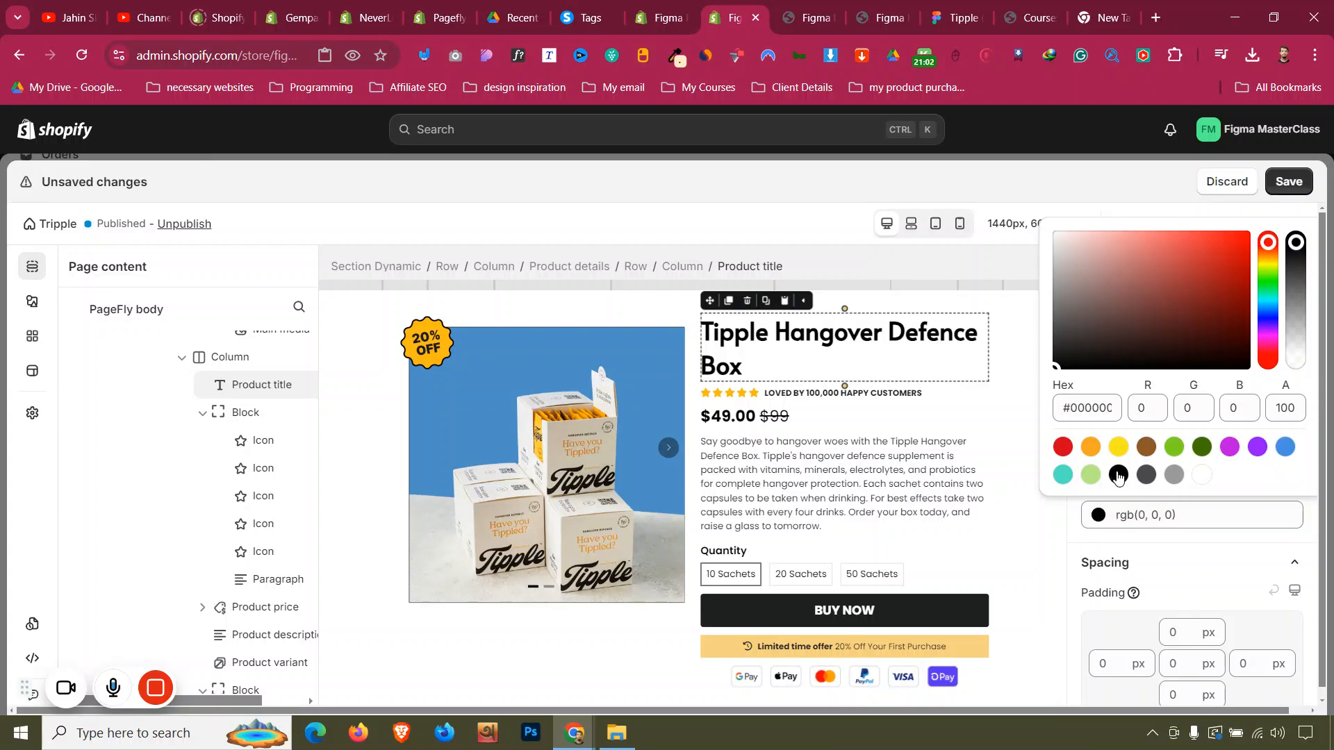
Examine the live page from the reviews section down to the footer
click(814, 17)
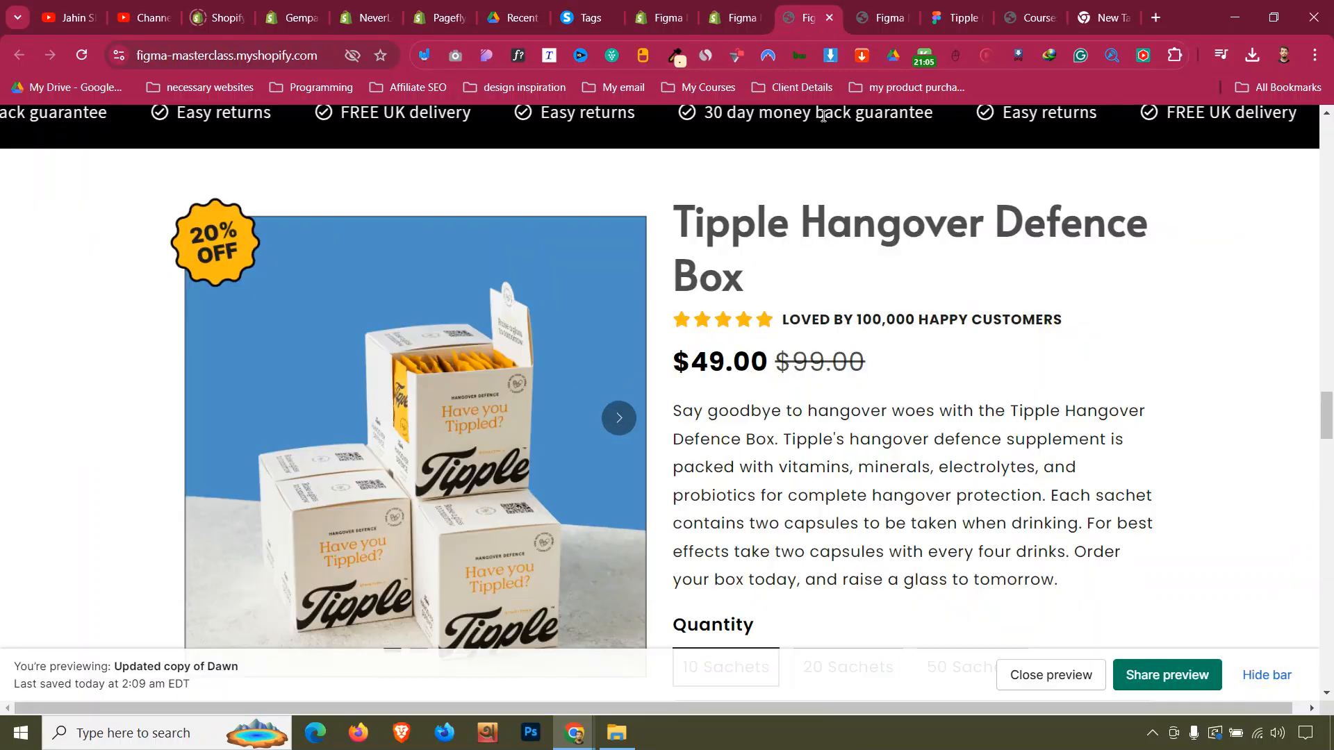
scroll(801, 381, up, 5)
scroll(801, 380, up, 2)
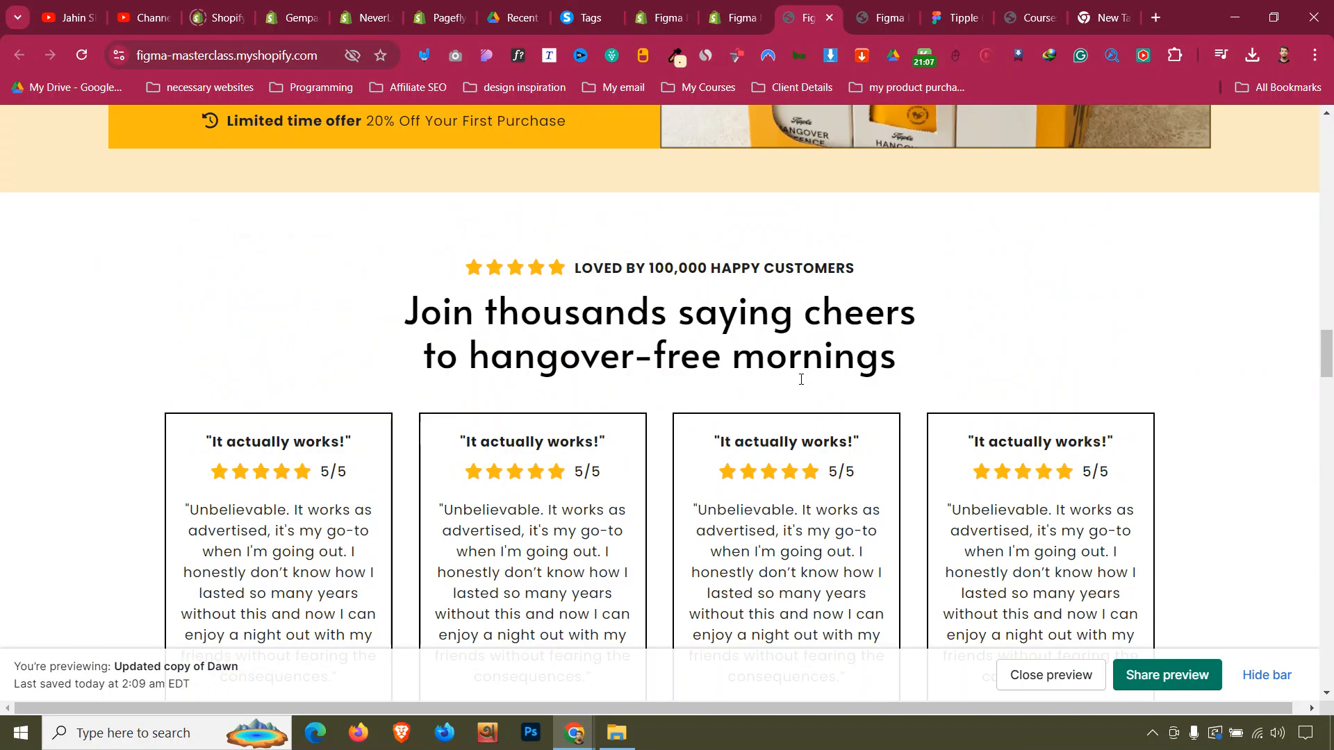
scroll(801, 381, down, 20)
scroll(800, 378, down, 20)
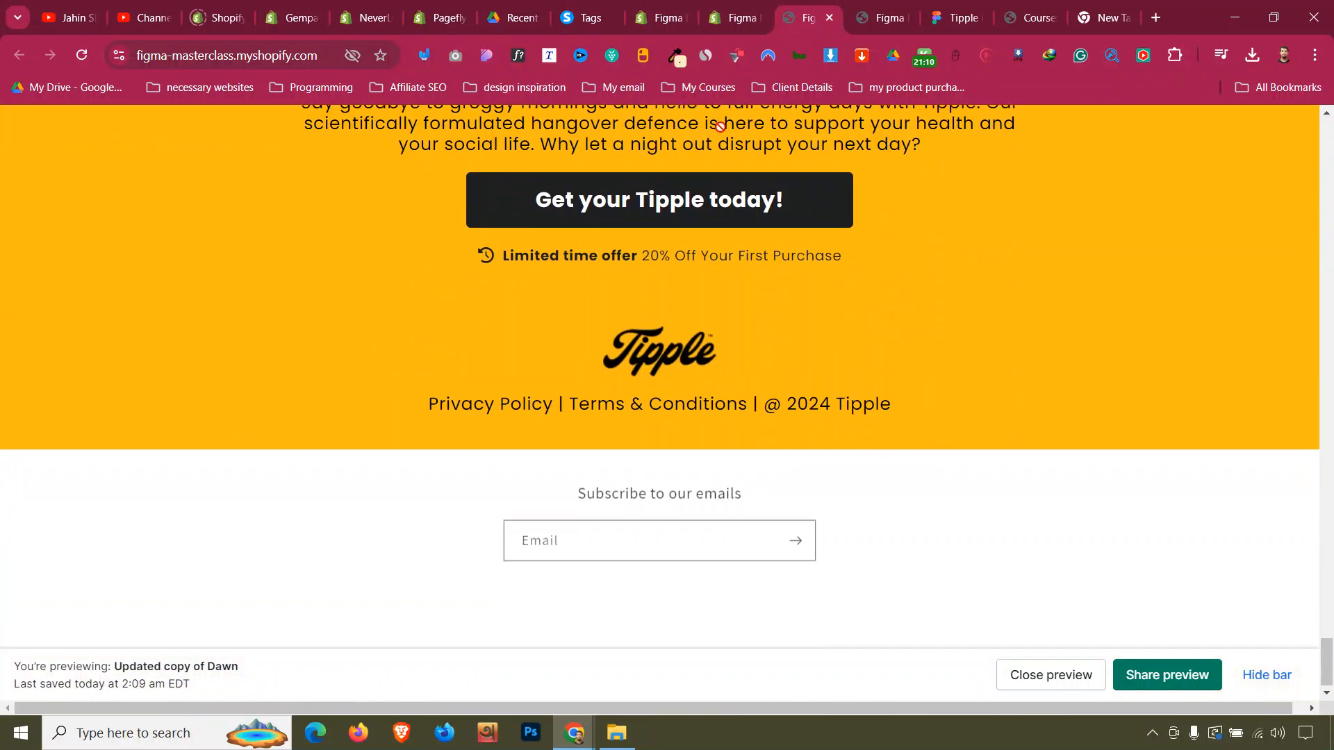
Save and publish the product title change, and close the two old storefront preview pages
click(737, 18)
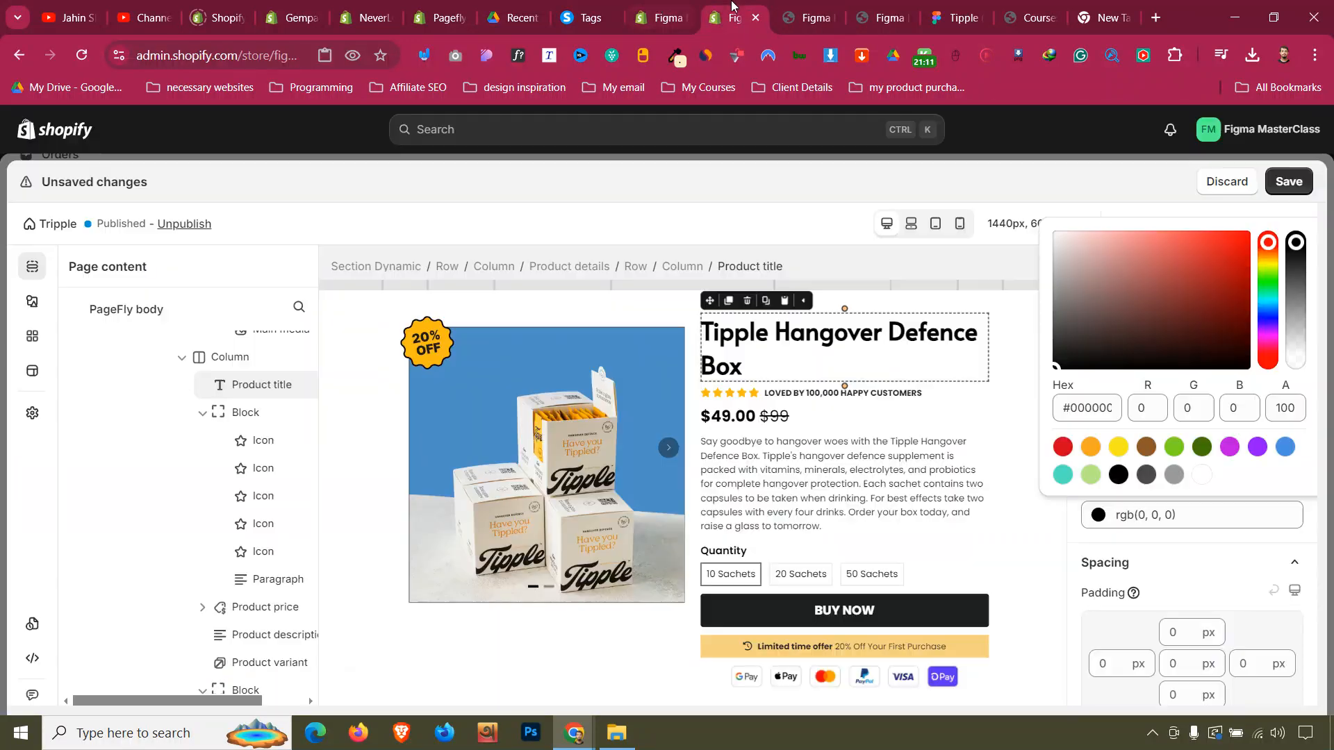
click(1289, 182)
click(816, 13)
click(829, 19)
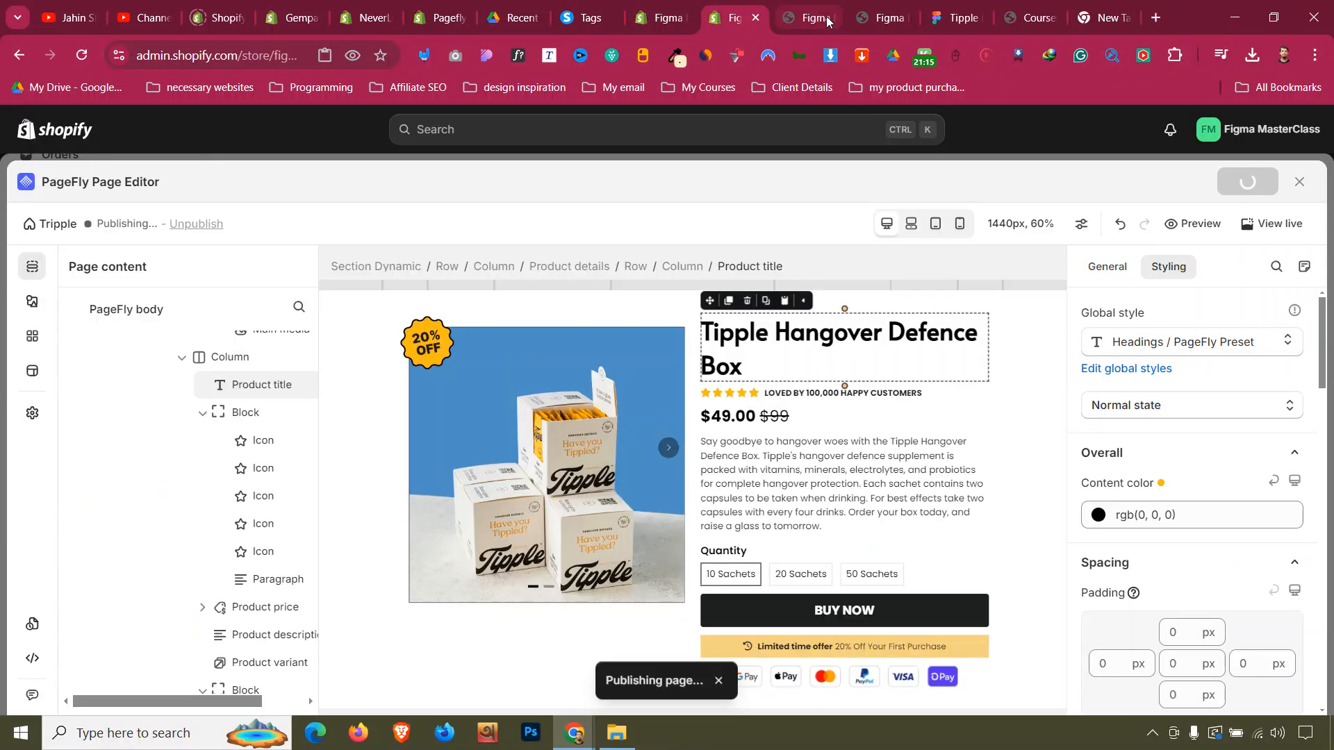
click(828, 19)
click(829, 19)
click(754, 7)
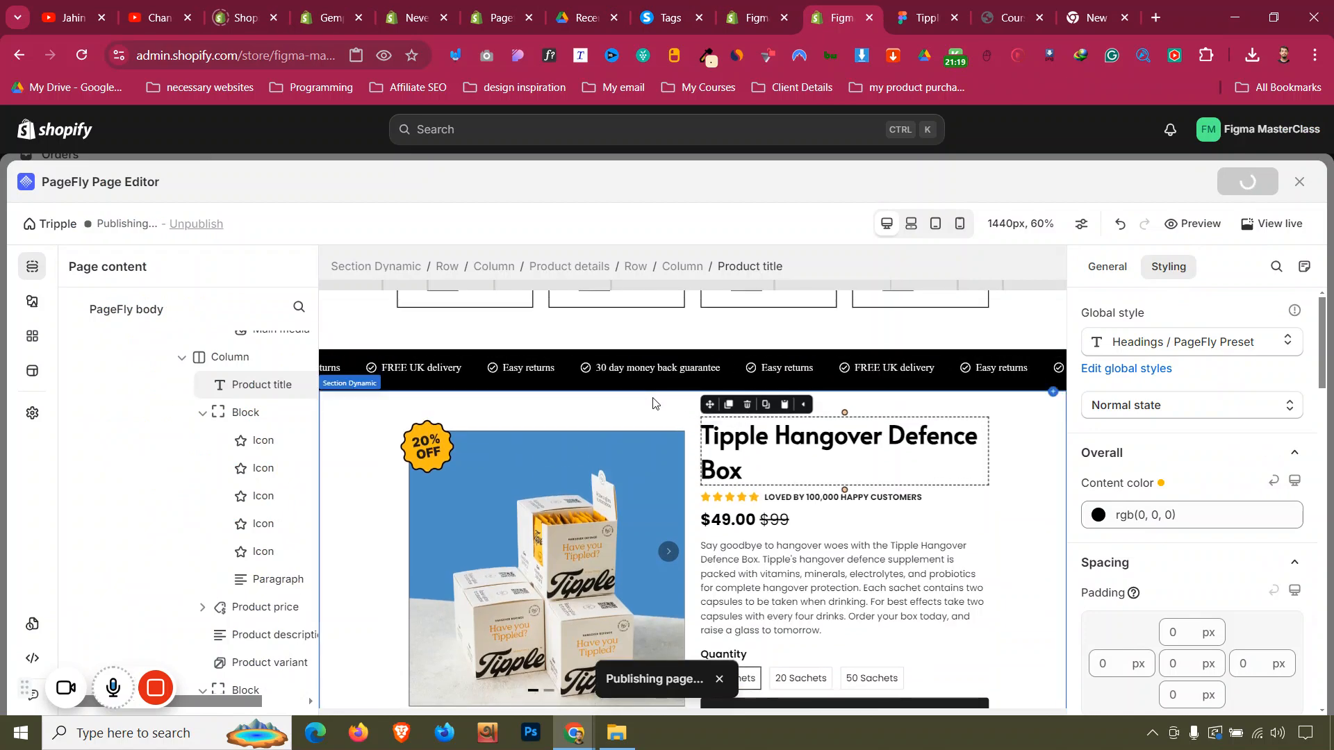
Check the max width settings of the "Feel Great After Every Party", "As seen in" and hero sections
scroll(653, 403, down, 3)
scroll(652, 398, down, 10)
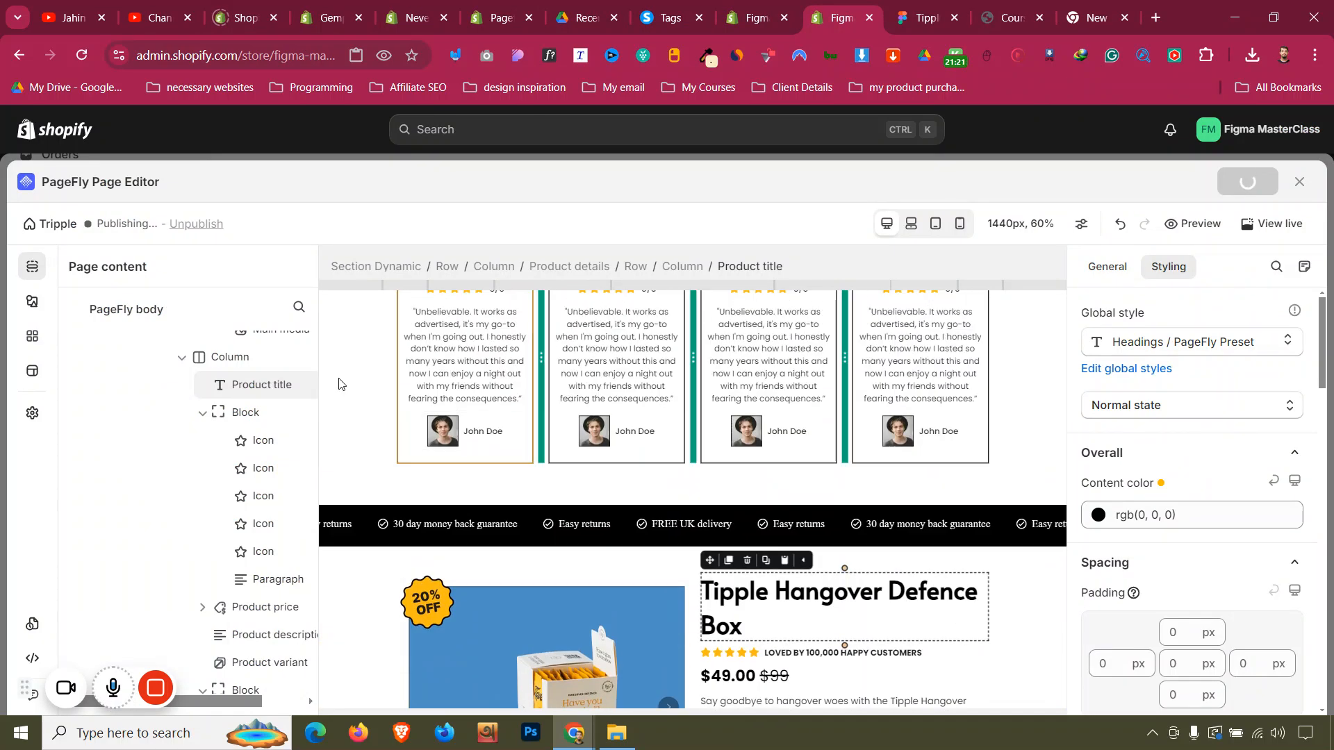
scroll(340, 377, up, 3)
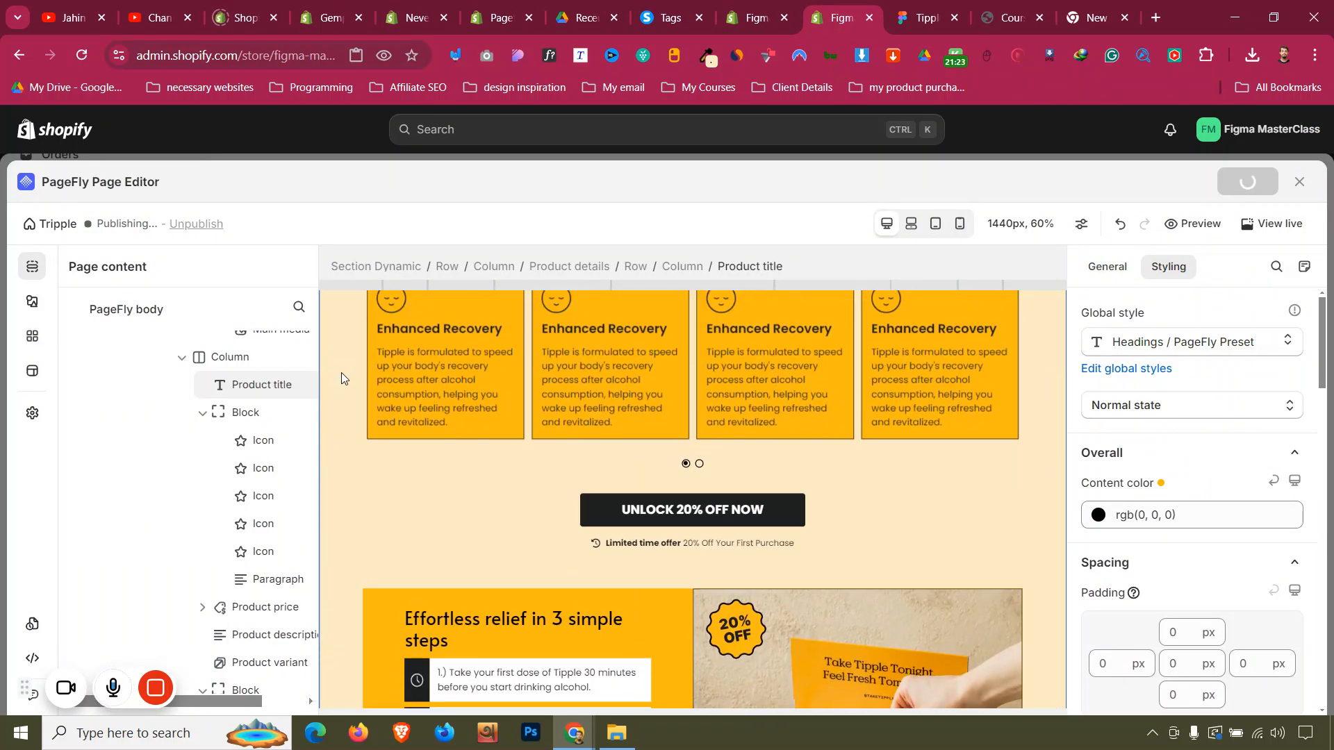
click(341, 375)
click(1118, 264)
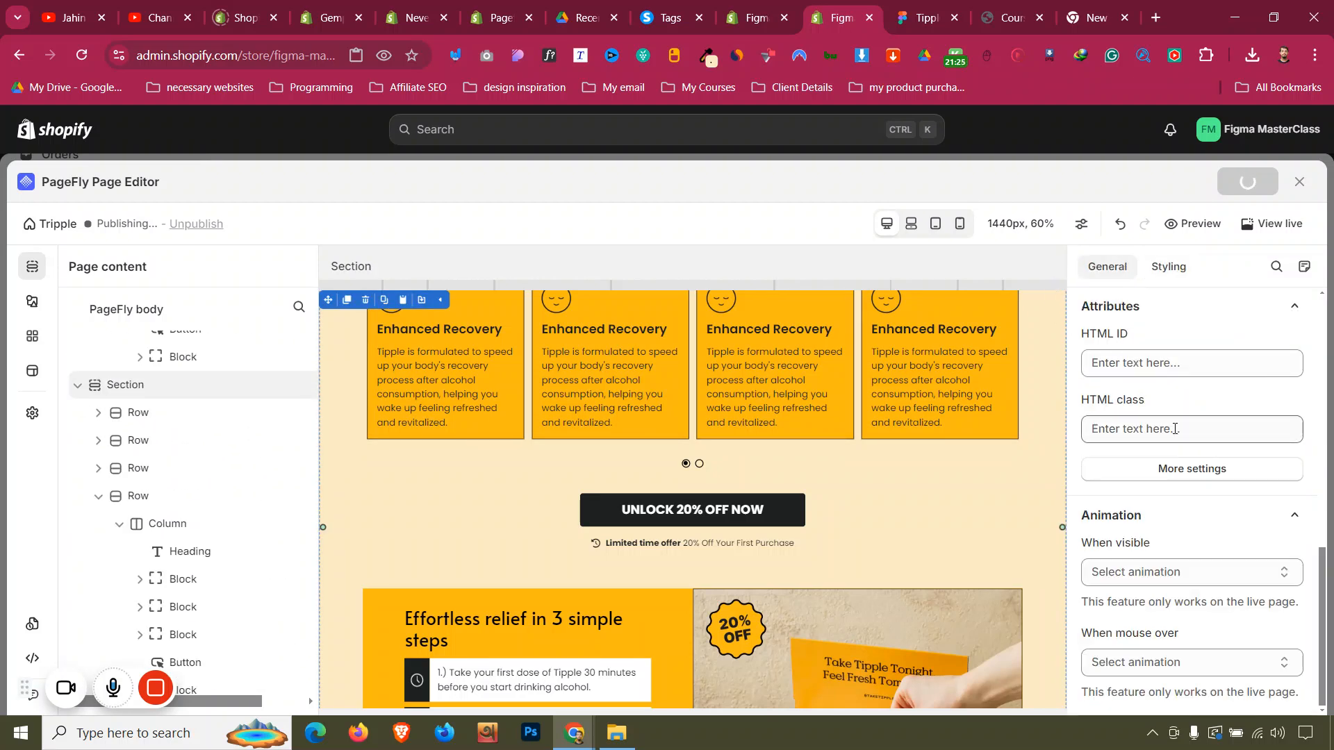
scroll(1175, 431, up, 5)
scroll(486, 416, up, 5)
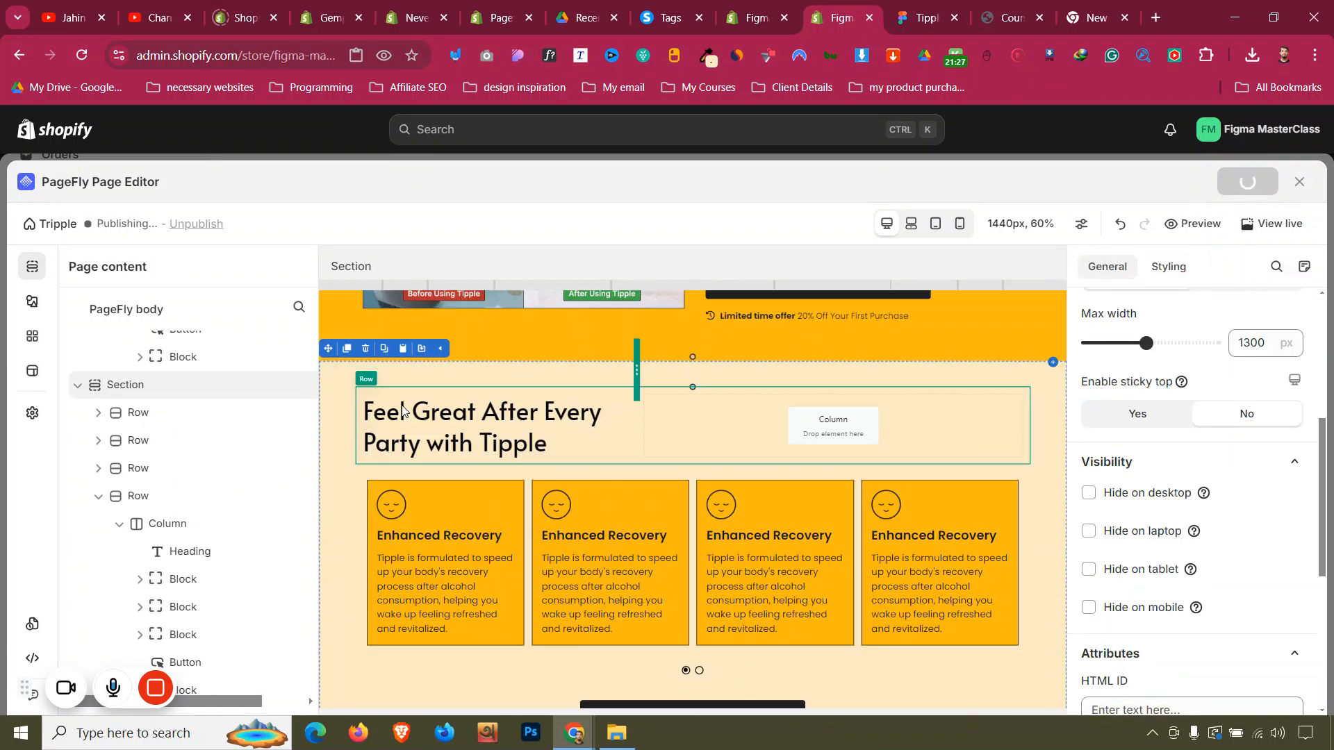
click(350, 388)
scroll(352, 387, up, 5)
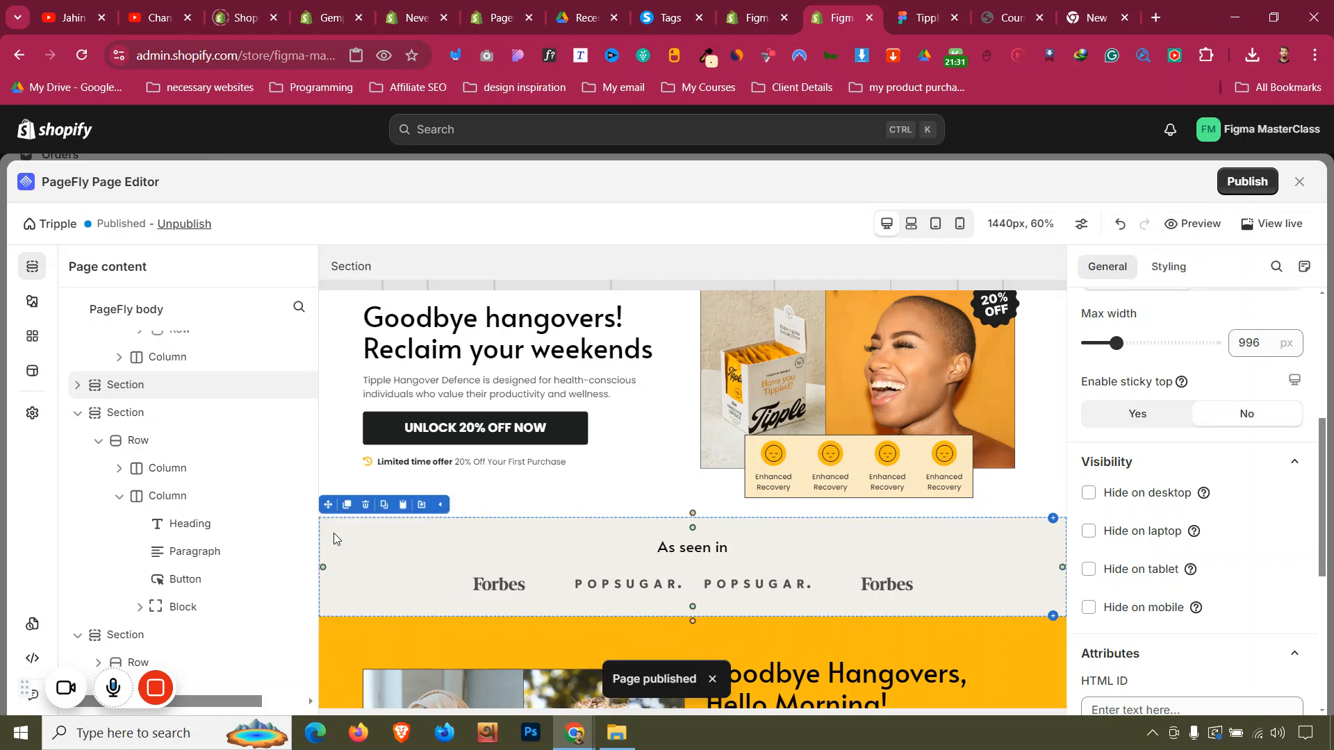
click(351, 487)
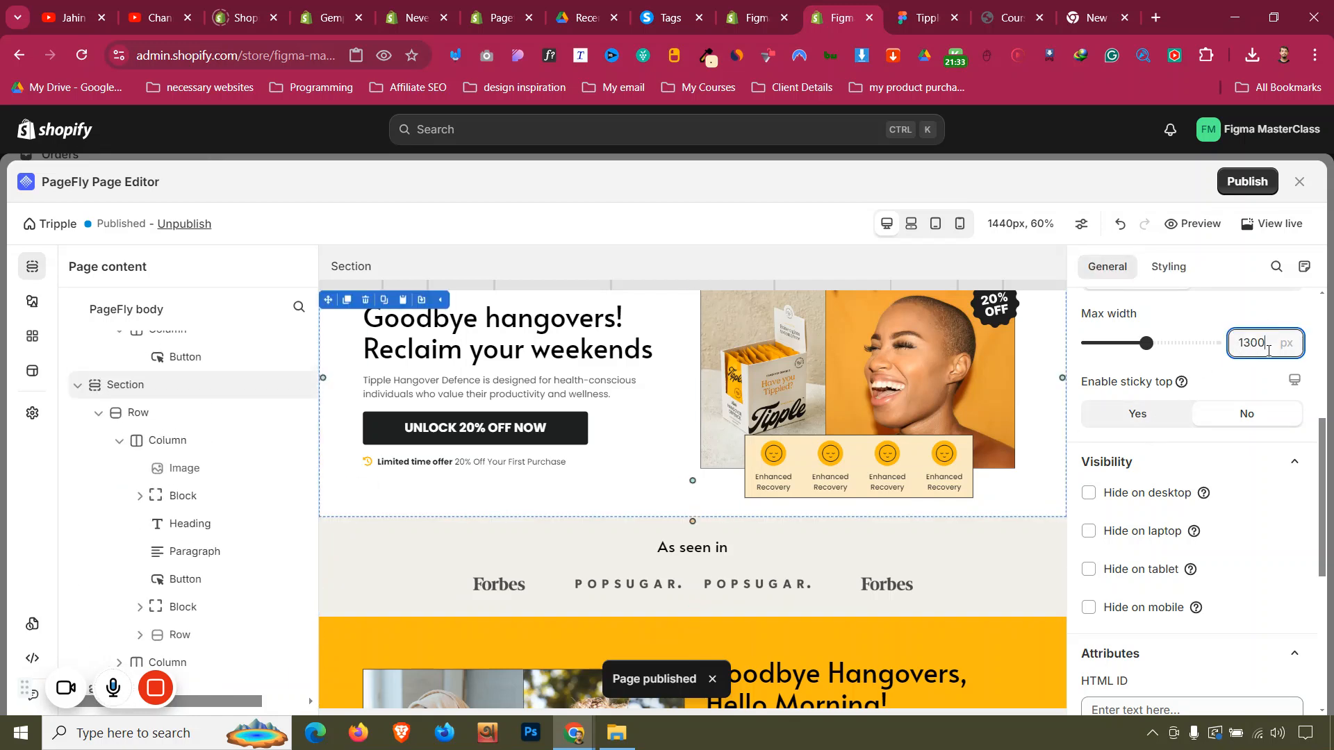
scroll(347, 487, down, 10)
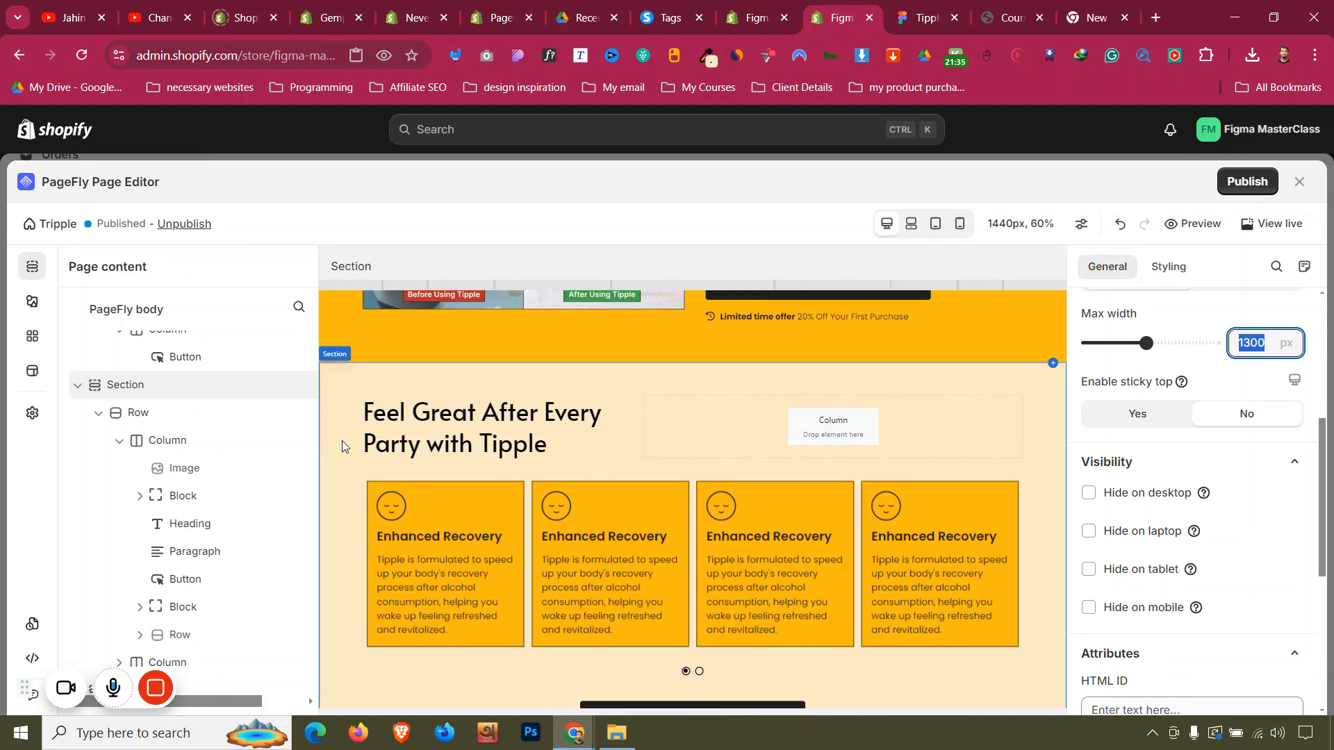
Set the max width of the "Join thousands saying cheers" reviews section to 1300 px
click(342, 445)
scroll(342, 445, down, 6)
click(355, 445)
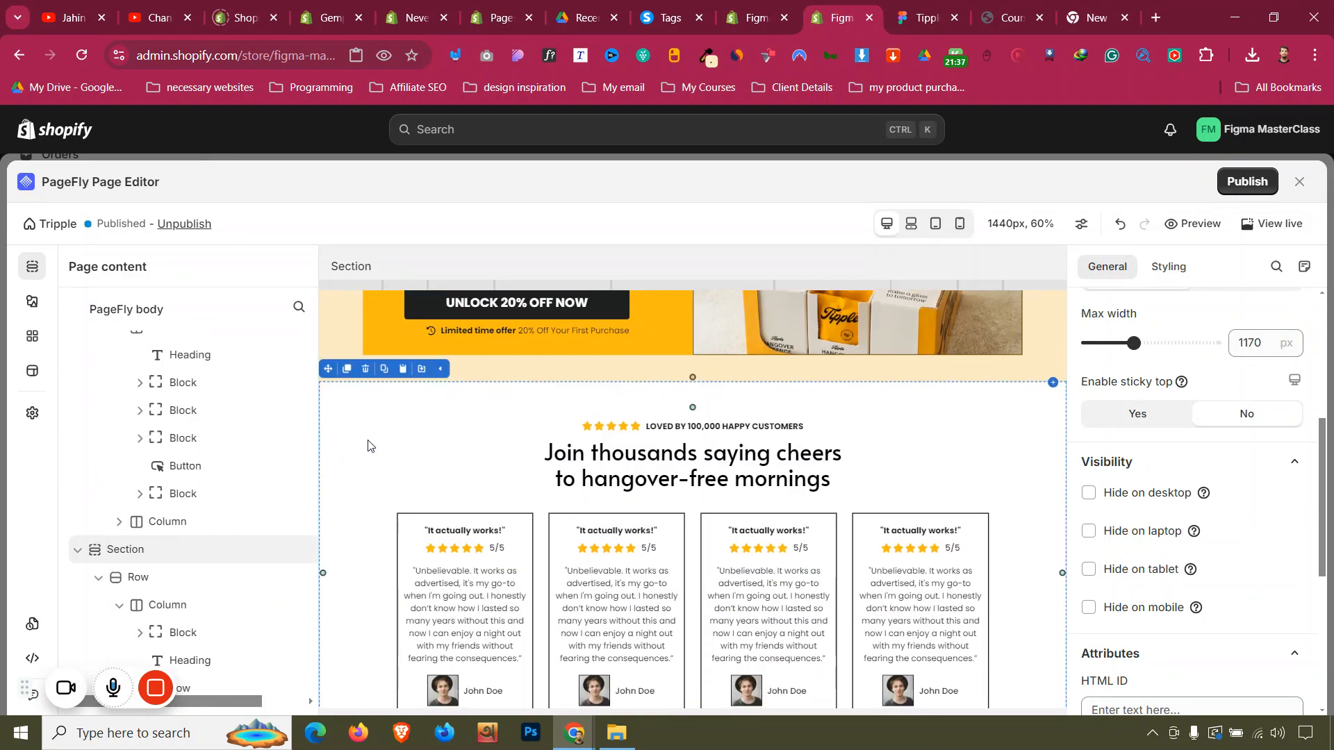
text(1300)
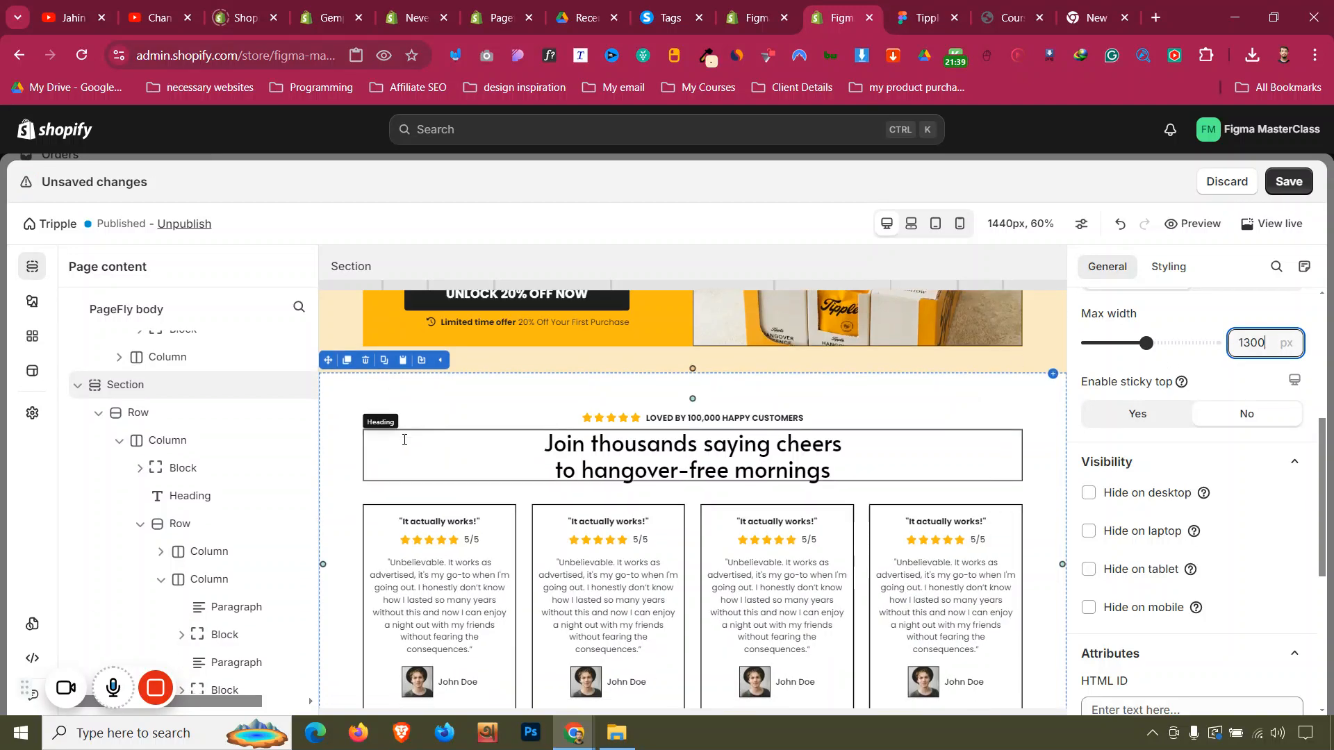
Set the max width of the product section, Section Dynamic, to 1300 px
scroll(350, 376, down, 5)
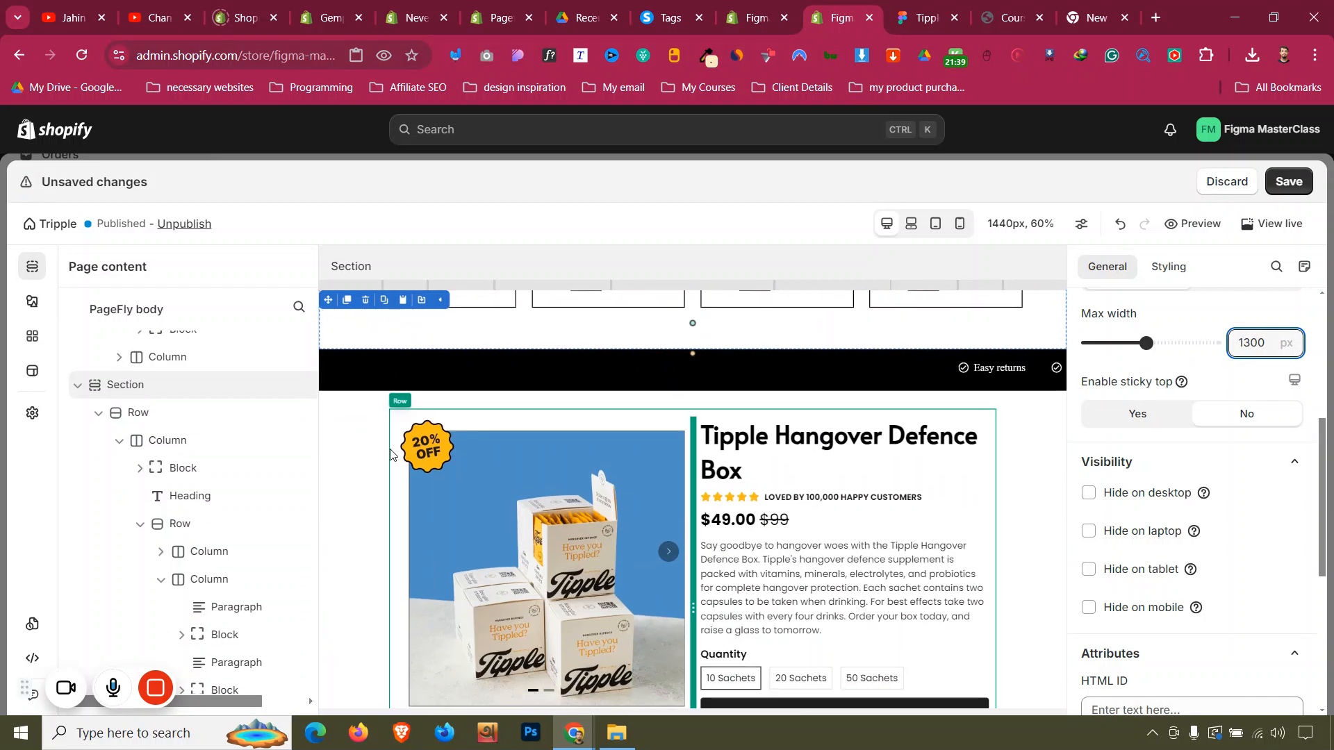
click(348, 452)
double_click(1250, 343)
text(1300)
Check the customer stories section's max width and look over the remaining sections down to the footer
scroll(357, 528, down, 5)
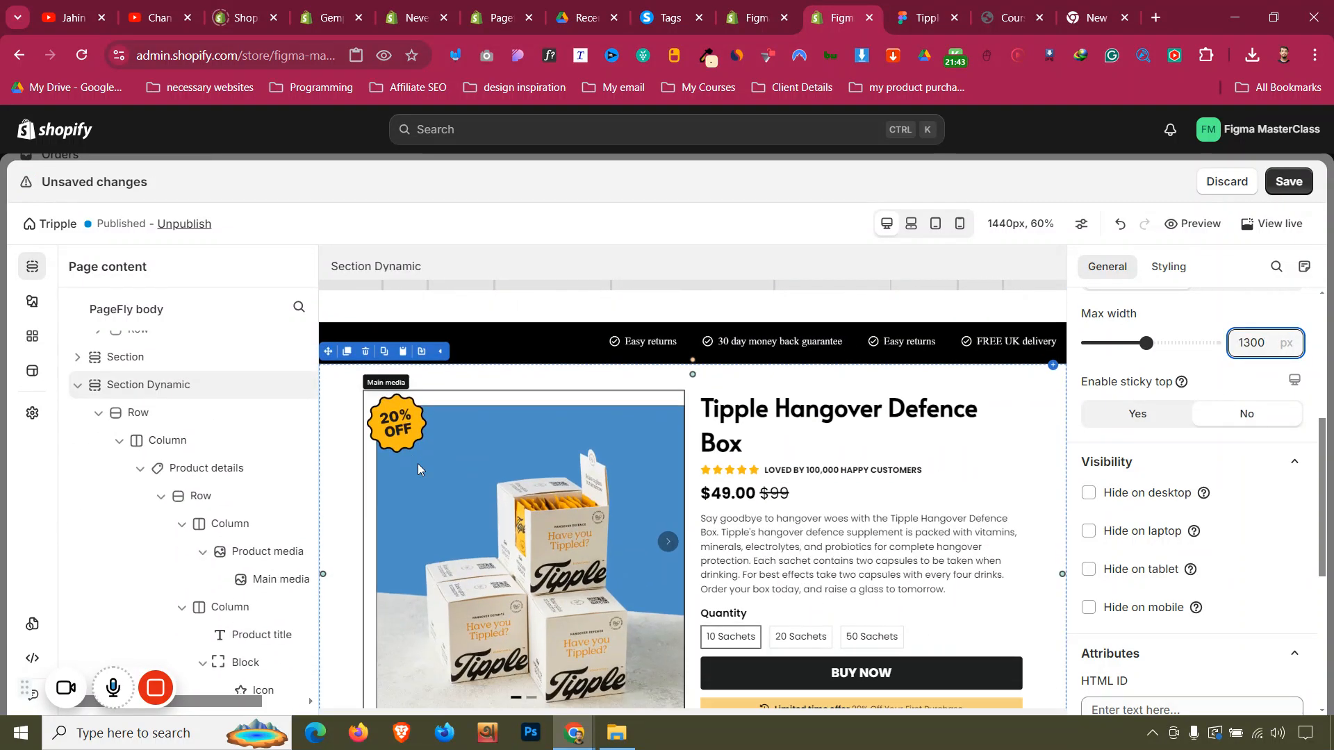
click(359, 539)
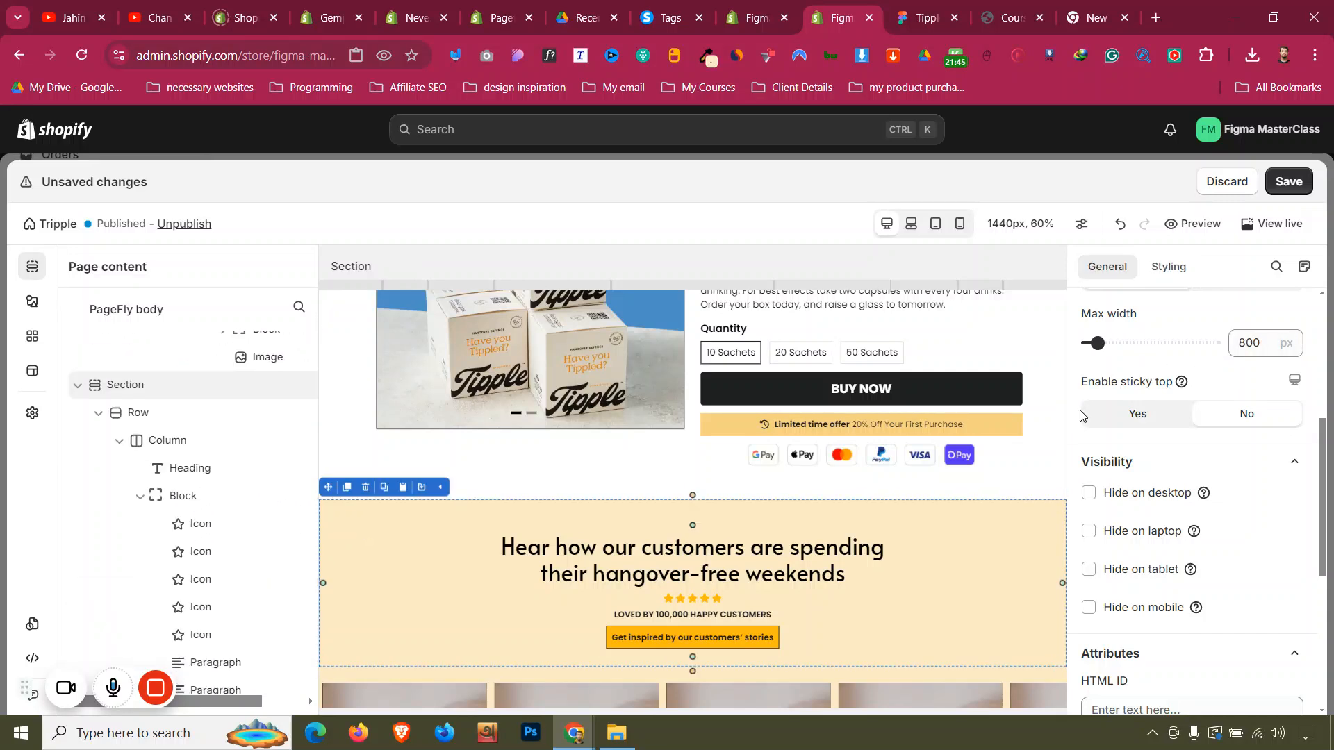
scroll(331, 444, down, 8)
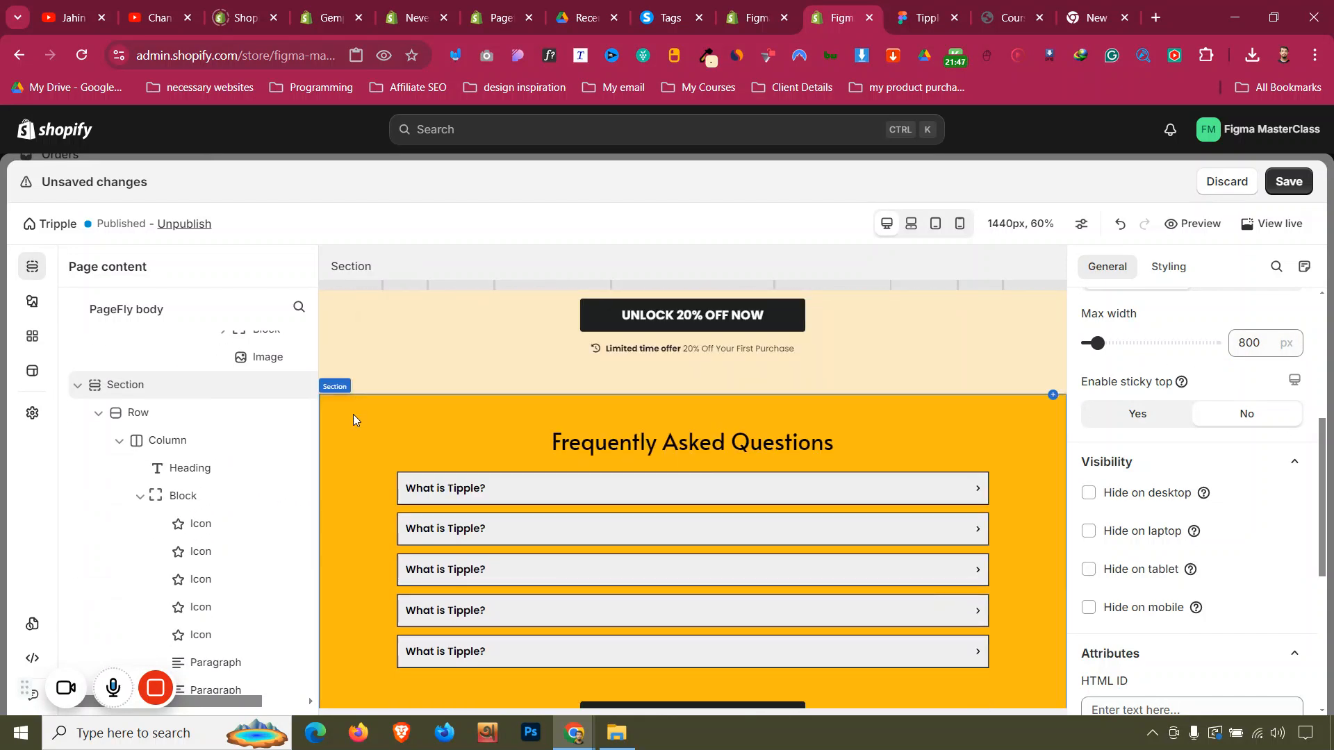
scroll(353, 414, down, 8)
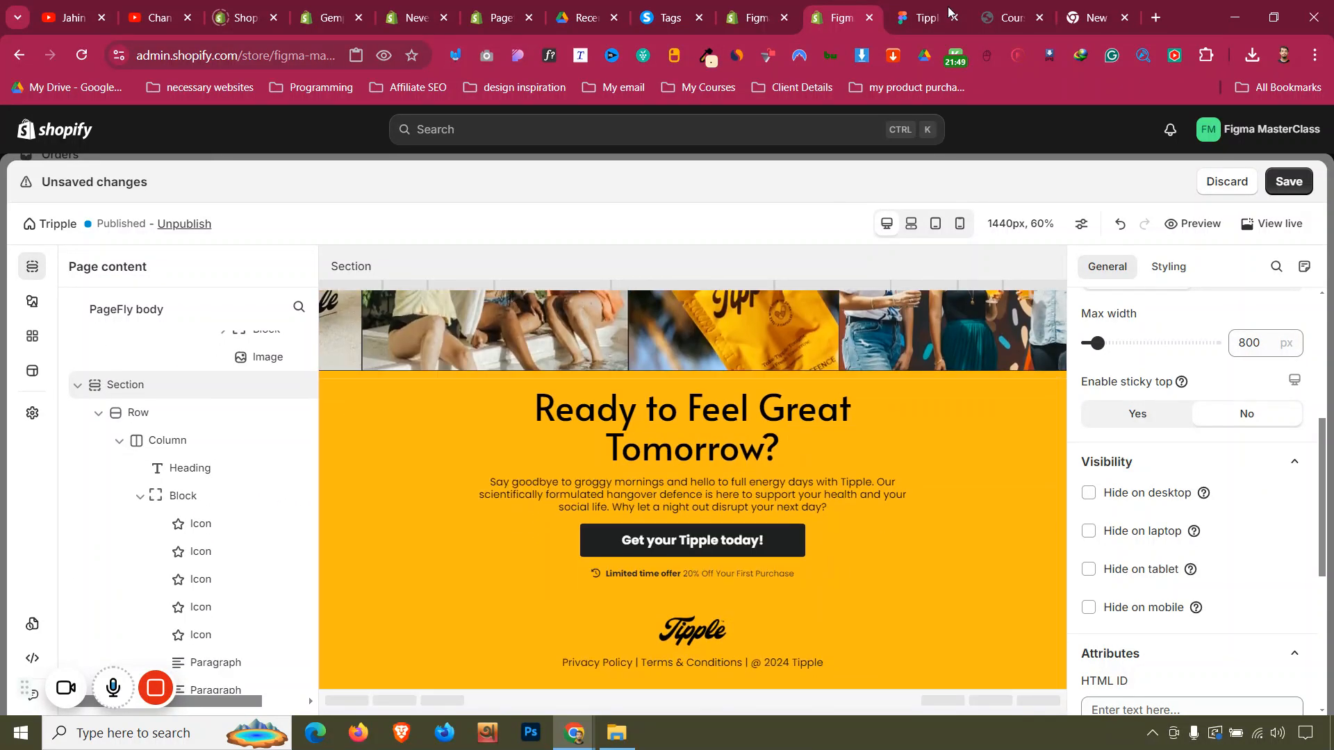
click(916, 15)
click(879, 10)
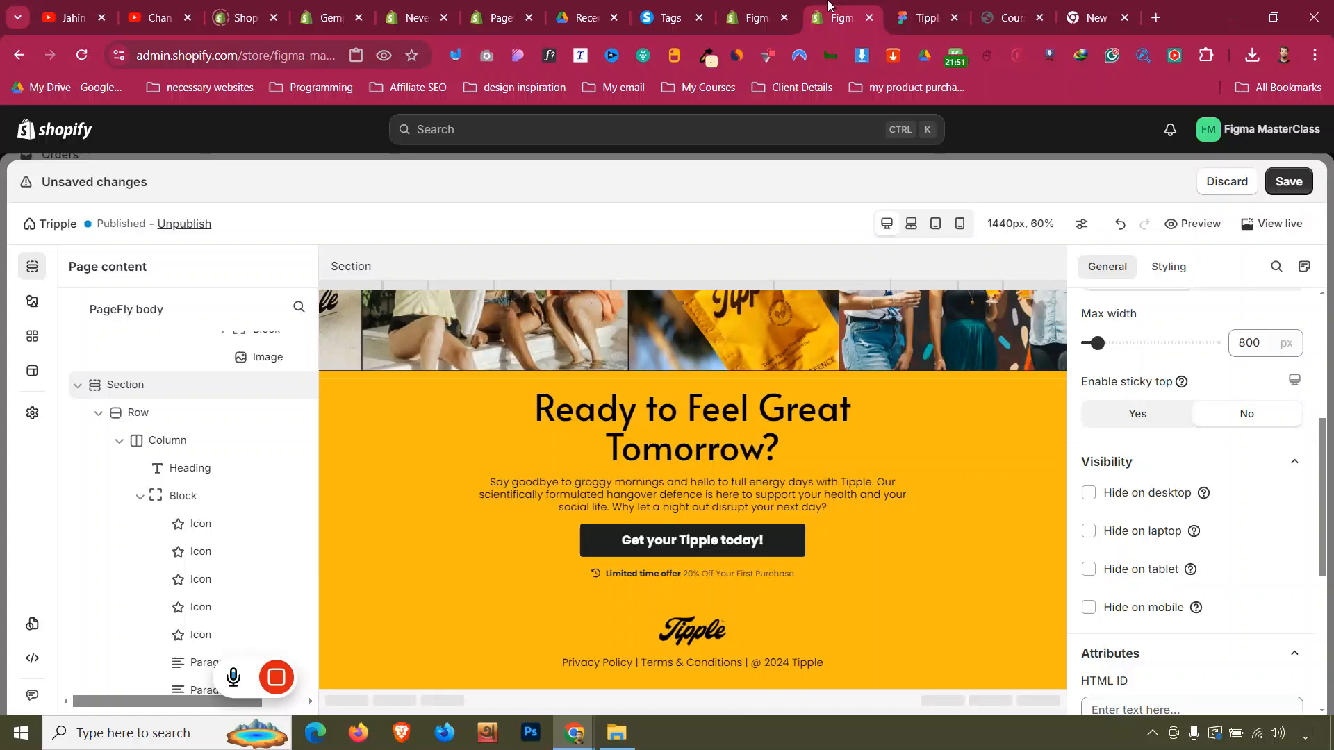
Save and publish the section width changes and open the live page
key(ctrl+s)
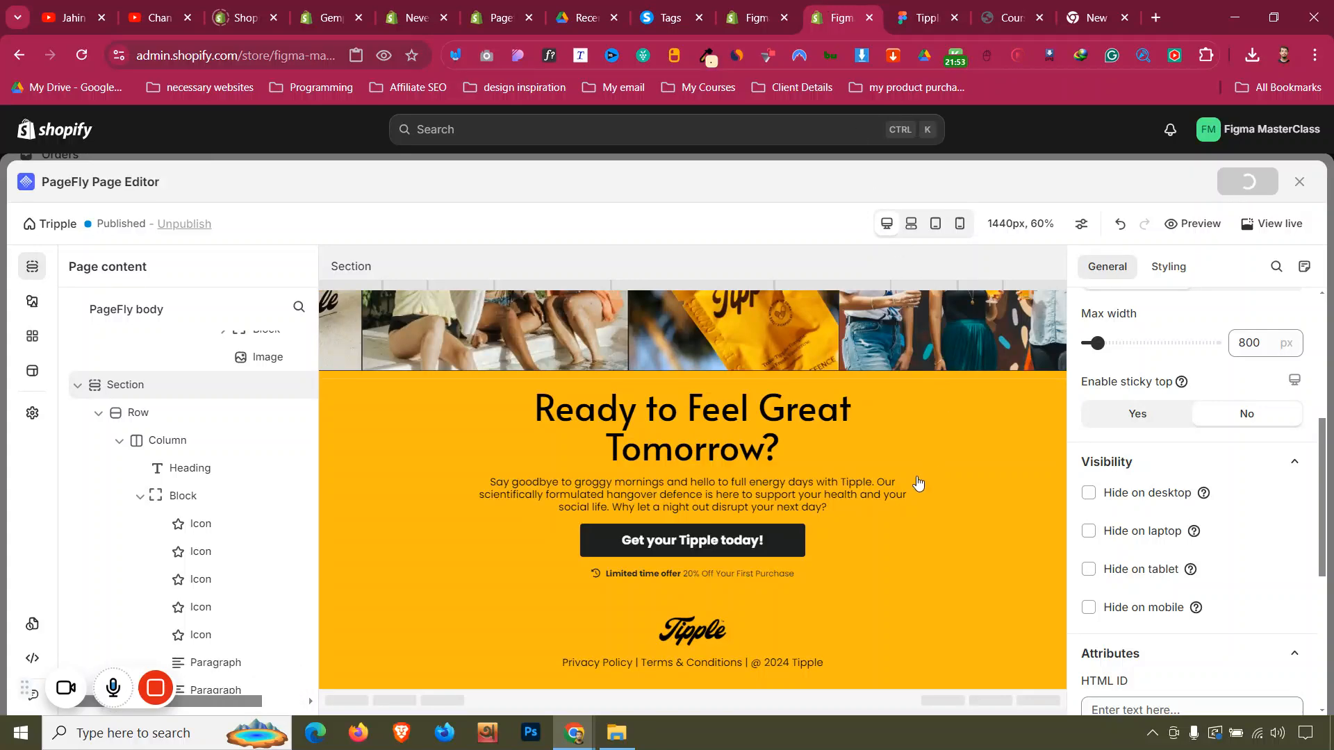
scroll(898, 464, up, 15)
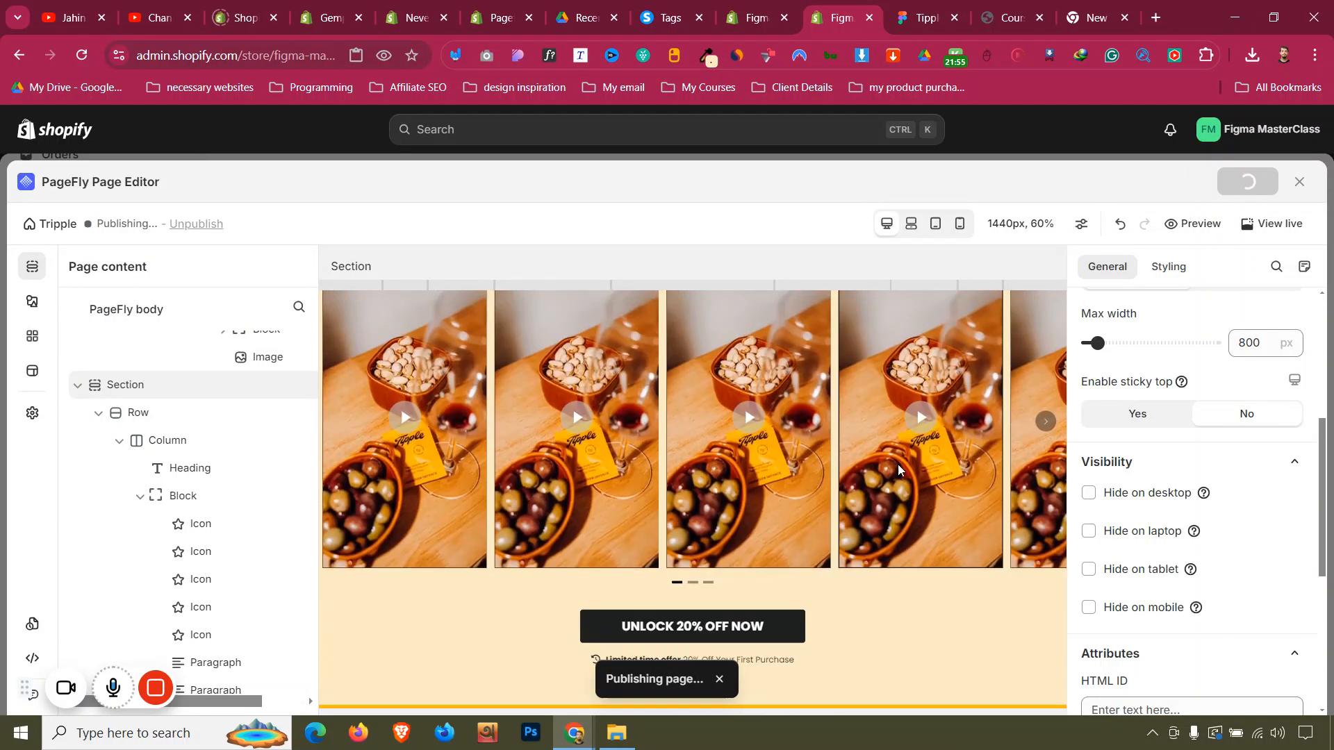
scroll(899, 464, up, 10)
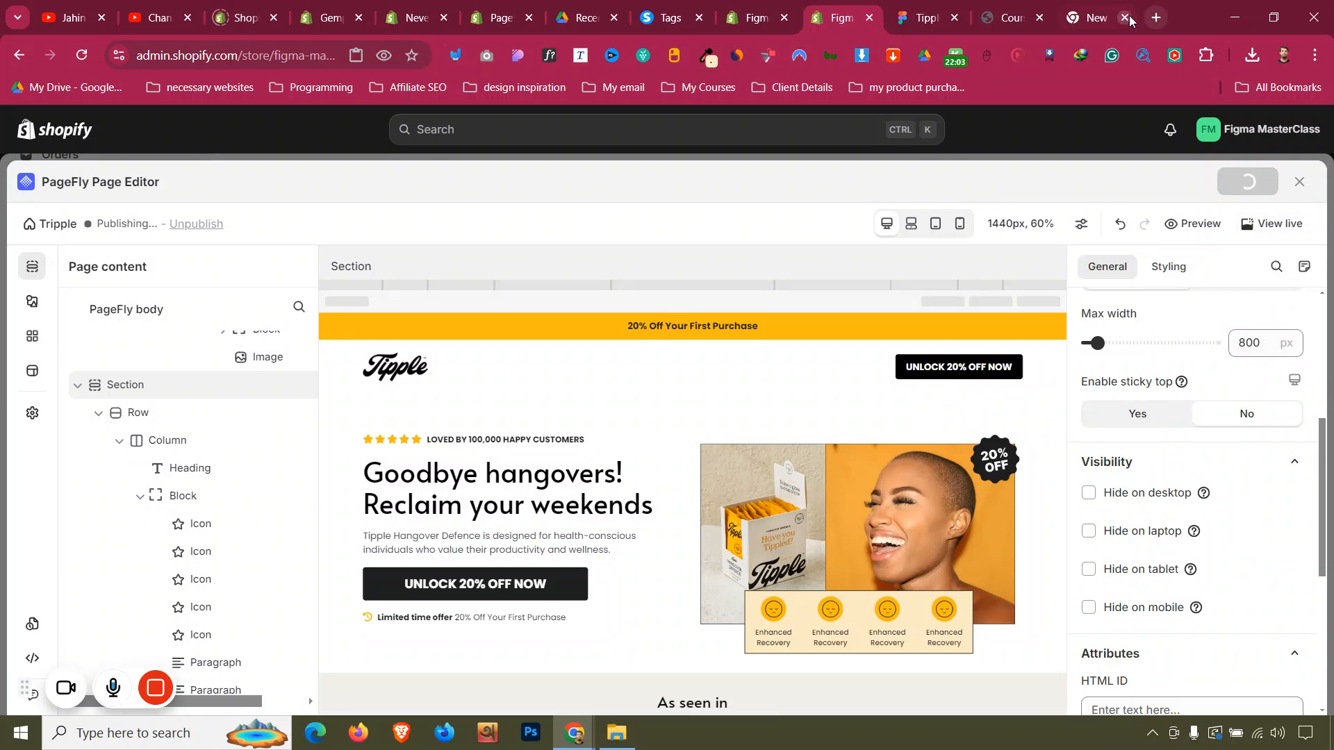
click(1280, 228)
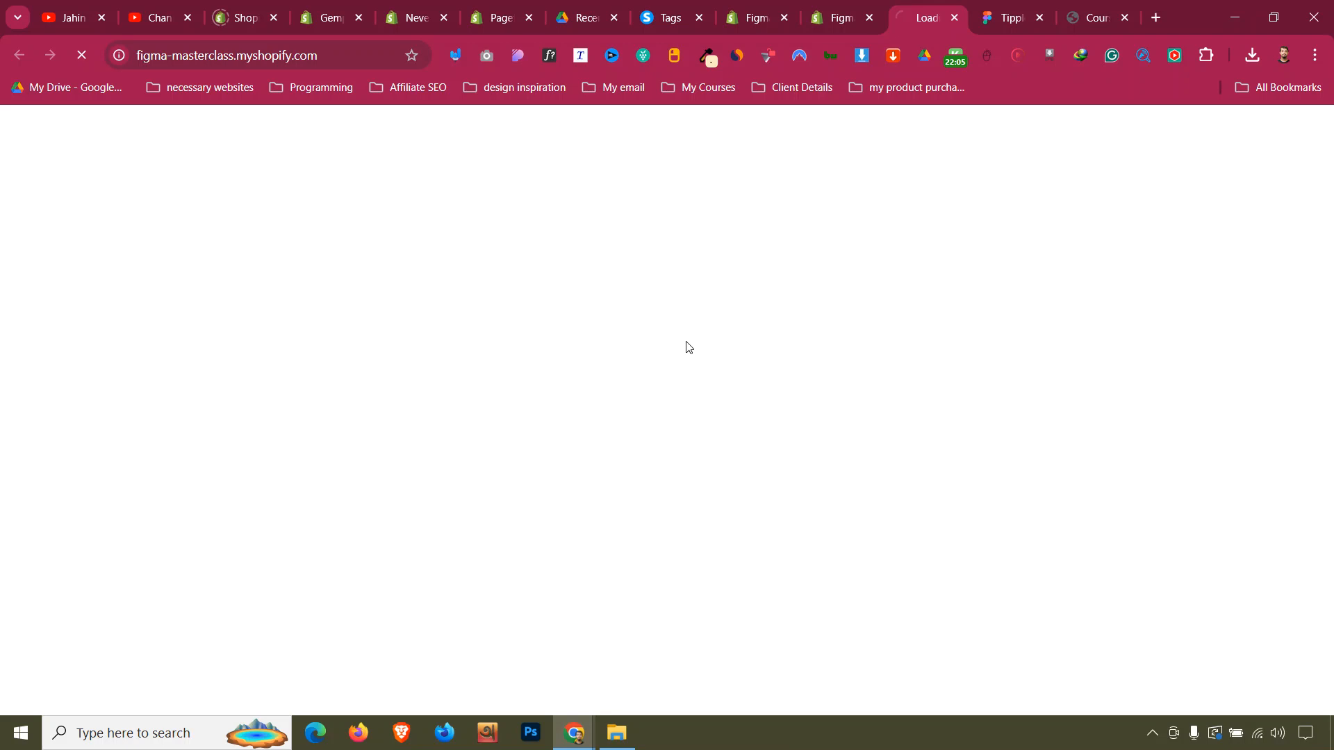
Review the reviews and product sections on the live page and try the 20 Sachets quantity option
scroll(690, 360, down, 20)
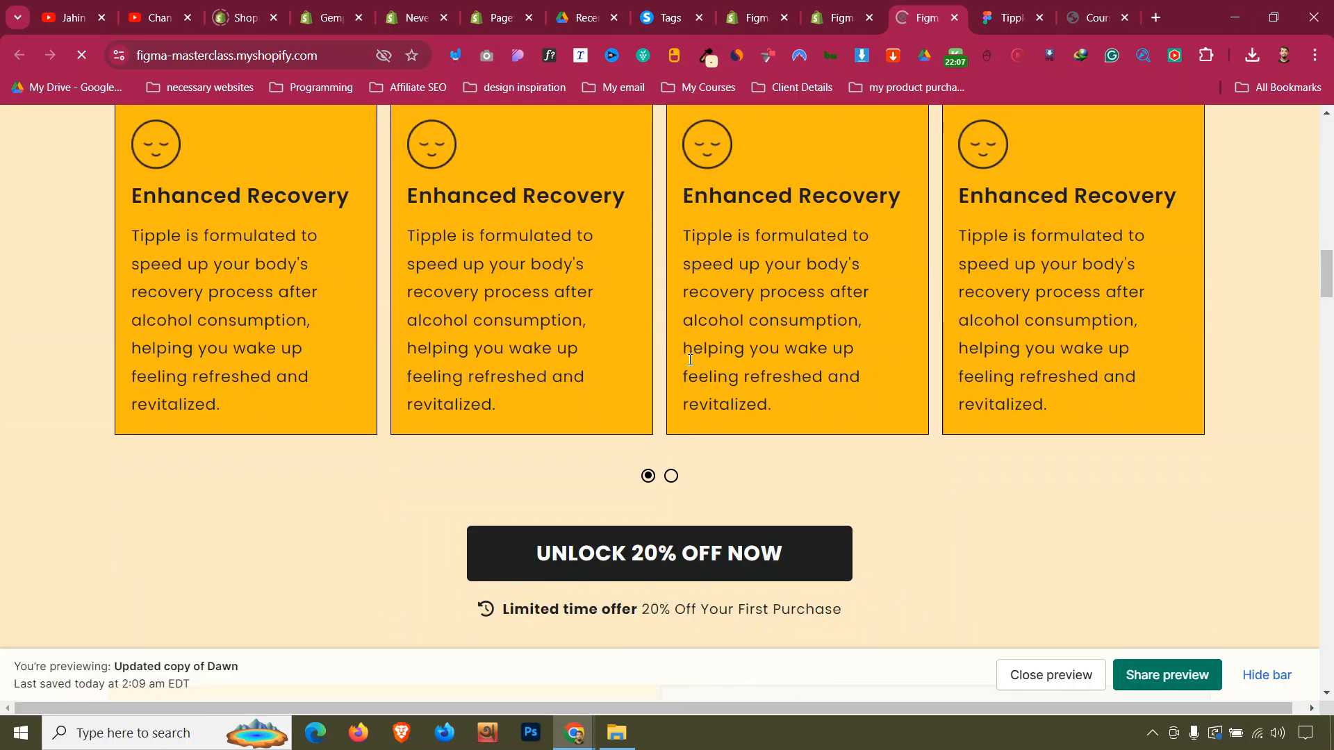
scroll(692, 359, up, 13)
scroll(691, 360, down, 20)
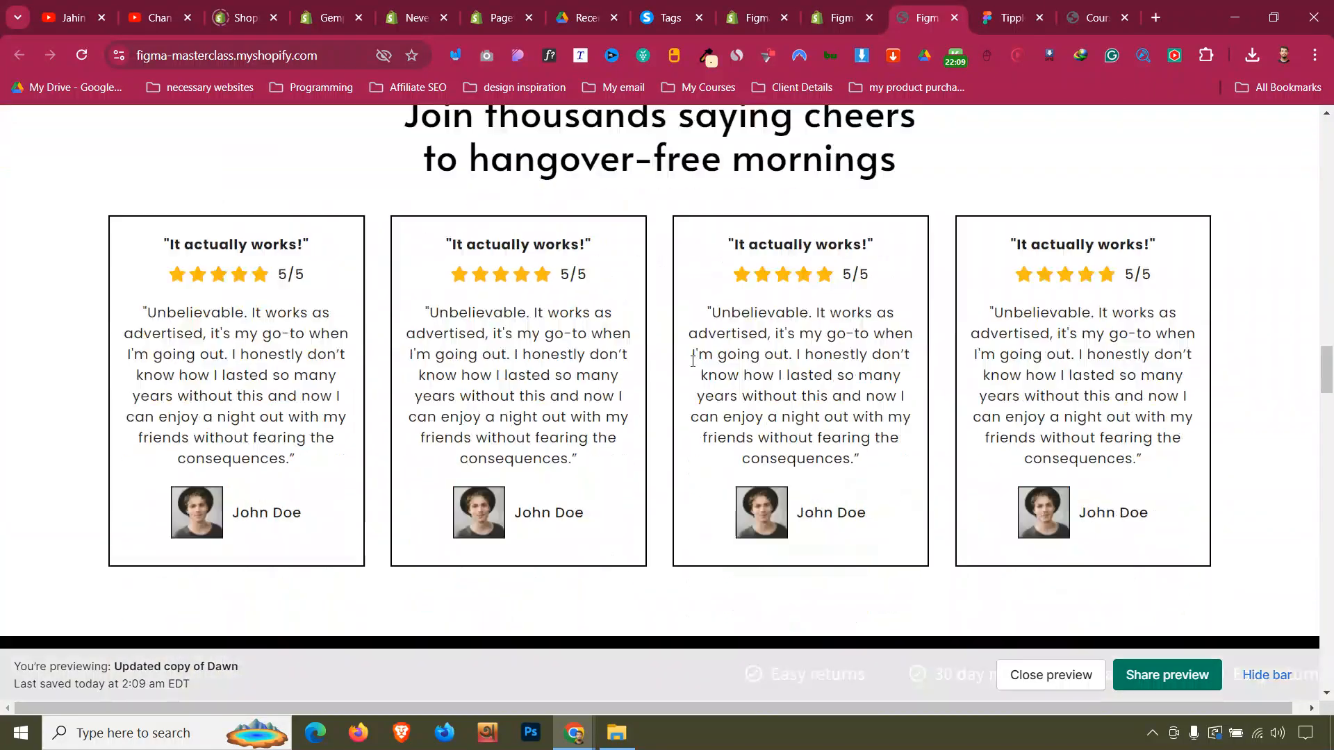
scroll(693, 361, down, 12)
scroll(780, 387, up, 6)
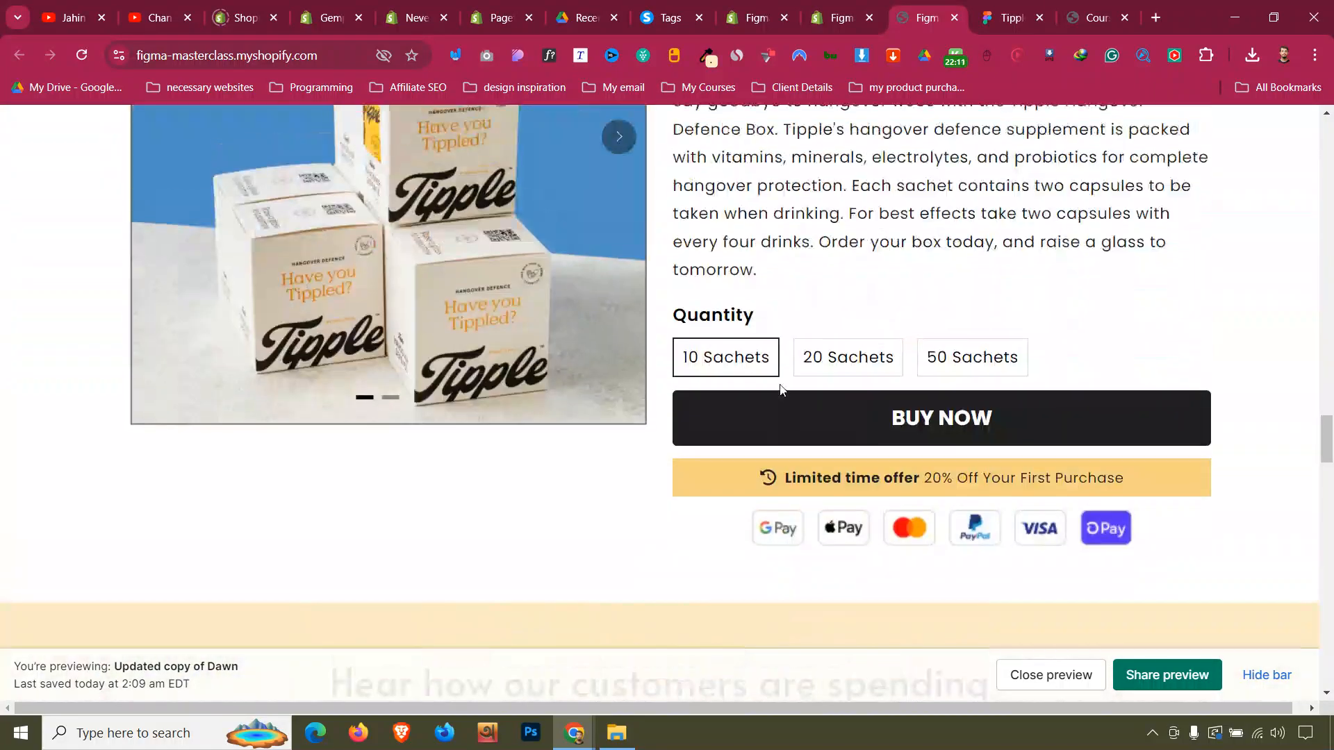
scroll(831, 367, up, 2)
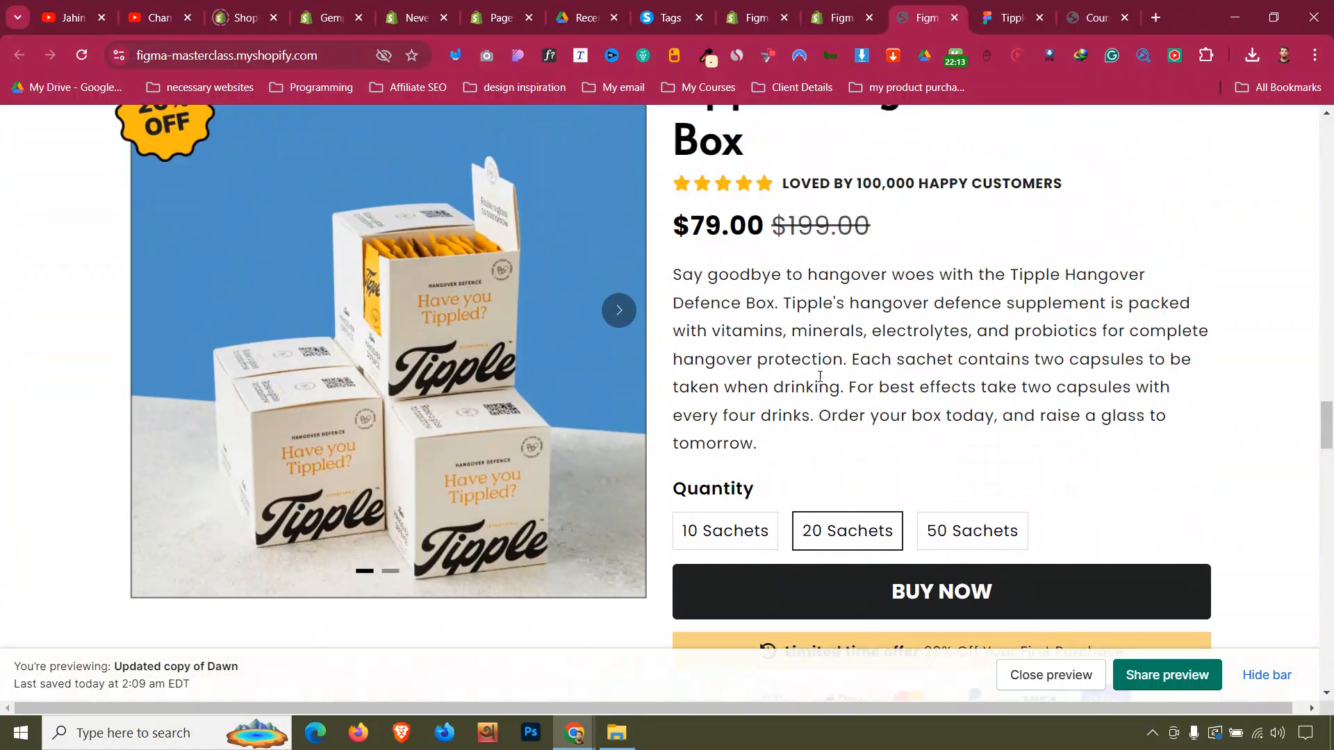
Test the 10, 20 and 50 Sachets options and the Buy Now checkout on the live page, and return to the landing page
click(746, 540)
click(860, 540)
click(968, 538)
click(988, 599)
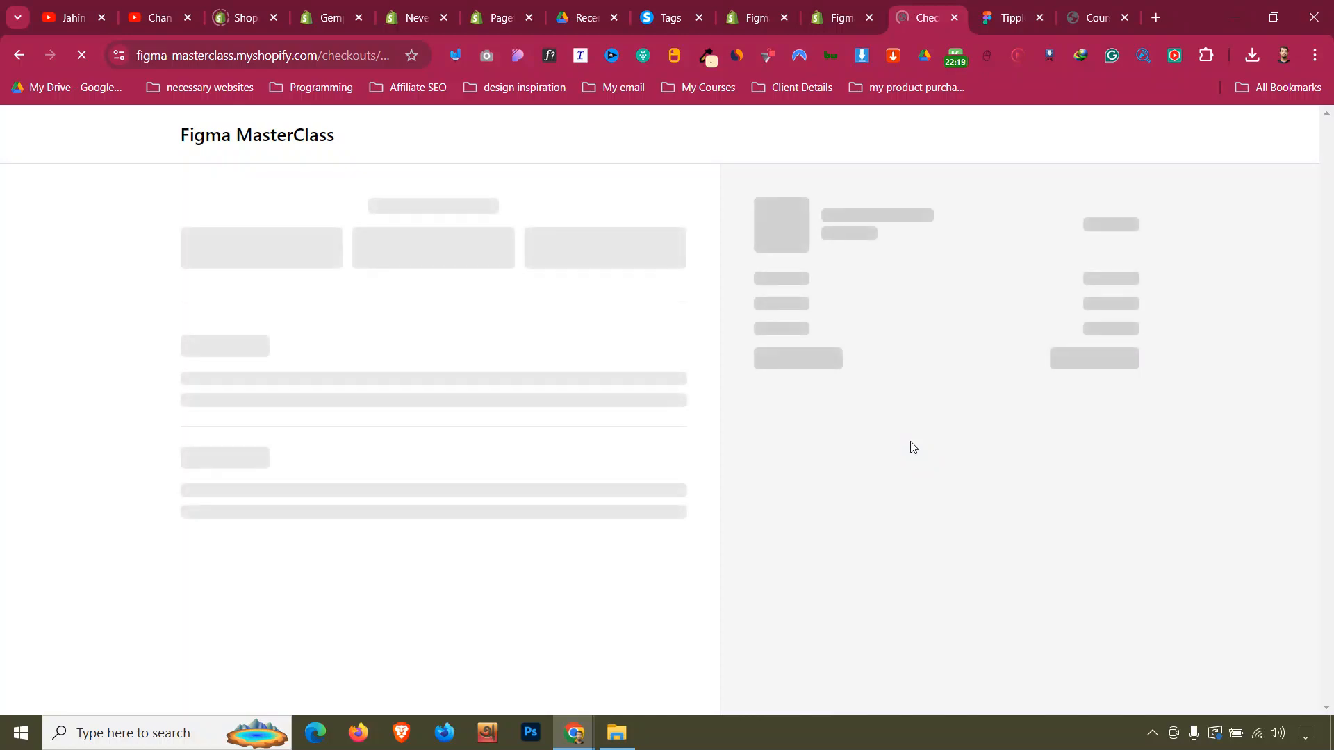
click(19, 57)
Examine the Frequently Asked Questions section on the live page and test expanding and collapsing its first question
scroll(634, 345, down, 15)
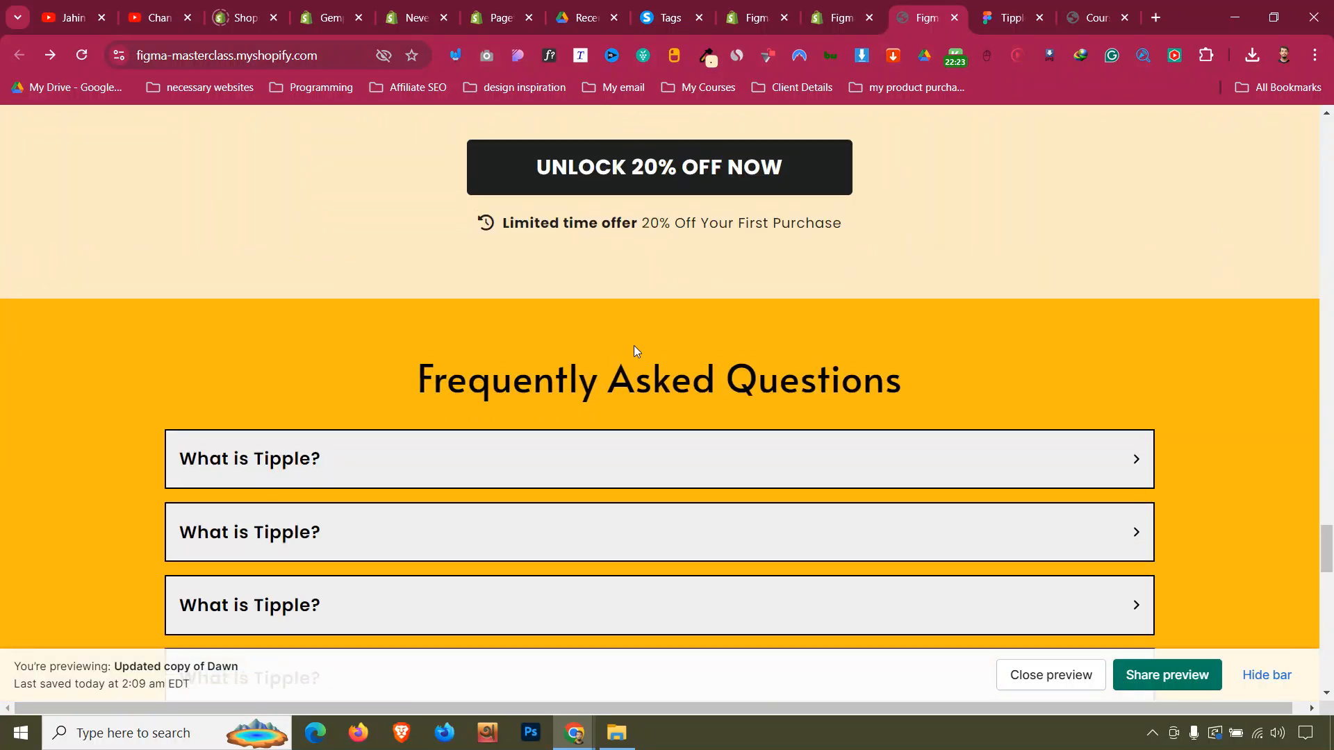
scroll(634, 344, up, 3)
click(661, 351)
click(686, 351)
scroll(540, 355, down, 3)
scroll(540, 353, down, 3)
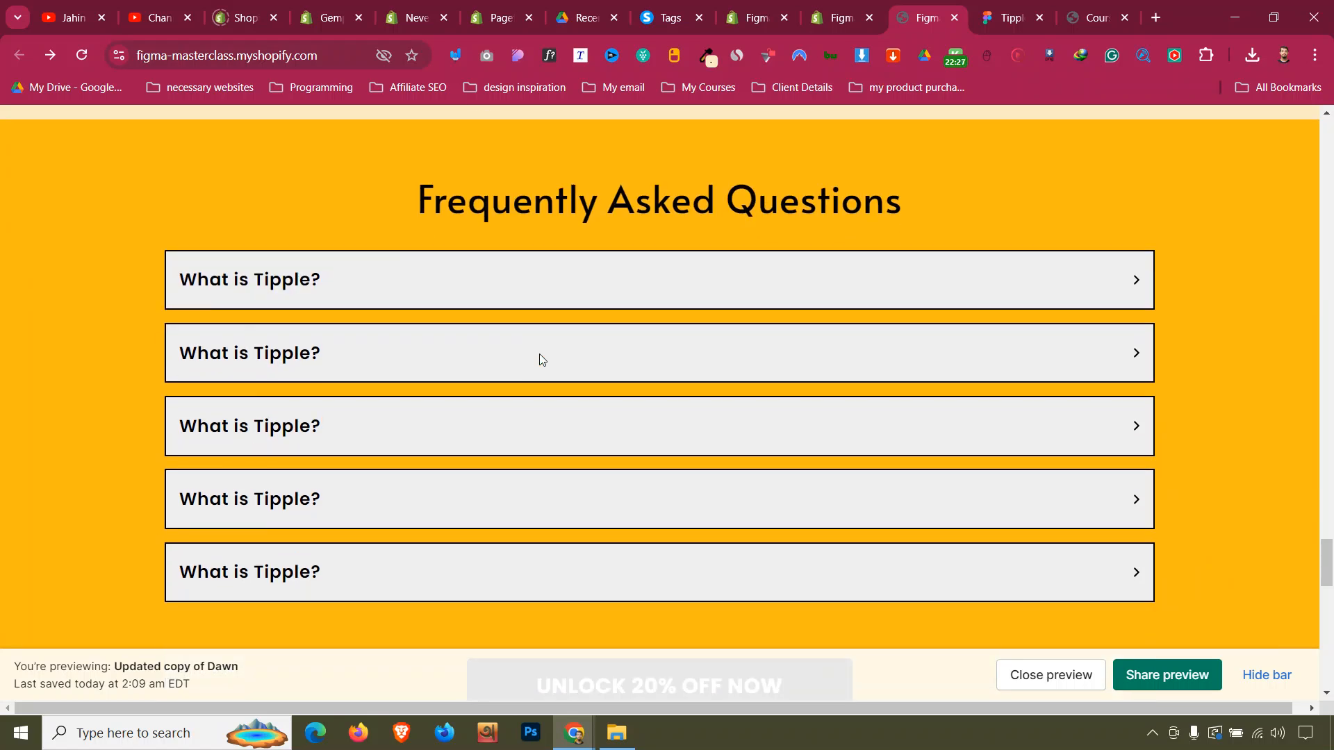
click(581, 202)
click(588, 246)
click(589, 245)
click(588, 245)
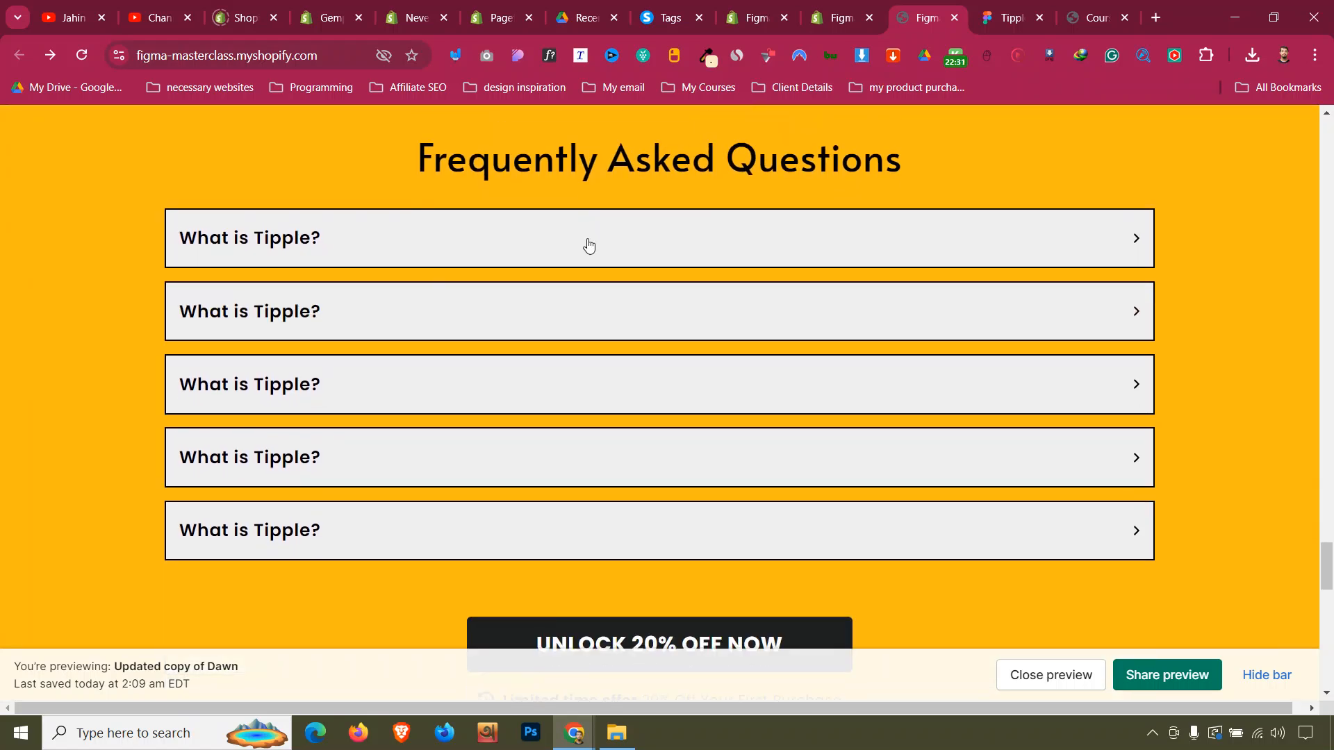
Check the remaining live page sections down to the footer and switch back to the PageFly page editor
scroll(588, 246, down, 12)
scroll(612, 302, up, 5)
scroll(612, 299, down, 5)
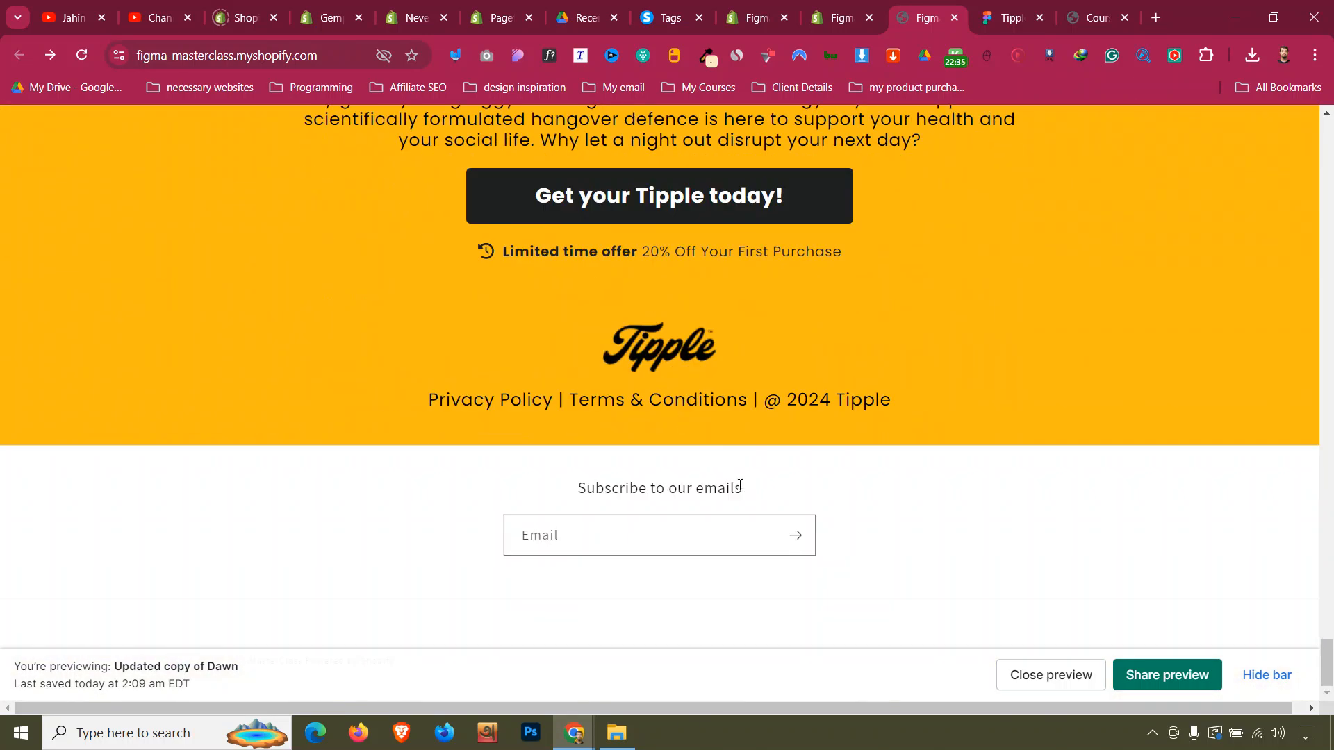
click(834, 5)
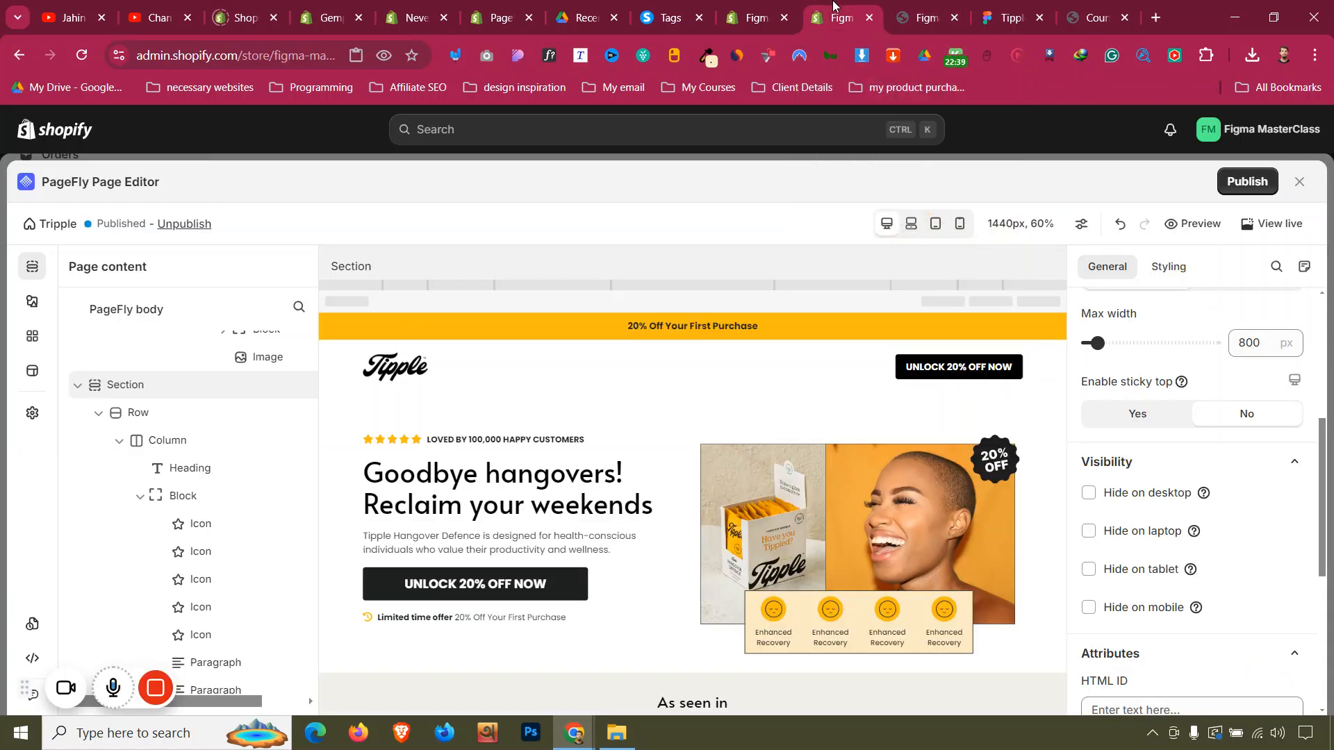